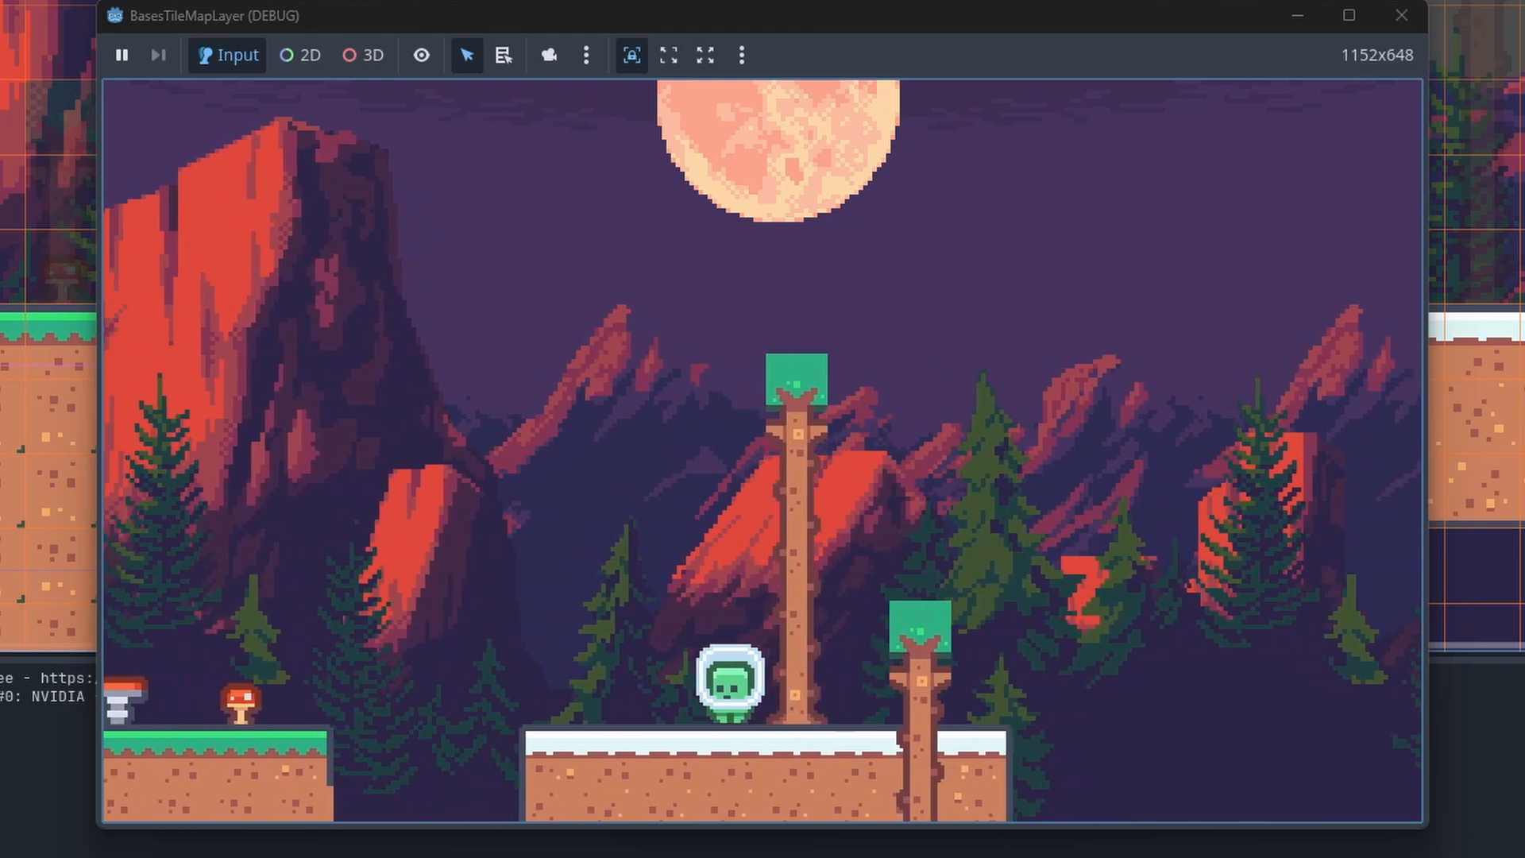
Playtest the finished tile-based level by jumping the character from the snowy platform over the gap to the grassy platform
{"action": "key", "text": "space"}
{"action": "key", "text": "space"}
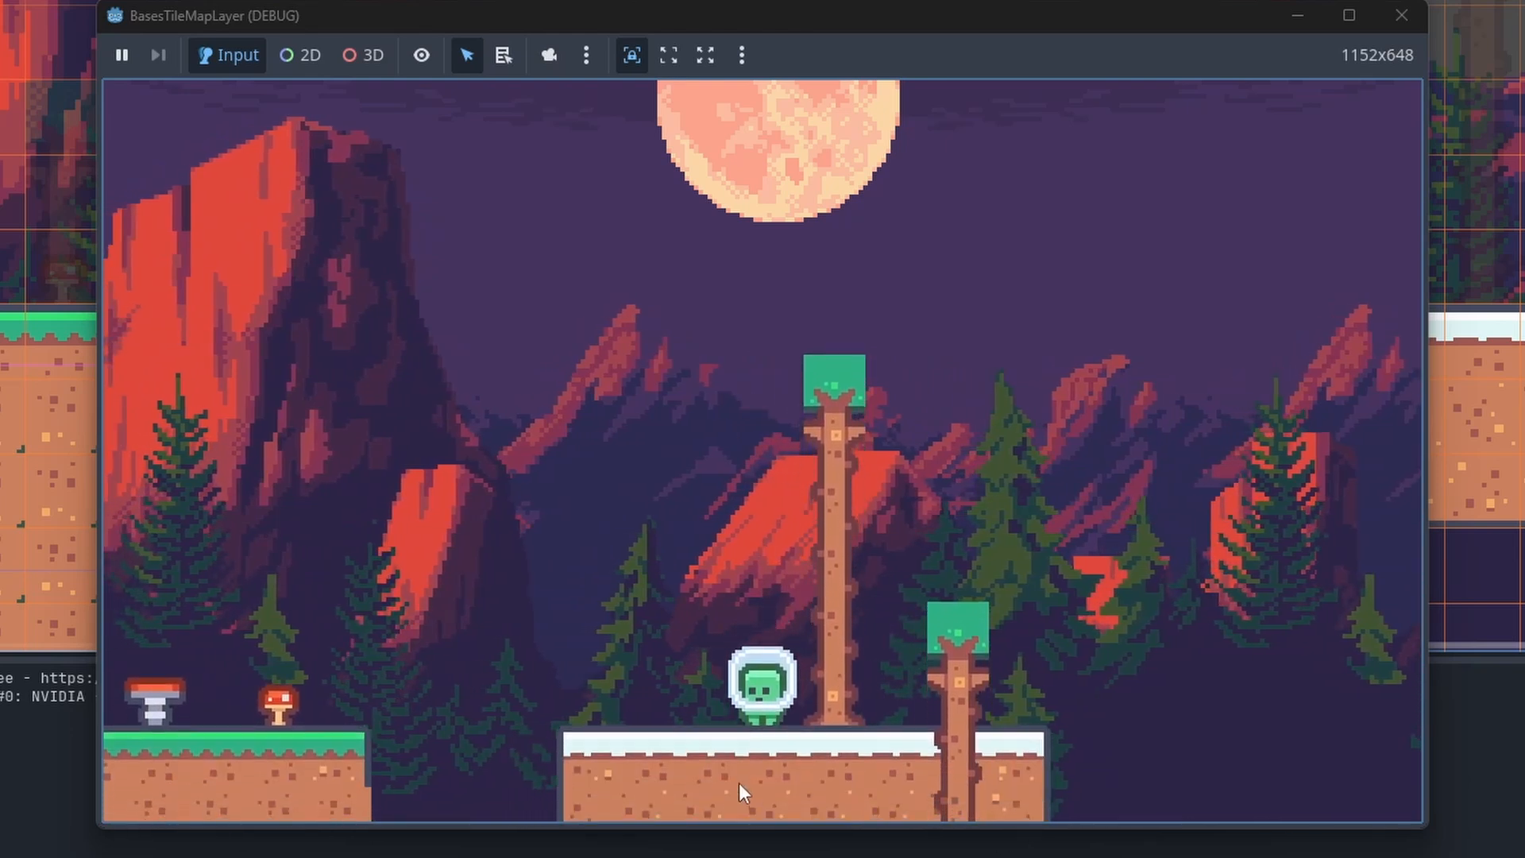
{"action": "key", "text": "Left"}
{"action": "key", "text": "Right"}
{"action": "key", "text": "Left"}
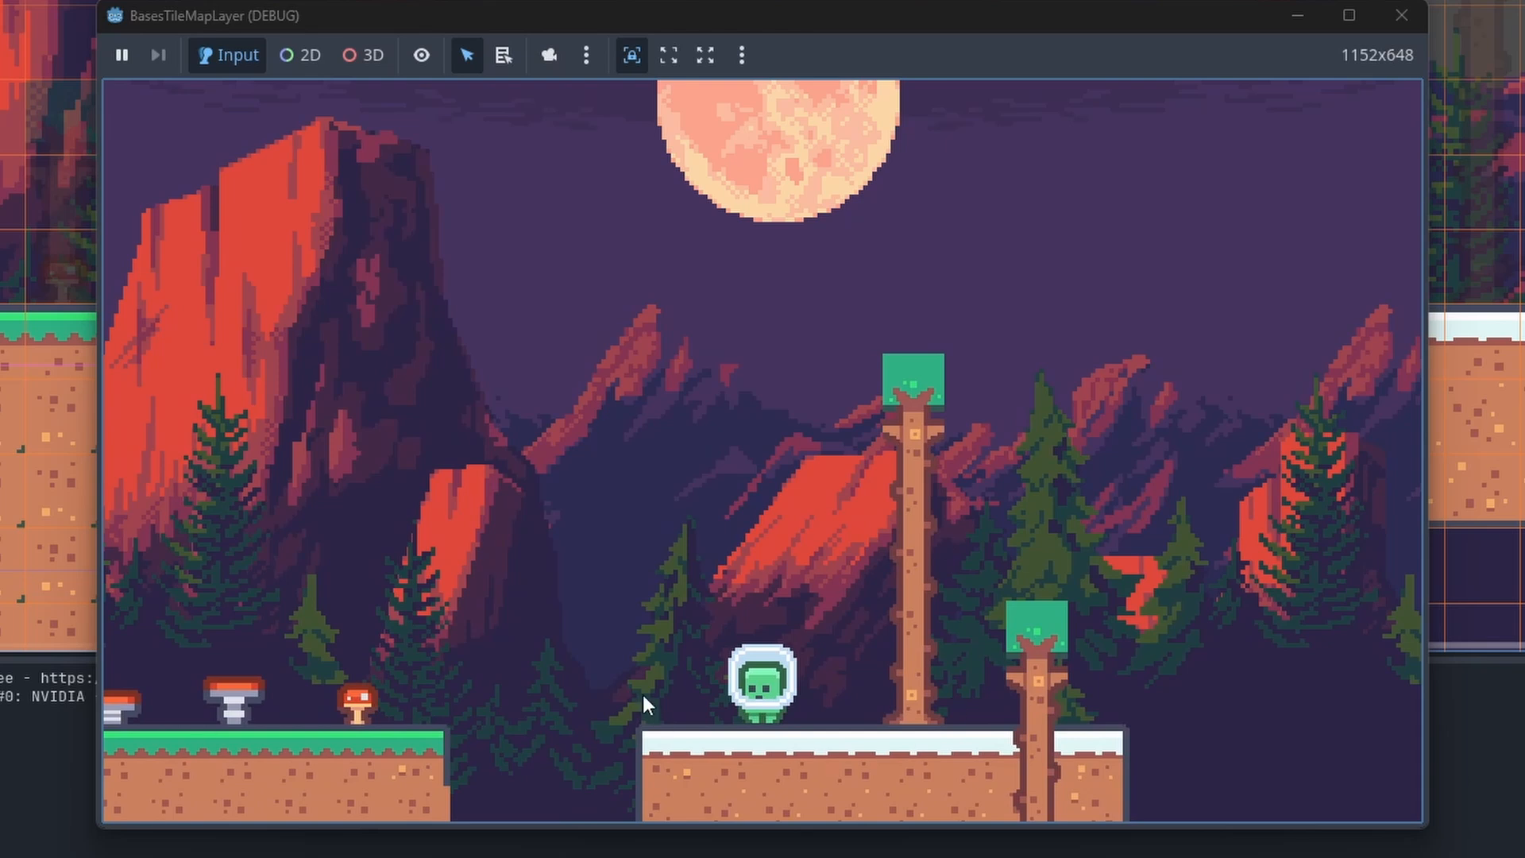
{"action": "key", "text": "Left"}
{"action": "key", "text": "space"}
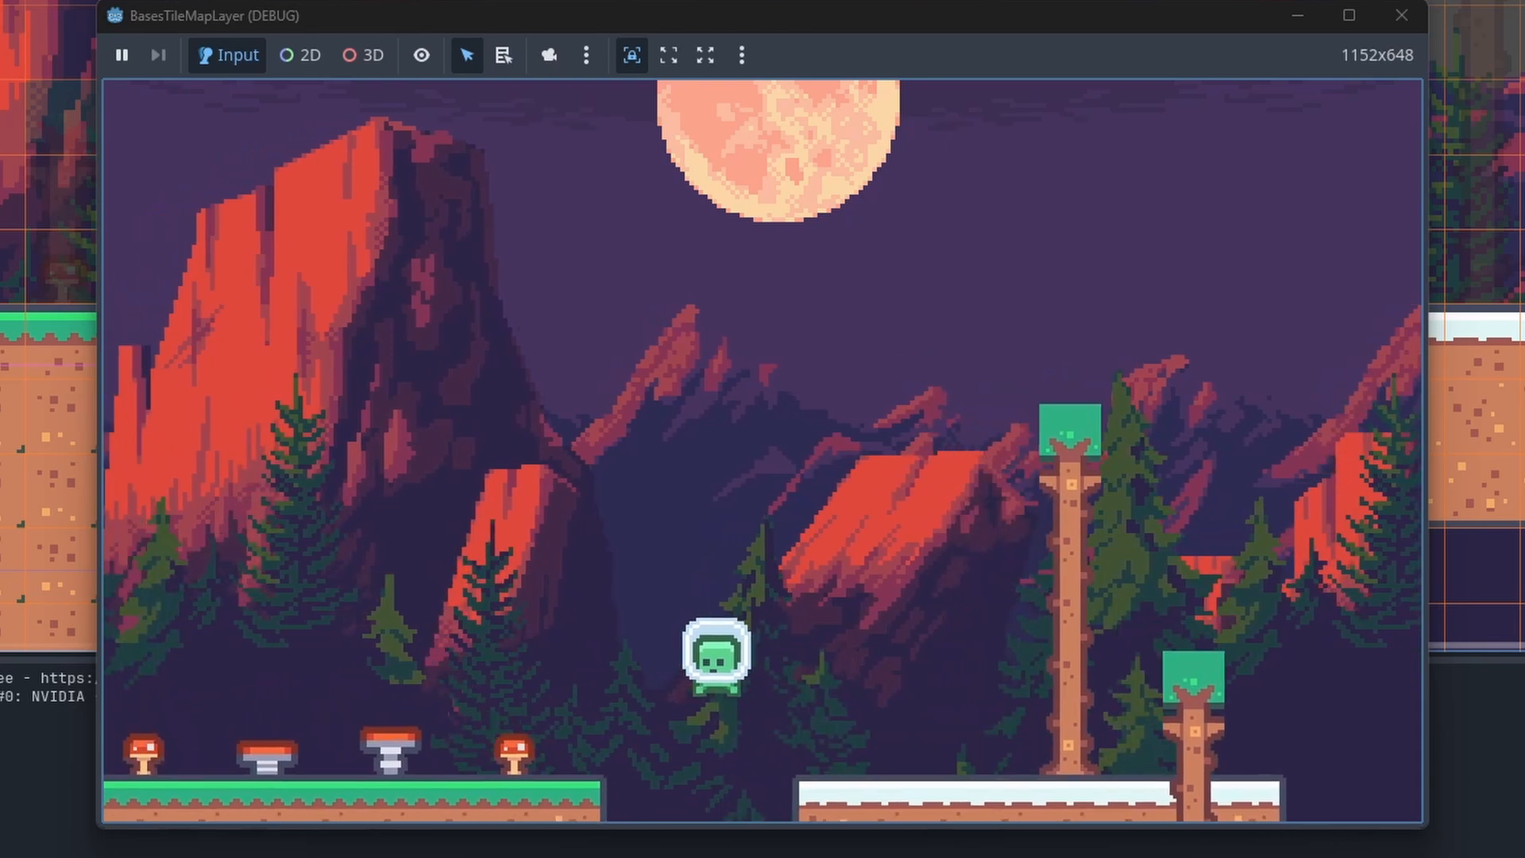
{"action": "key", "text": "space"}
{"action": "key", "text": "Left"}
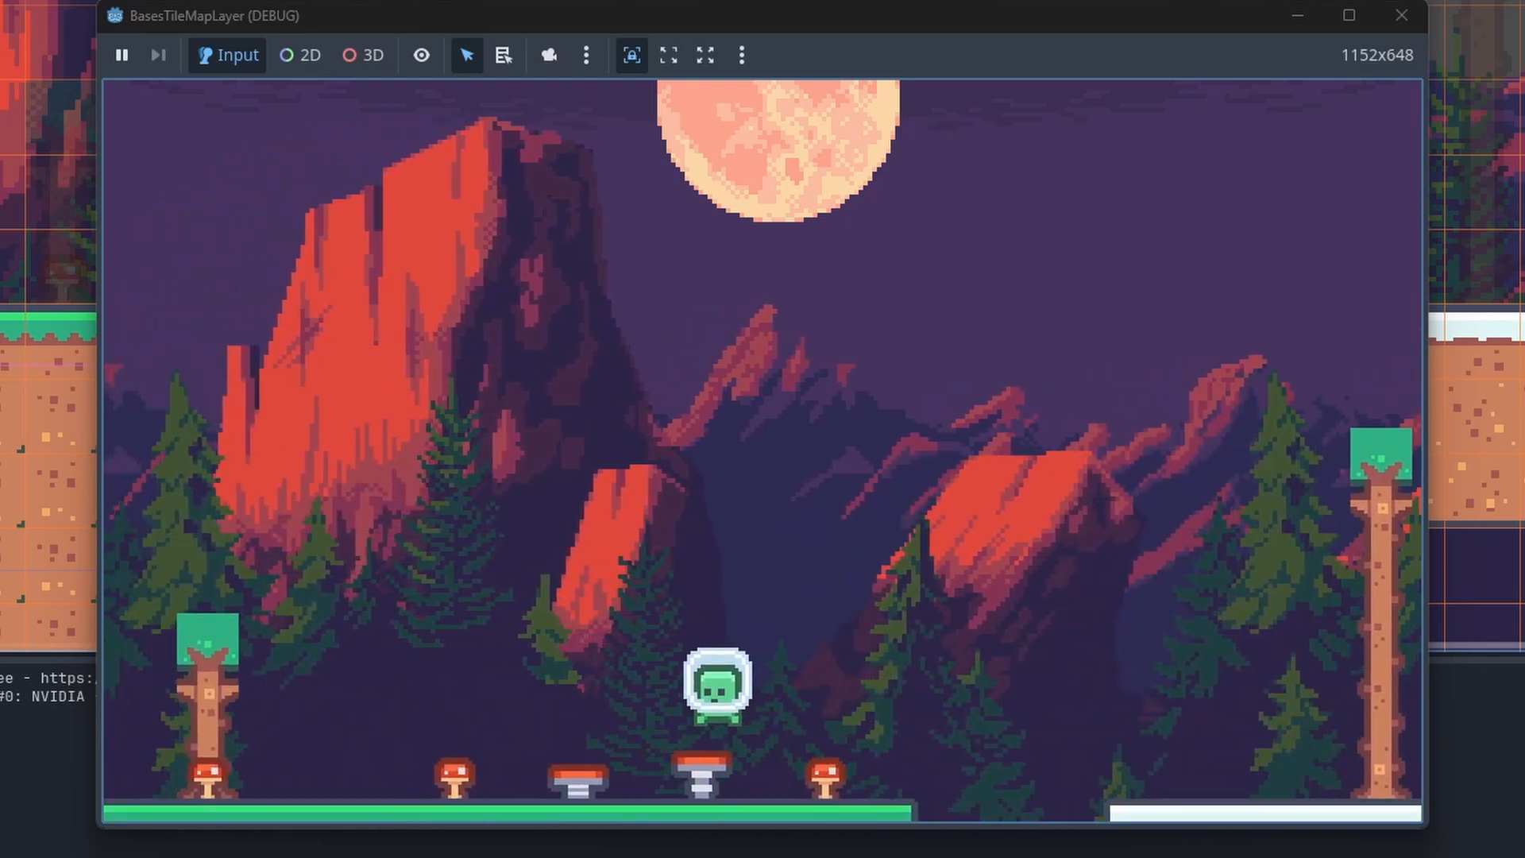
{"action": "key", "text": "space"}
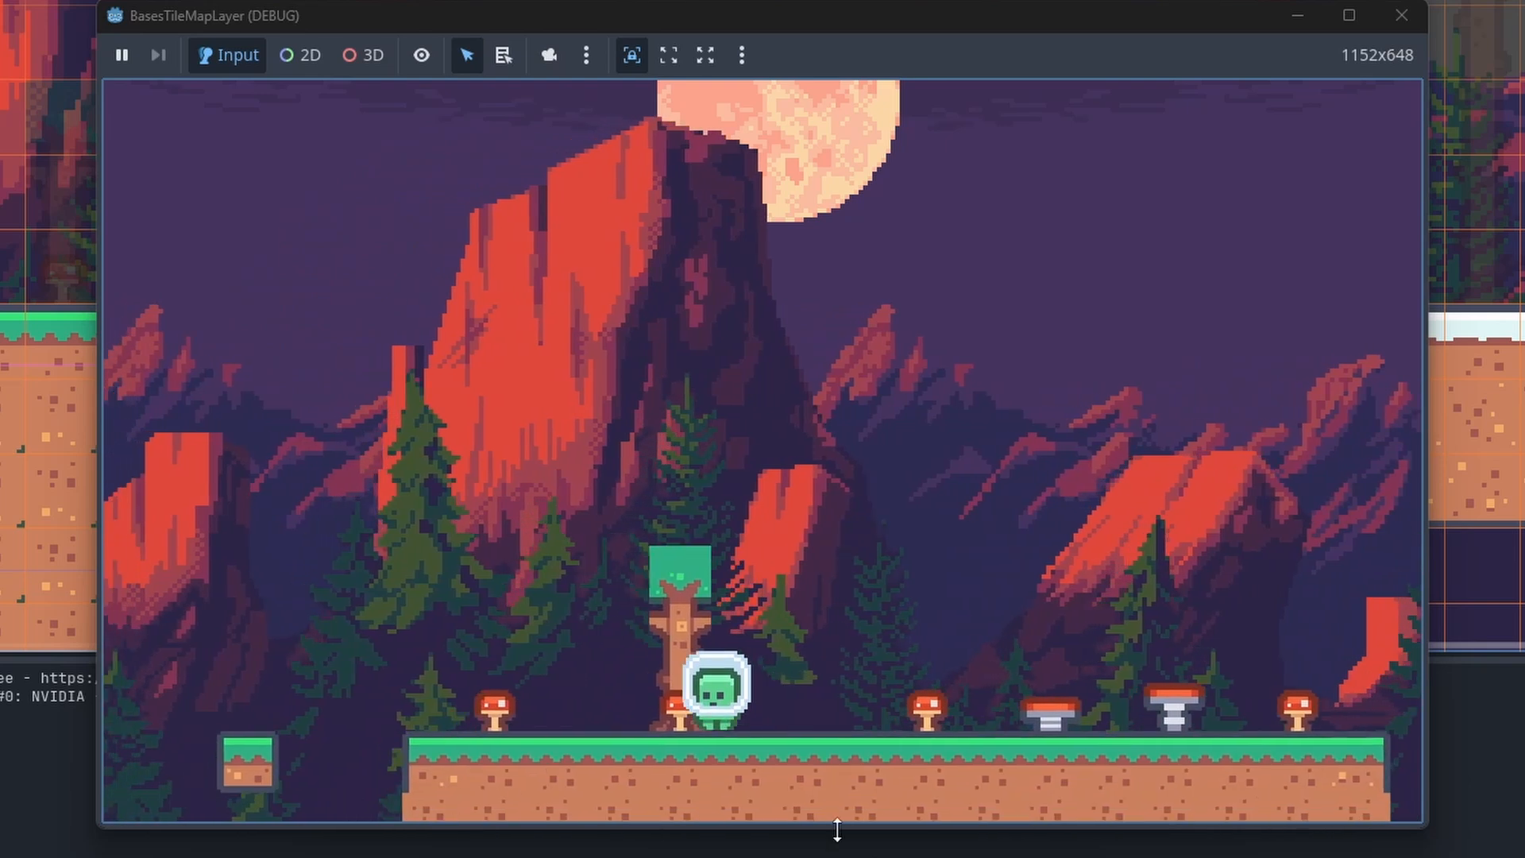
Walk and jump the character back and forth over the mushrooms on the grassy platform
{"action": "key", "text": "Right"}
{"action": "key", "text": "Right"}
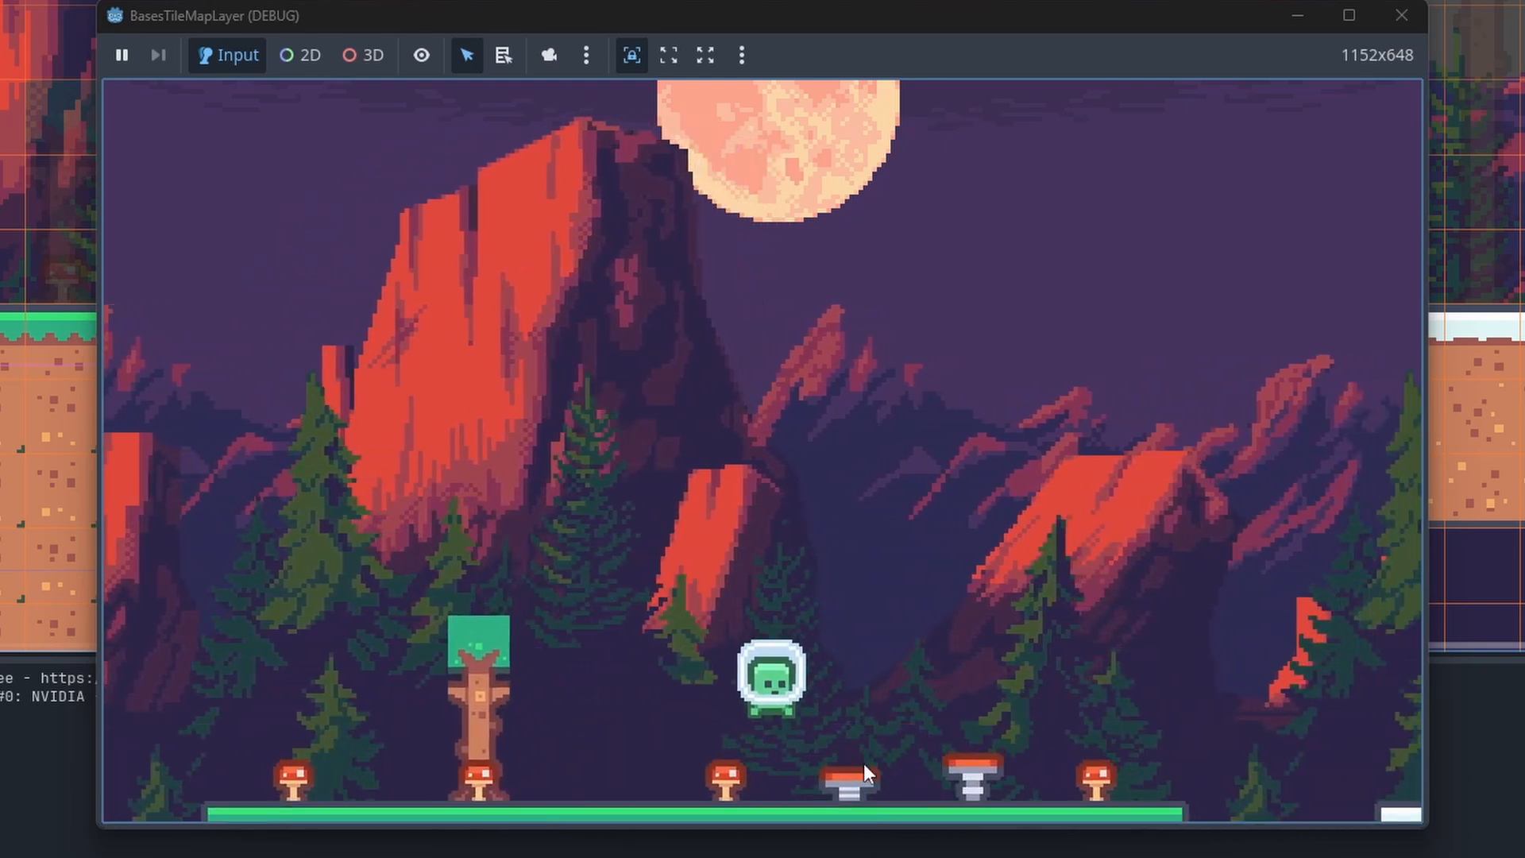
{"action": "key", "text": "space"}
{"action": "key", "text": "Right"}
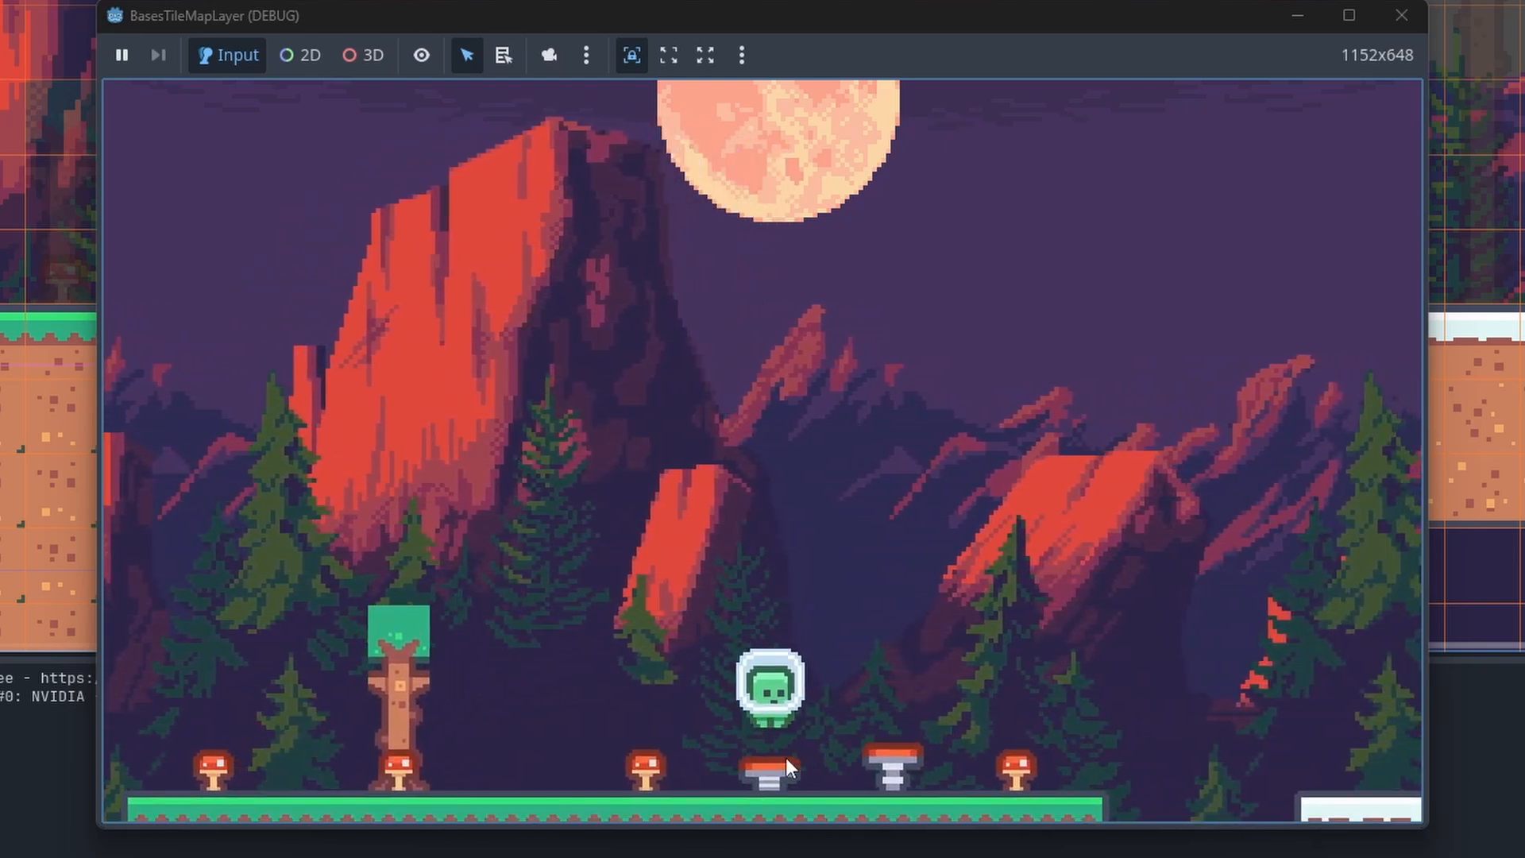
{"action": "key", "text": "Right"}
{"action": "key", "text": "space"}
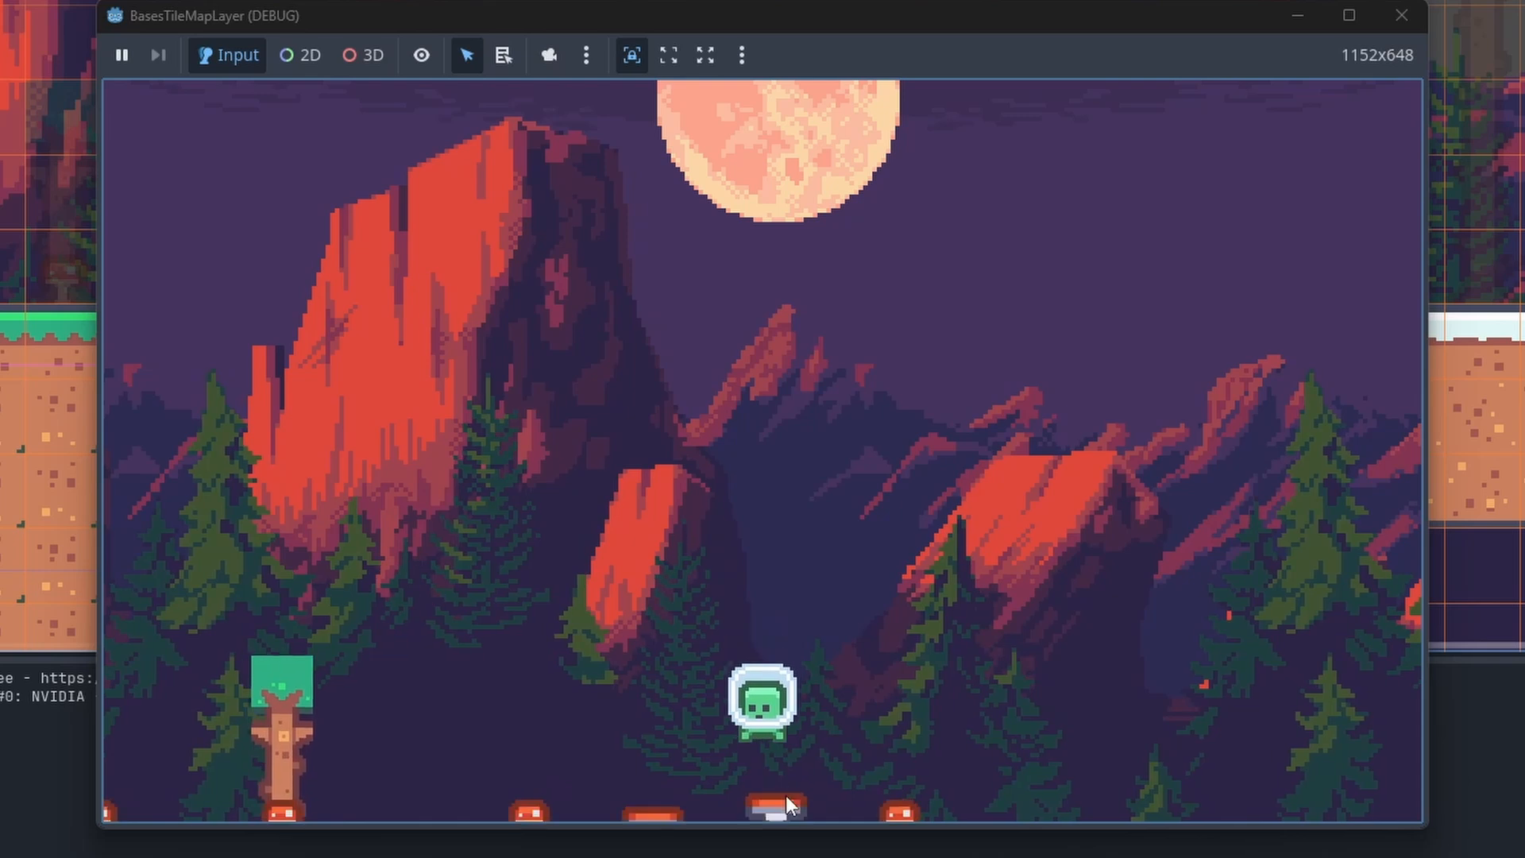
{"action": "key", "text": "Left"}
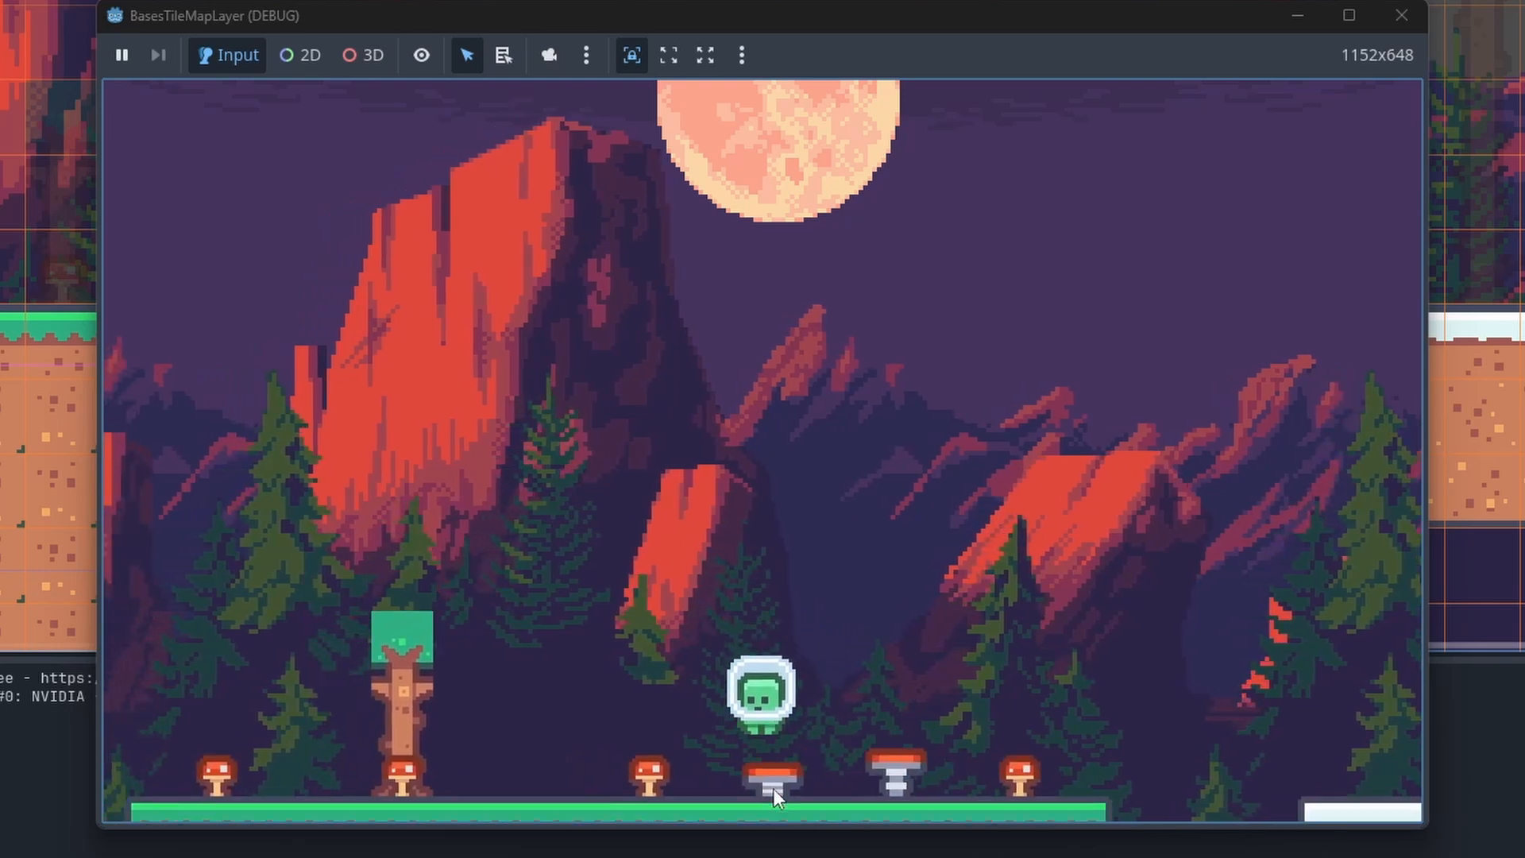
{"action": "key", "text": "Left"}
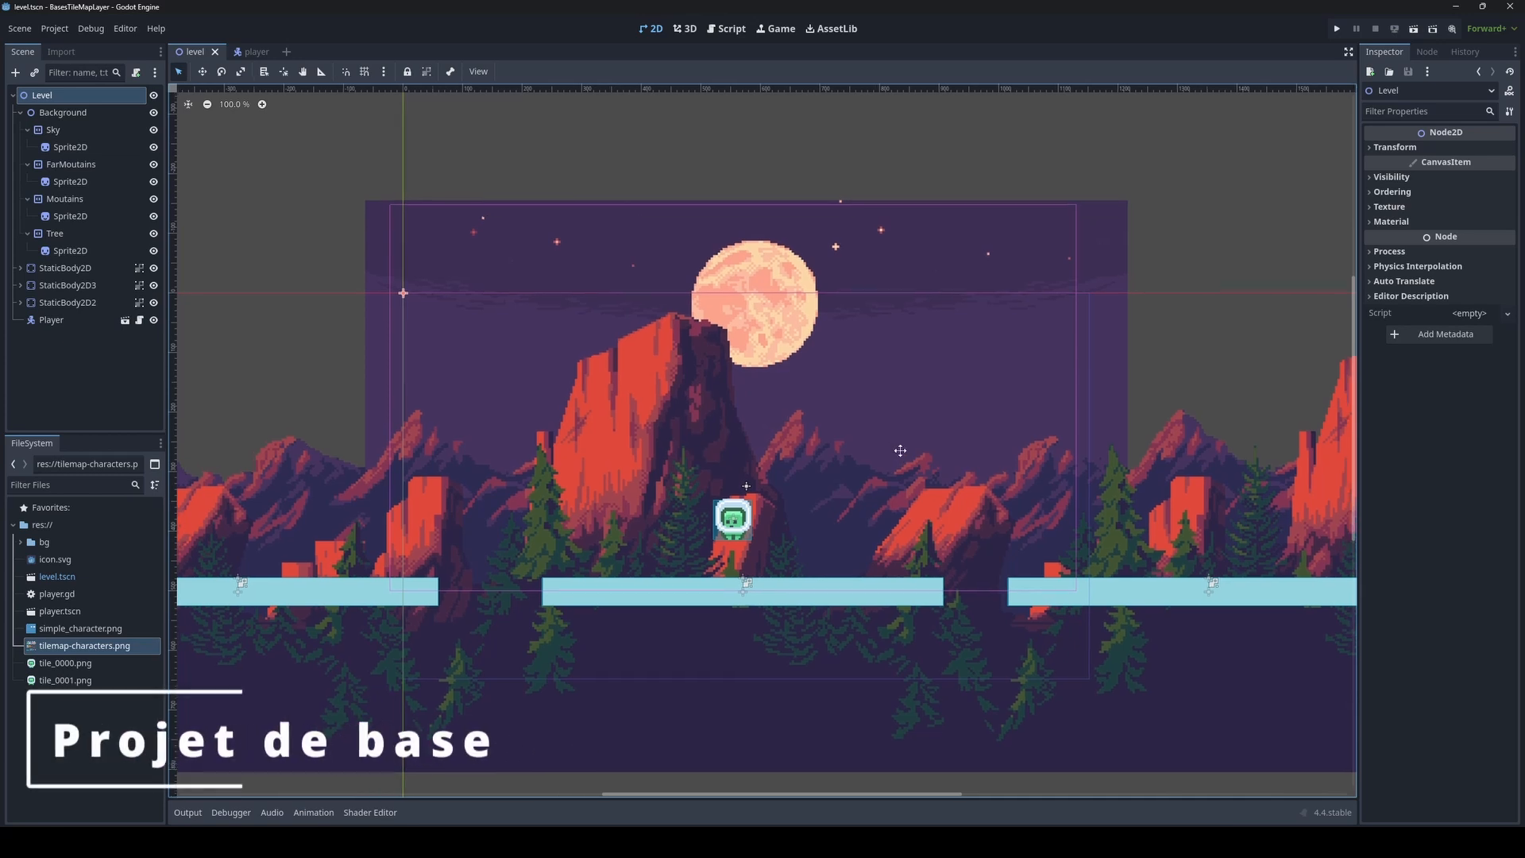
Save the base level scene, run the project and test the character's walking and jumping on the plain platforms
{"action": "middle_click_drag", "start_coordinate": [728, 553], "coordinate": [728, 580]}
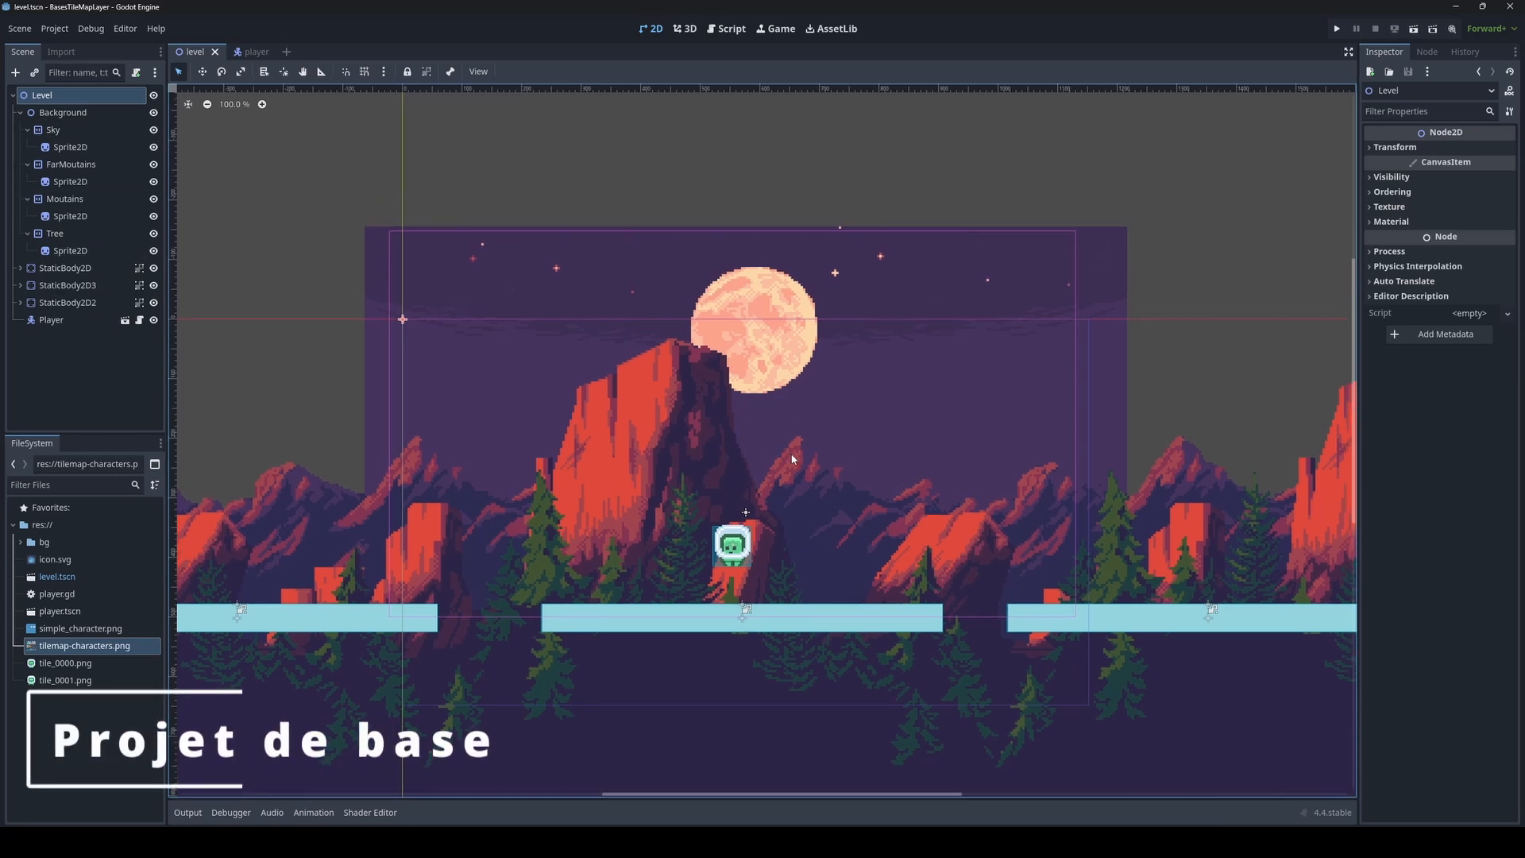
{"action": "middle_click_drag", "start_coordinate": [793, 454], "coordinate": [799, 451]}
{"action": "key", "text": "ctrl+s"}
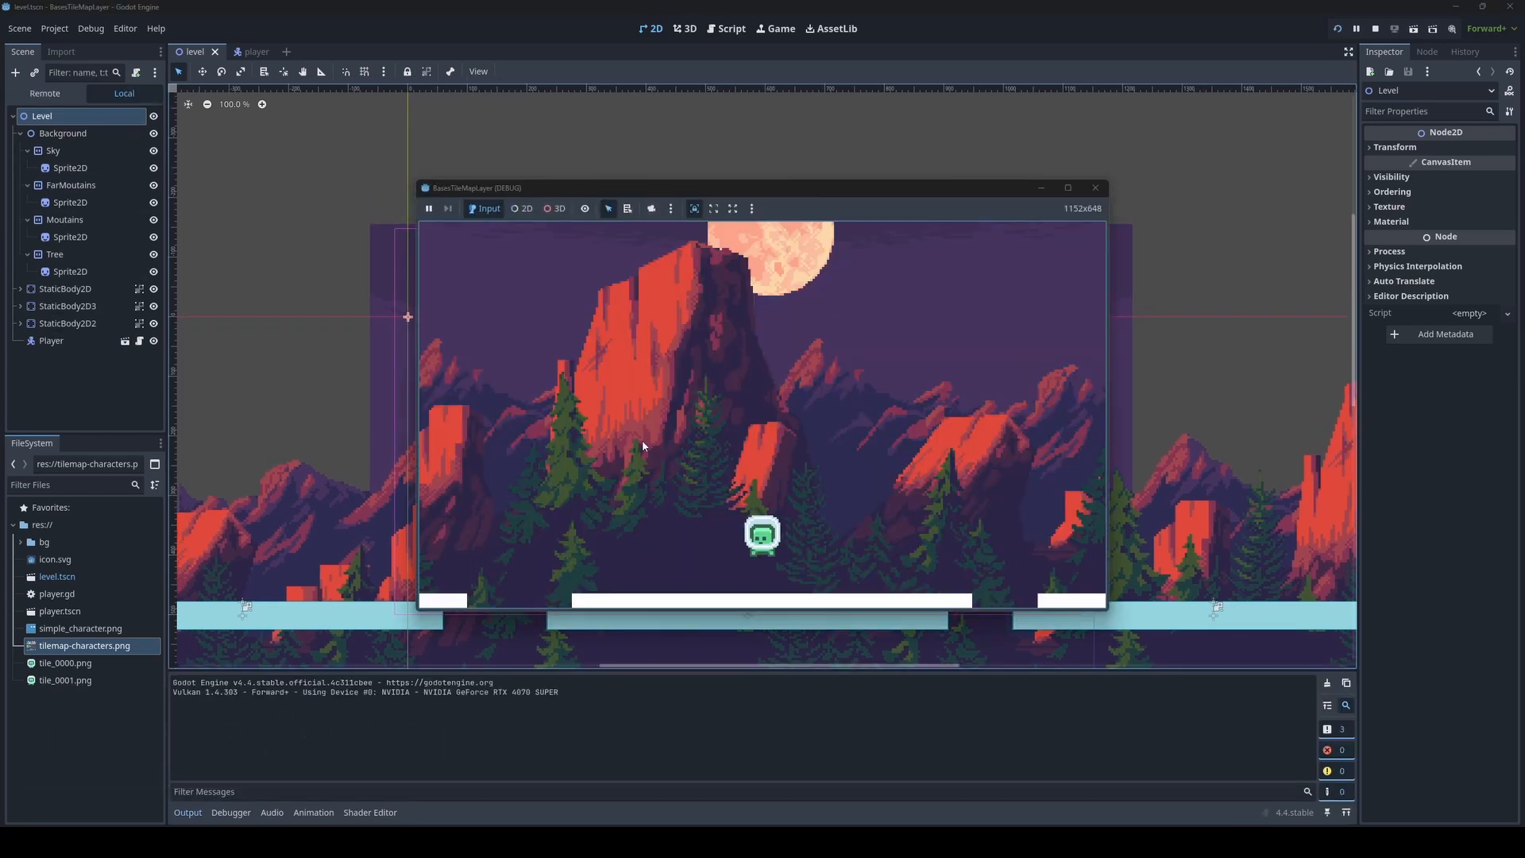
{"action": "key", "text": "Right"}
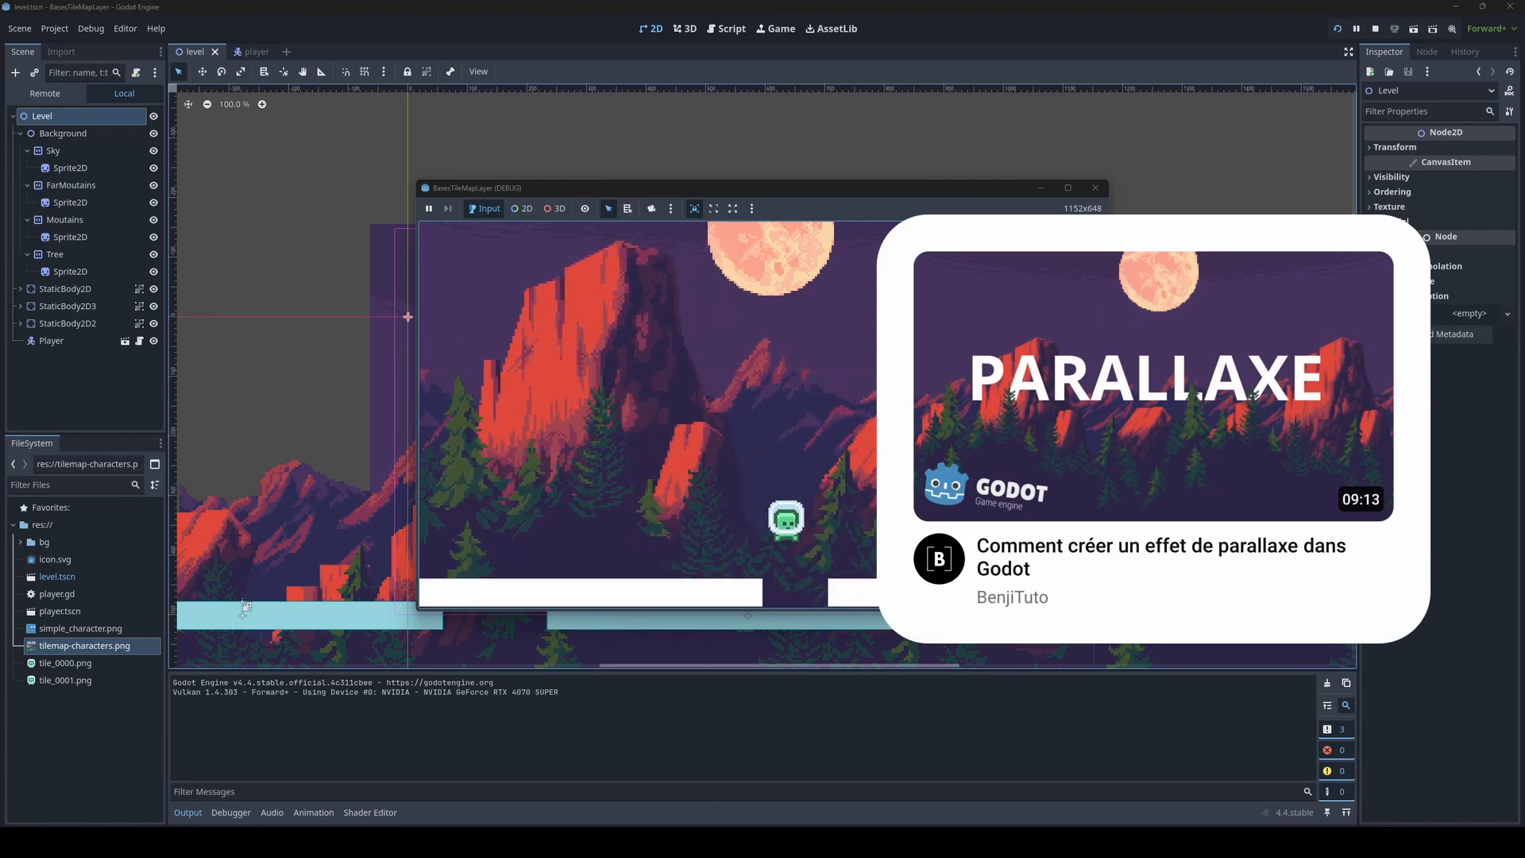
{"action": "key", "text": "Left"}
{"action": "key", "text": "space"}
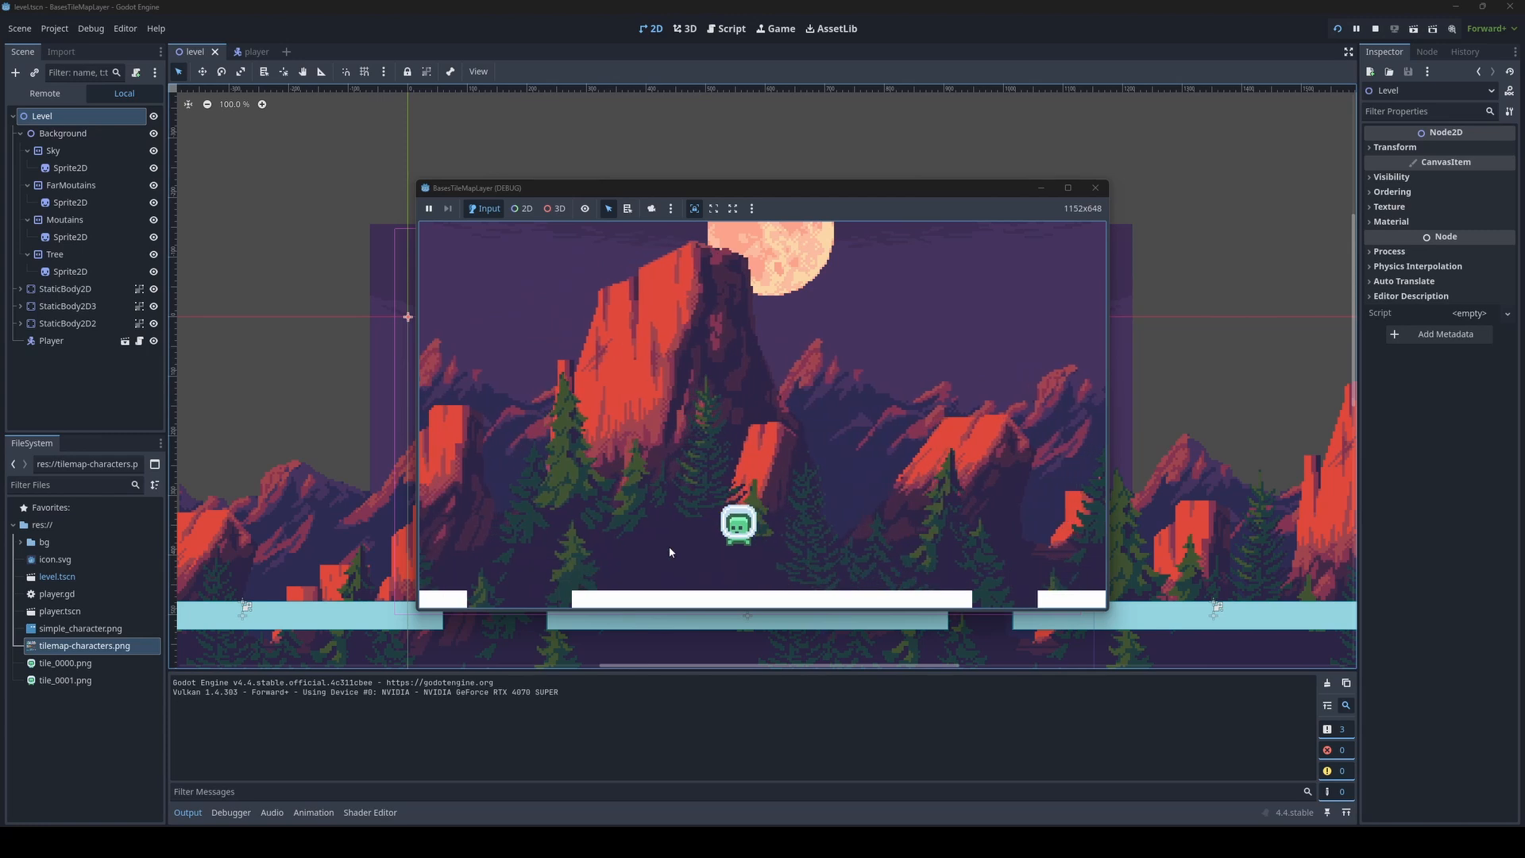
{"action": "key", "text": "Right"}
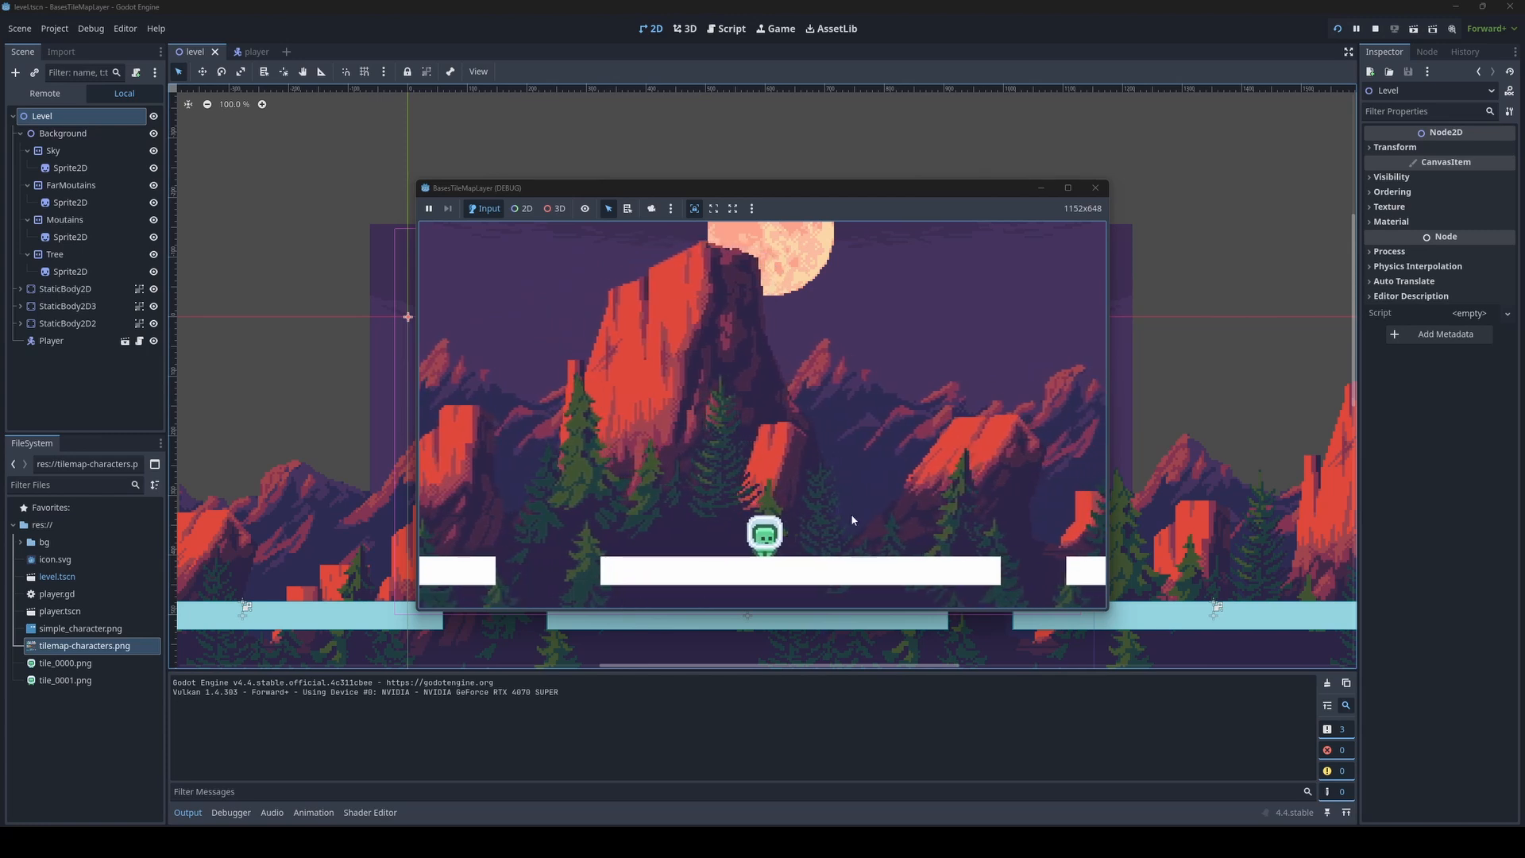
{"action": "key", "text": "Left"}
{"action": "key", "text": "space"}
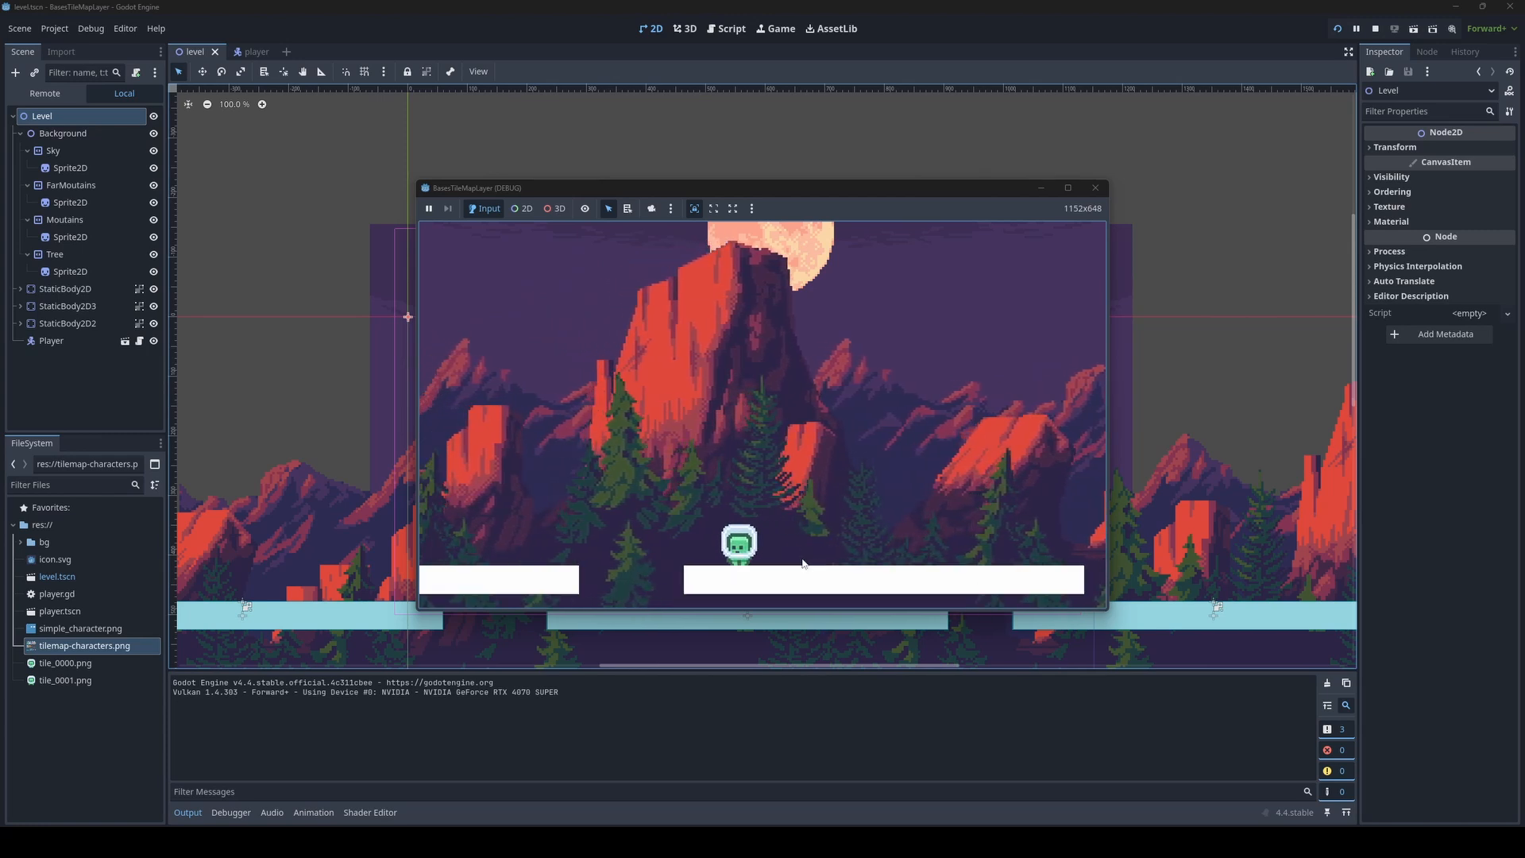
{"action": "key", "text": "Right"}
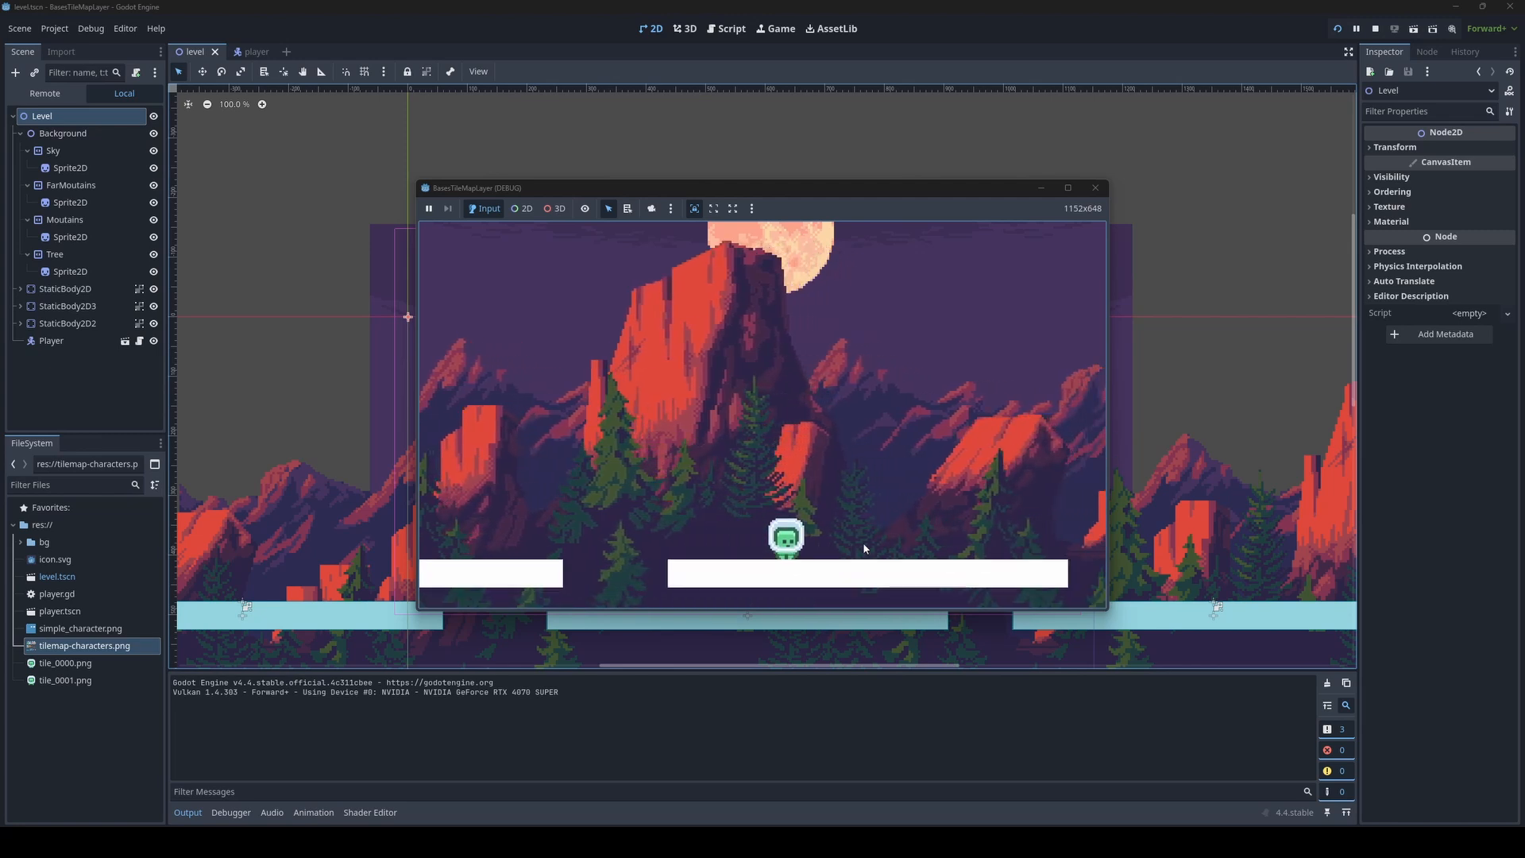
Test moving and jumping across the gap between the middle and right platforms, and close the running game
{"action": "key", "text": "Left"}
{"action": "key", "text": "Right"}
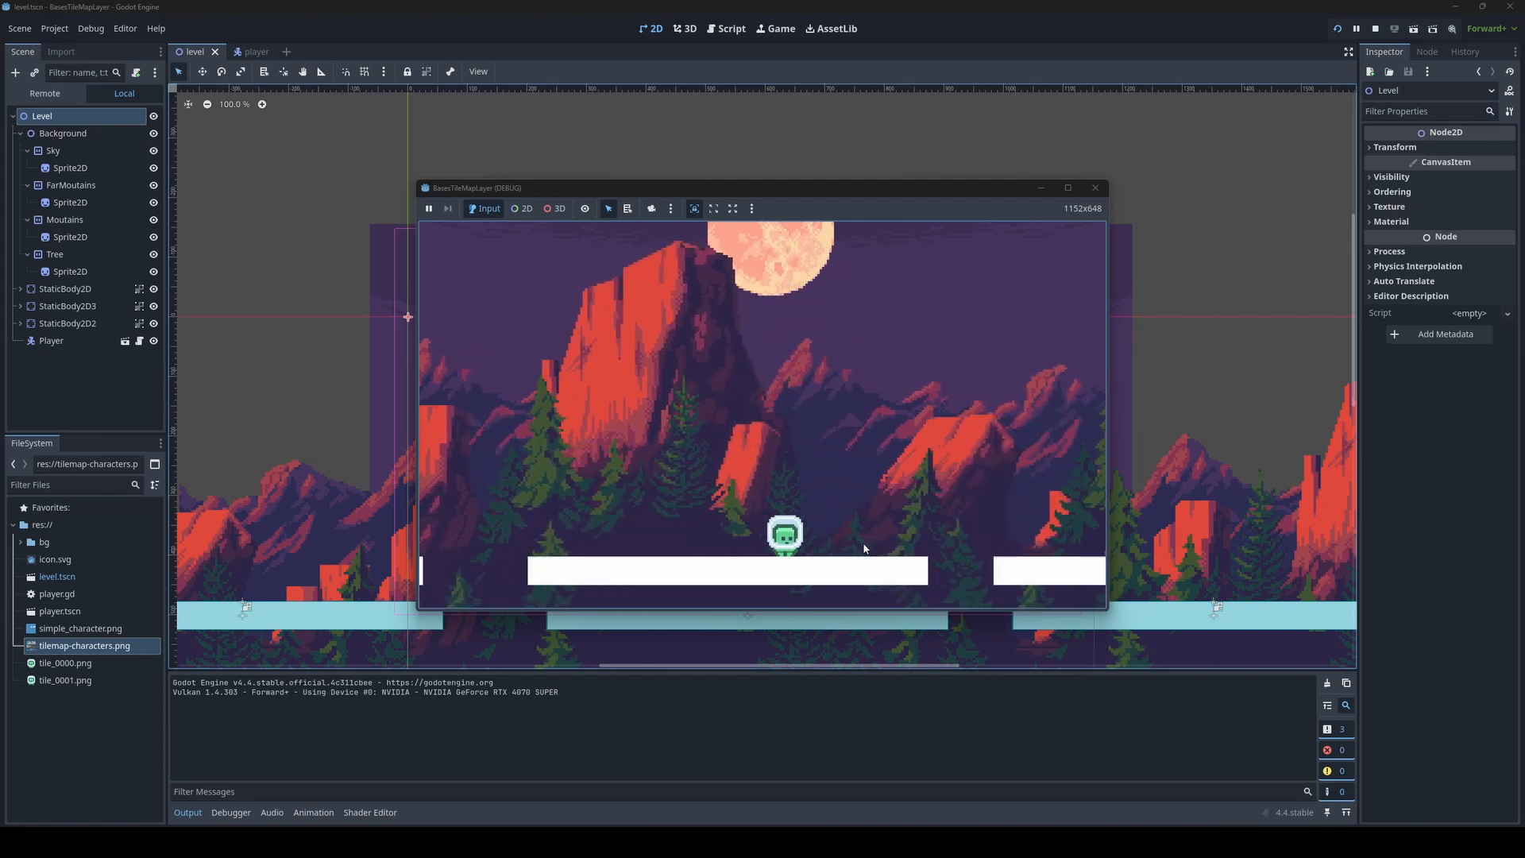
{"action": "key", "text": "Left"}
{"action": "key", "text": "Right"}
{"action": "key", "text": "space"}
{"action": "key", "text": "Right"}
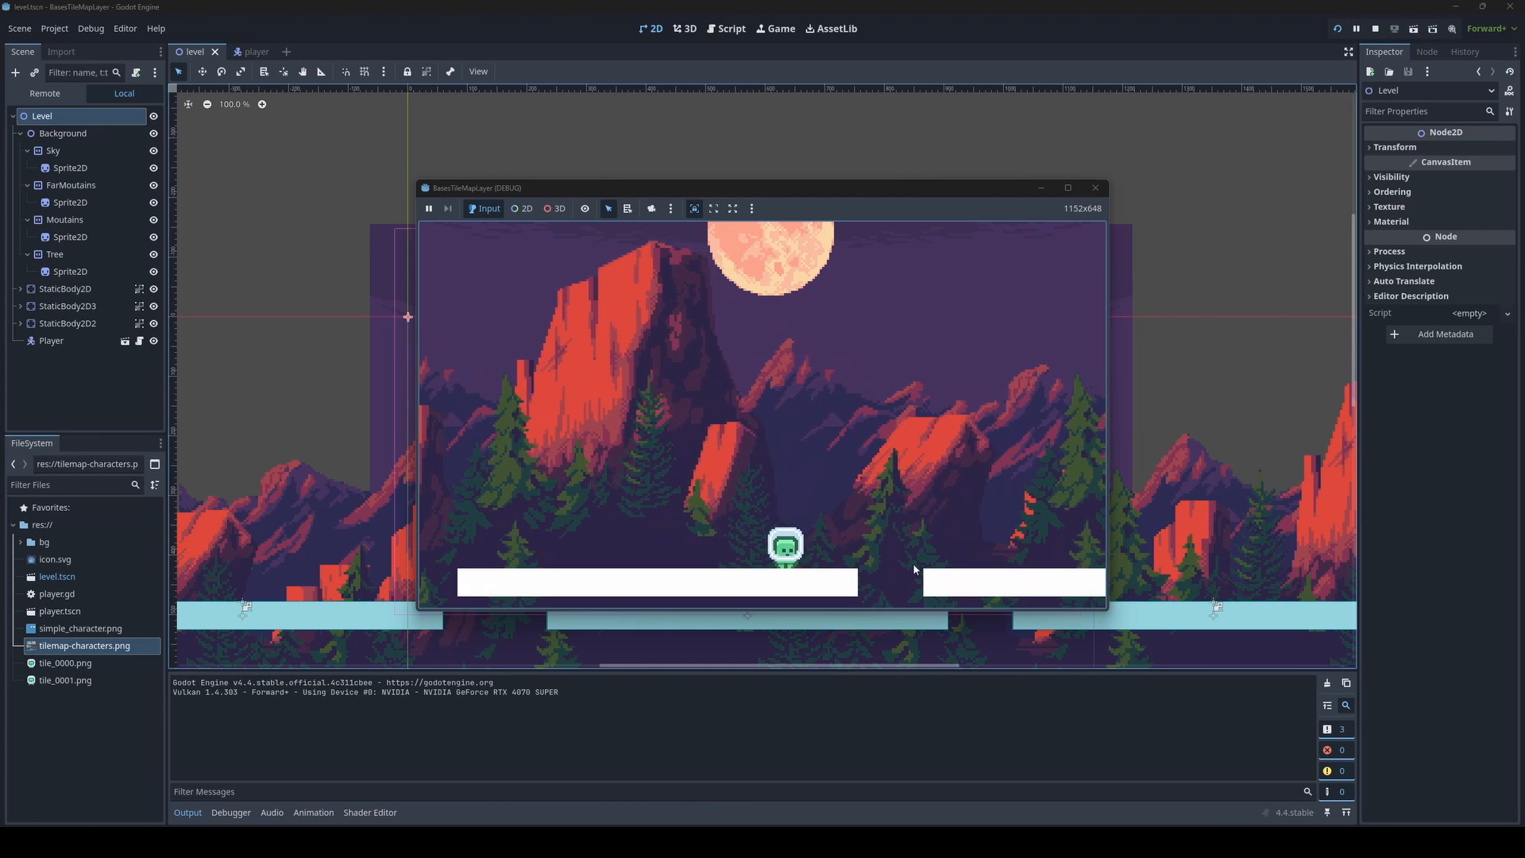
{"action": "key", "text": "Right"}
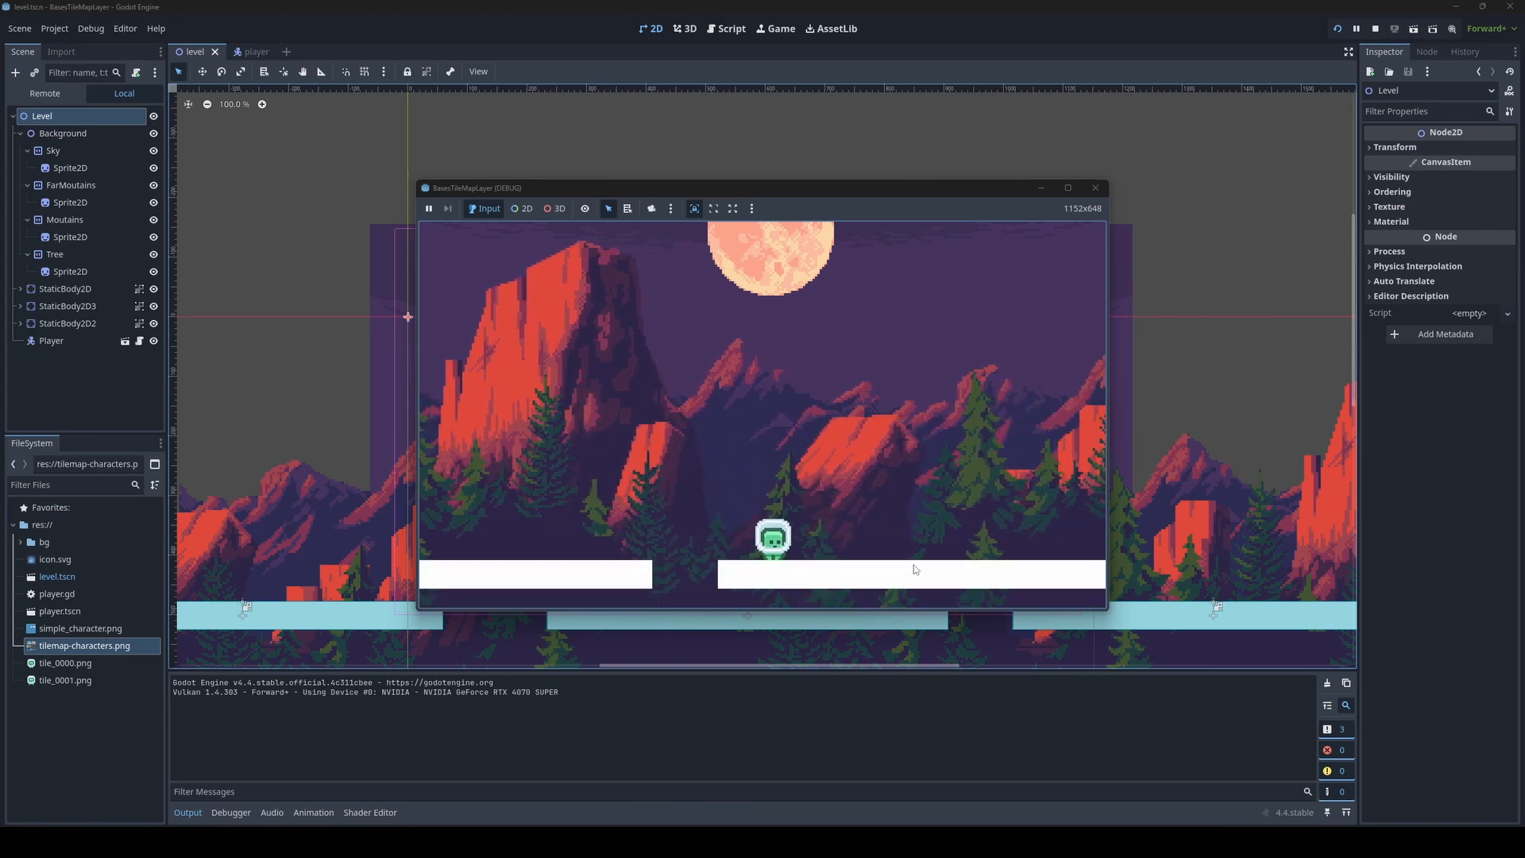
{"action": "key", "text": "Left"}
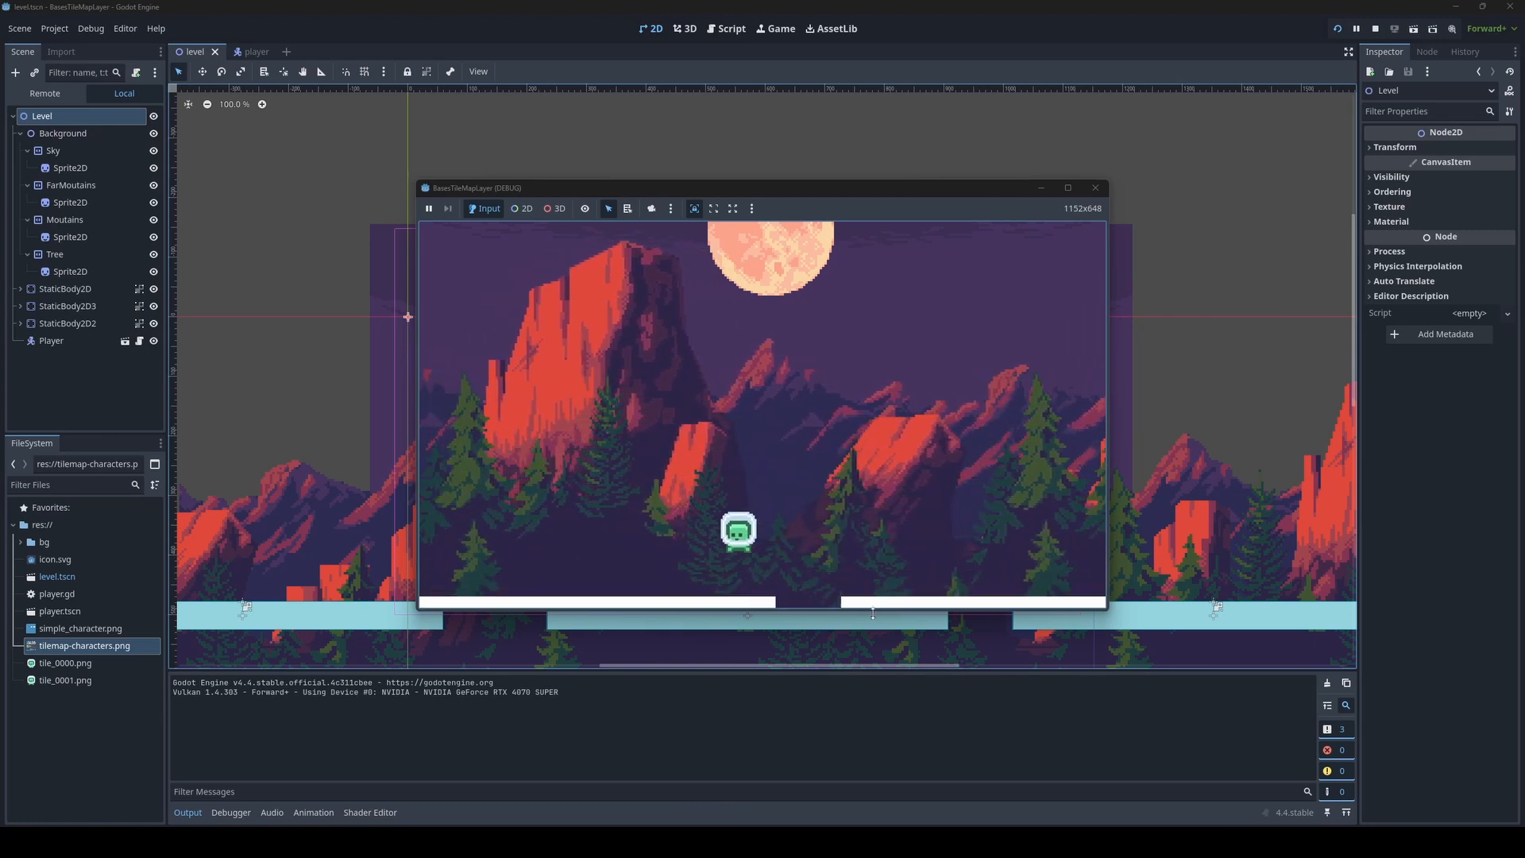
{"action": "key", "text": "Right"}
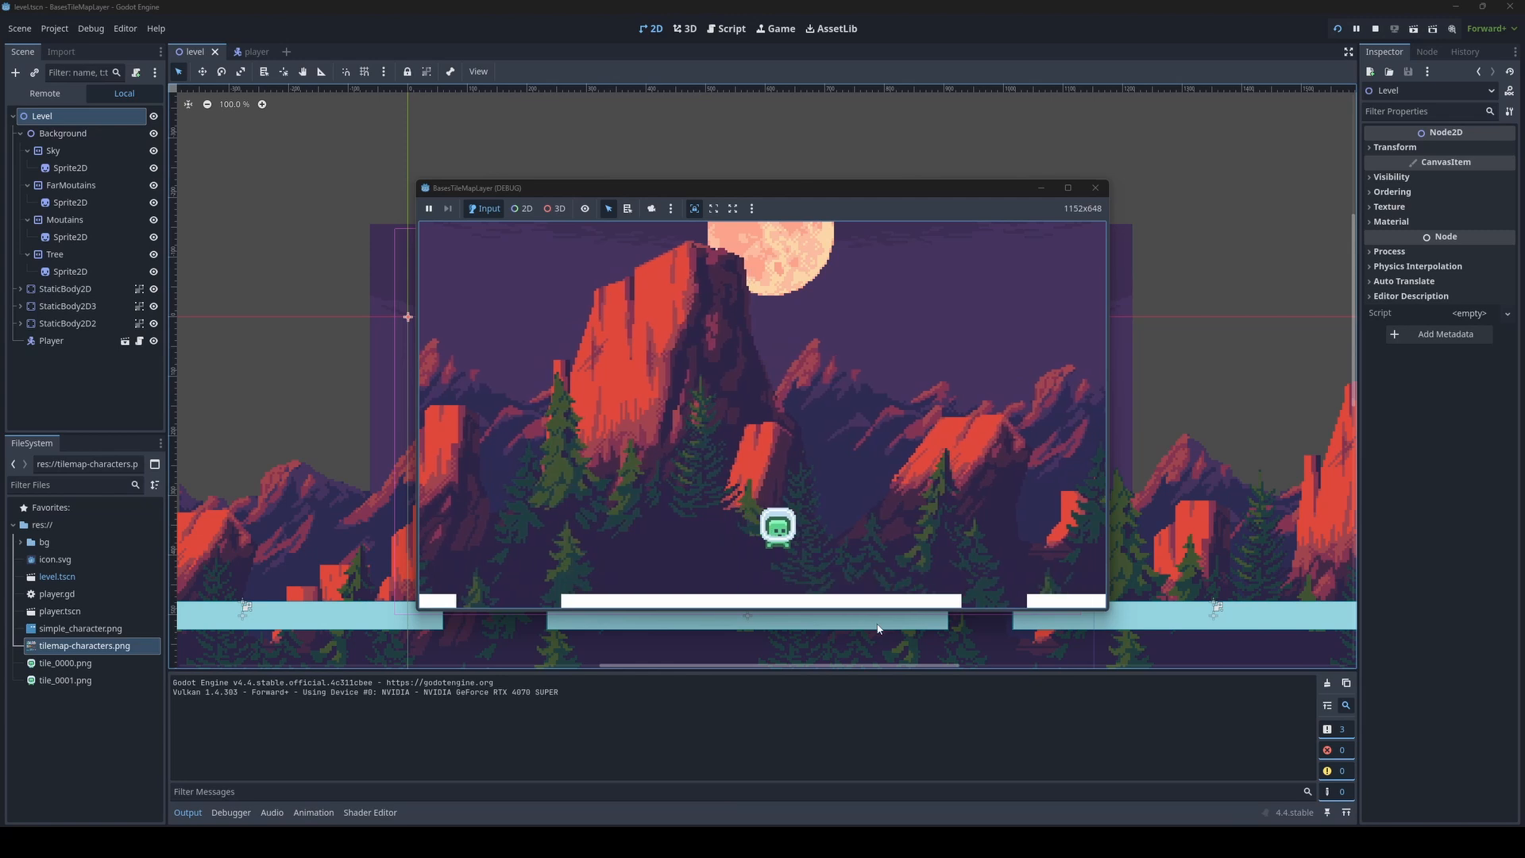
{"action": "key", "text": "space"}
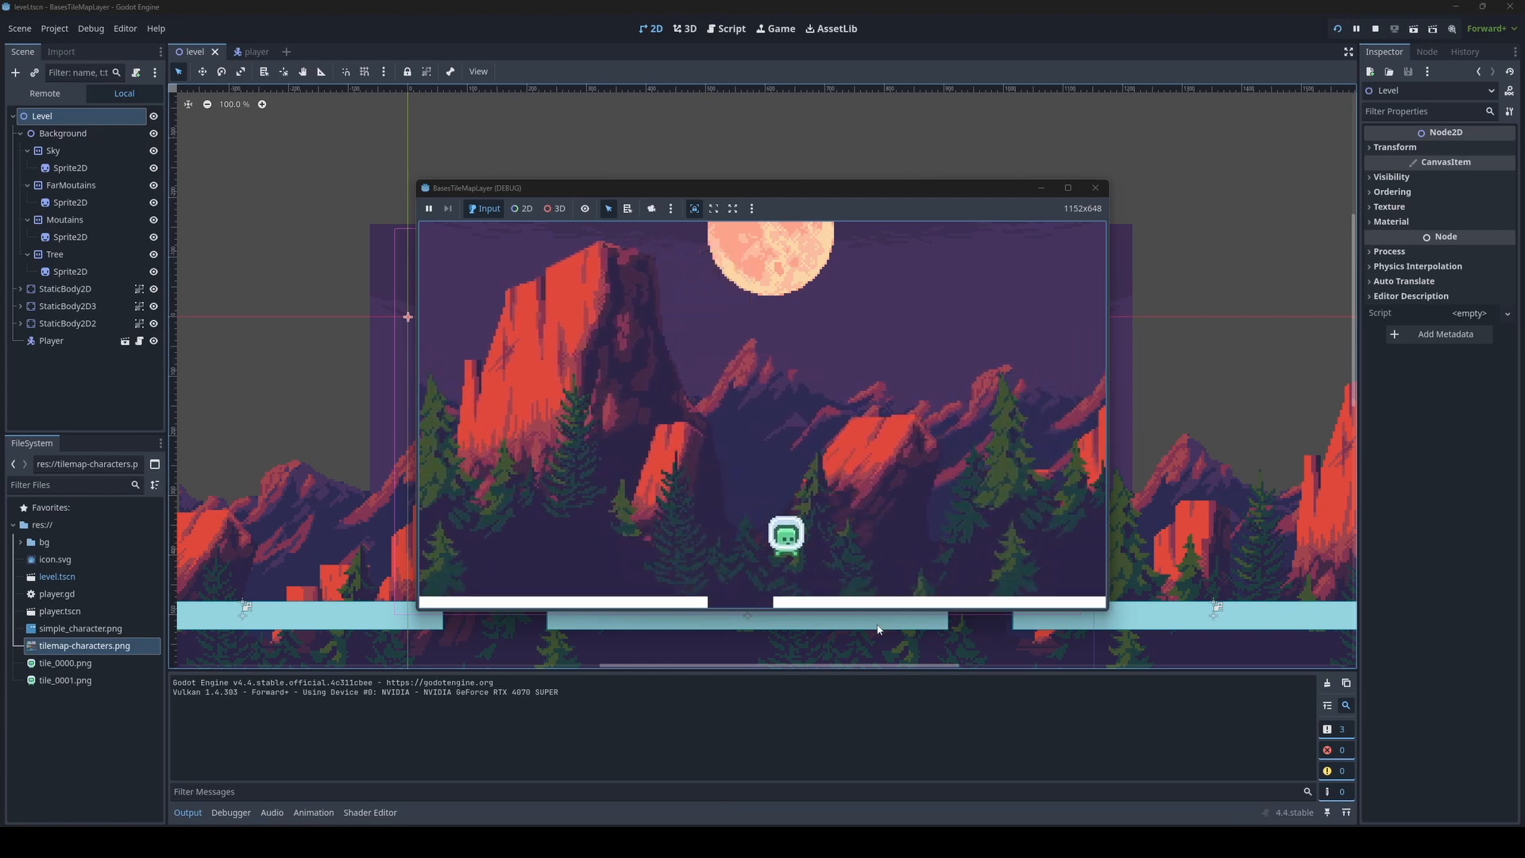
{"action": "key", "text": "Left"}
{"action": "key", "text": "Left"}
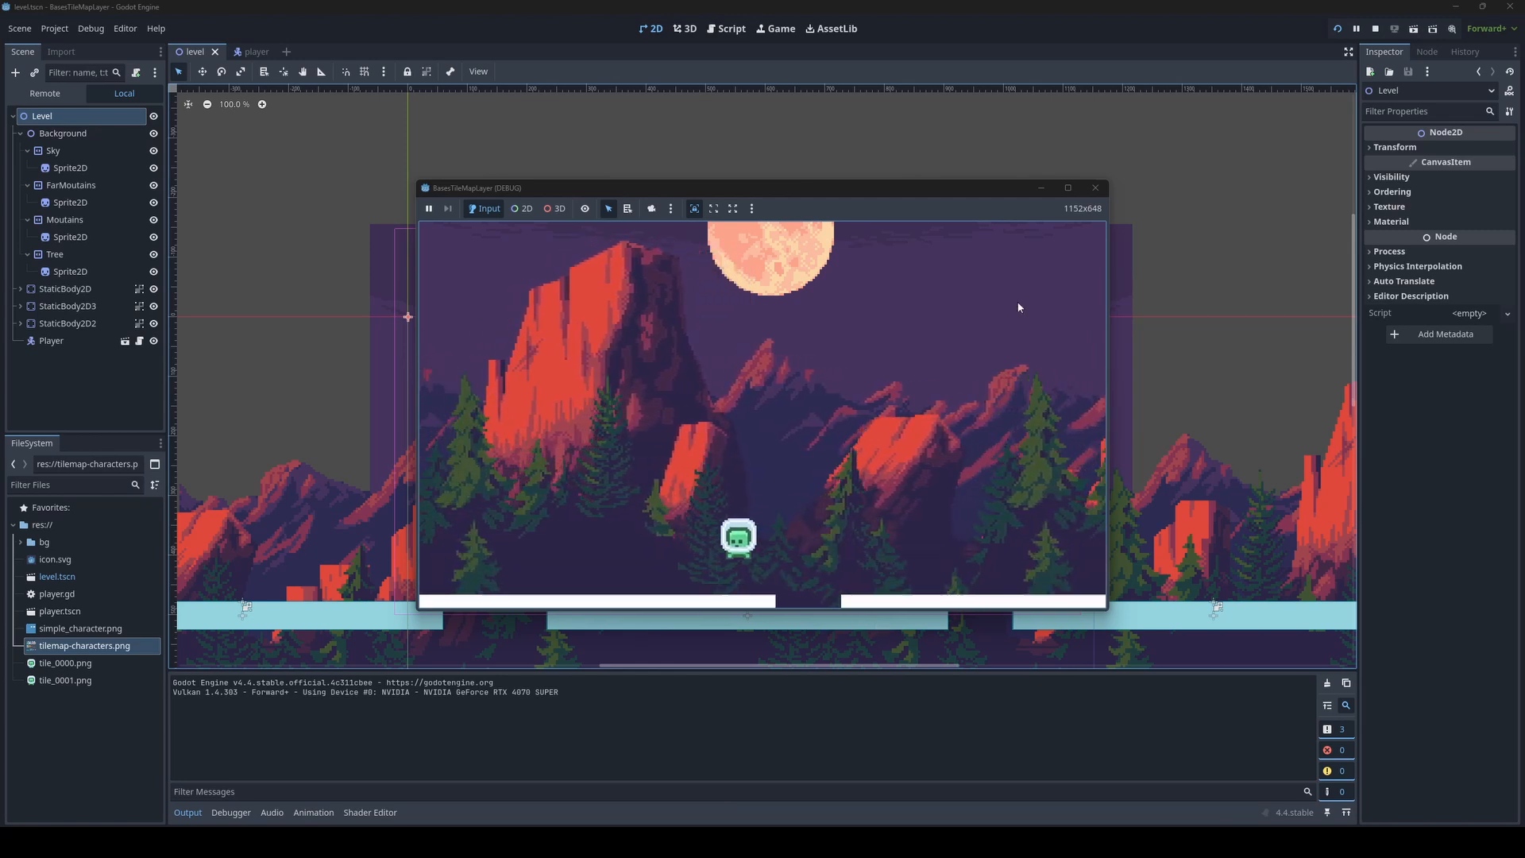
{"action": "left_click", "coordinate": [1095, 188]}
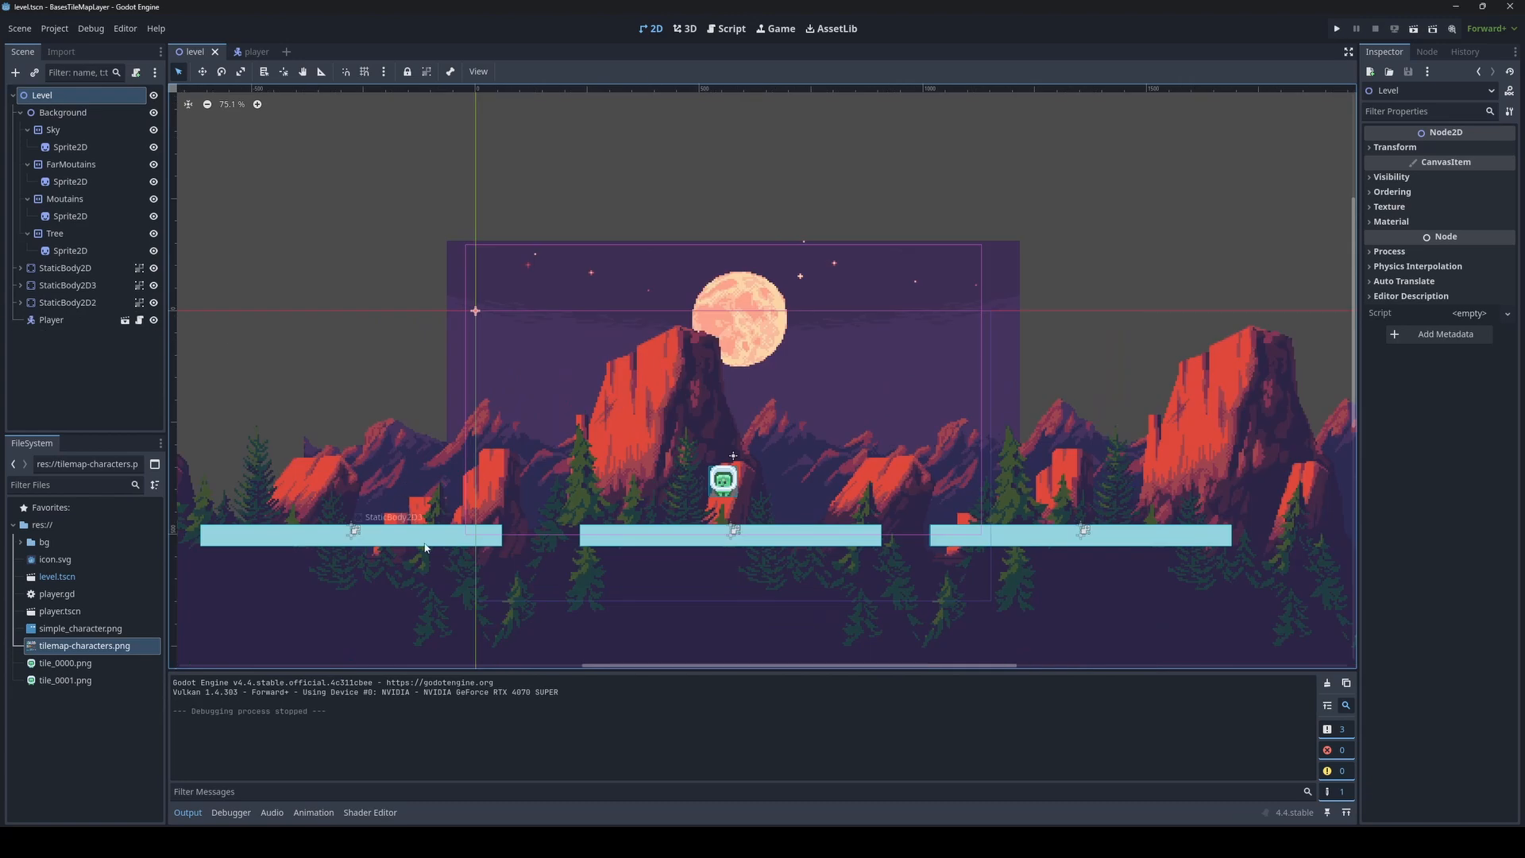
Delete the three platform nodes StaticBody2D, StaticBody2D3 and StaticBody2D2 from the level scene
{"action": "left_click", "coordinate": [39, 268]}
{"action": "left_click", "coordinate": [64, 302], "text": "shift"}
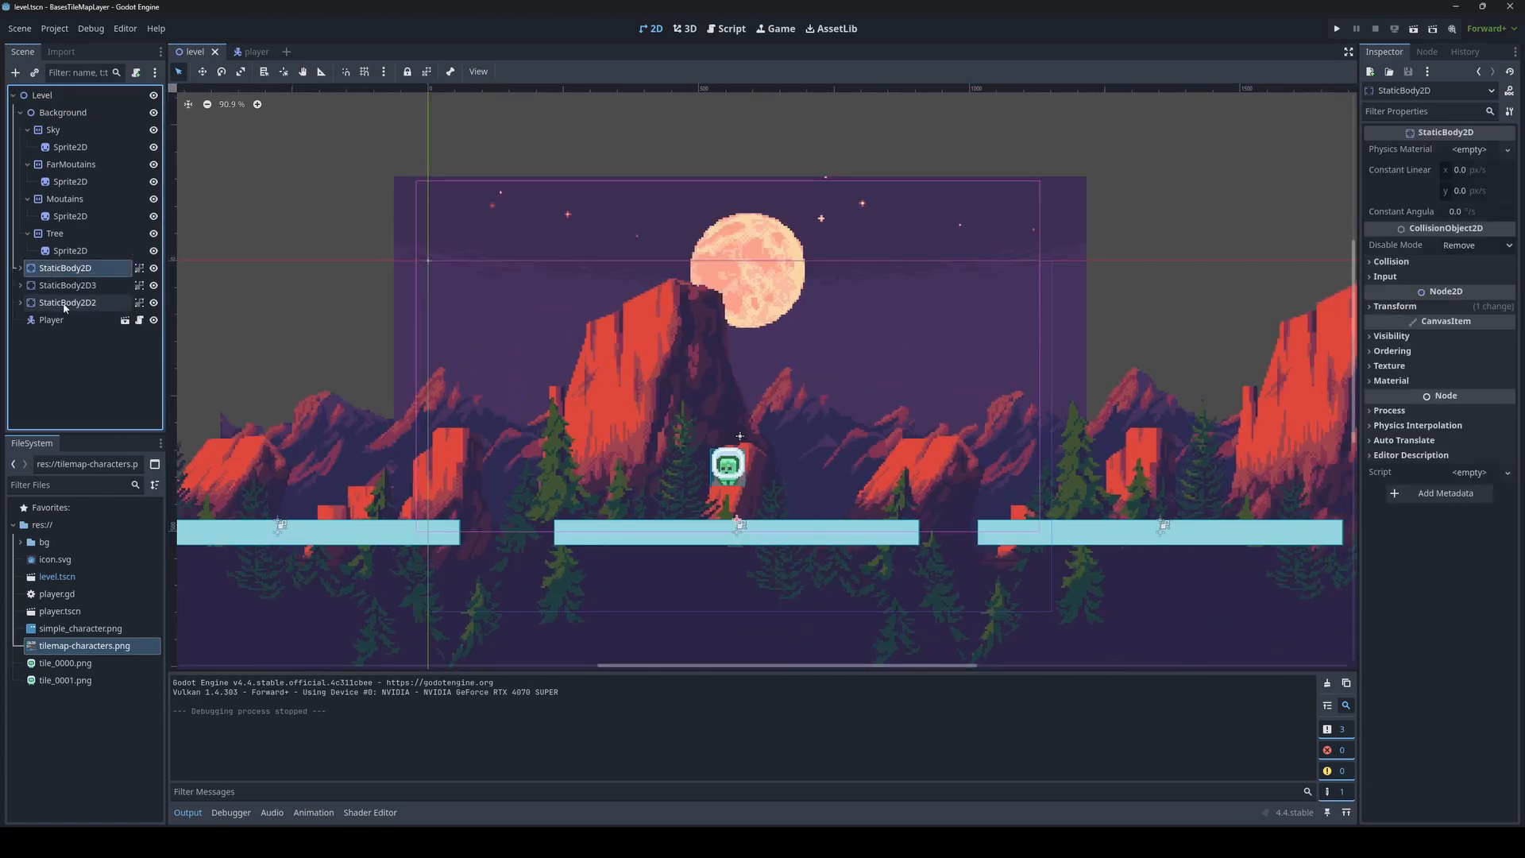
{"action": "key", "text": "Delete"}
{"action": "key", "text": "Return"}
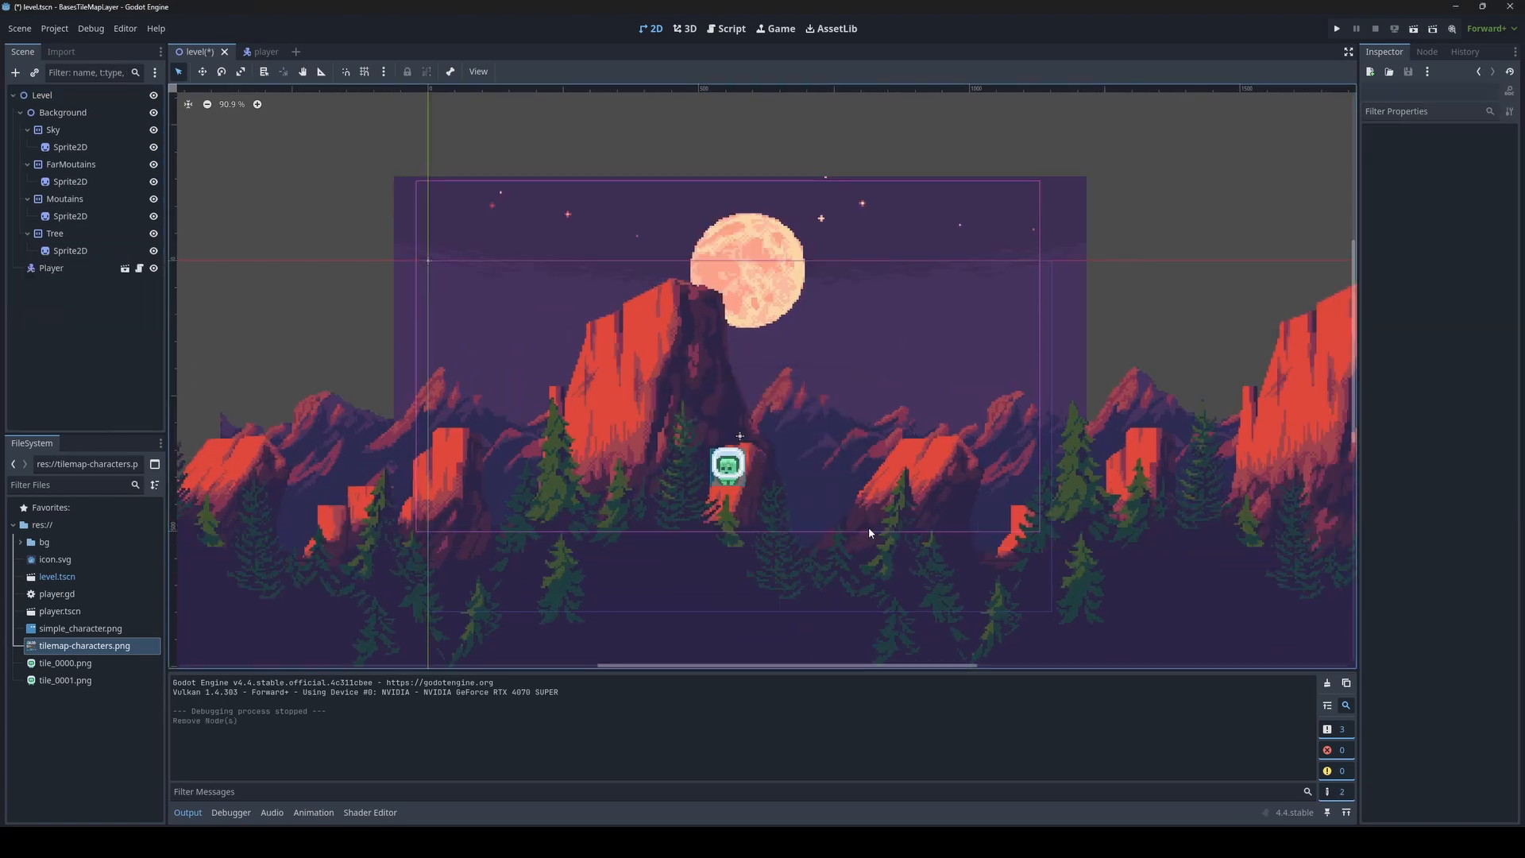
Run the project without the platforms as a quick check, and close the game
{"action": "scroll", "coordinate": [795, 526], "scroll_direction": "down", "scroll_amount": 1}
{"action": "key", "text": "F5"}
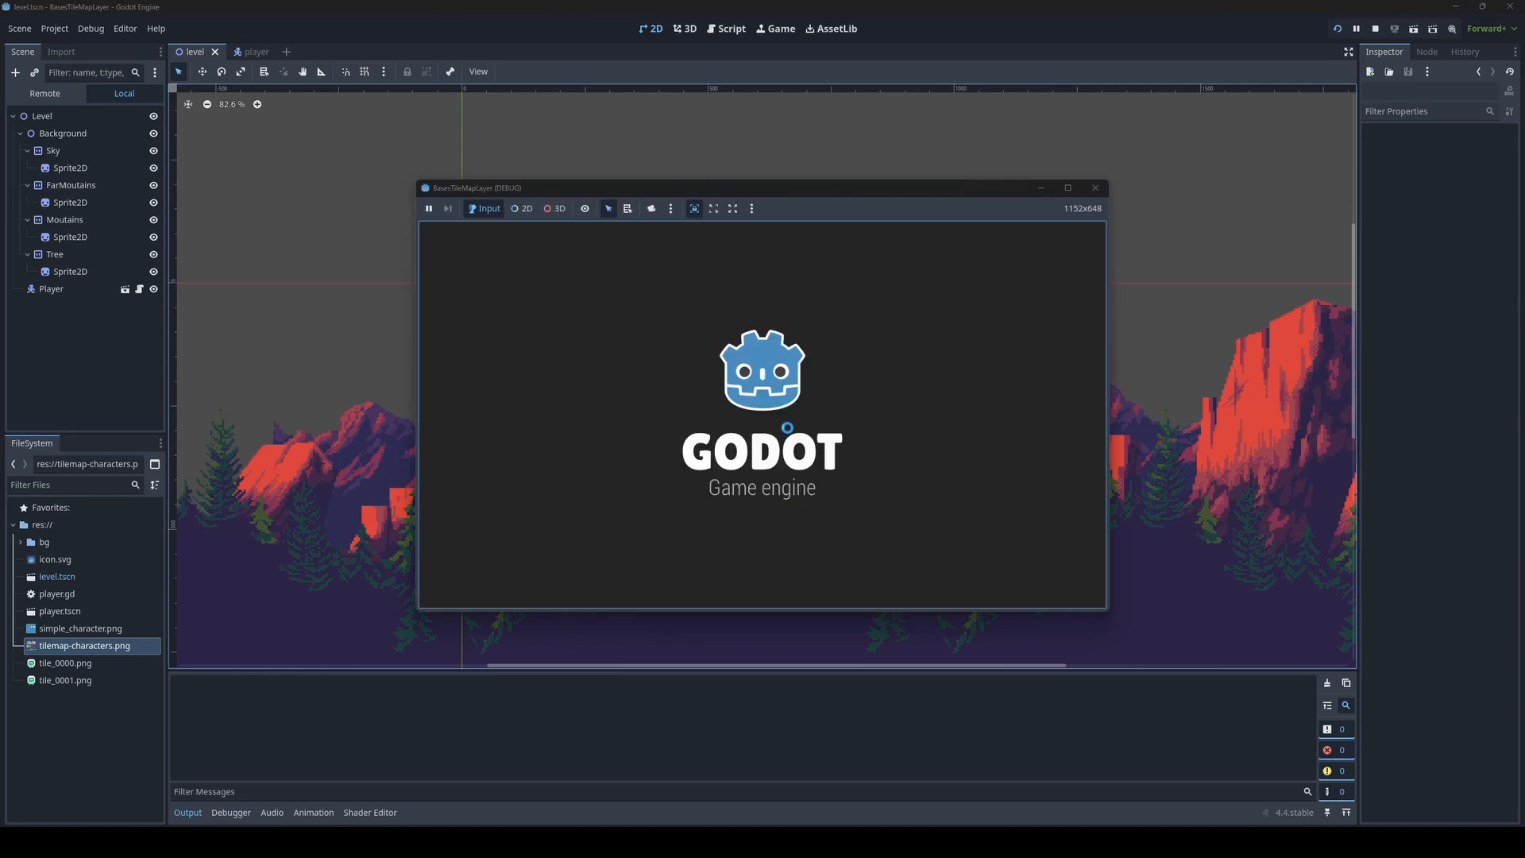
{"action": "left_click", "coordinate": [1095, 187]}
{"action": "scroll", "coordinate": [851, 446], "scroll_direction": "down", "scroll_amount": 1}
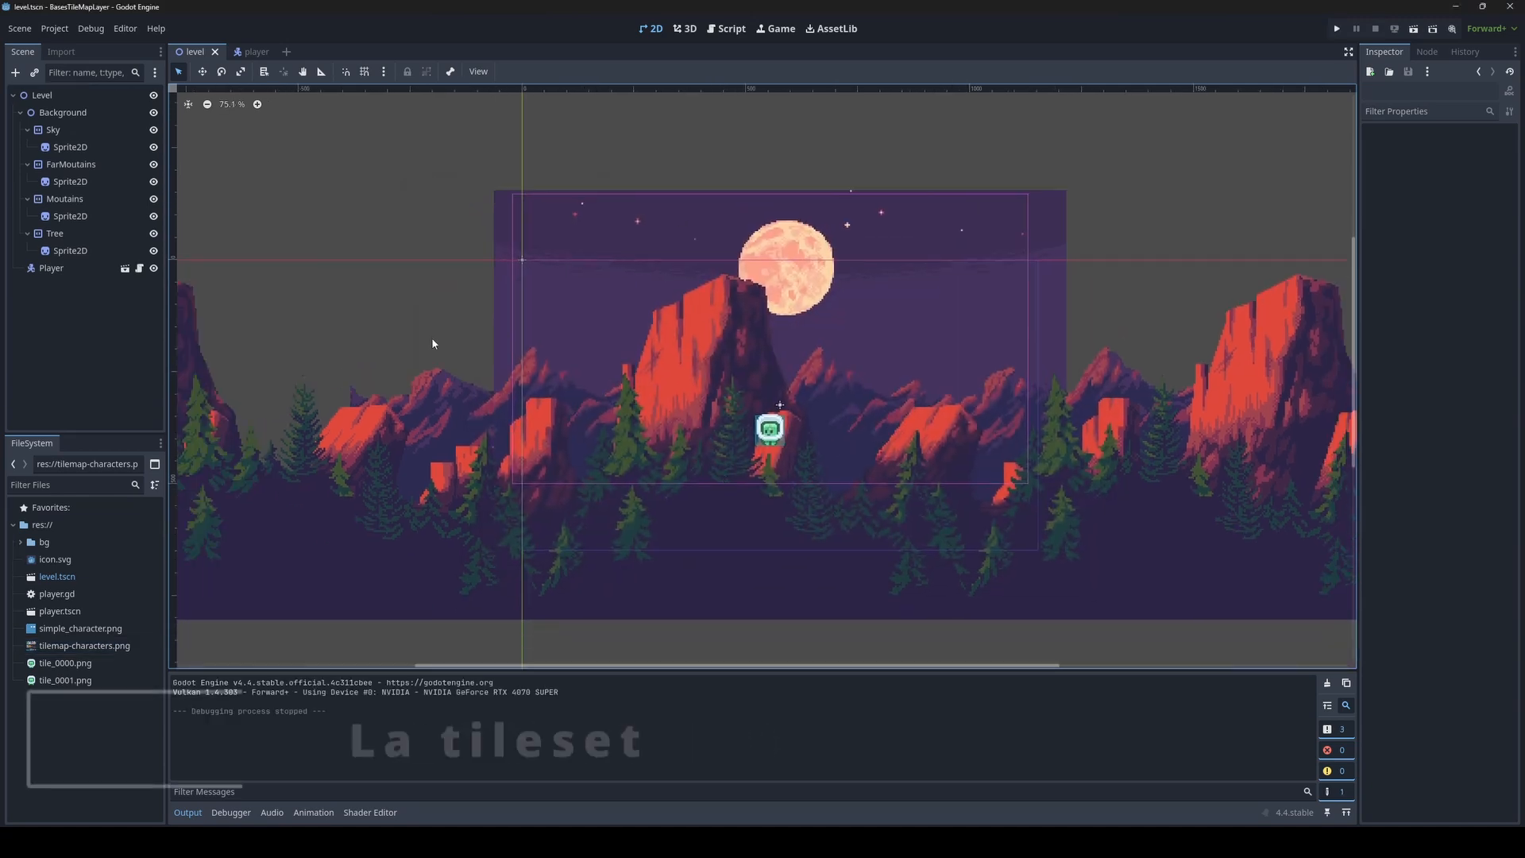
{"action": "middle_click_drag", "start_coordinate": [432, 340], "coordinate": [435, 355]}
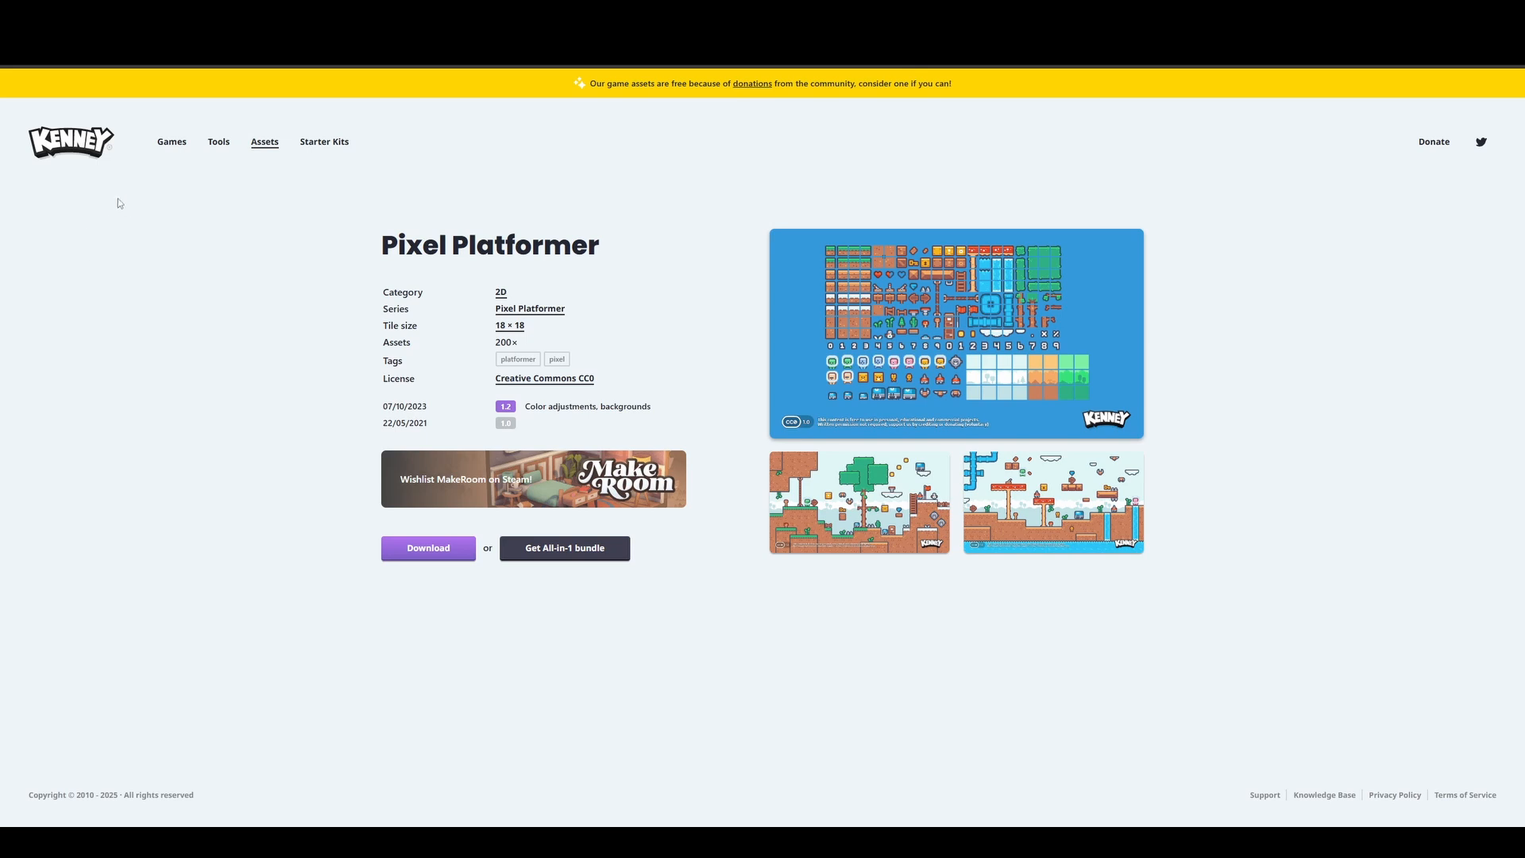
Switch to the Kenney website and examine the Pixel Platformer pack's tile sheet and sample level preview
{"action": "left_click_drag", "start_coordinate": [384, 249], "coordinate": [600, 250]}
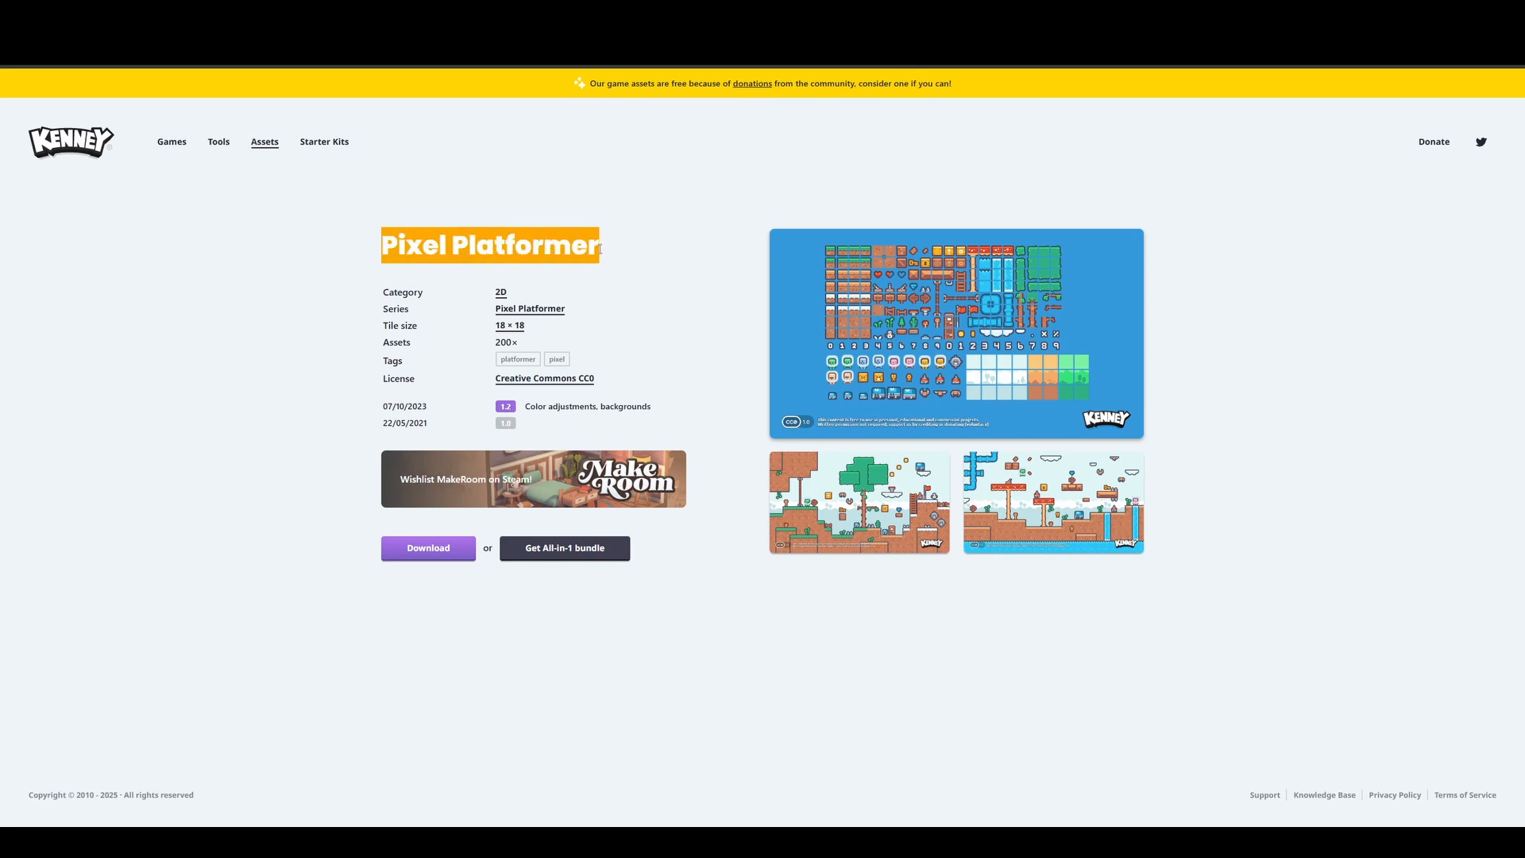
{"action": "left_click", "coordinate": [621, 266]}
{"action": "left_click", "coordinate": [952, 359]}
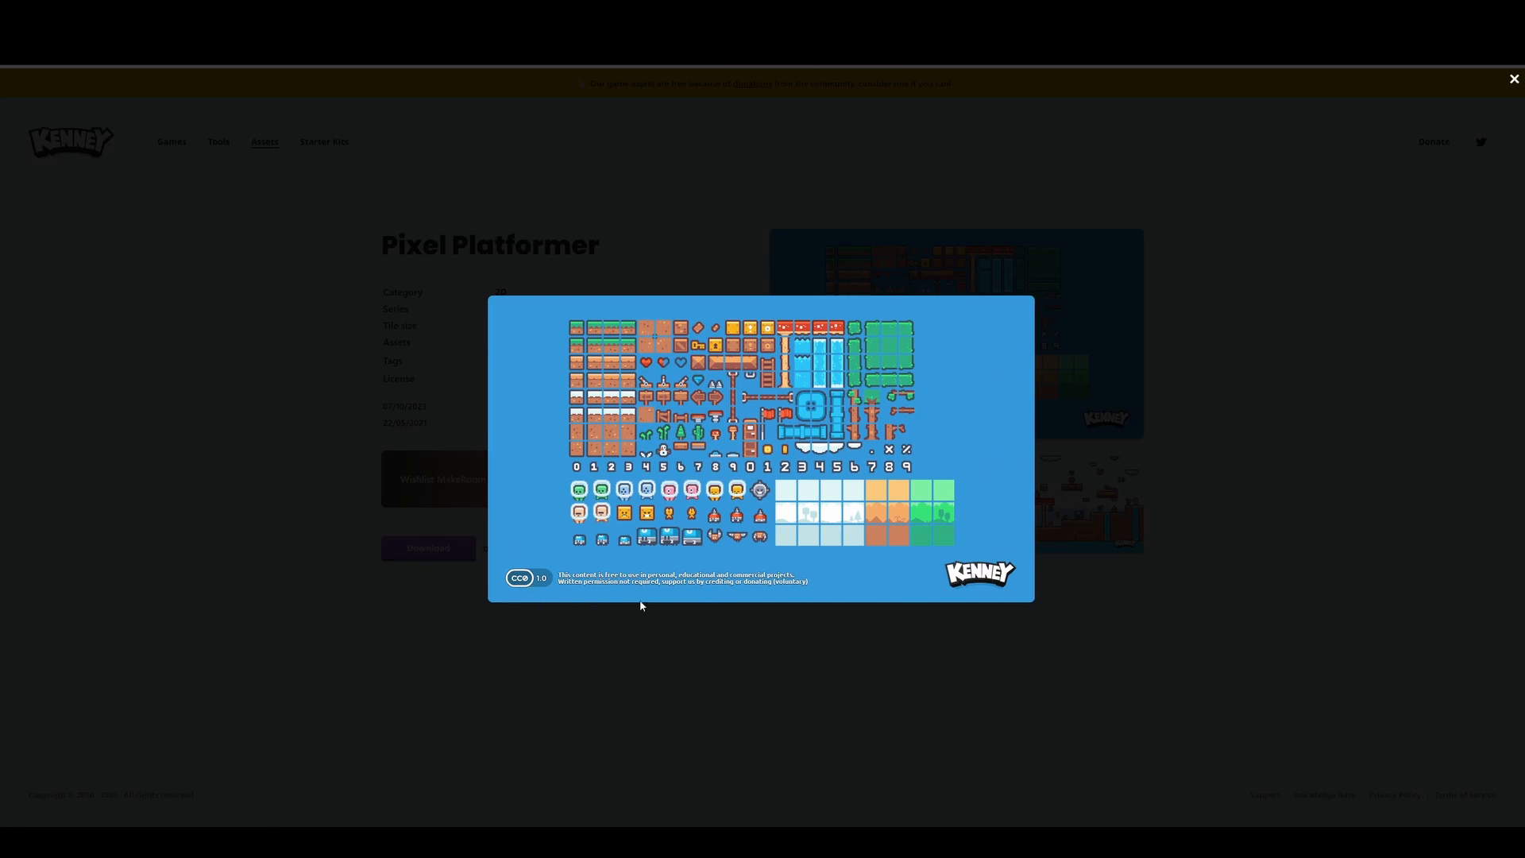
{"action": "left_click", "coordinate": [1093, 622]}
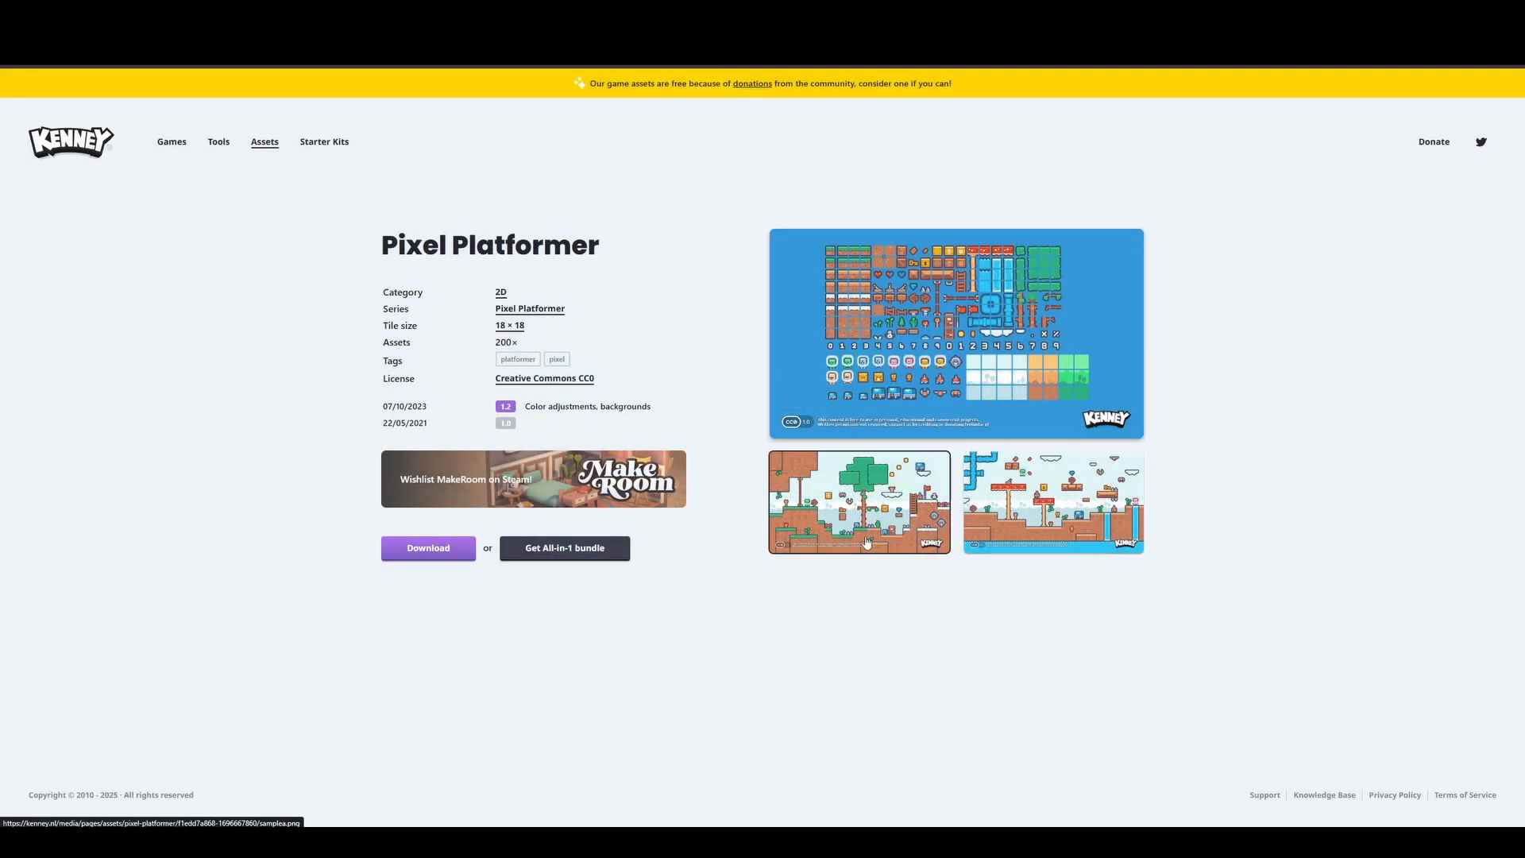
{"action": "left_click", "coordinate": [911, 373]}
{"action": "left_click", "coordinate": [957, 621]}
{"action": "left_click", "coordinate": [815, 487]}
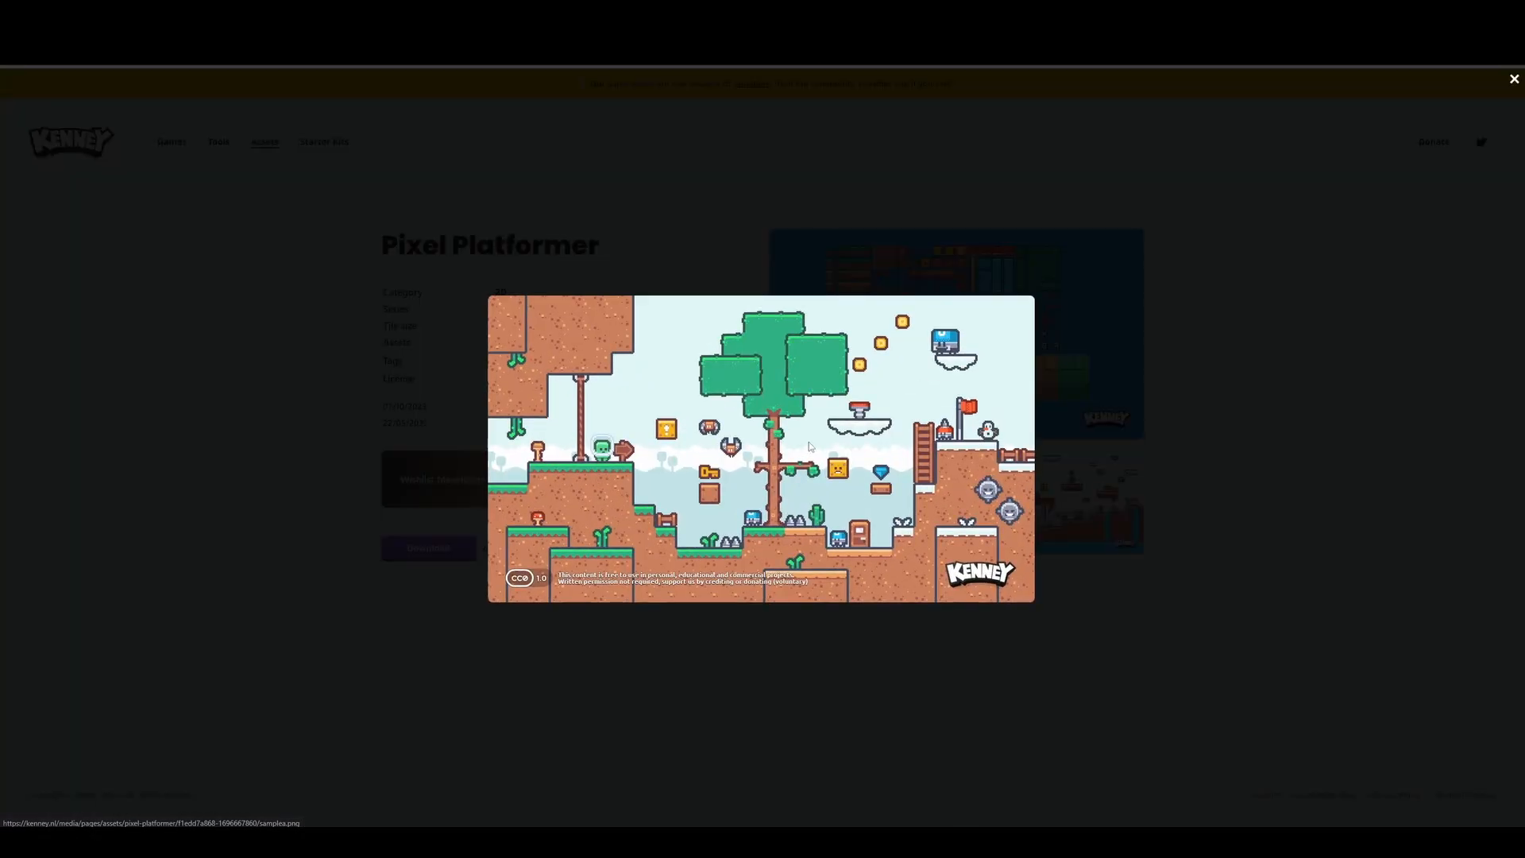
{"action": "left_click", "coordinate": [1177, 522]}
{"action": "left_click", "coordinate": [914, 381]}
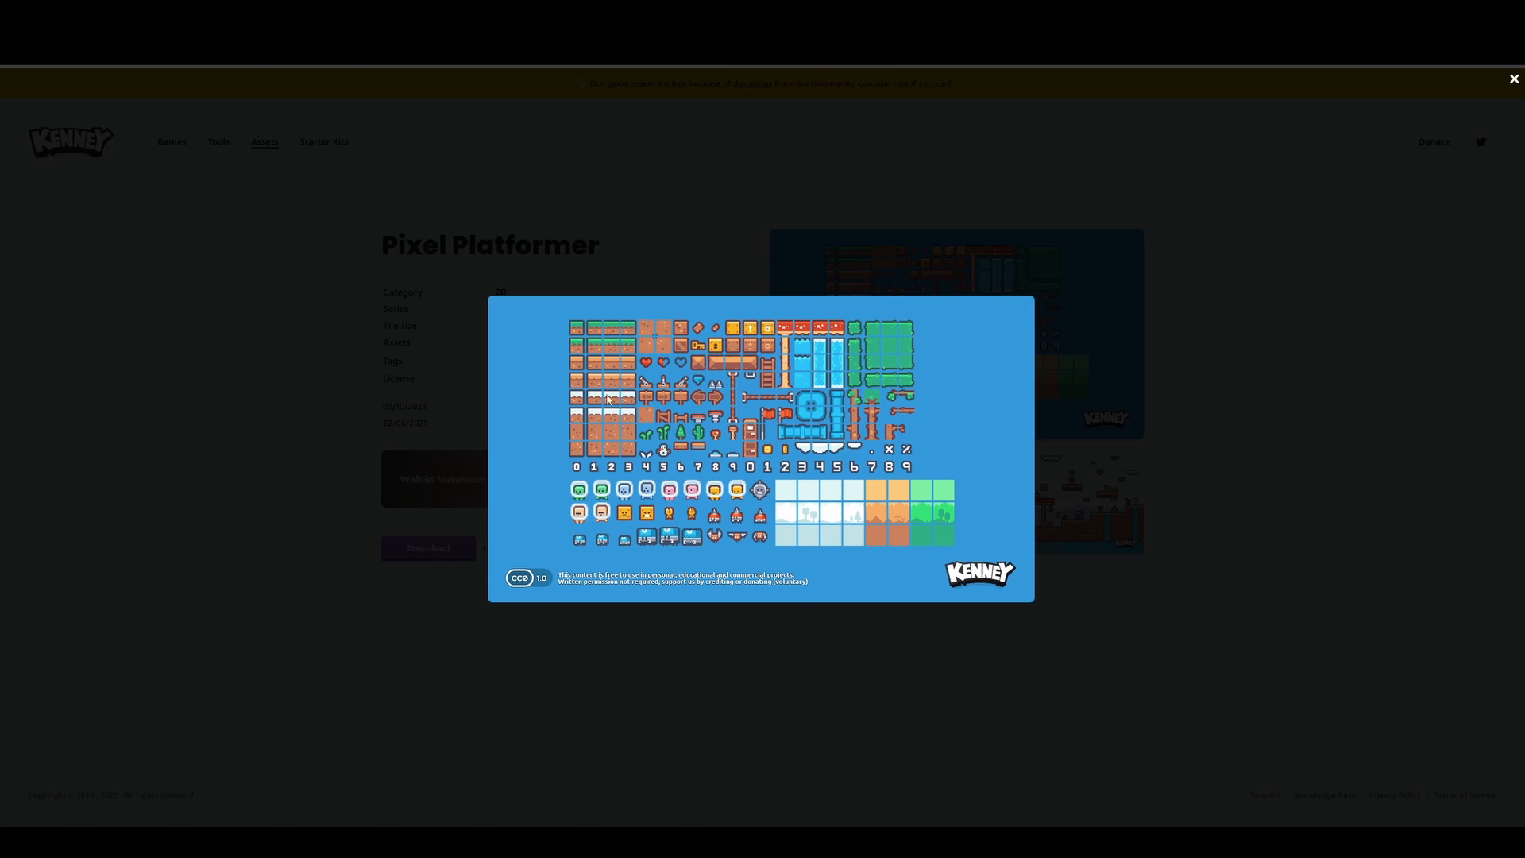
Switch back to Godot and examine the tilemap_packed.png texture in an enlarged preview
{"action": "left_click", "coordinate": [907, 403]}
{"action": "left_click", "coordinate": [911, 354]}
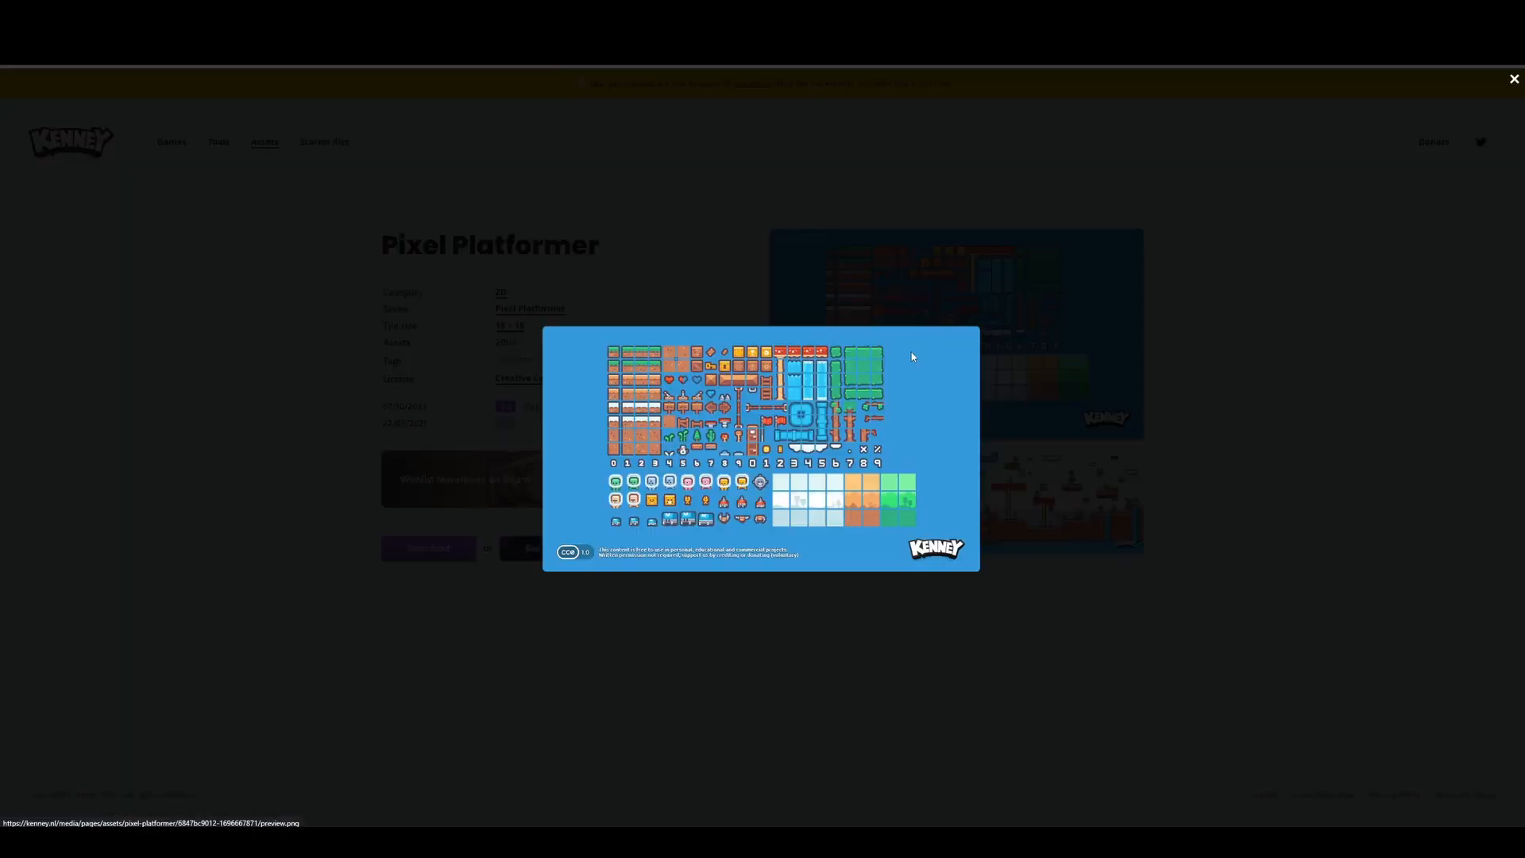
{"action": "left_click", "coordinate": [262, 464]}
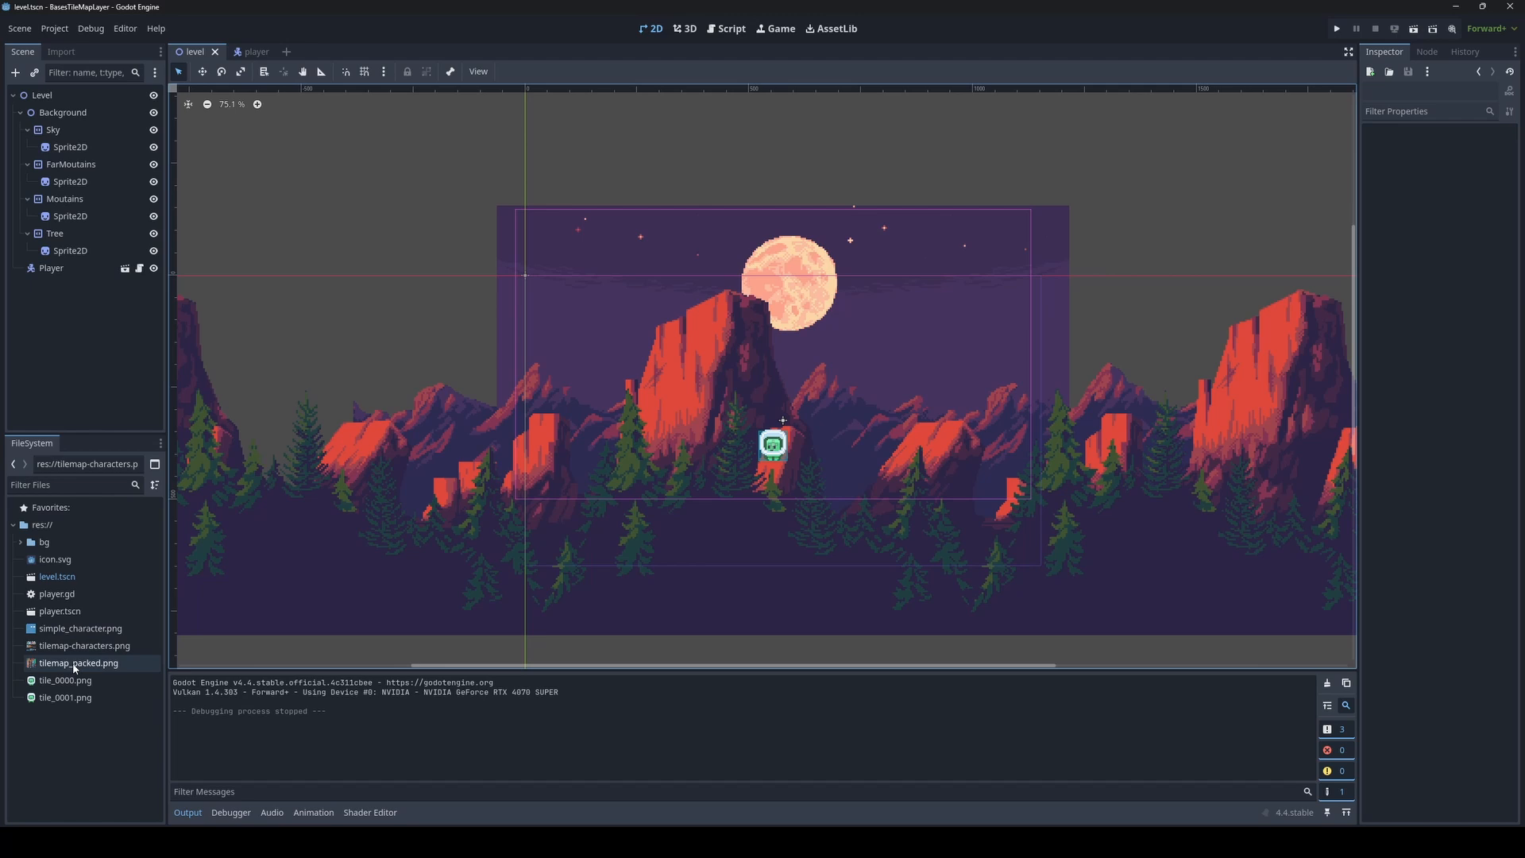
{"action": "left_click", "coordinate": [75, 664]}
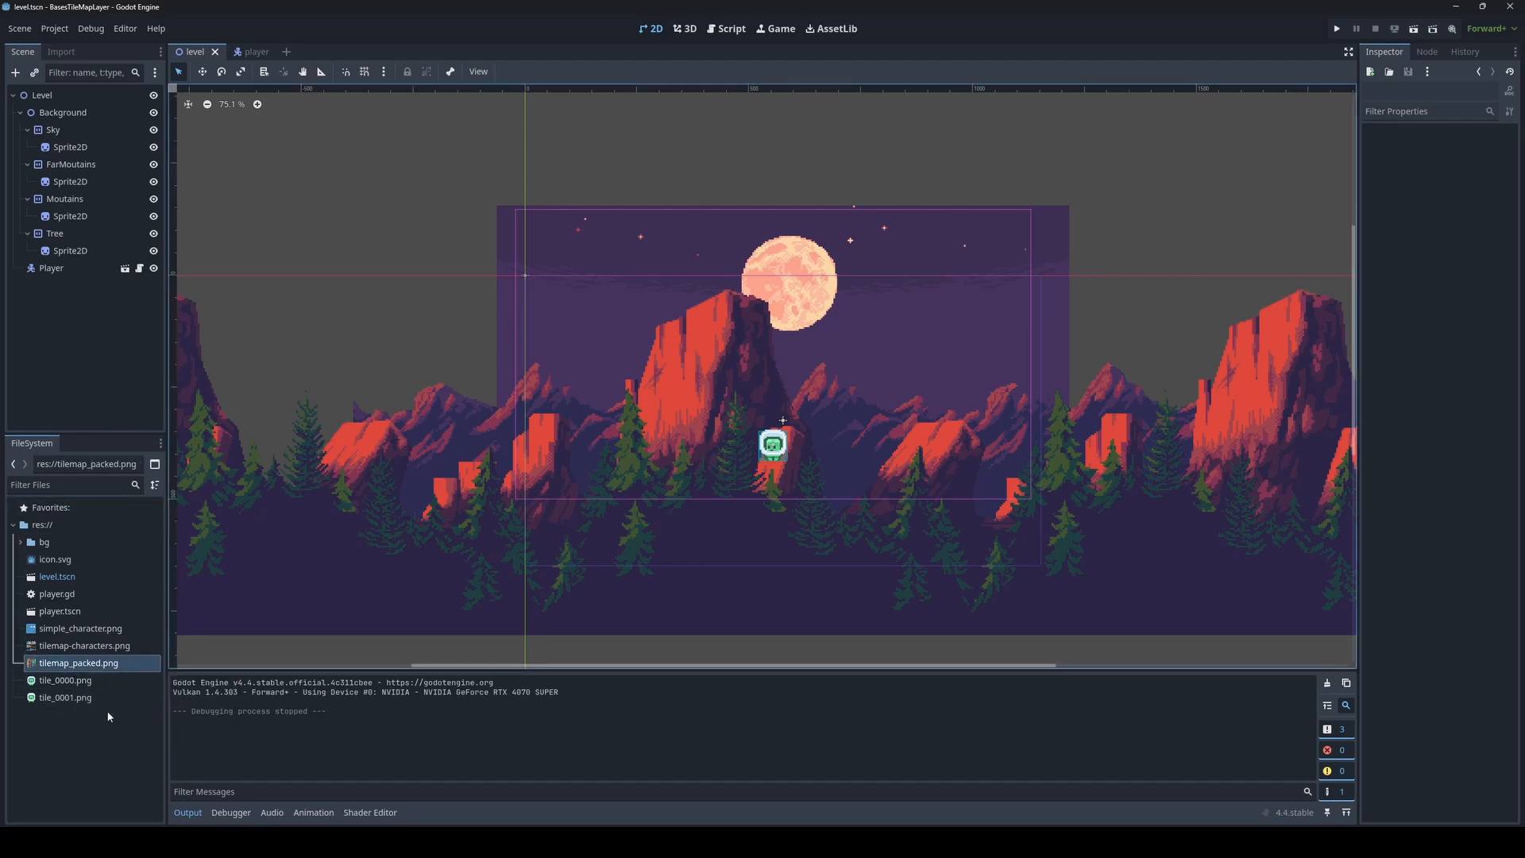
{"action": "left_click", "coordinate": [75, 662]}
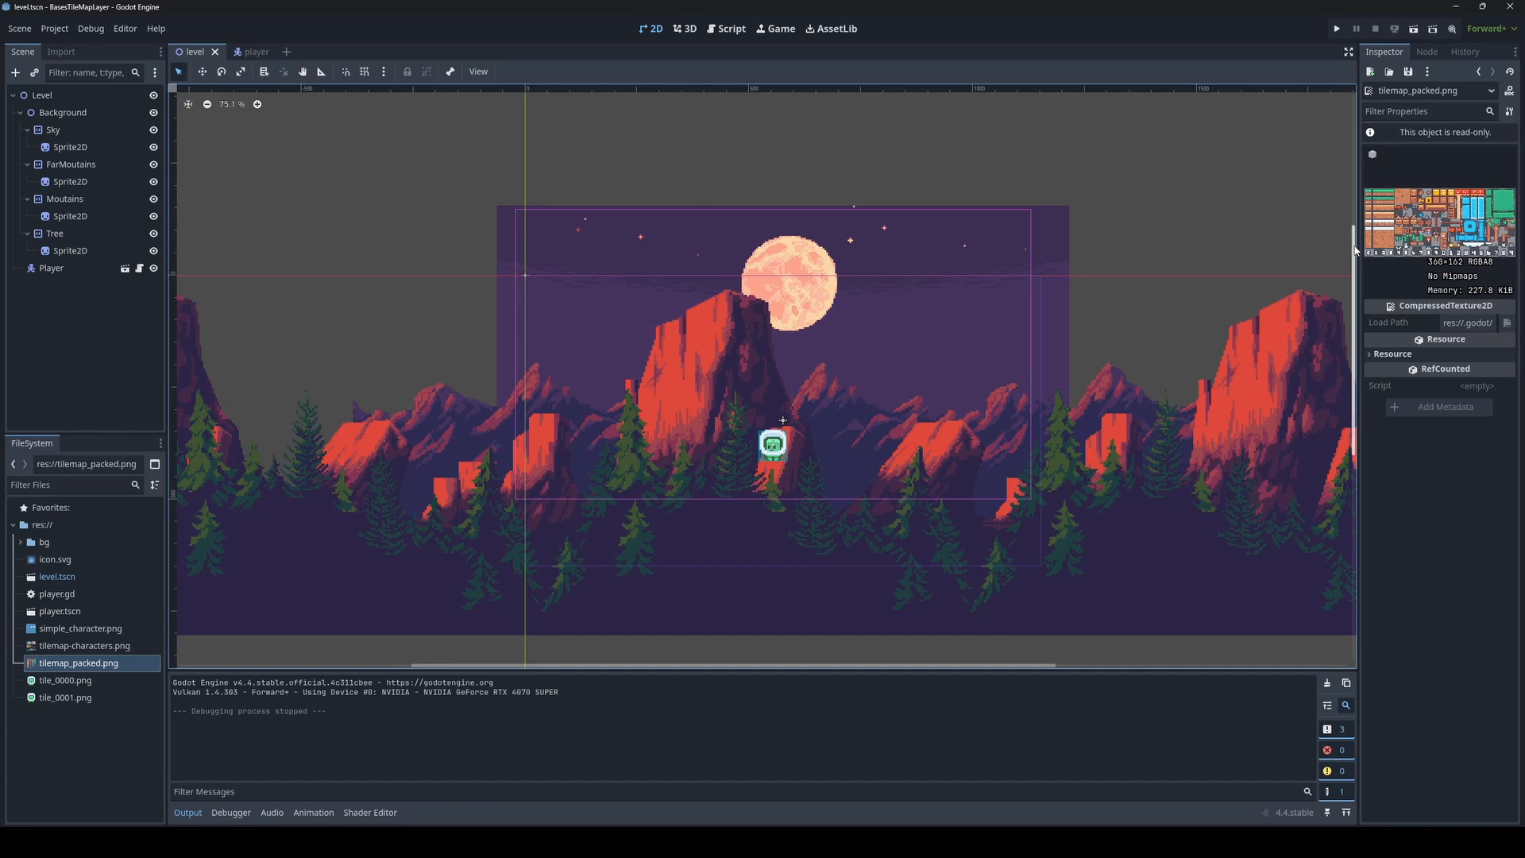
{"action": "left_click_drag", "start_coordinate": [1358, 251], "coordinate": [994, 251]}
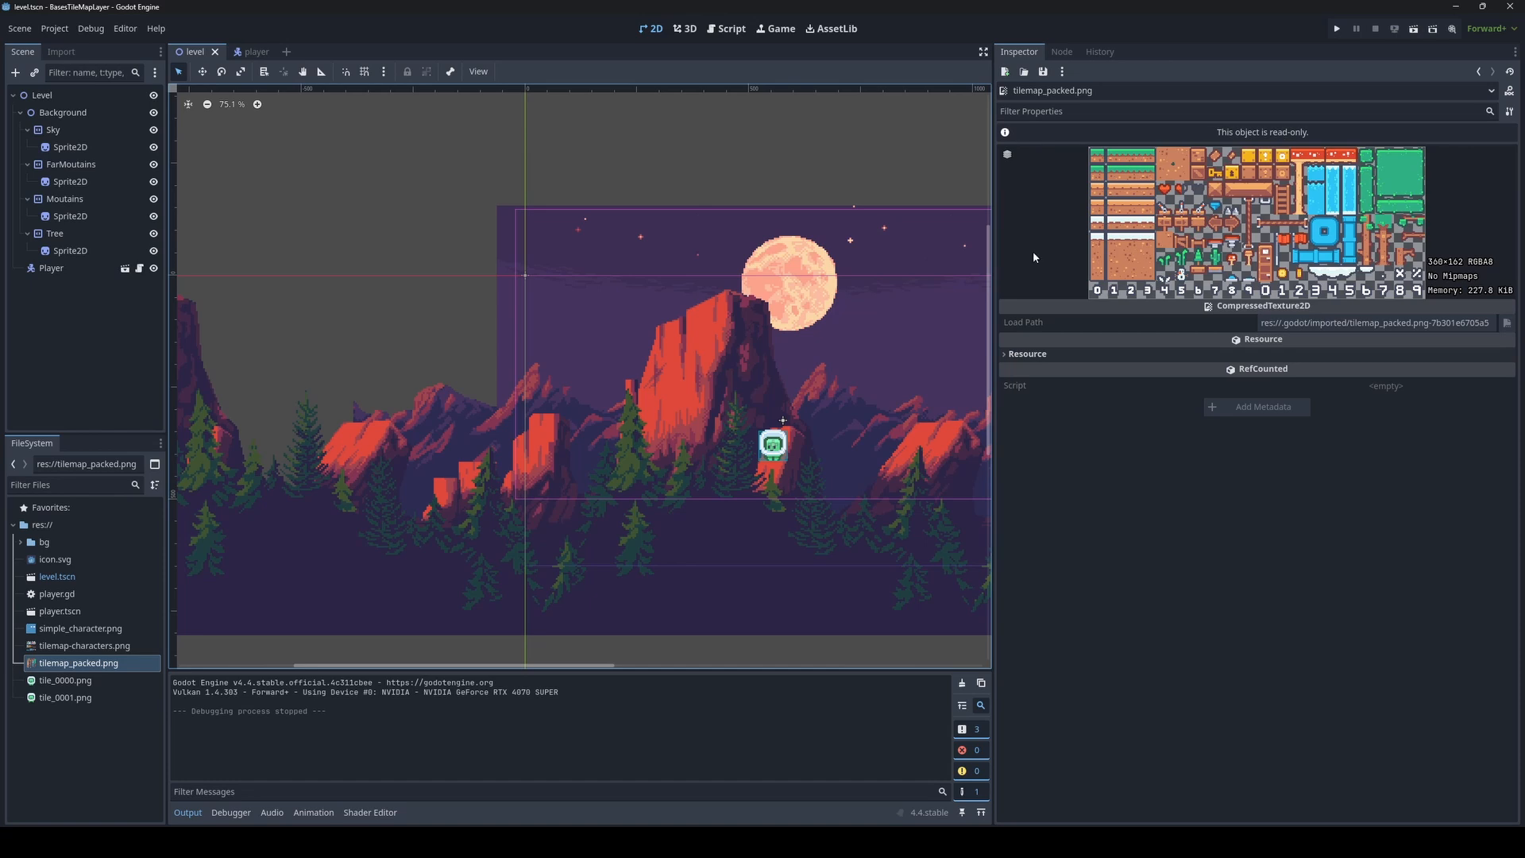
{"action": "left_click_drag", "start_coordinate": [996, 242], "coordinate": [1367, 242]}
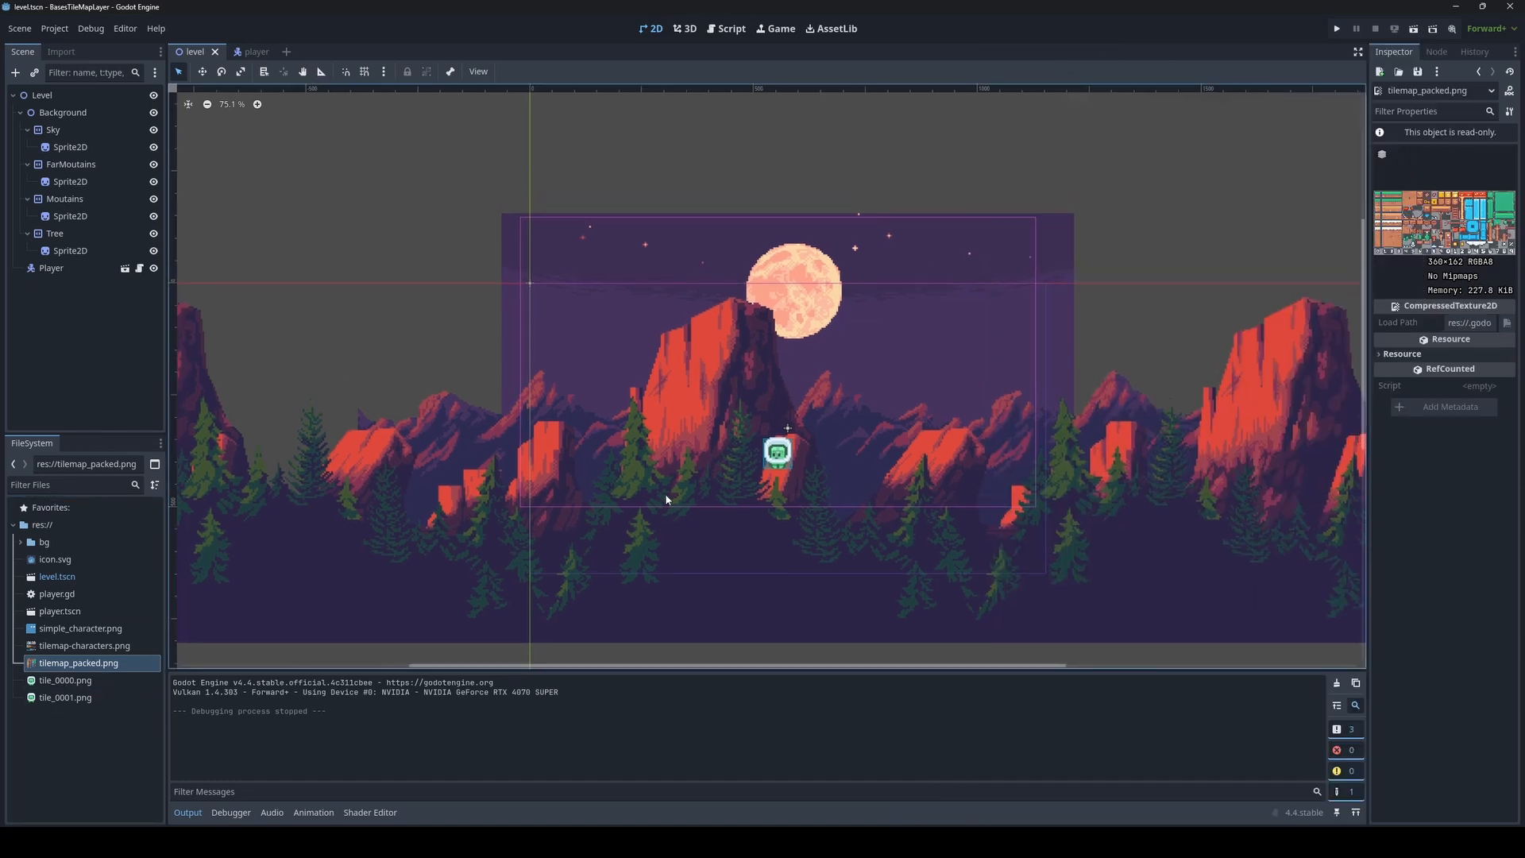
Add a Node2D under the Level root node and rename it Tilemap
{"action": "left_click", "coordinate": [57, 306]}
{"action": "left_click", "coordinate": [42, 95]}
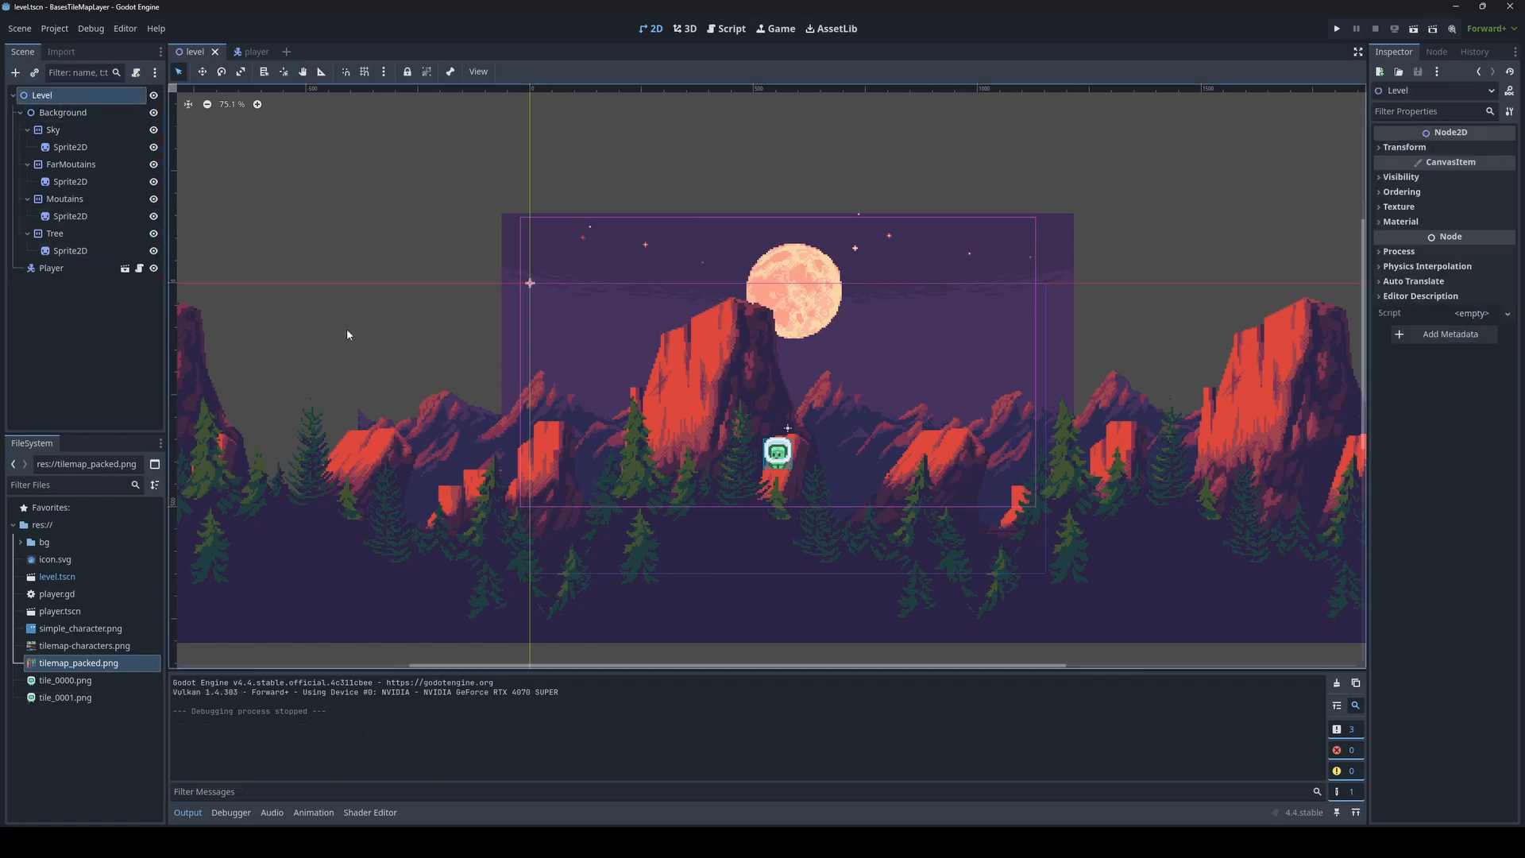
{"action": "key", "text": "ctrl+a"}
{"action": "double_click", "coordinate": [643, 350]}
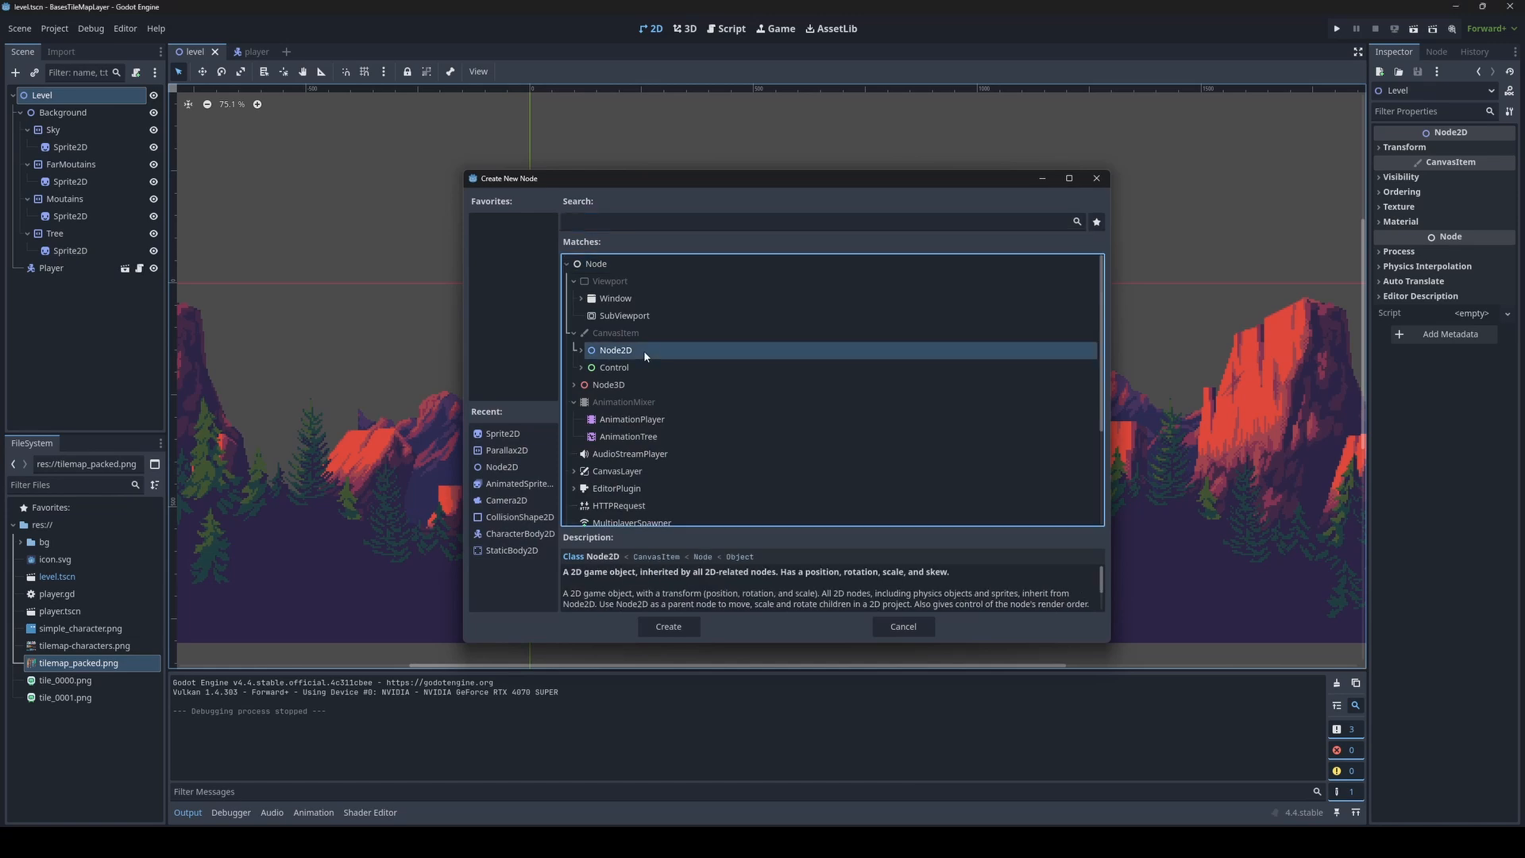
{"action": "double_click", "coordinate": [63, 288]}
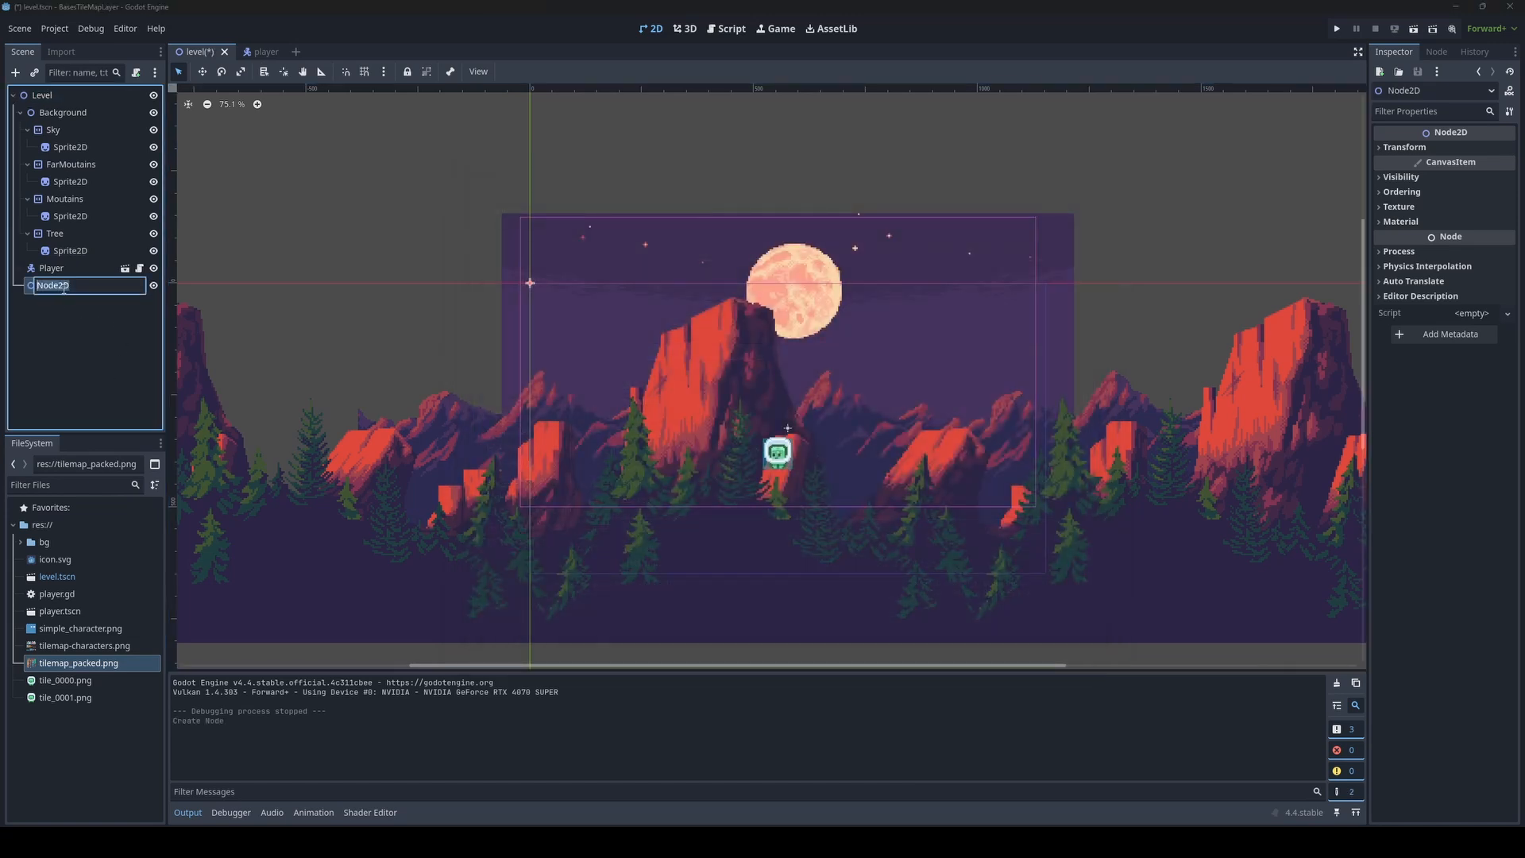
{"action": "type", "text": "Tilemap"}
{"action": "key", "text": "Return"}
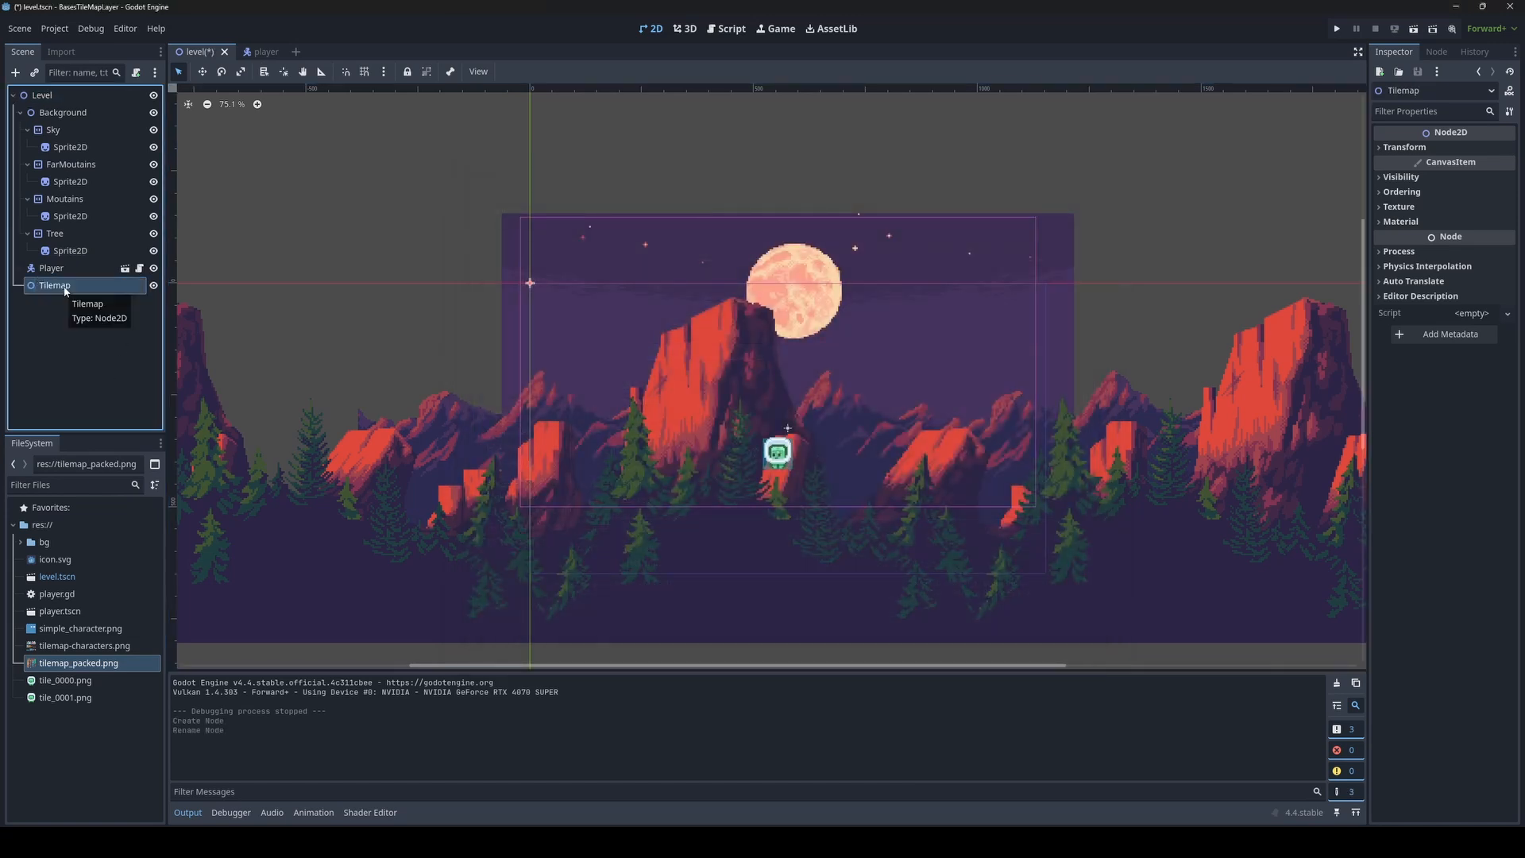
Add a TileMapLayer node as a child of the Tilemap node, not the deprecated TileMap
{"action": "key", "text": "ctrl+a"}
{"action": "type", "text": "tilemap"}
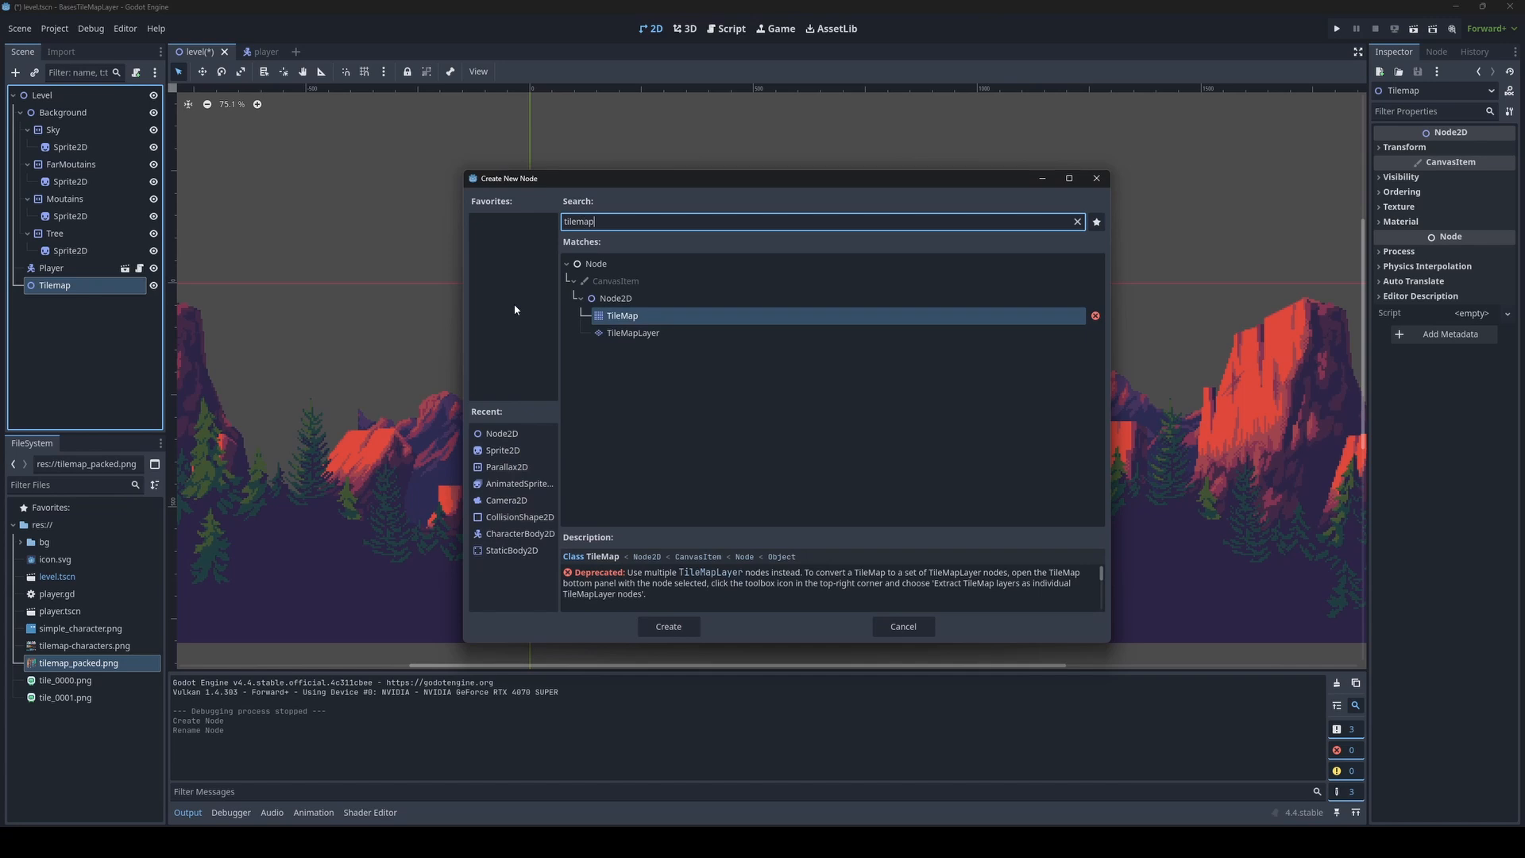
{"action": "left_click", "coordinate": [639, 346]}
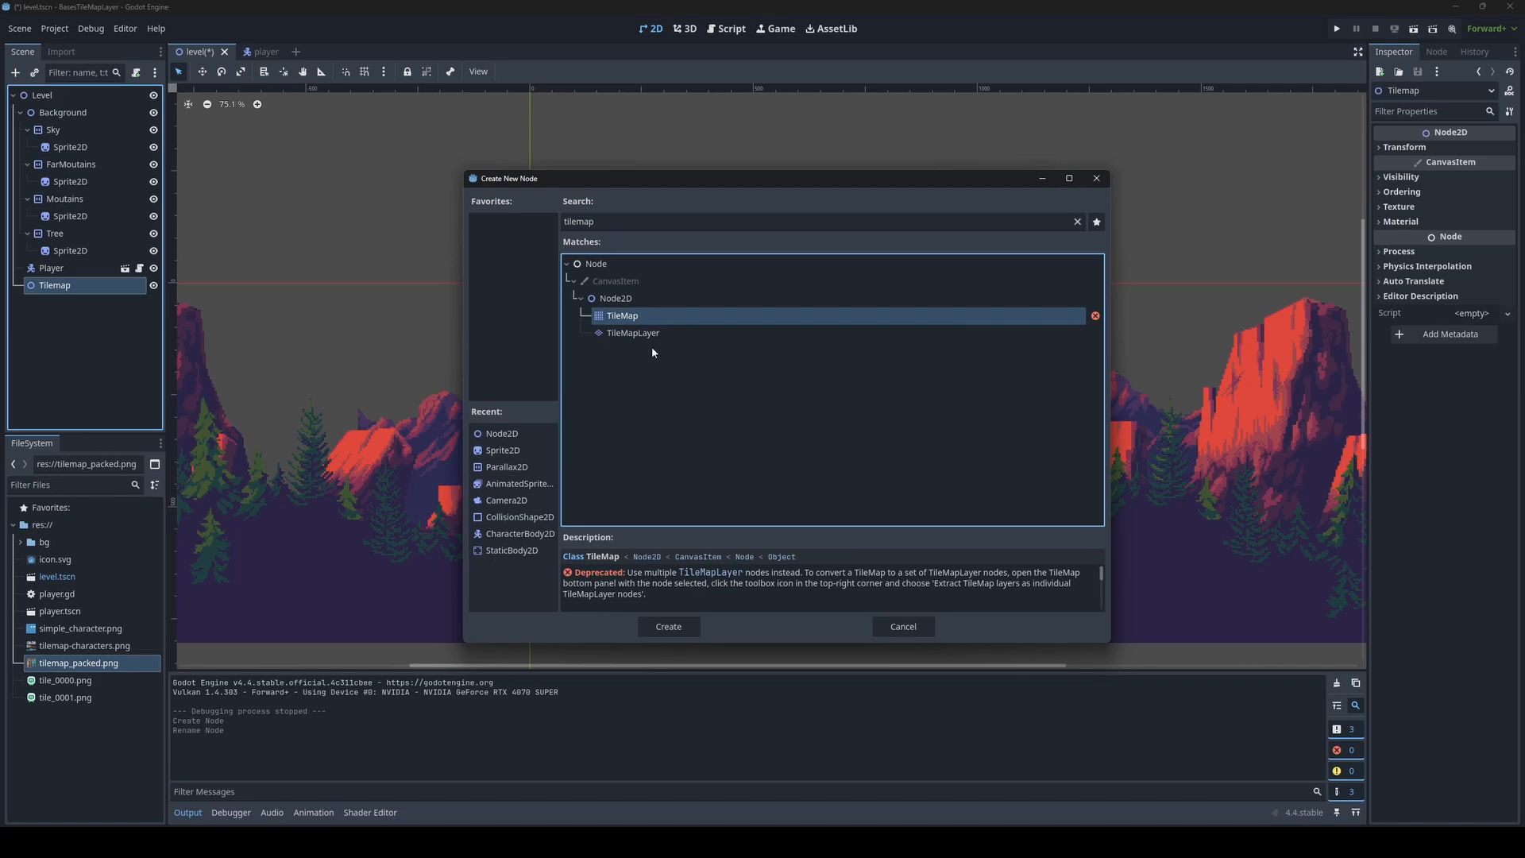
{"action": "left_click", "coordinate": [654, 335]}
{"action": "left_click", "coordinate": [622, 321]}
{"action": "left_click", "coordinate": [602, 336]}
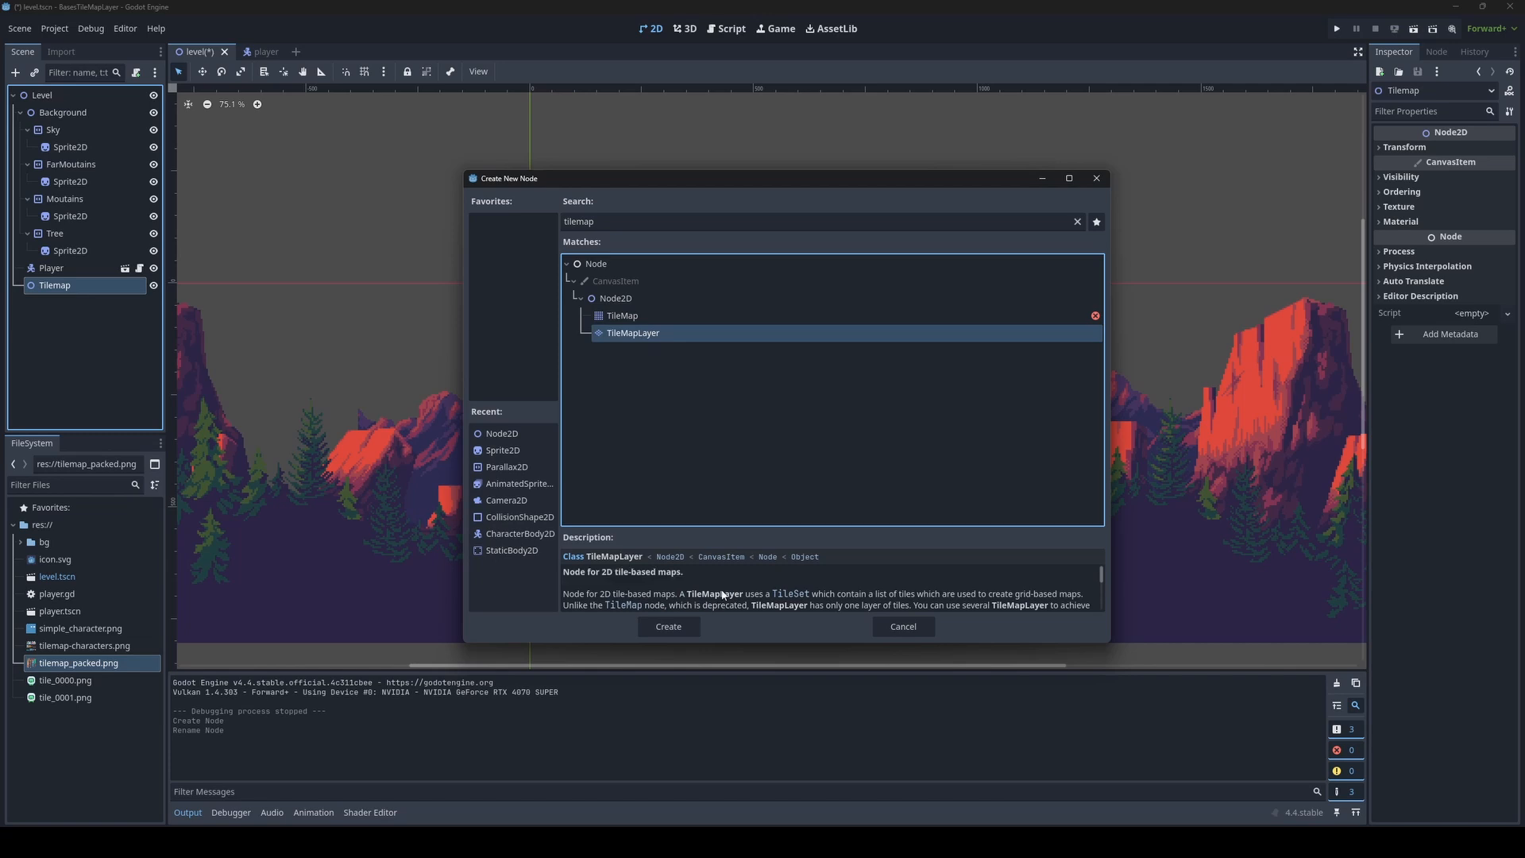
{"action": "left_click", "coordinate": [669, 627]}
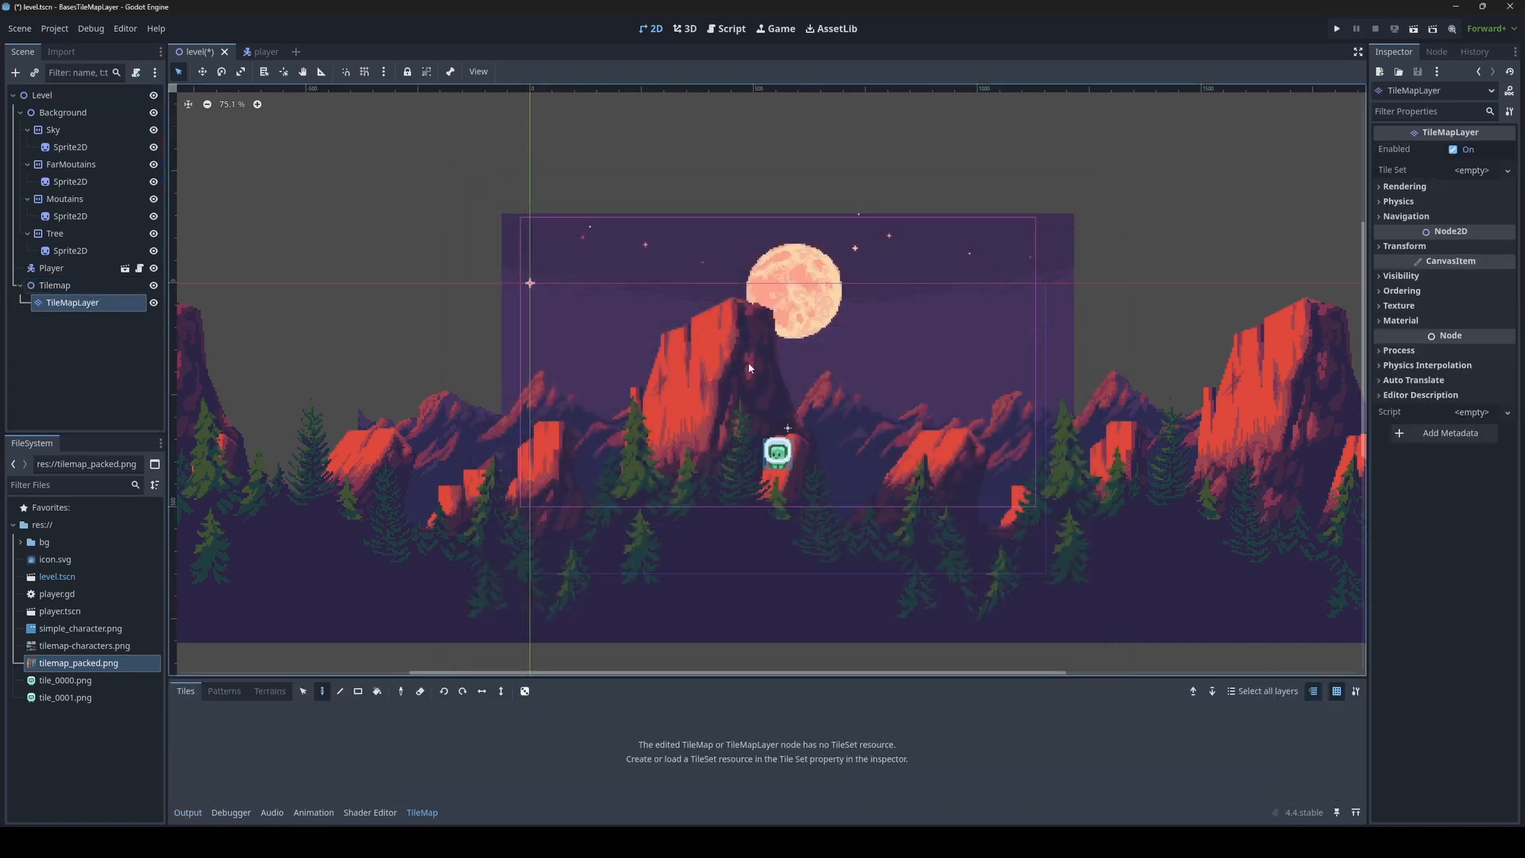
Assign a new TileSet to the TileMapLayer and expand the TileSet's properties
{"action": "scroll", "coordinate": [711, 337], "scroll_direction": "down", "scroll_amount": 3}
{"action": "middle_click_drag", "start_coordinate": [746, 367], "coordinate": [749, 362]}
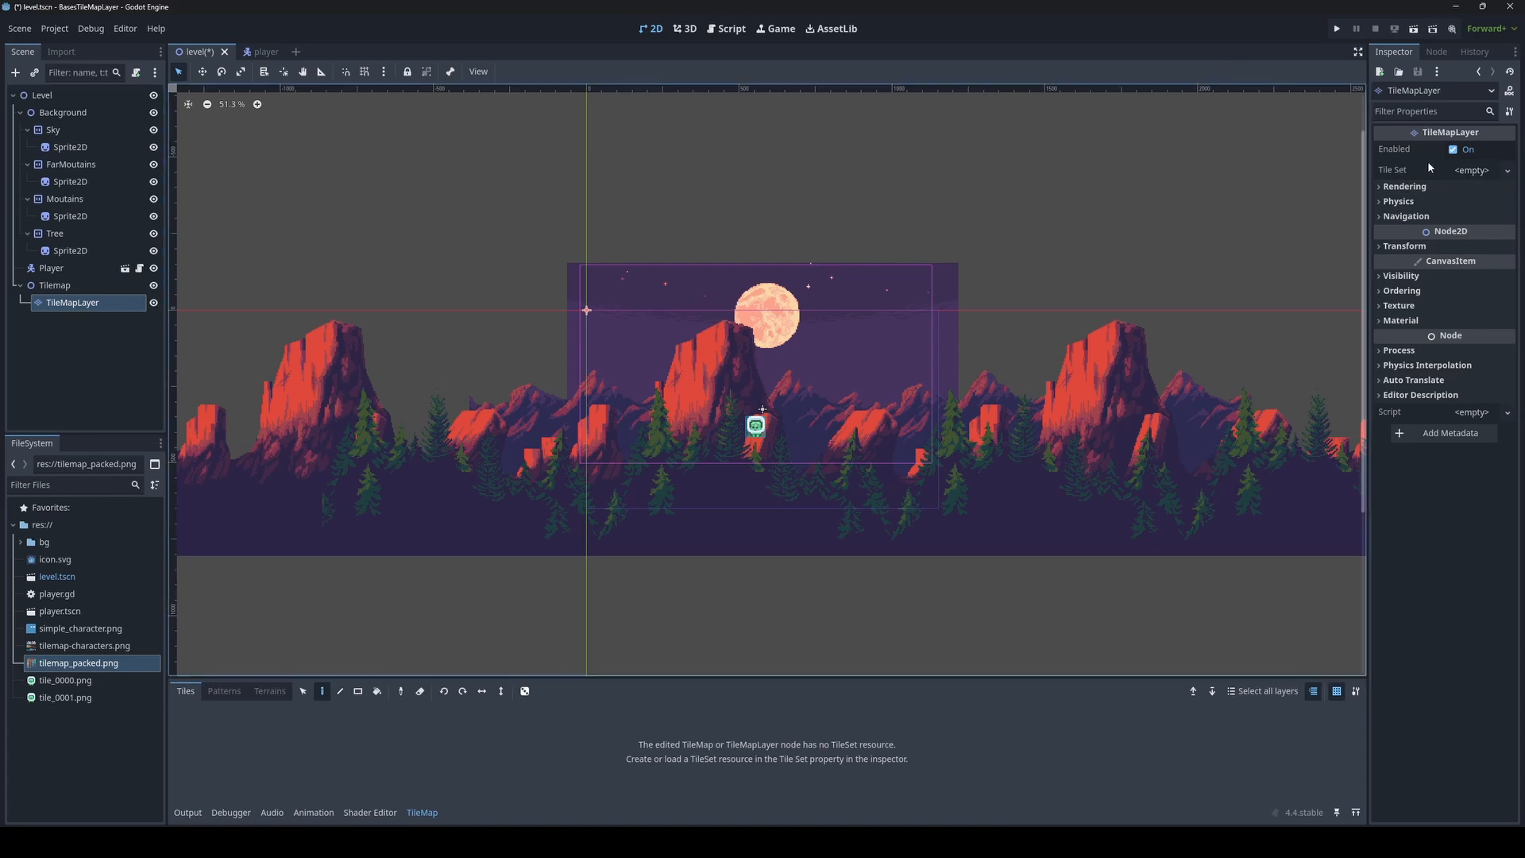
{"action": "left_click", "coordinate": [1511, 171]}
{"action": "left_click", "coordinate": [1479, 185]}
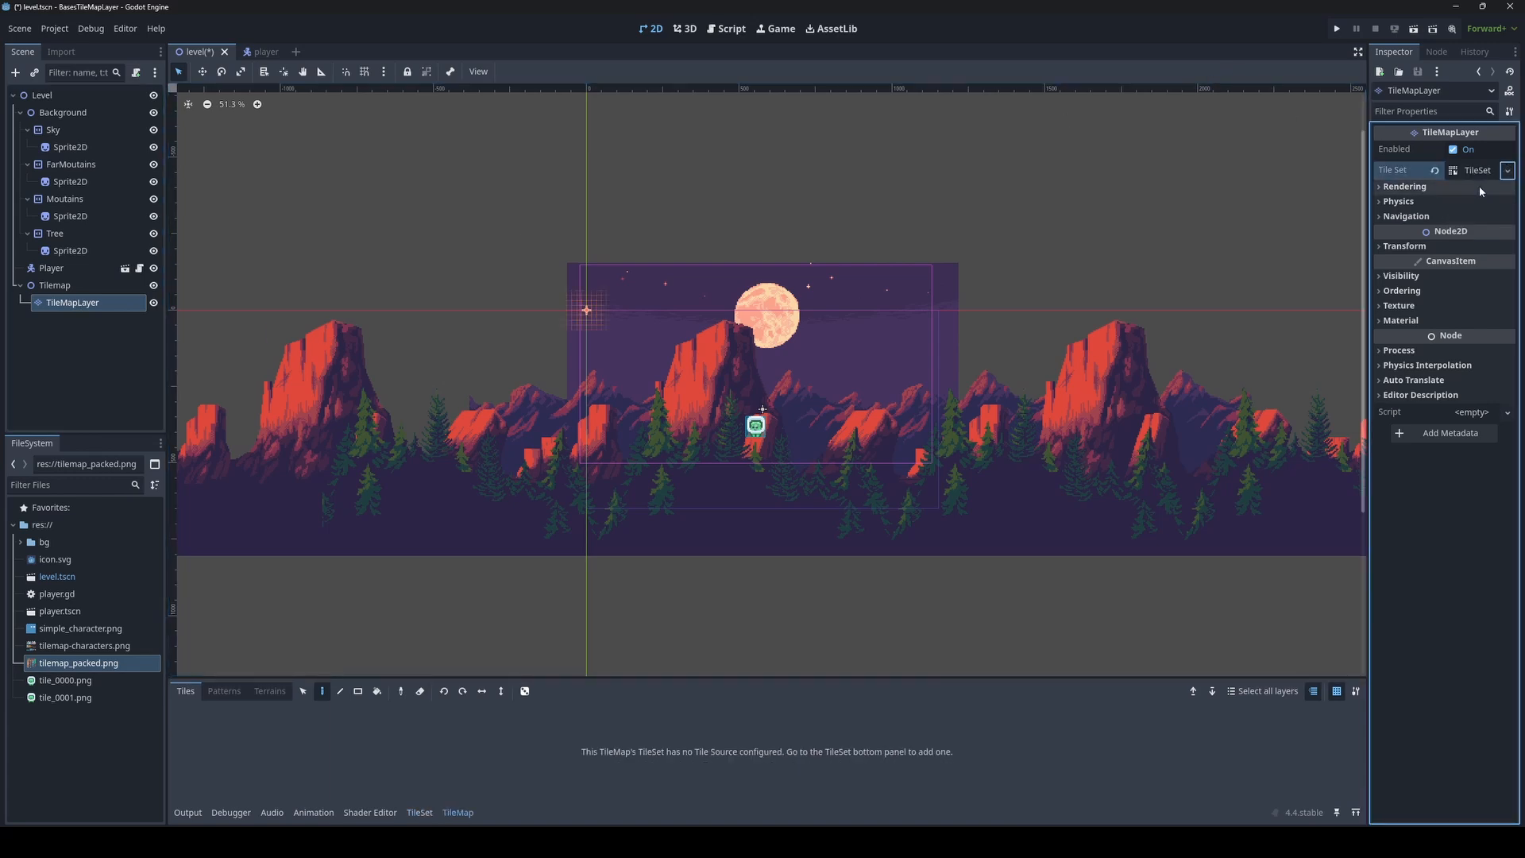
{"action": "left_click", "coordinate": [1474, 171]}
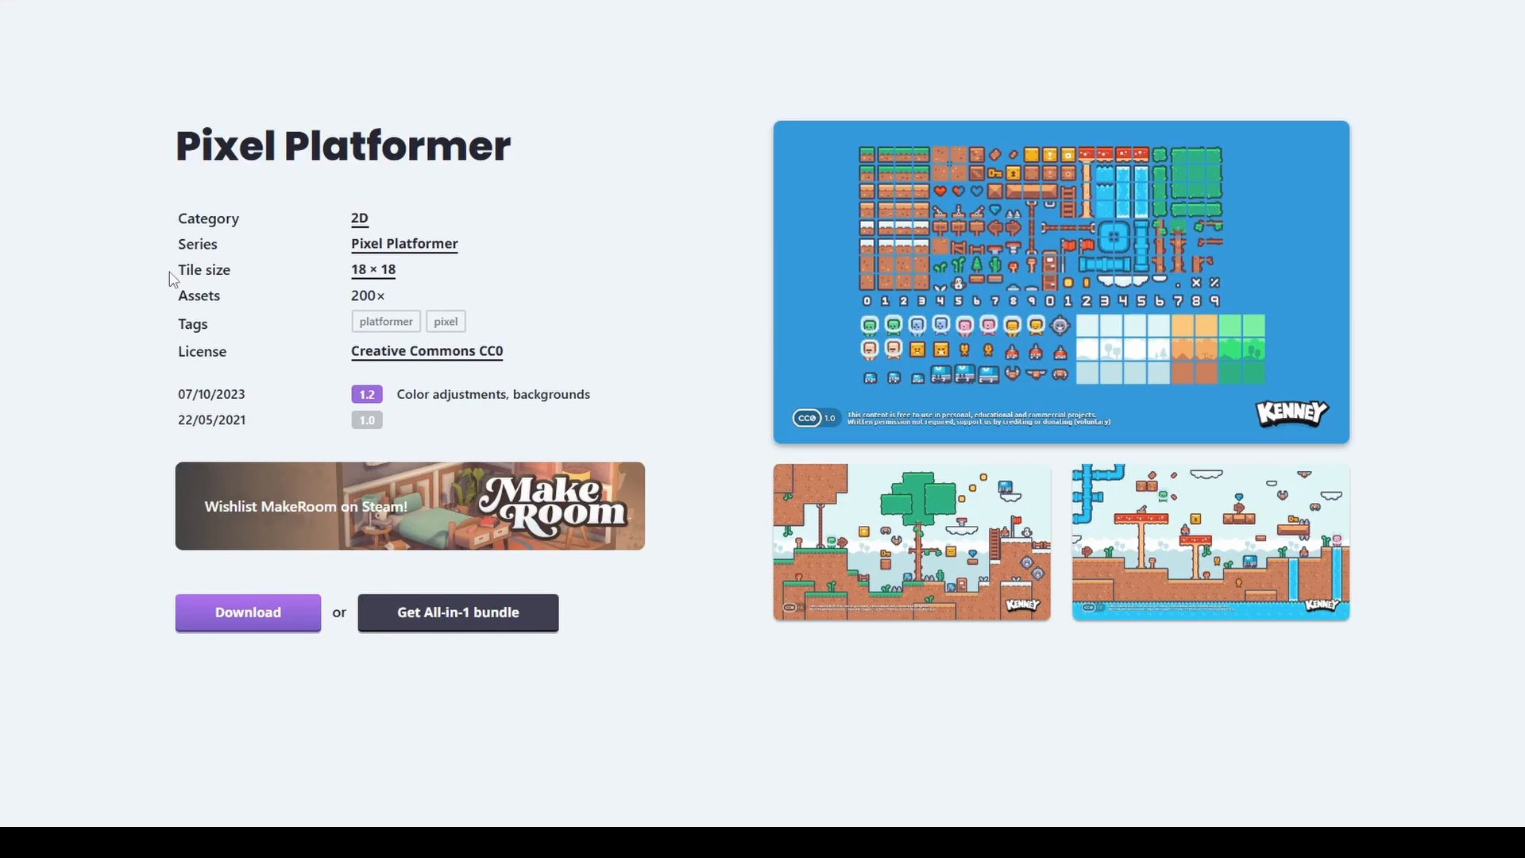
Look up the Pixel Platformer pack's tile size on the Kenney asset page
{"action": "left_click_drag", "start_coordinate": [169, 272], "coordinate": [442, 271]}
{"action": "left_click", "coordinate": [411, 267]}
{"action": "left_click_drag", "start_coordinate": [324, 272], "coordinate": [406, 277]}
{"action": "left_click", "coordinate": [164, 275]}
{"action": "left_click", "coordinate": [191, 269]}
{"action": "left_click_drag", "start_coordinate": [440, 276], "coordinate": [346, 276]}
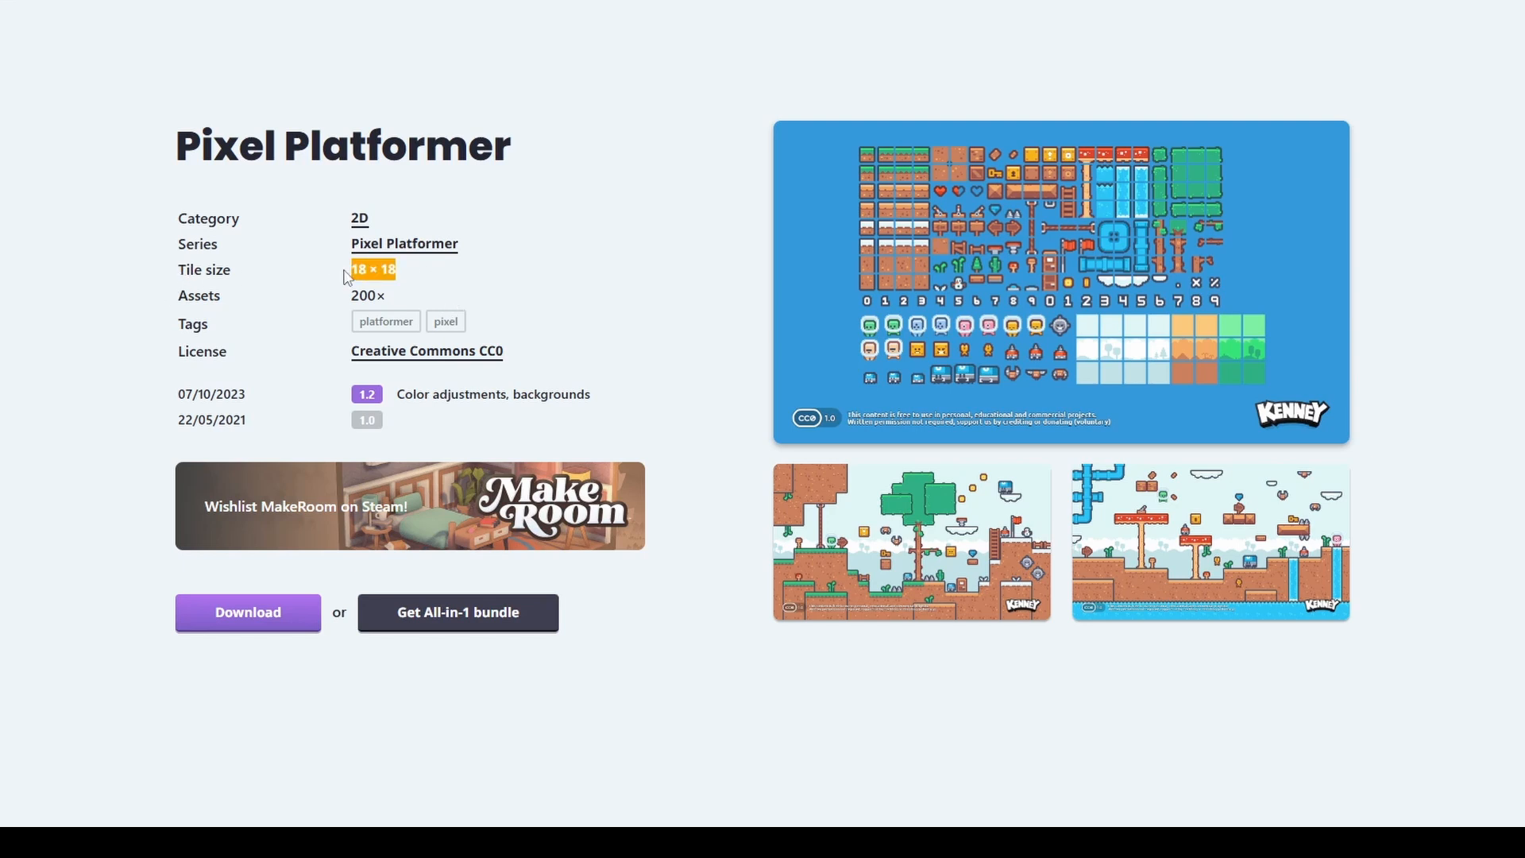
{"action": "left_click", "coordinate": [244, 272]}
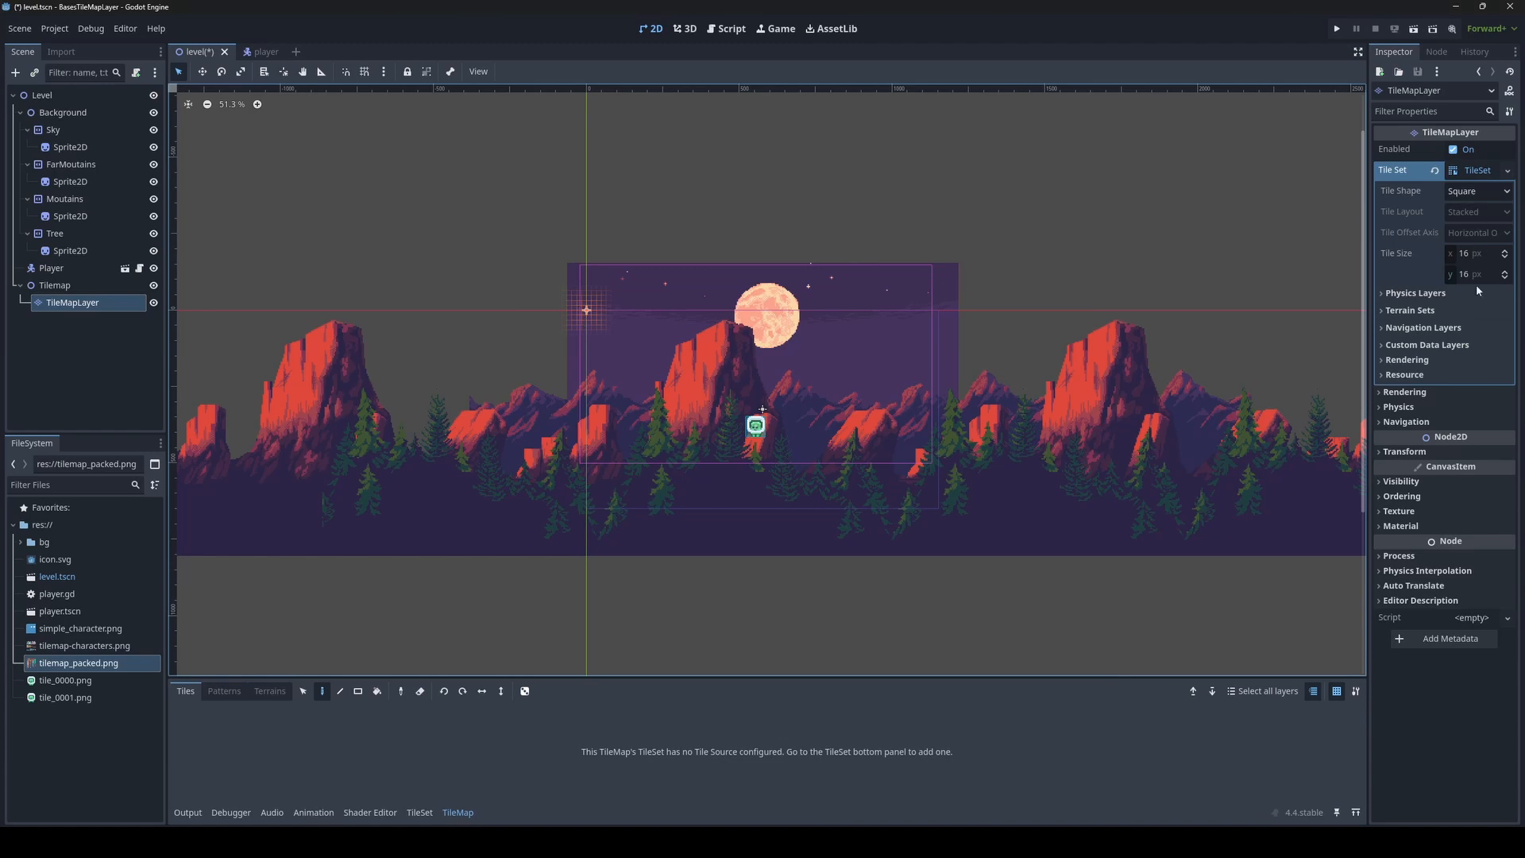
Set the TileSet's tile size to 18 × 18 px
{"action": "left_click", "coordinate": [1479, 251]}
{"action": "type", "text": "18"}
{"action": "key", "text": "Tab"}
{"action": "type", "text": "18"}
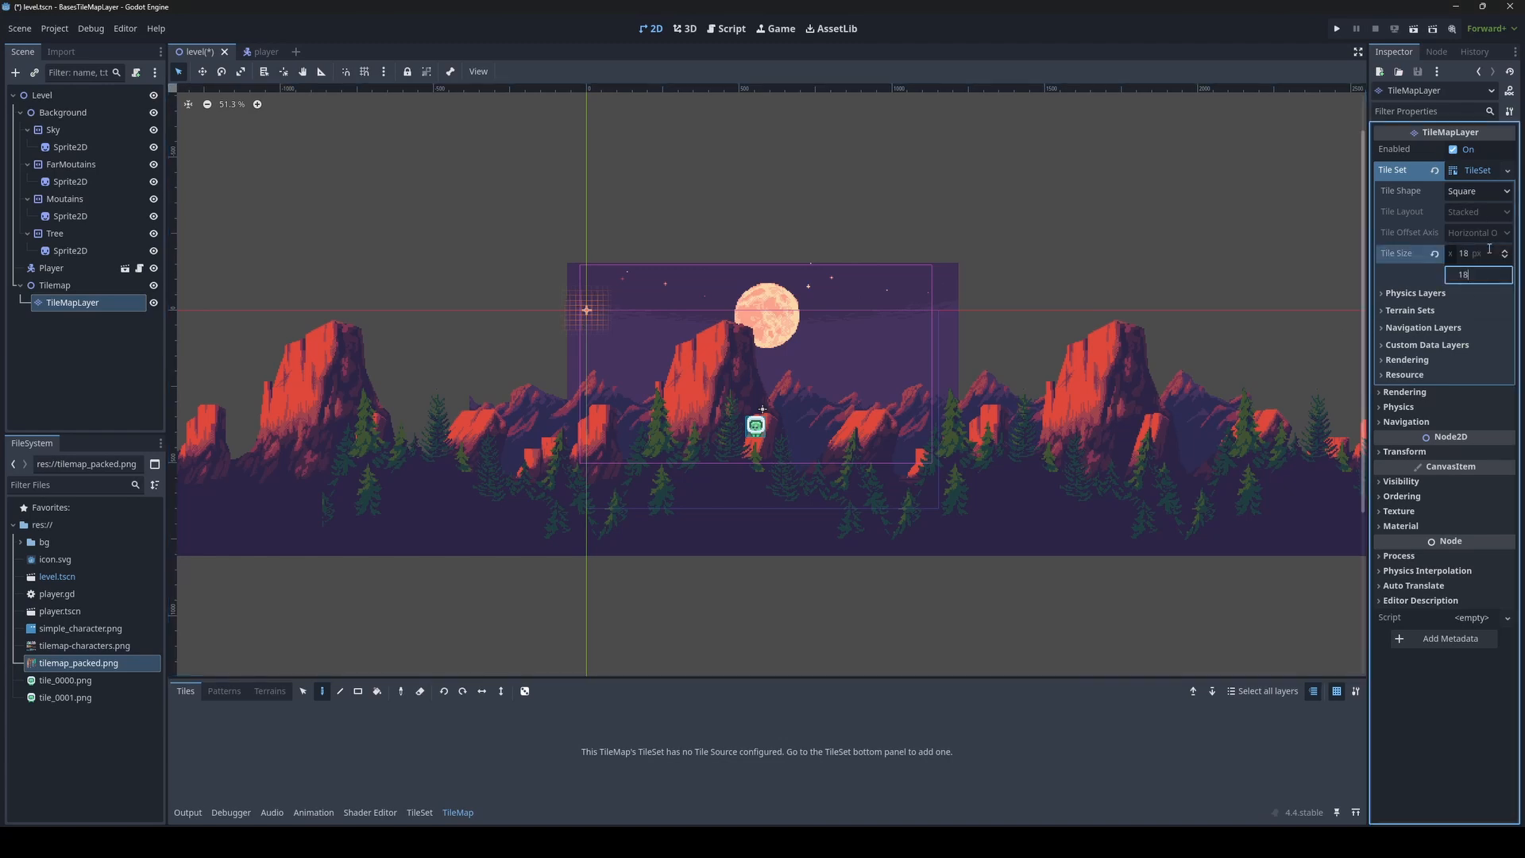
{"action": "key", "text": "Return"}
Add tilemap_packed.png as a tile source of the TileSet and let its tiles be created automatically
{"action": "left_click", "coordinate": [420, 811]}
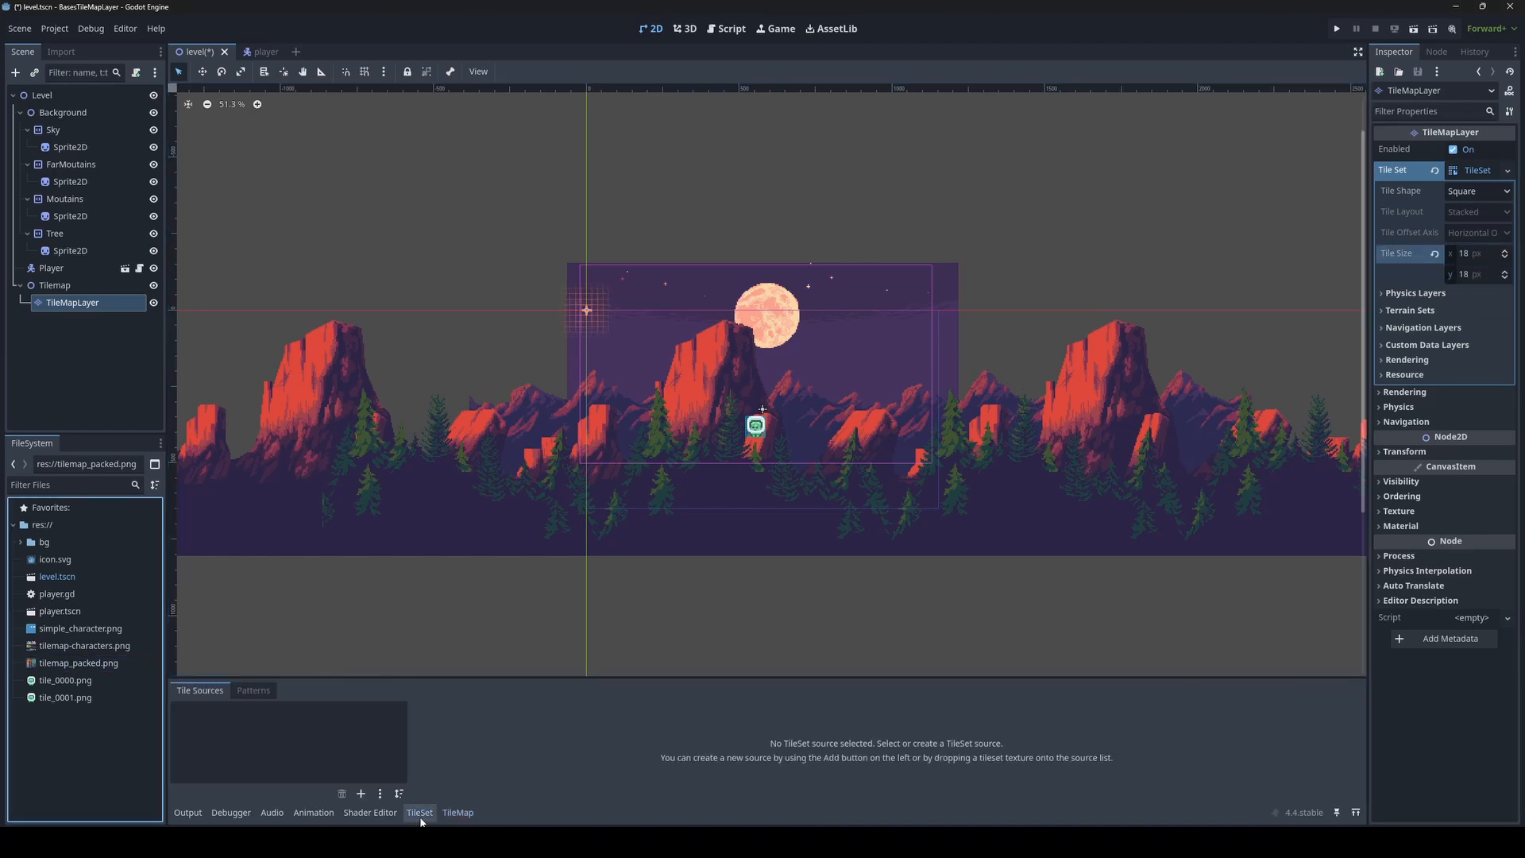
{"action": "left_click", "coordinate": [457, 811]}
{"action": "left_click", "coordinate": [427, 812]}
{"action": "left_click", "coordinate": [421, 813]}
{"action": "left_click", "coordinate": [419, 812]}
{"action": "left_click", "coordinate": [419, 812]}
{"action": "left_click", "coordinate": [419, 812]}
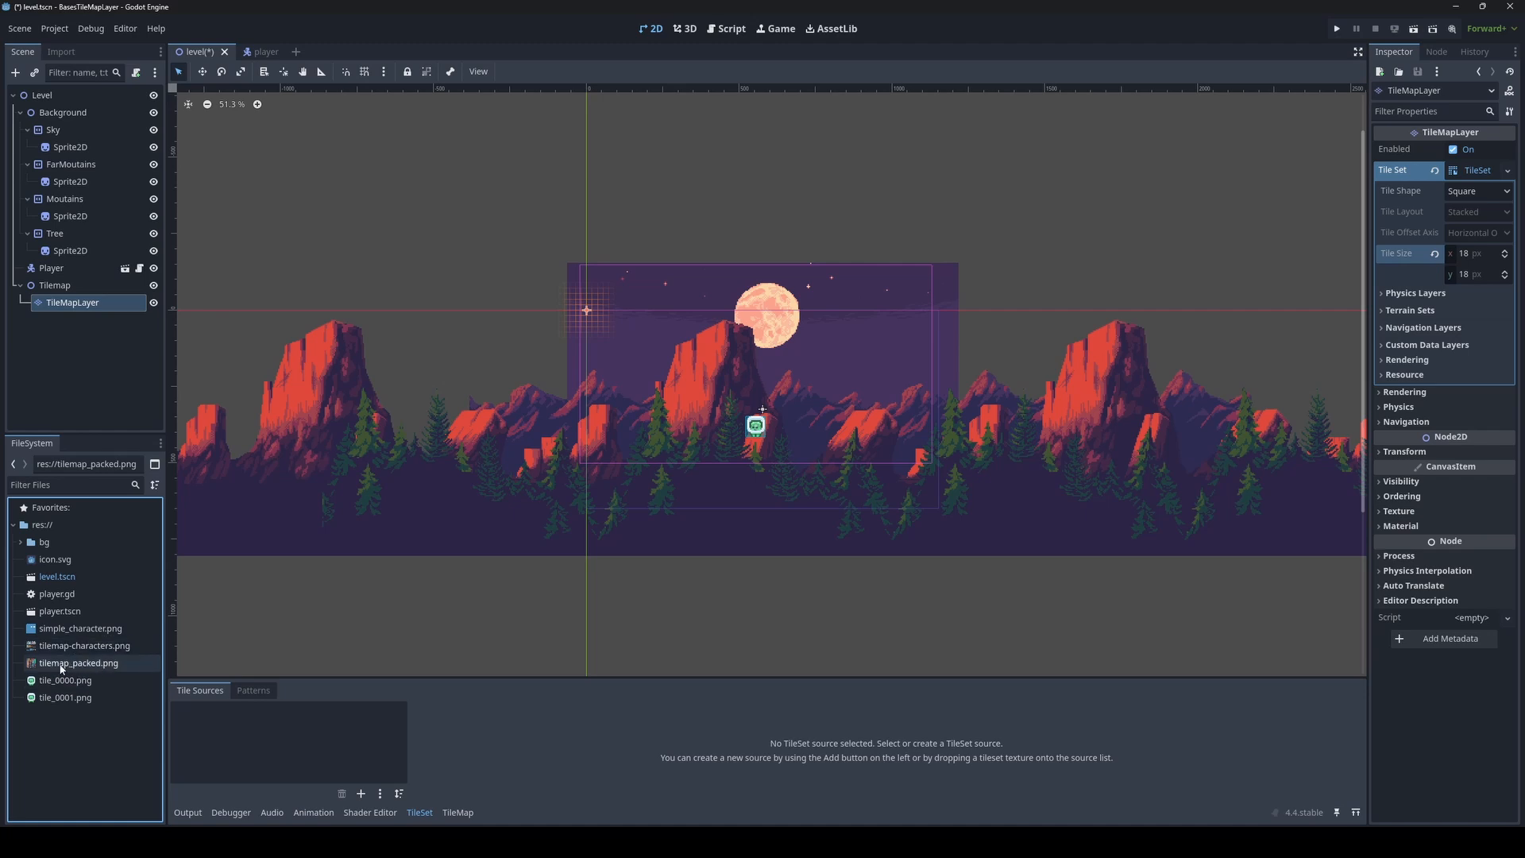
{"action": "left_click_drag", "start_coordinate": [62, 665], "coordinate": [273, 739]}
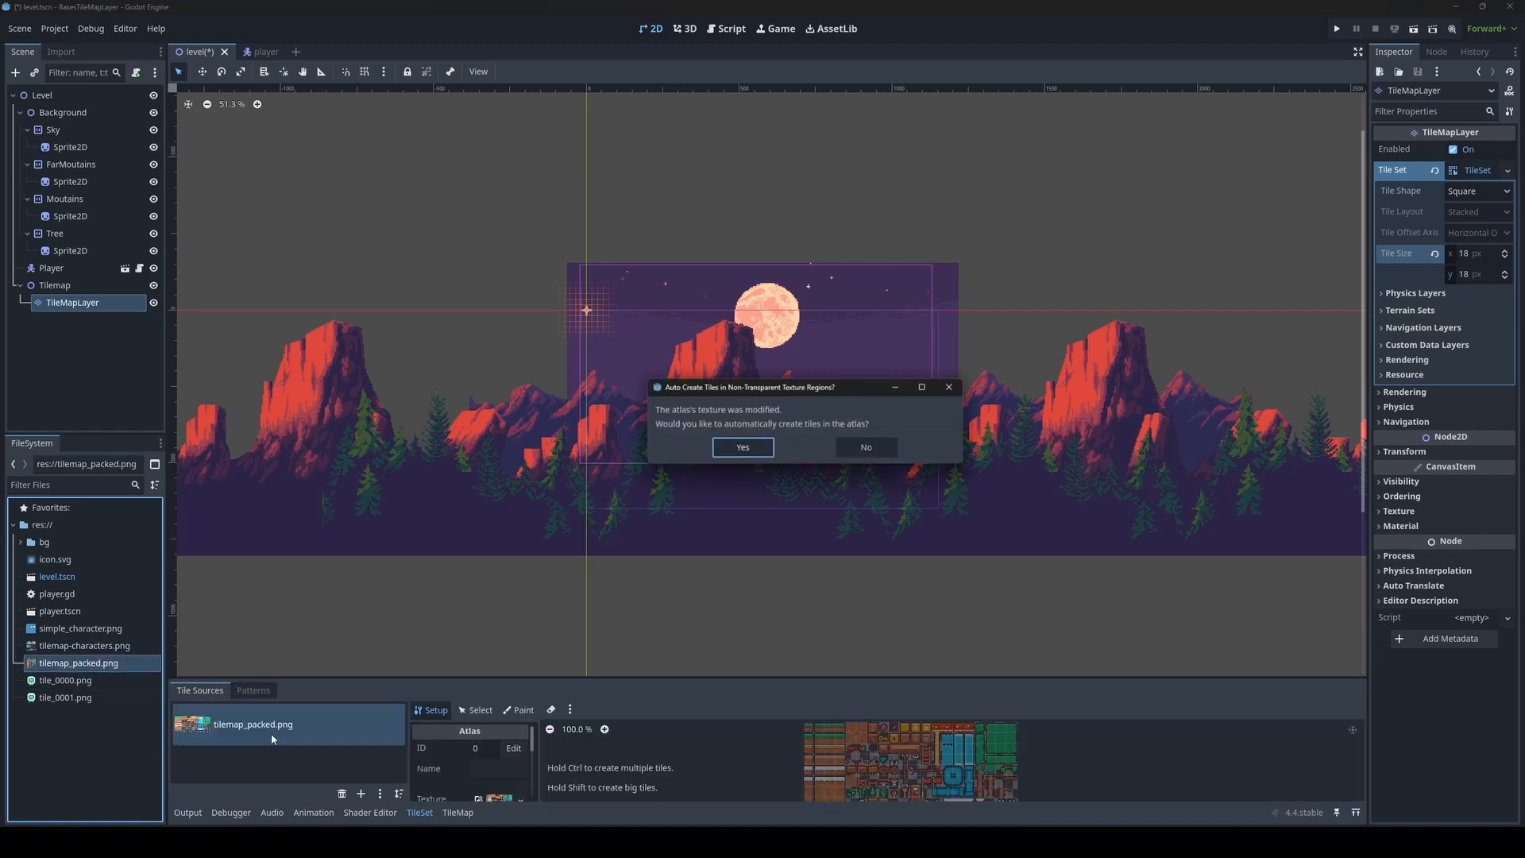
{"action": "left_click", "coordinate": [741, 449]}
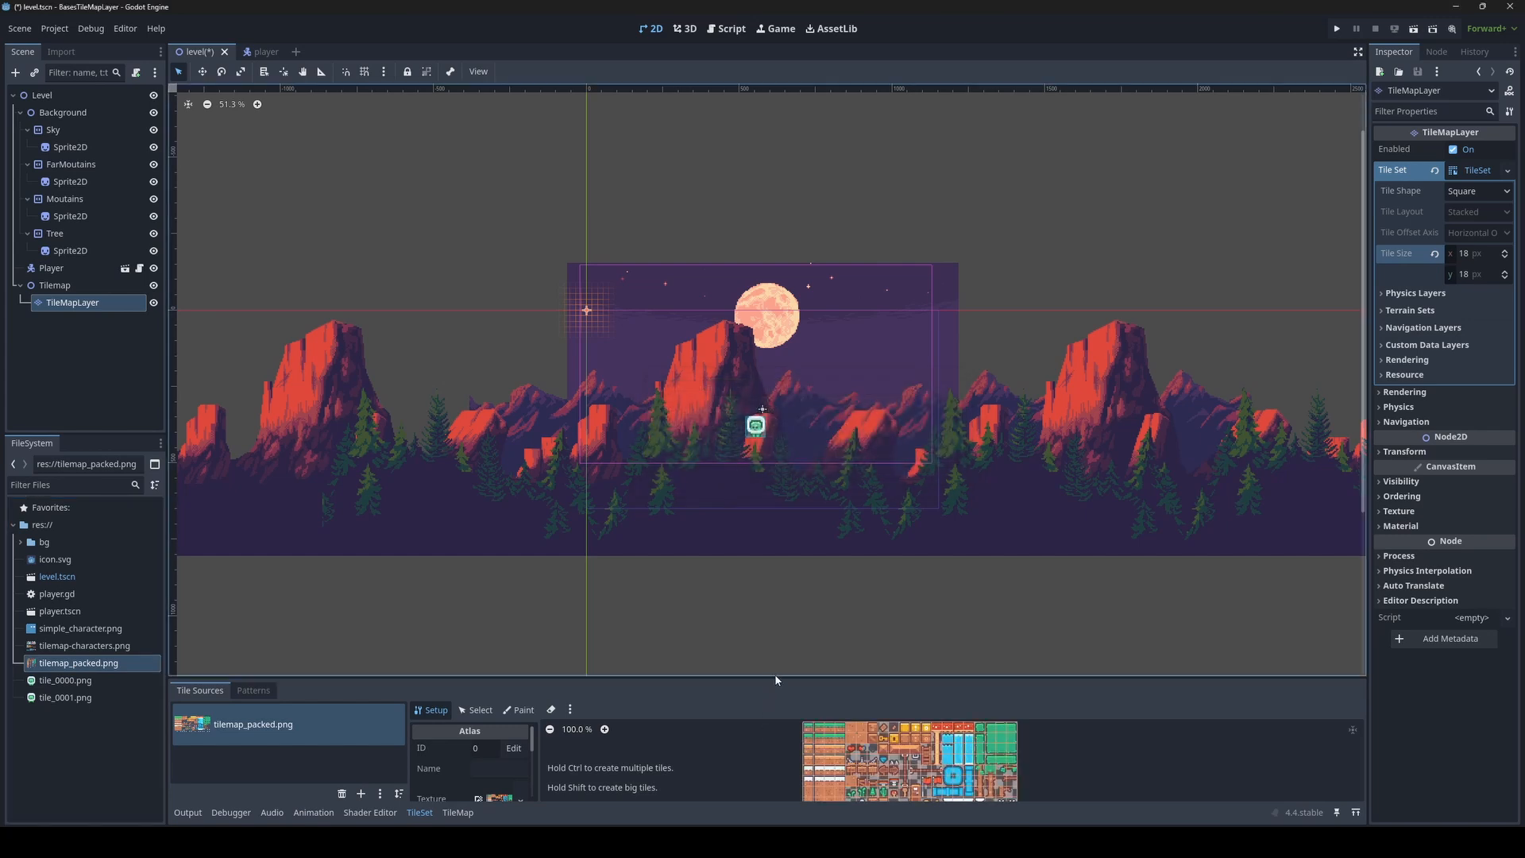
Enlarge the TileSet editor and examine the atlas setup values and the tile grid over the grass tiles
{"action": "left_click_drag", "start_coordinate": [774, 675], "coordinate": [758, 496]}
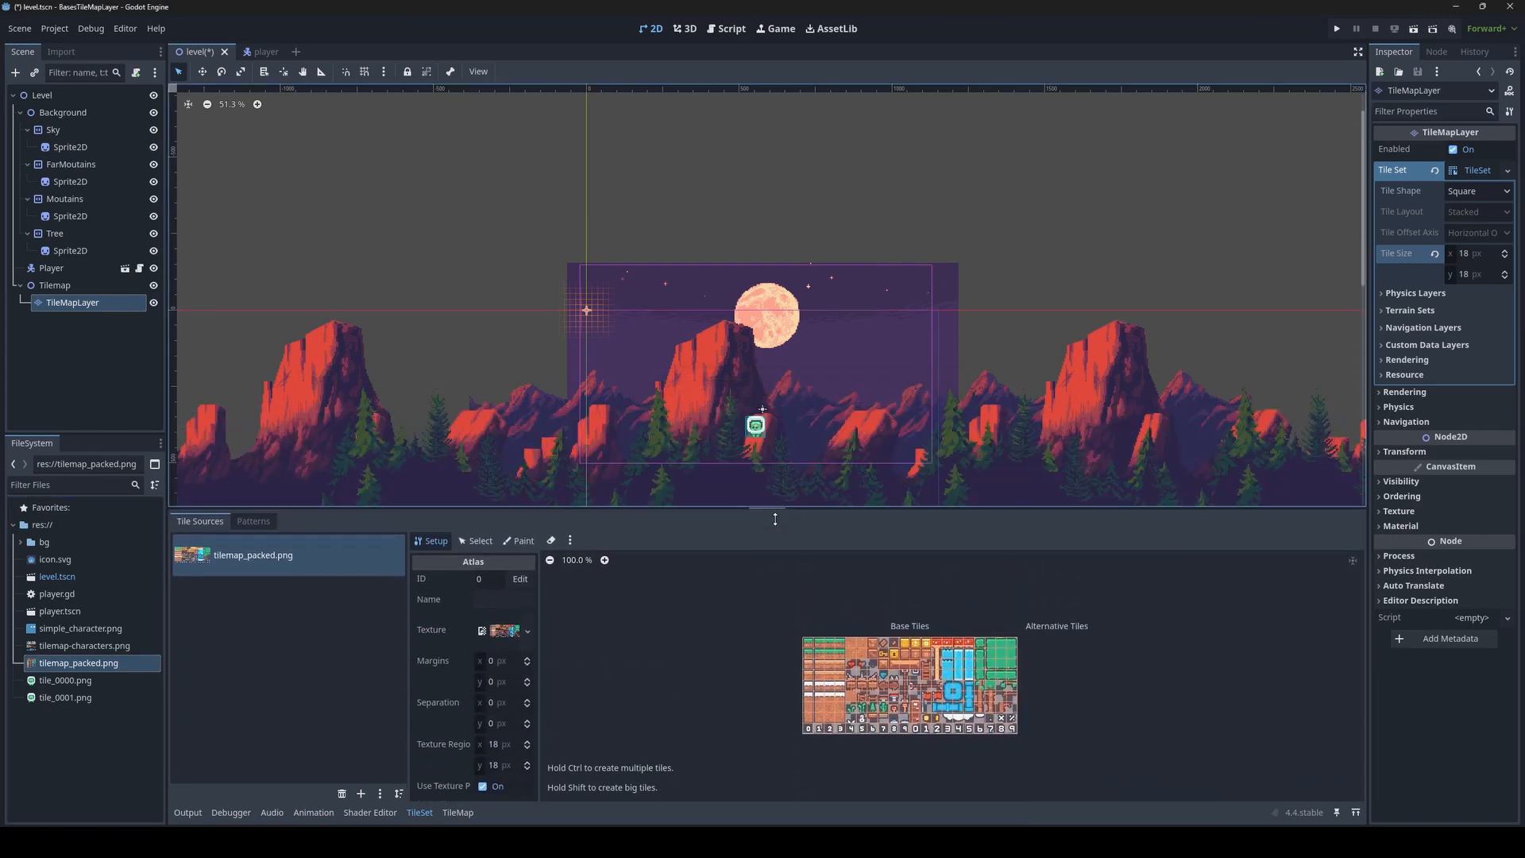
{"action": "scroll", "coordinate": [846, 655], "scroll_direction": "up", "scroll_amount": 8}
{"action": "scroll", "coordinate": [889, 604], "scroll_direction": "up", "scroll_amount": 2}
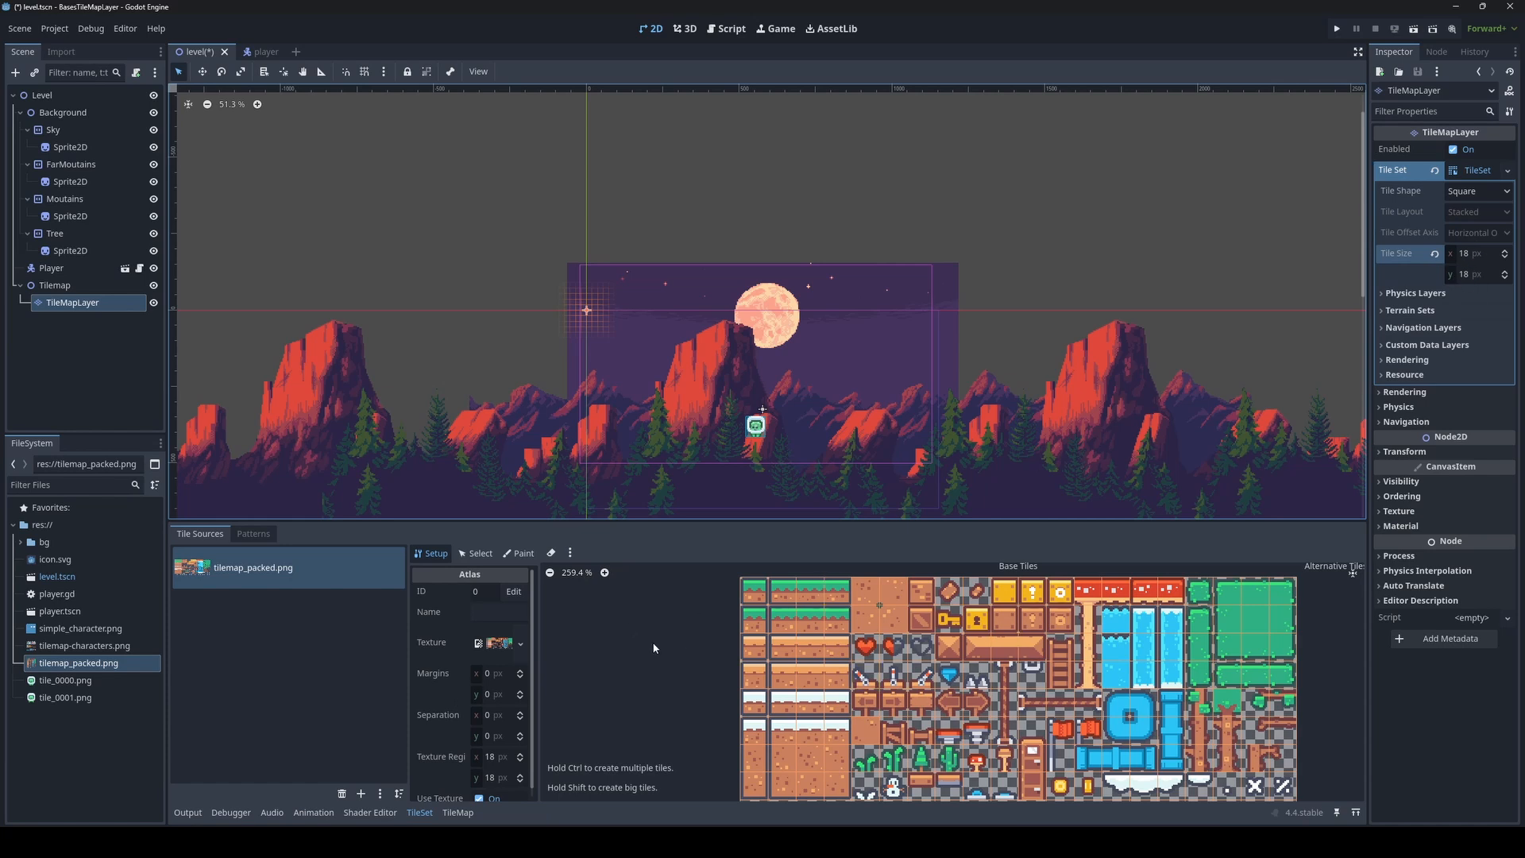
{"action": "scroll", "coordinate": [503, 695], "scroll_direction": "down", "scroll_amount": 1}
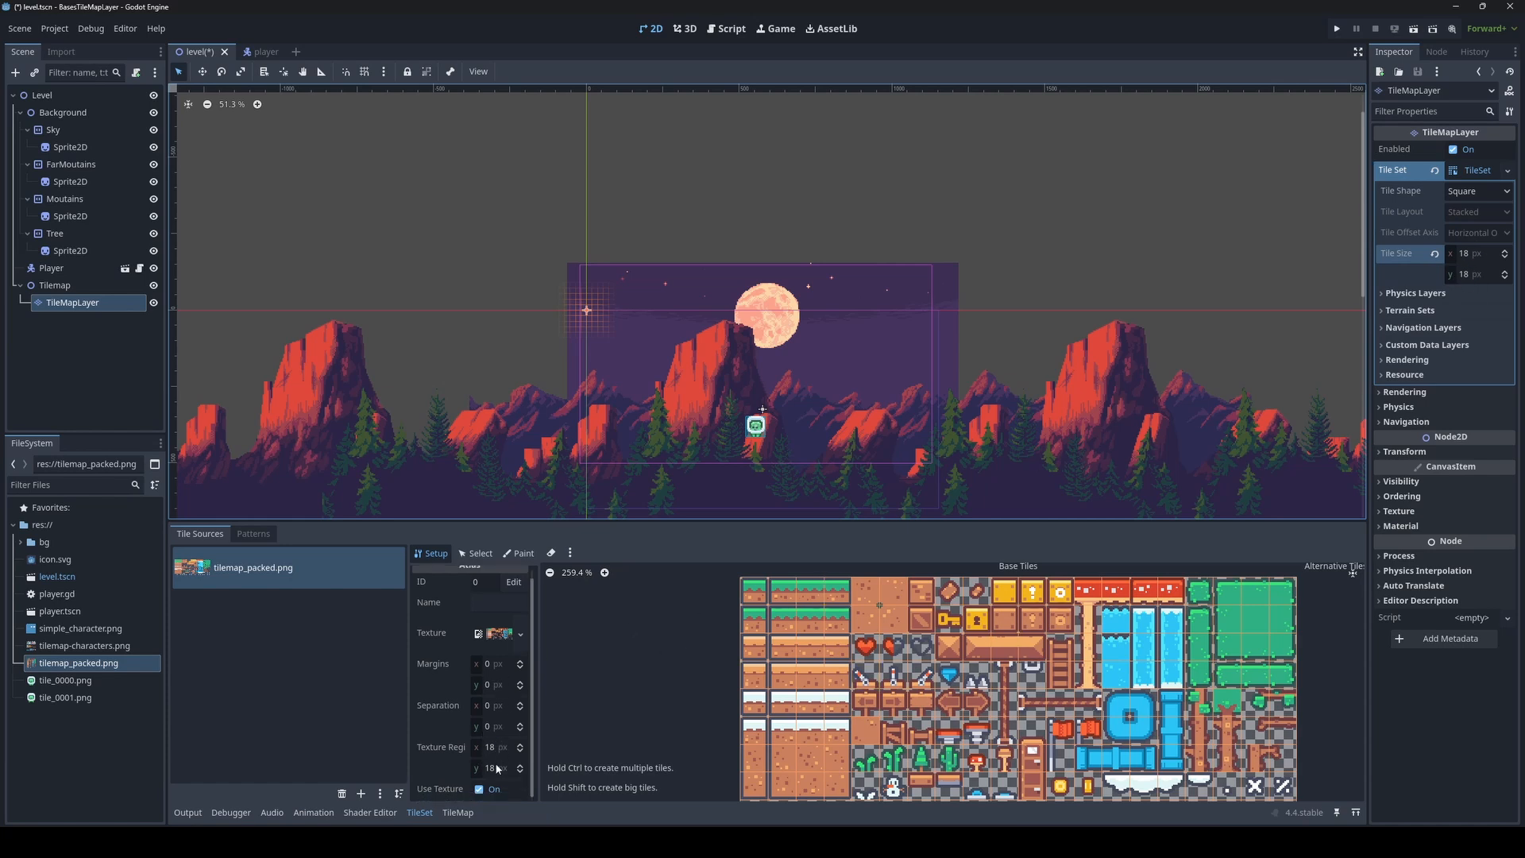
{"action": "scroll", "coordinate": [779, 695], "scroll_direction": "up", "scroll_amount": 5}
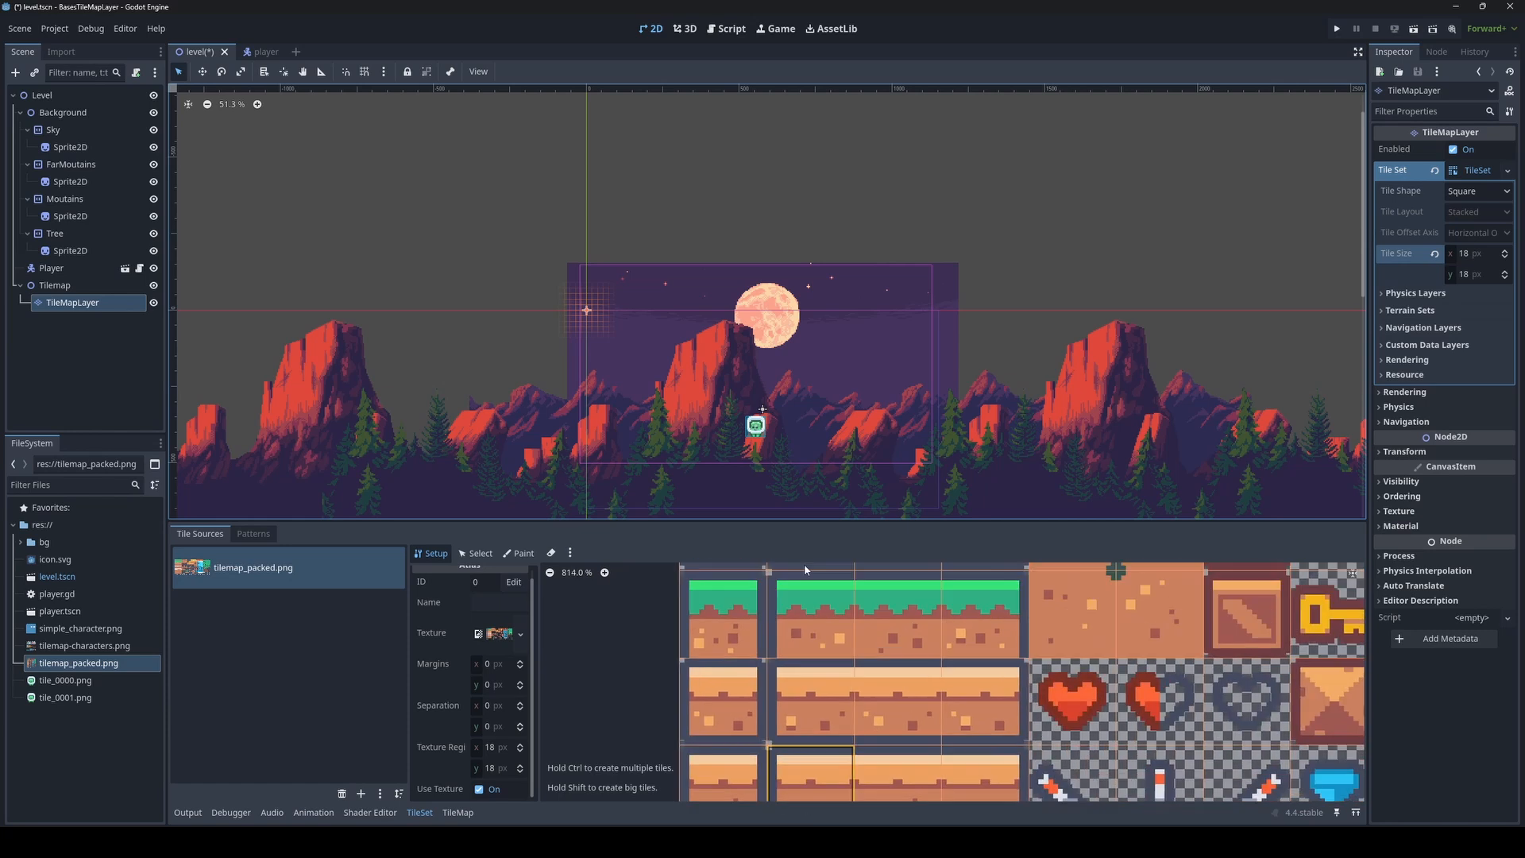
{"action": "scroll", "coordinate": [664, 640], "scroll_direction": "down", "scroll_amount": 1}
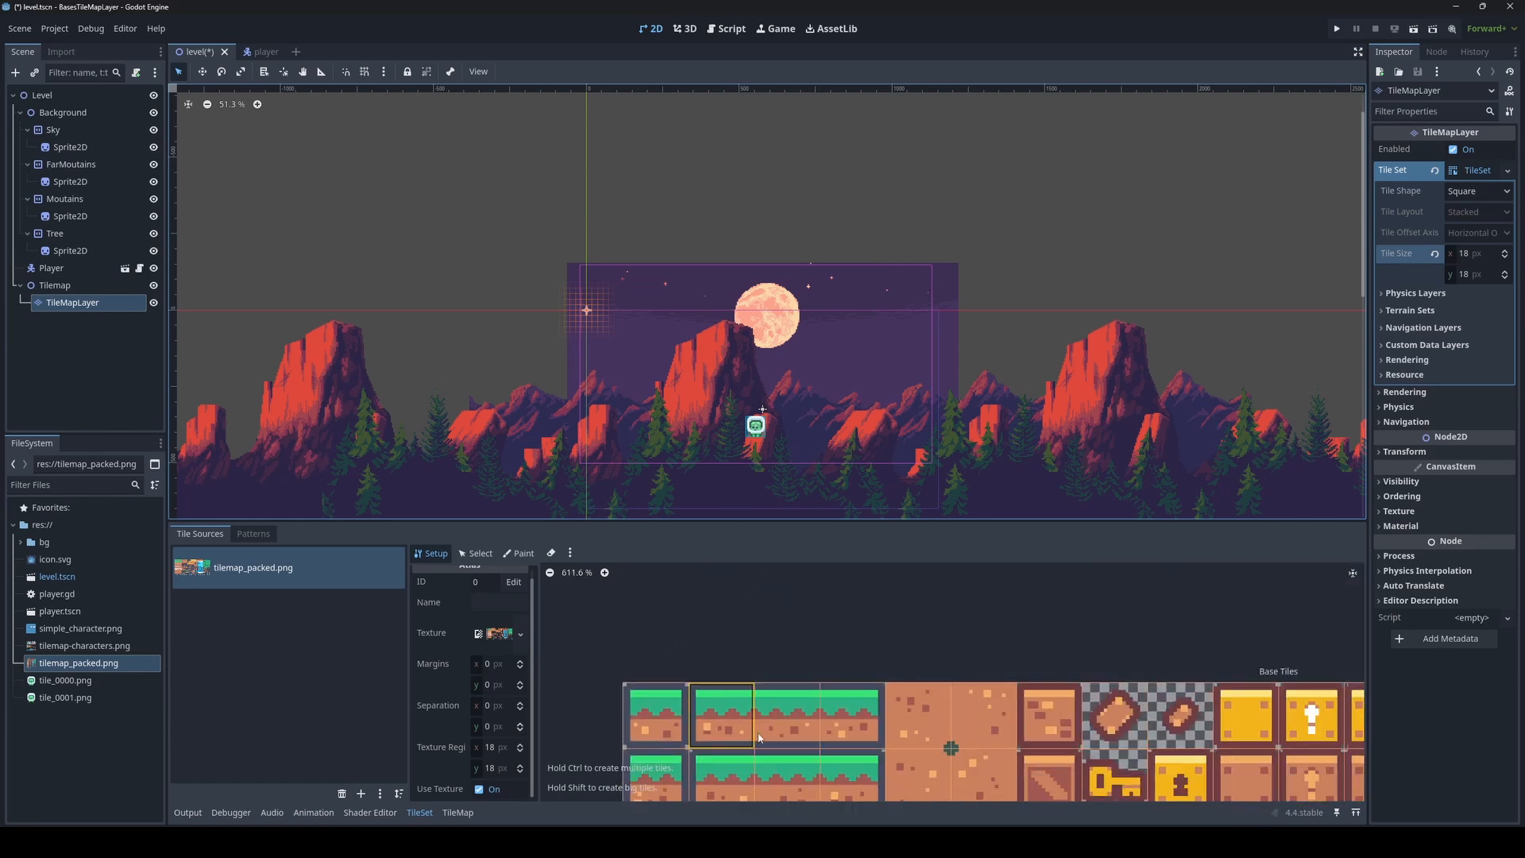
{"action": "middle_click_drag", "start_coordinate": [758, 738], "coordinate": [805, 659]}
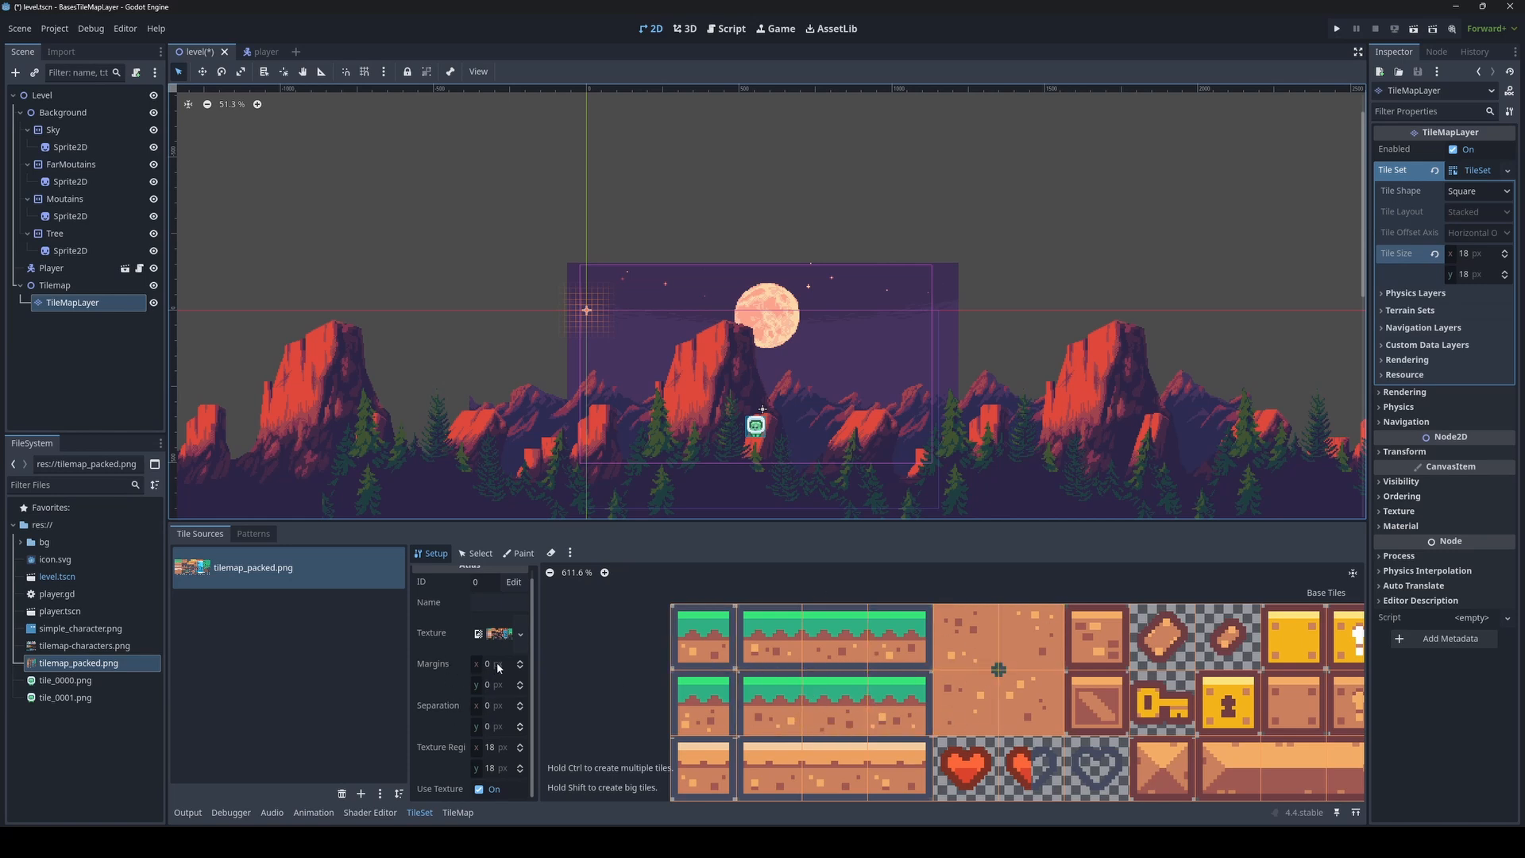
Try a horizontal atlas margin of 3 px on the tile source and reset it to 0 px
{"action": "left_click", "coordinate": [521, 662]}
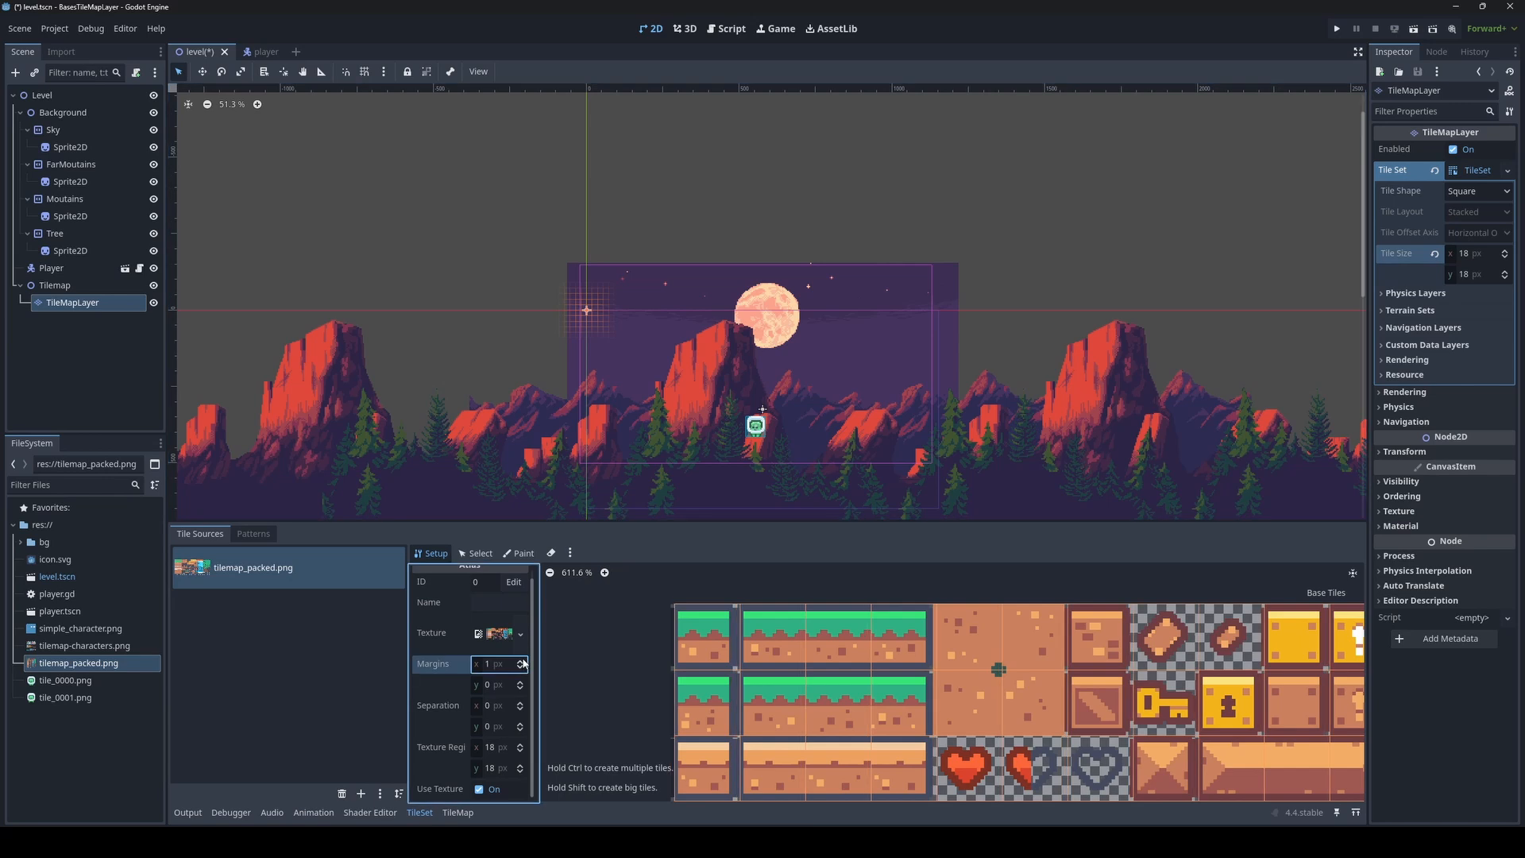
{"action": "left_click", "coordinate": [521, 663]}
{"action": "left_click", "coordinate": [521, 662]}
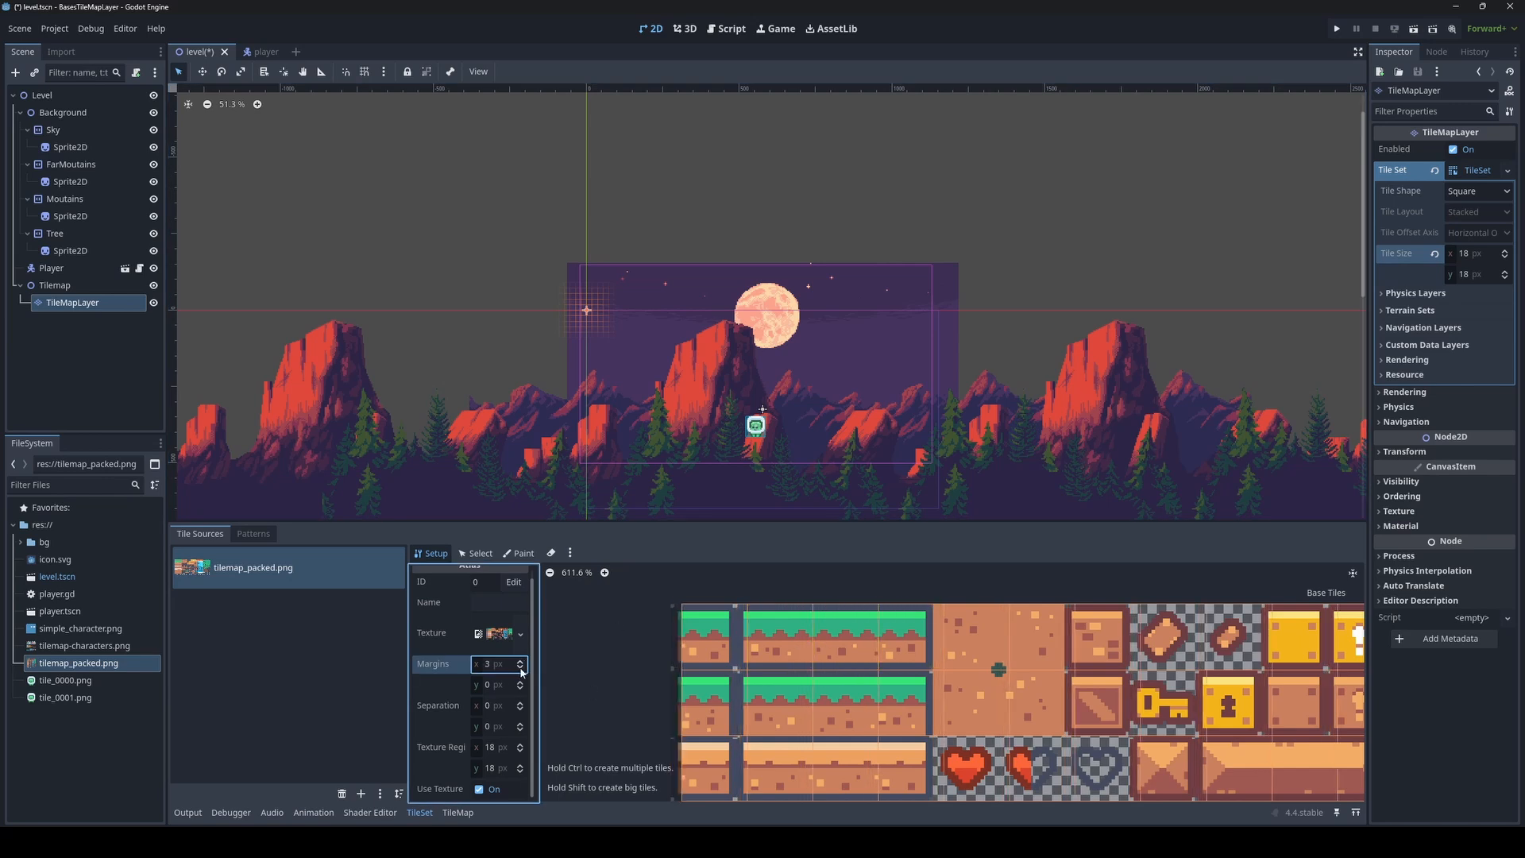
{"action": "left_click", "coordinate": [520, 667]}
{"action": "left_click", "coordinate": [520, 667]}
{"action": "left_click", "coordinate": [521, 667]}
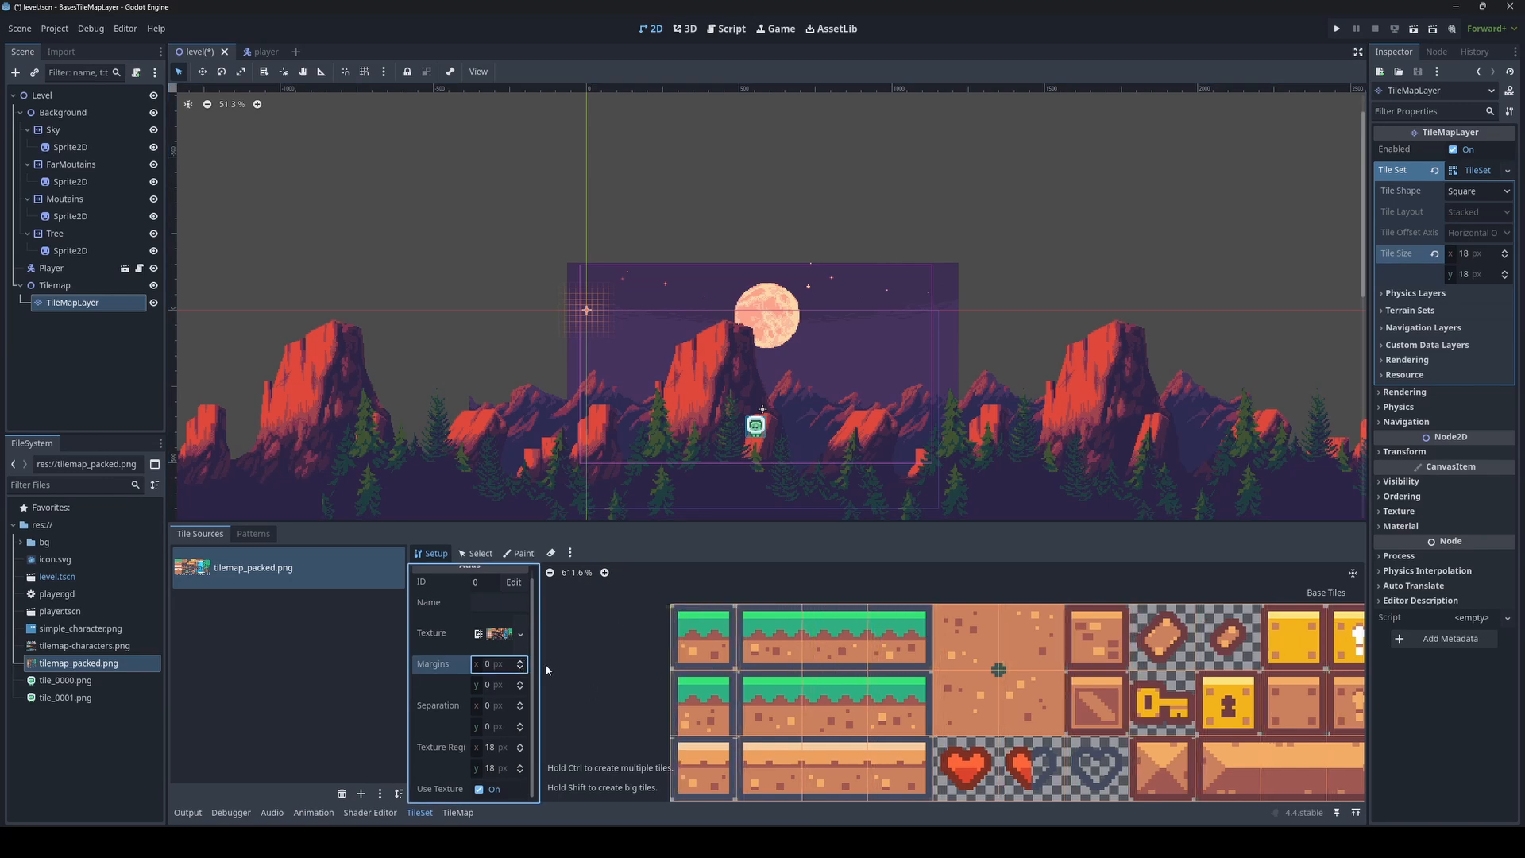
Set the atlas margins of the tile source to 2 px in both x and y
{"action": "left_click", "coordinate": [521, 661]}
{"action": "left_click", "coordinate": [521, 662]}
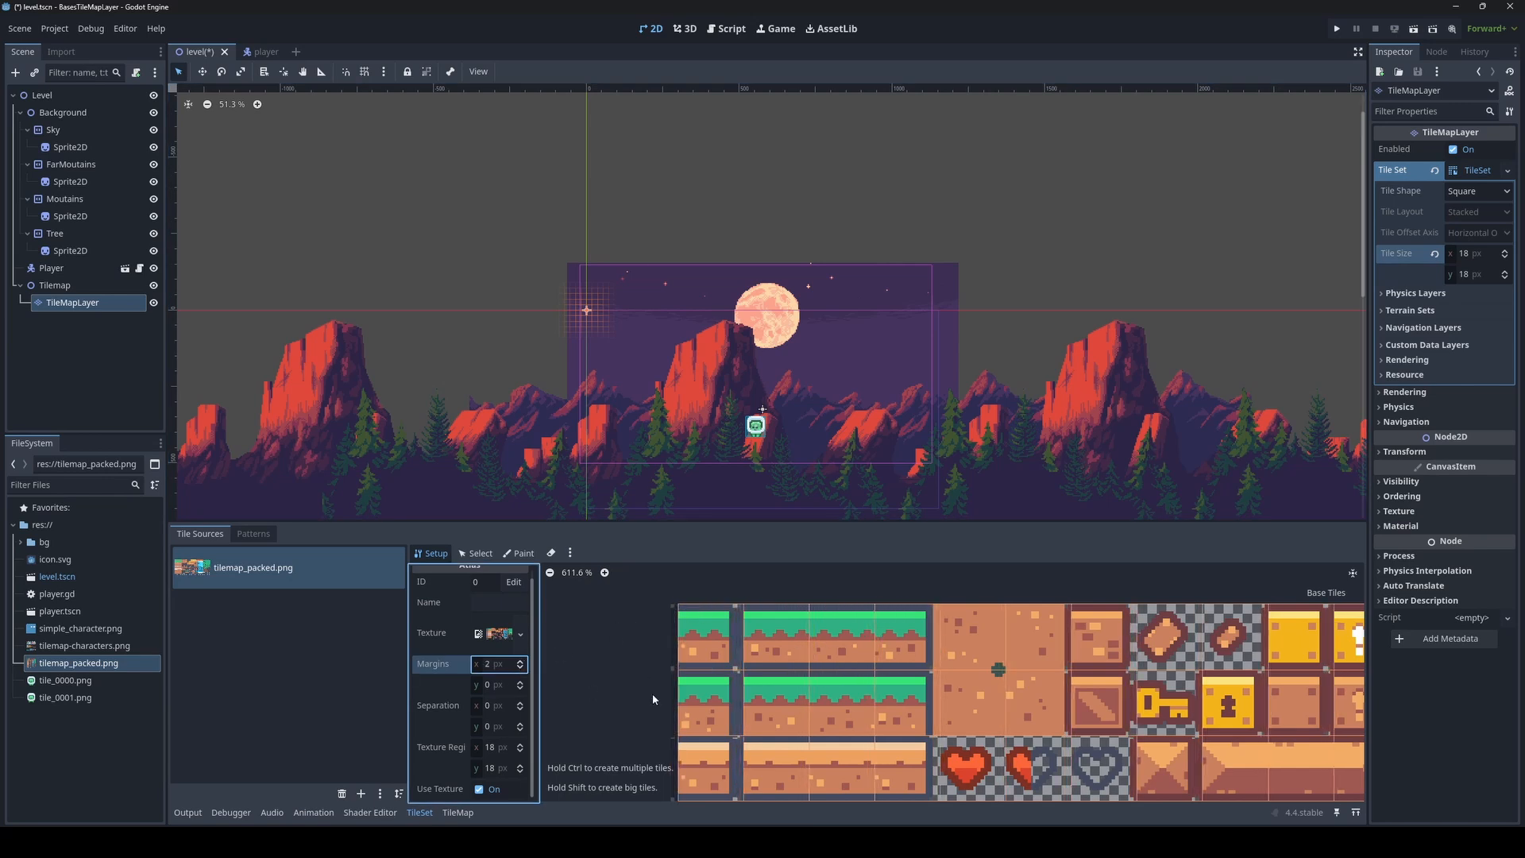
{"action": "left_click", "coordinate": [520, 682]}
{"action": "left_click", "coordinate": [520, 682]}
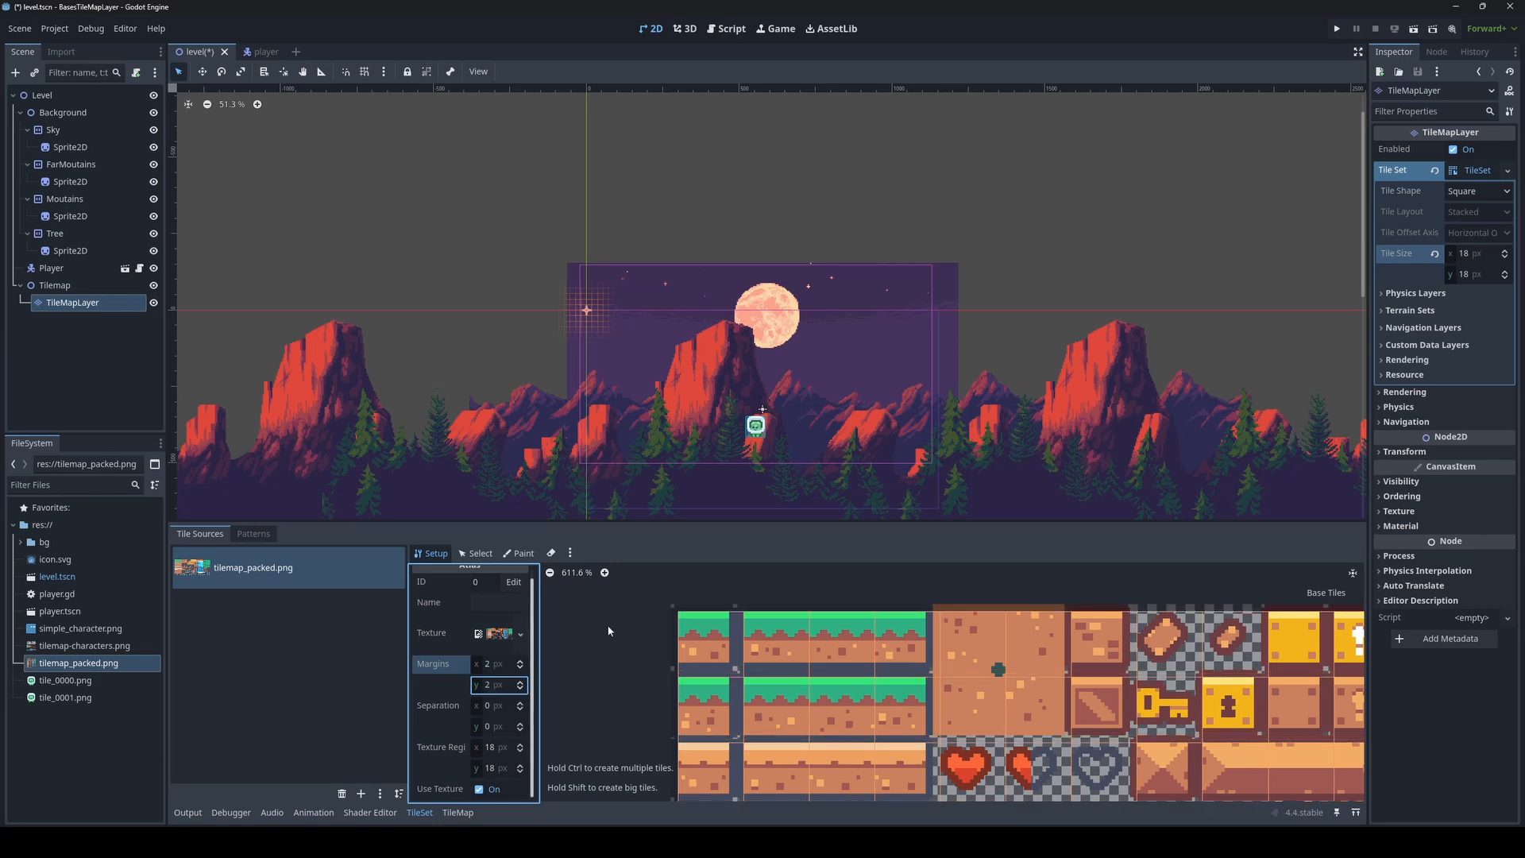
Set the atlas margins of the tile source back to 0 px in both x and y
{"action": "left_click", "coordinate": [520, 668]}
{"action": "left_click", "coordinate": [520, 667]}
{"action": "left_click", "coordinate": [520, 683]}
{"action": "left_click", "coordinate": [521, 683]}
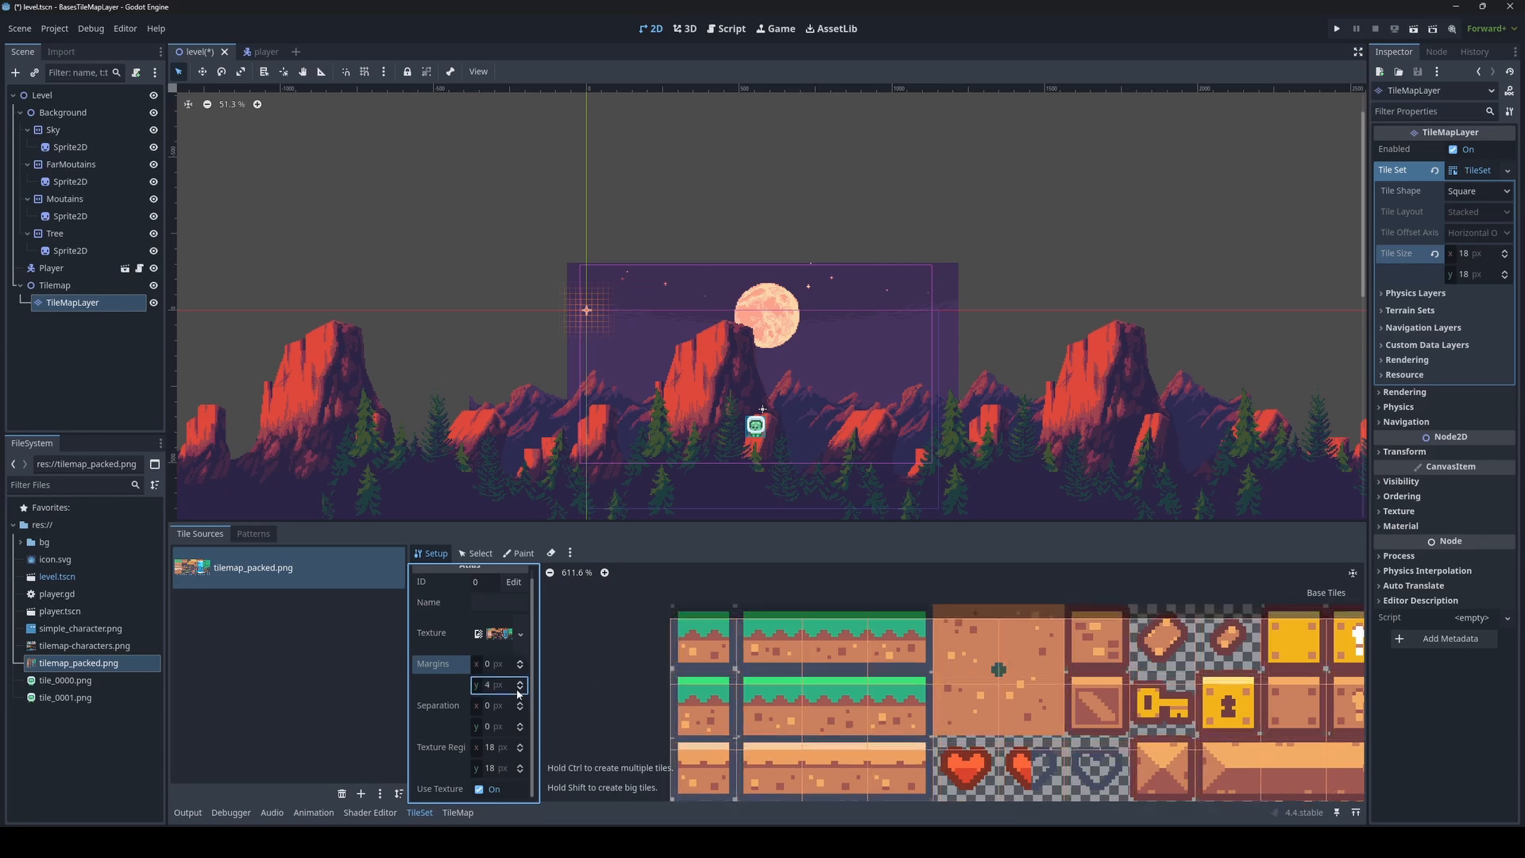
{"action": "left_click", "coordinate": [521, 683]}
{"action": "left_click", "coordinate": [521, 689]}
{"action": "left_click", "coordinate": [521, 689]}
{"action": "left_click", "coordinate": [521, 689]}
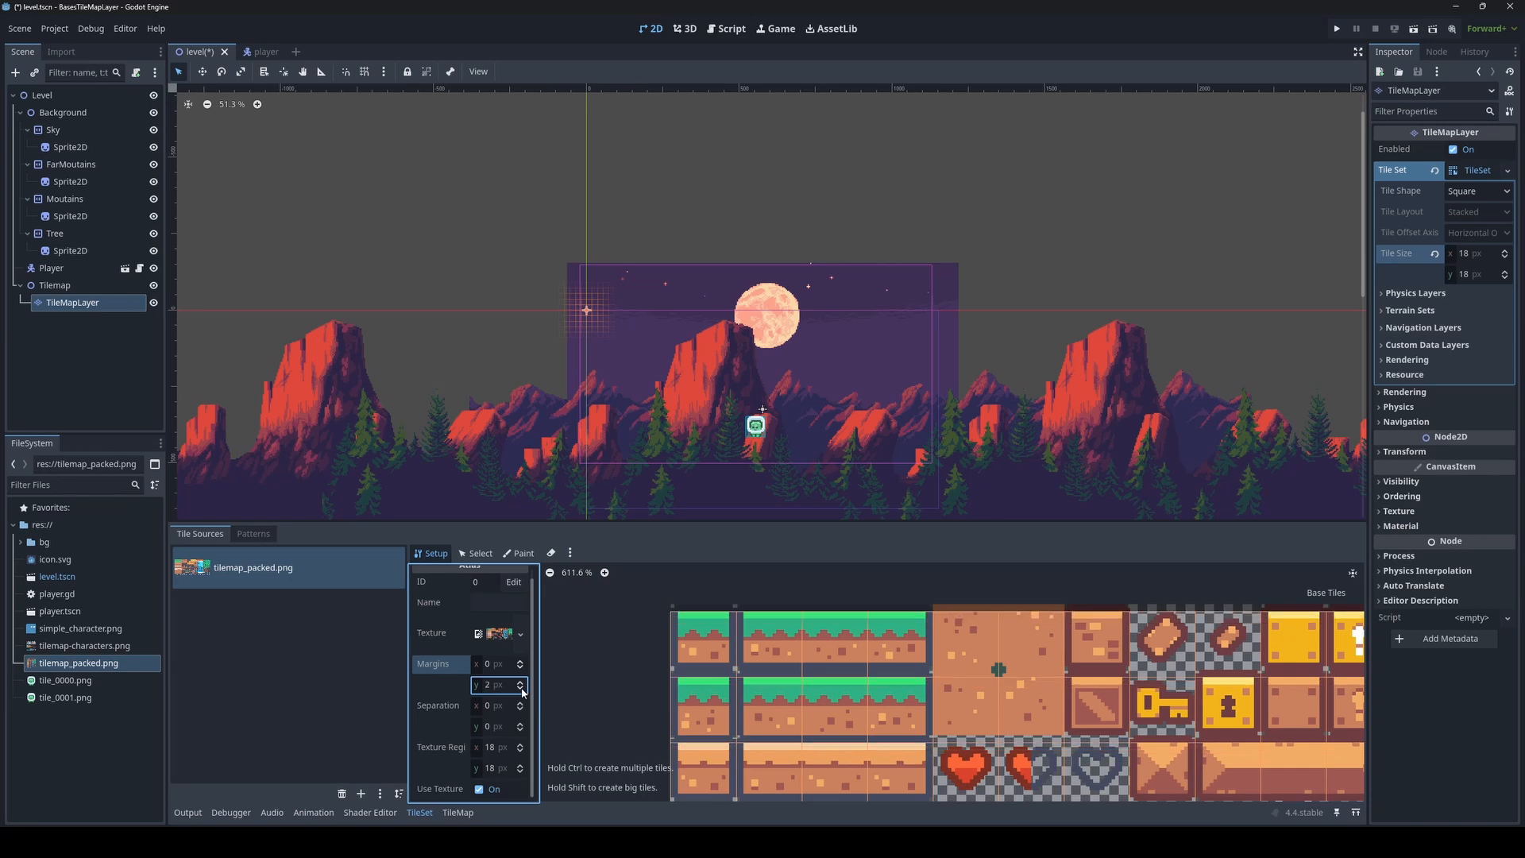
{"action": "left_click", "coordinate": [521, 689]}
{"action": "left_click", "coordinate": [521, 688]}
Try horizontal atlas separations of 2 px and 3 px on the tile source and reset the value to 0 px
{"action": "left_click", "coordinate": [520, 702]}
{"action": "left_click", "coordinate": [520, 702]}
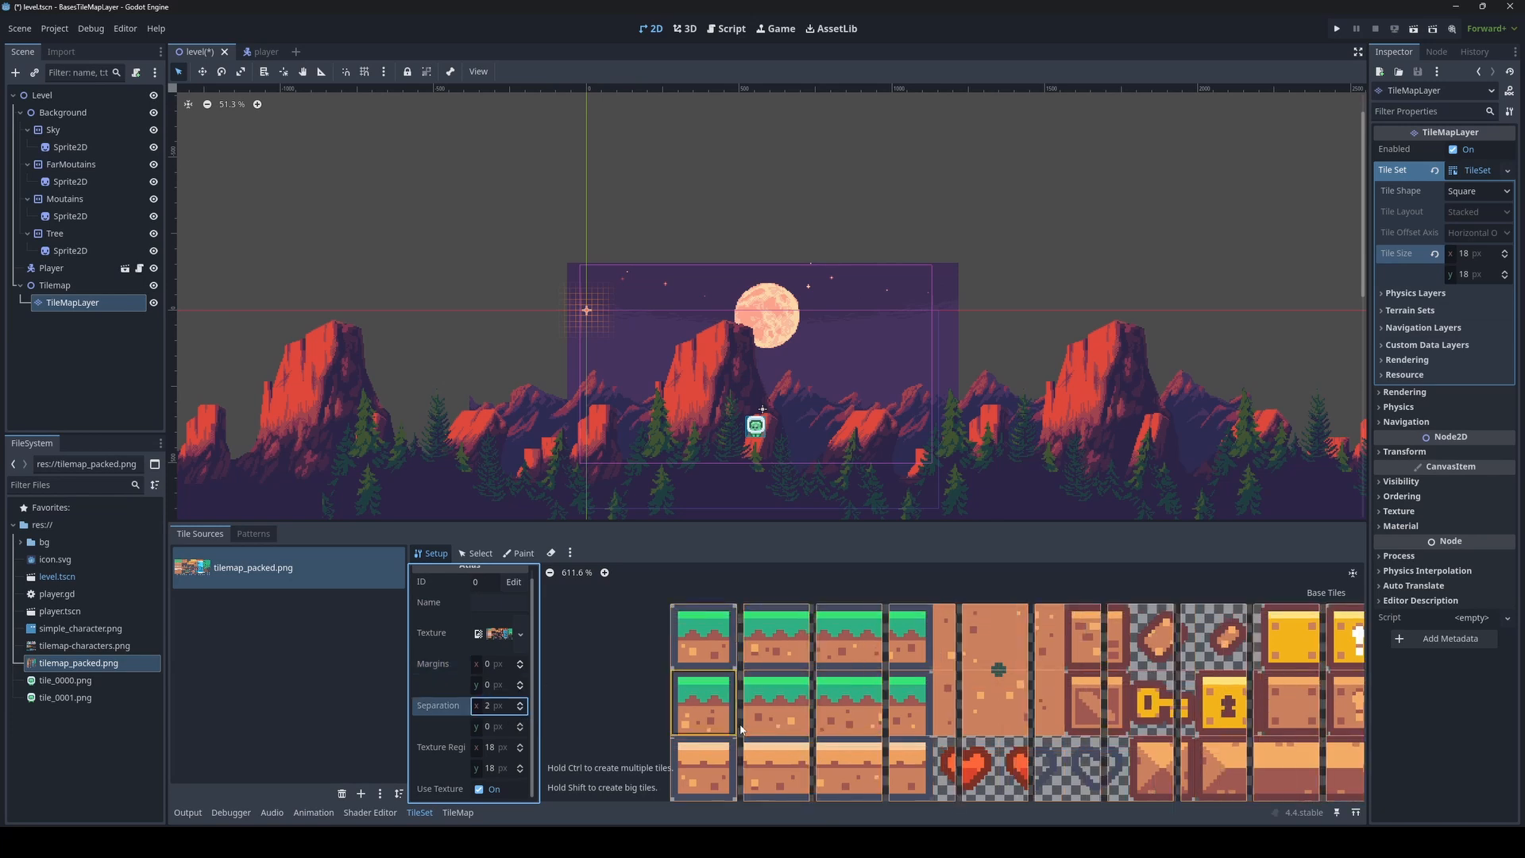
{"action": "left_click", "coordinate": [520, 702]}
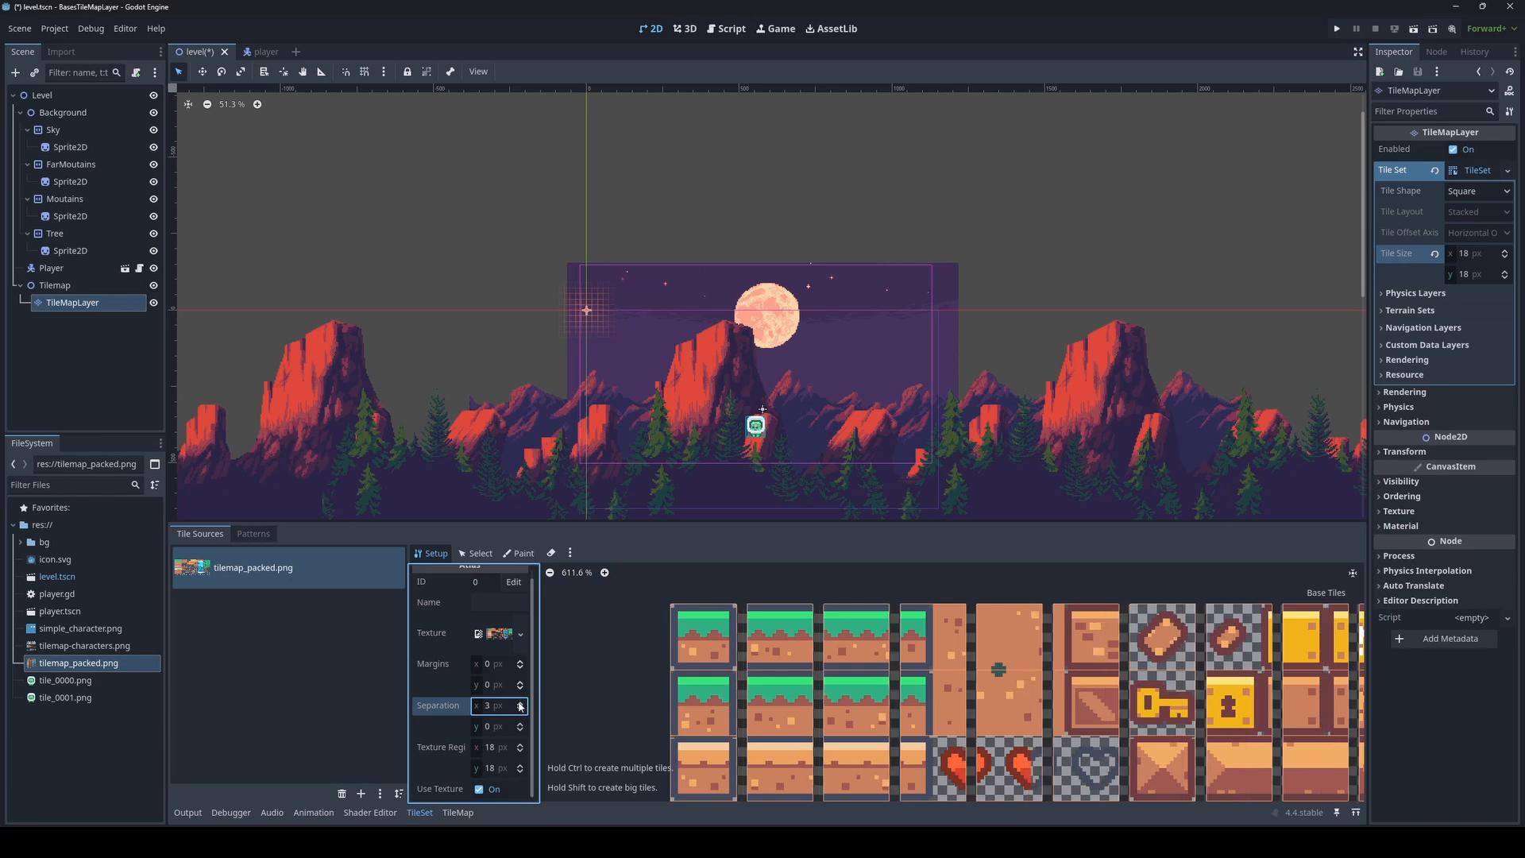
{"action": "left_click", "coordinate": [519, 702]}
{"action": "left_click", "coordinate": [520, 710]}
{"action": "left_click", "coordinate": [520, 709]}
{"action": "left_click", "coordinate": [520, 709]}
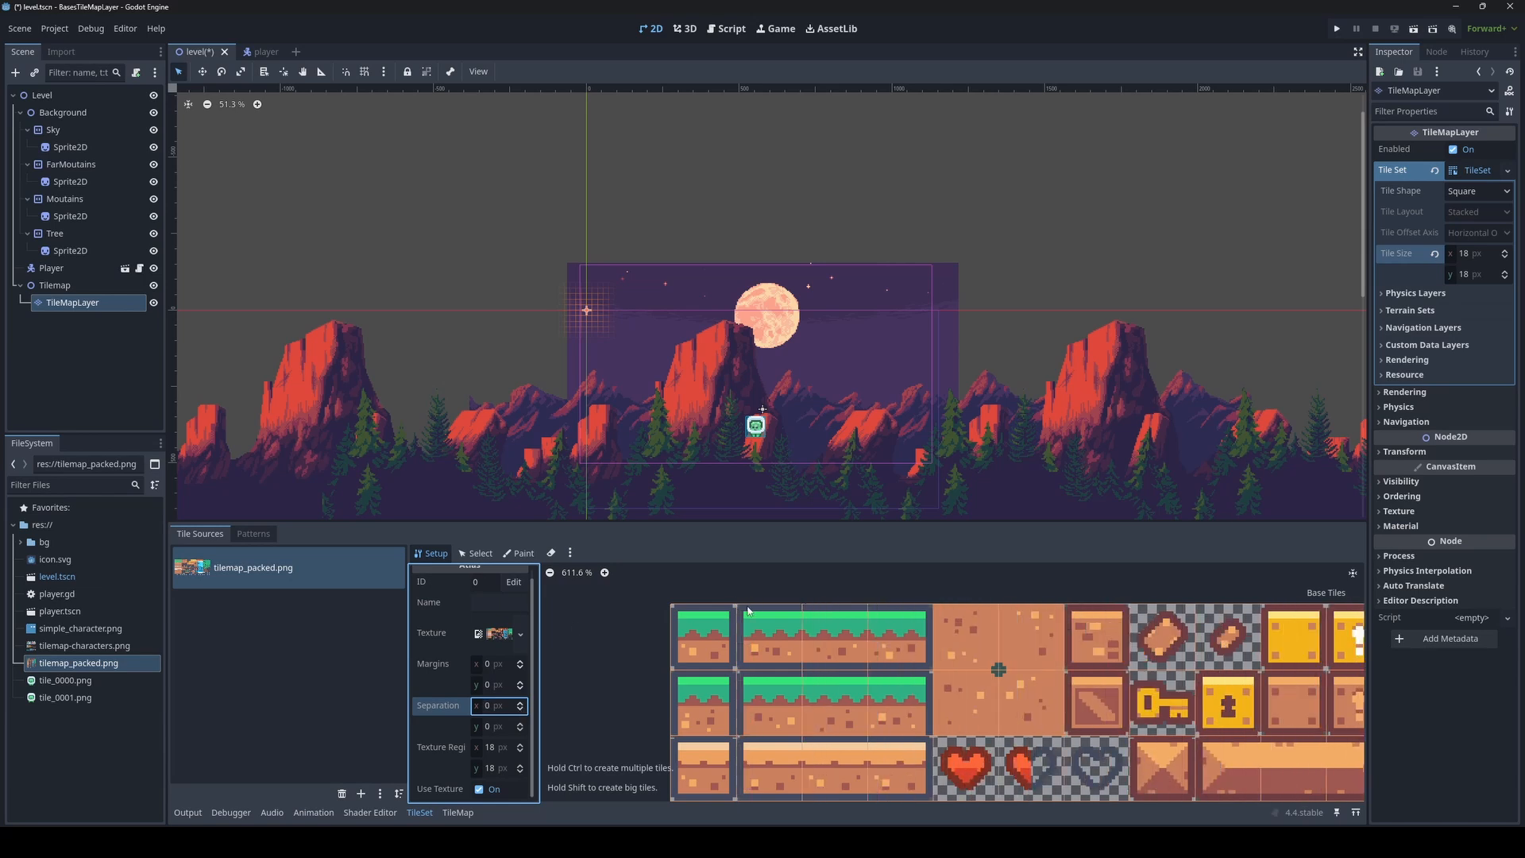
{"action": "left_click", "coordinate": [520, 710]}
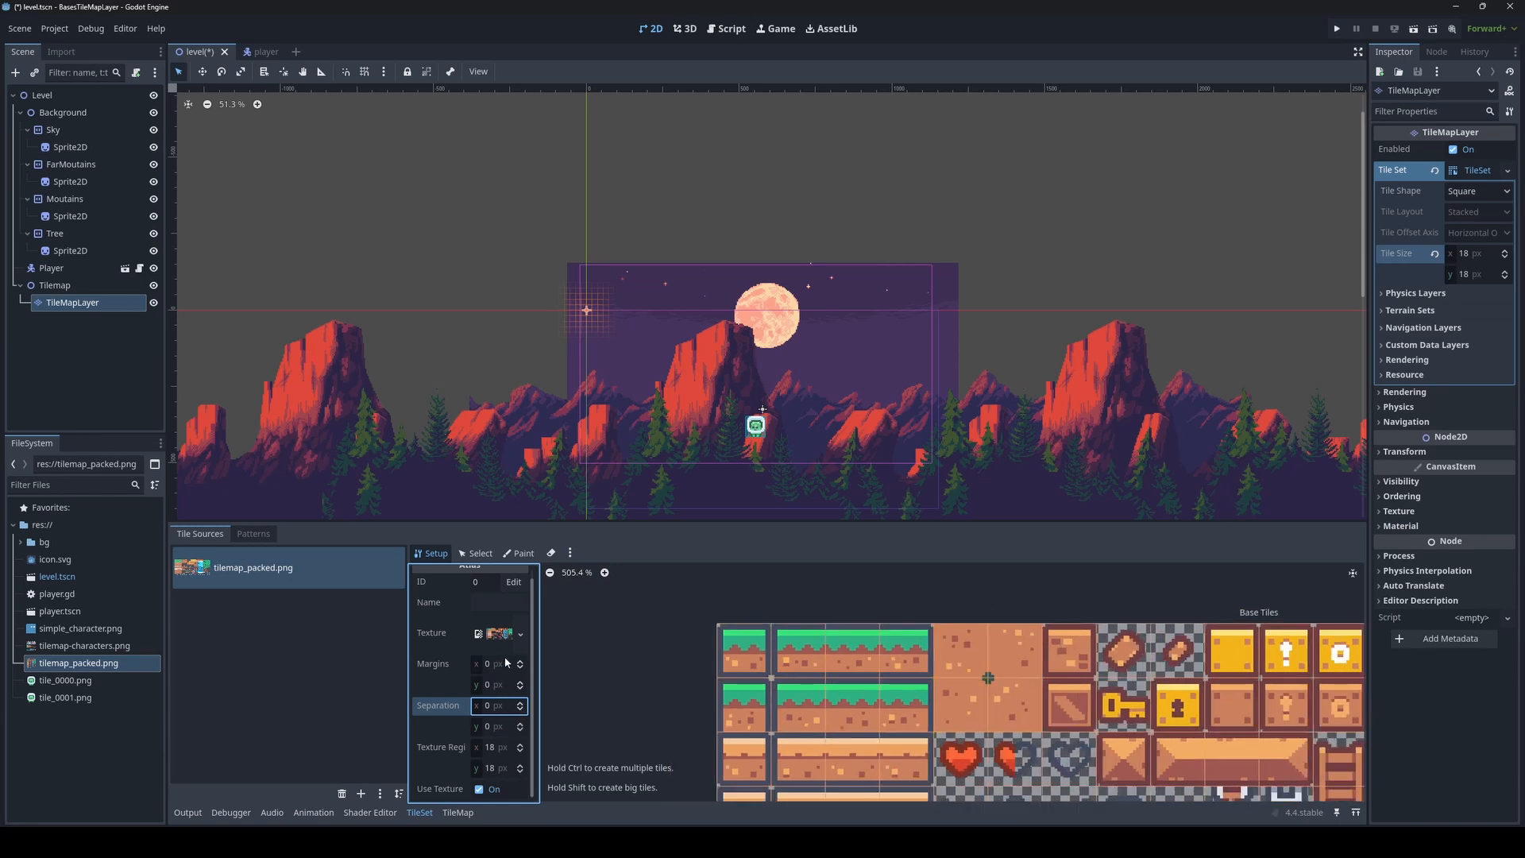
Examine the atlas setup values and look over the complete grid of base tiles in tilemap_packed.png
{"action": "scroll", "coordinate": [499, 724], "scroll_direction": "up", "scroll_amount": 1}
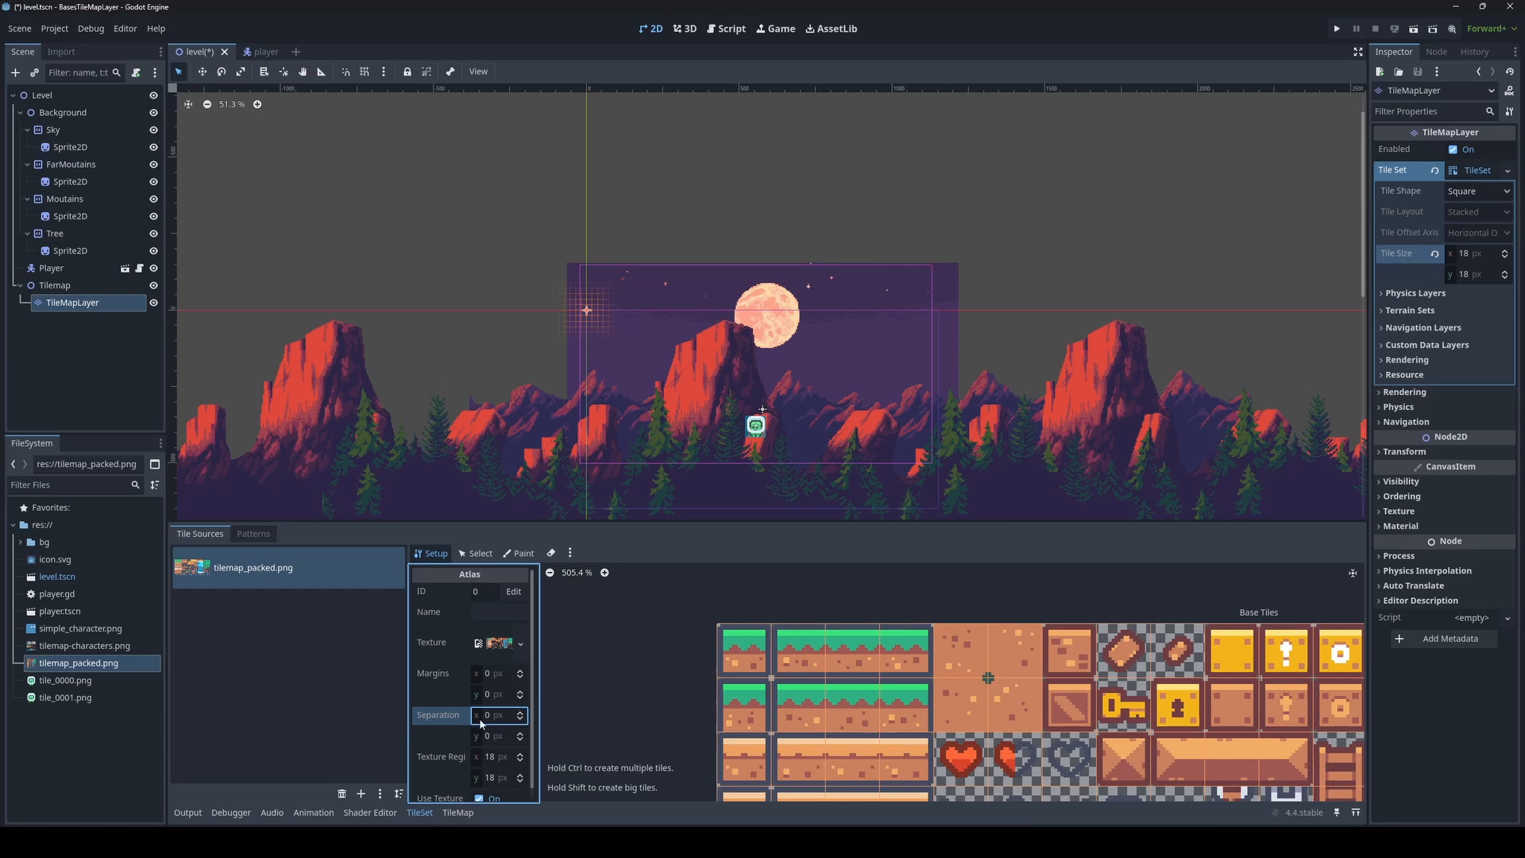
{"action": "left_click", "coordinate": [438, 555]}
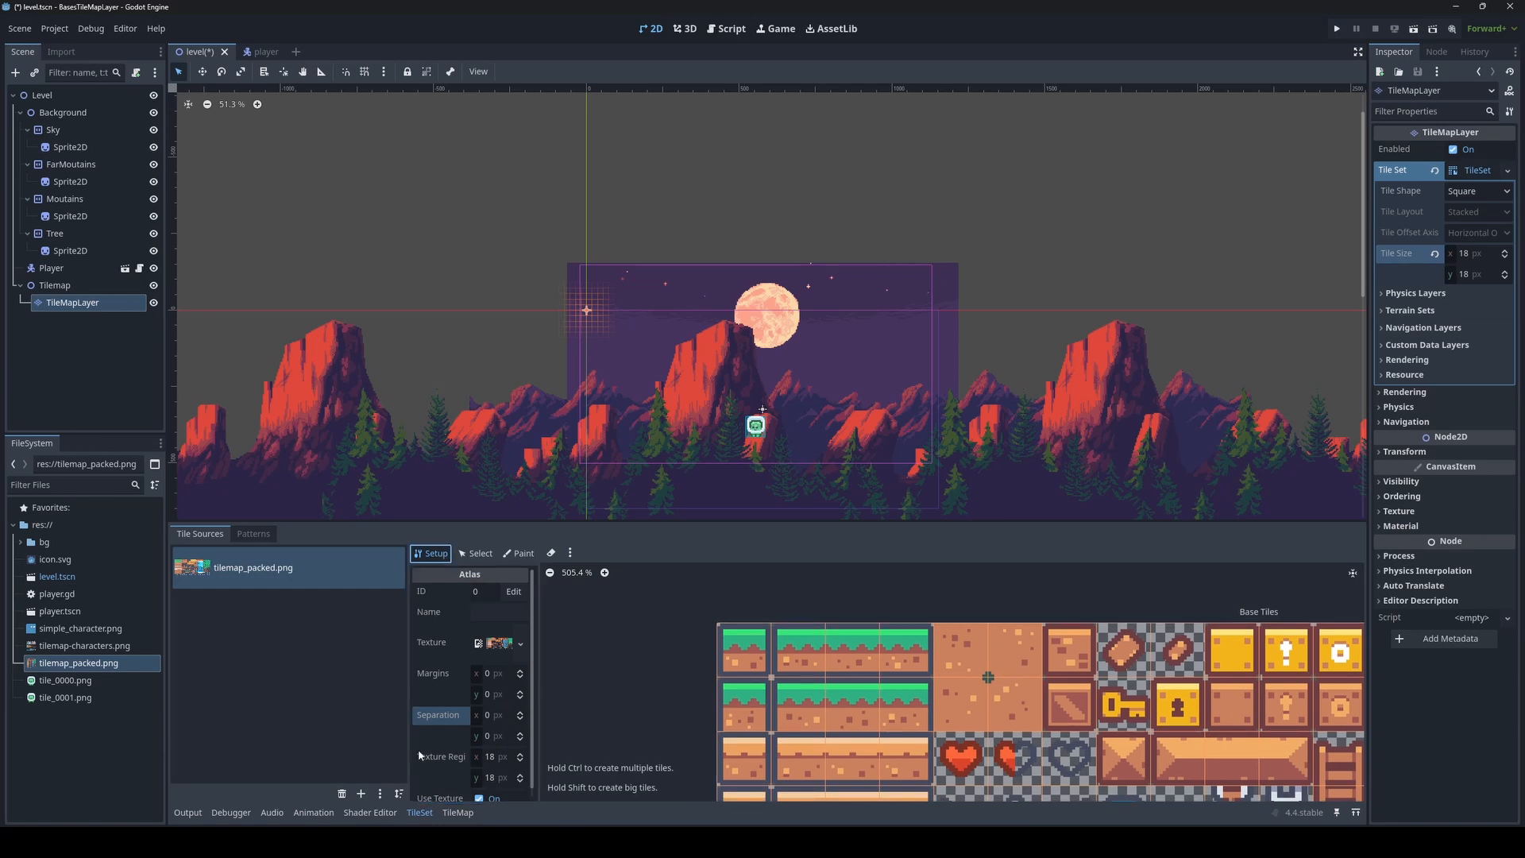
{"action": "scroll", "coordinate": [483, 739], "scroll_direction": "down", "scroll_amount": 1}
{"action": "scroll", "coordinate": [840, 696], "scroll_direction": "down", "scroll_amount": 4}
{"action": "middle_click_drag", "start_coordinate": [1103, 737], "coordinate": [925, 540]}
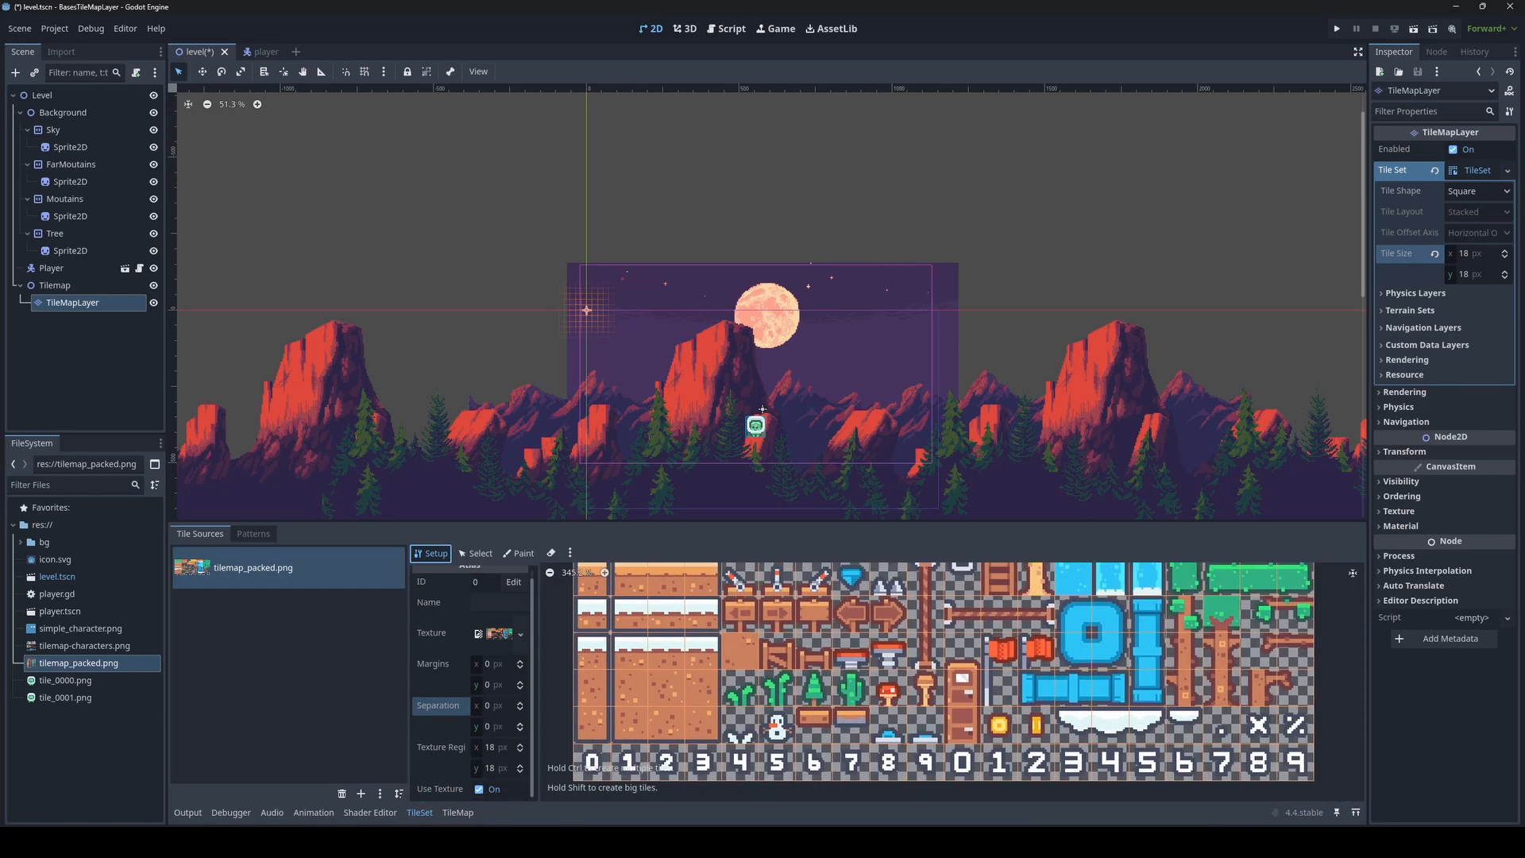
{"action": "scroll", "coordinate": [847, 729], "scroll_direction": "down", "scroll_amount": 2, "text": "ctrl"}
{"action": "scroll", "coordinate": [610, 734], "scroll_direction": "up", "scroll_amount": 3}
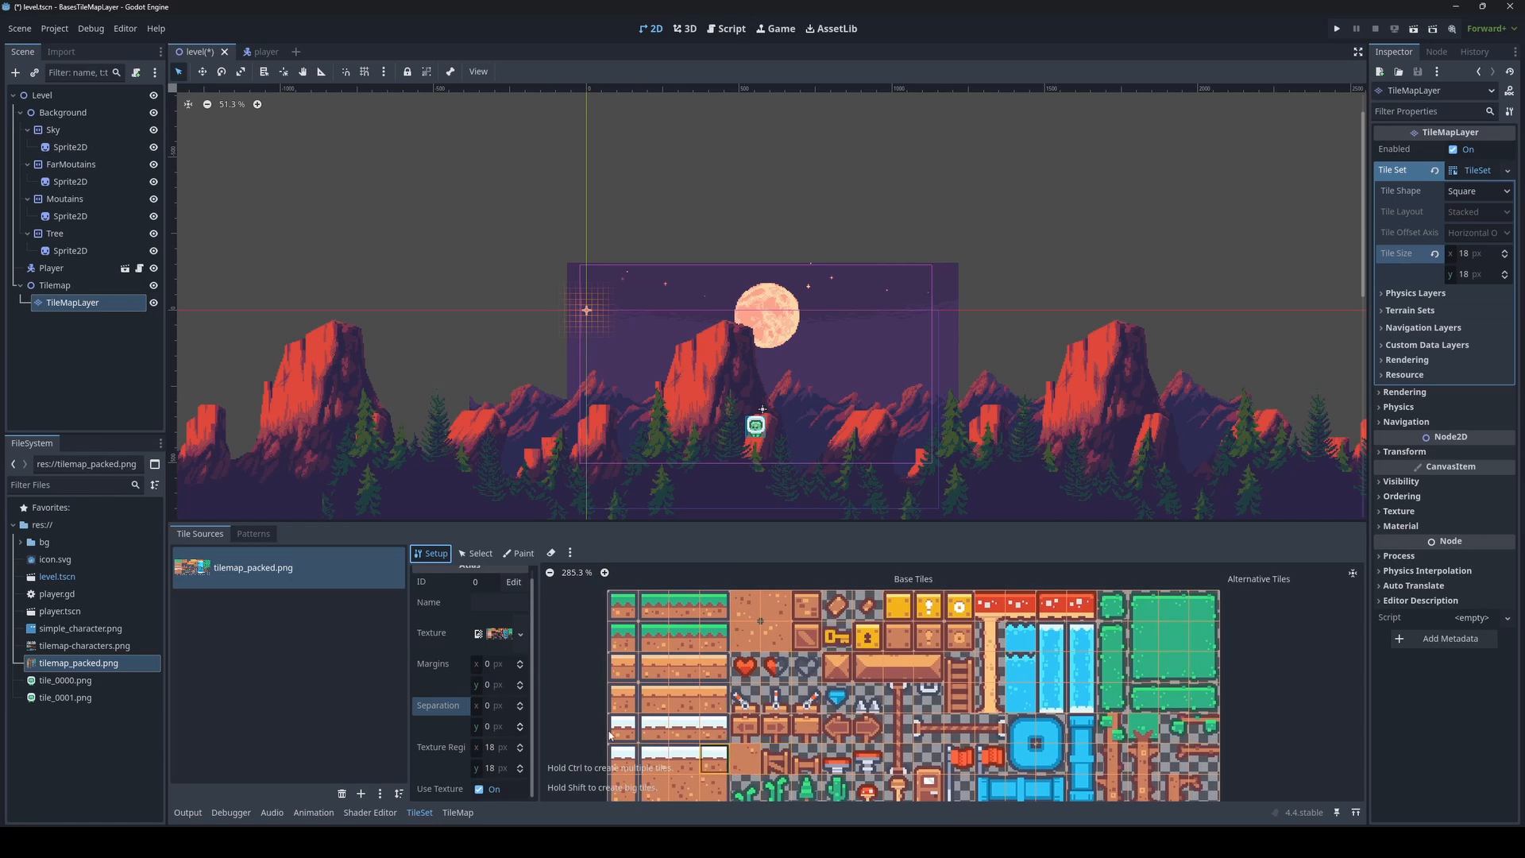
{"action": "scroll", "coordinate": [433, 715], "scroll_direction": "up", "scroll_amount": 1}
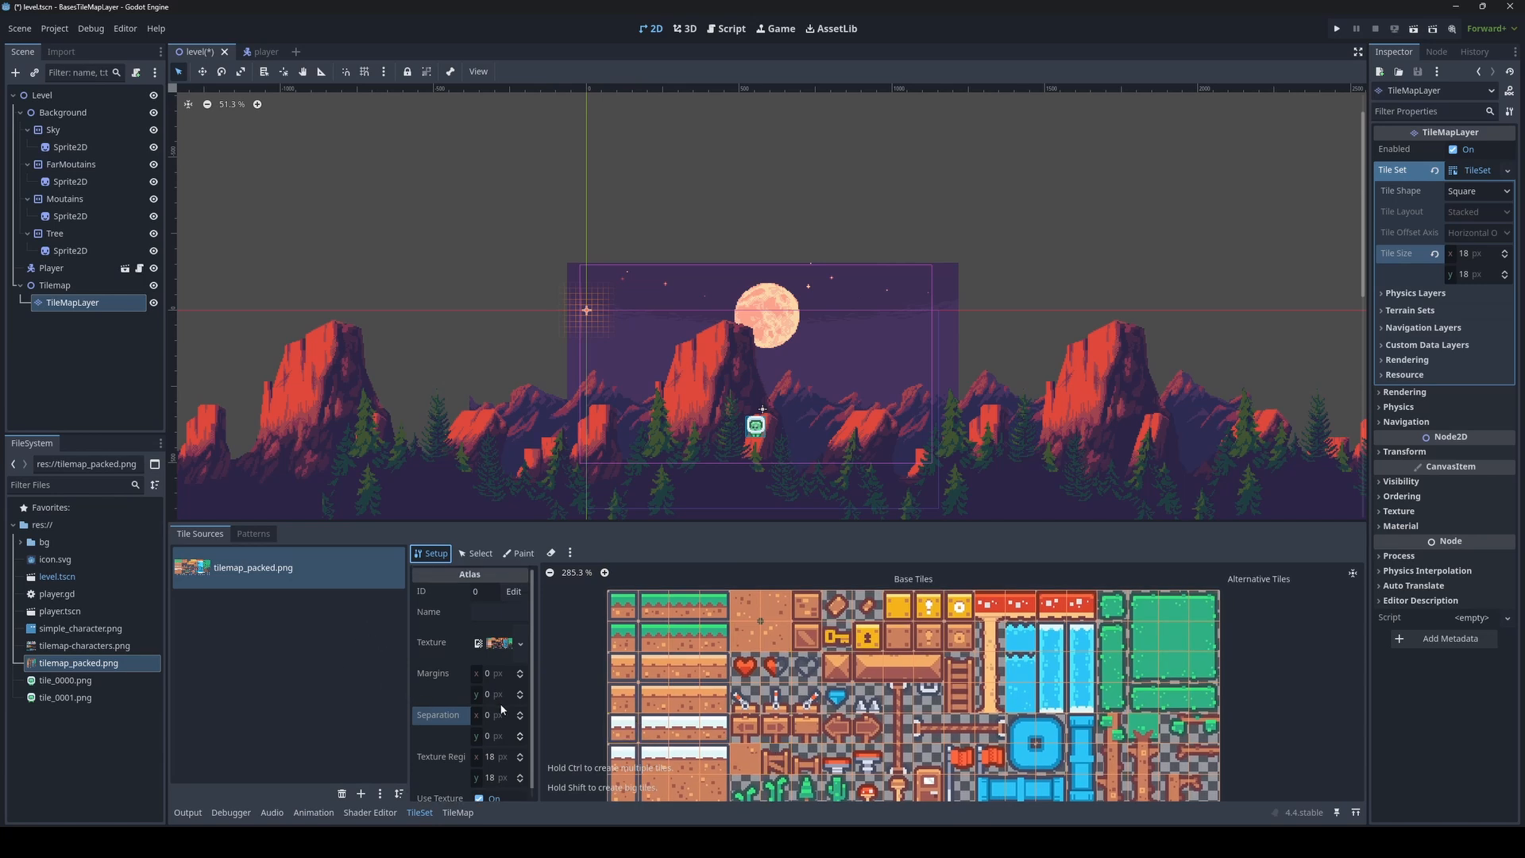
Switch to the TileMap painting editor and browse the tiles of the tilemap_packed.png source
{"action": "left_click", "coordinate": [457, 813]}
{"action": "left_click", "coordinate": [264, 570]}
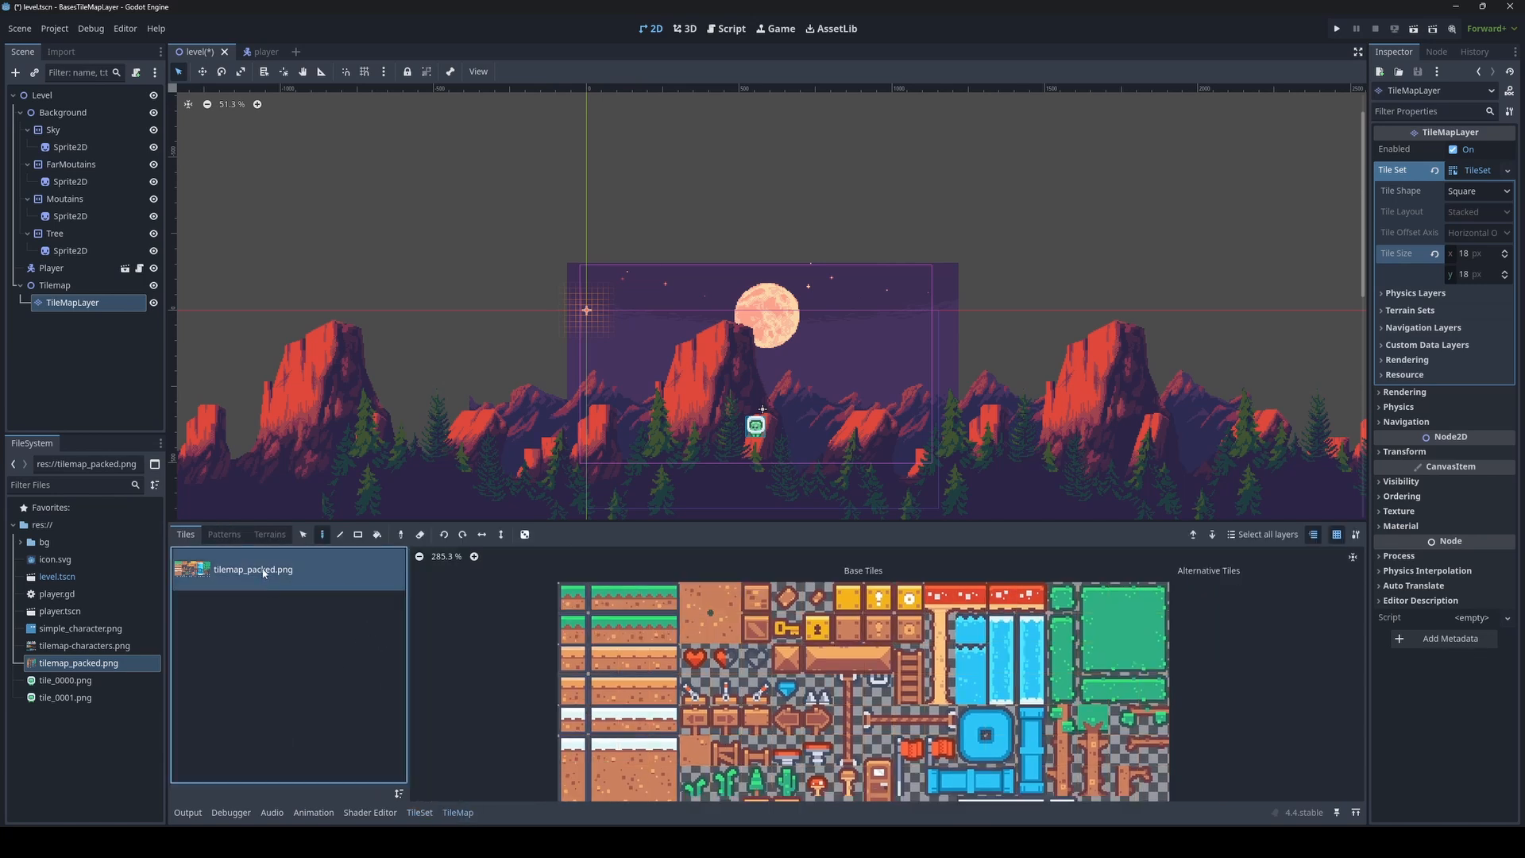
{"action": "scroll", "coordinate": [838, 742], "scroll_direction": "up", "scroll_amount": 3, "text": "ctrl"}
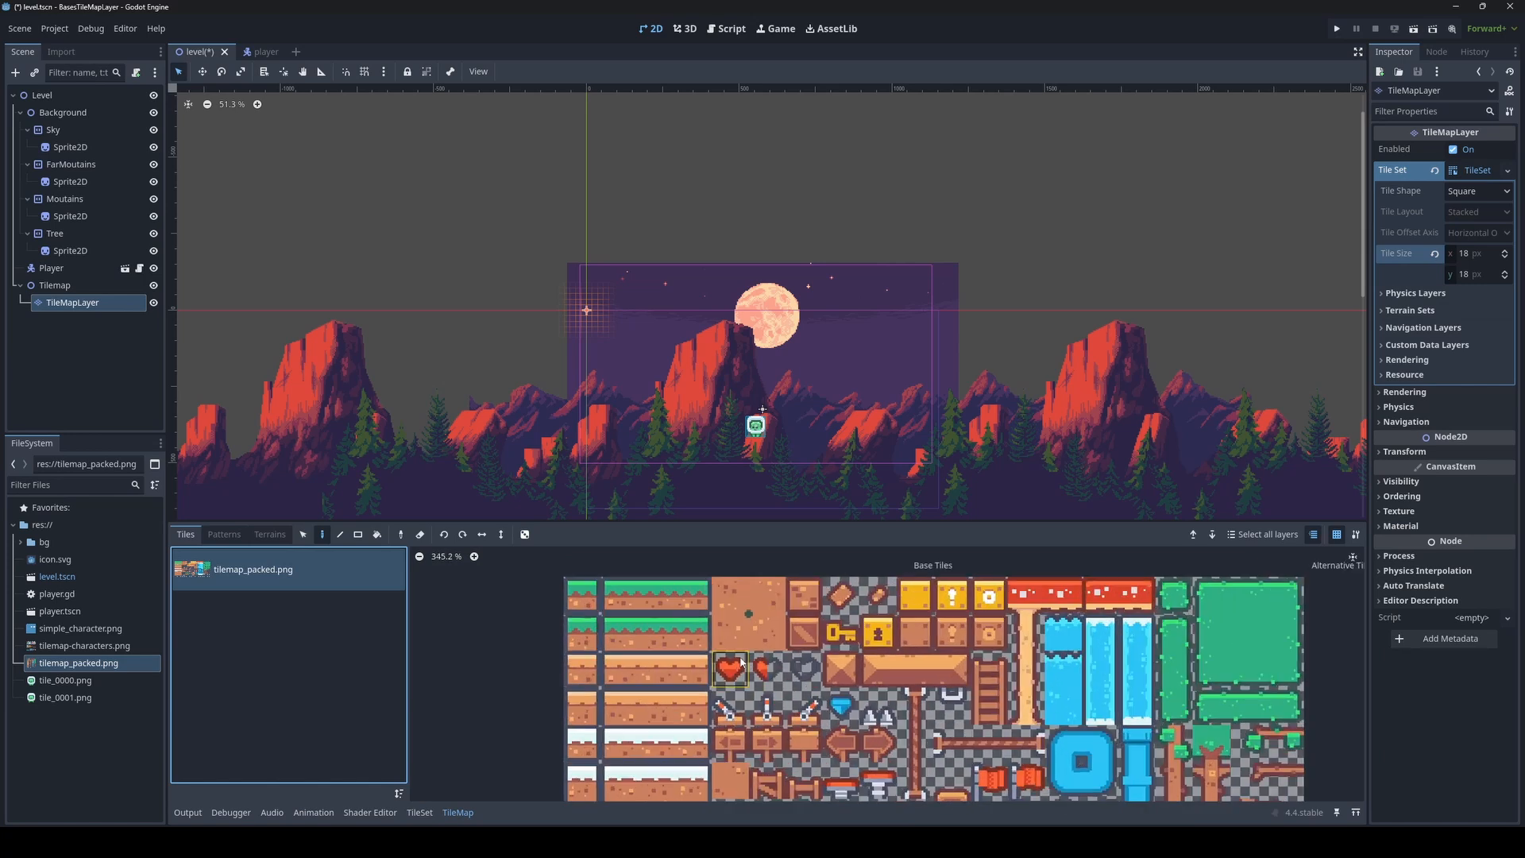
{"action": "scroll", "coordinate": [808, 692], "scroll_direction": "down", "scroll_amount": 1}
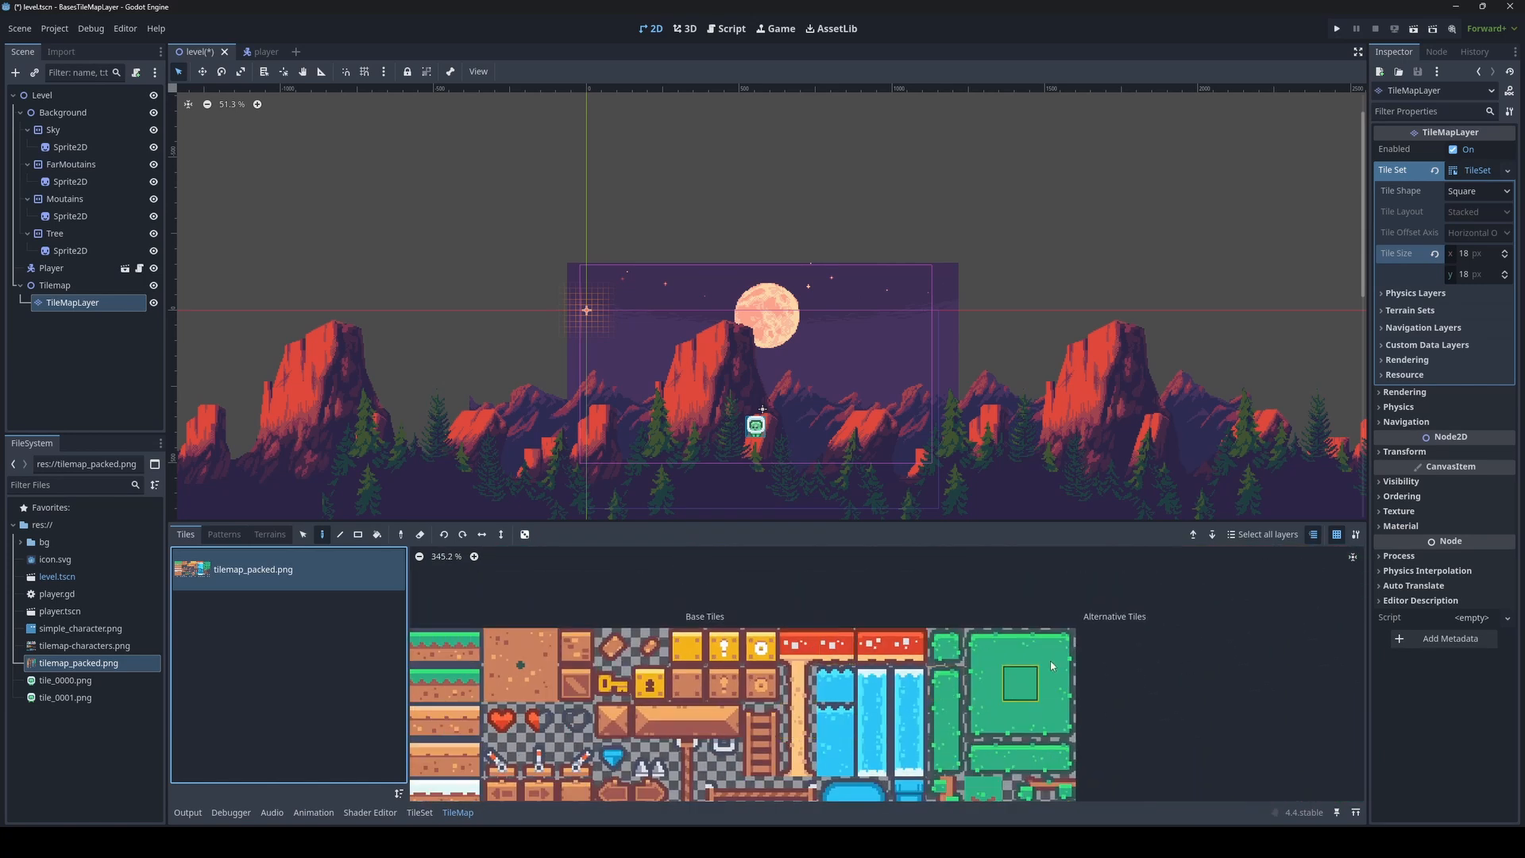
{"action": "middle_click_drag", "start_coordinate": [650, 686], "coordinate": [819, 668]}
{"action": "scroll", "coordinate": [742, 500], "scroll_direction": "up", "scroll_amount": 5}
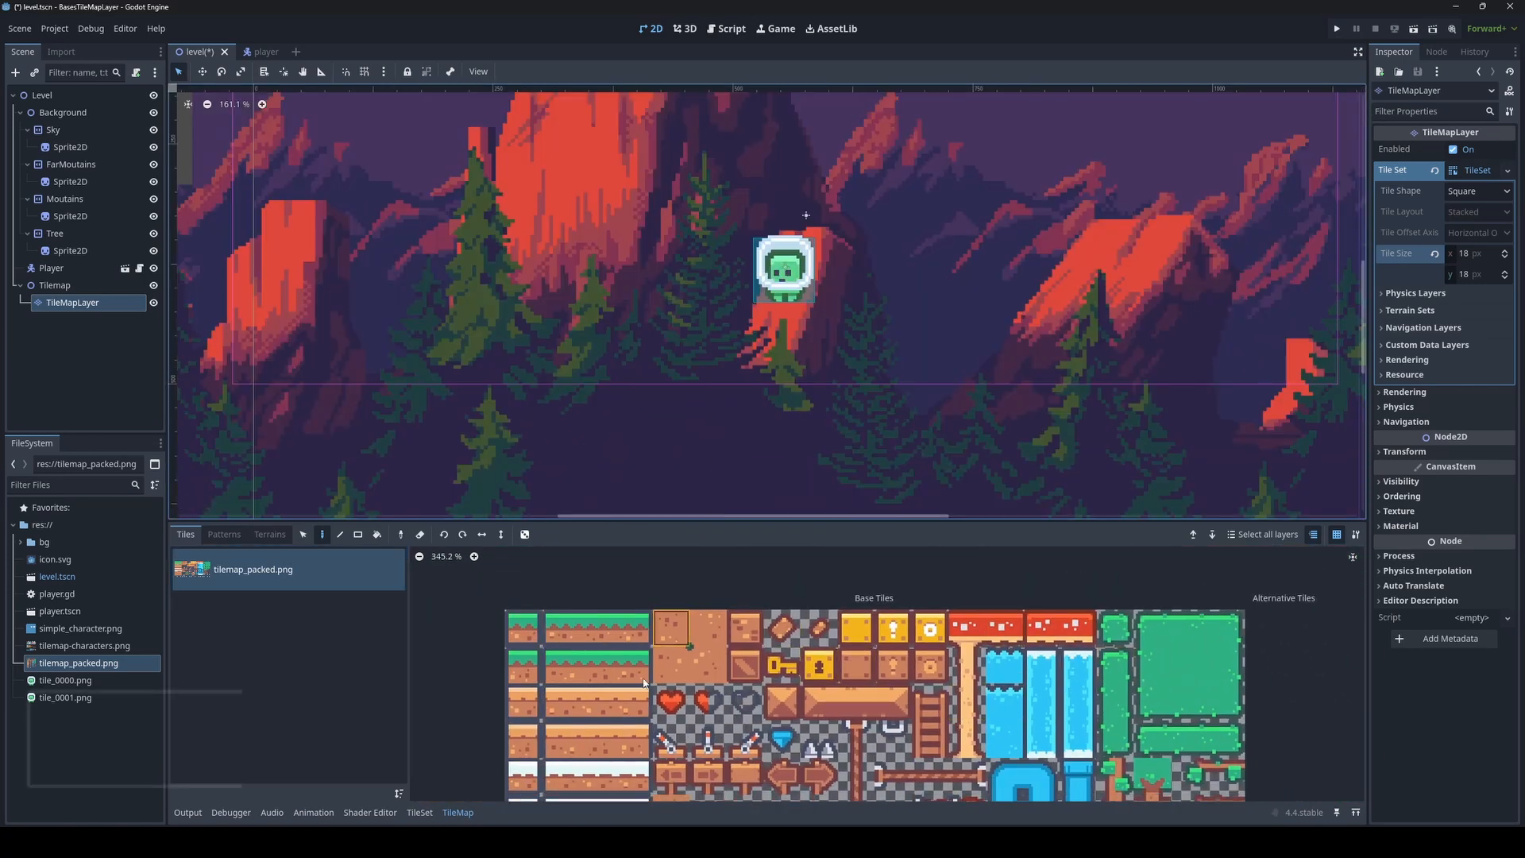
{"action": "scroll", "coordinate": [594, 695], "scroll_direction": "up", "scroll_amount": 3, "text": "ctrl"}
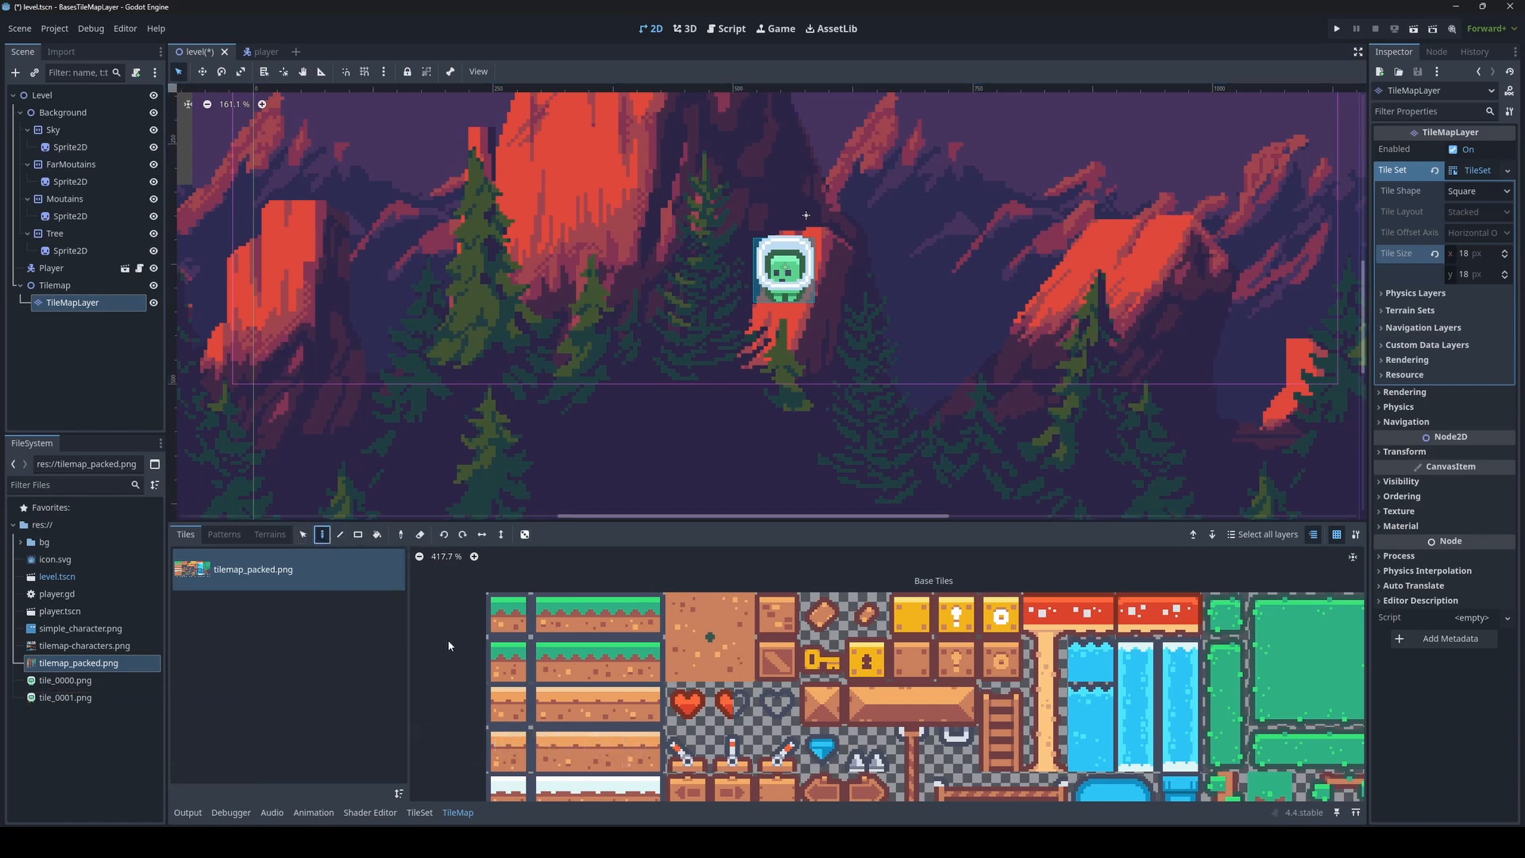
Paint a platform below the player from 13 middle grass tiles and cap it with left-end and right-end grass tiles
{"action": "left_click", "coordinate": [597, 616]}
{"action": "left_click_drag", "start_coordinate": [709, 412], "coordinate": [925, 414]}
{"action": "scroll", "coordinate": [810, 444], "scroll_direction": "up", "scroll_amount": 8}
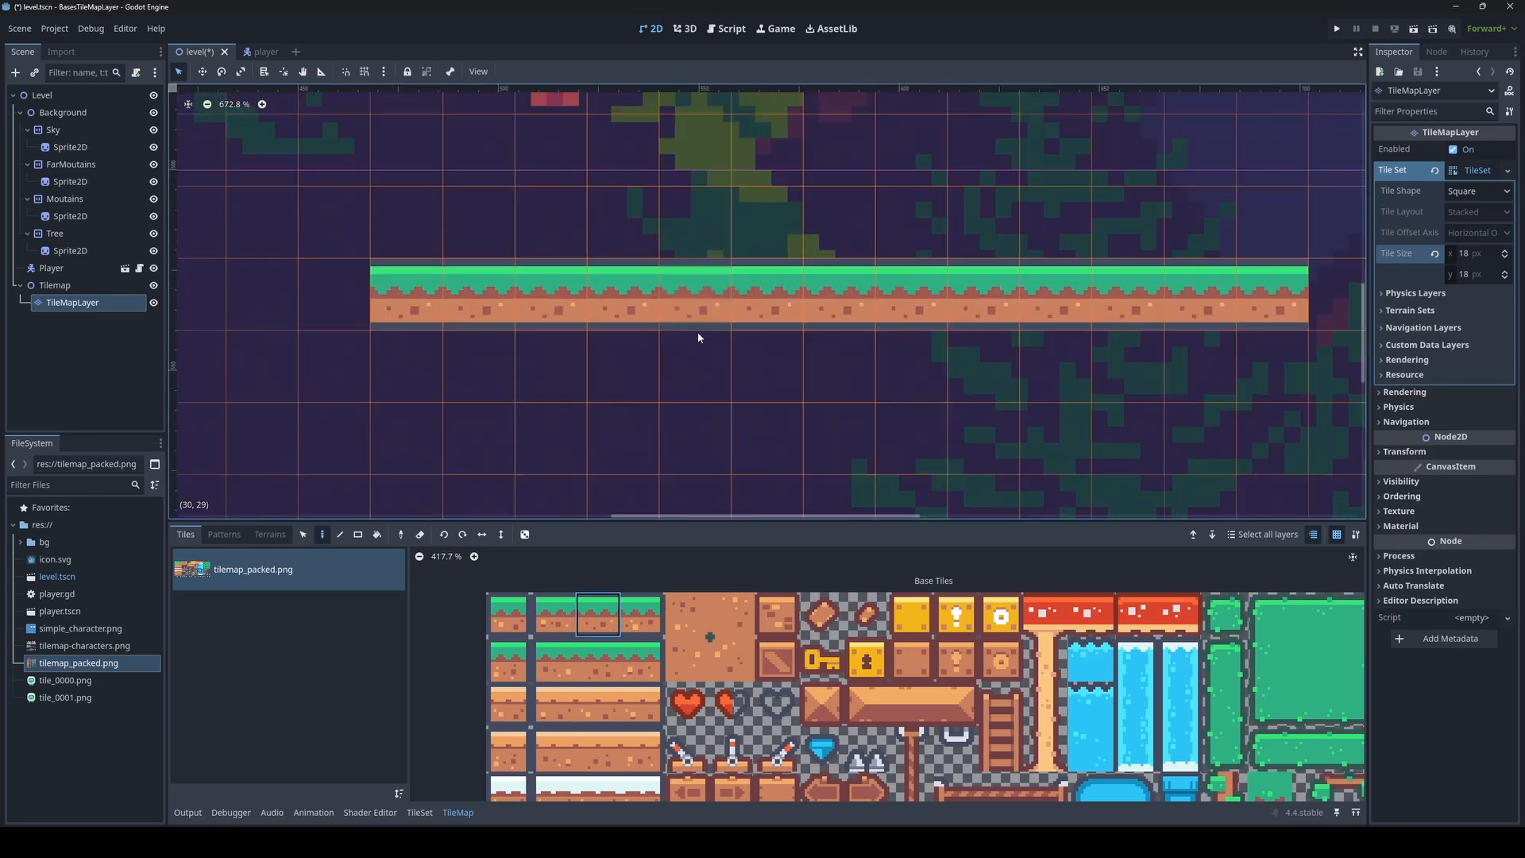
{"action": "scroll", "coordinate": [908, 344], "scroll_direction": "down", "scroll_amount": 3}
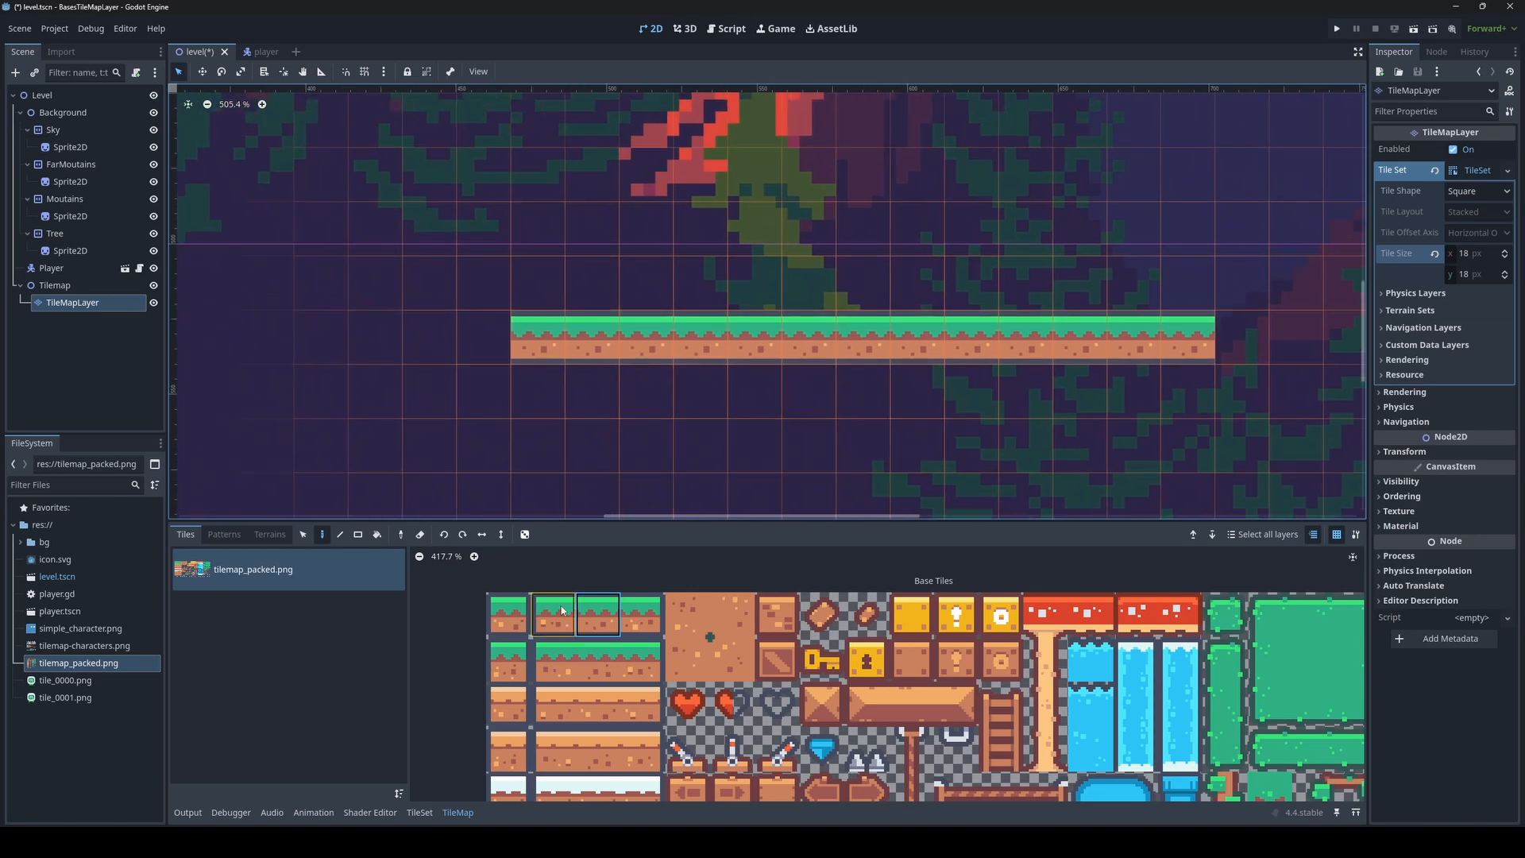
{"action": "left_click", "coordinate": [561, 610]}
{"action": "left_click", "coordinate": [488, 334]}
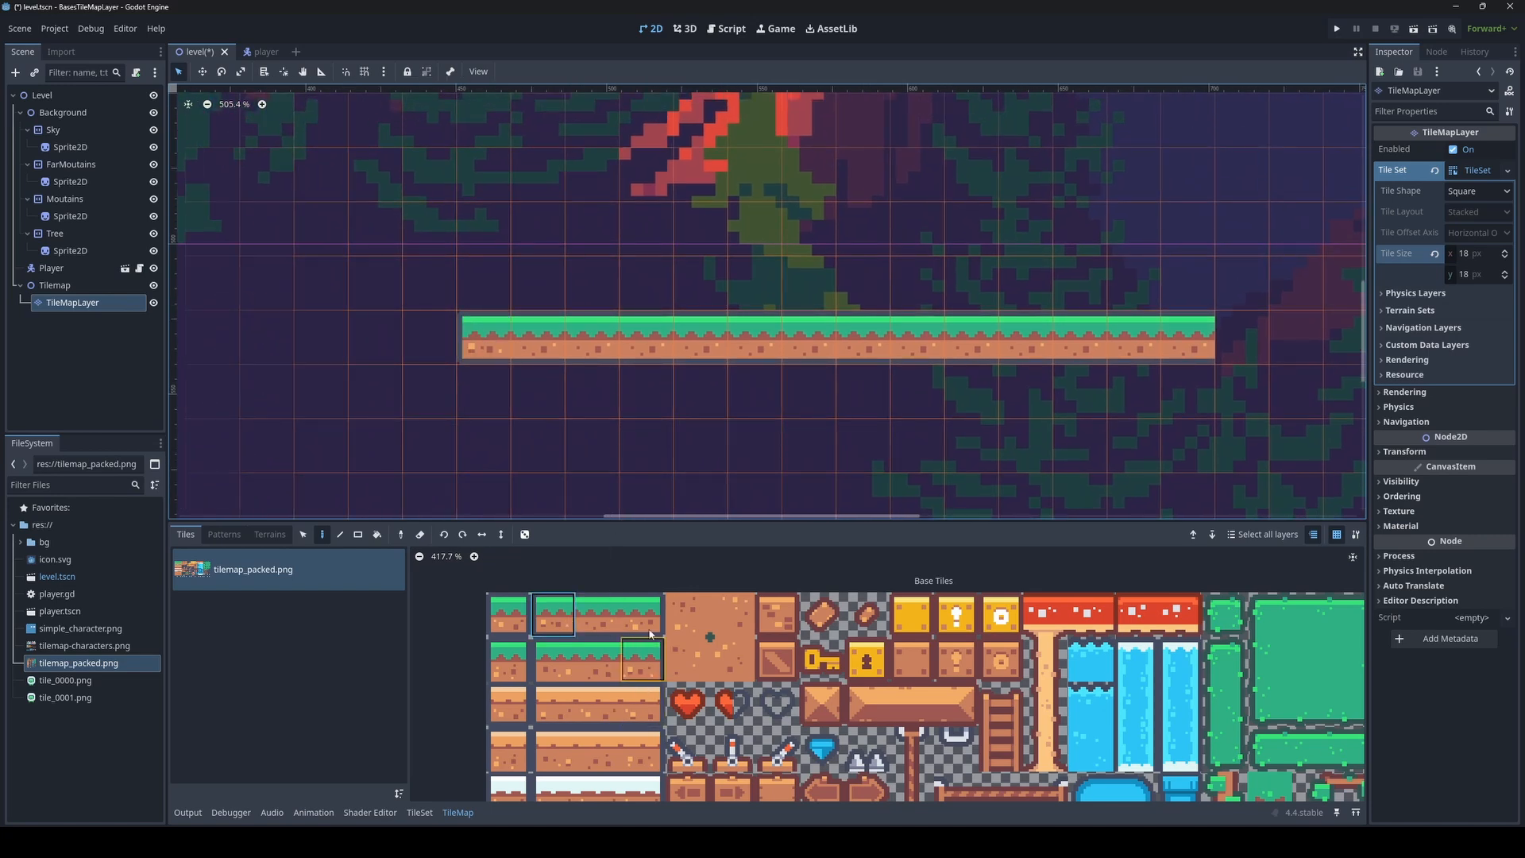
{"action": "left_click", "coordinate": [642, 614]}
{"action": "scroll", "coordinate": [630, 443], "scroll_direction": "down", "scroll_amount": 3}
Paint a second six-tile grass platform to the left of the first, using right-end, middle and left-end tiles
{"action": "scroll", "coordinate": [635, 493], "scroll_direction": "left", "scroll_amount": 3}
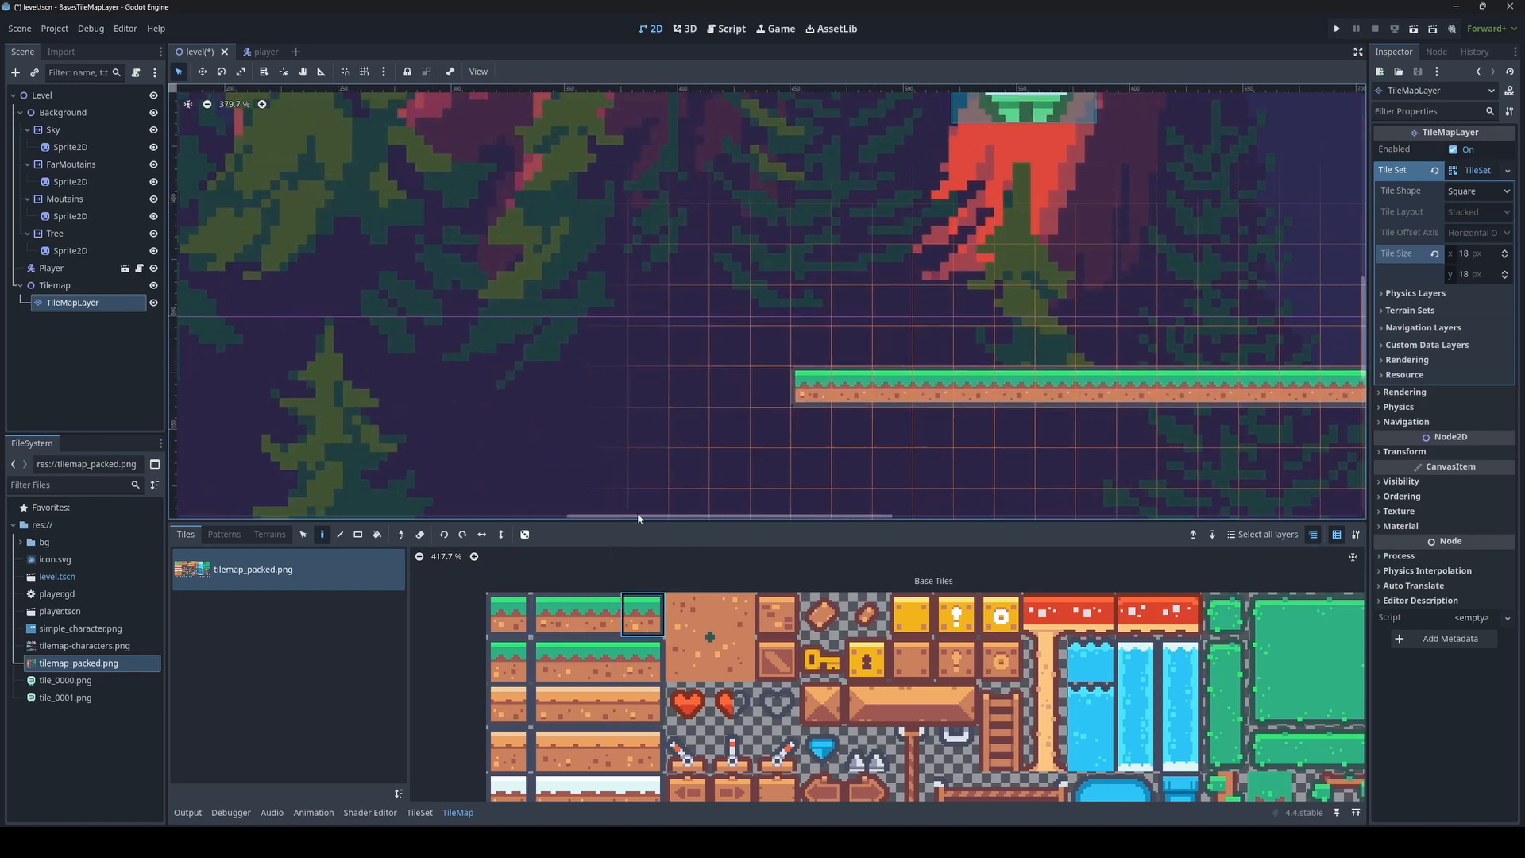
{"action": "left_click", "coordinate": [641, 400]}
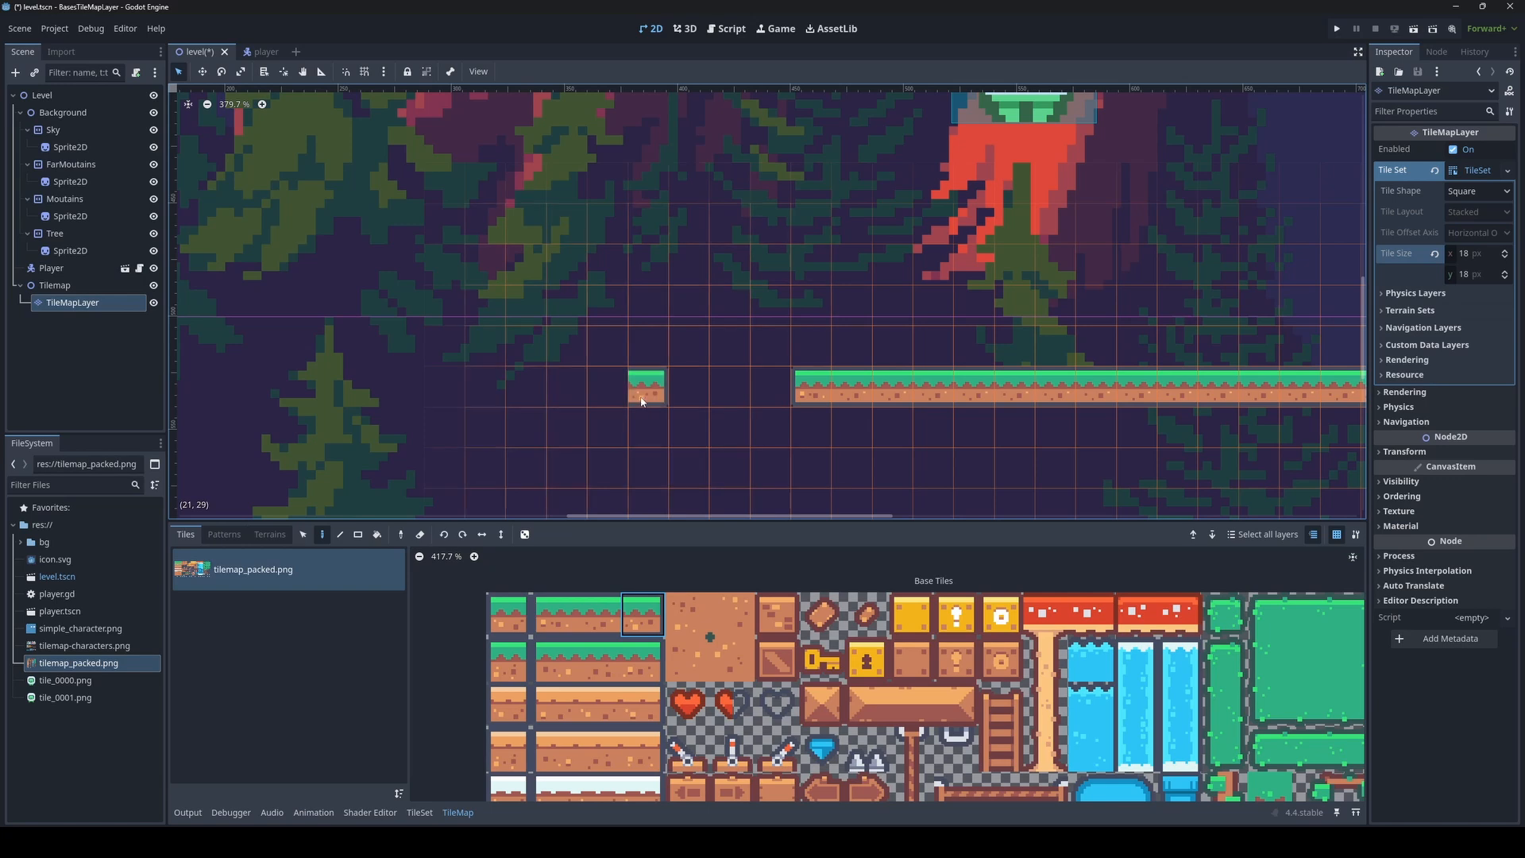
{"action": "left_click", "coordinate": [598, 614]}
{"action": "left_click_drag", "start_coordinate": [608, 389], "coordinate": [485, 390]}
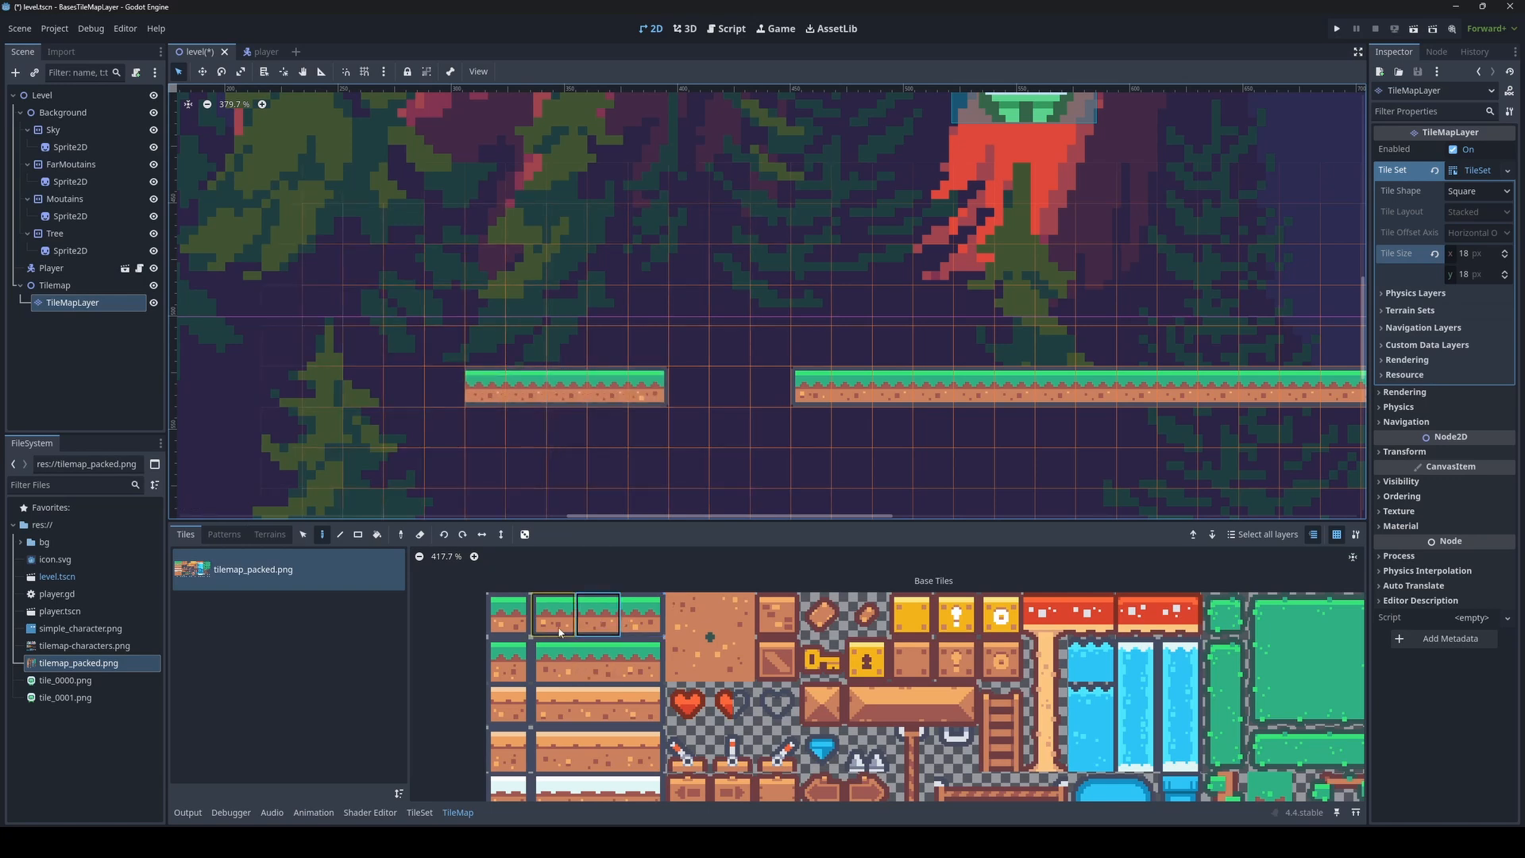
{"action": "left_click", "coordinate": [560, 632]}
{"action": "left_click", "coordinate": [437, 389]}
{"action": "scroll", "coordinate": [774, 472], "scroll_direction": "down", "scroll_amount": 2}
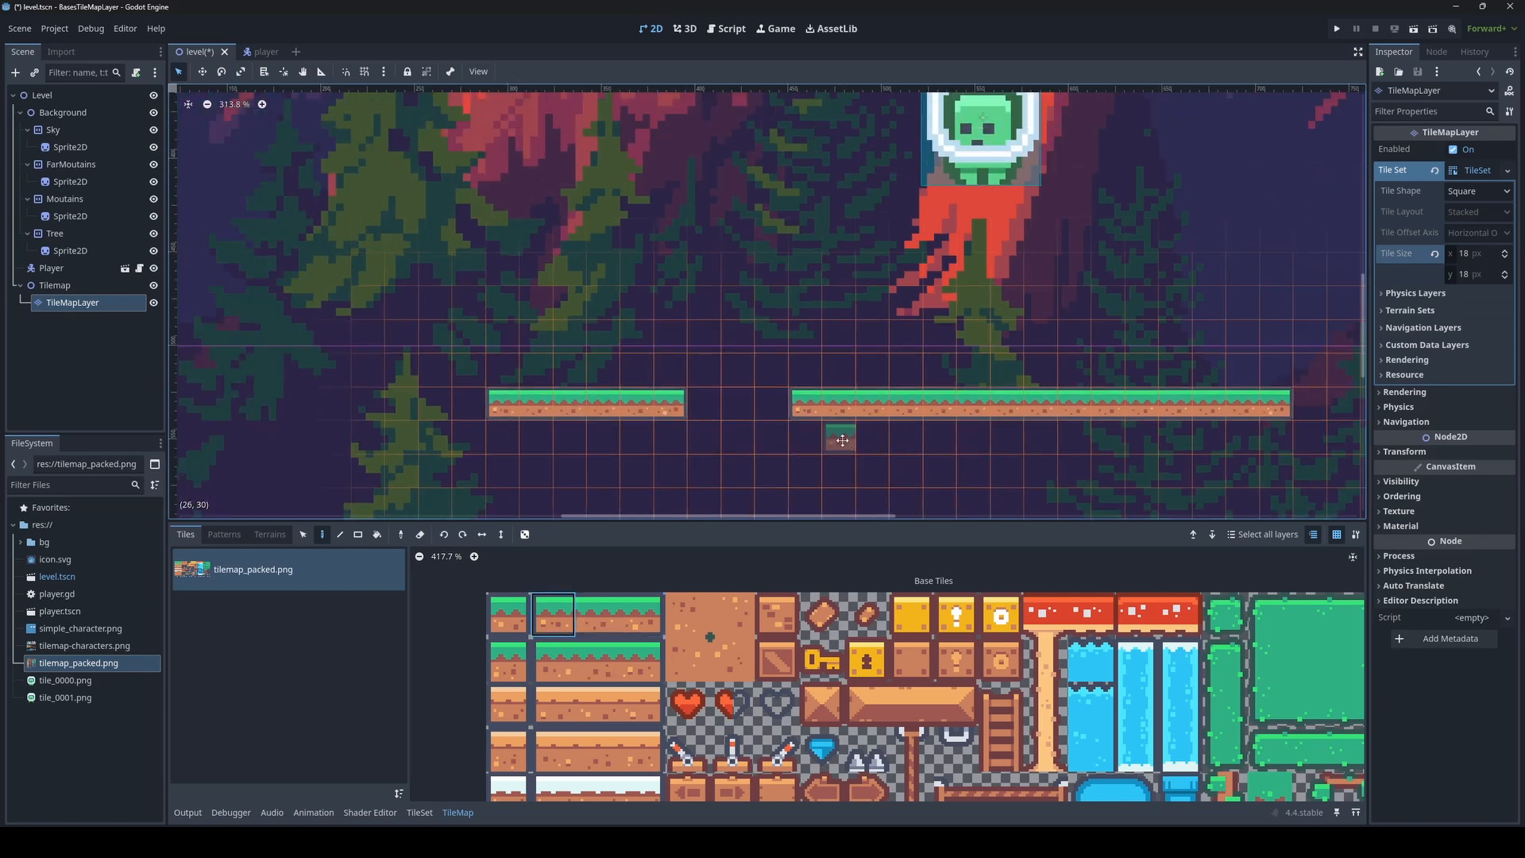
Erase all tiles of the shorter left grass platform with the Eraser
{"action": "scroll", "coordinate": [842, 440], "scroll_direction": "up", "scroll_amount": 3}
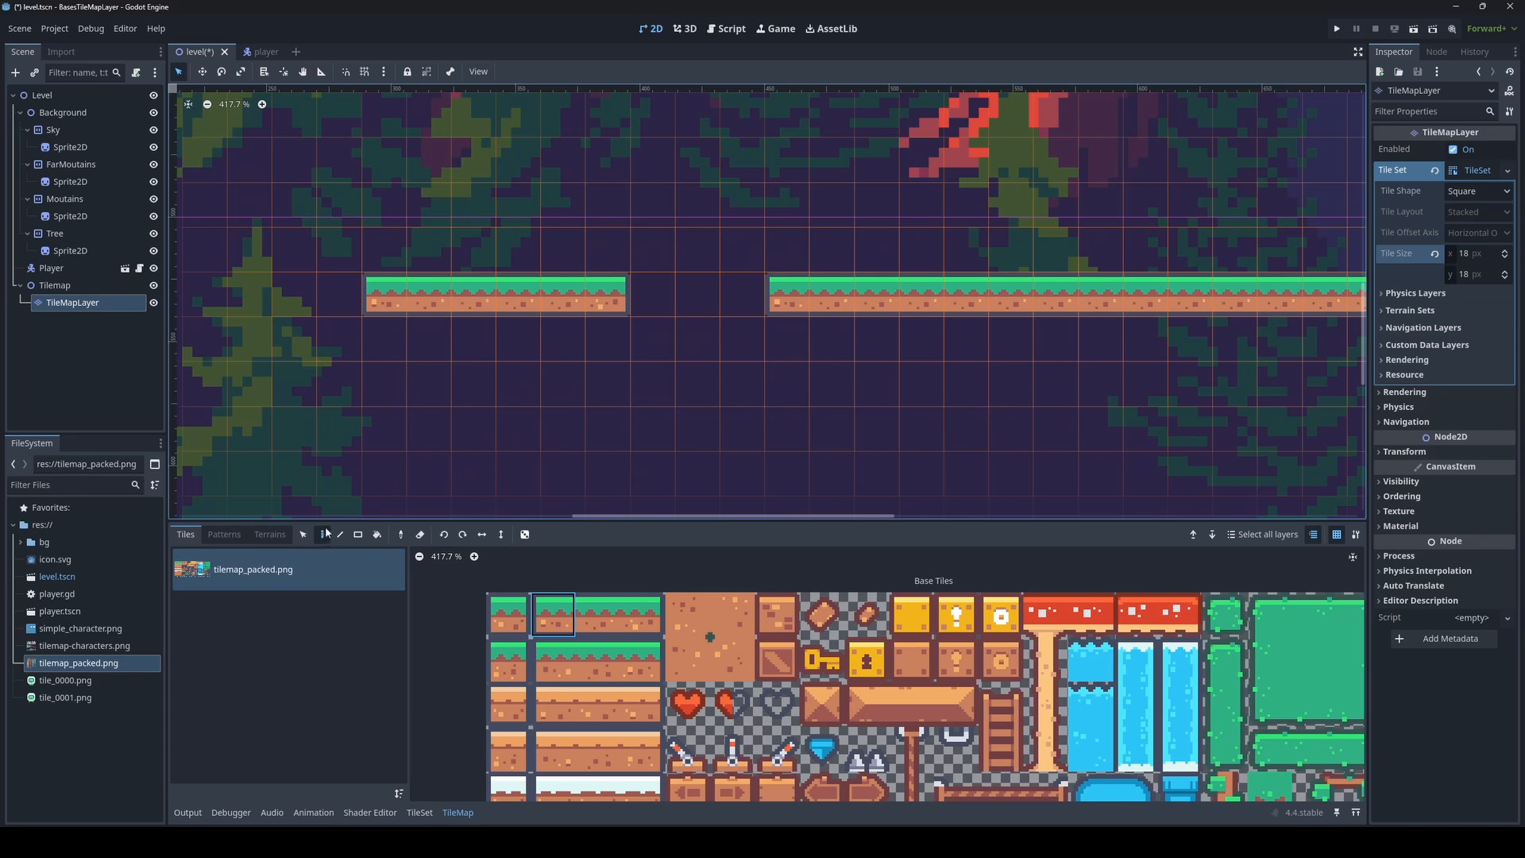
{"action": "left_click", "coordinate": [419, 540]}
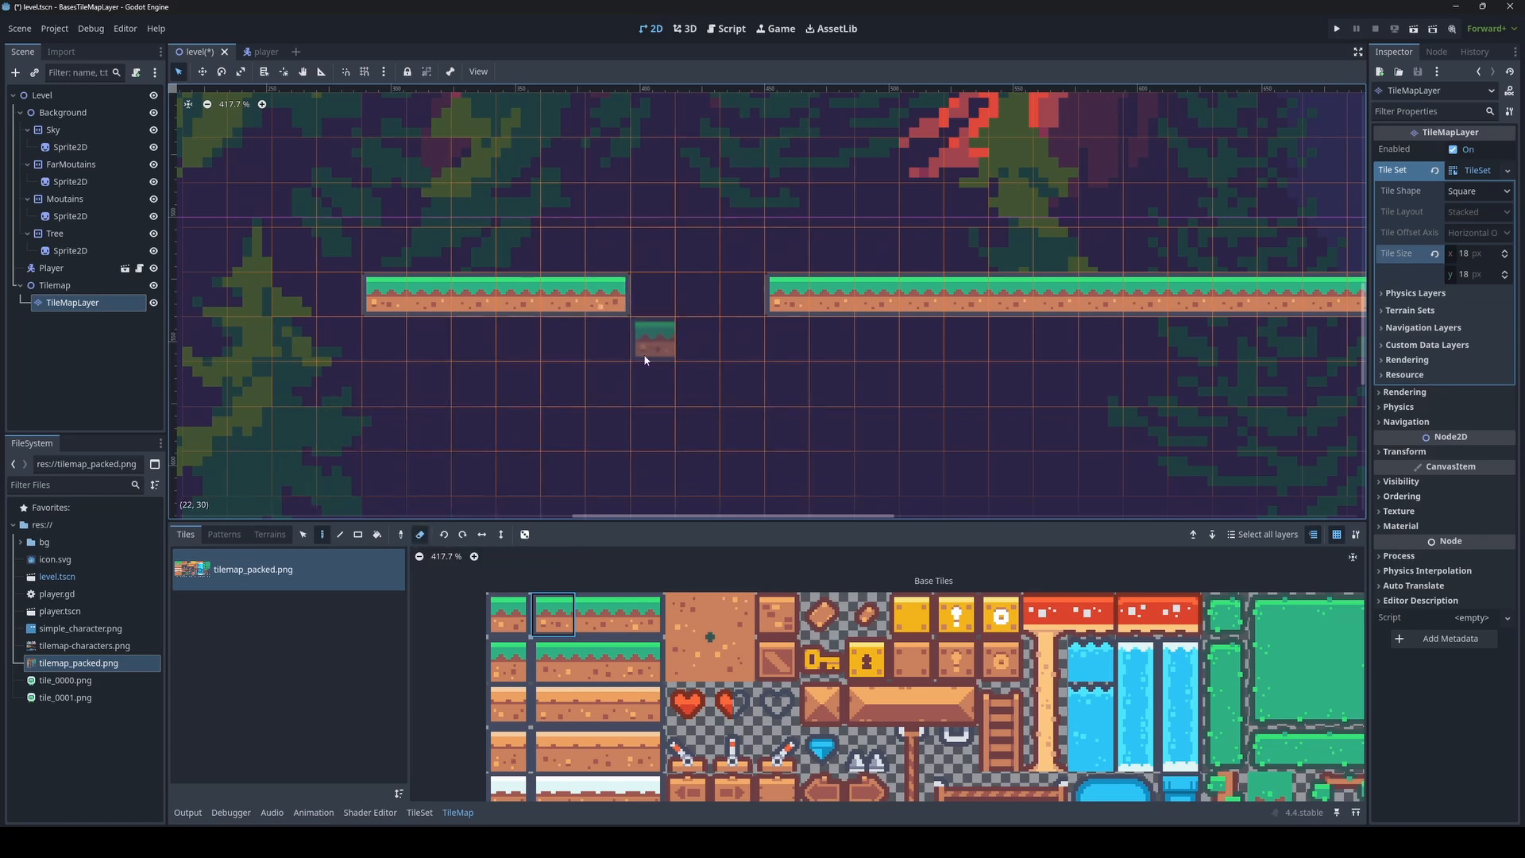
{"action": "left_click", "coordinate": [596, 288]}
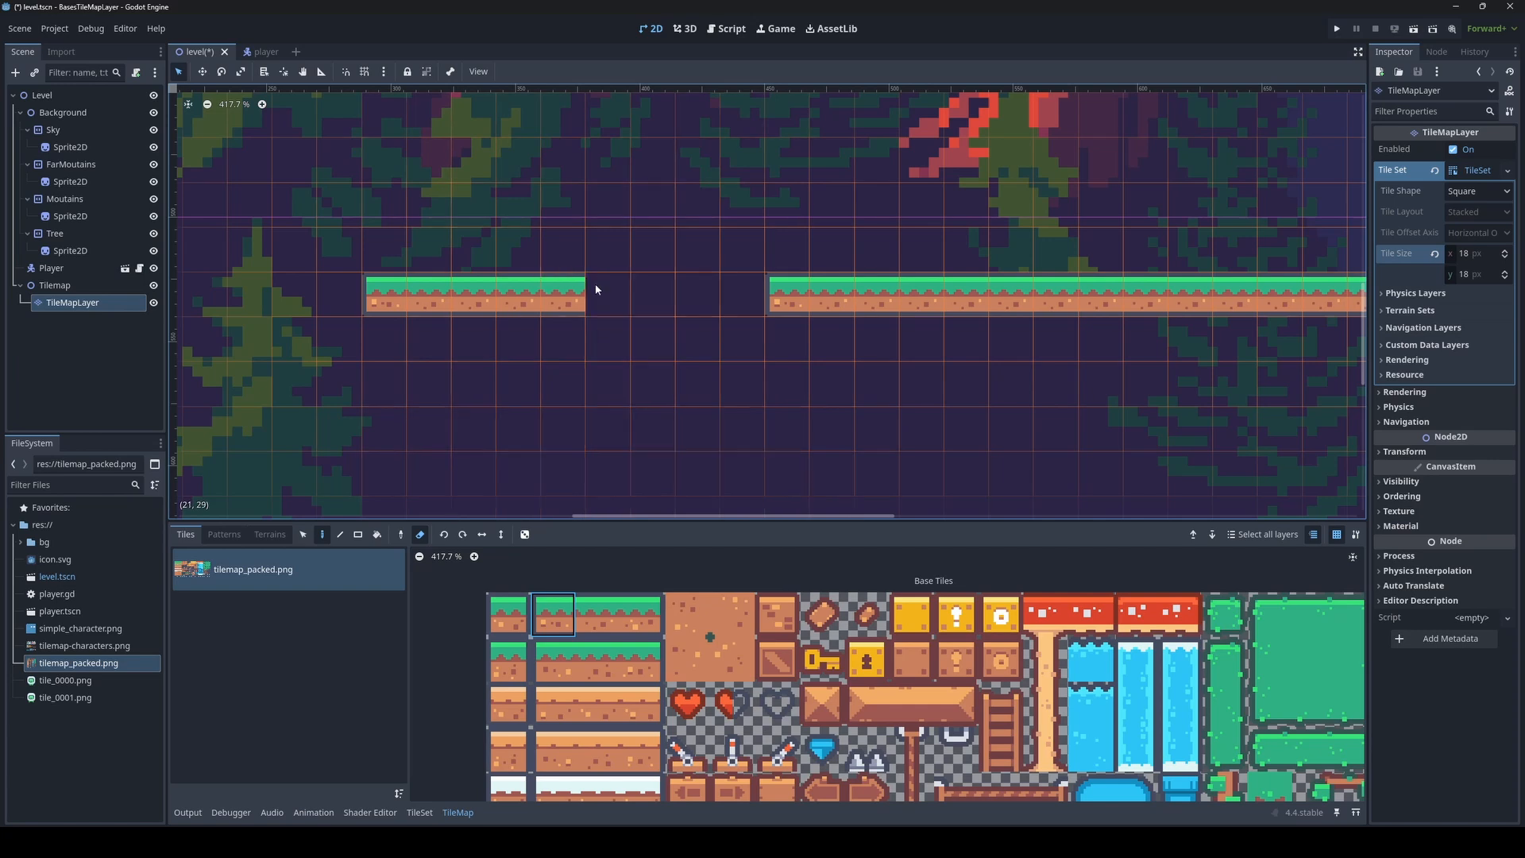
{"action": "left_click", "coordinate": [563, 295]}
{"action": "left_click", "coordinate": [512, 300]}
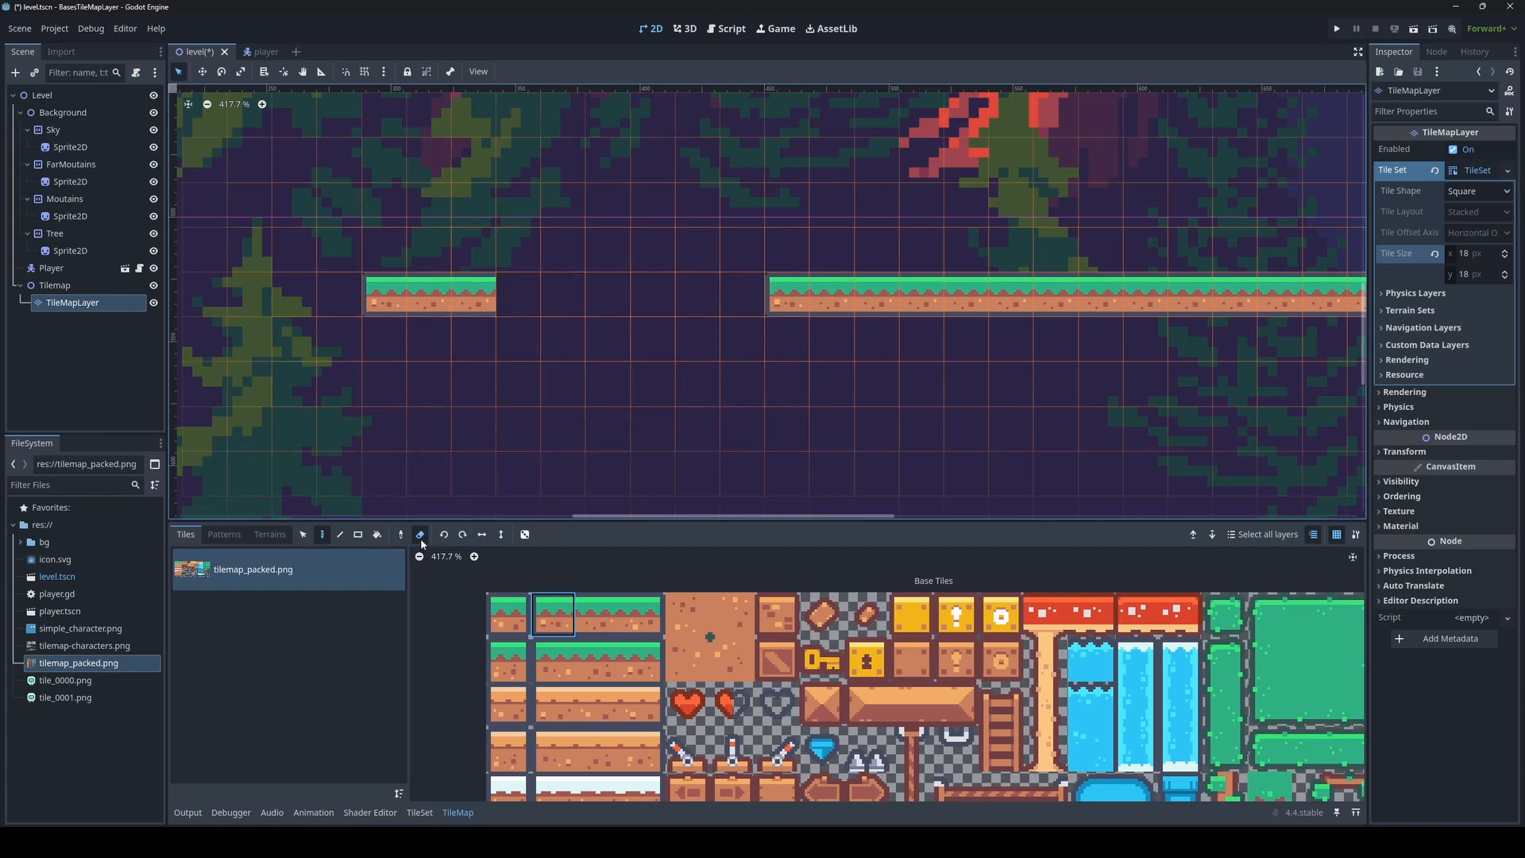
{"action": "mouse_move", "coordinate": [478, 292]}
{"action": "left_mouse_down"}
{"action": "mouse_move", "coordinate": [371, 311]}
{"action": "mouse_move", "coordinate": [326, 337]}
{"action": "left_mouse_up"}
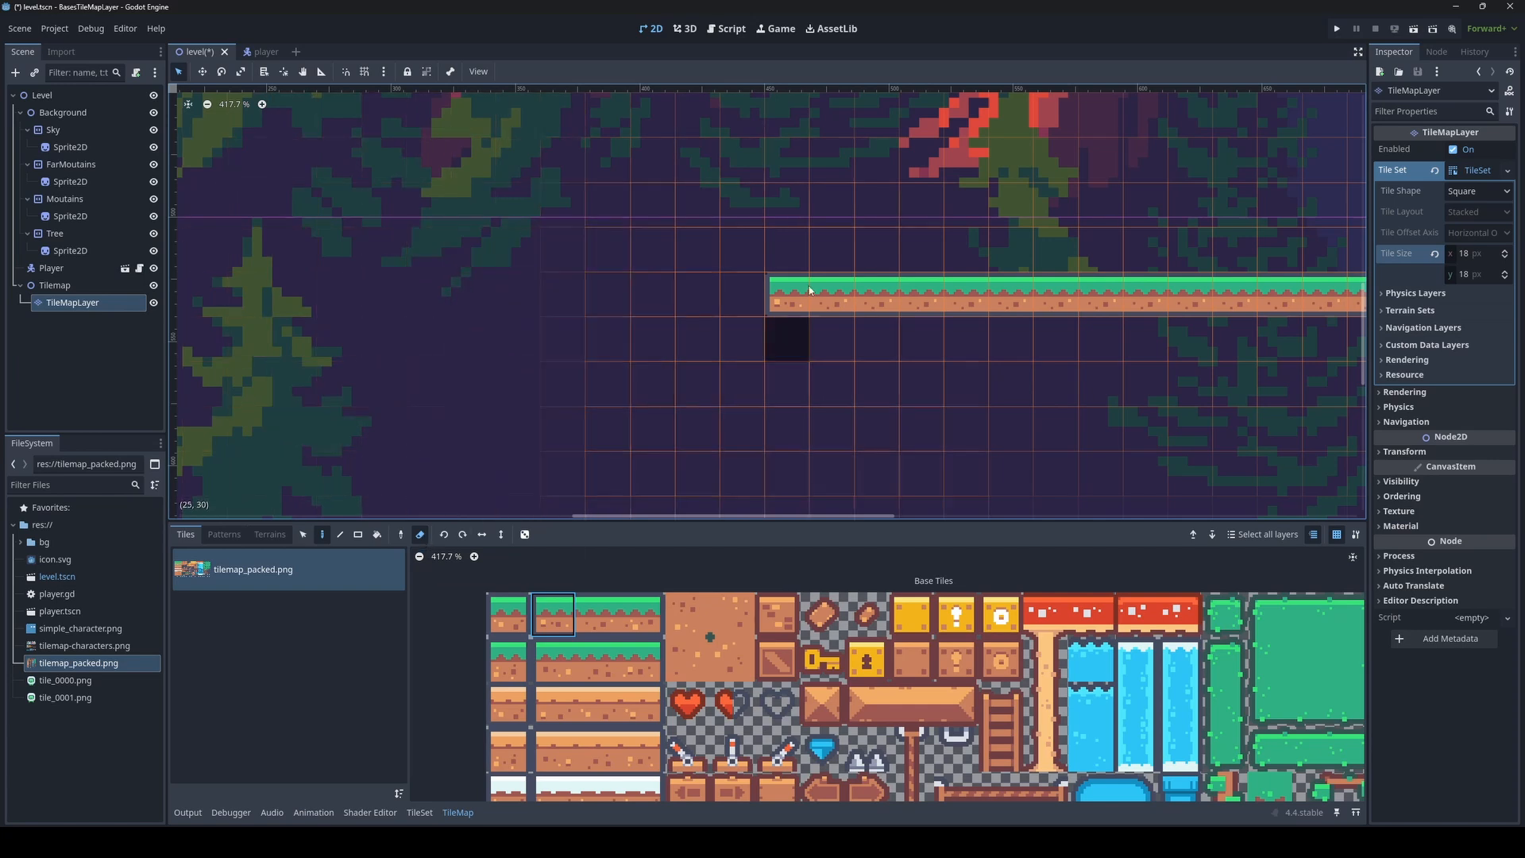
Erase the eight leftmost tiles of the longer grass platform under the player
{"action": "left_click_drag", "start_coordinate": [804, 291], "coordinate": [830, 299]}
{"action": "left_click", "coordinate": [425, 536]}
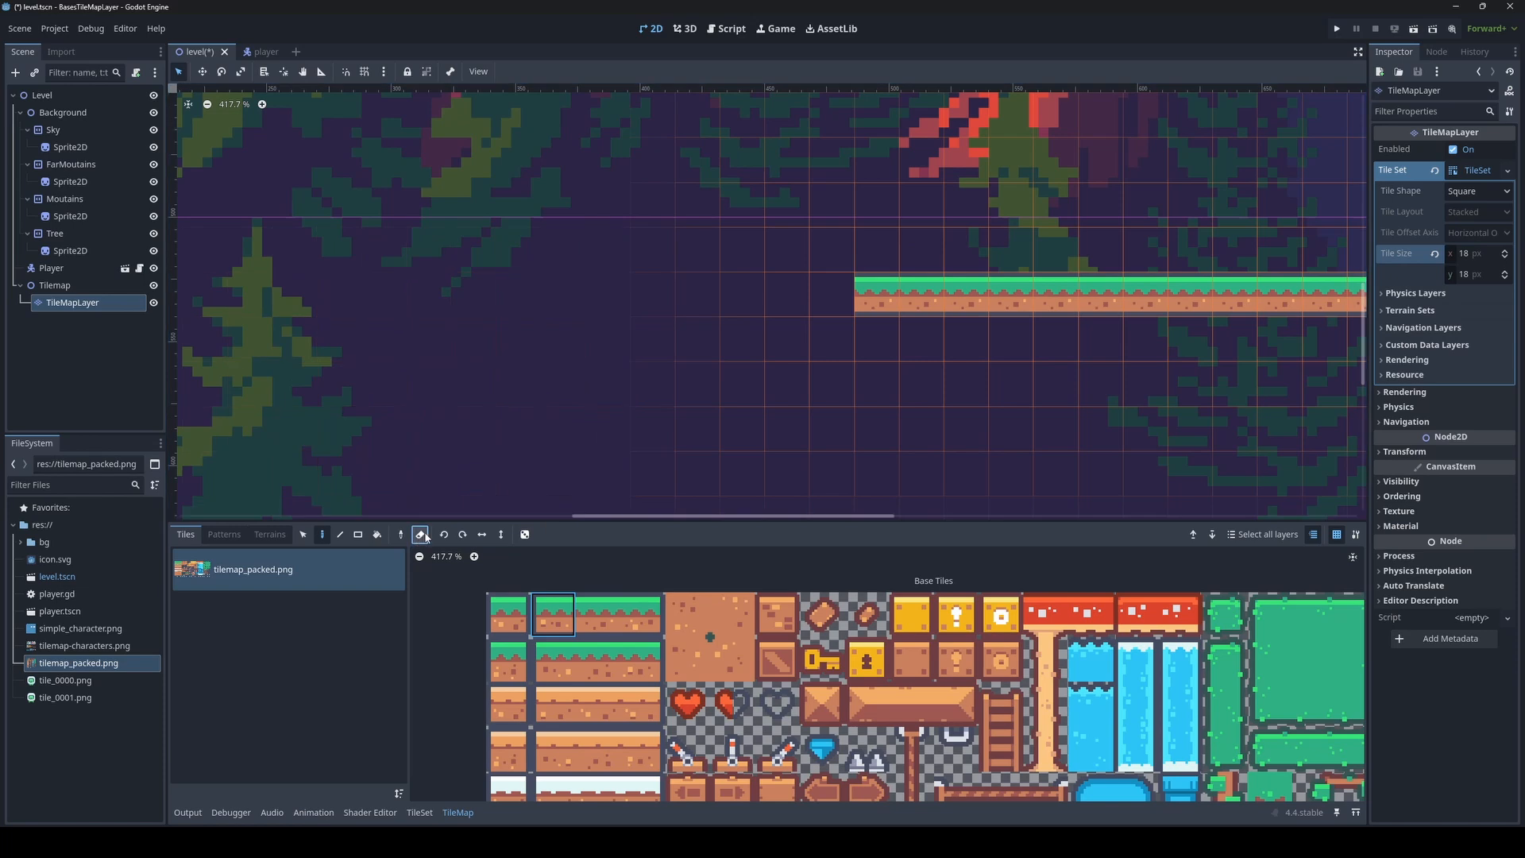
{"action": "mouse_move", "coordinate": [886, 299]}
{"action": "right_mouse_down"}
{"action": "mouse_move", "coordinate": [779, 286]}
{"action": "mouse_move", "coordinate": [1091, 309]}
{"action": "right_mouse_up"}
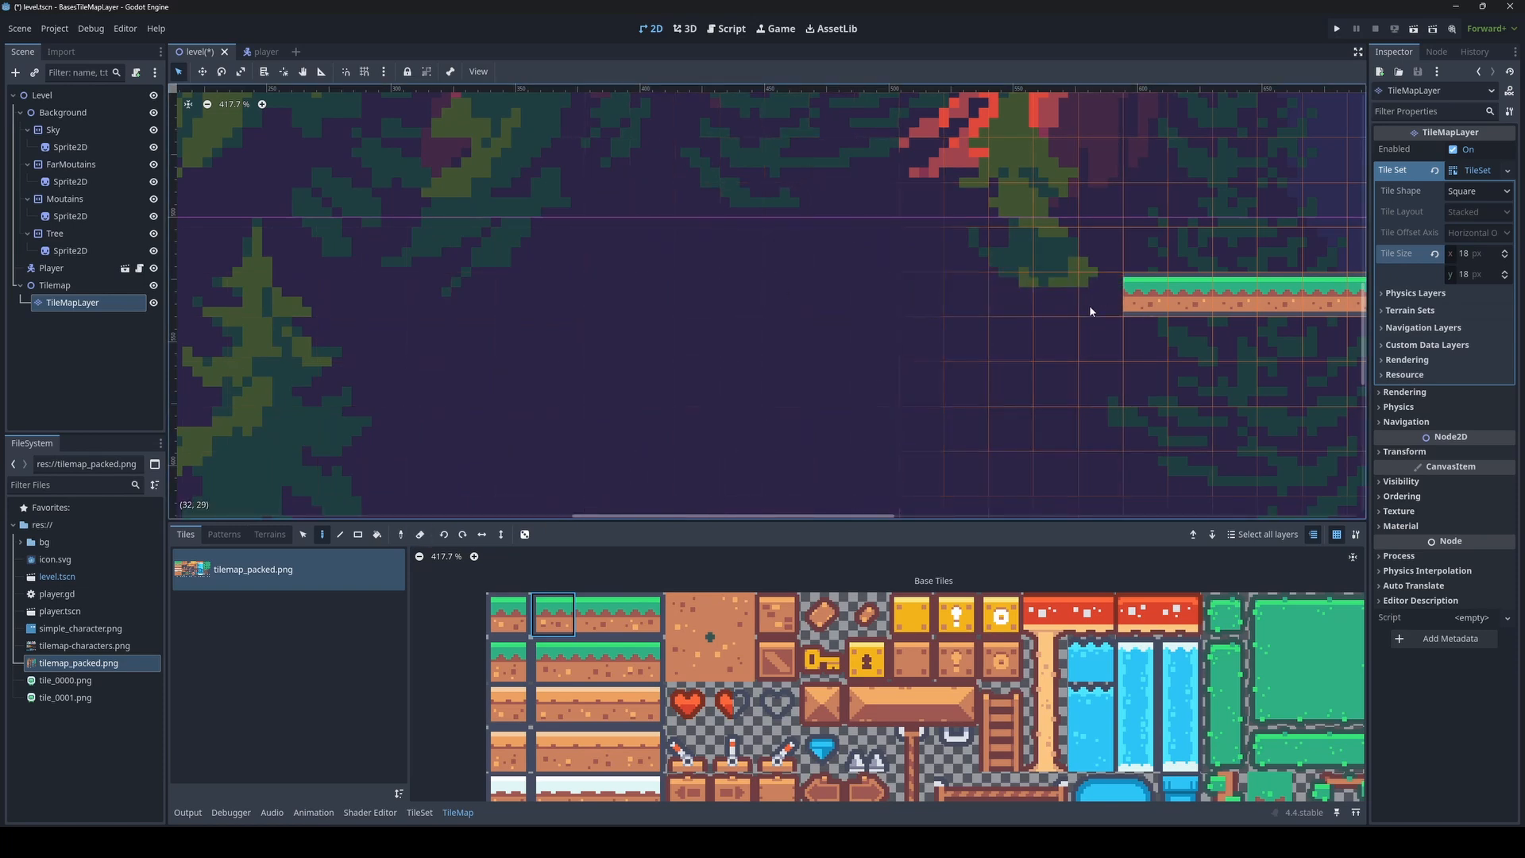
Extend the remaining platform to the left with eight middle grass tiles and close it with a left-end grass tile
{"action": "middle_click_drag", "start_coordinate": [966, 389], "coordinate": [824, 391]}
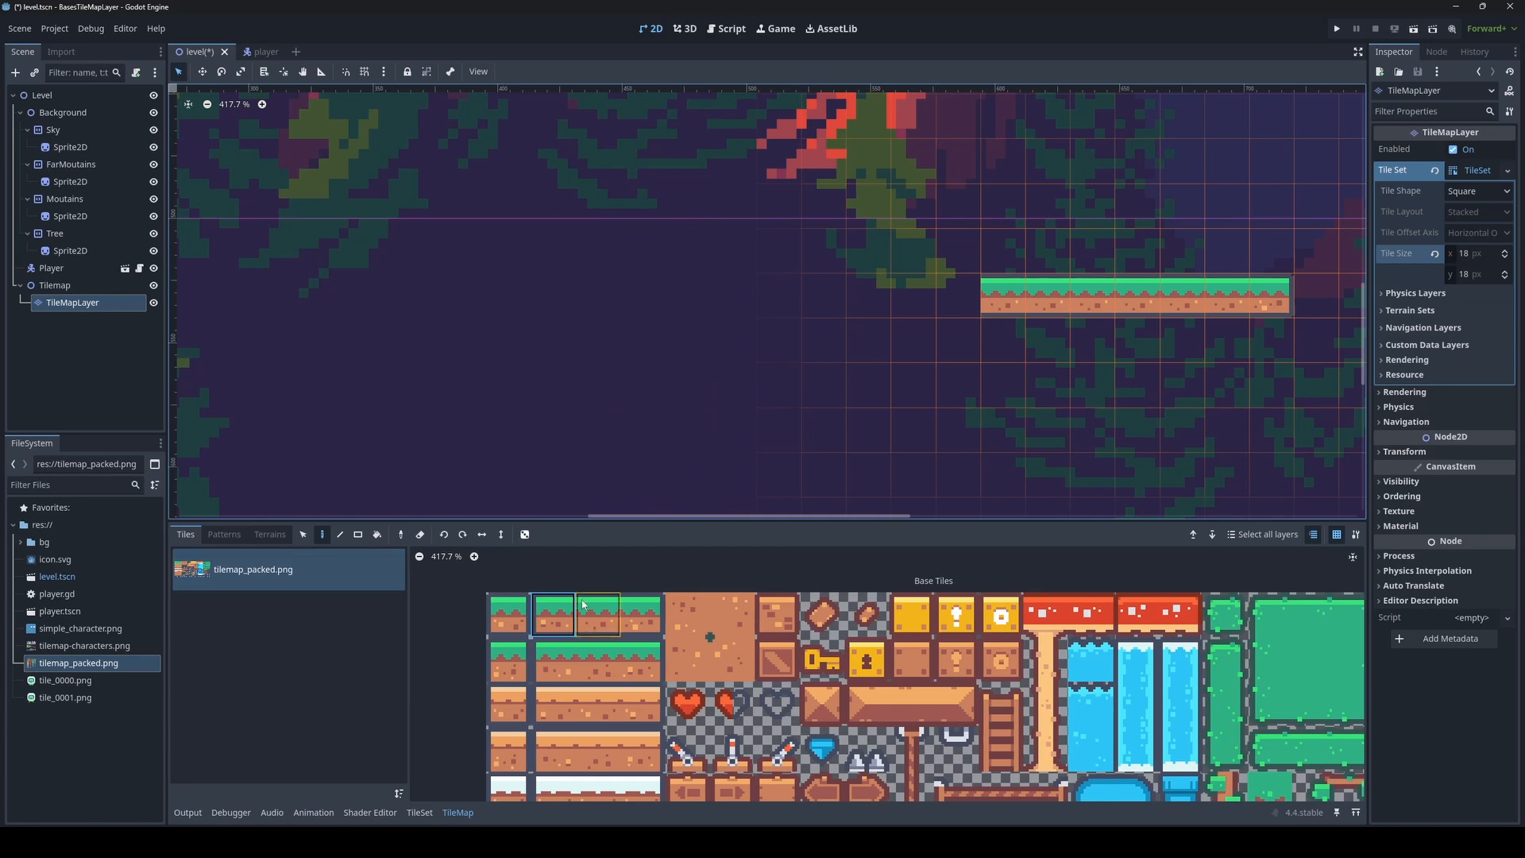
{"action": "left_click", "coordinate": [600, 615]}
{"action": "left_click_drag", "start_coordinate": [966, 293], "coordinate": [635, 301]}
{"action": "left_click", "coordinate": [726, 305]}
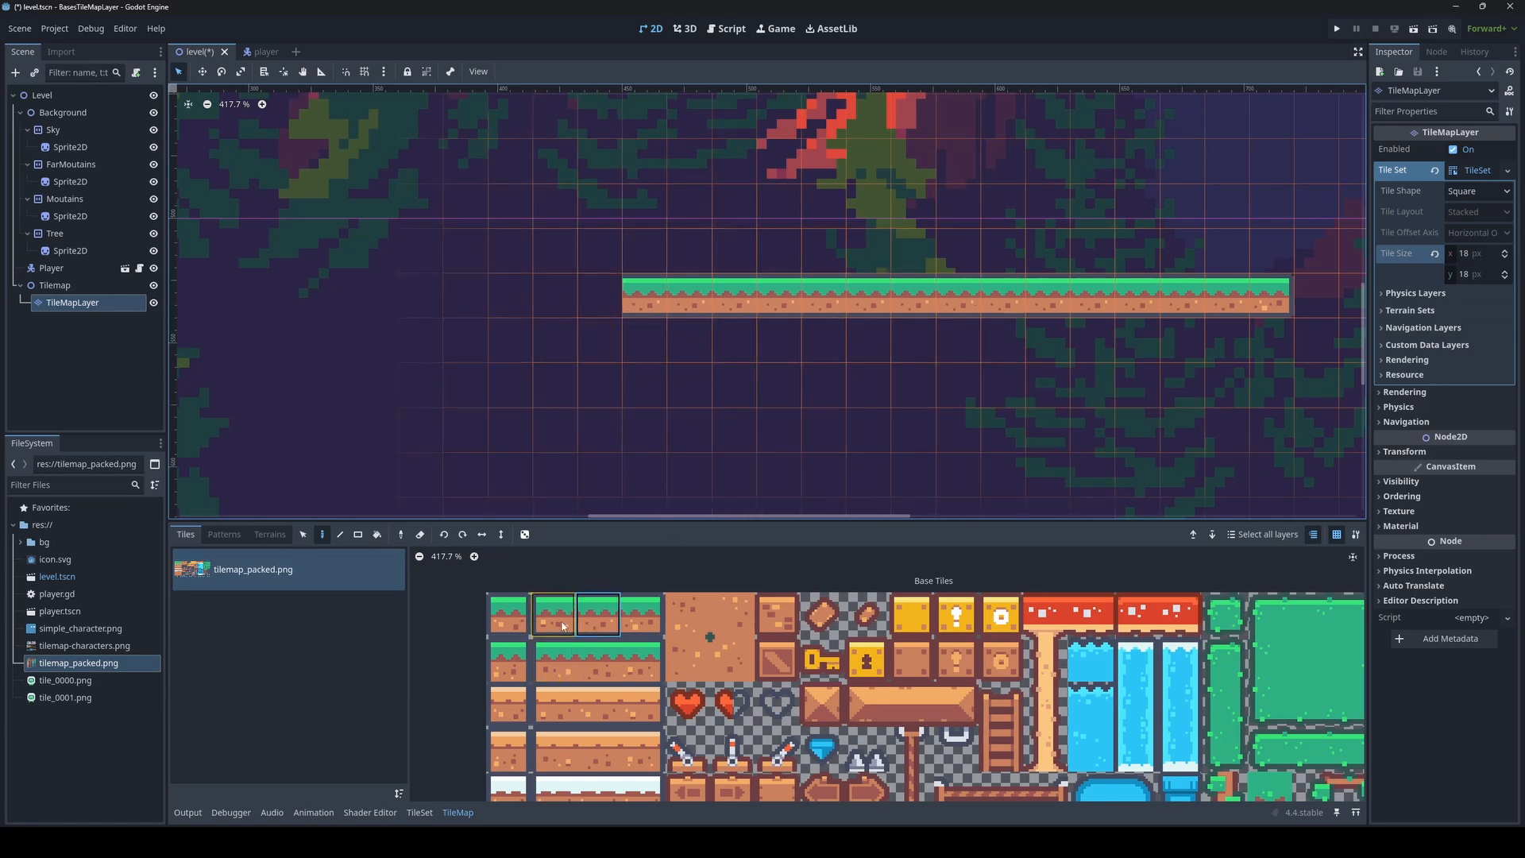
{"action": "left_click", "coordinate": [554, 615]}
{"action": "left_click", "coordinate": [602, 299]}
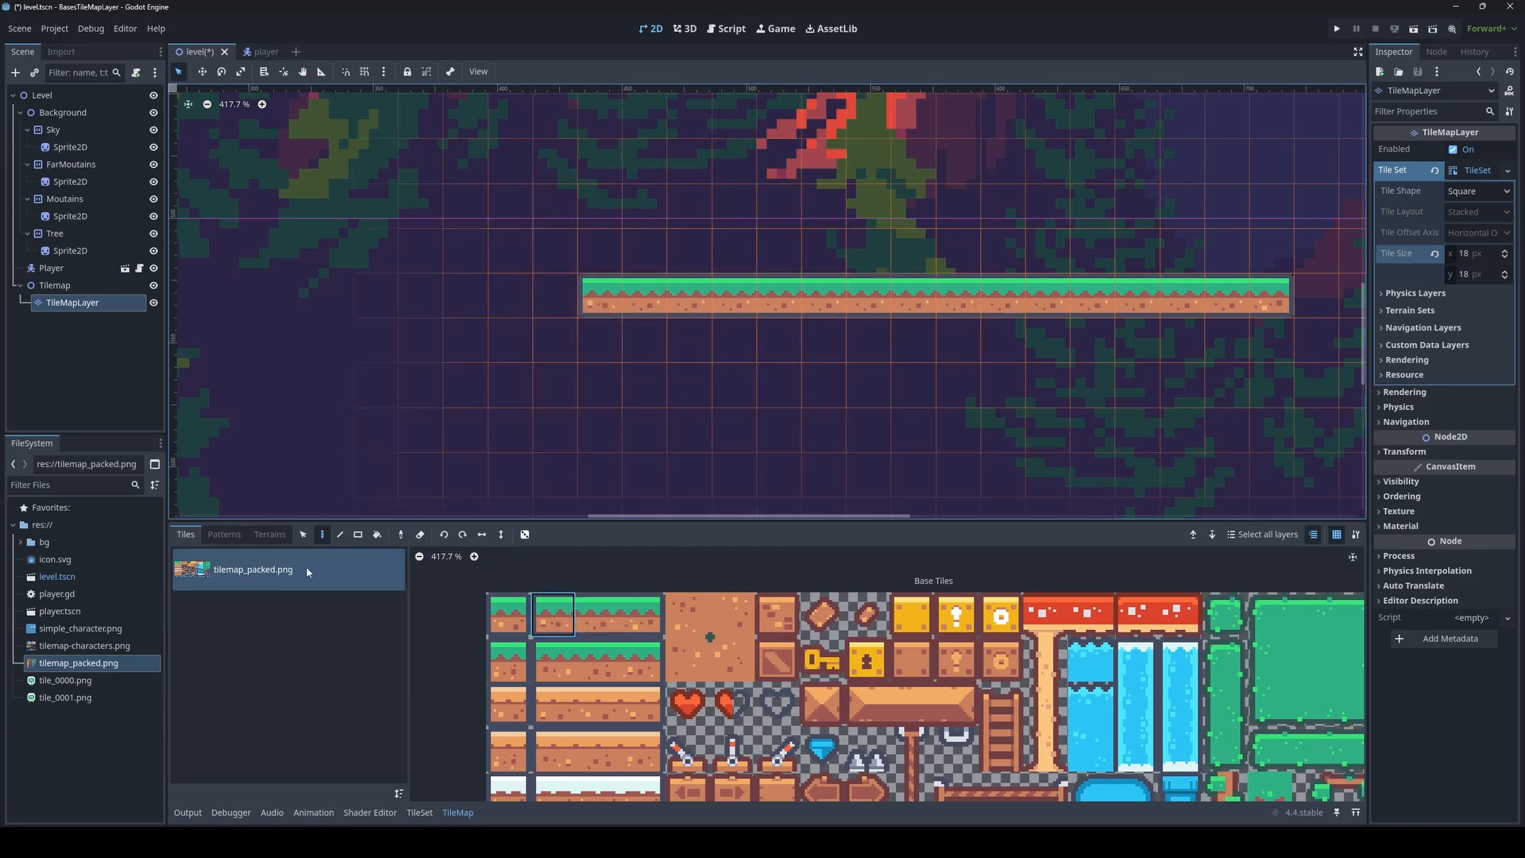
Draw a stepped diagonal of 13 left-end grass tiles across three rows below the platform with the Line tool
{"action": "left_click", "coordinate": [339, 537]}
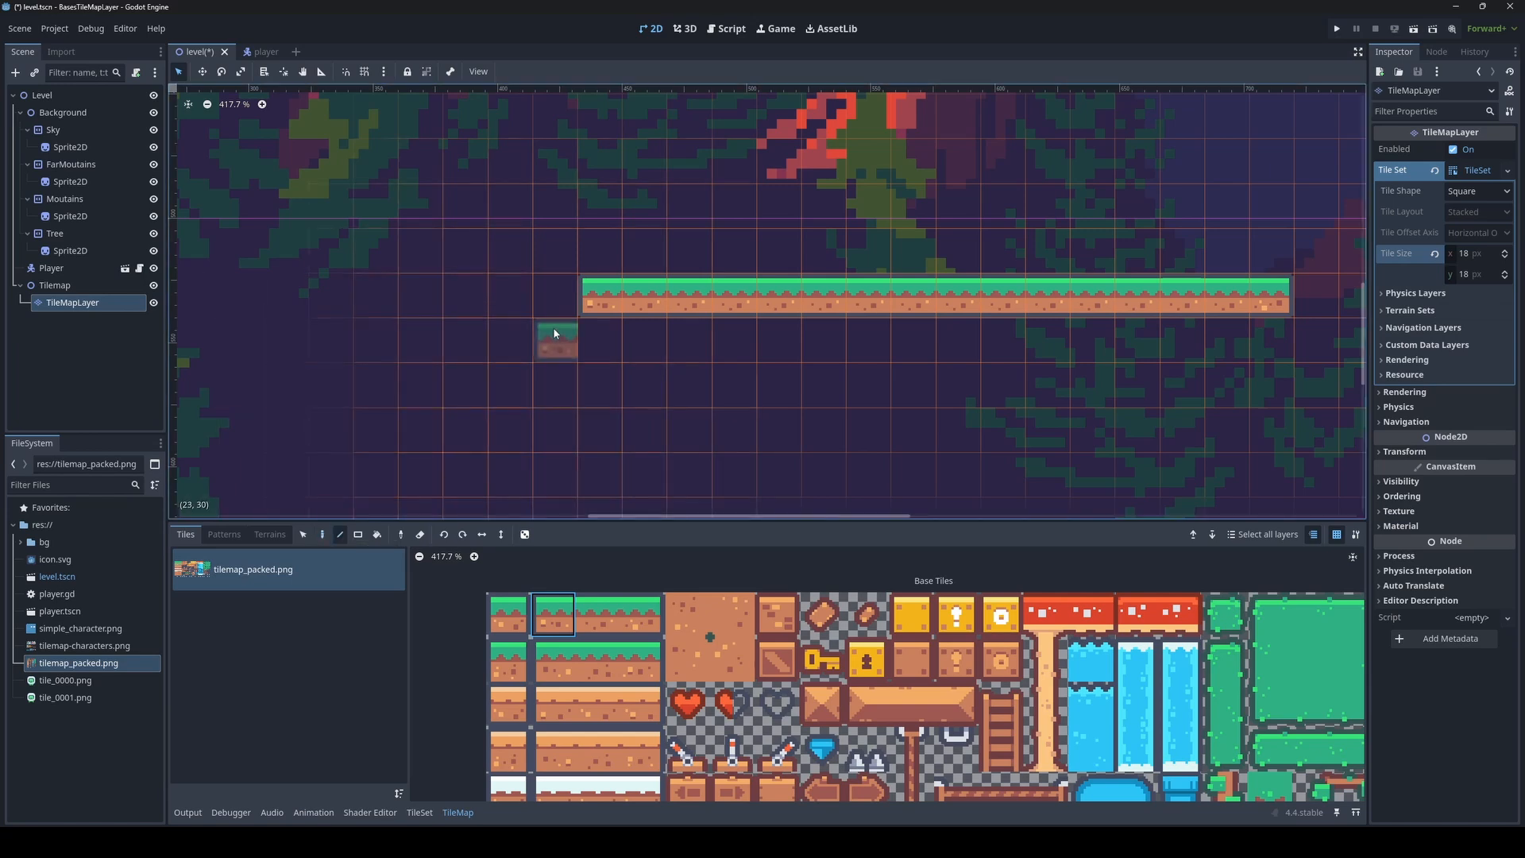
{"action": "left_click_drag", "start_coordinate": [476, 389], "coordinate": [999, 492]}
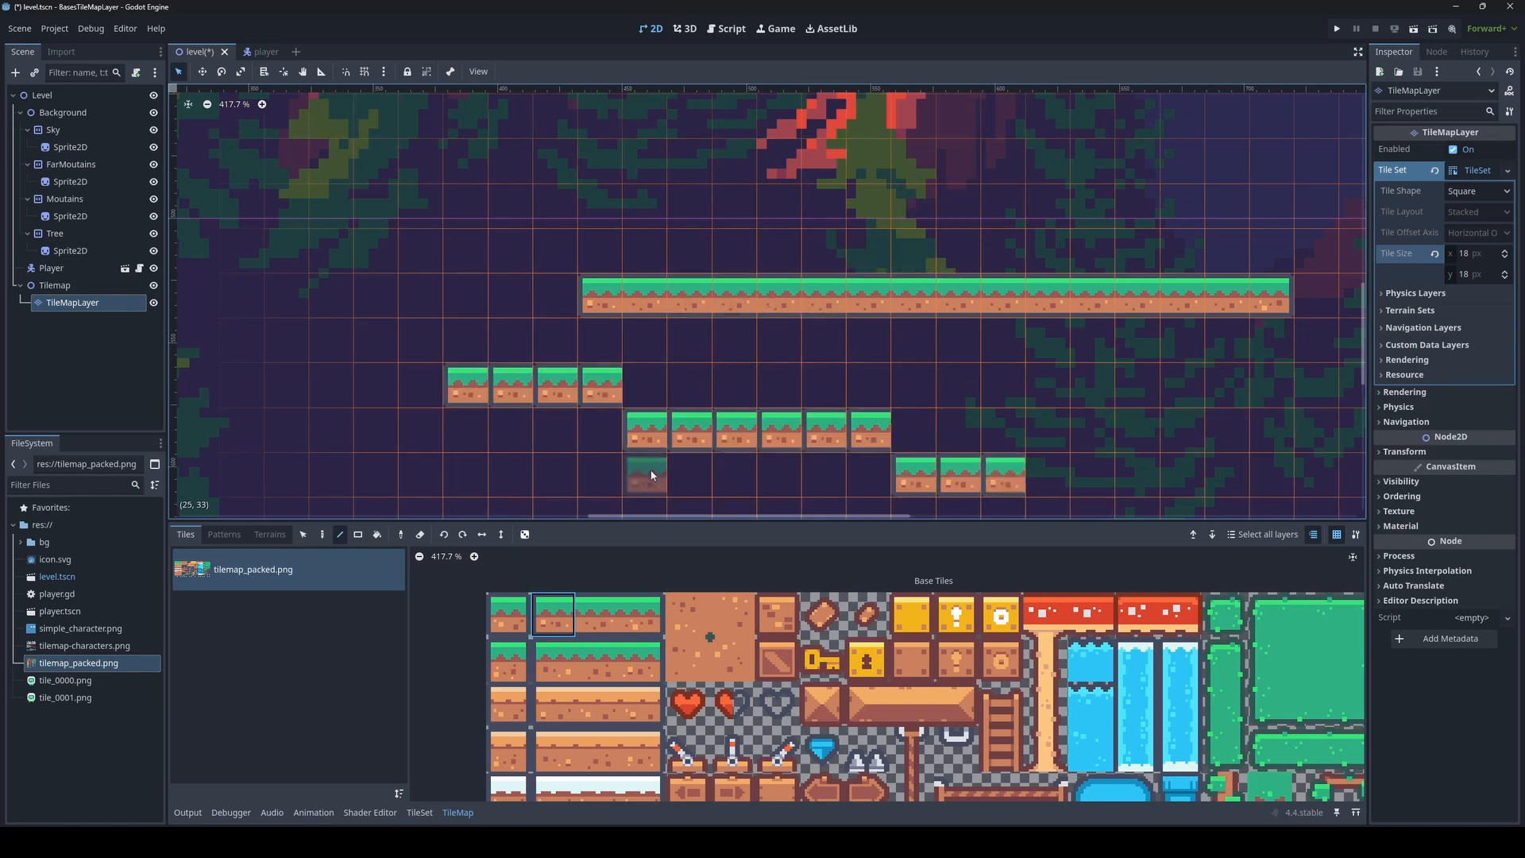
Redraw the stepped diagonal over its 13 tiles with middle grass tiles using the Line tool
{"action": "scroll", "coordinate": [584, 475], "scroll_direction": "down", "scroll_amount": 2}
{"action": "left_click", "coordinate": [585, 614]}
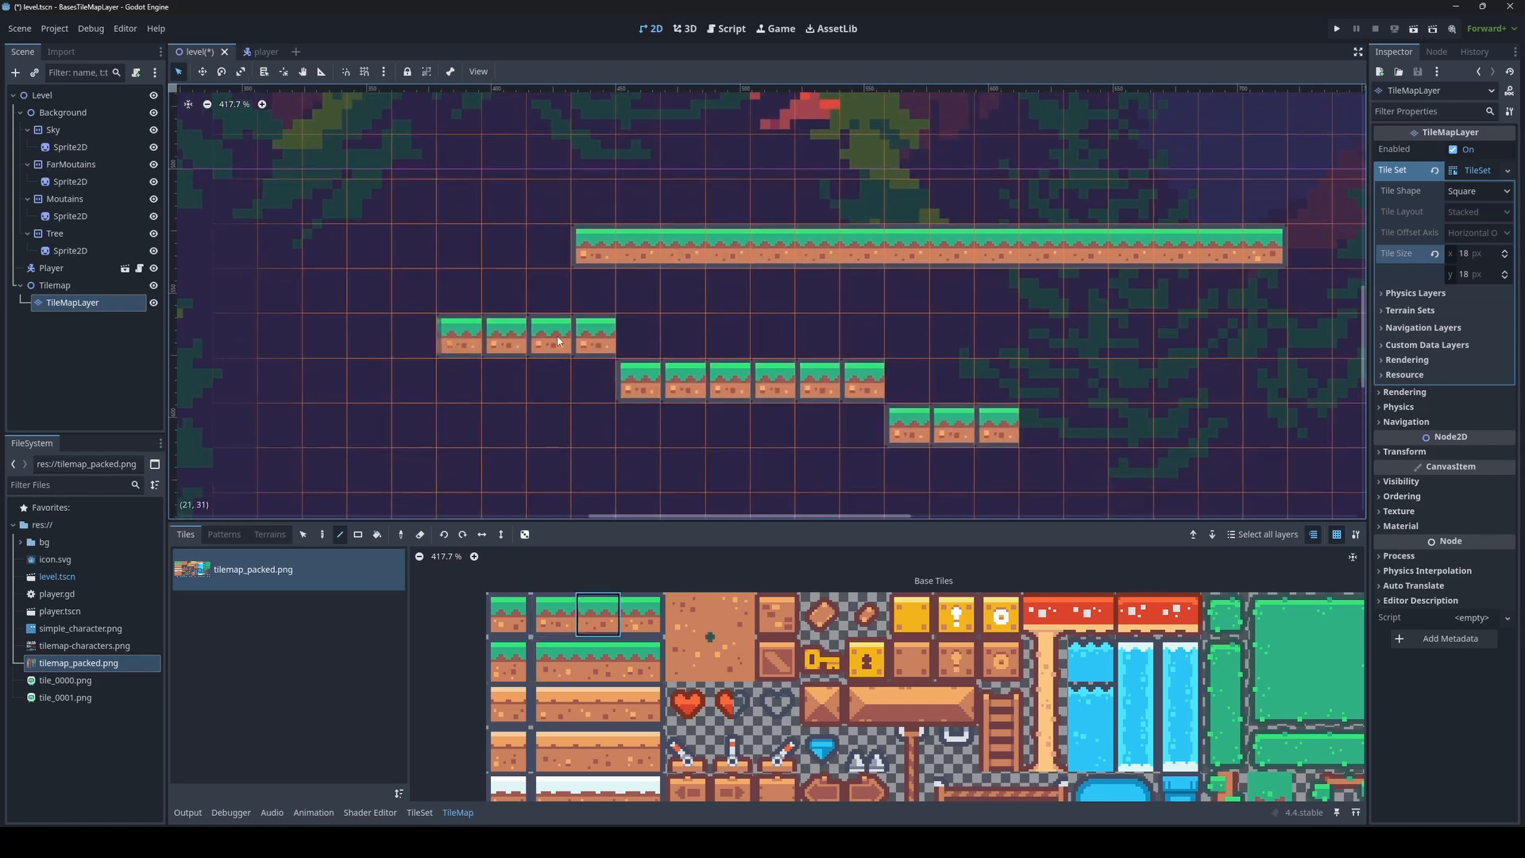
{"action": "left_click_drag", "start_coordinate": [988, 428], "coordinate": [988, 430]}
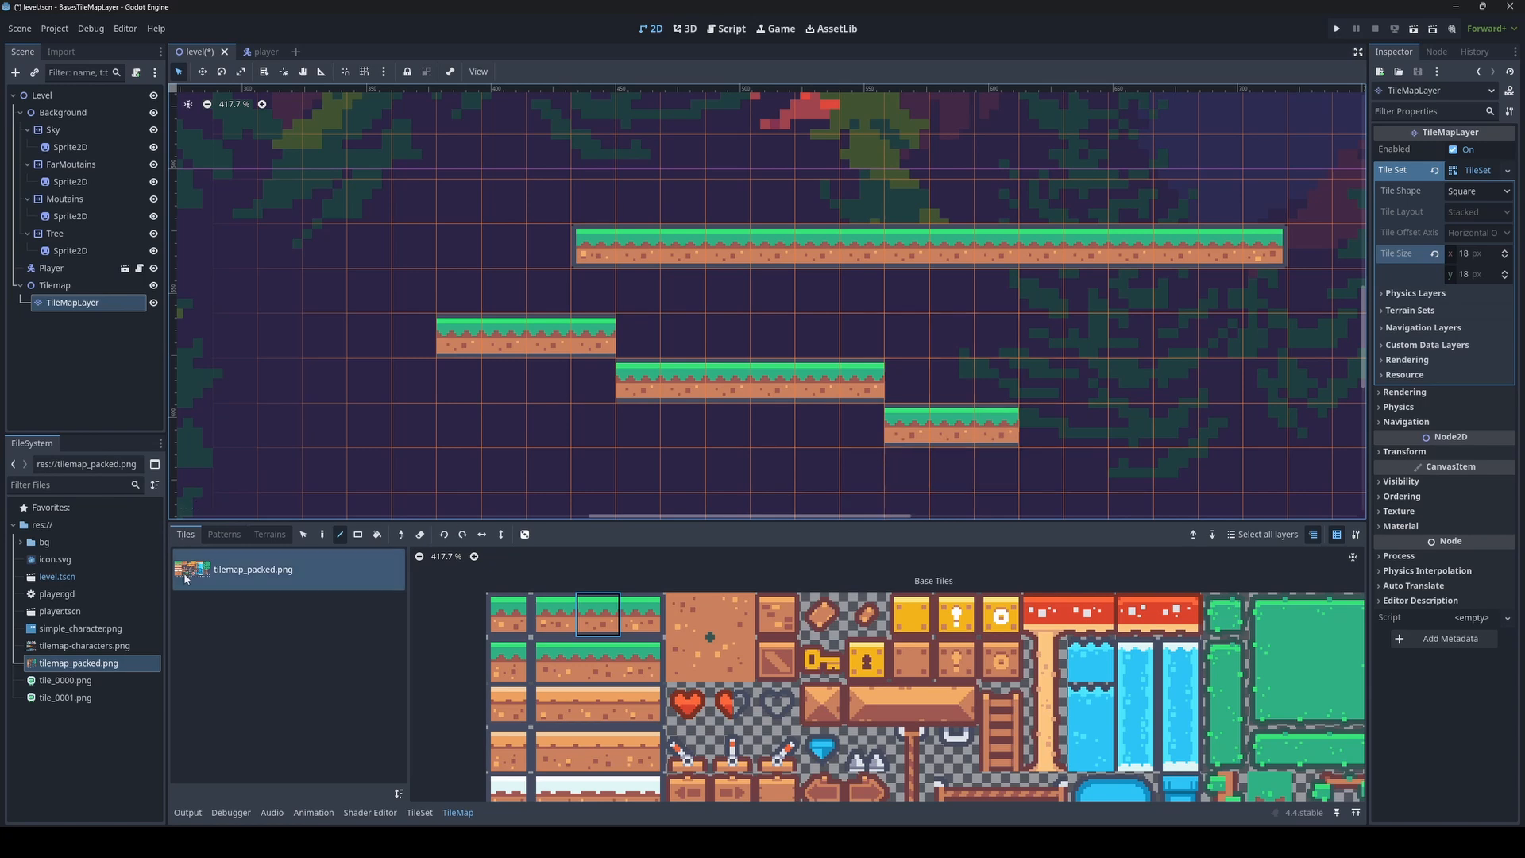
Paint a block of middle grass tiles, 11 wide and 7 high, beside the stepped platforms with the Rect tool
{"action": "left_click", "coordinate": [363, 536]}
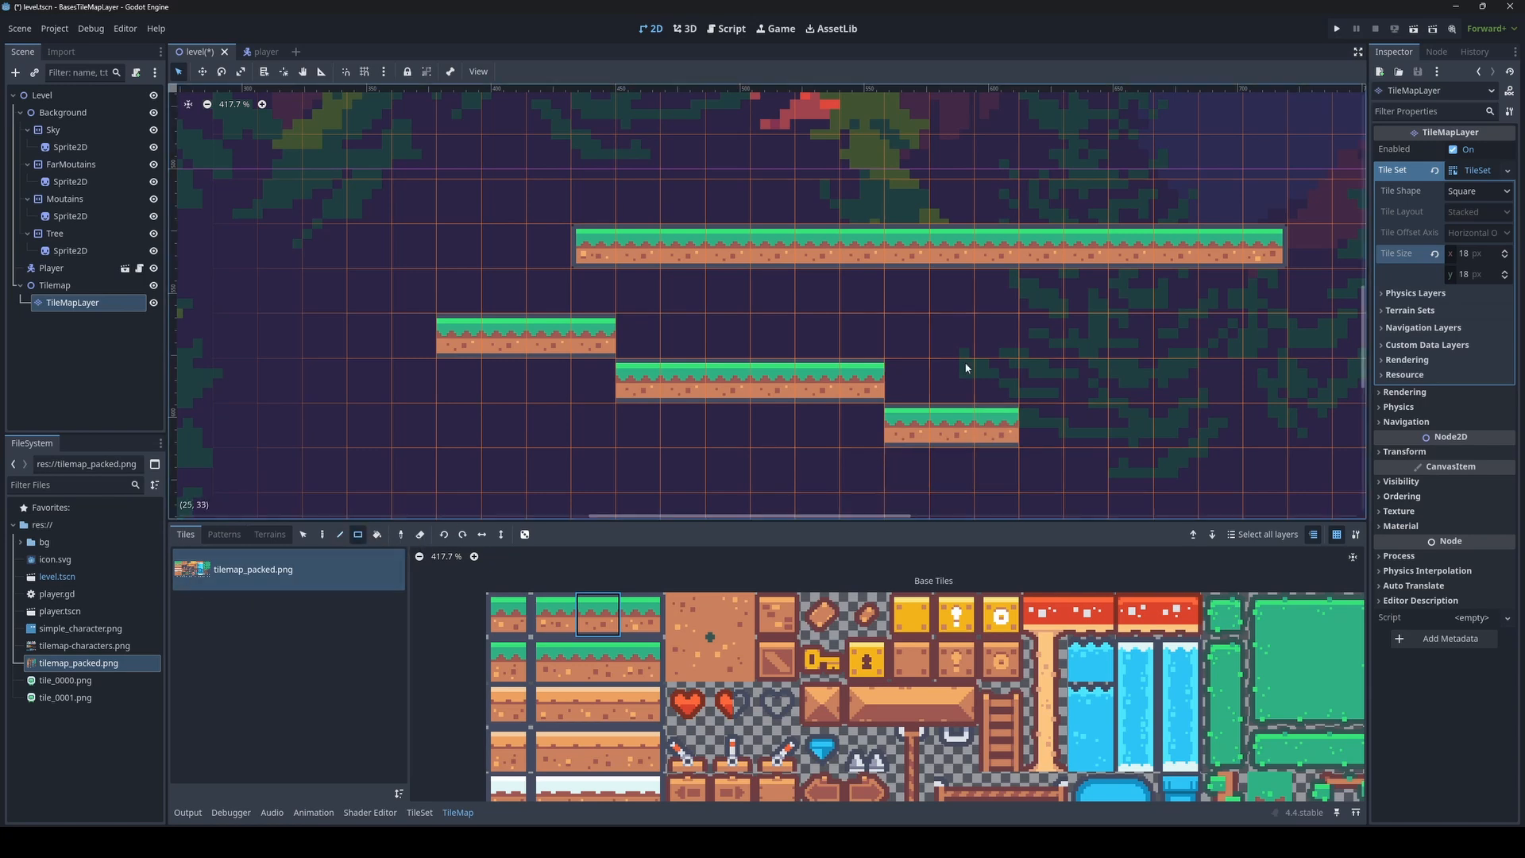
{"action": "scroll", "coordinate": [937, 338], "scroll_direction": "down", "scroll_amount": 3}
{"action": "middle_click_drag", "start_coordinate": [918, 311], "coordinate": [496, 170]}
{"action": "left_click_drag", "start_coordinate": [816, 320], "coordinate": [1002, 421]}
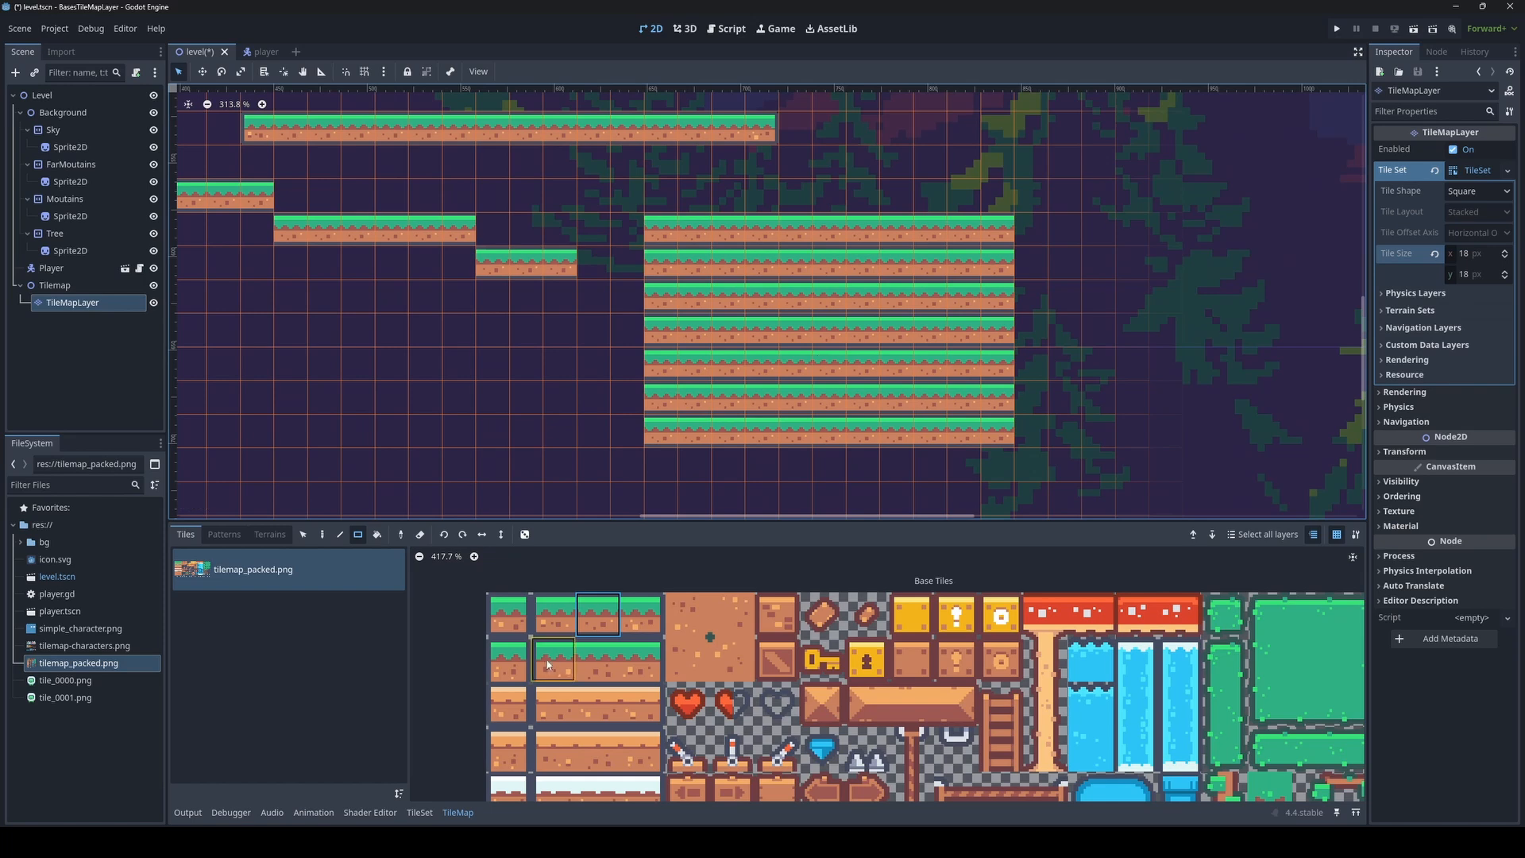
Paint over the whole grass block with middle sand tiles using the Rect tool
{"action": "left_click", "coordinate": [609, 698]}
{"action": "left_click_drag", "start_coordinate": [648, 220], "coordinate": [1003, 443]}
{"action": "scroll", "coordinate": [897, 480], "scroll_direction": "down", "scroll_amount": 1}
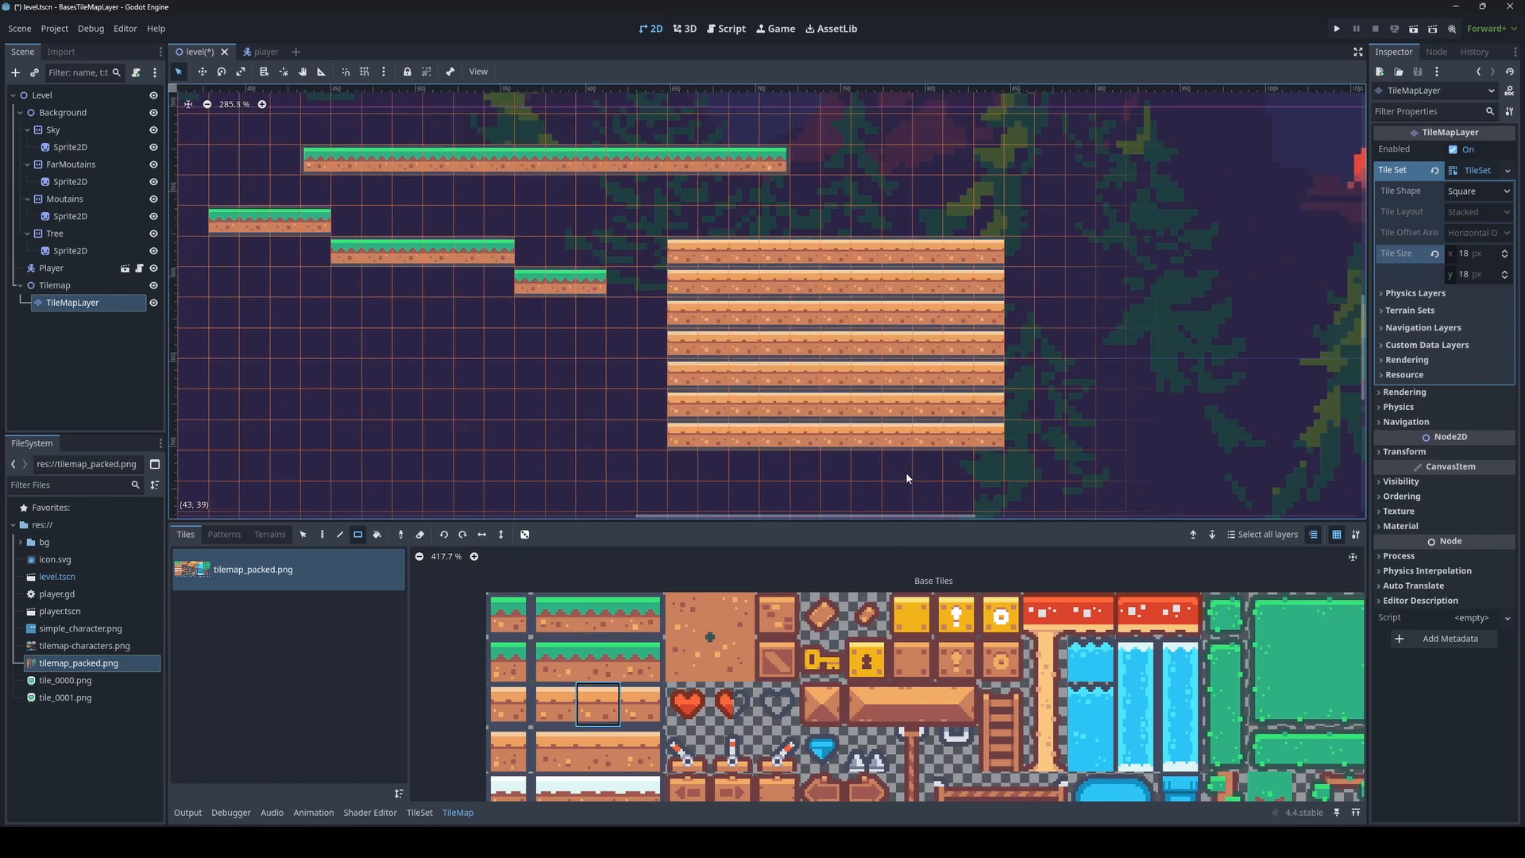
Paint three rectangles of middle waterfall tiles over the sand block, the last one extending past its lower right corner
{"action": "scroll", "coordinate": [788, 322], "scroll_direction": "up", "scroll_amount": 6}
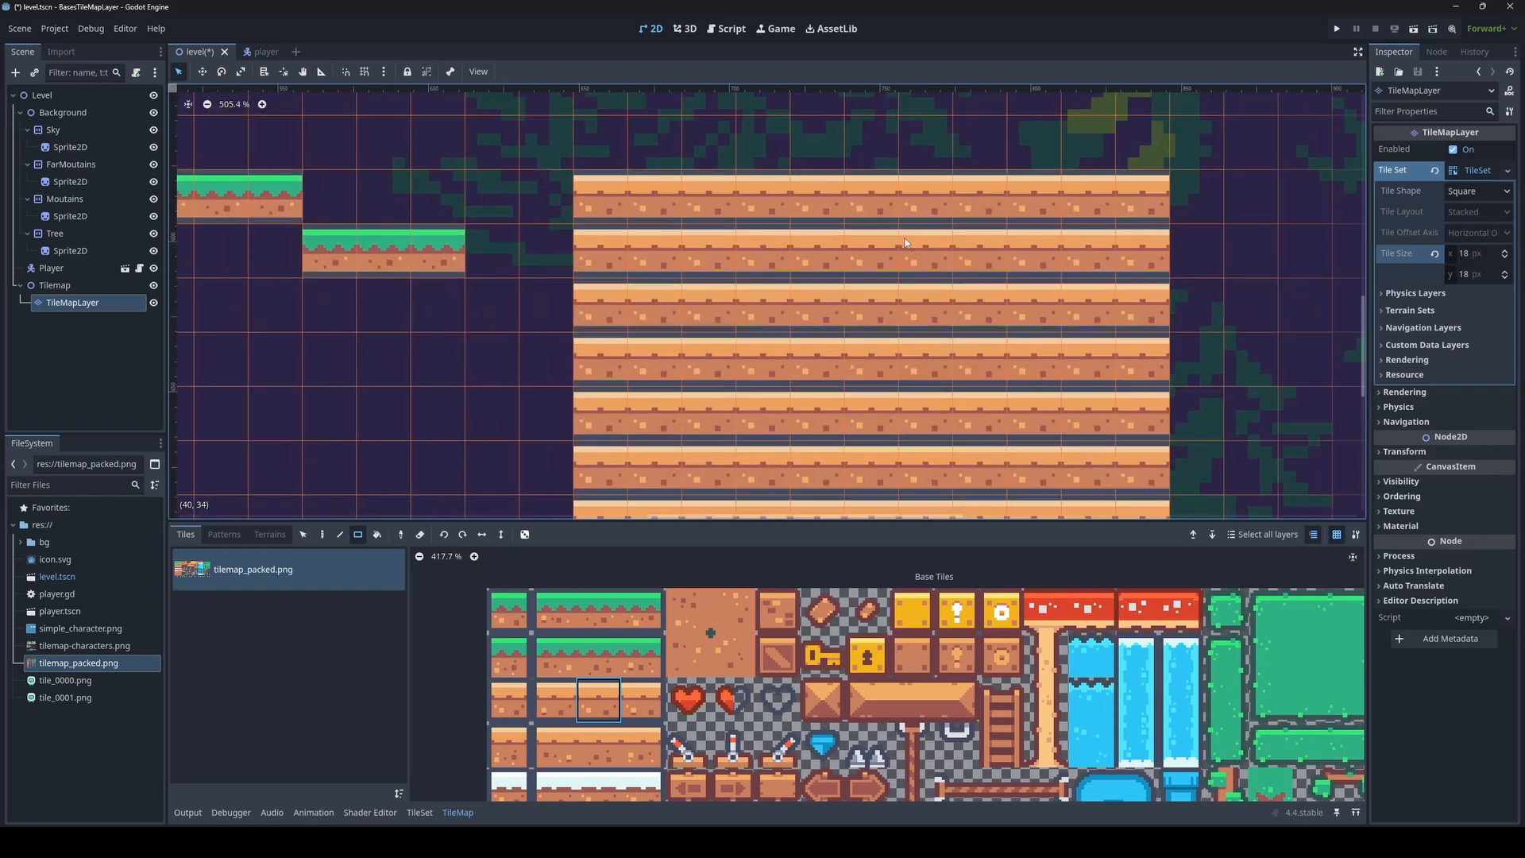
{"action": "scroll", "coordinate": [191, 310], "scroll_direction": "down", "scroll_amount": 2}
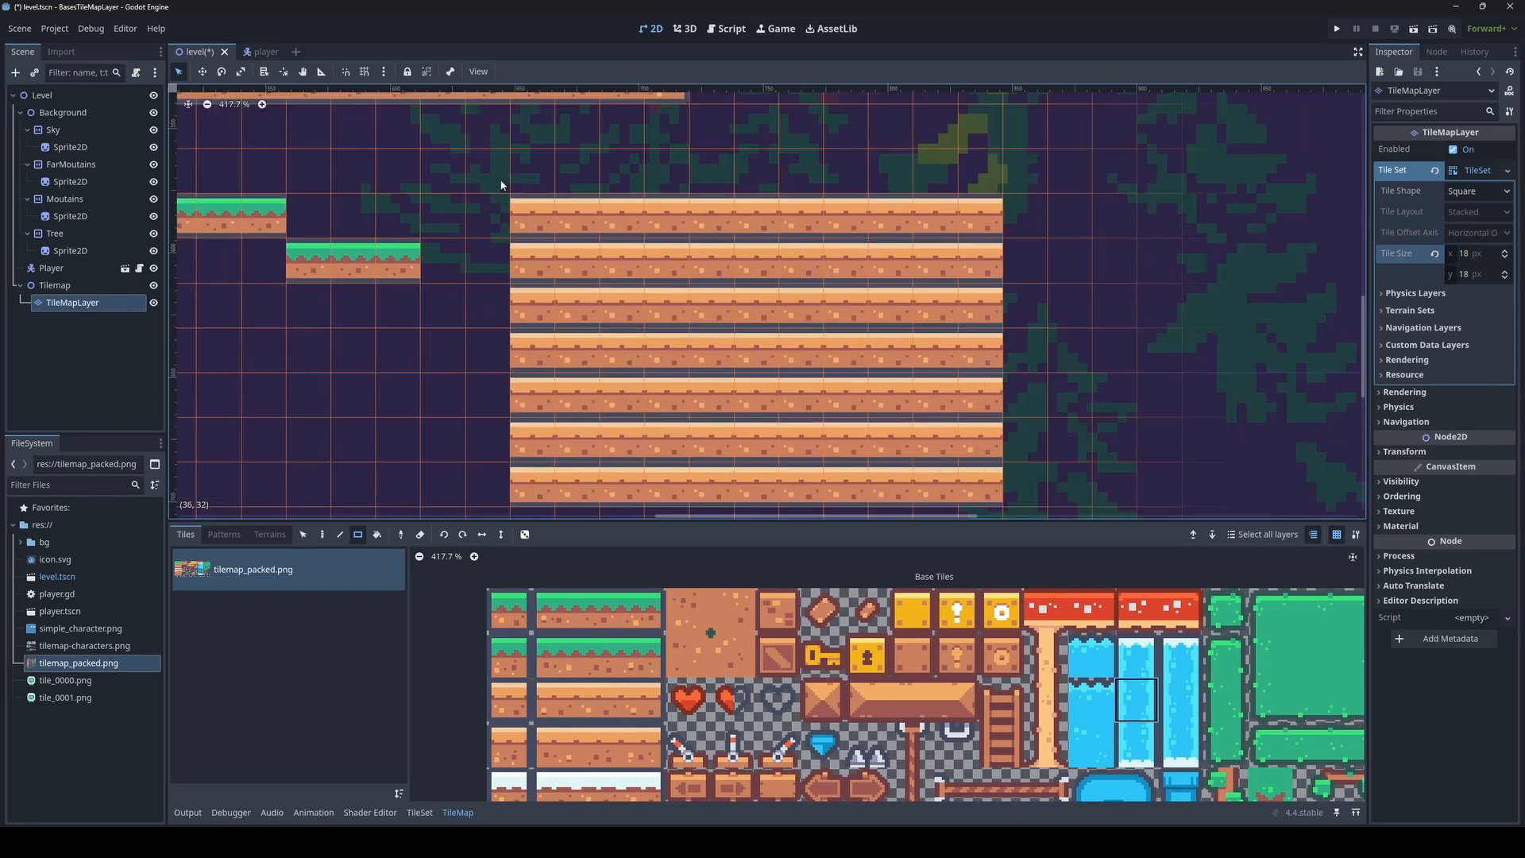
{"action": "left_click_drag", "start_coordinate": [532, 222], "coordinate": [937, 309]}
{"action": "mouse_move", "coordinate": [710, 393]}
{"action": "left_mouse_down"}
{"action": "mouse_move", "coordinate": [762, 397]}
{"action": "mouse_move", "coordinate": [937, 501]}
{"action": "left_mouse_up"}
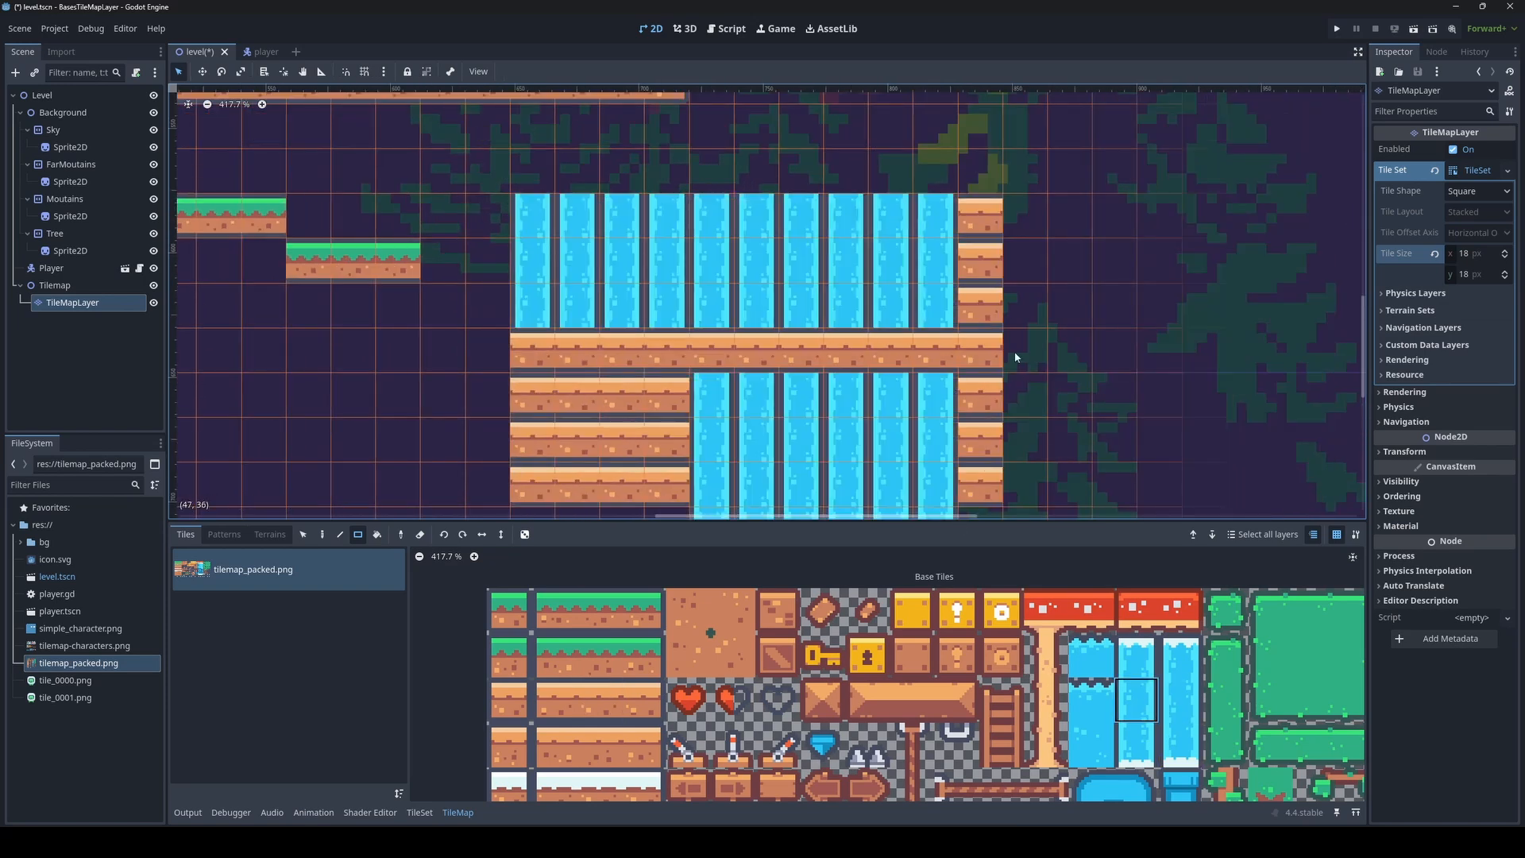
{"action": "left_click_drag", "start_coordinate": [978, 304], "coordinate": [1176, 514]}
{"action": "scroll", "coordinate": [776, 477], "scroll_direction": "down", "scroll_amount": 3}
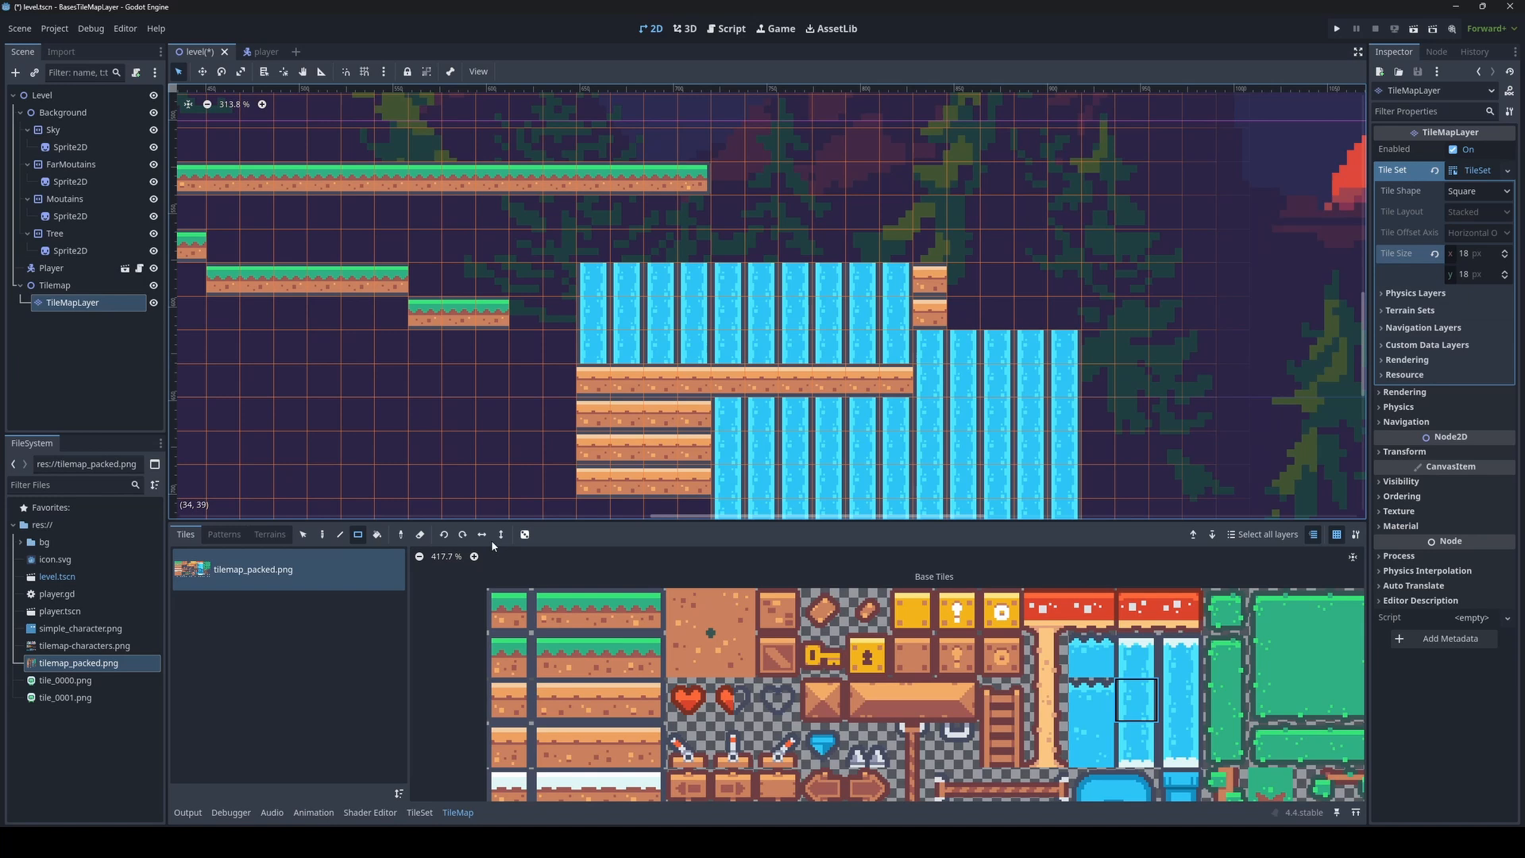
Erase a rectangular area from the middle of the sand and waterfall tiles, plus a diagonal line across the right waterfall columns
{"action": "left_click", "coordinate": [420, 536]}
{"action": "left_click_drag", "start_coordinate": [649, 280], "coordinate": [1003, 495]}
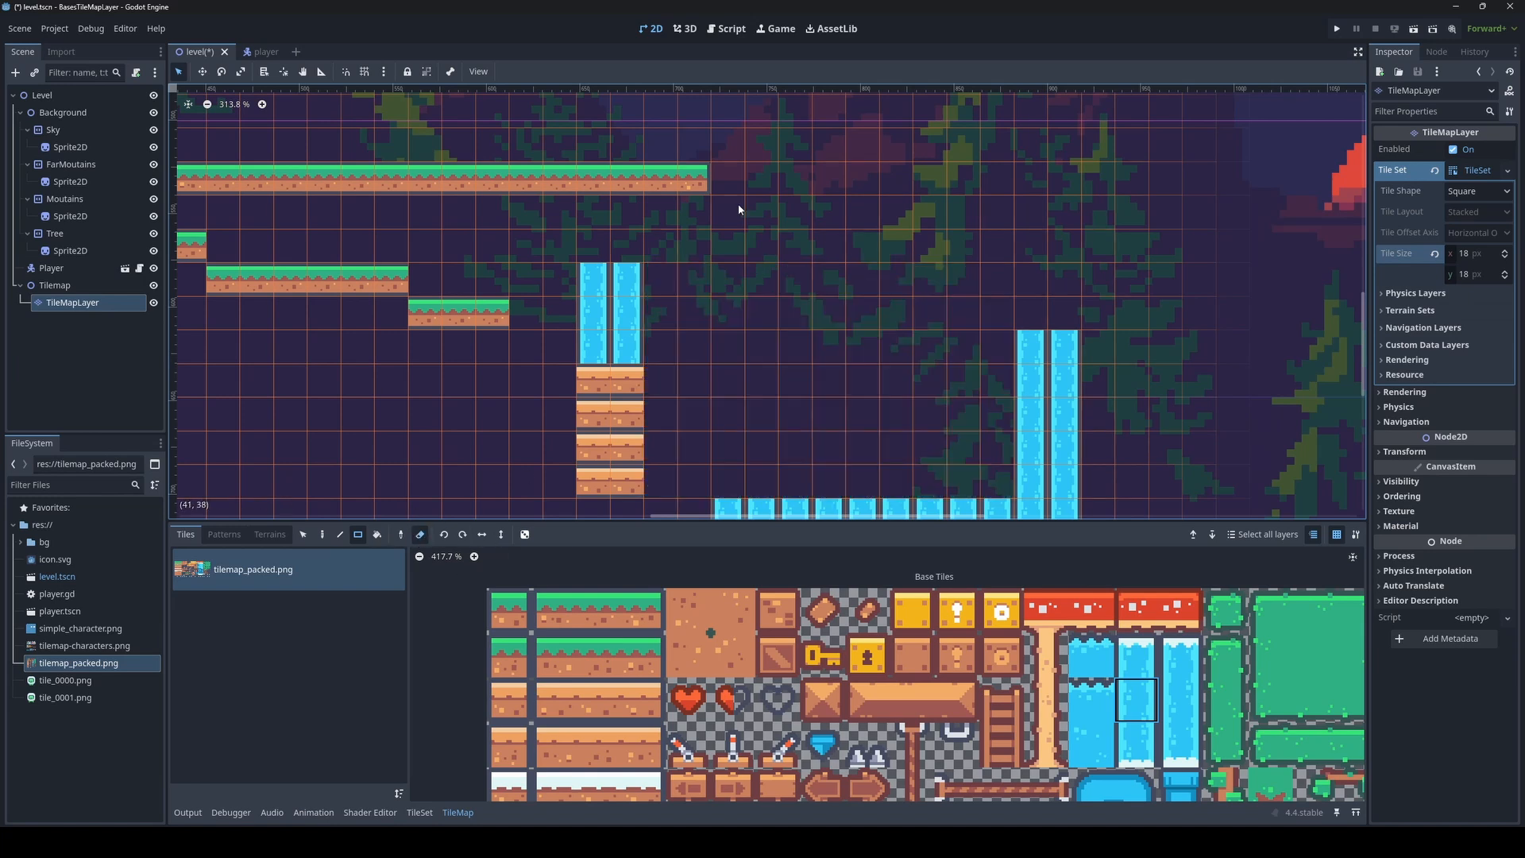
{"action": "scroll", "coordinate": [633, 458], "scroll_direction": "down", "scroll_amount": 2}
{"action": "left_click", "coordinate": [341, 535]}
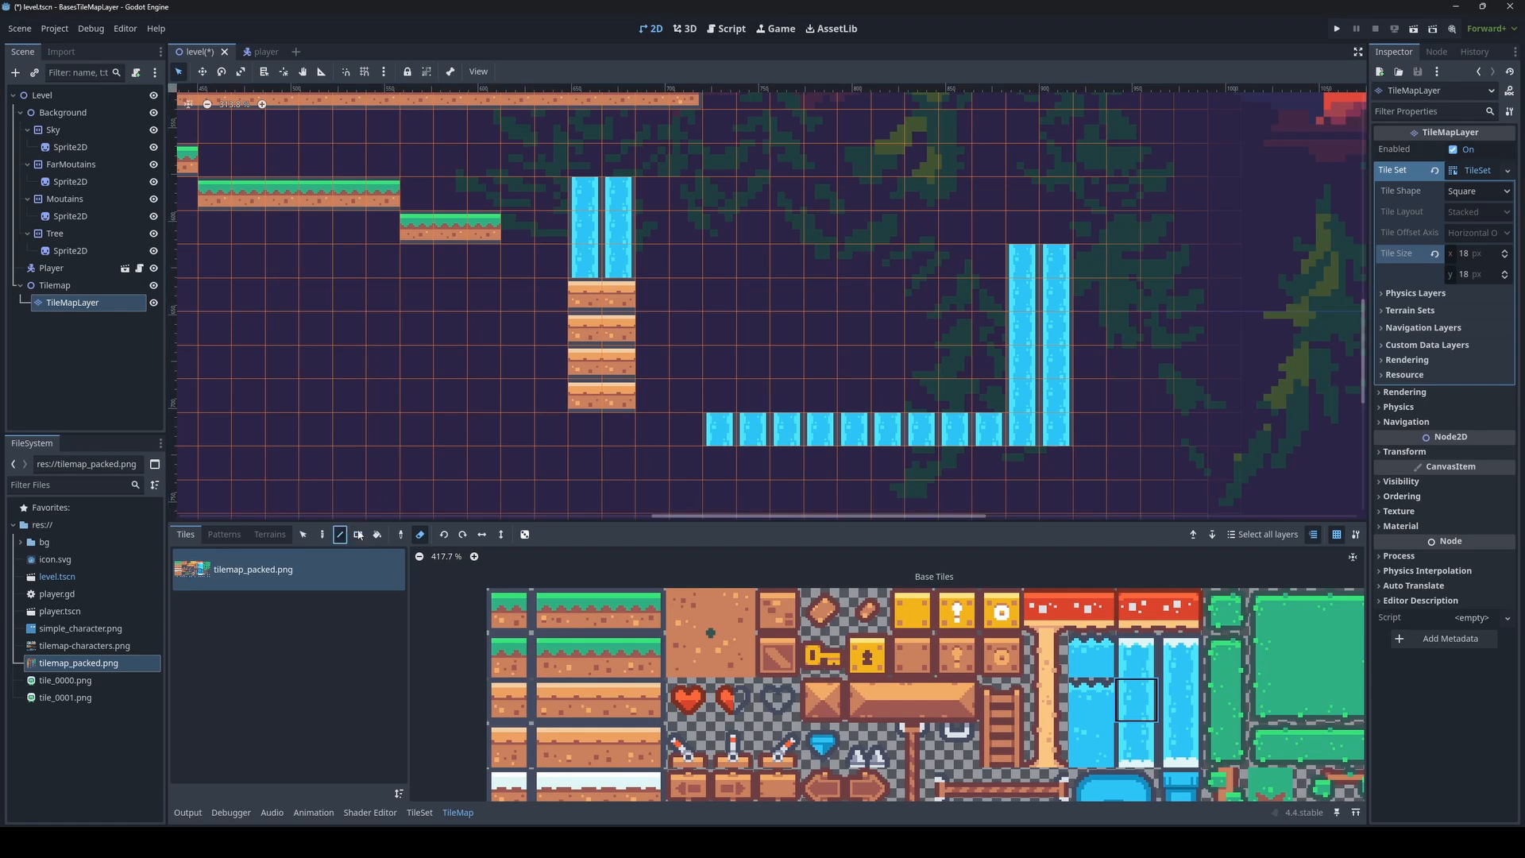
{"action": "mouse_move", "coordinate": [847, 347]}
{"action": "left_mouse_down"}
{"action": "mouse_move", "coordinate": [891, 483]}
{"action": "mouse_move", "coordinate": [1091, 430]}
{"action": "left_mouse_up"}
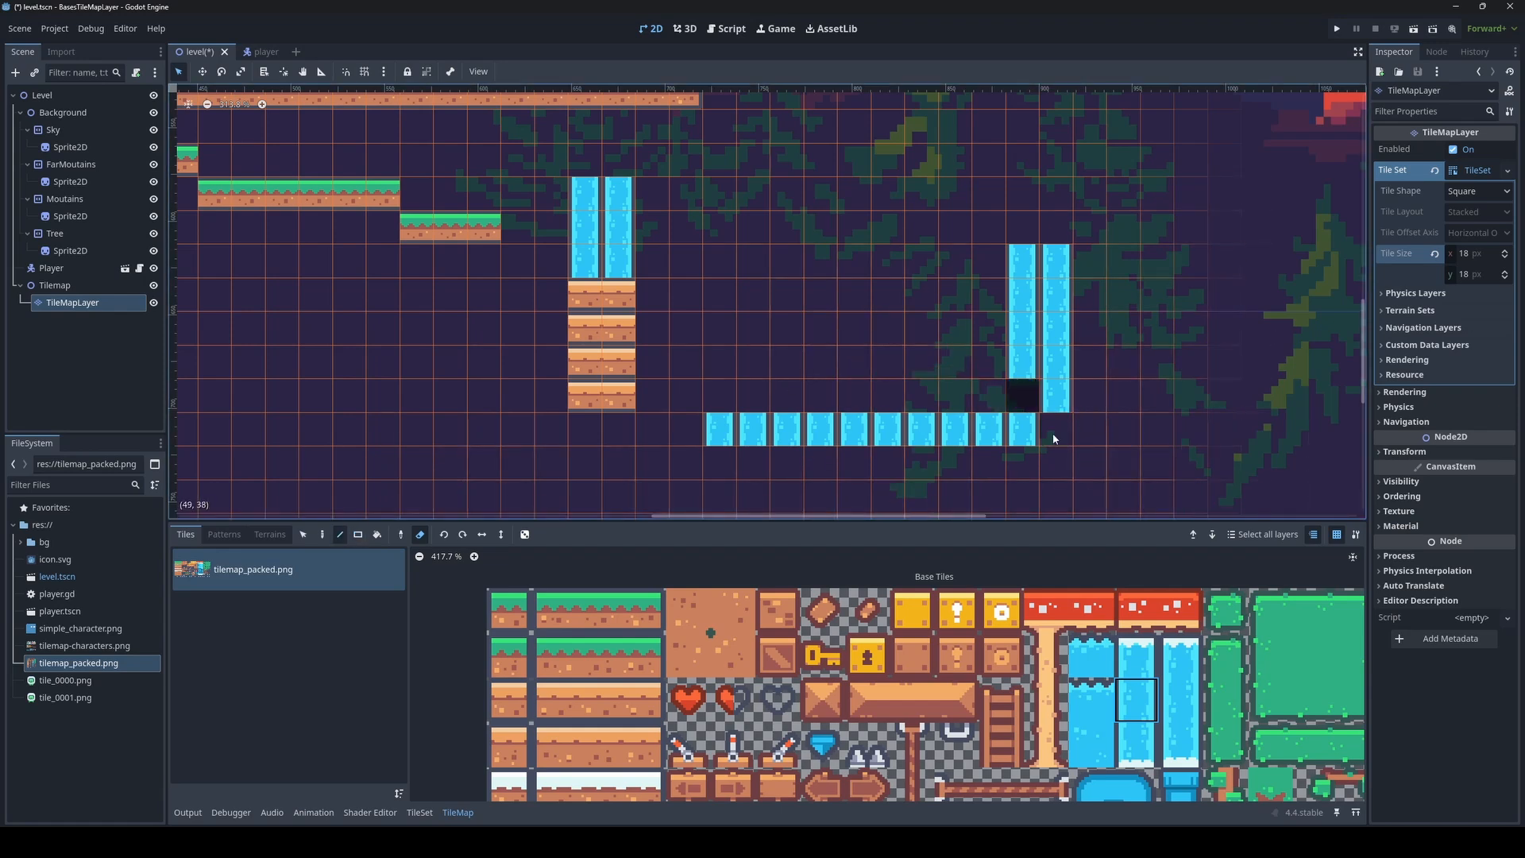
Erase all remaining sand and waterfall tiles with one rectangular erase
{"action": "scroll", "coordinate": [892, 409], "scroll_direction": "down", "scroll_amount": 2}
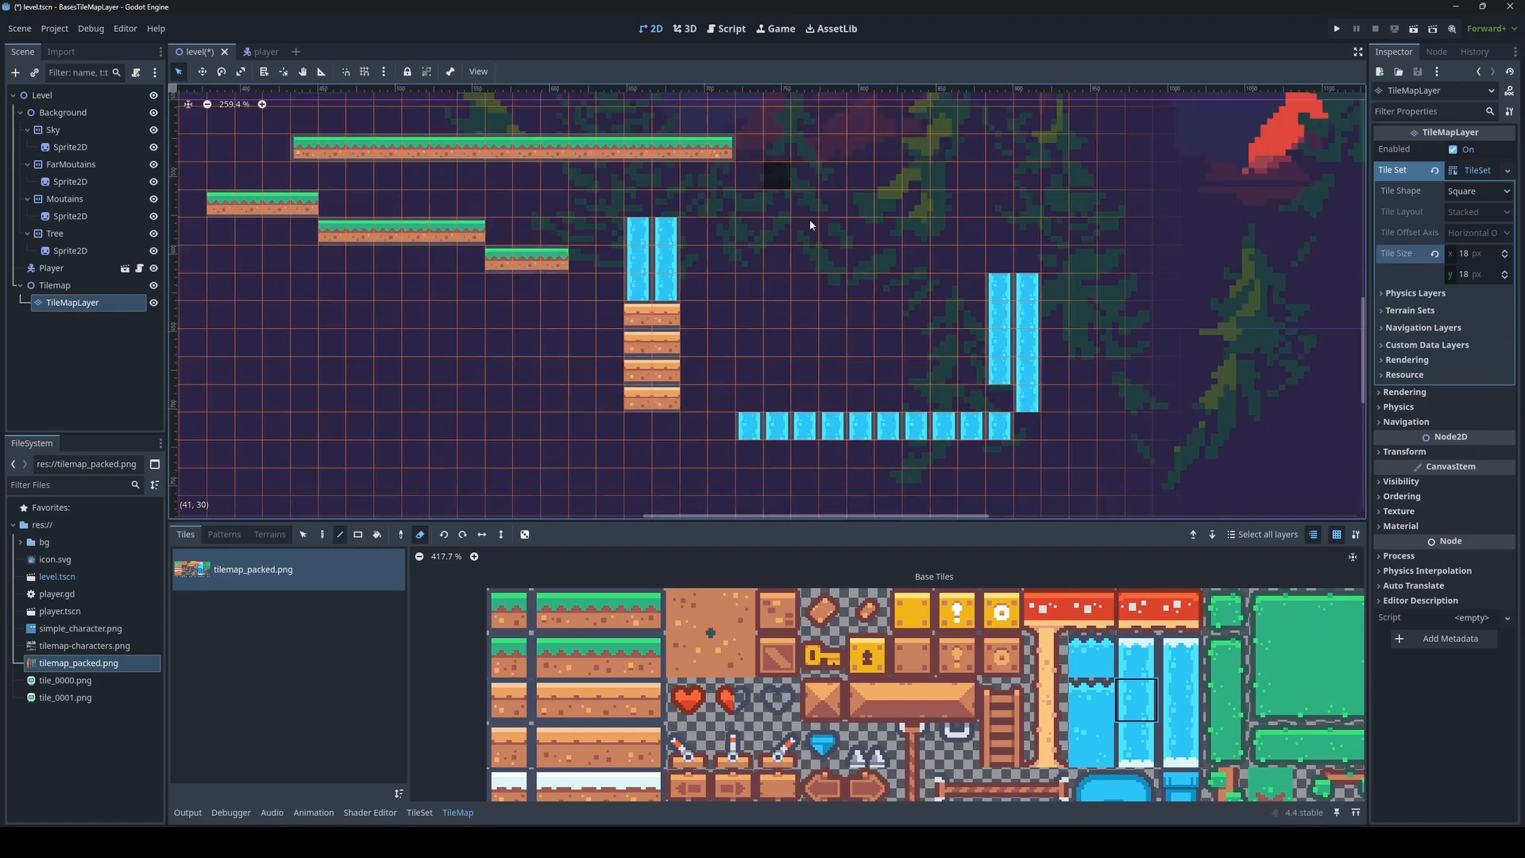
{"action": "scroll", "coordinate": [818, 222], "scroll_direction": "down", "scroll_amount": 2}
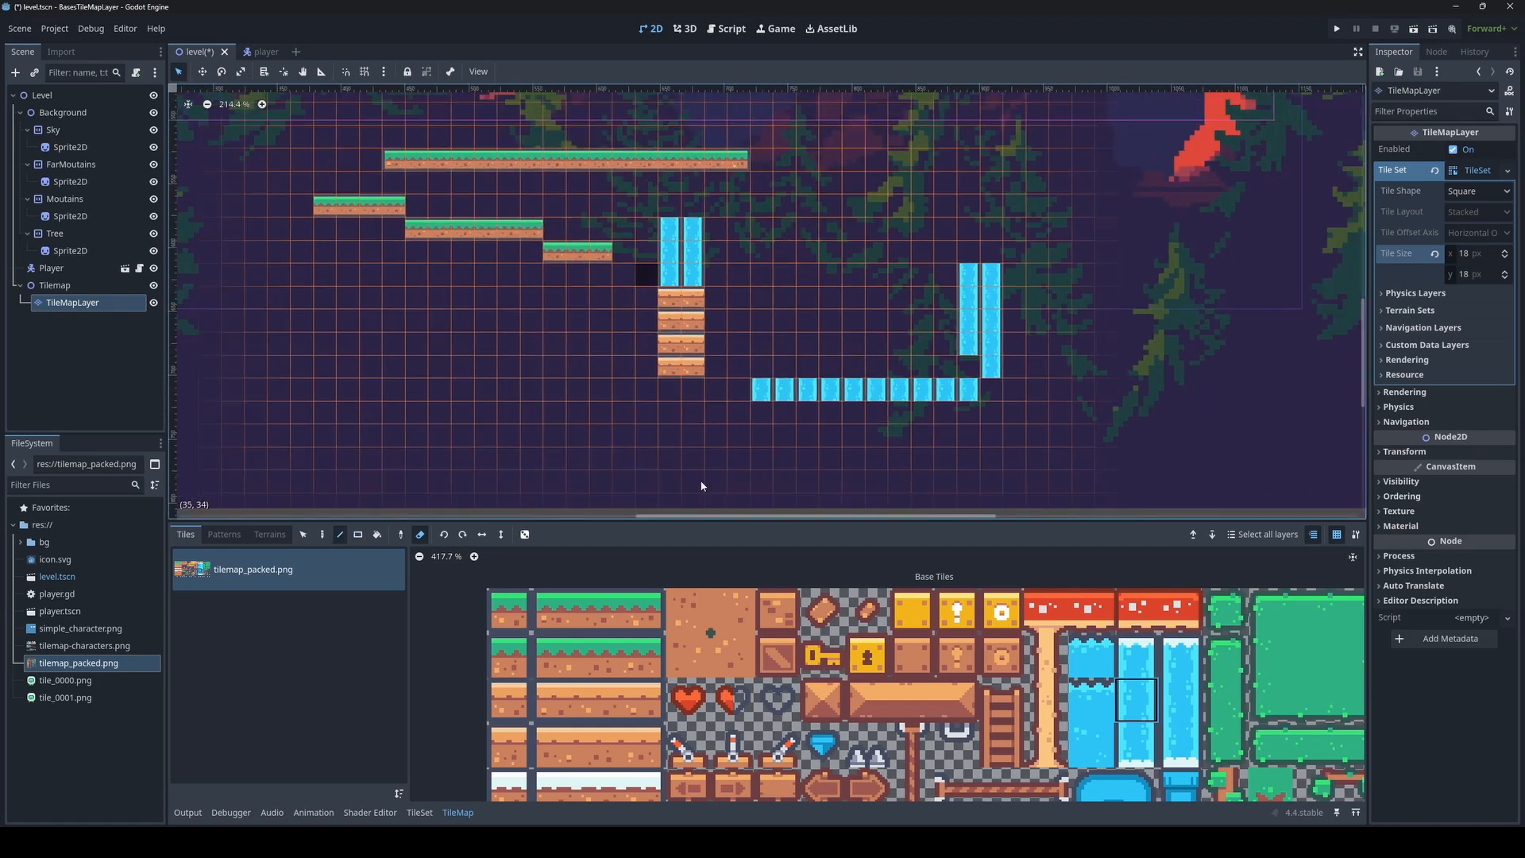
{"action": "left_click", "coordinate": [358, 535]}
{"action": "left_click_drag", "start_coordinate": [1036, 433], "coordinate": [640, 202]}
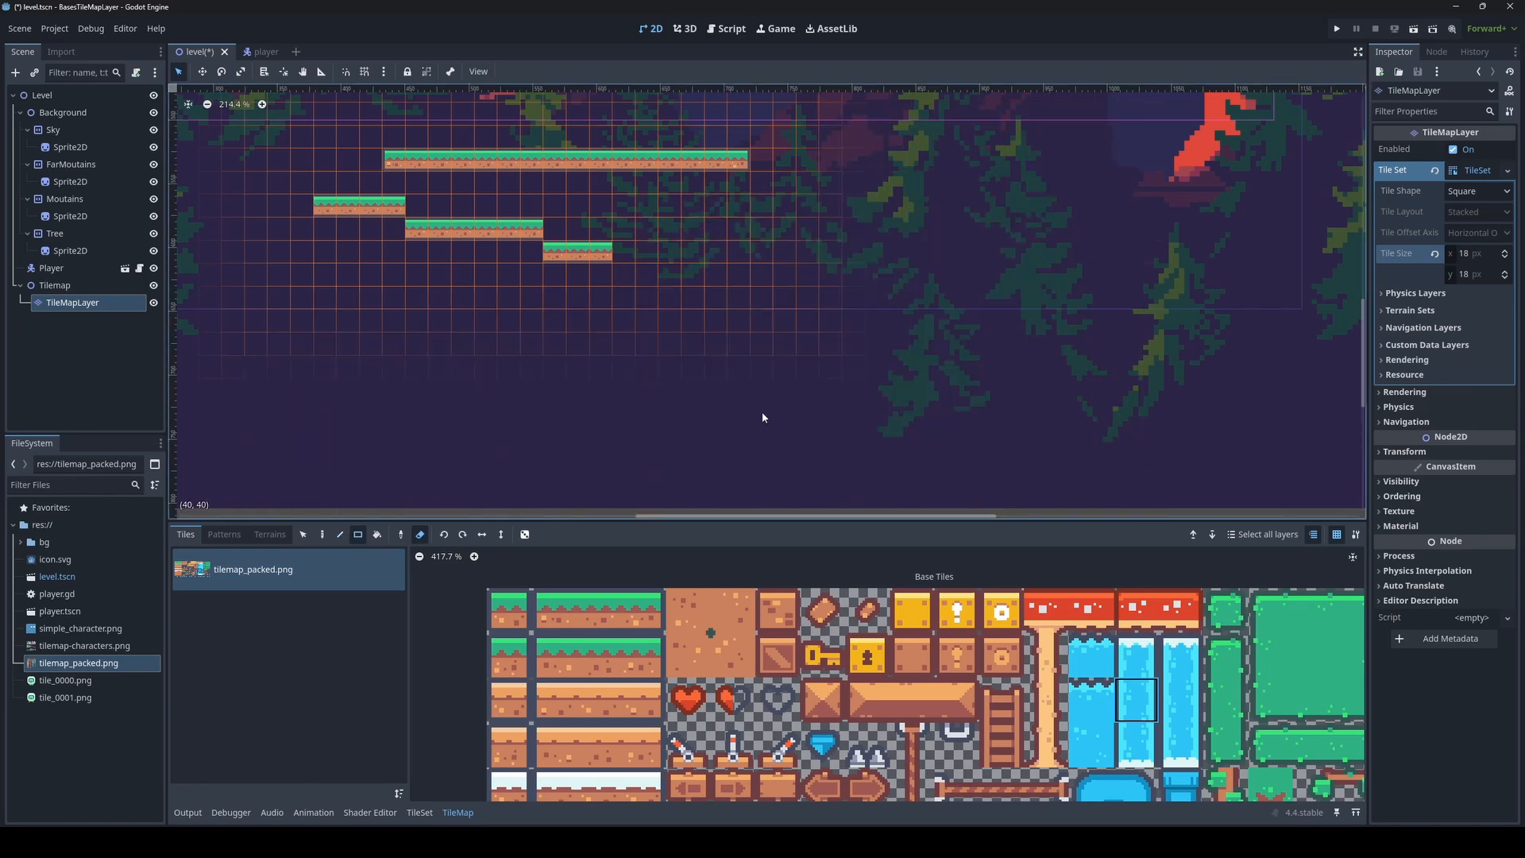
Select and delete the three rightmost tiles of the middle grass step and all three tiles of the lowest step
{"action": "middle_click_drag", "start_coordinate": [855, 310], "coordinate": [1132, 388]}
{"action": "scroll", "coordinate": [817, 327], "scroll_direction": "up", "scroll_amount": 7}
{"action": "left_click", "coordinate": [302, 534]}
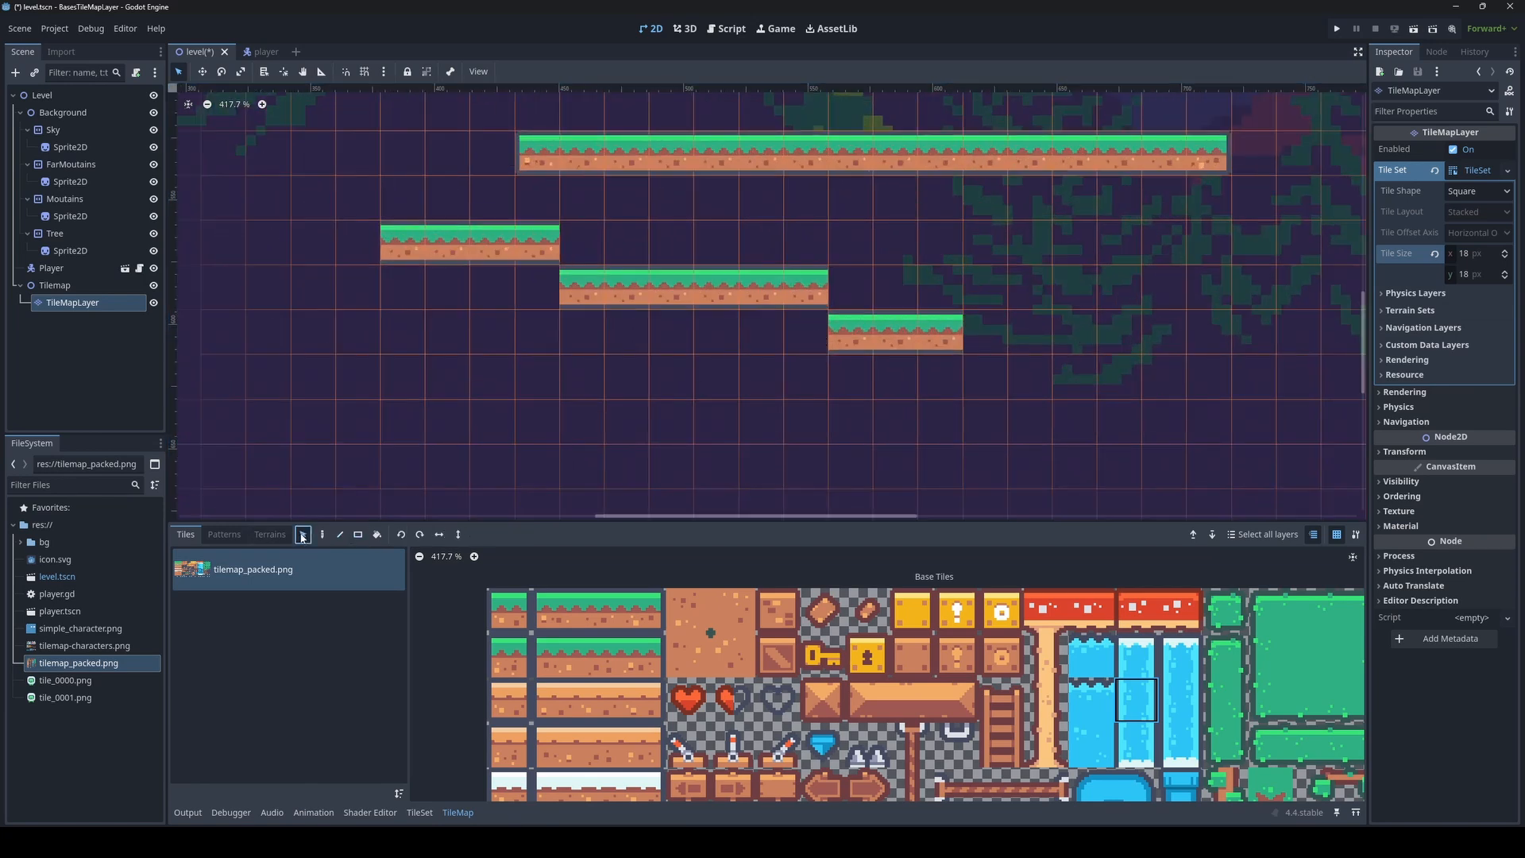
{"action": "left_click_drag", "start_coordinate": [1008, 445], "coordinate": [696, 221]}
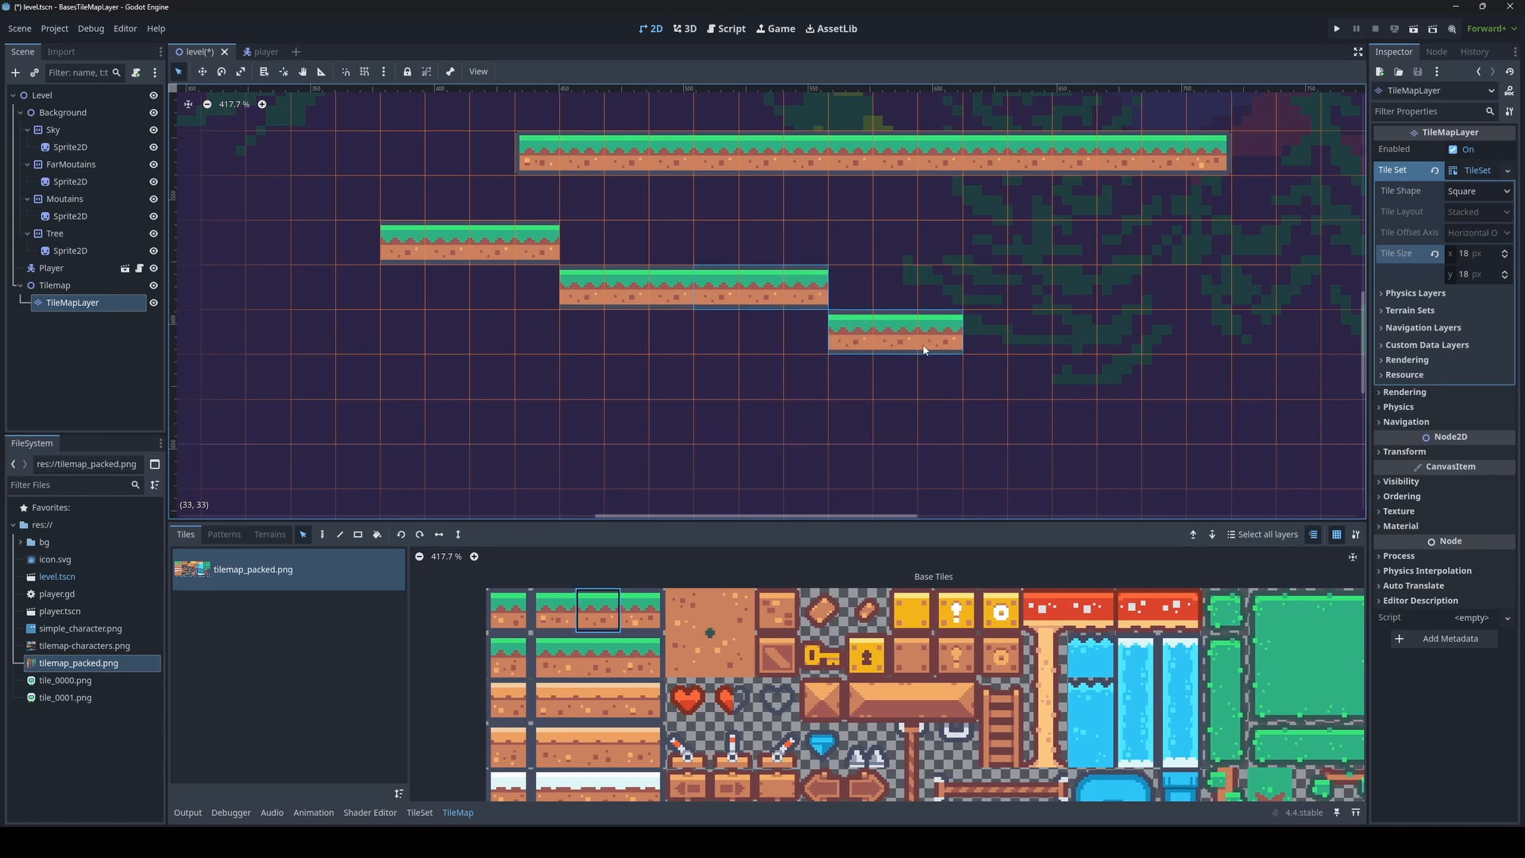
{"action": "key", "text": "Delete"}
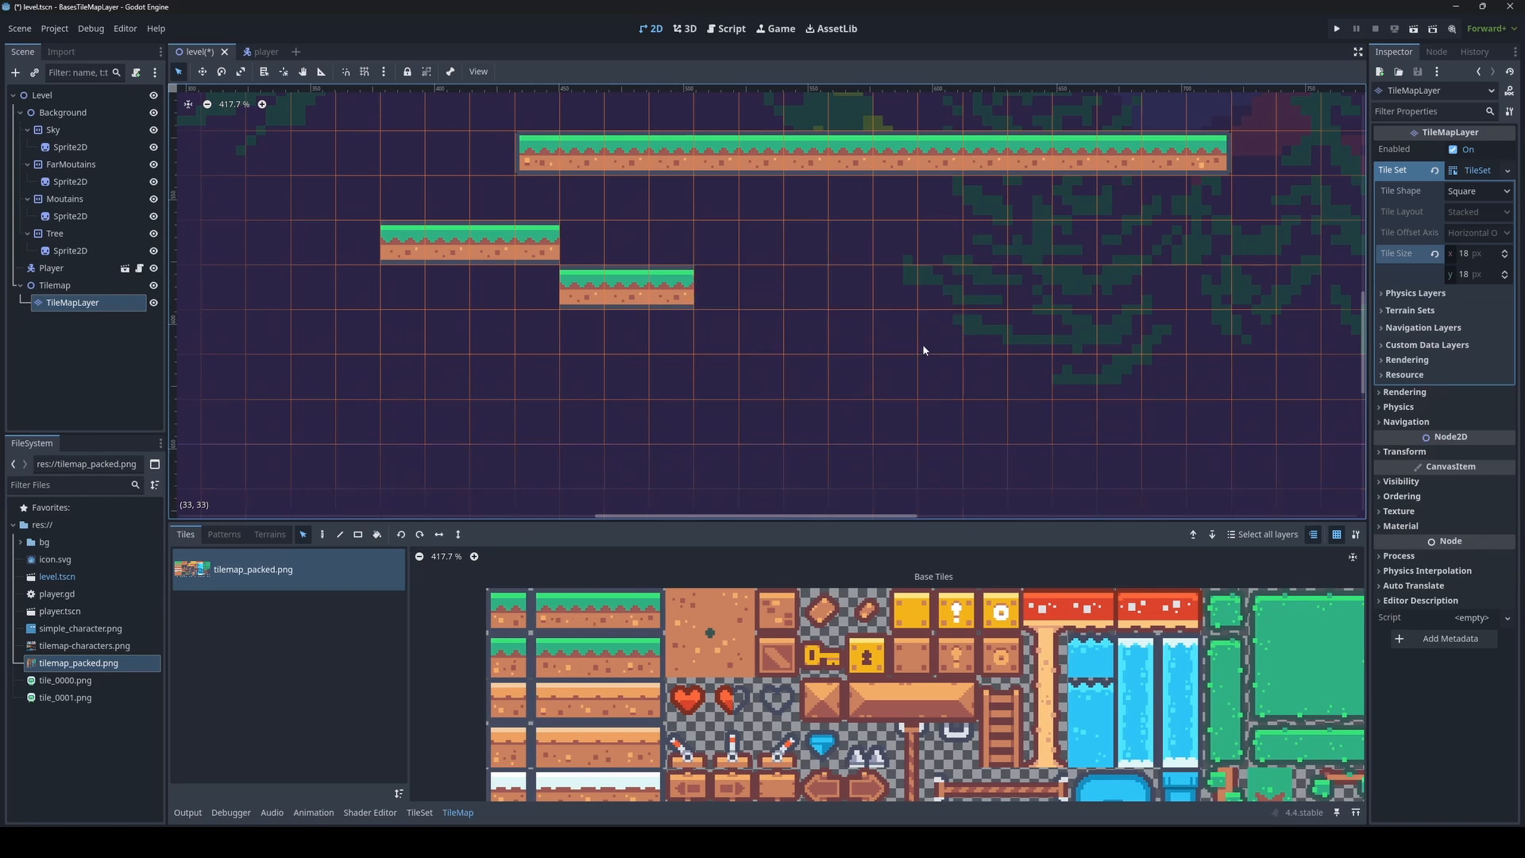
Paint a solid block of dirt tiles, 13 wide and 6 high, below the long platform's right part with the Rect tool
{"action": "left_click", "coordinate": [377, 534]}
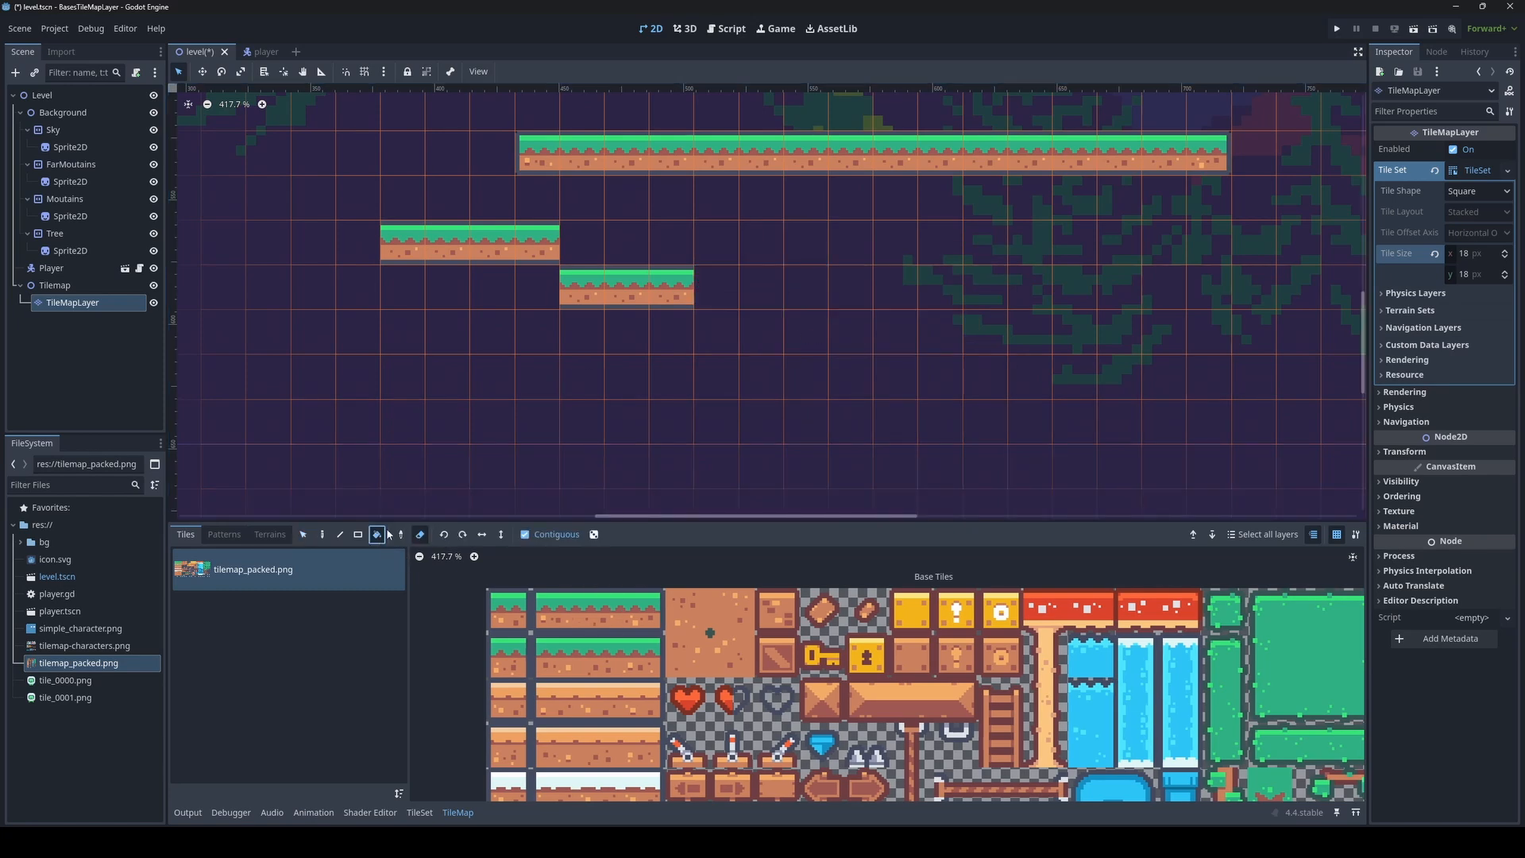
{"action": "left_click", "coordinate": [359, 535]}
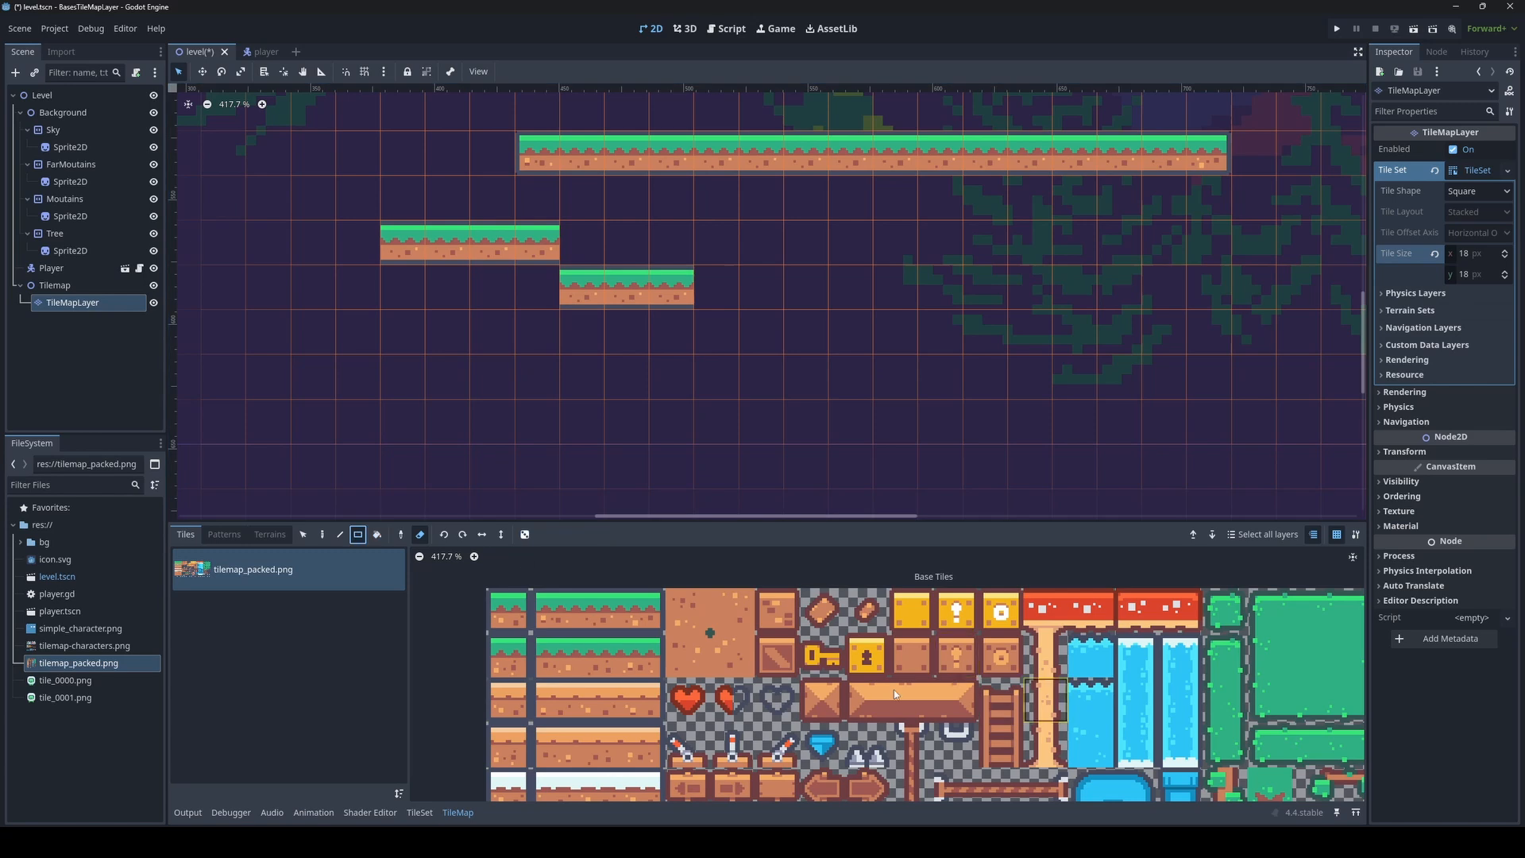
{"action": "left_click", "coordinate": [597, 654]}
{"action": "scroll", "coordinate": [864, 435], "scroll_direction": "down", "scroll_amount": 2}
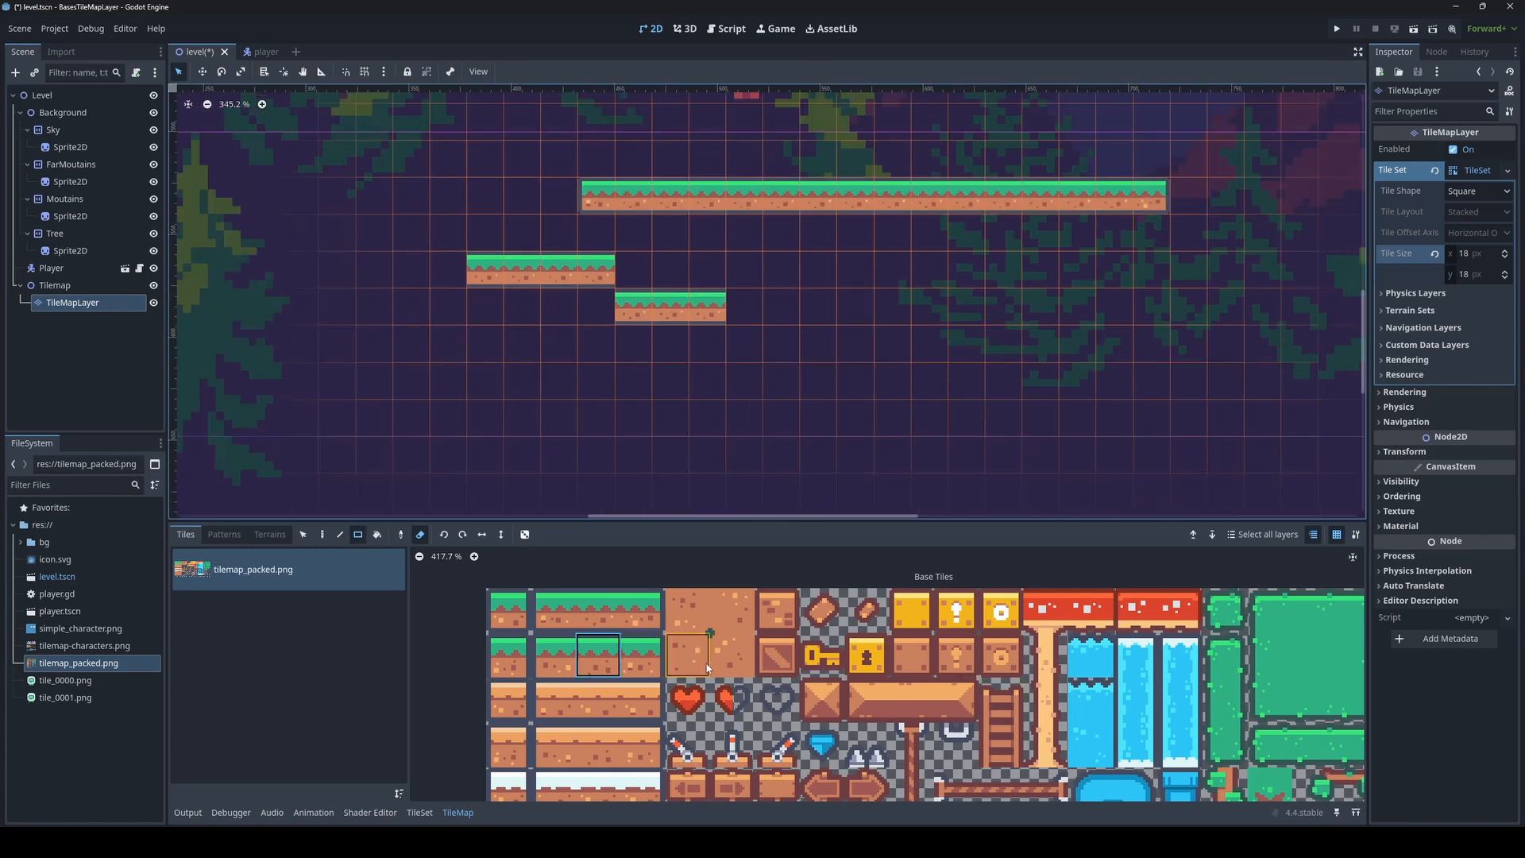
{"action": "left_click", "coordinate": [688, 610]}
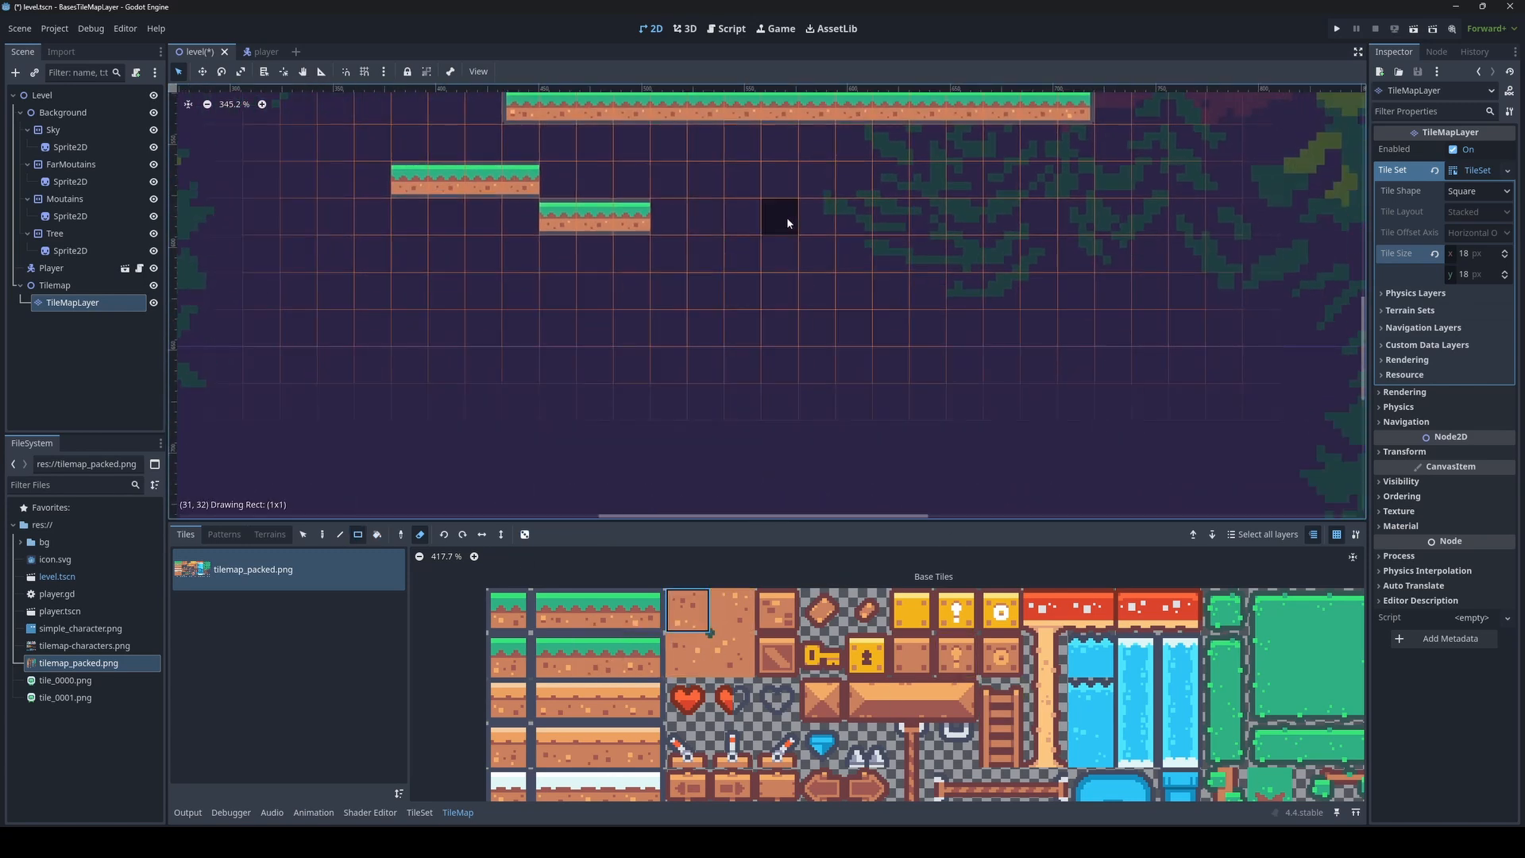
{"action": "left_click_drag", "start_coordinate": [786, 217], "coordinate": [1077, 434]}
{"action": "mouse_move", "coordinate": [733, 211]}
{"action": "left_mouse_down"}
{"action": "mouse_move", "coordinate": [1017, 327]}
{"action": "mouse_move", "coordinate": [1176, 414]}
{"action": "left_mouse_up"}
Replace the entire dirt block with middle waterfall tiles using a contiguous Bucket fill
{"action": "left_click", "coordinate": [377, 534]}
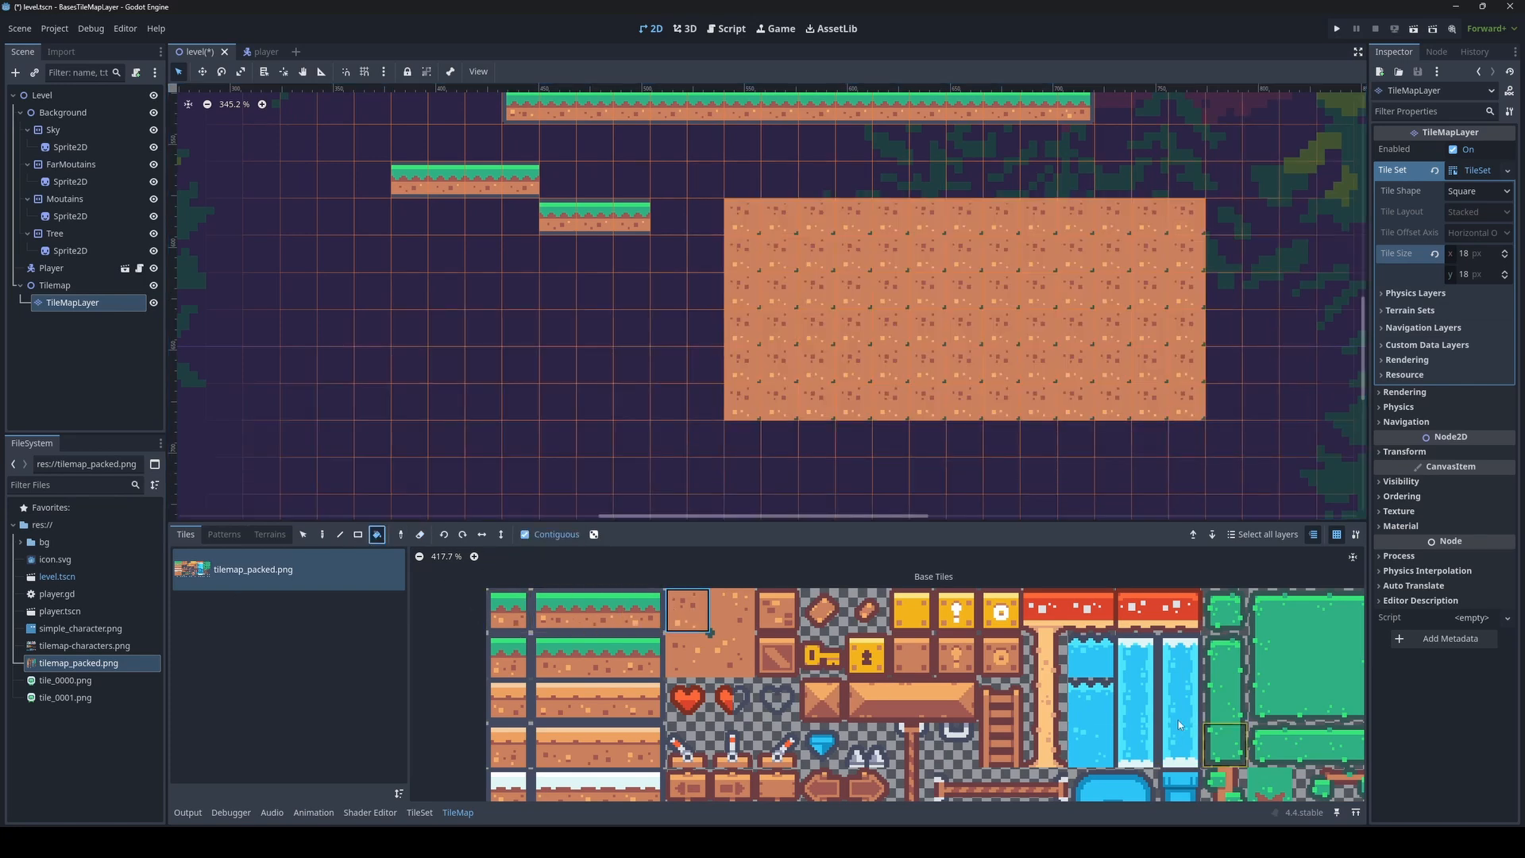
{"action": "left_click", "coordinate": [1132, 719]}
{"action": "left_click", "coordinate": [959, 314]}
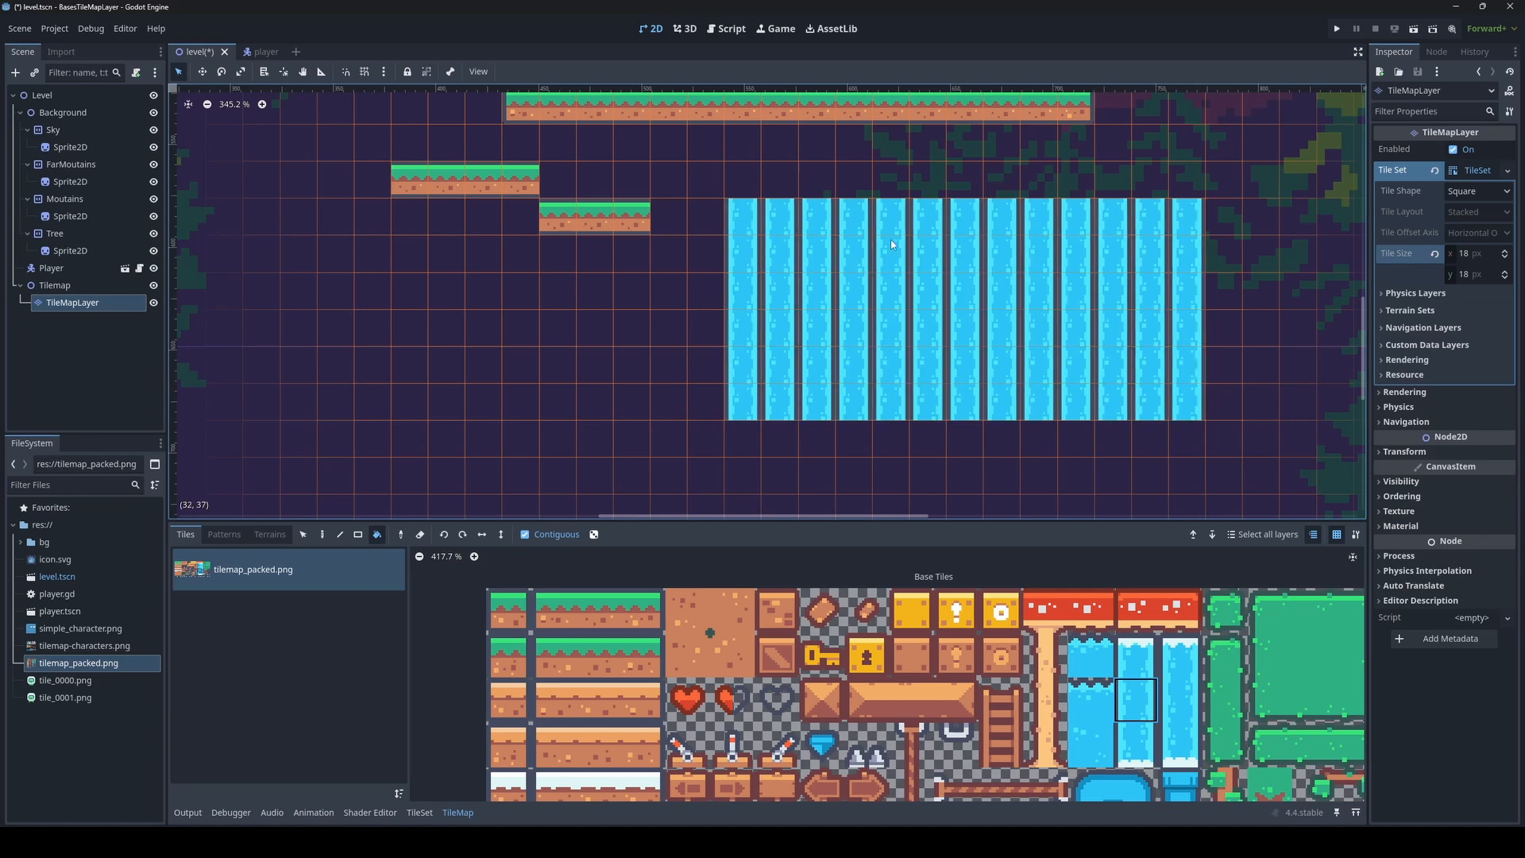
{"action": "scroll", "coordinate": [890, 302], "scroll_direction": "down", "scroll_amount": 4}
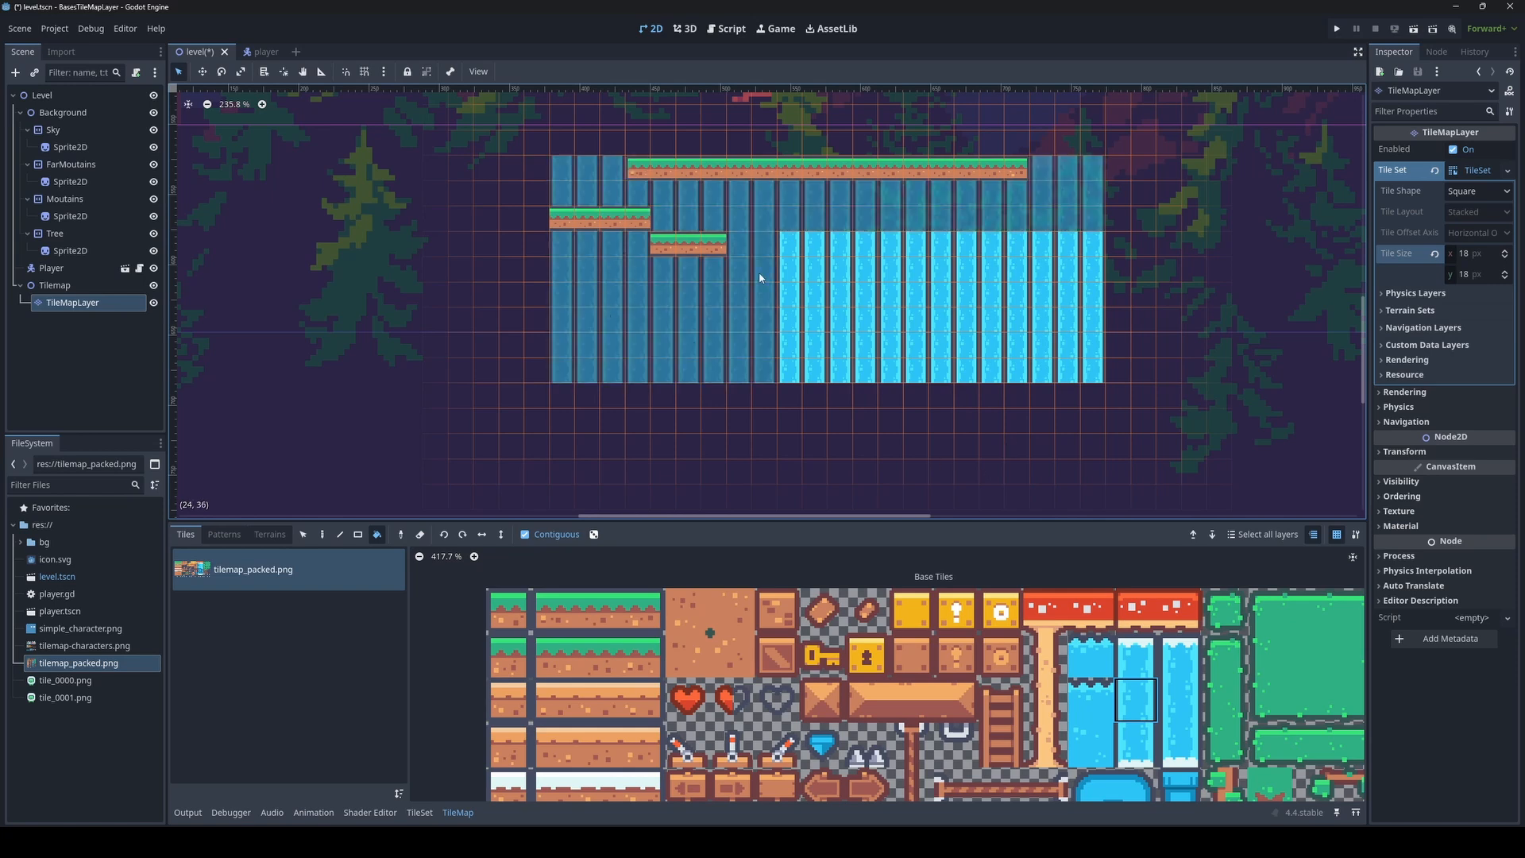
{"action": "scroll", "coordinate": [679, 314], "scroll_direction": "up", "scroll_amount": 4}
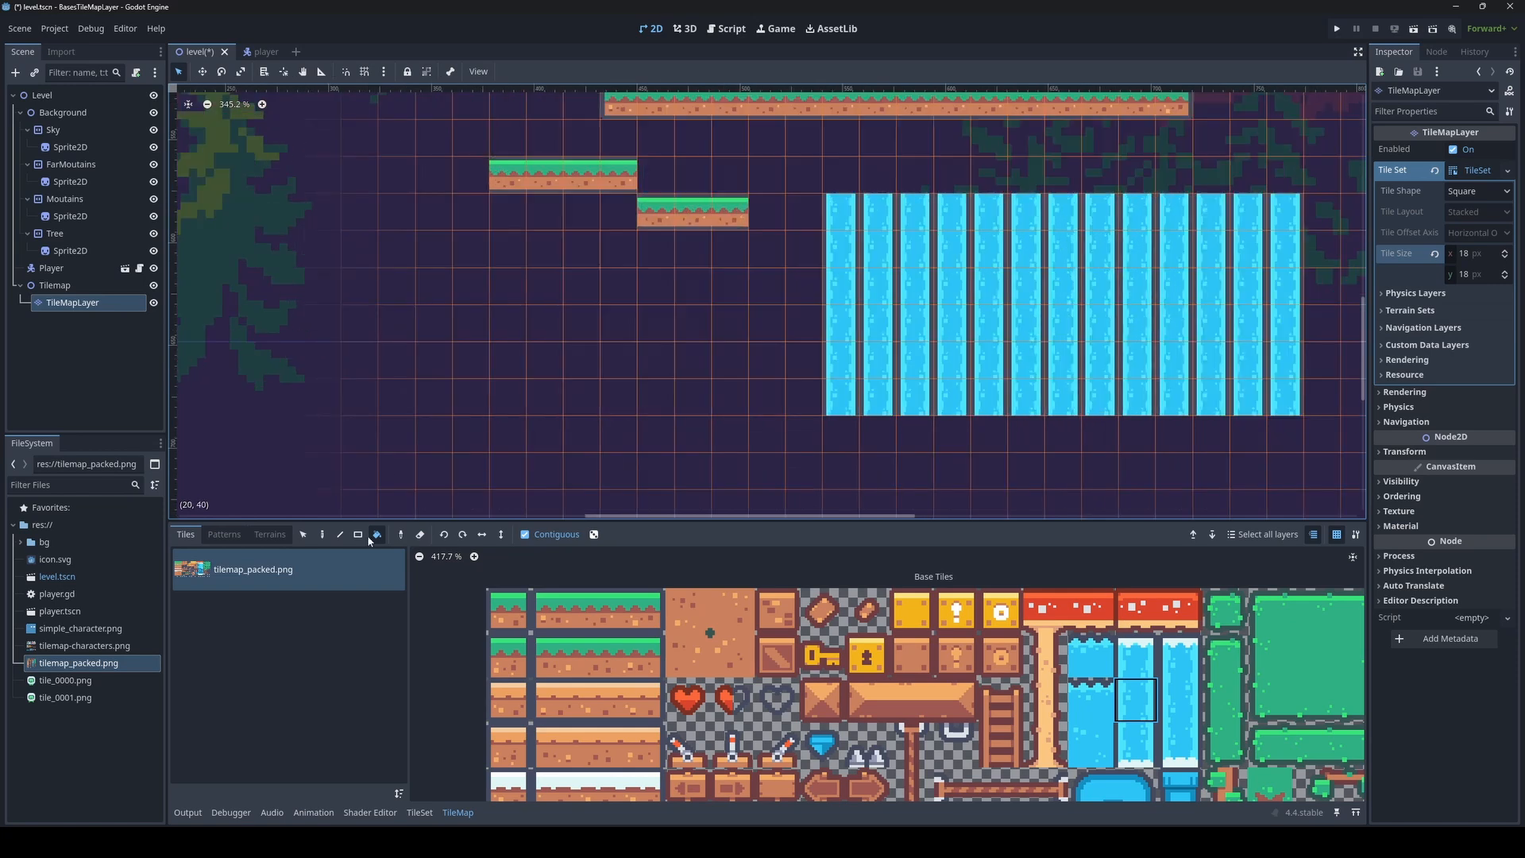
Paint a closed, one-tile-thick frame of dirt tiles, 7 wide and 5 high, below the grass steps with the Paint tool
{"action": "left_click", "coordinate": [323, 535]}
{"action": "left_click", "coordinate": [687, 610]}
{"action": "left_click", "coordinate": [554, 298]}
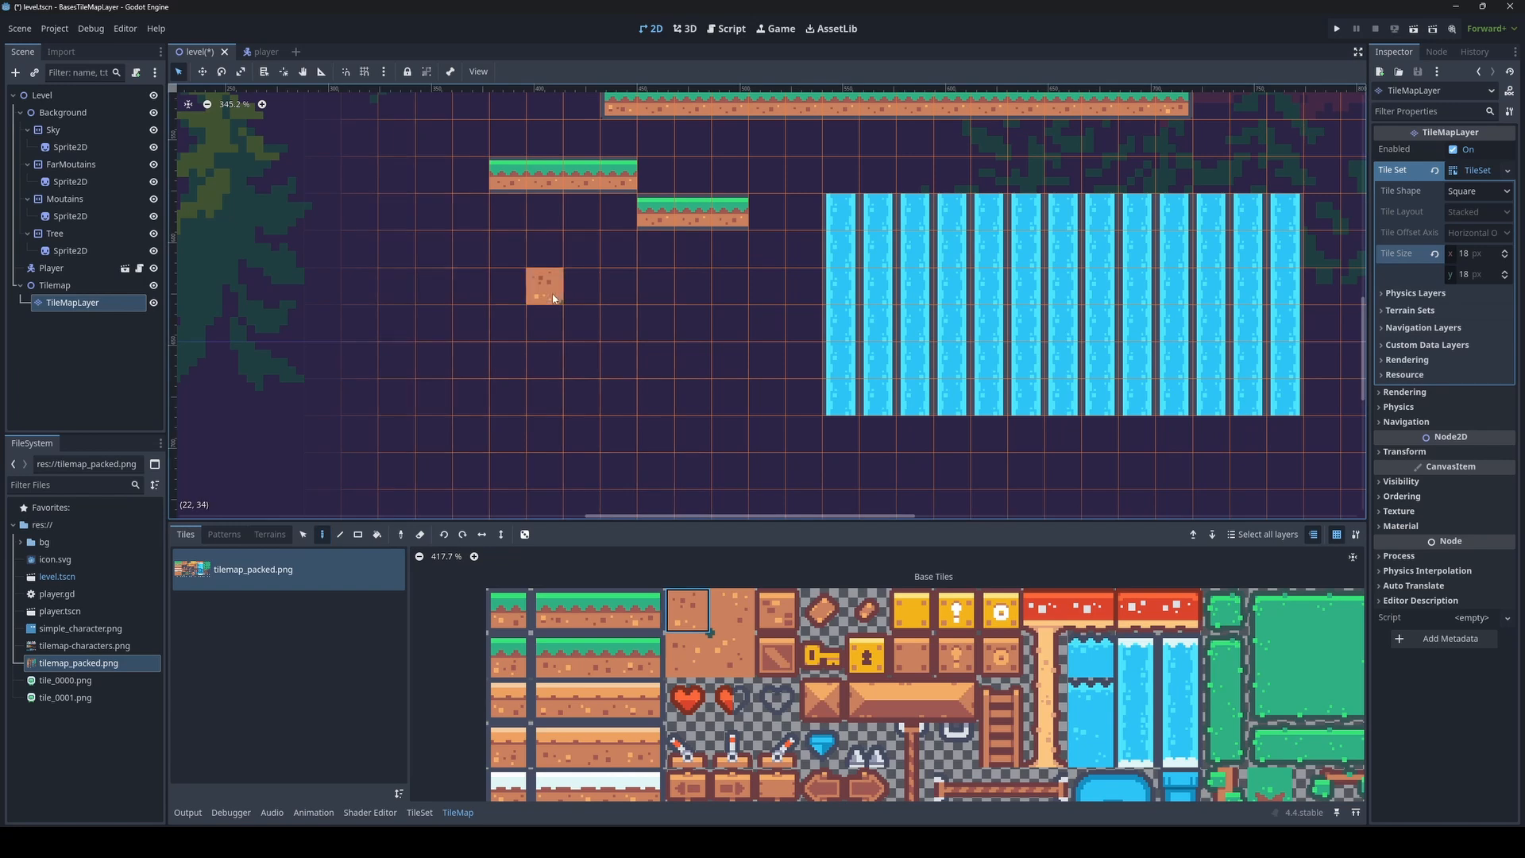
{"action": "mouse_move", "coordinate": [553, 298]}
{"action": "left_mouse_down"}
{"action": "mouse_move", "coordinate": [725, 439]}
{"action": "mouse_move", "coordinate": [506, 434]}
{"action": "mouse_move", "coordinate": [508, 295]}
{"action": "left_mouse_up"}
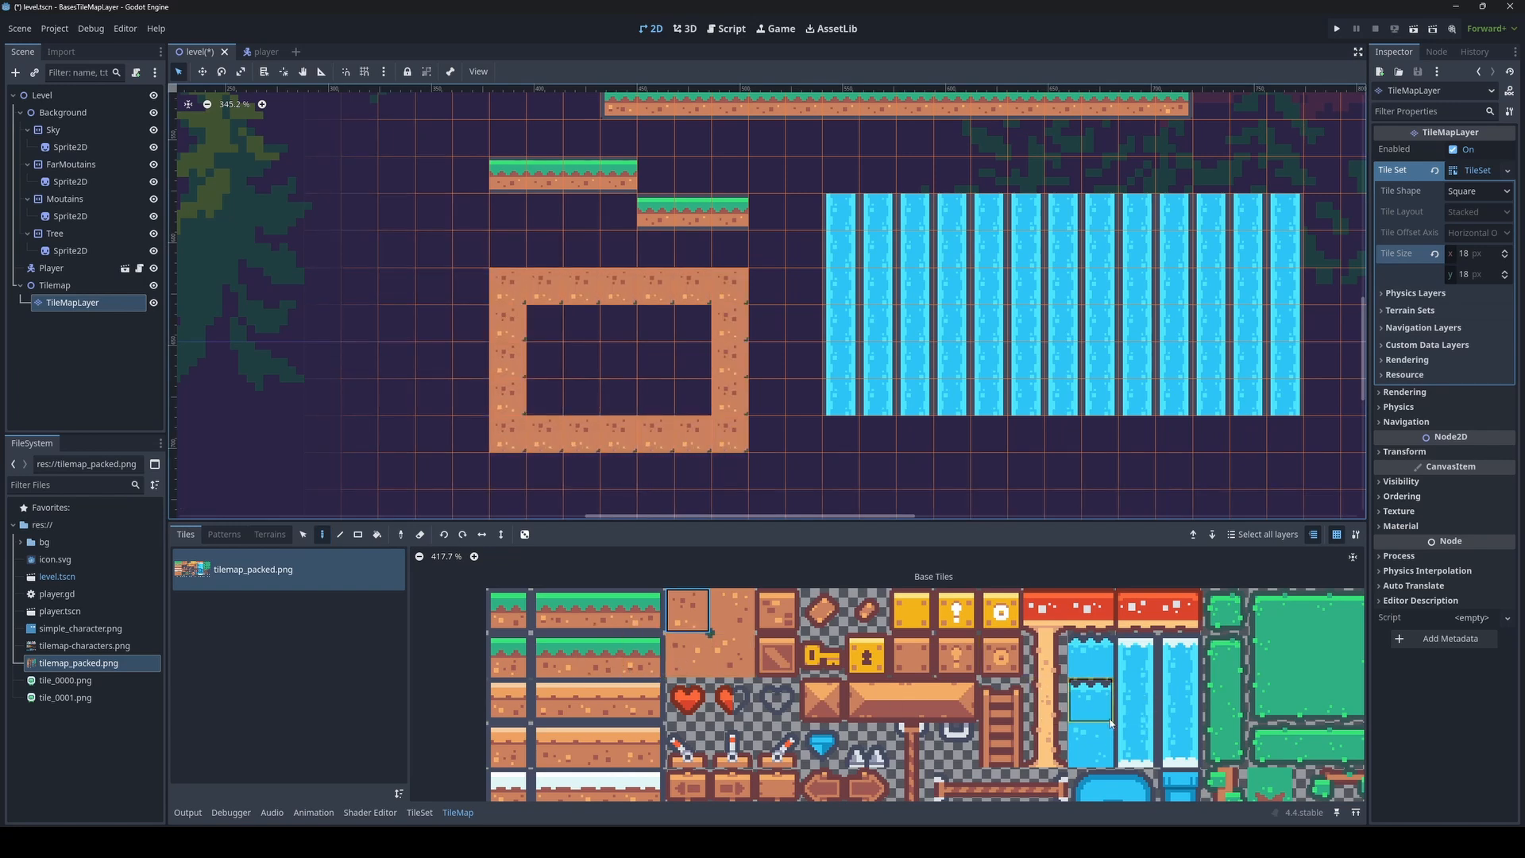
Bucket-fill the dirt frame's interior with the wavy-topped water tile and refill it with the middle waterfall tile
{"action": "left_click", "coordinate": [1091, 700]}
{"action": "left_click", "coordinate": [377, 537]}
{"action": "left_click", "coordinate": [619, 355]}
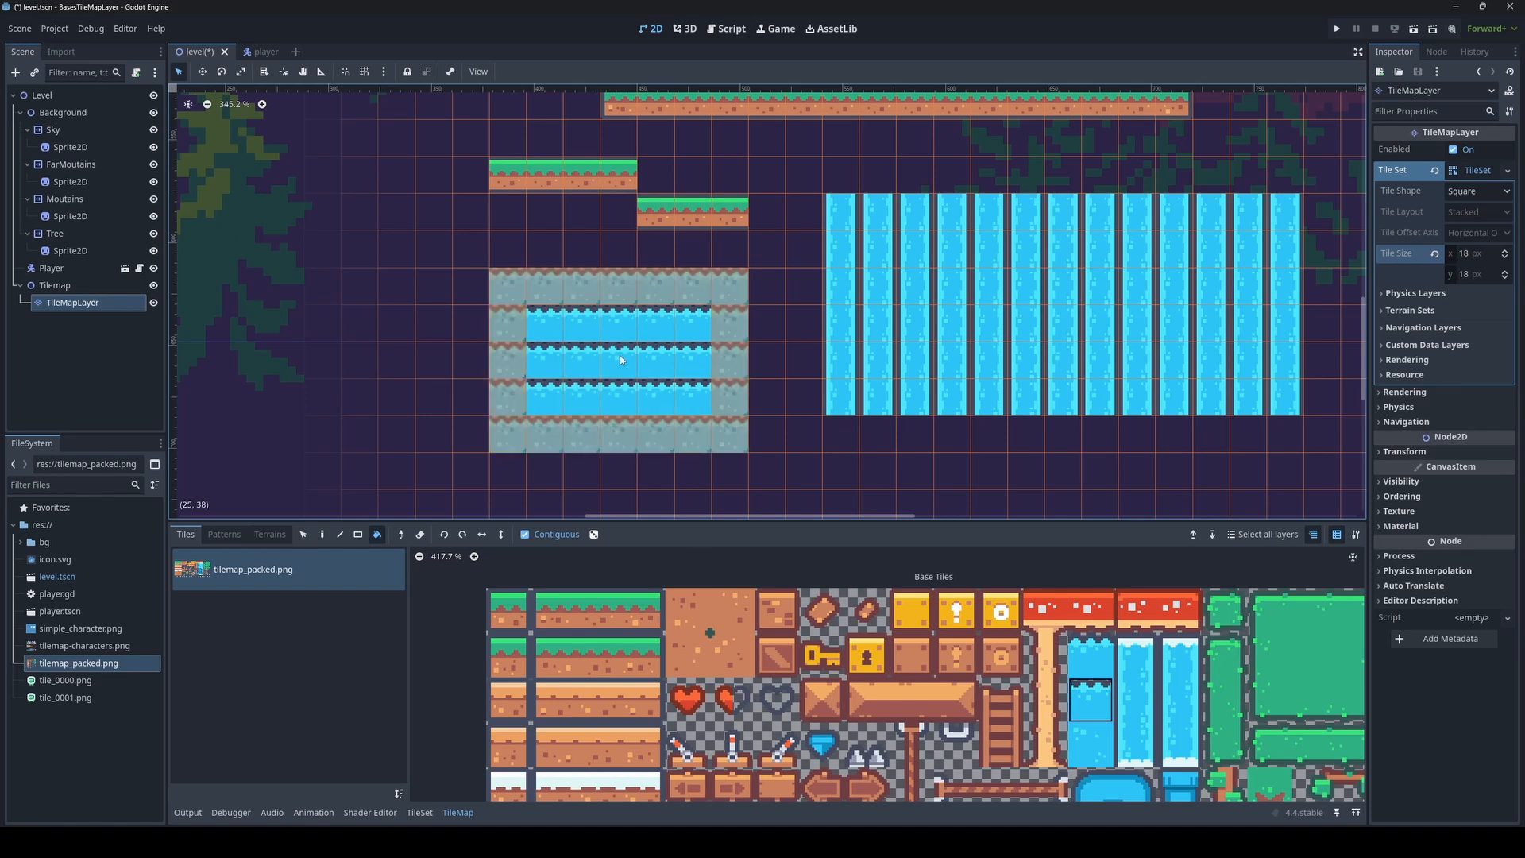
{"action": "scroll", "coordinate": [619, 355], "scroll_direction": "up", "scroll_amount": 3}
{"action": "scroll", "coordinate": [556, 357], "scroll_direction": "down", "scroll_amount": 1}
{"action": "left_click", "coordinate": [1135, 699]}
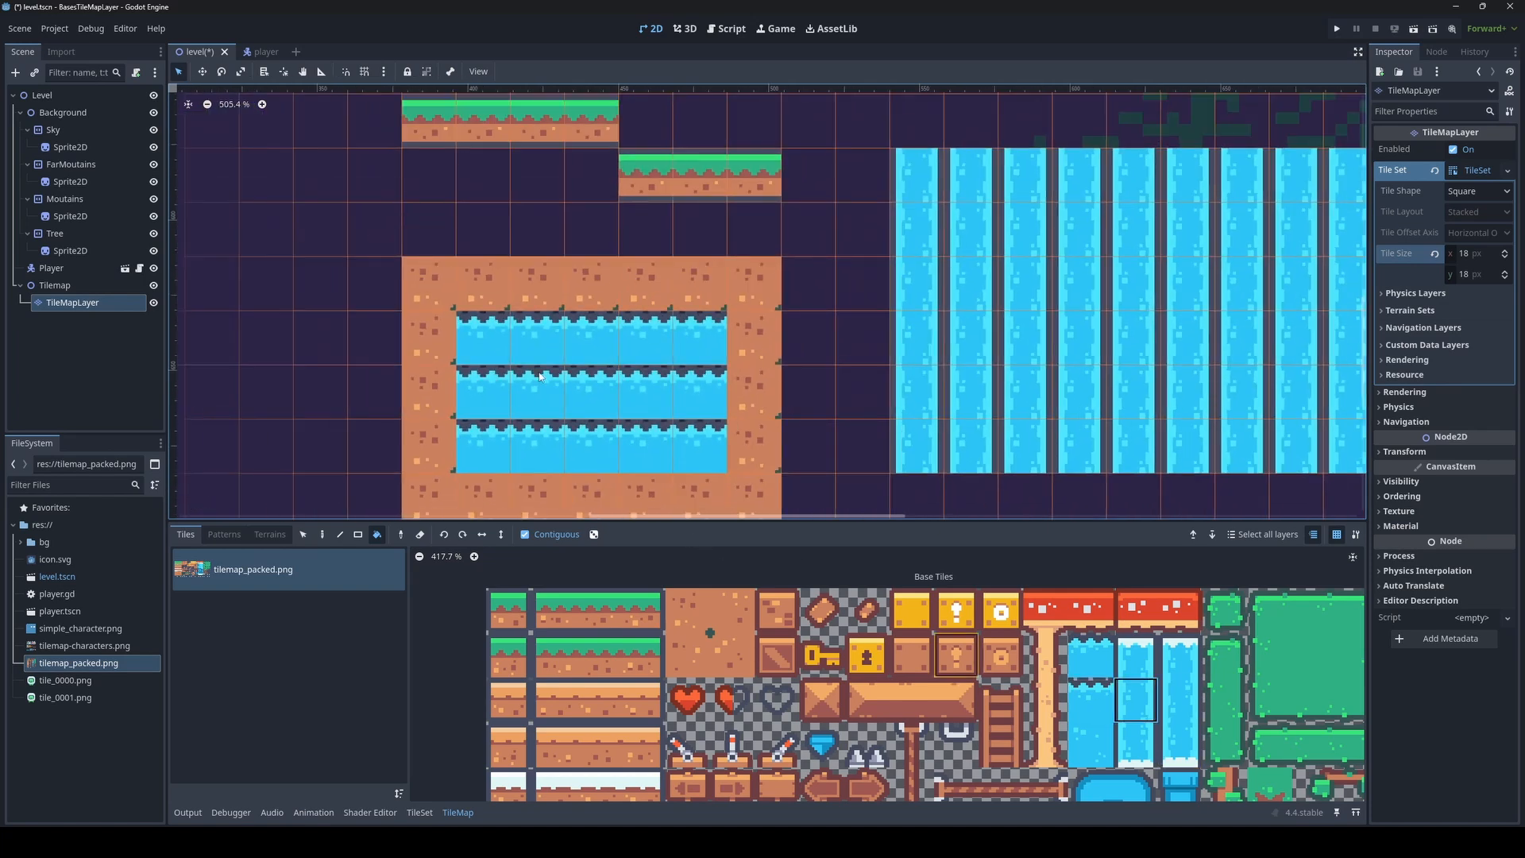
{"action": "left_click", "coordinate": [477, 389]}
Fill the dirt frame's interior with the plain water tile found beneath the wavy-topped one in the tileset
{"action": "scroll", "coordinate": [1177, 723], "scroll_direction": "up", "scroll_amount": 4}
{"action": "scroll", "coordinate": [1181, 699], "scroll_direction": "up", "scroll_amount": 5}
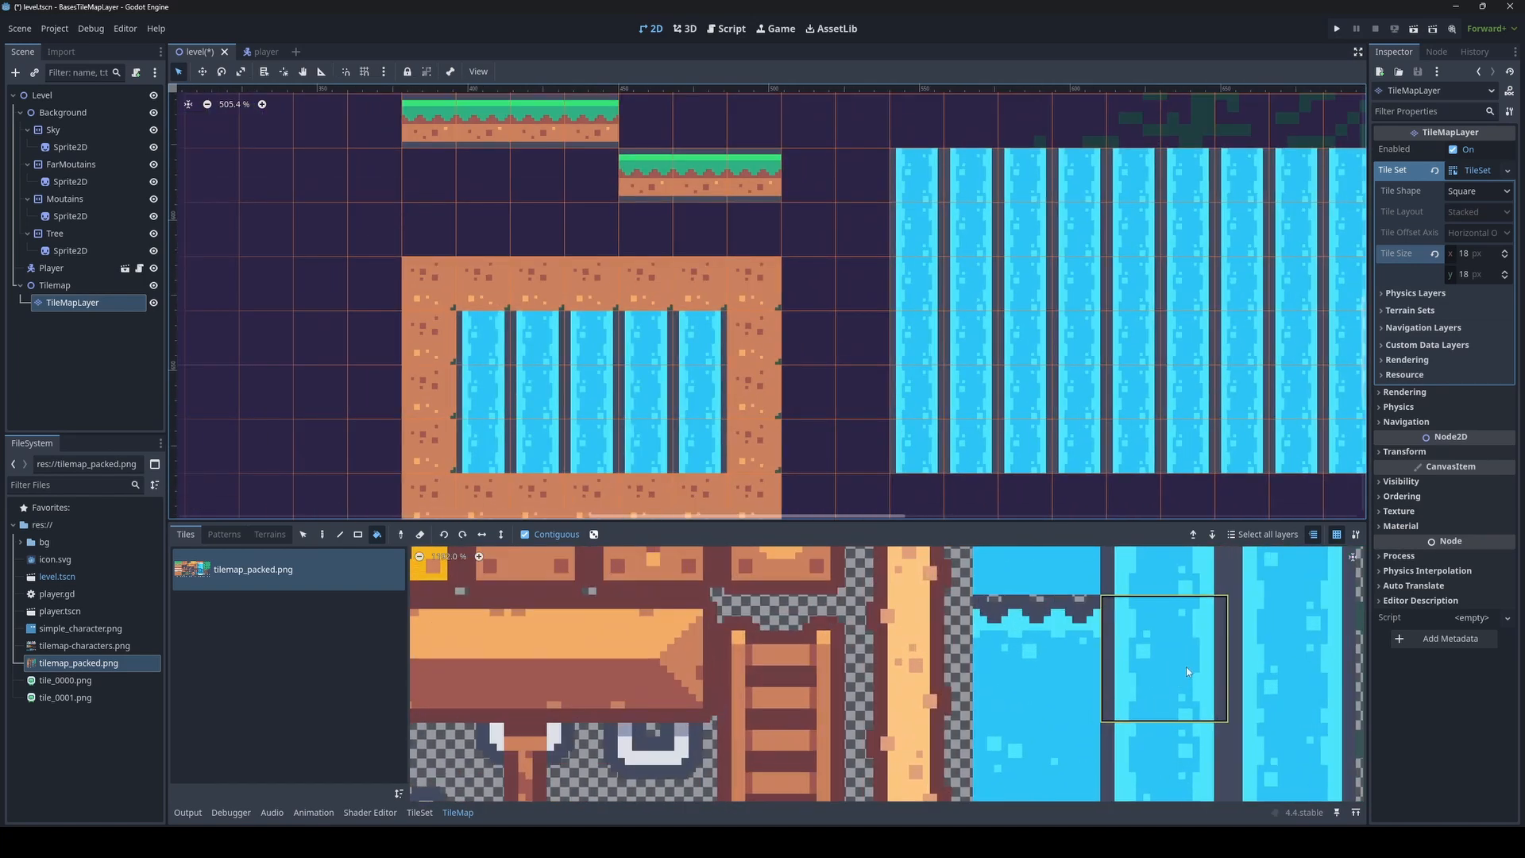
{"action": "scroll", "coordinate": [1166, 687], "scroll_direction": "down", "scroll_amount": 4}
{"action": "middle_click_drag", "start_coordinate": [1099, 737], "coordinate": [987, 754]}
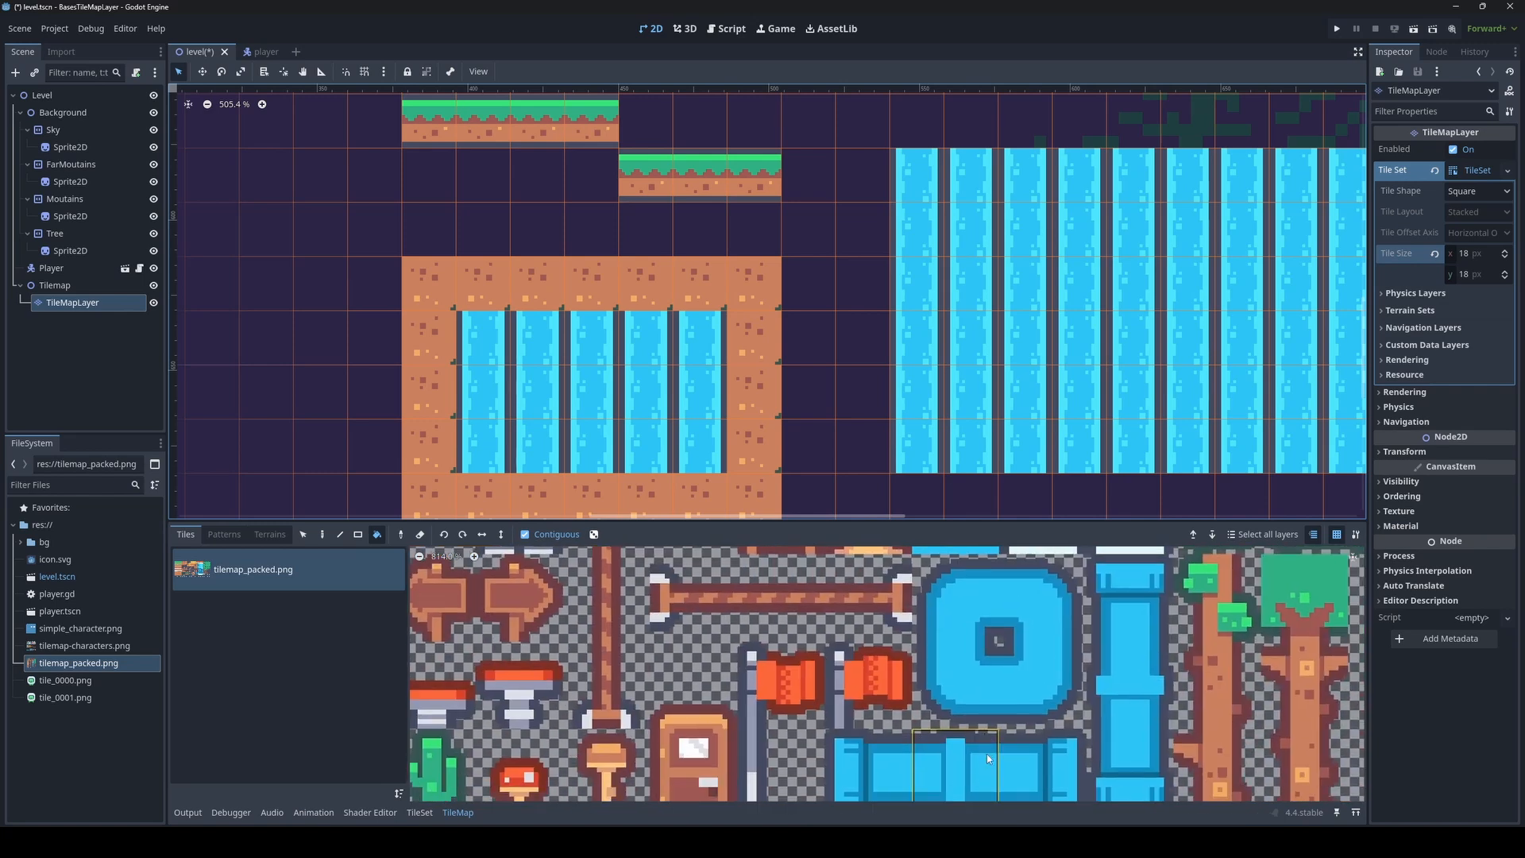
{"action": "scroll", "coordinate": [1038, 719], "scroll_direction": "down", "scroll_amount": 3}
{"action": "middle_click_drag", "start_coordinate": [1136, 610], "coordinate": [1055, 748]}
{"action": "middle_click_drag", "start_coordinate": [1047, 660], "coordinate": [1034, 606]}
{"action": "left_click", "coordinate": [883, 642]}
{"action": "left_click", "coordinate": [517, 361]}
{"action": "left_click", "coordinate": [617, 408]}
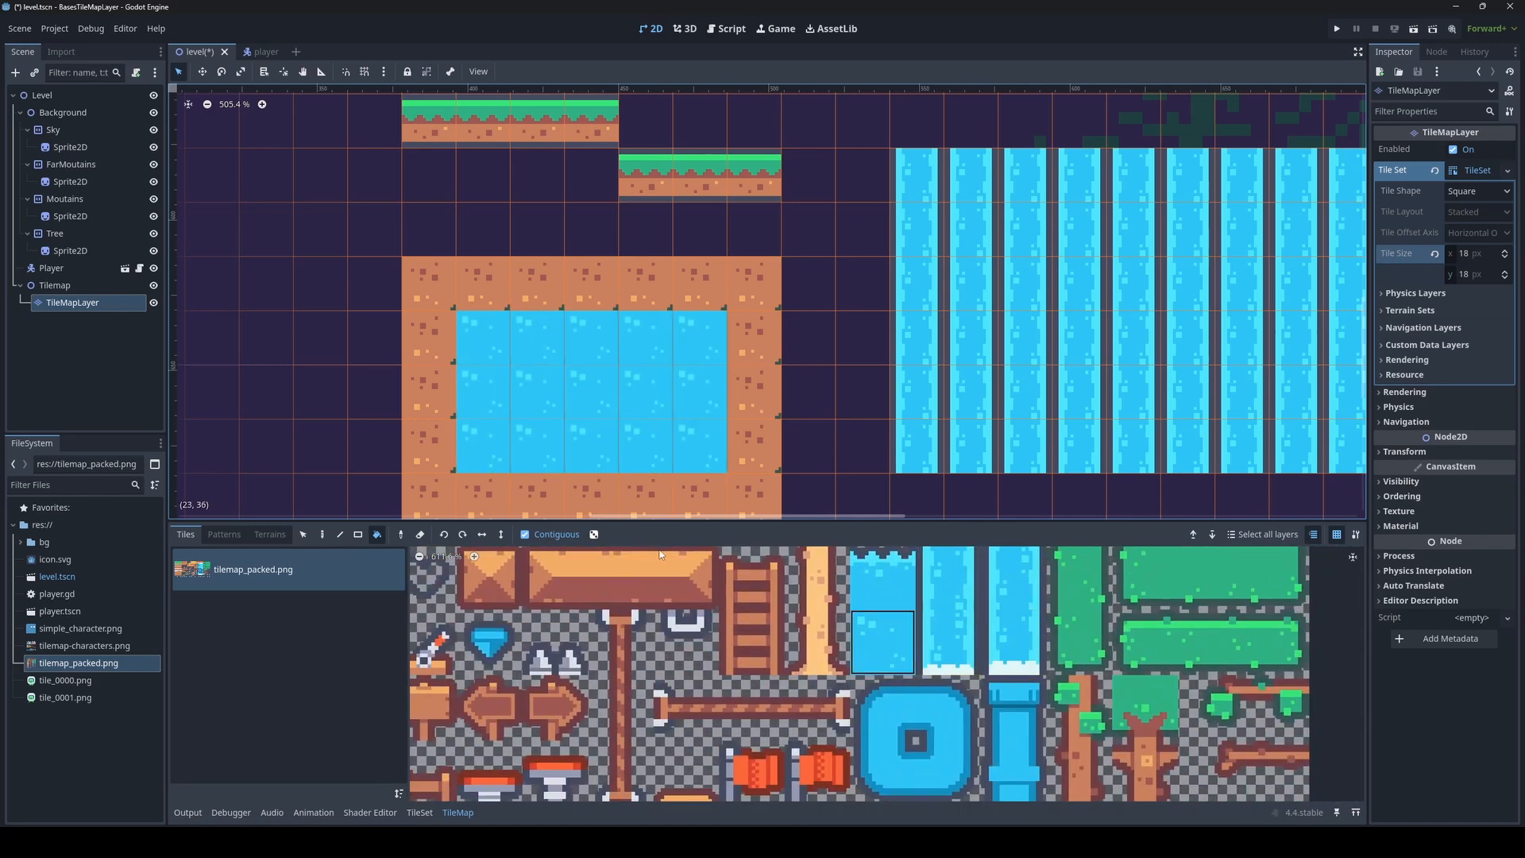
Pick the dirt tile from the left side of the frame with the Picker
{"action": "scroll", "coordinate": [611, 399], "scroll_direction": "down", "scroll_amount": 2}
{"action": "middle_click_drag", "start_coordinate": [762, 463], "coordinate": [804, 402]}
{"action": "scroll", "coordinate": [479, 367], "scroll_direction": "up", "scroll_amount": 1}
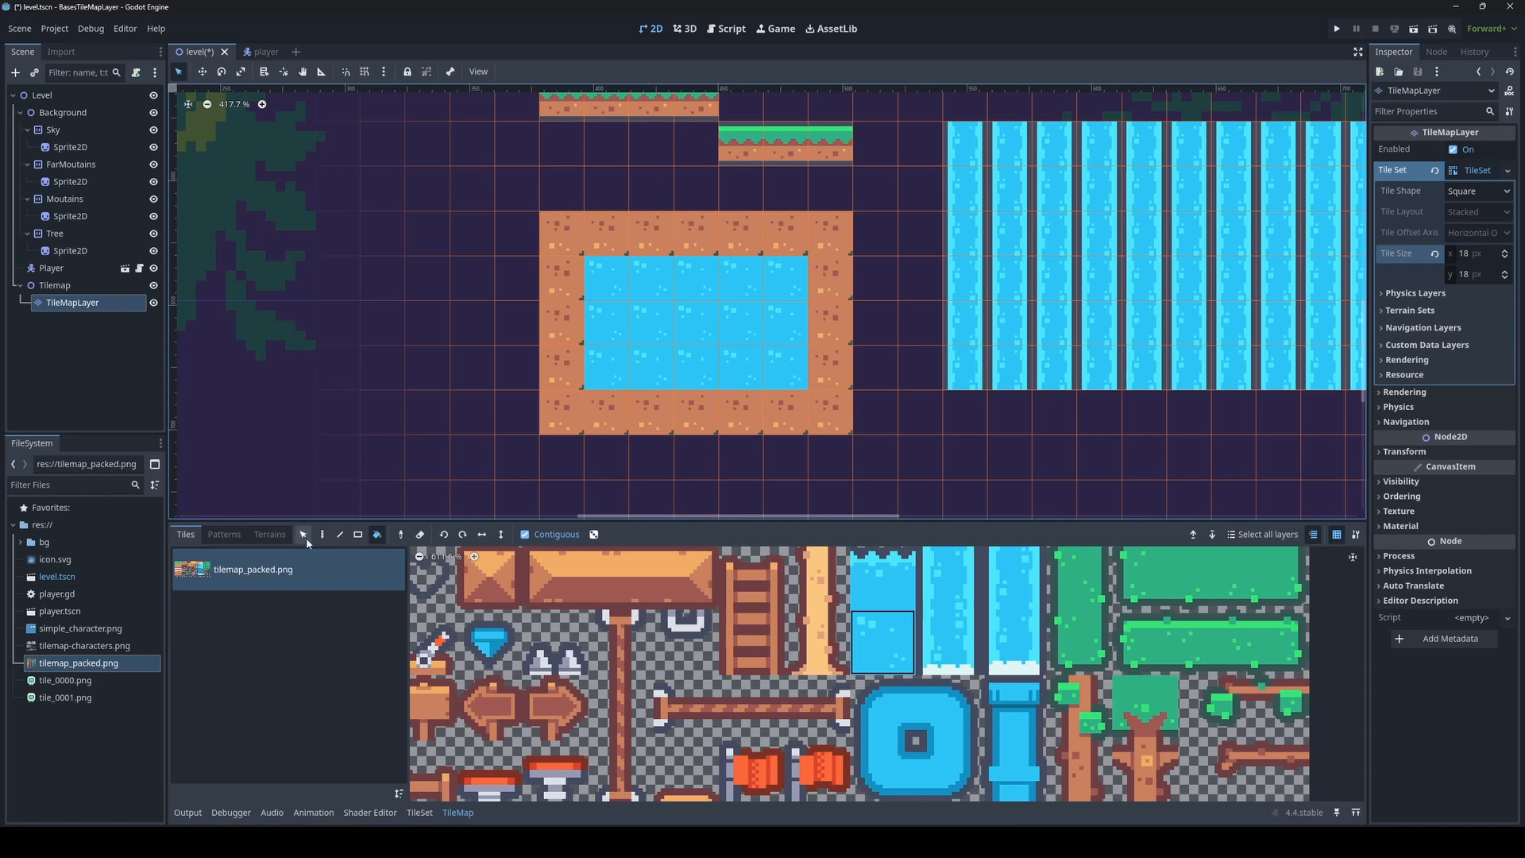
{"action": "left_click", "coordinate": [400, 536]}
{"action": "left_click", "coordinate": [566, 367]}
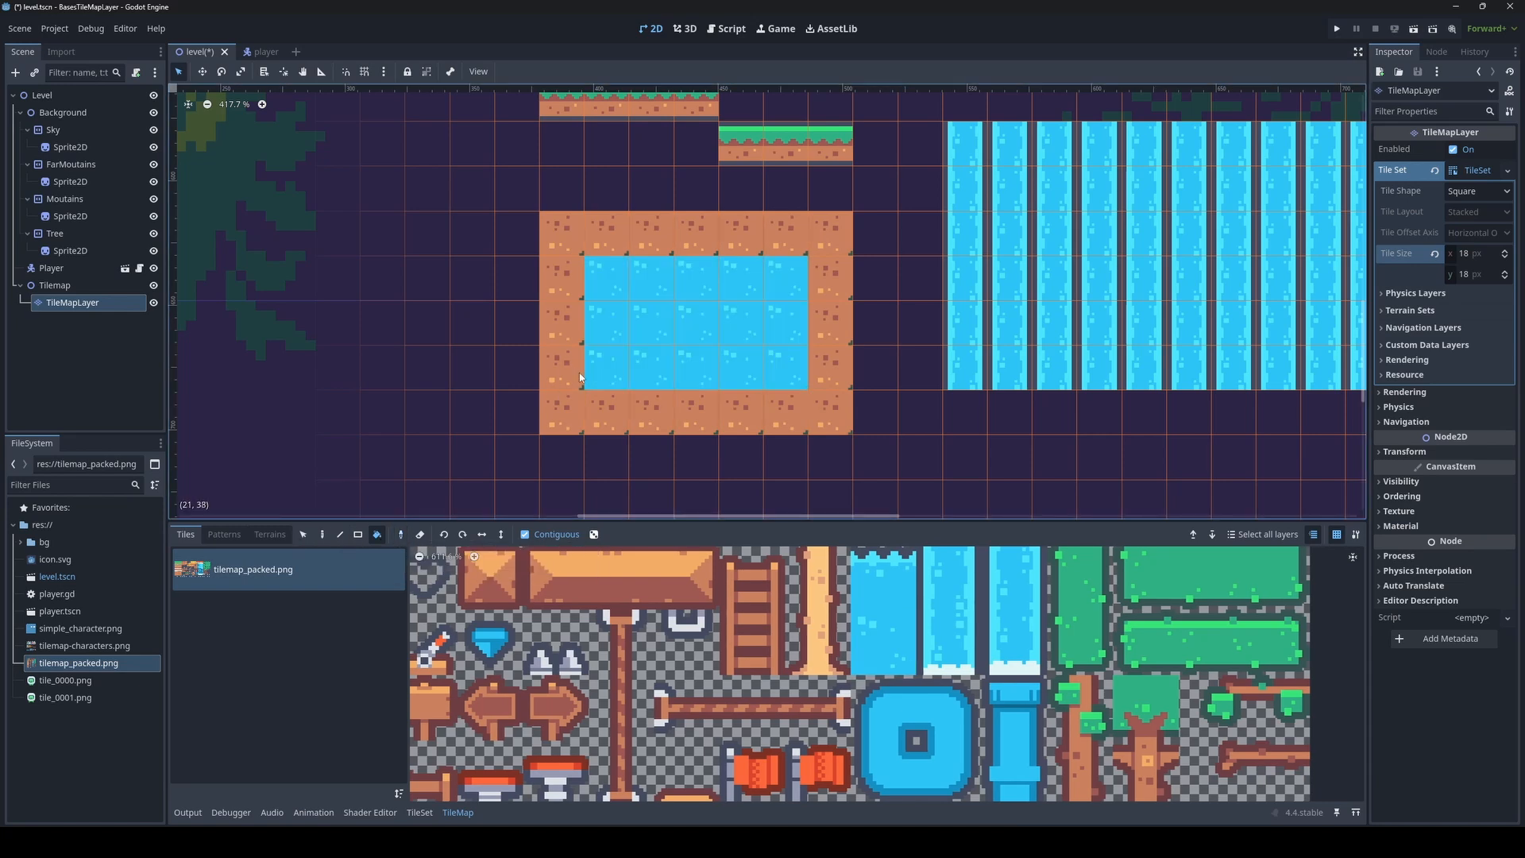
Paint two dirt tiles beside the frame, sample the plain water tile with the Picker, and paint scattered water tiles around the dirt ones
{"action": "left_click", "coordinate": [323, 535]}
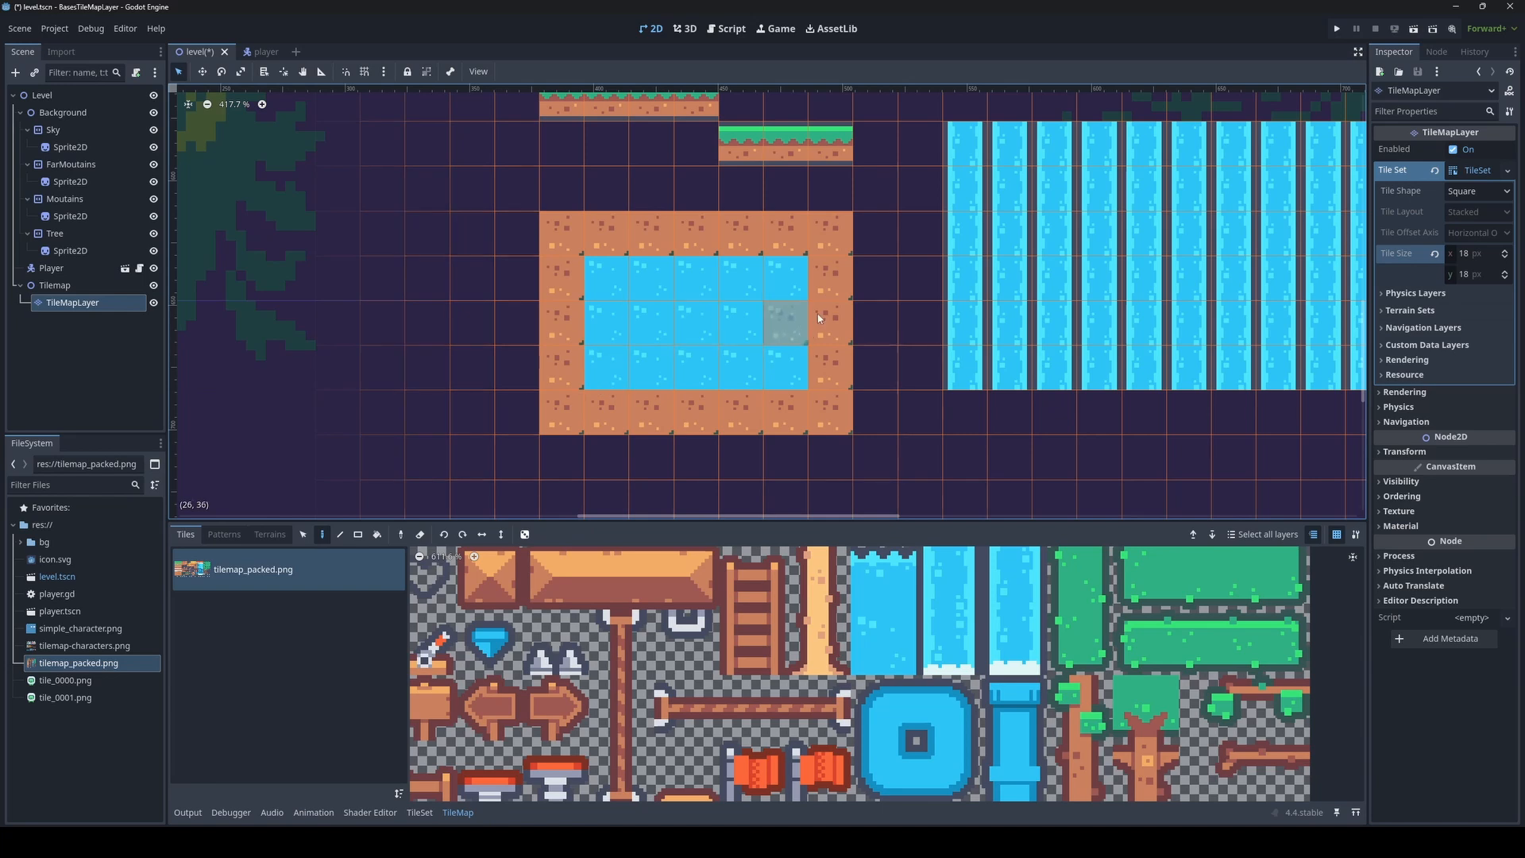
{"action": "left_click_drag", "start_coordinate": [435, 367], "coordinate": [472, 367]}
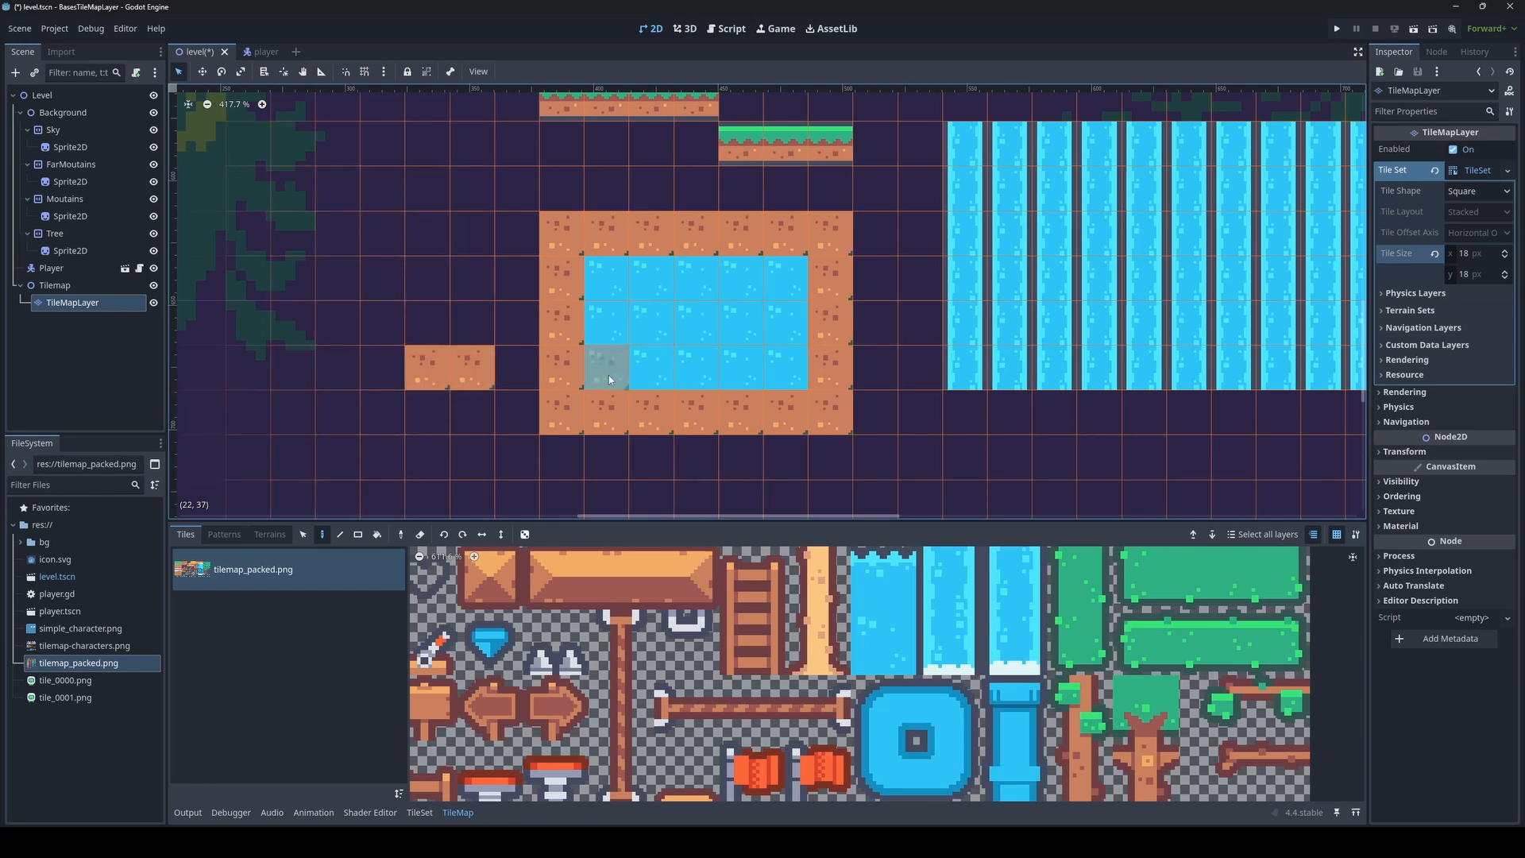
{"action": "key", "text": "p"}
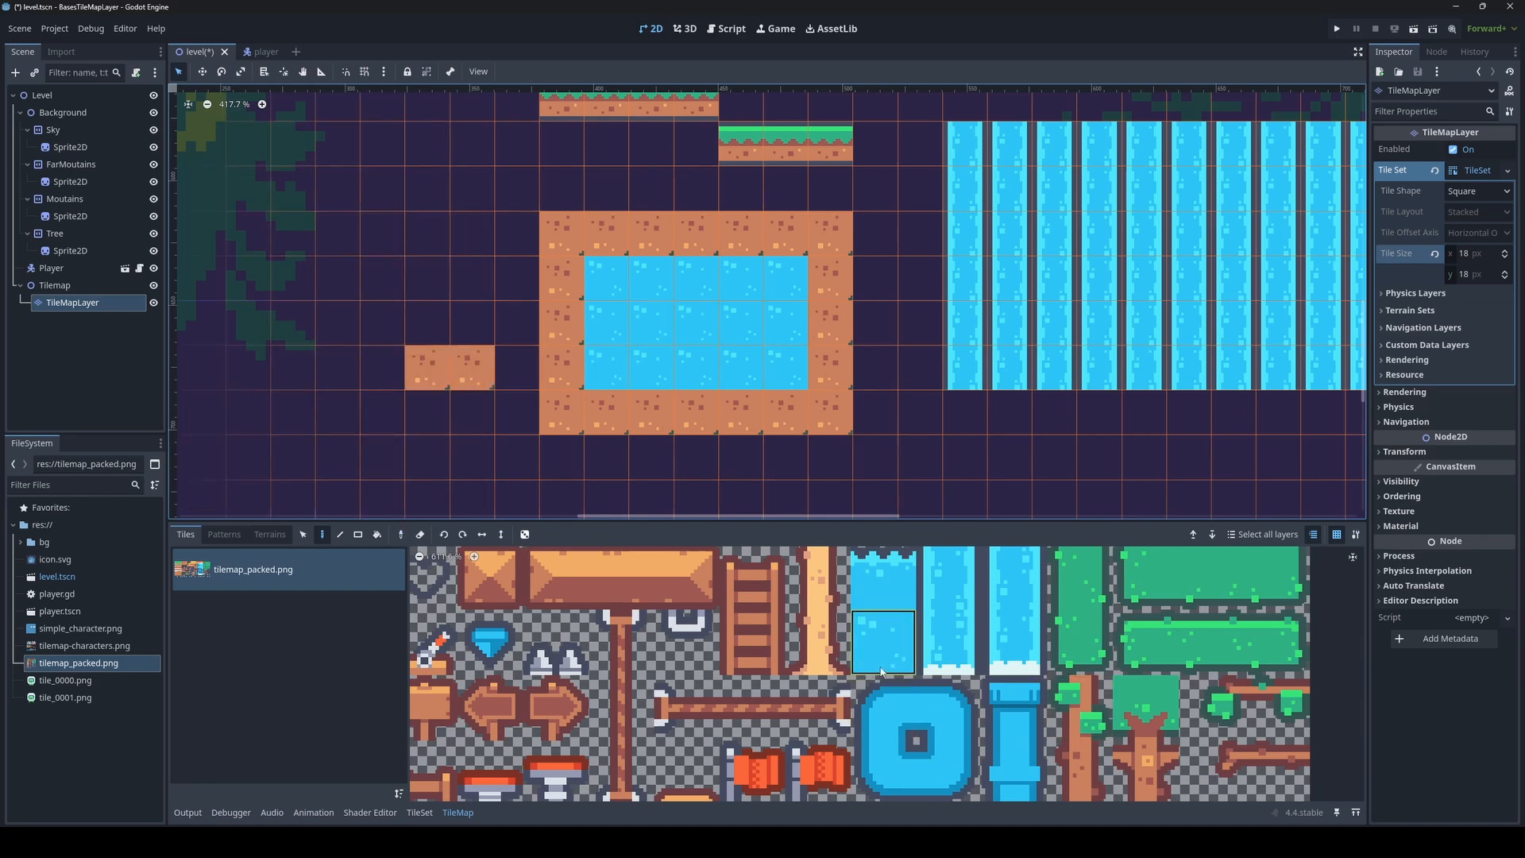
{"action": "left_click_drag", "start_coordinate": [409, 332], "coordinate": [382, 329]}
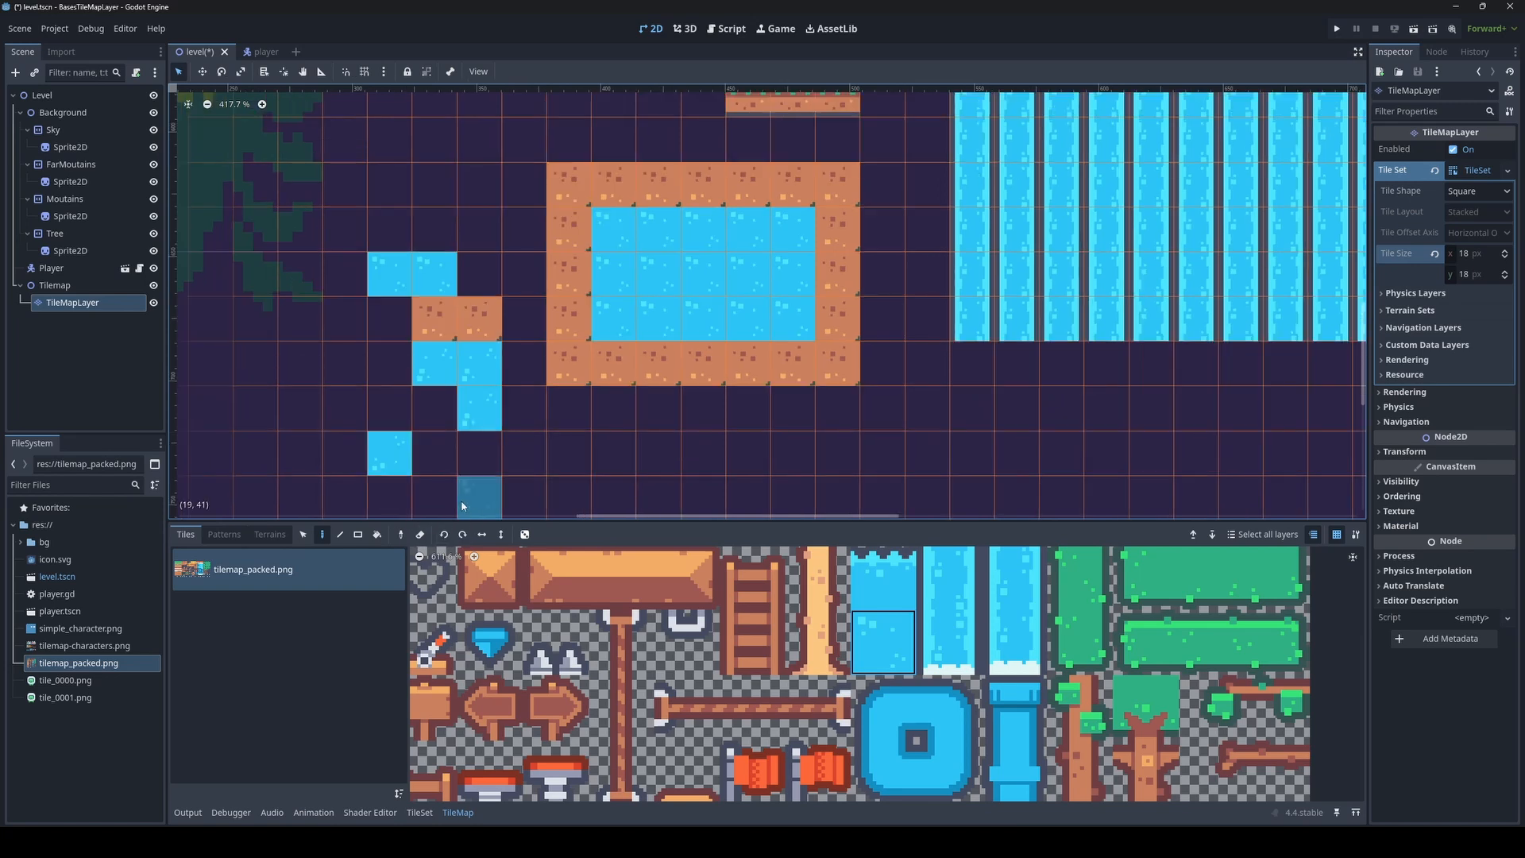
{"action": "middle_click_drag", "start_coordinate": [460, 499], "coordinate": [470, 433]}
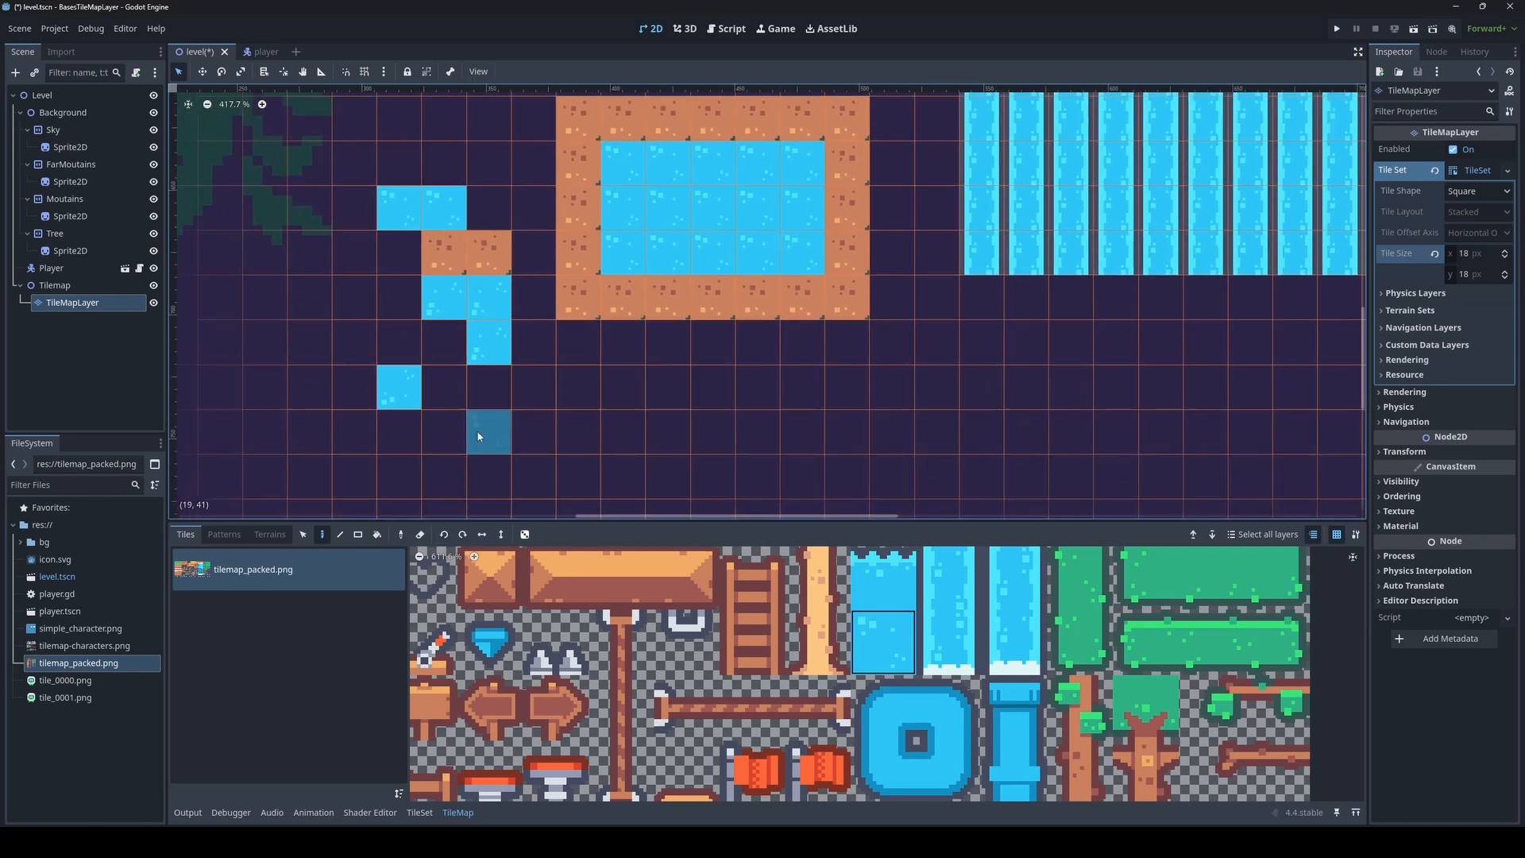
Paint copies of the ladder-top tile below the dirt frame, rotating it right and left and flipping it horizontally between placements
{"action": "left_click", "coordinate": [752, 601]}
{"action": "scroll", "coordinate": [752, 604], "scroll_direction": "down", "scroll_amount": 1}
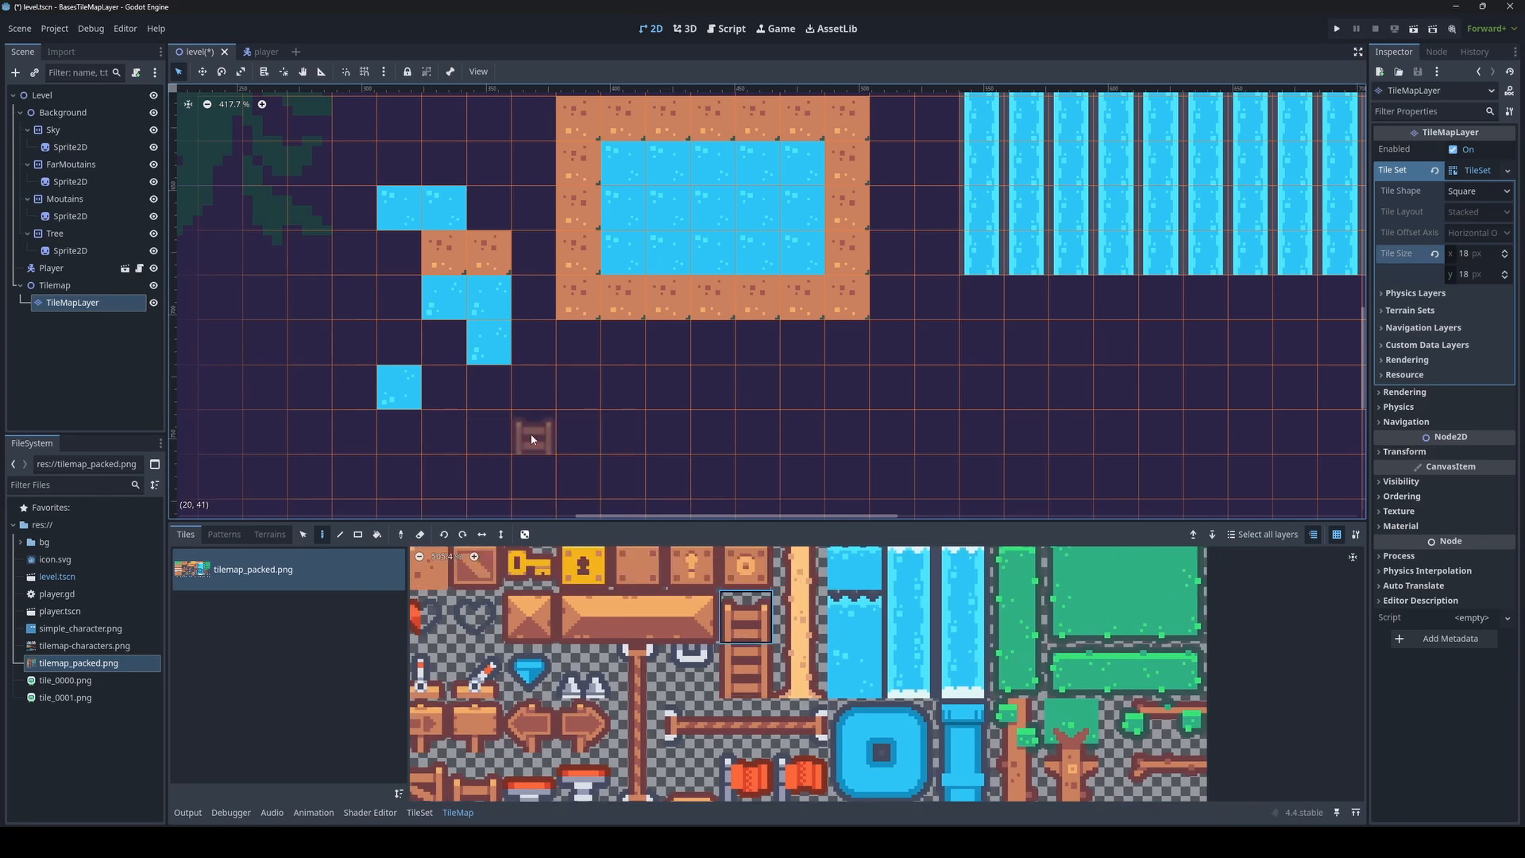
{"action": "left_click", "coordinate": [462, 534]}
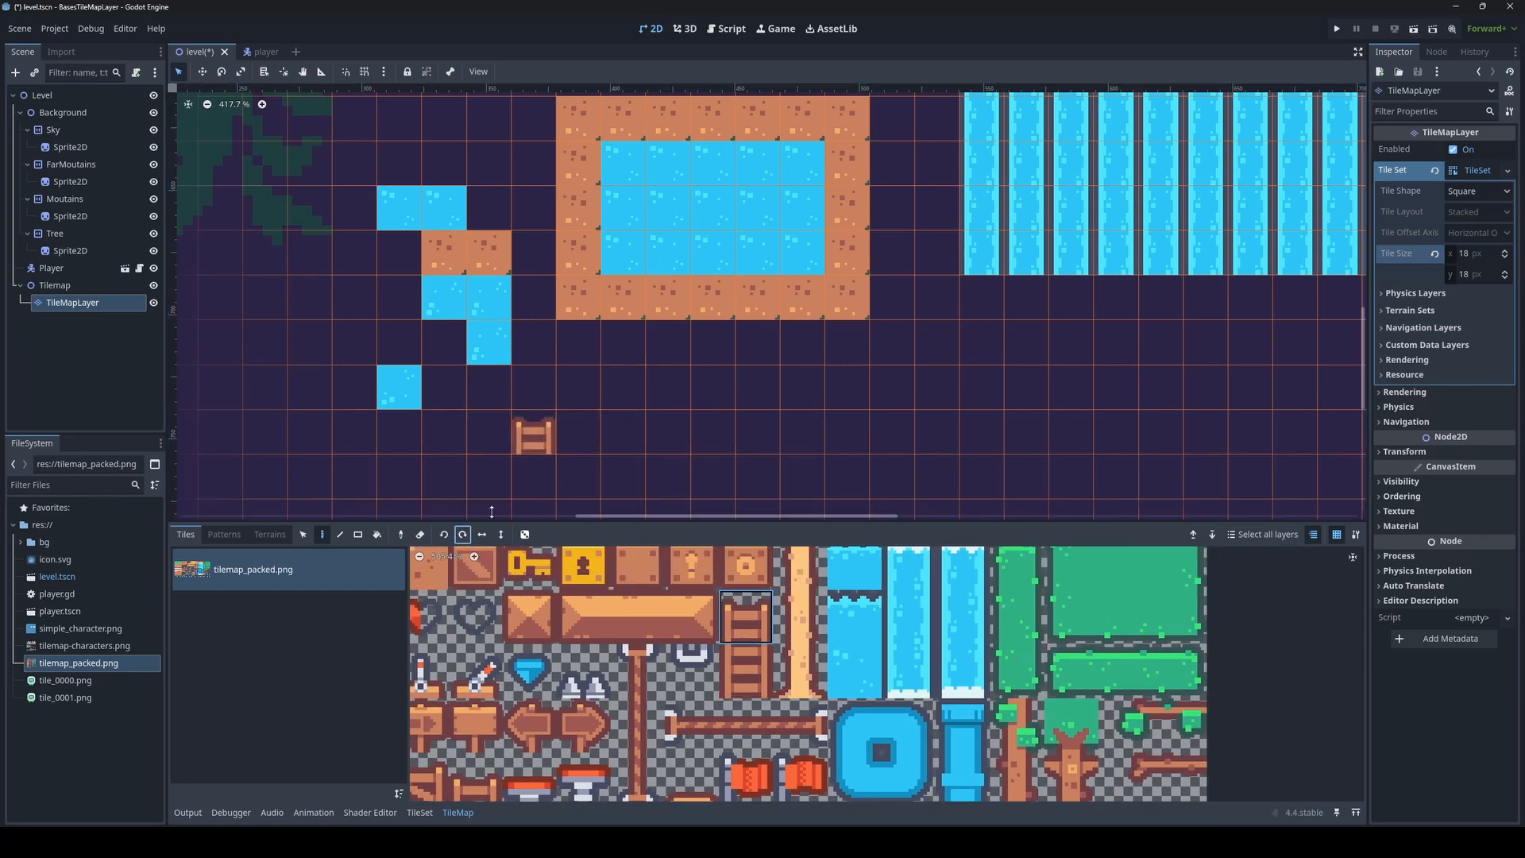
{"action": "left_click", "coordinate": [584, 436]}
{"action": "left_click", "coordinate": [443, 533]}
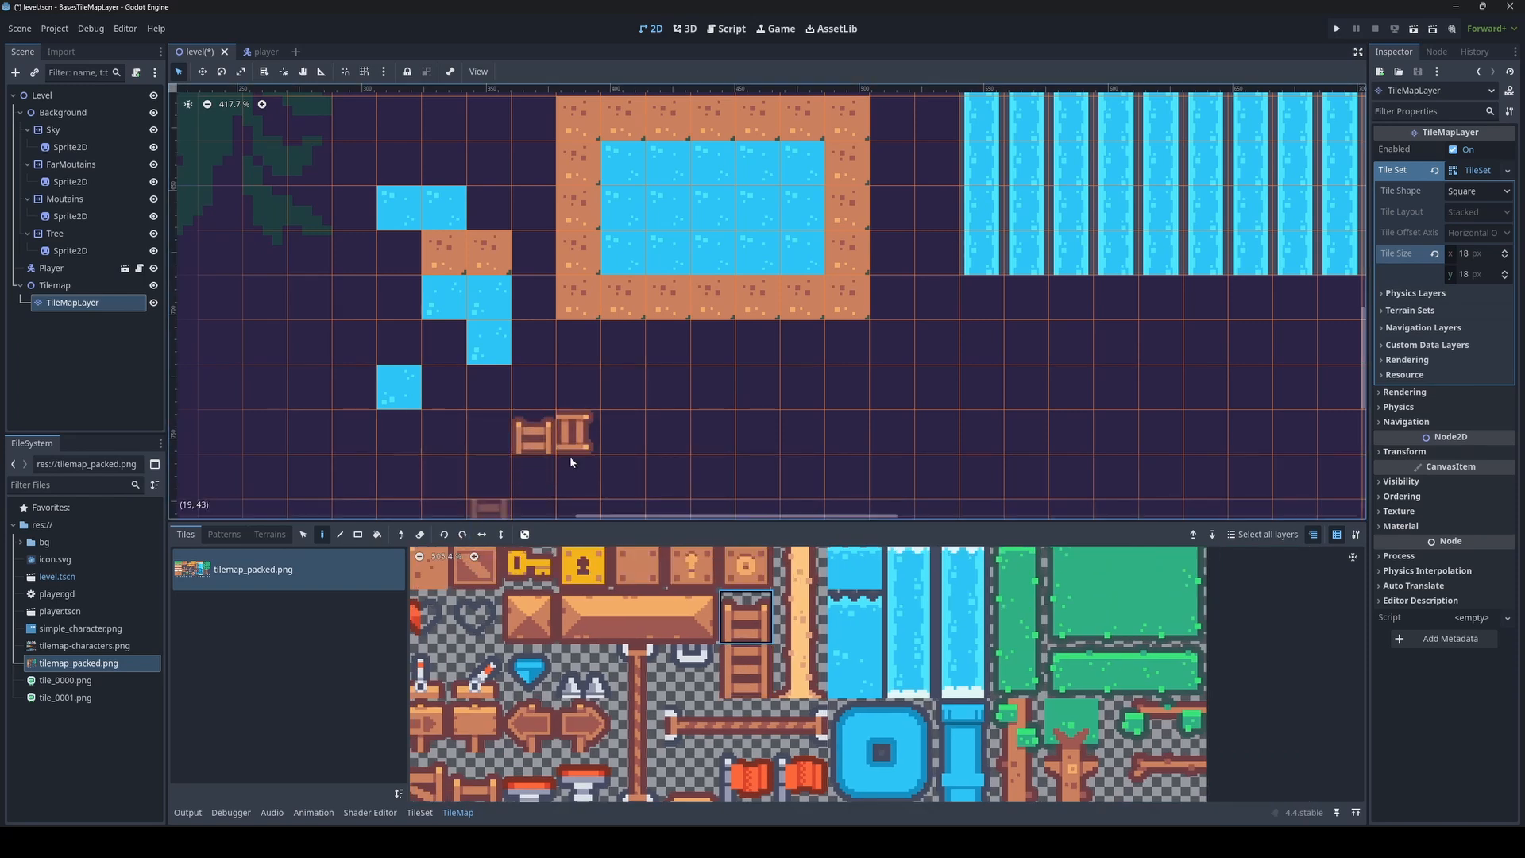
{"action": "left_click", "coordinate": [622, 429]}
{"action": "left_click", "coordinate": [443, 535]}
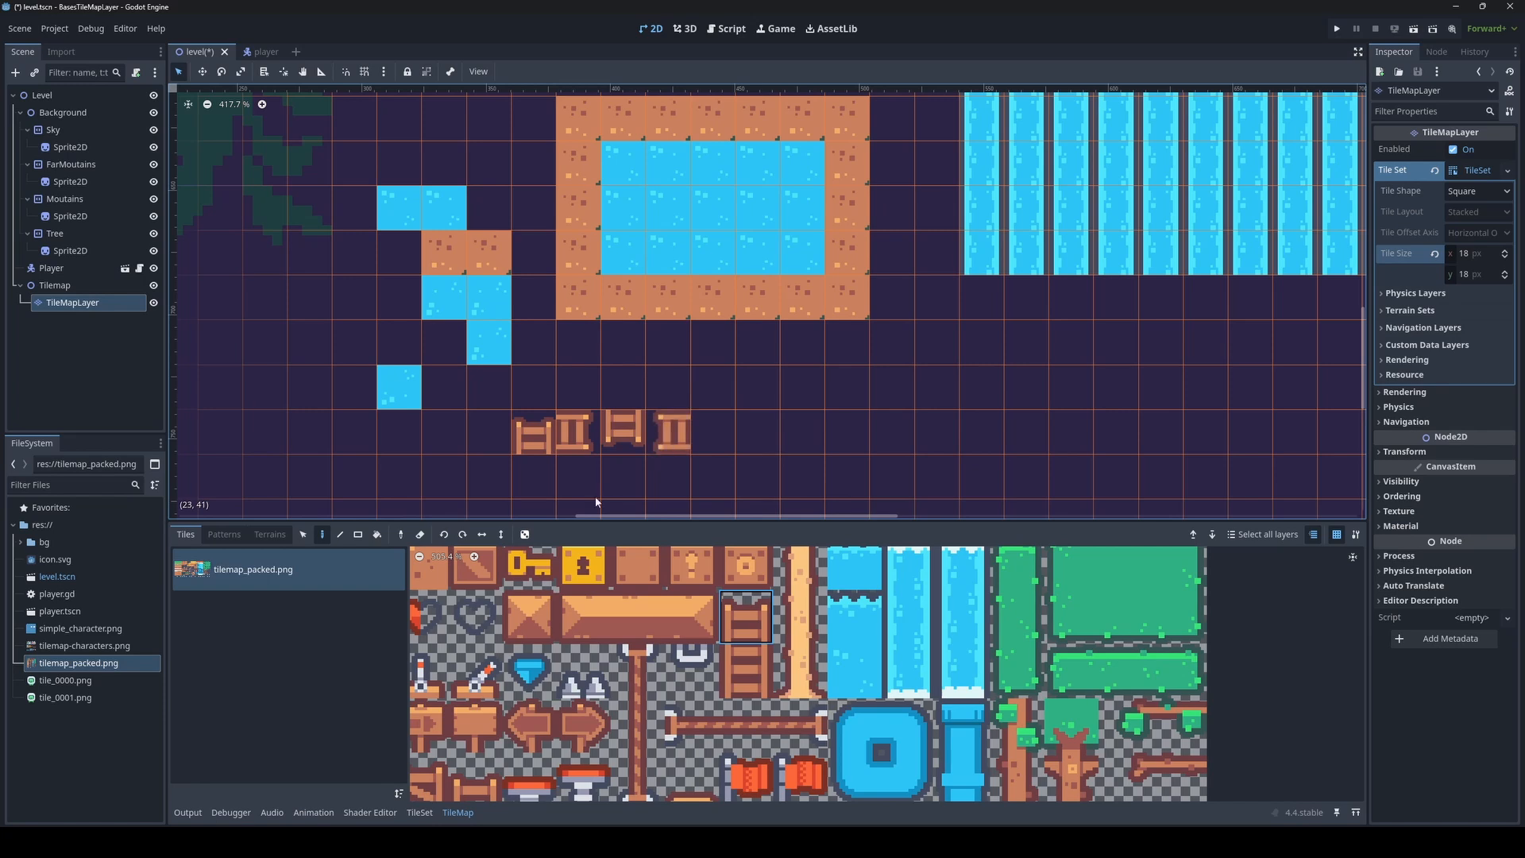
{"action": "left_click", "coordinate": [486, 533]}
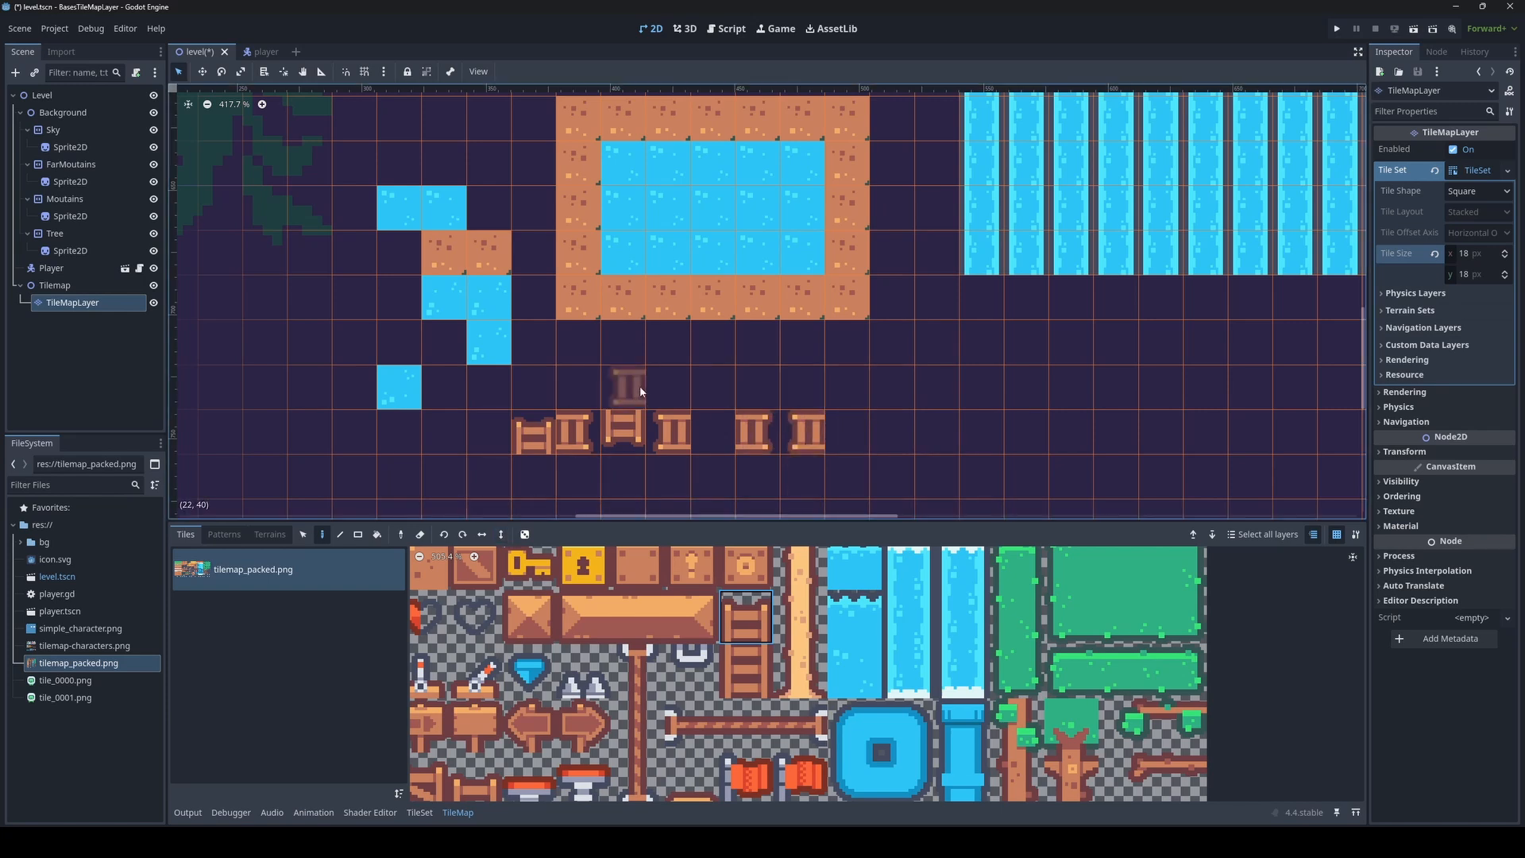
{"action": "left_click", "coordinate": [672, 387]}
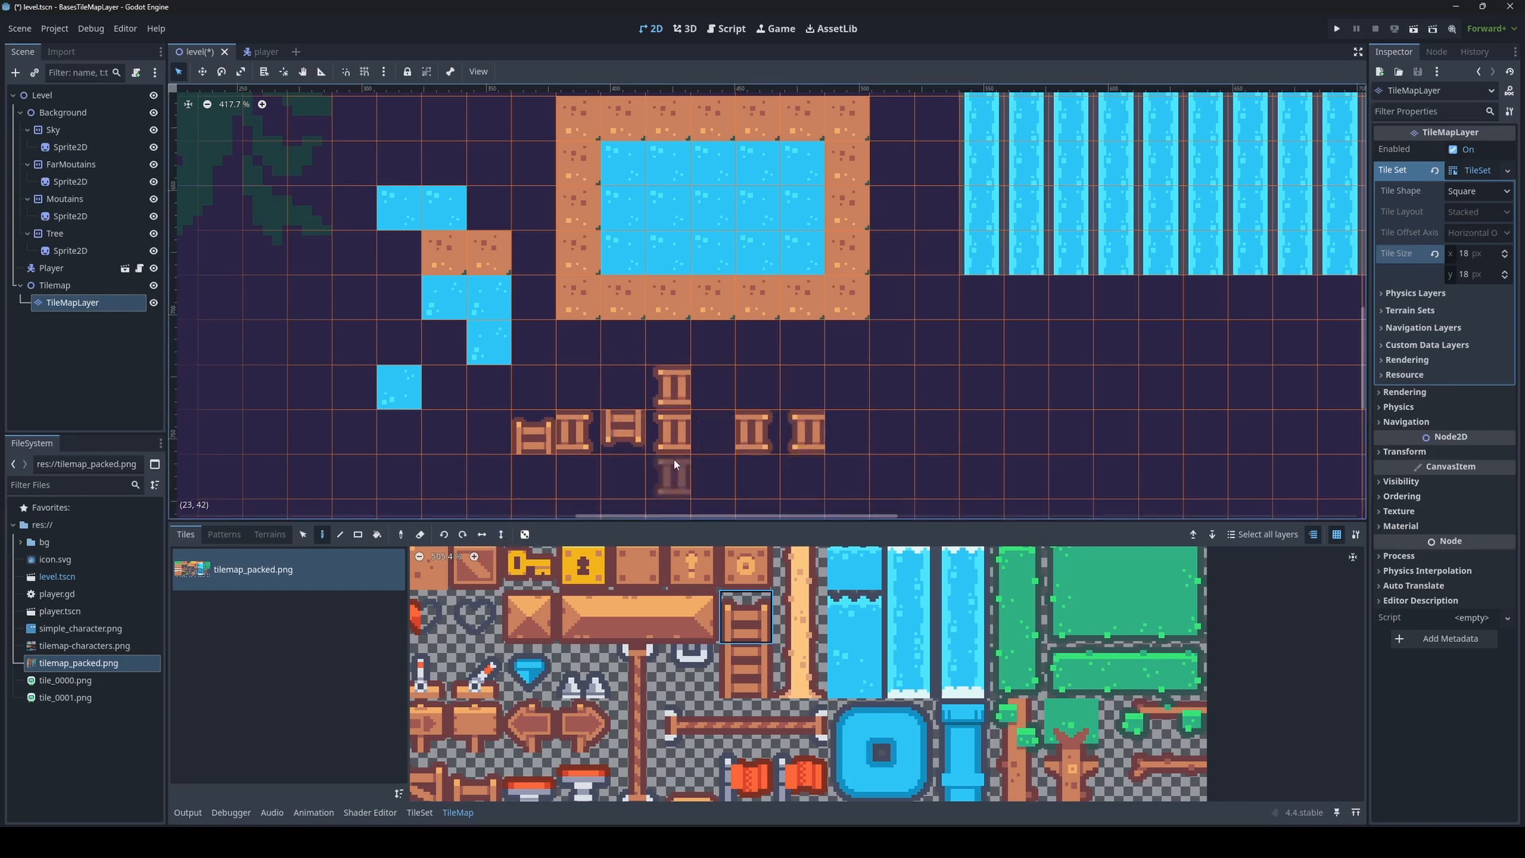
Build a horizontal three-tile ladder below the other pieces from the rotated ladder-top tile and the rotated ladder-bottom tile
{"action": "scroll", "coordinate": [651, 477], "scroll_direction": "down", "scroll_amount": 3}
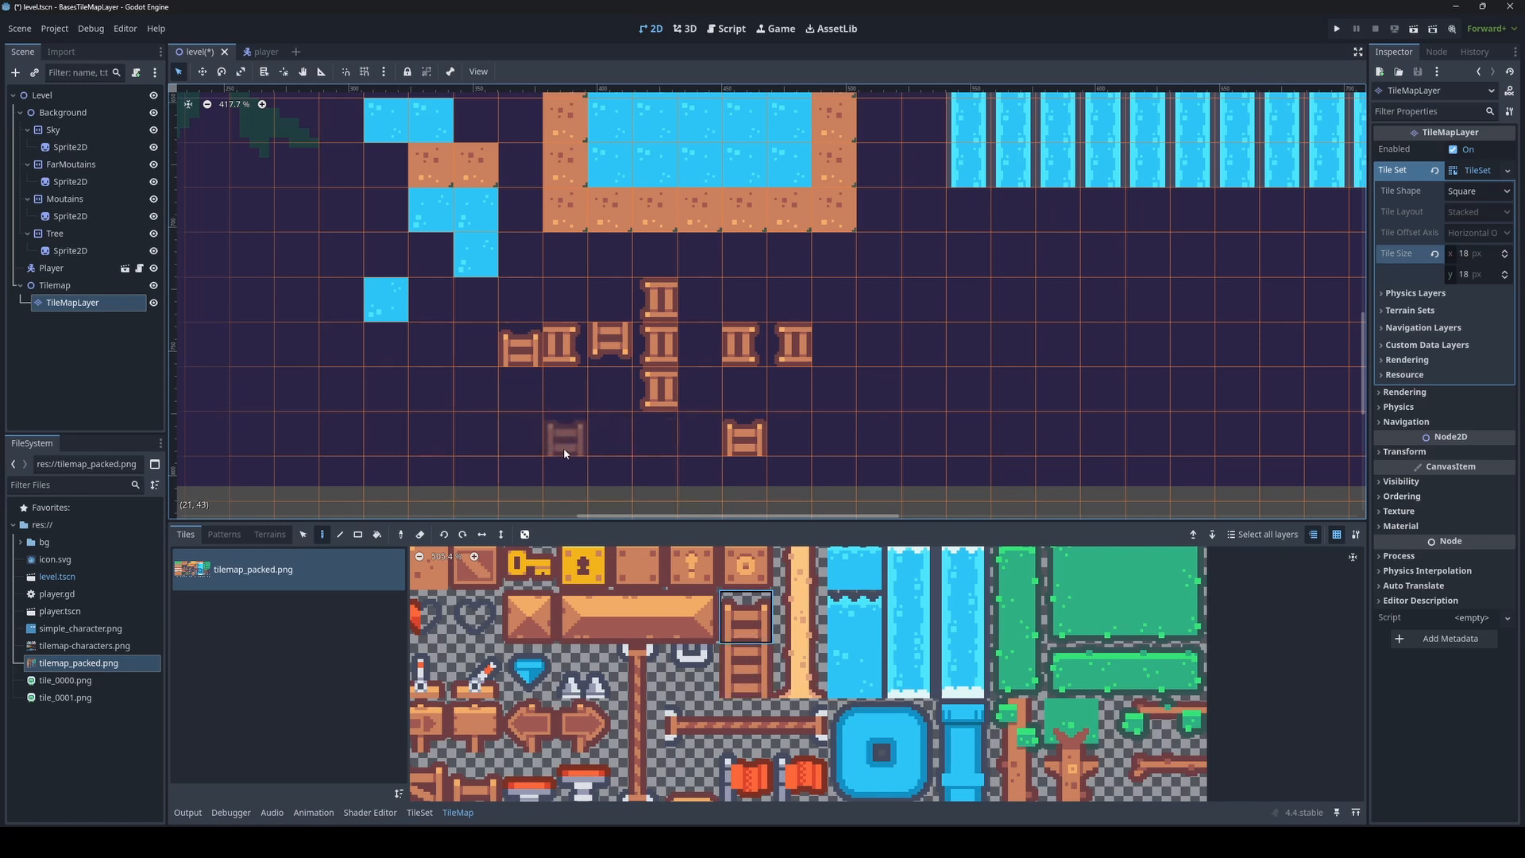
{"action": "left_click", "coordinate": [583, 427]}
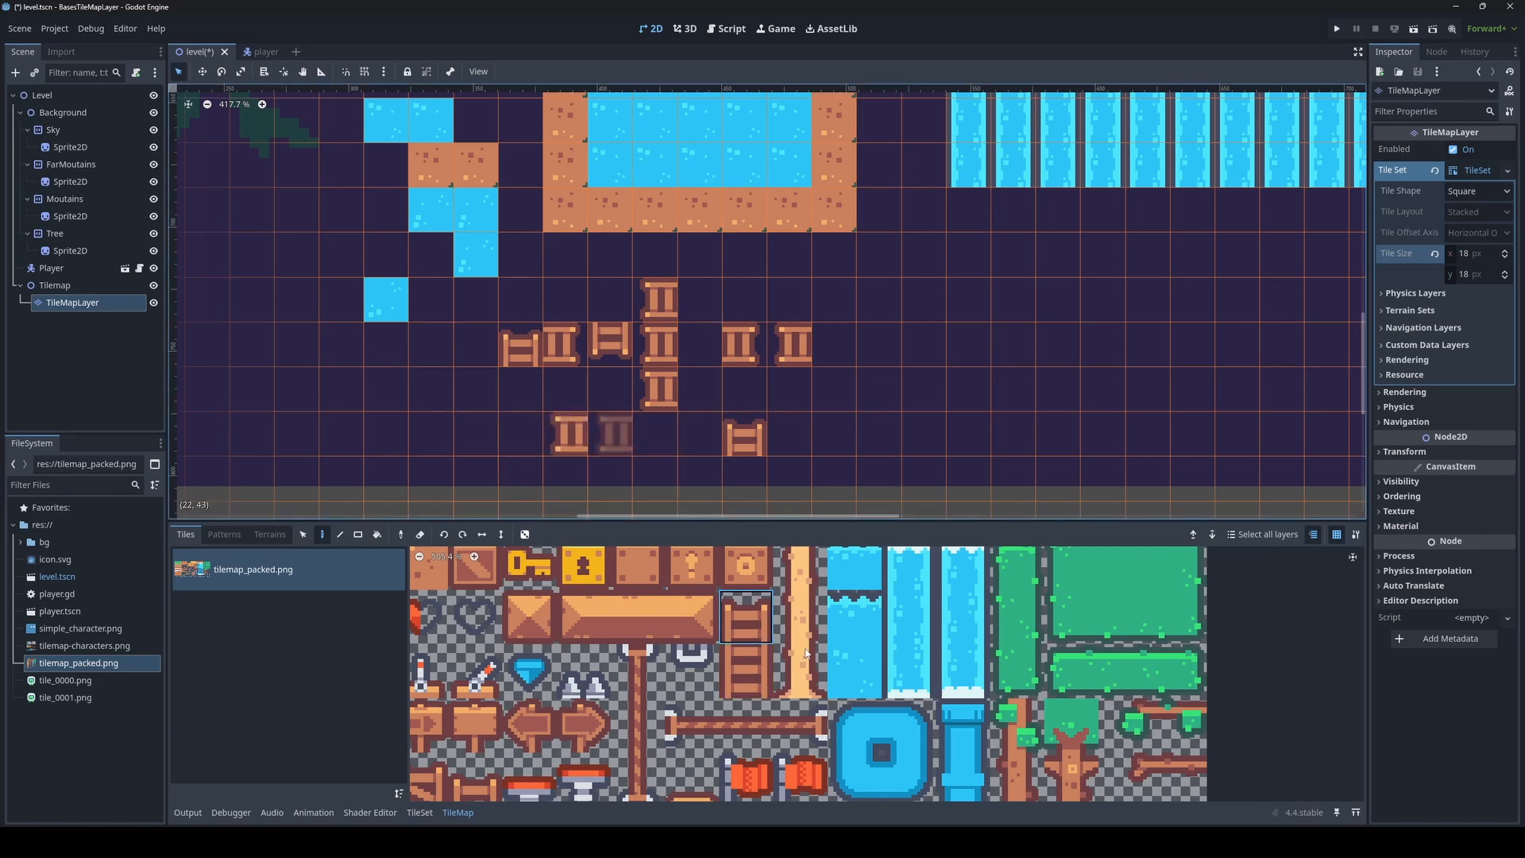
{"action": "left_click", "coordinate": [760, 667]}
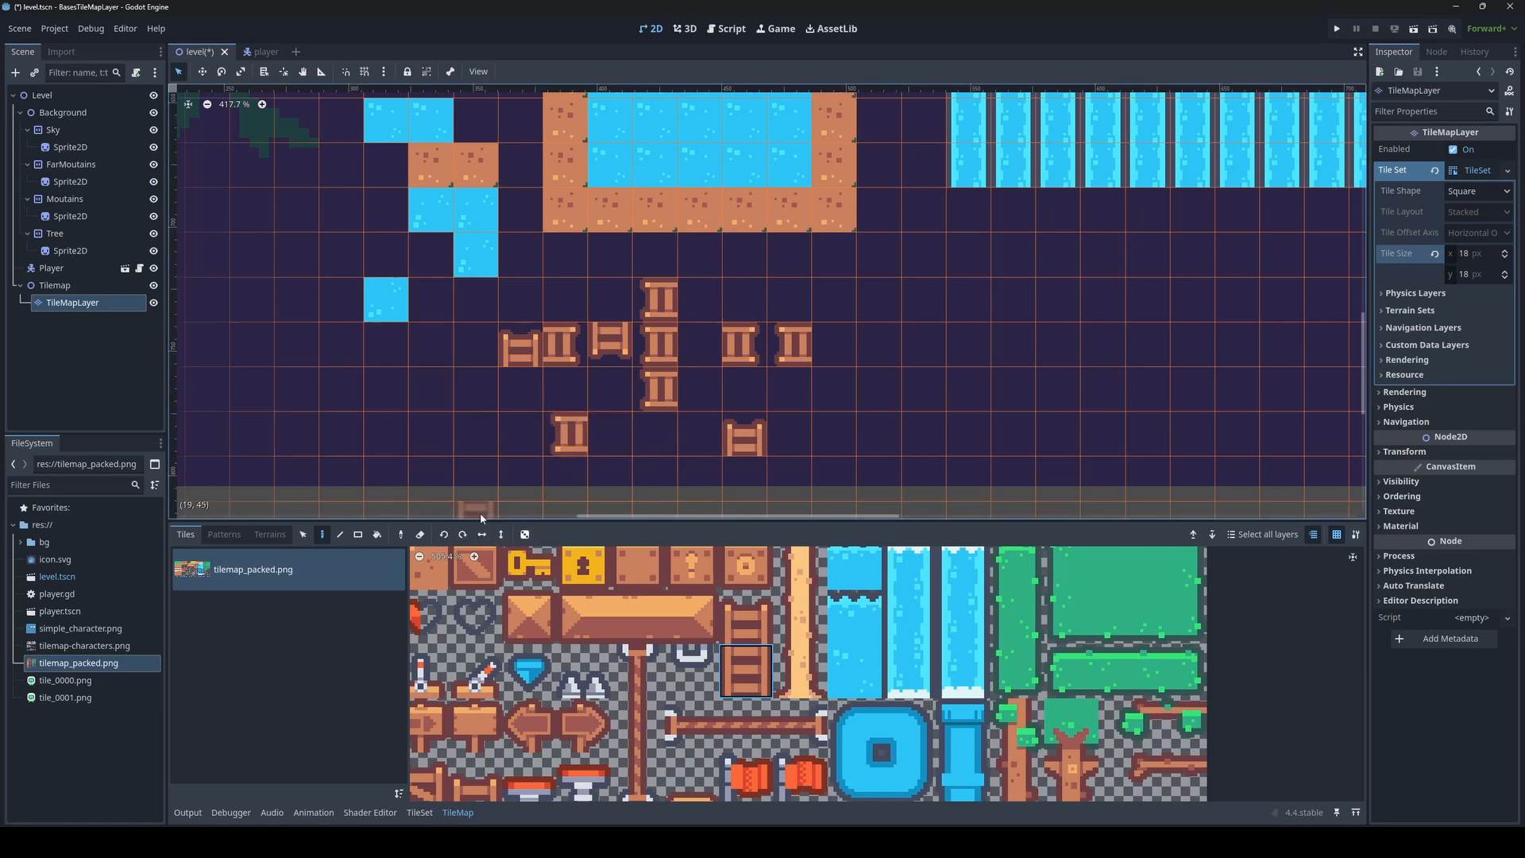
{"action": "left_click", "coordinate": [462, 534]}
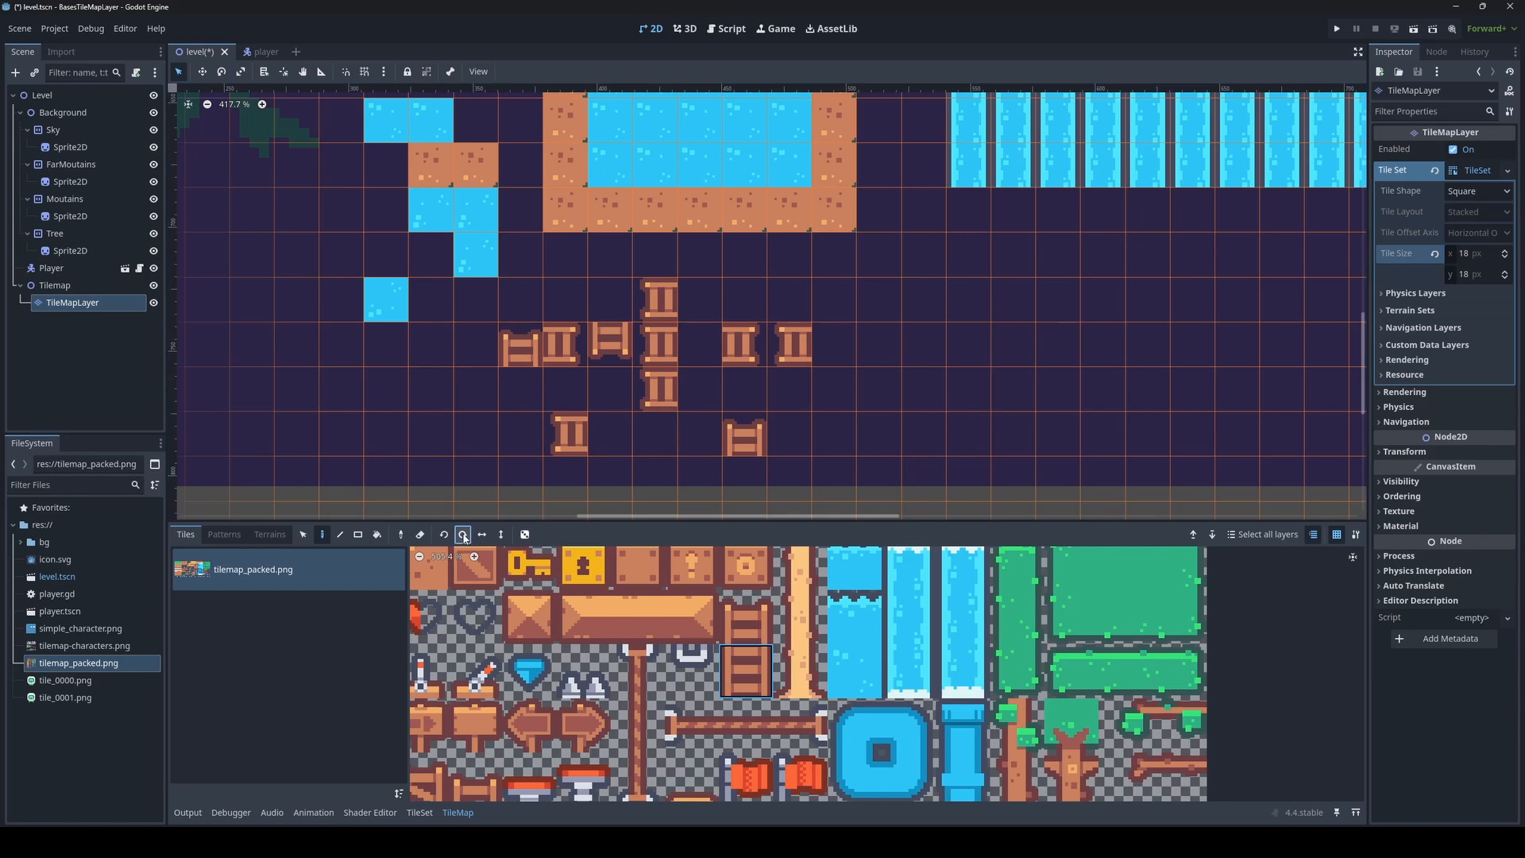
{"action": "left_click_drag", "start_coordinate": [612, 436], "coordinate": [652, 436]}
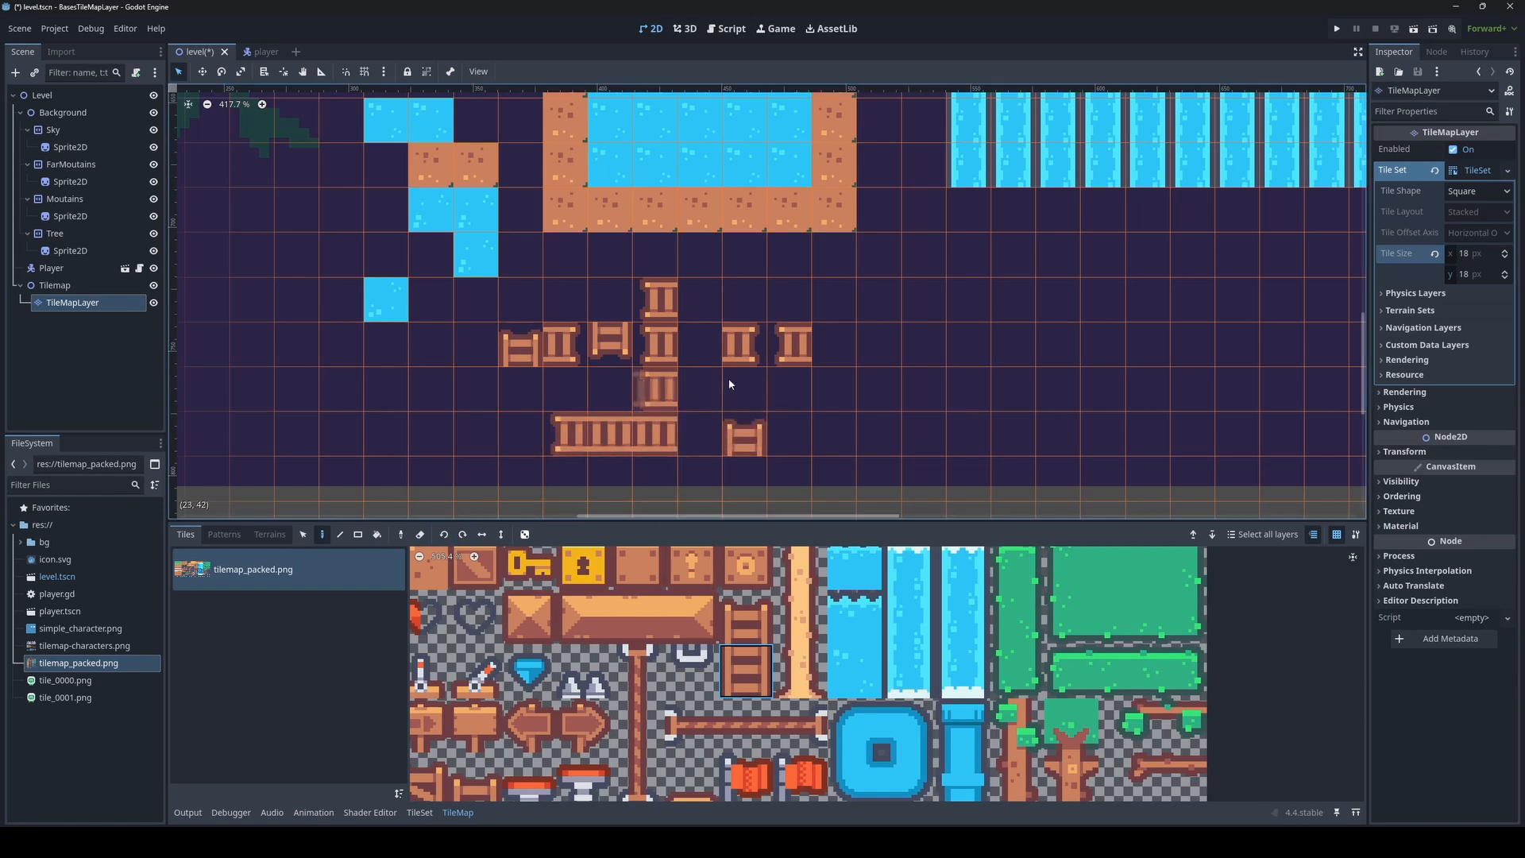
Erase the dirt frame, loose water and ladder tiles, grass steps and waterfalls with the Rect tool in erase mode, keeping the long grass platform
{"action": "scroll", "coordinate": [775, 412], "scroll_direction": "down", "scroll_amount": 3}
{"action": "scroll", "coordinate": [770, 676], "scroll_direction": "down", "scroll_amount": 5}
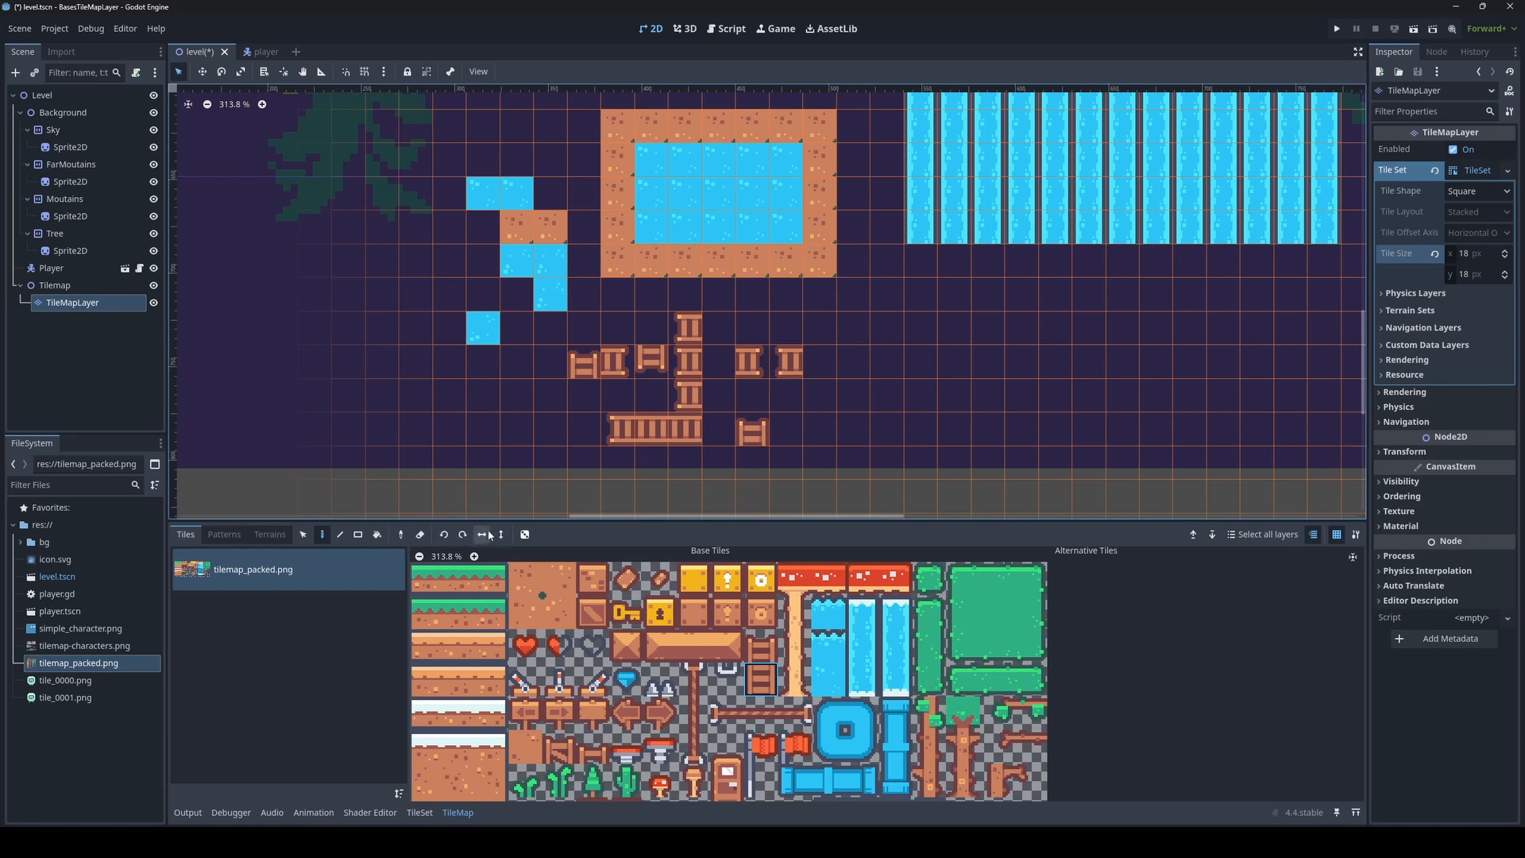
{"action": "scroll", "coordinate": [746, 364], "scroll_direction": "down", "scroll_amount": 3}
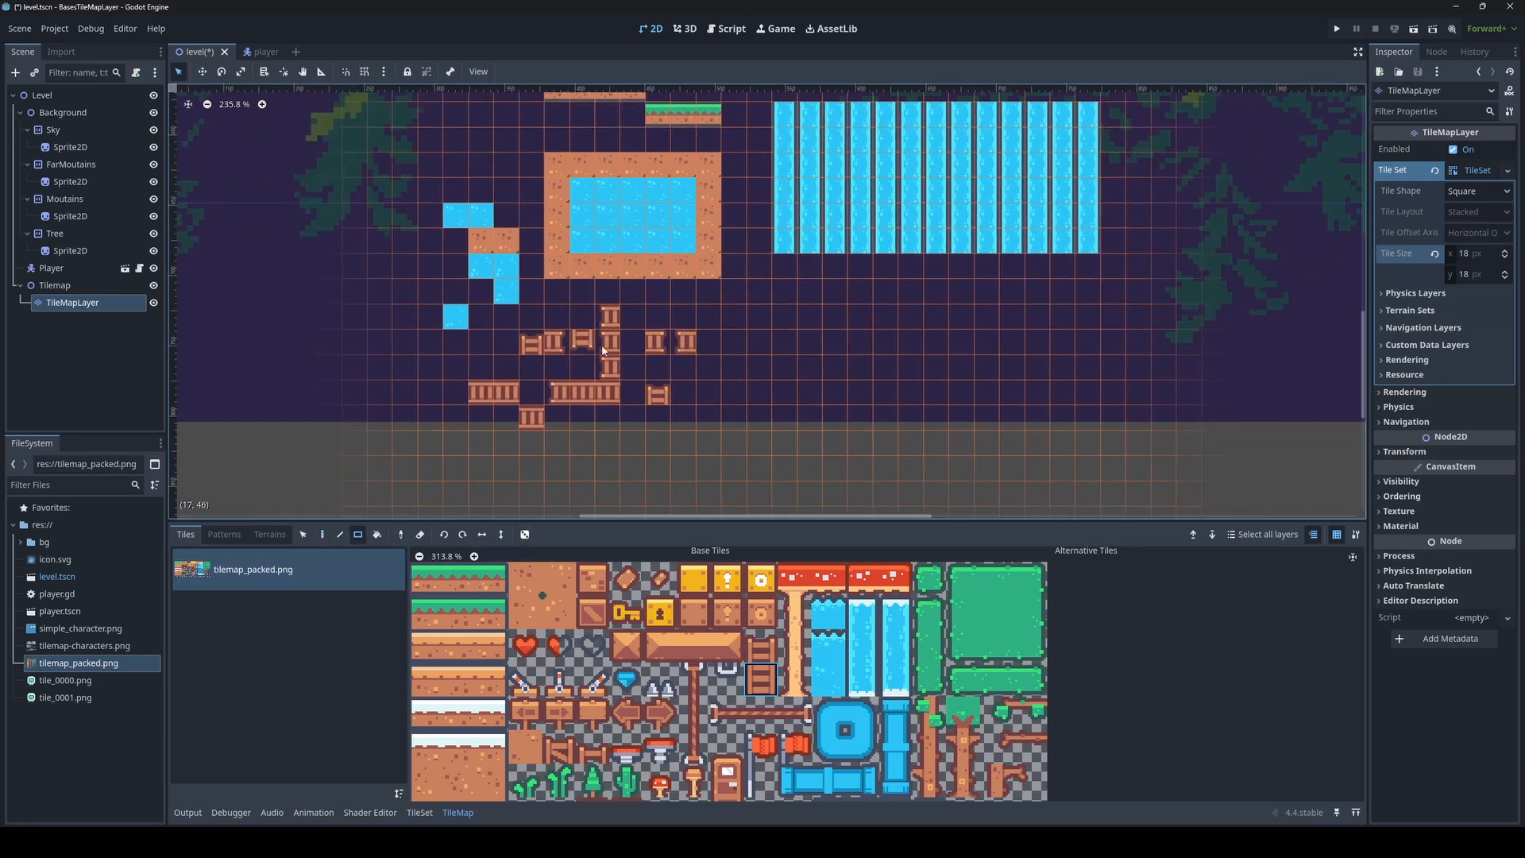
{"action": "key", "text": "e"}
{"action": "scroll", "coordinate": [592, 365], "scroll_direction": "down", "scroll_amount": 3}
{"action": "left_click_drag", "start_coordinate": [405, 216], "coordinate": [715, 422]}
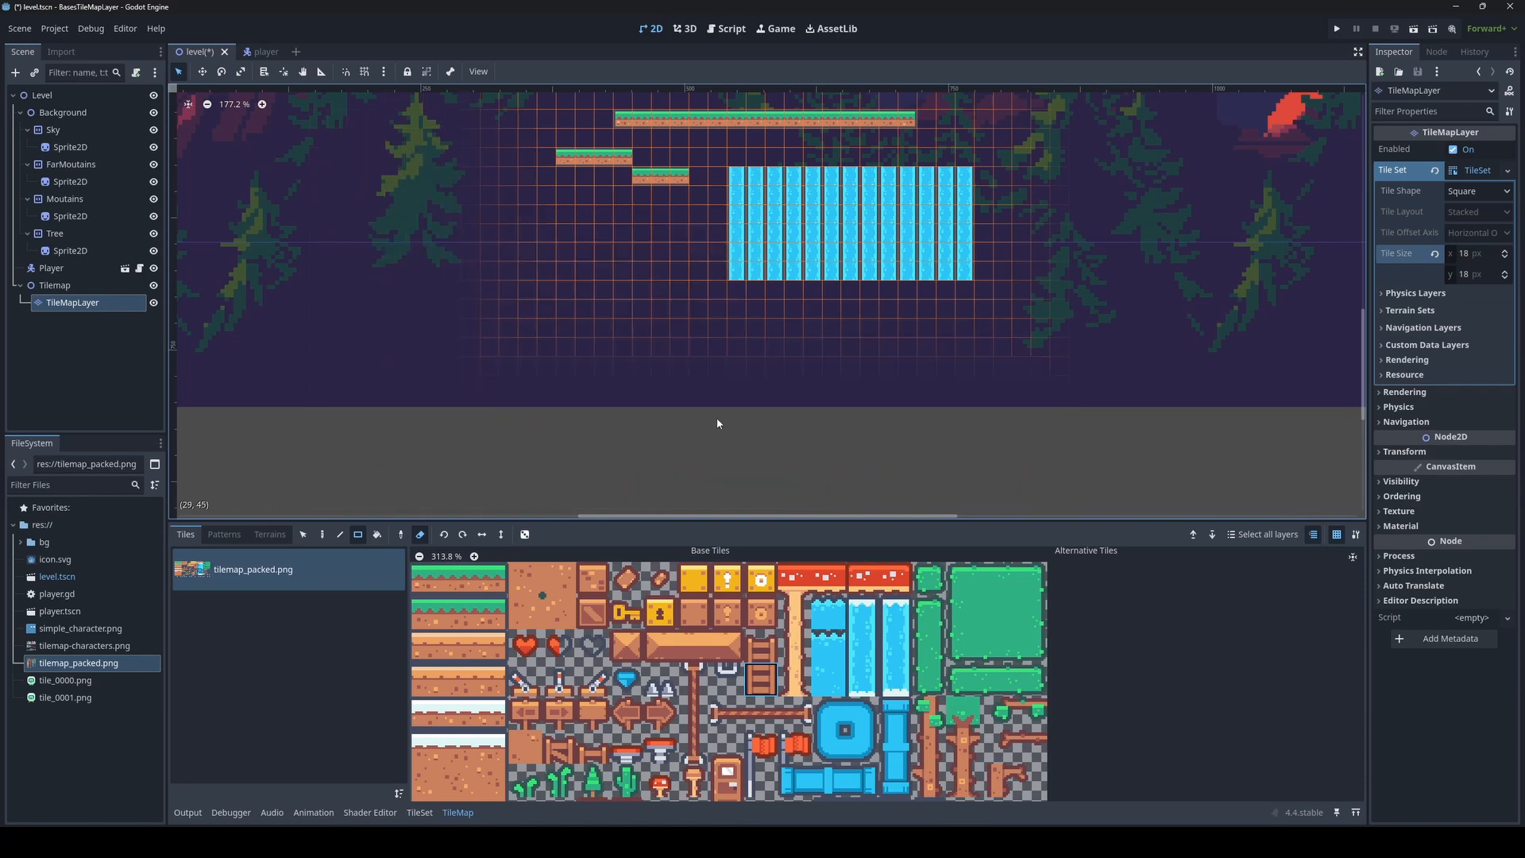
{"action": "scroll", "coordinate": [941, 428], "scroll_direction": "up", "scroll_amount": 2}
{"action": "mouse_move", "coordinate": [941, 427]}
{"action": "left_mouse_down"}
{"action": "mouse_move", "coordinate": [536, 256]}
{"action": "mouse_move", "coordinate": [410, 222]}
{"action": "left_mouse_up"}
Paint two separate single grass block tiles in line with the left end of the long grass platform, using the Paint tool with erasing off
{"action": "scroll", "coordinate": [565, 272], "scroll_direction": "up", "scroll_amount": 8}
{"action": "middle_click_drag", "start_coordinate": [636, 233], "coordinate": [579, 385]}
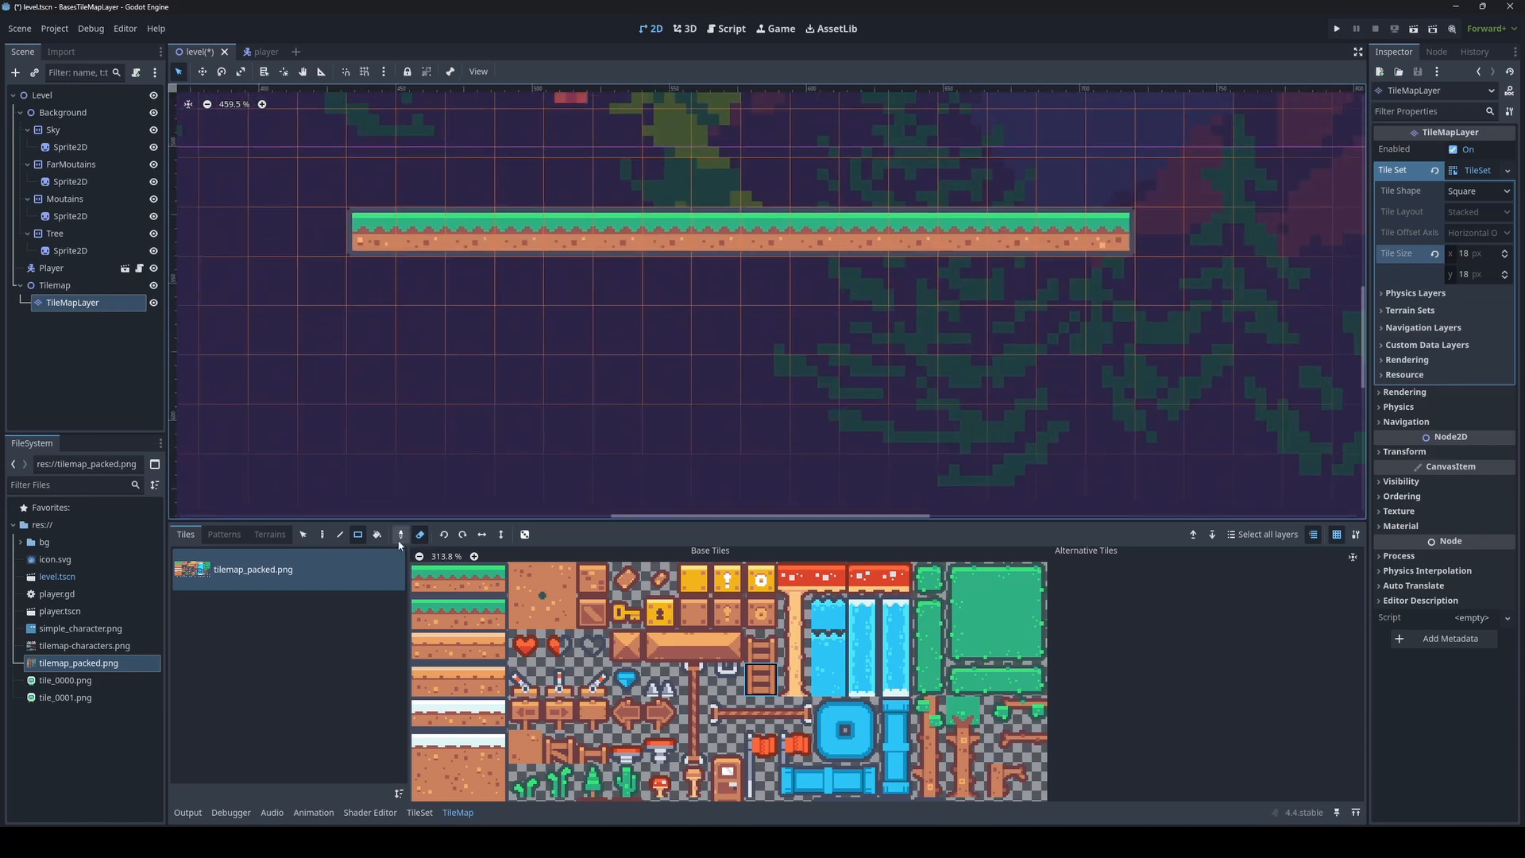
{"action": "left_click", "coordinate": [321, 540]}
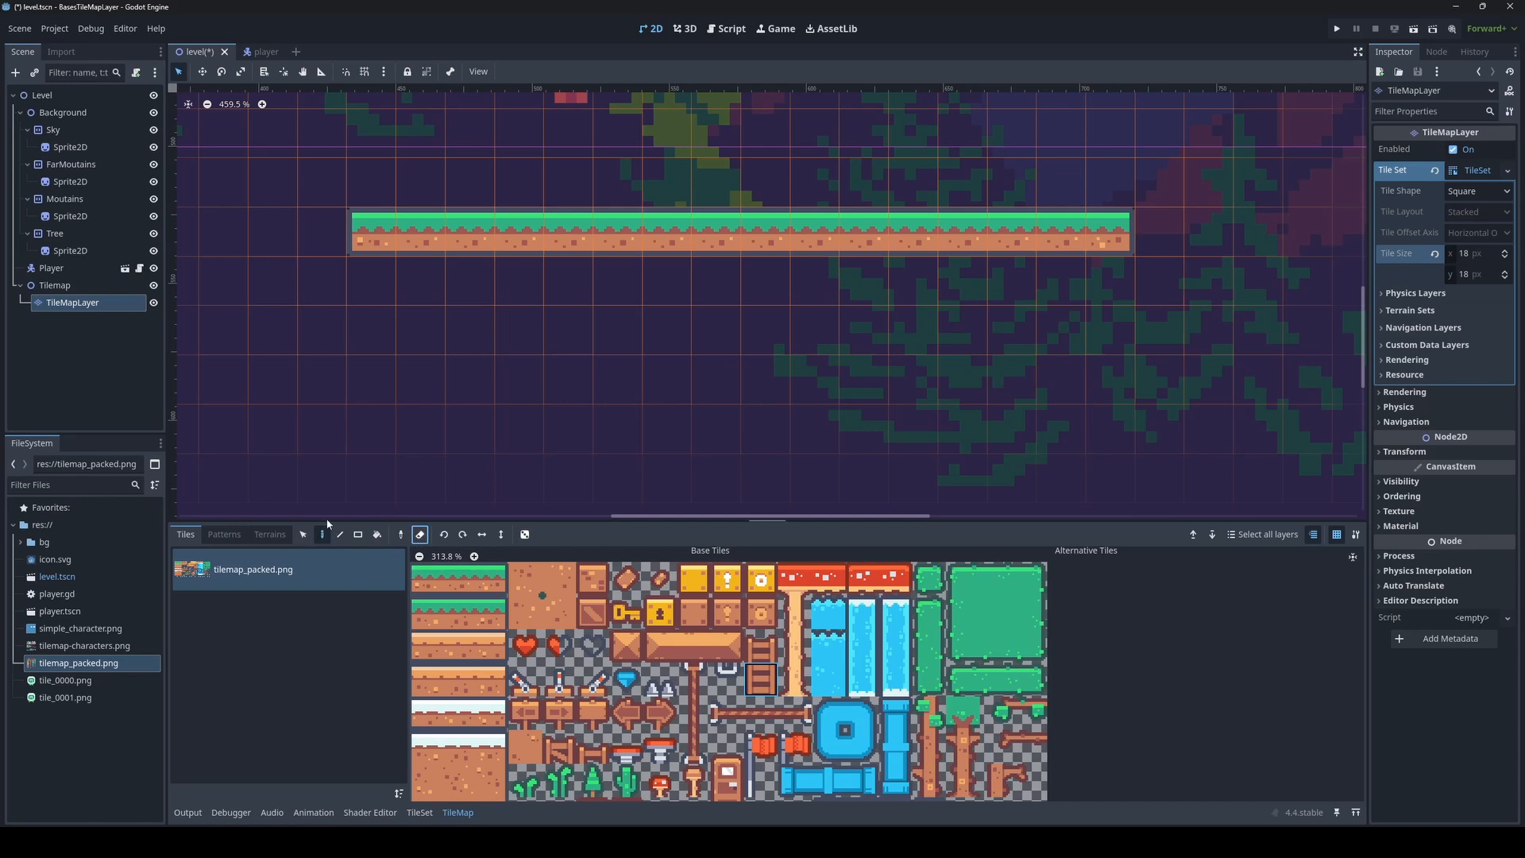
{"action": "scroll", "coordinate": [553, 638], "scroll_direction": "up", "scroll_amount": 3}
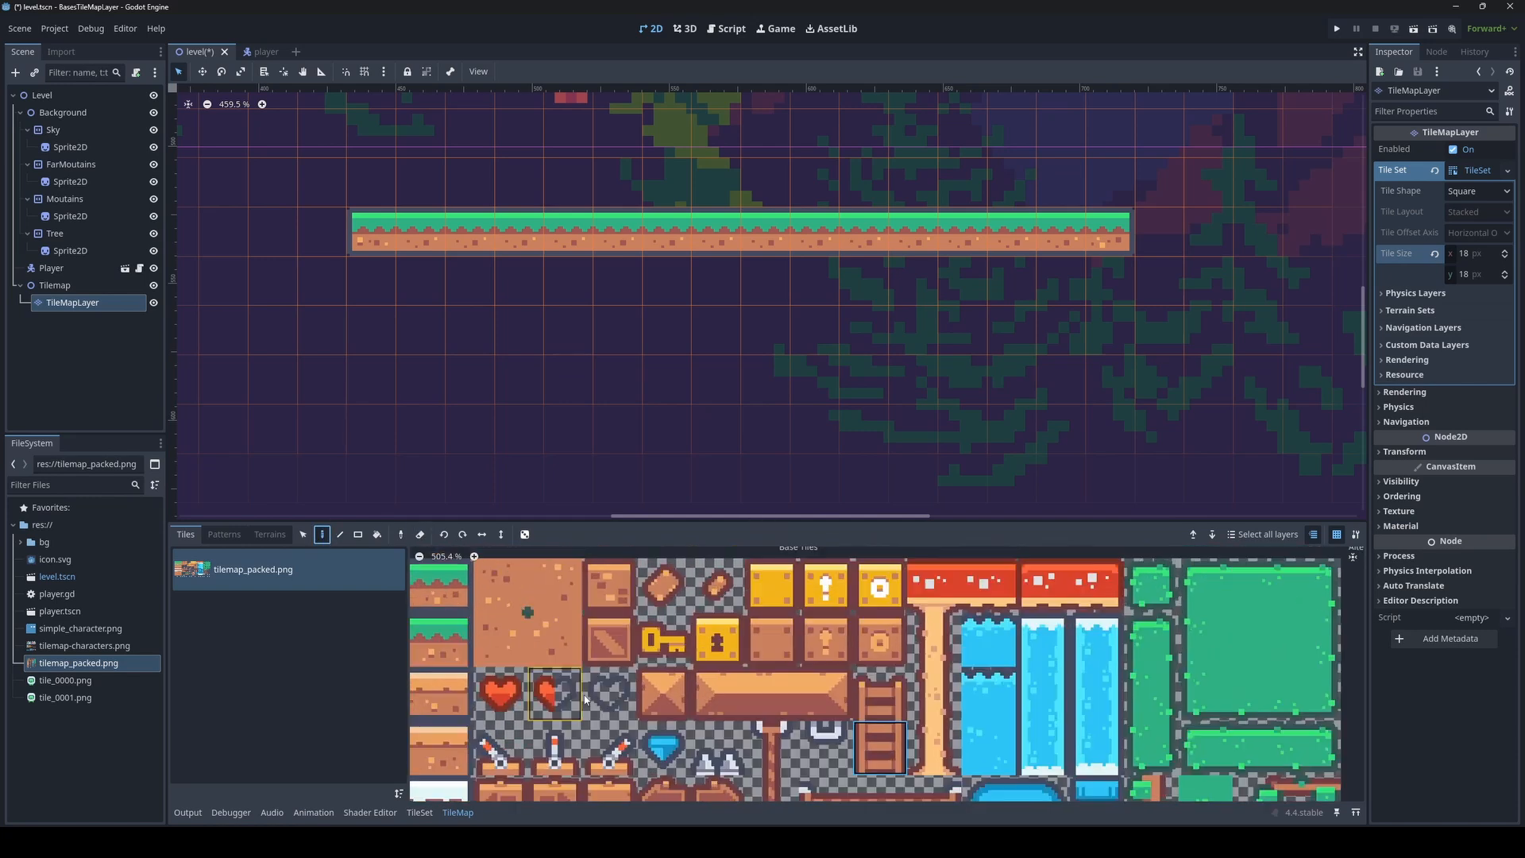
{"action": "middle_click_drag", "start_coordinate": [553, 638], "coordinate": [655, 642]}
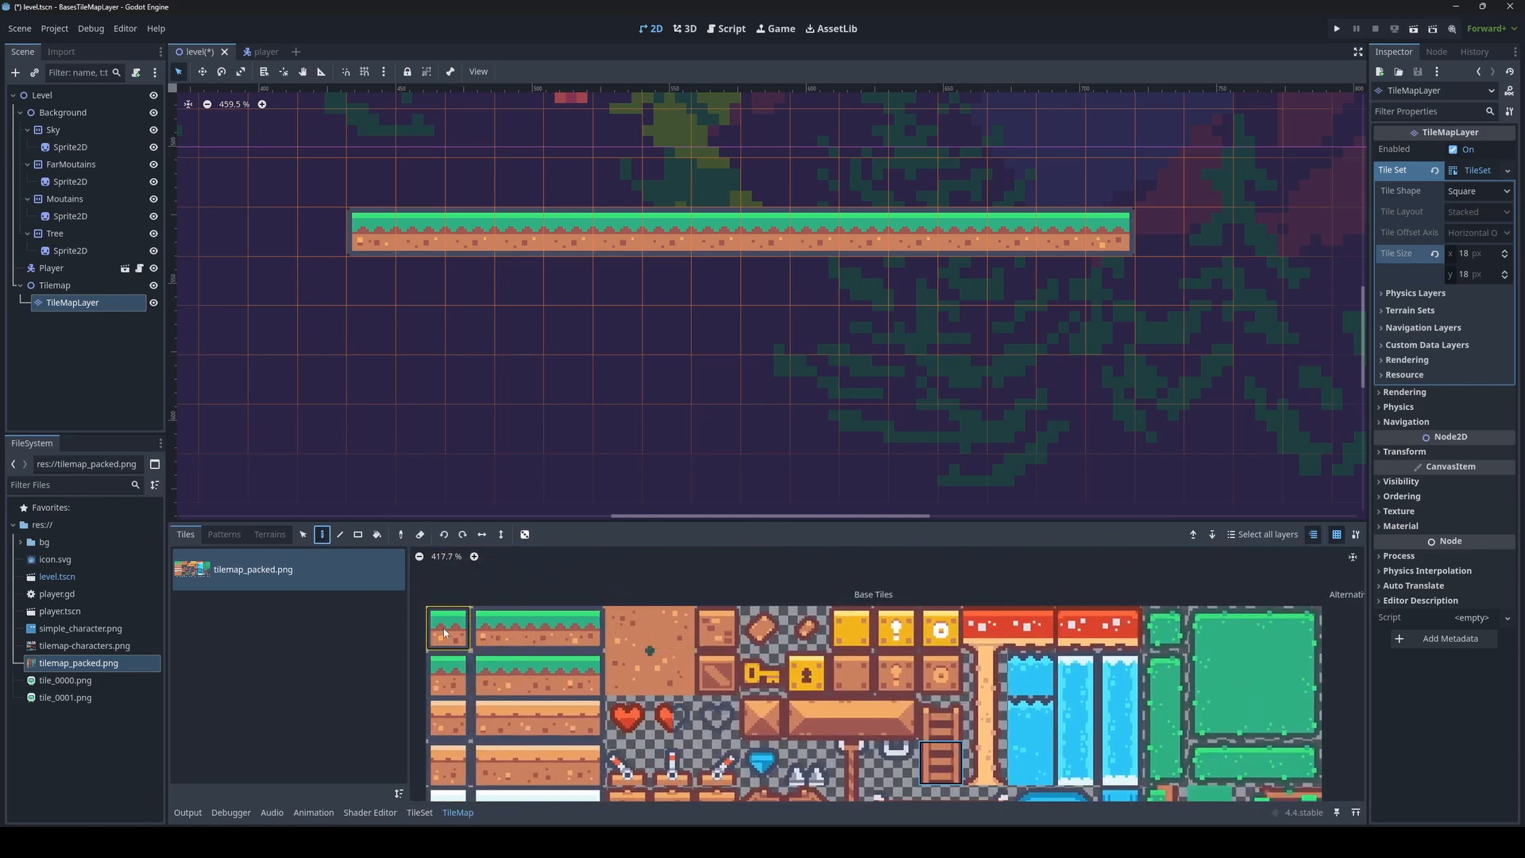
{"action": "left_click", "coordinate": [450, 633]}
{"action": "middle_click_drag", "start_coordinate": [422, 331], "coordinate": [668, 349]}
{"action": "left_click", "coordinate": [479, 237]}
{"action": "left_click", "coordinate": [324, 243]}
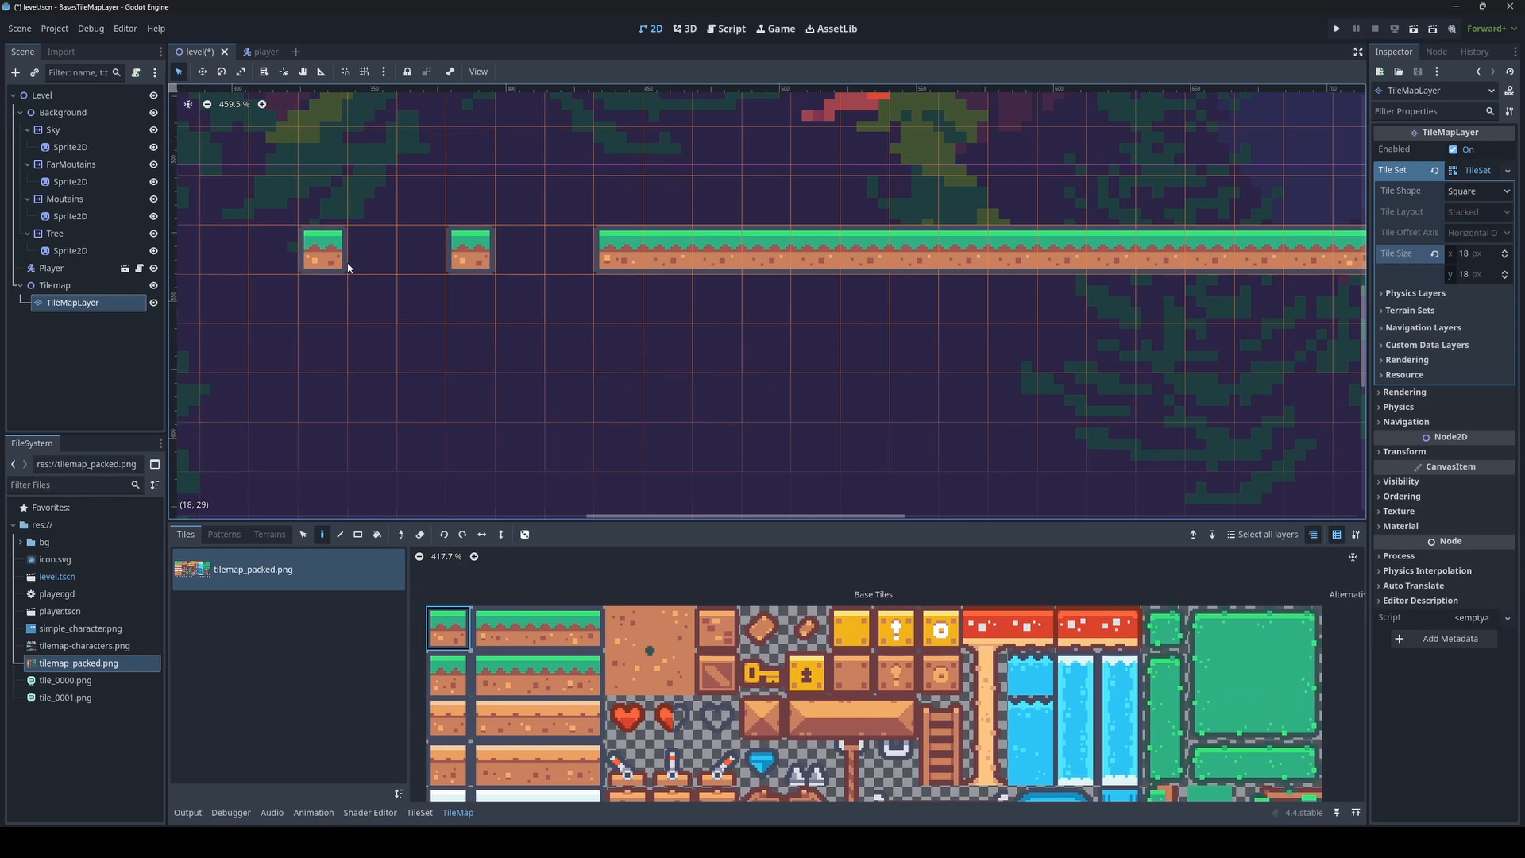
Select the 3 × 3 green block in the tileset and paint a row of six copies below the grass platforms
{"action": "scroll", "coordinate": [688, 741], "scroll_direction": "down", "scroll_amount": 2}
{"action": "middle_click_drag", "start_coordinate": [688, 741], "coordinate": [590, 630]}
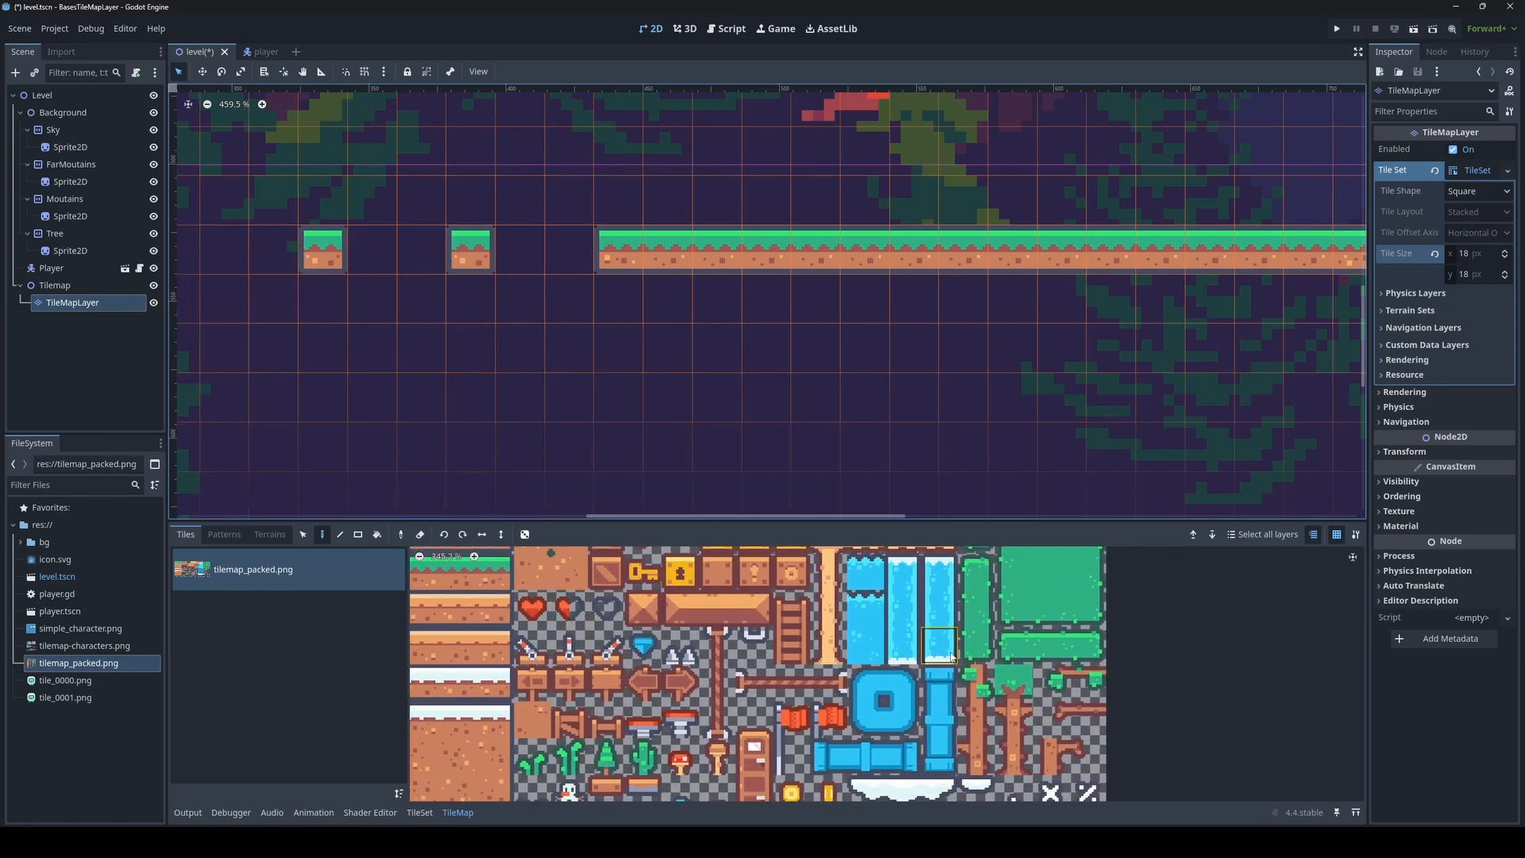
{"action": "scroll", "coordinate": [945, 642], "scroll_direction": "up", "scroll_amount": 3}
{"action": "middle_click_drag", "start_coordinate": [1026, 621], "coordinate": [763, 708]}
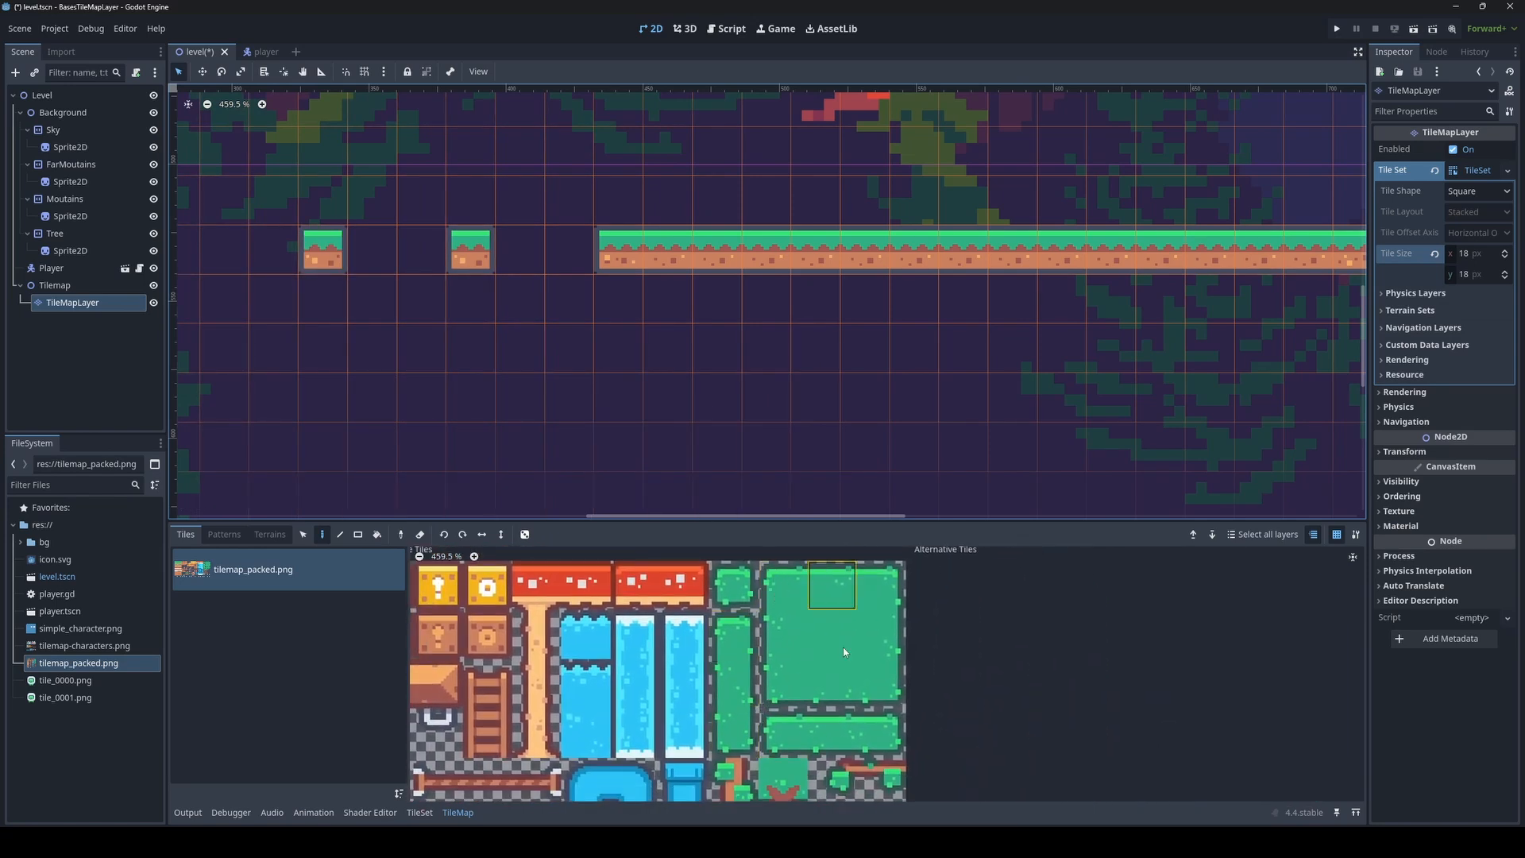
{"action": "left_click_drag", "start_coordinate": [841, 611], "coordinate": [883, 704]}
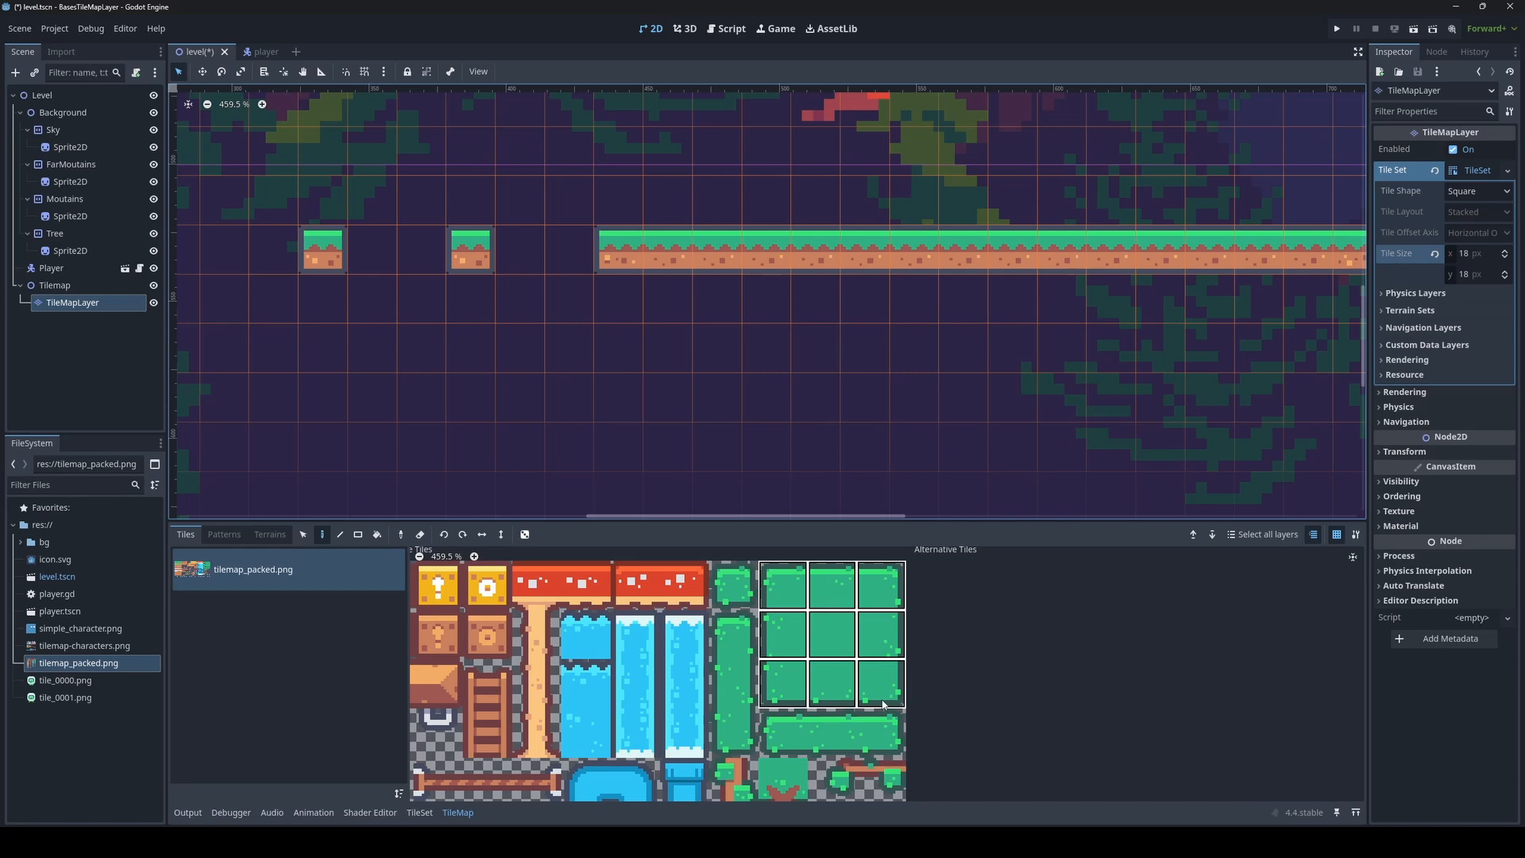
{"action": "scroll", "coordinate": [683, 318], "scroll_direction": "down", "scroll_amount": 5}
{"action": "scroll", "coordinate": [671, 411], "scroll_direction": "down", "scroll_amount": 3}
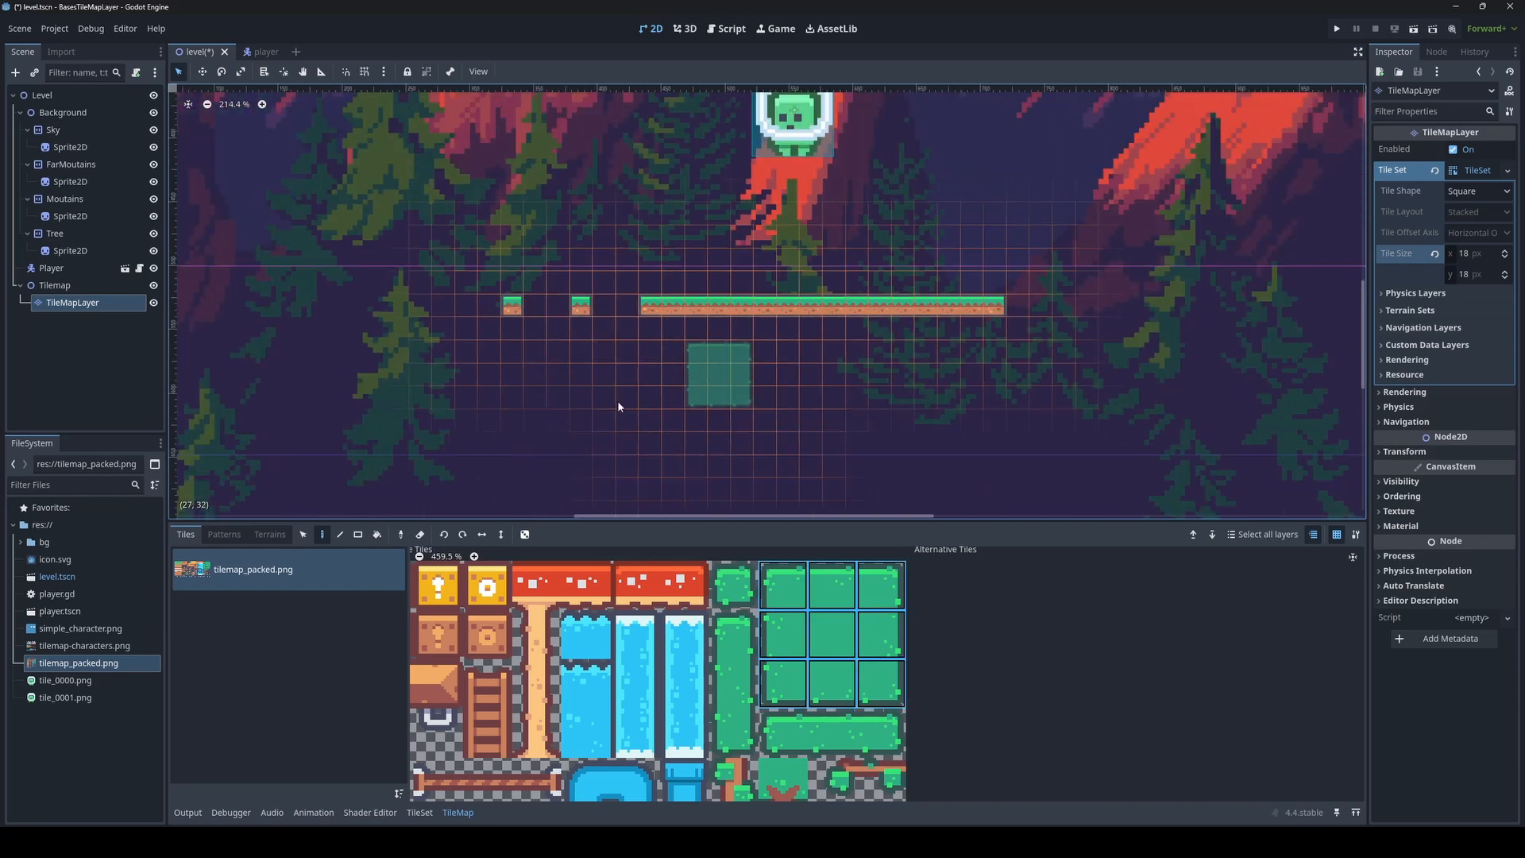
{"action": "left_click", "coordinate": [657, 405]}
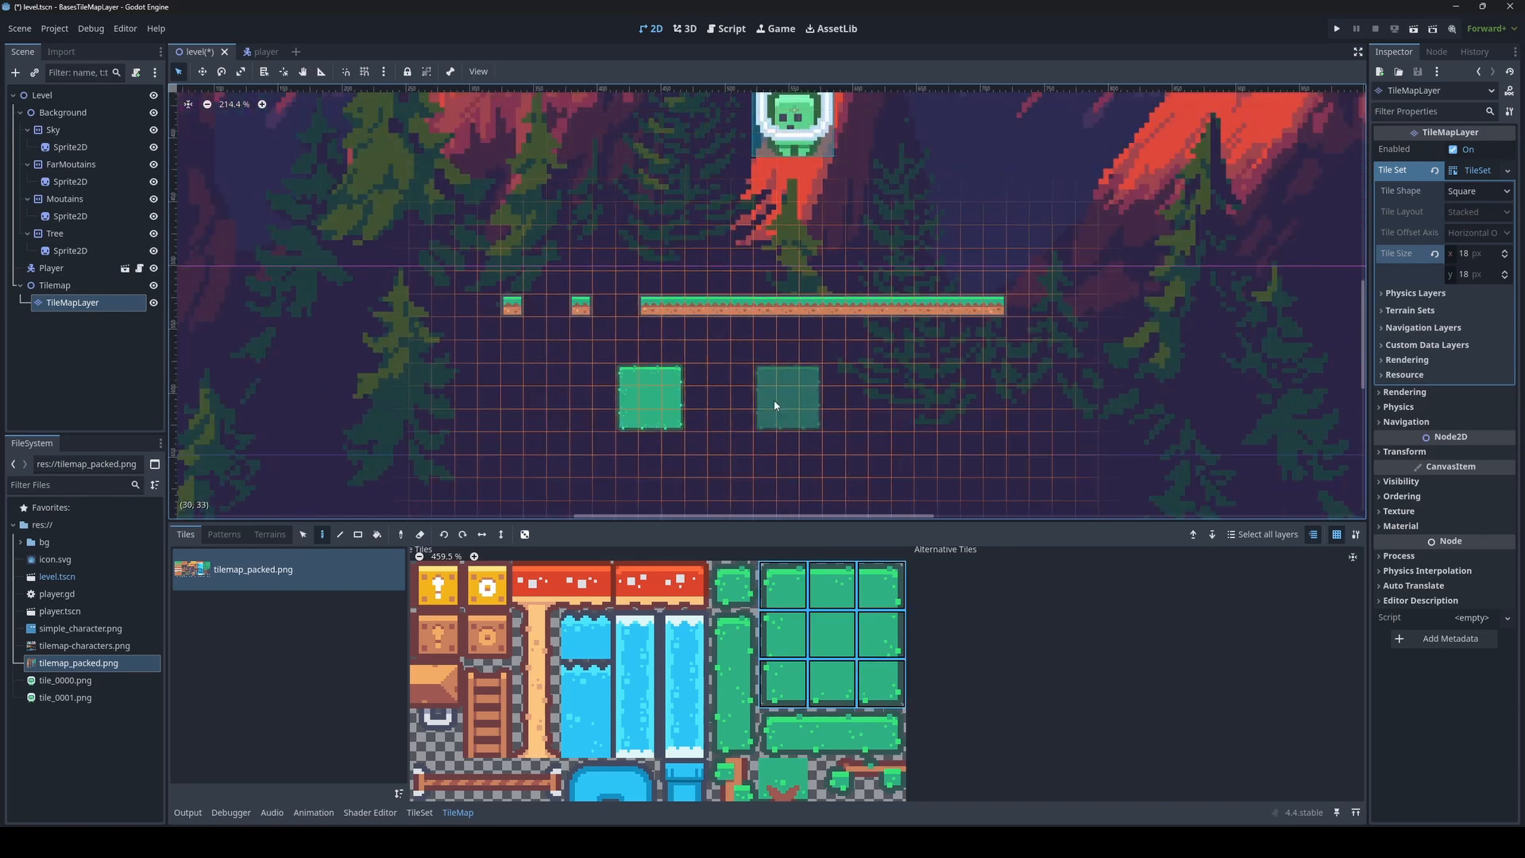
{"action": "left_click", "coordinate": [753, 405]}
{"action": "left_click_drag", "start_coordinate": [671, 401], "coordinate": [919, 405]}
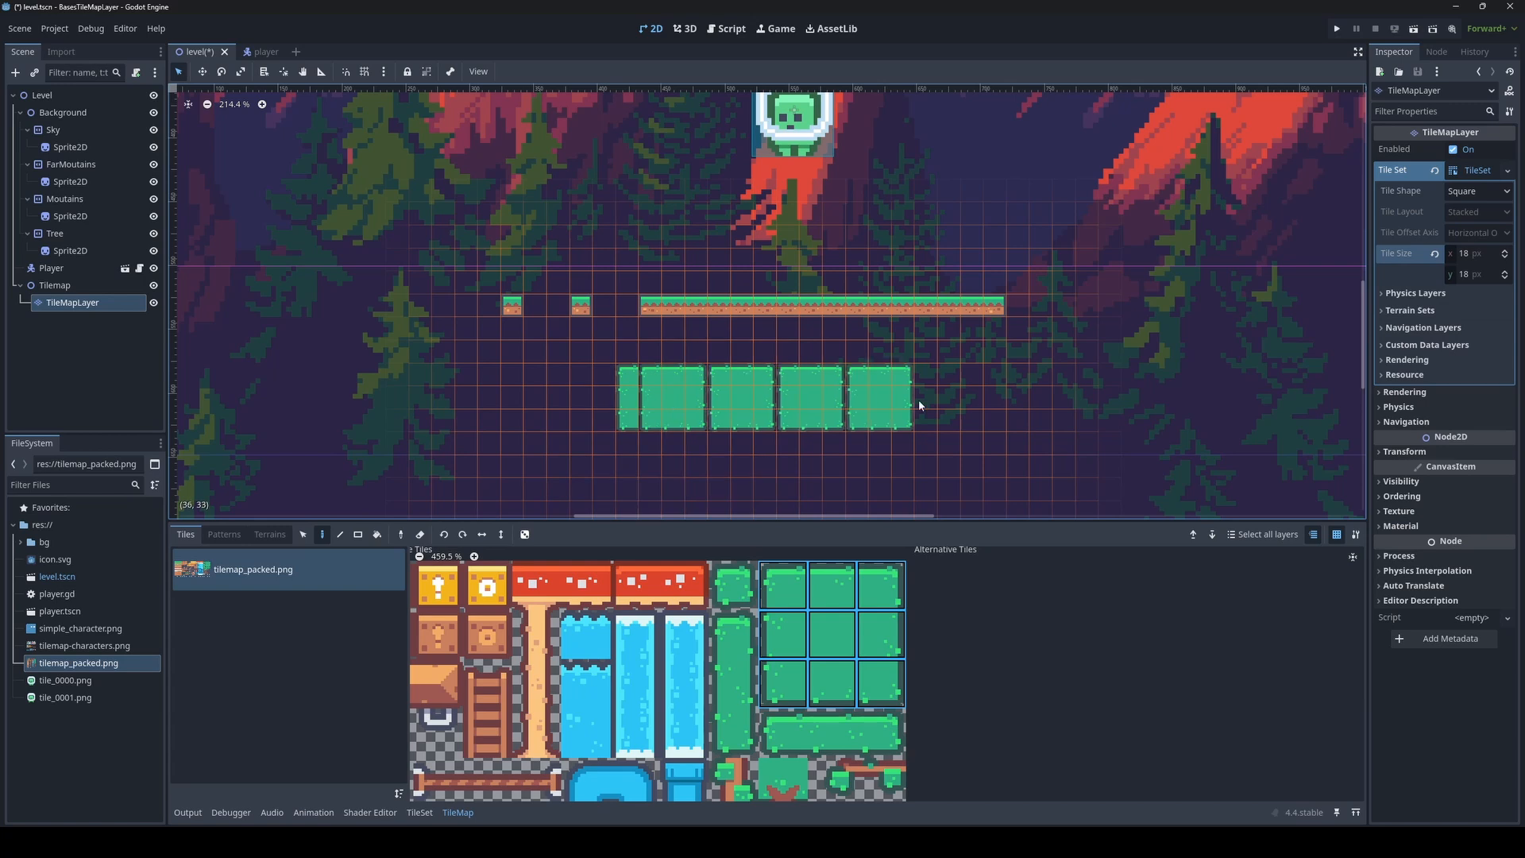
{"action": "left_click_drag", "start_coordinate": [744, 405], "coordinate": [580, 399]}
Select the 3 × 3 snow-topped dirt block in the tileset and place two separate copies to the right of the long grass platform
{"action": "scroll", "coordinate": [868, 438], "scroll_direction": "down", "scroll_amount": 2}
{"action": "middle_click_drag", "start_coordinate": [870, 436], "coordinate": [883, 329]}
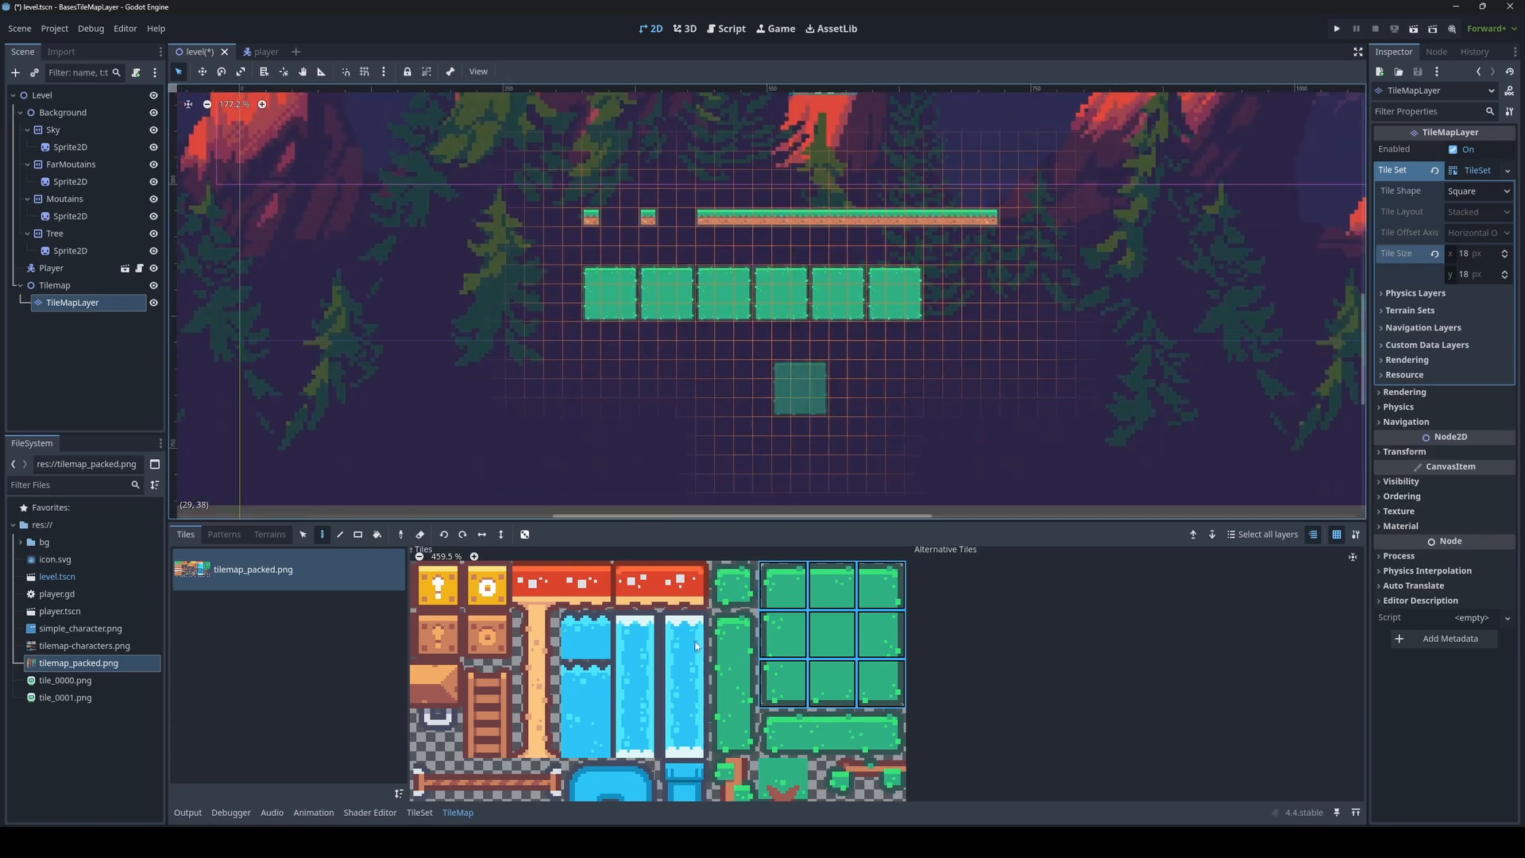
{"action": "scroll", "coordinate": [584, 783], "scroll_direction": "down", "scroll_amount": 4}
{"action": "middle_click_drag", "start_coordinate": [593, 777], "coordinate": [766, 580]}
{"action": "scroll", "coordinate": [601, 692], "scroll_direction": "up", "scroll_amount": 4}
{"action": "middle_click_drag", "start_coordinate": [580, 641], "coordinate": [1028, 678]}
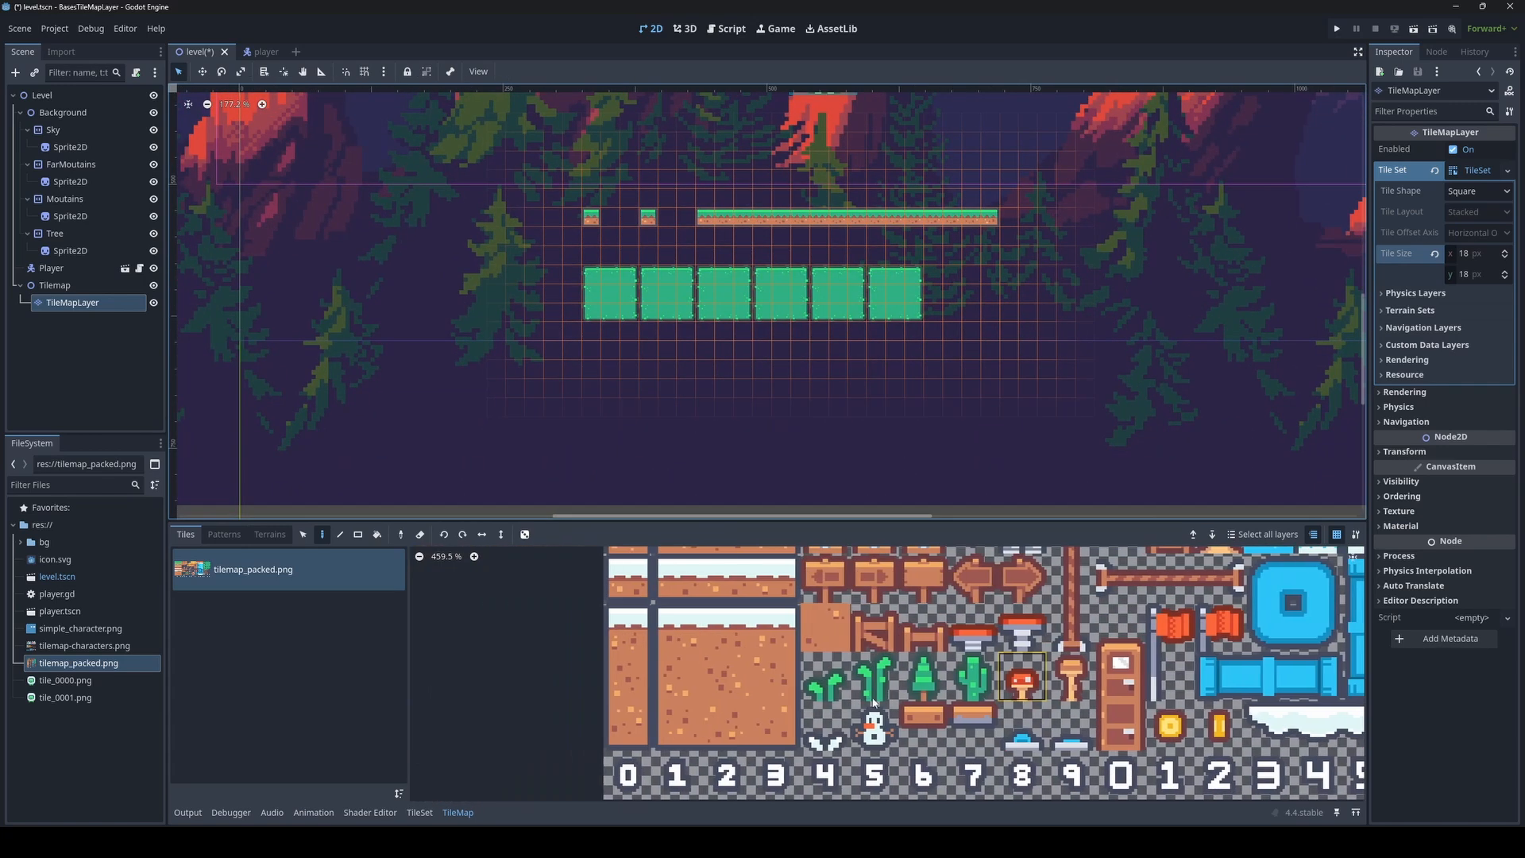
{"action": "left_click_drag", "start_coordinate": [677, 638], "coordinate": [783, 740]}
{"action": "scroll", "coordinate": [943, 390], "scroll_direction": "down", "scroll_amount": 2}
{"action": "middle_click_drag", "start_coordinate": [1057, 220], "coordinate": [840, 329]}
{"action": "scroll", "coordinate": [843, 329], "scroll_direction": "up", "scroll_amount": 9}
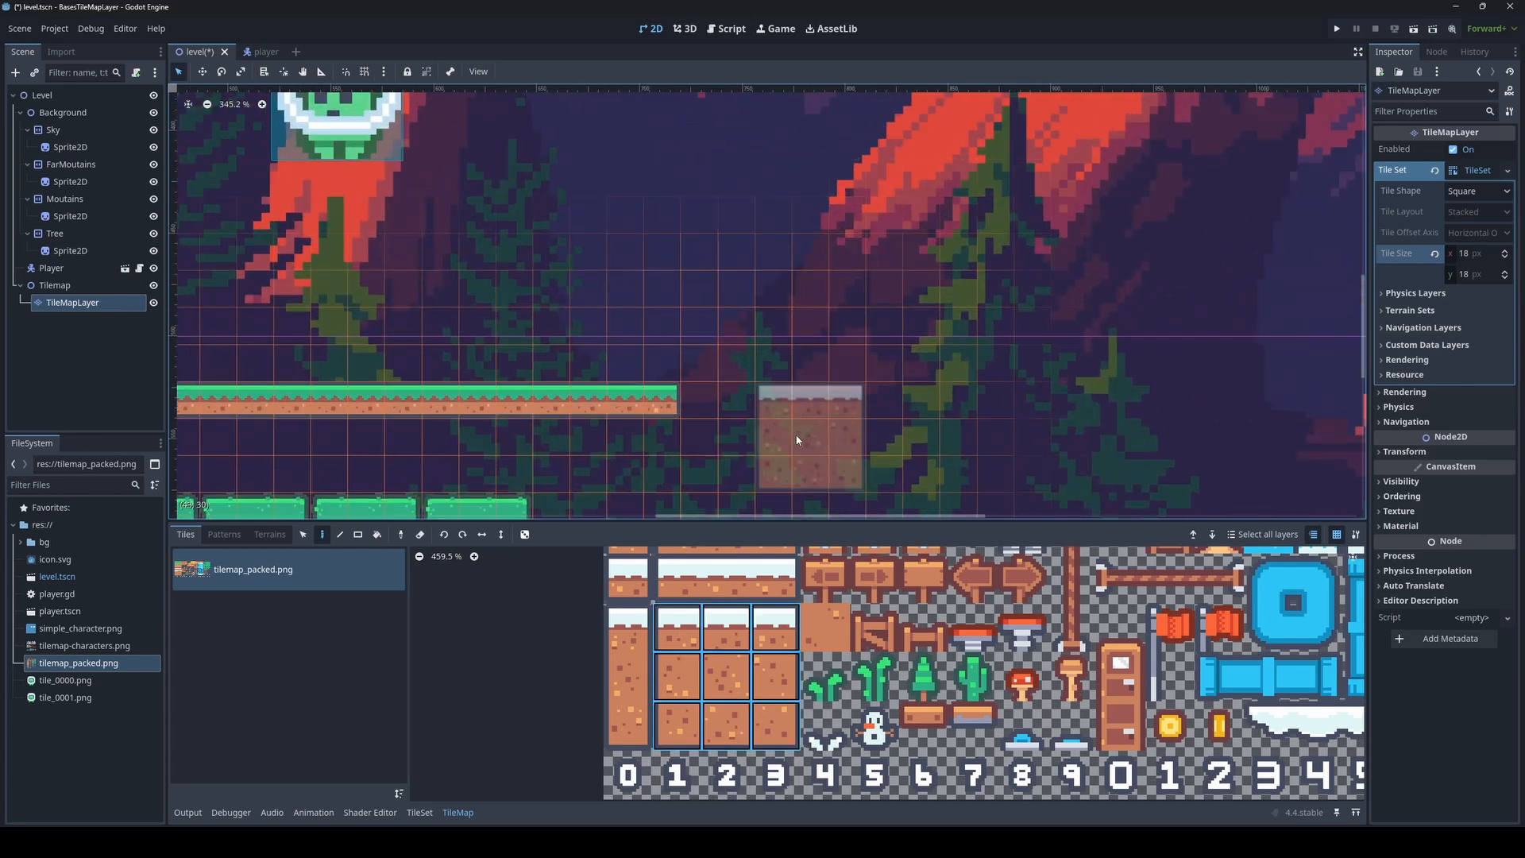
{"action": "left_click", "coordinate": [874, 432]}
{"action": "left_click", "coordinate": [1058, 430]}
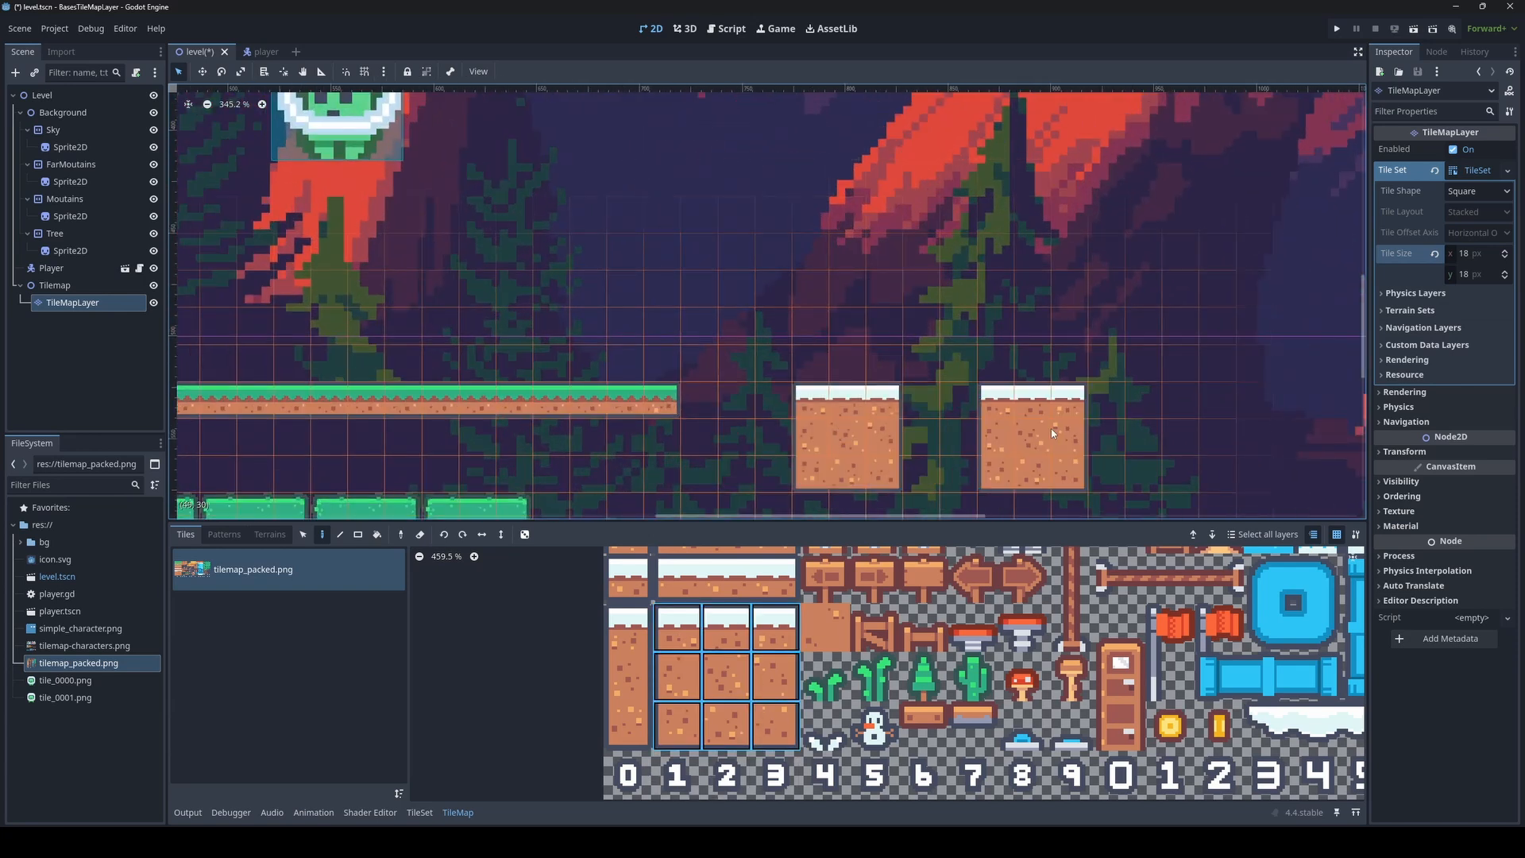
Fill the gap between the two snow-topped dirt blocks with matching dirt, bottom-edge and snow-top tiles to form one platform
{"action": "middle_click_drag", "start_coordinate": [886, 313], "coordinate": [799, 231]}
{"action": "left_click_drag", "start_coordinate": [680, 726], "coordinate": [764, 679]}
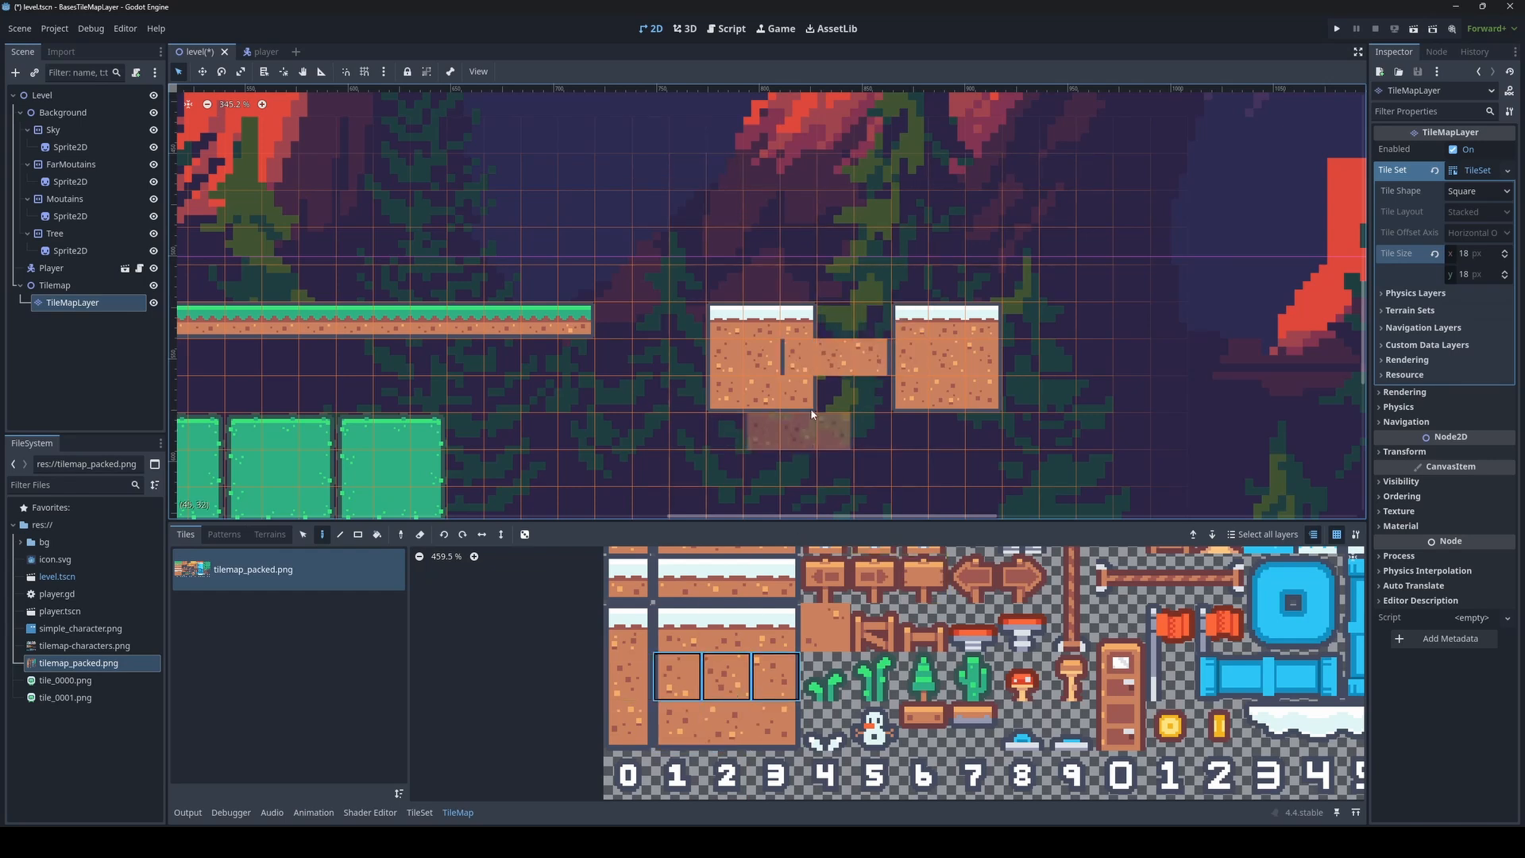
{"action": "left_click", "coordinate": [833, 397]}
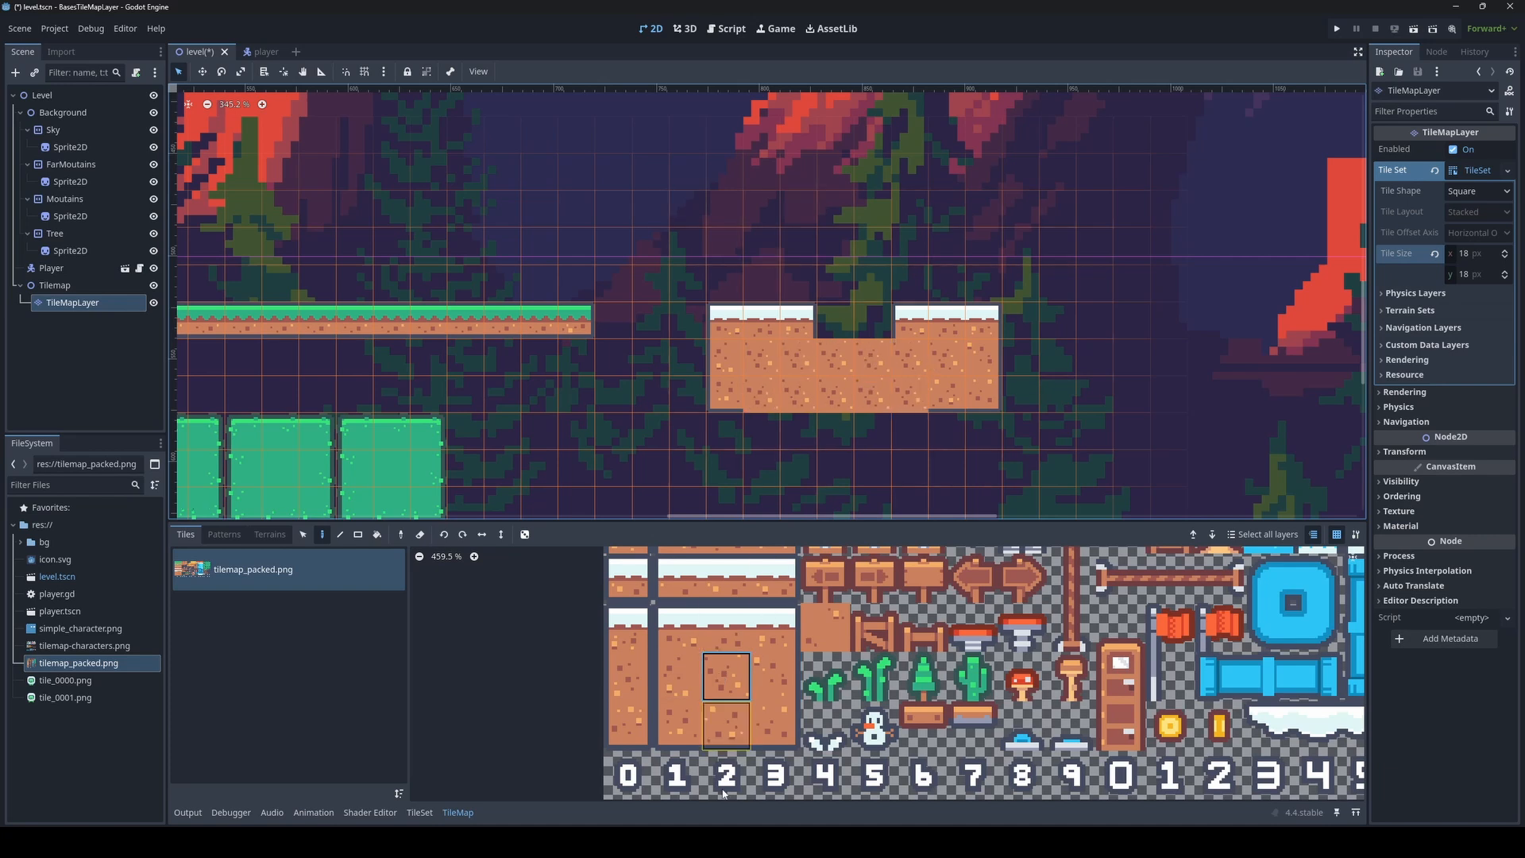
{"action": "left_click", "coordinate": [726, 724]}
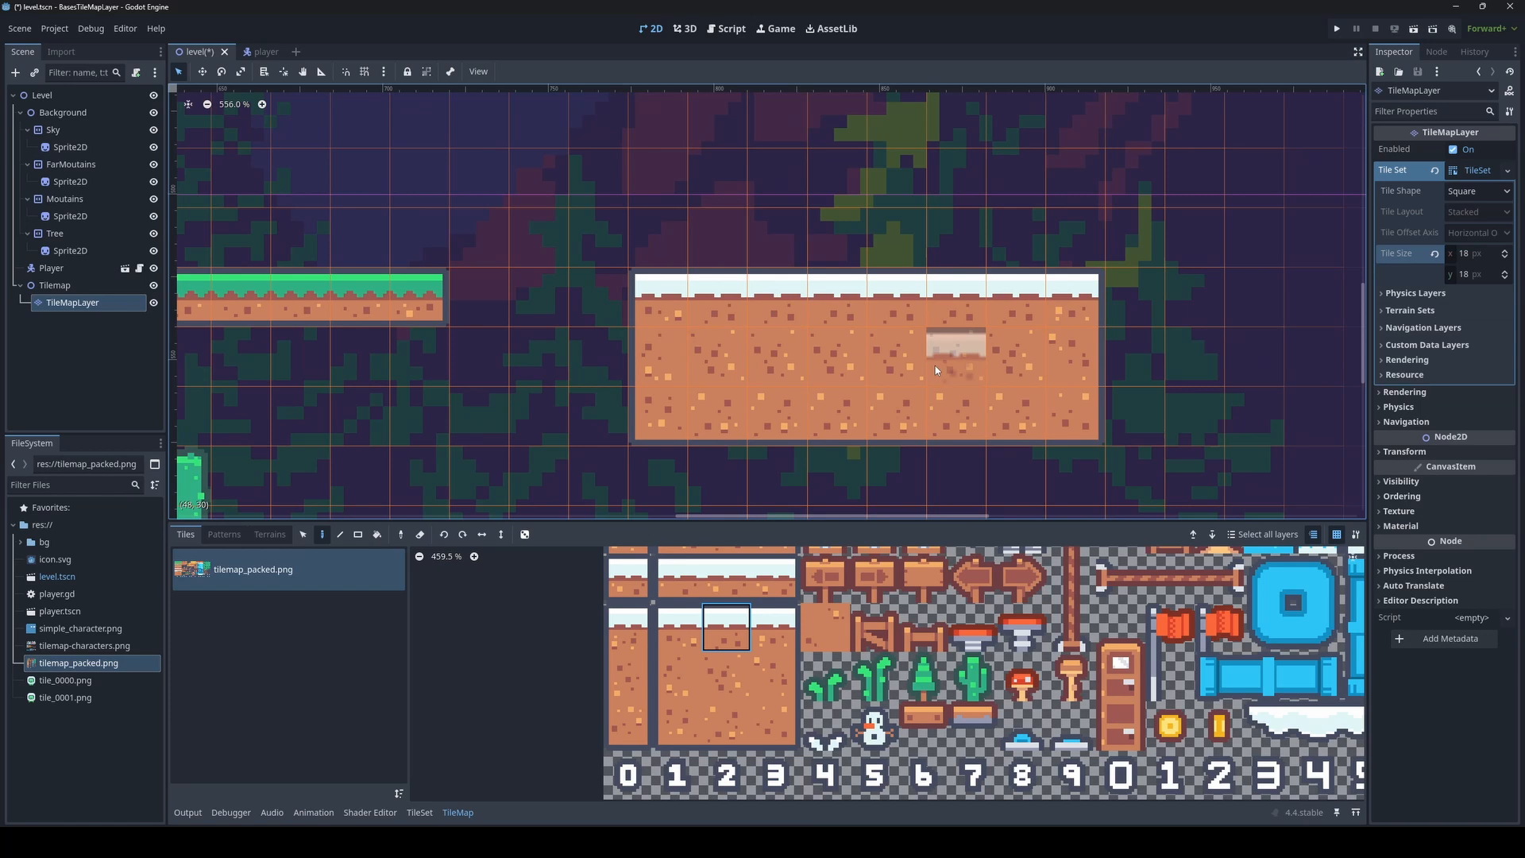
Clear the row of six green blocks below the grass platforms using the Rect tool in erase mode
{"action": "scroll", "coordinate": [937, 366], "scroll_direction": "down", "scroll_amount": 4}
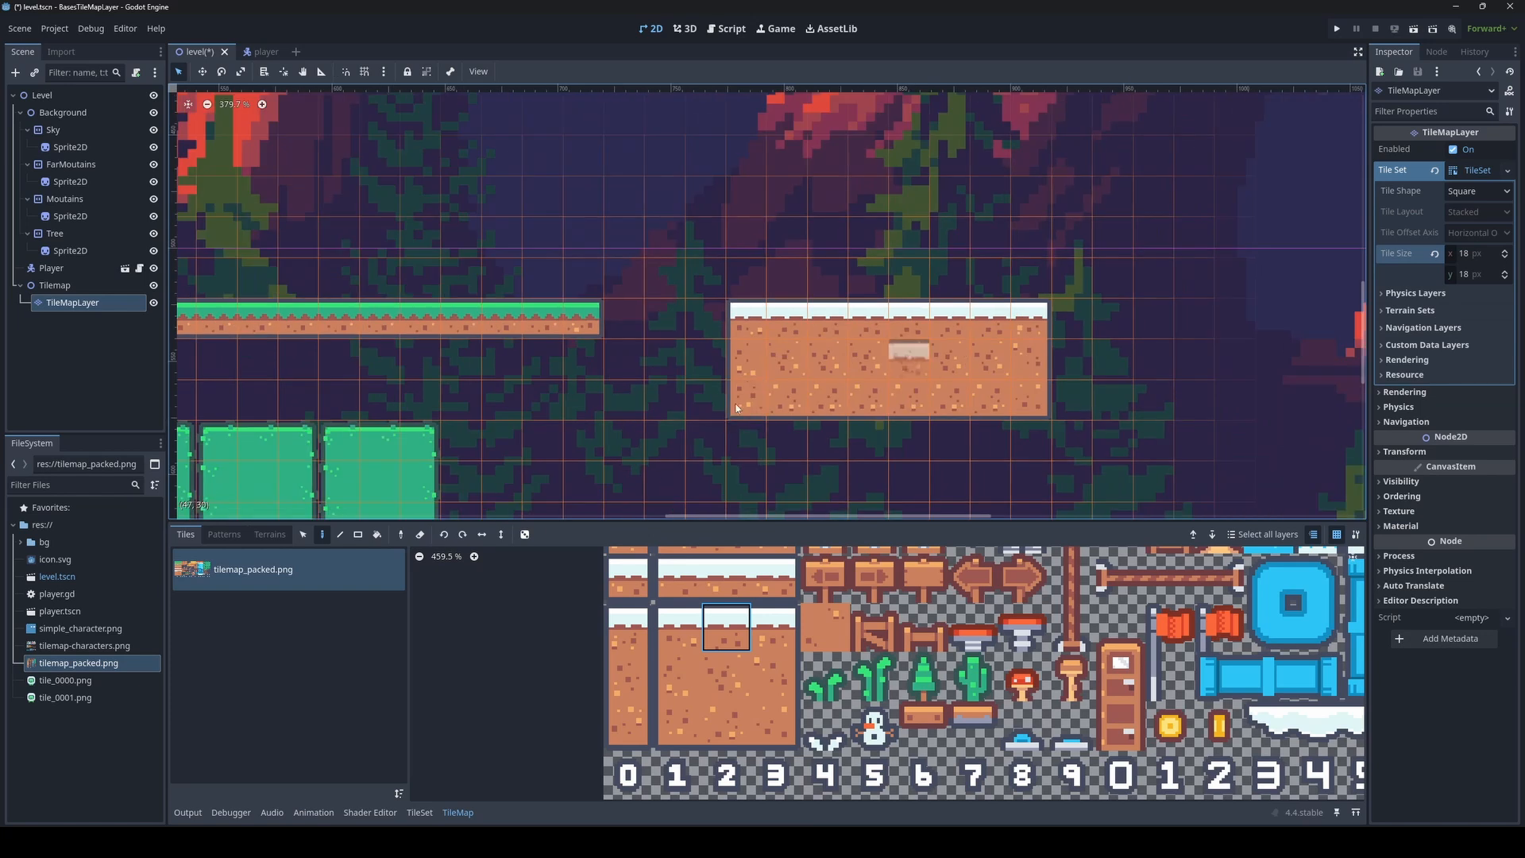
{"action": "scroll", "coordinate": [832, 378], "scroll_direction": "down", "scroll_amount": 2}
{"action": "scroll", "coordinate": [891, 718], "scroll_direction": "down", "scroll_amount": 2}
{"action": "middle_click_drag", "start_coordinate": [1006, 641], "coordinate": [616, 735]}
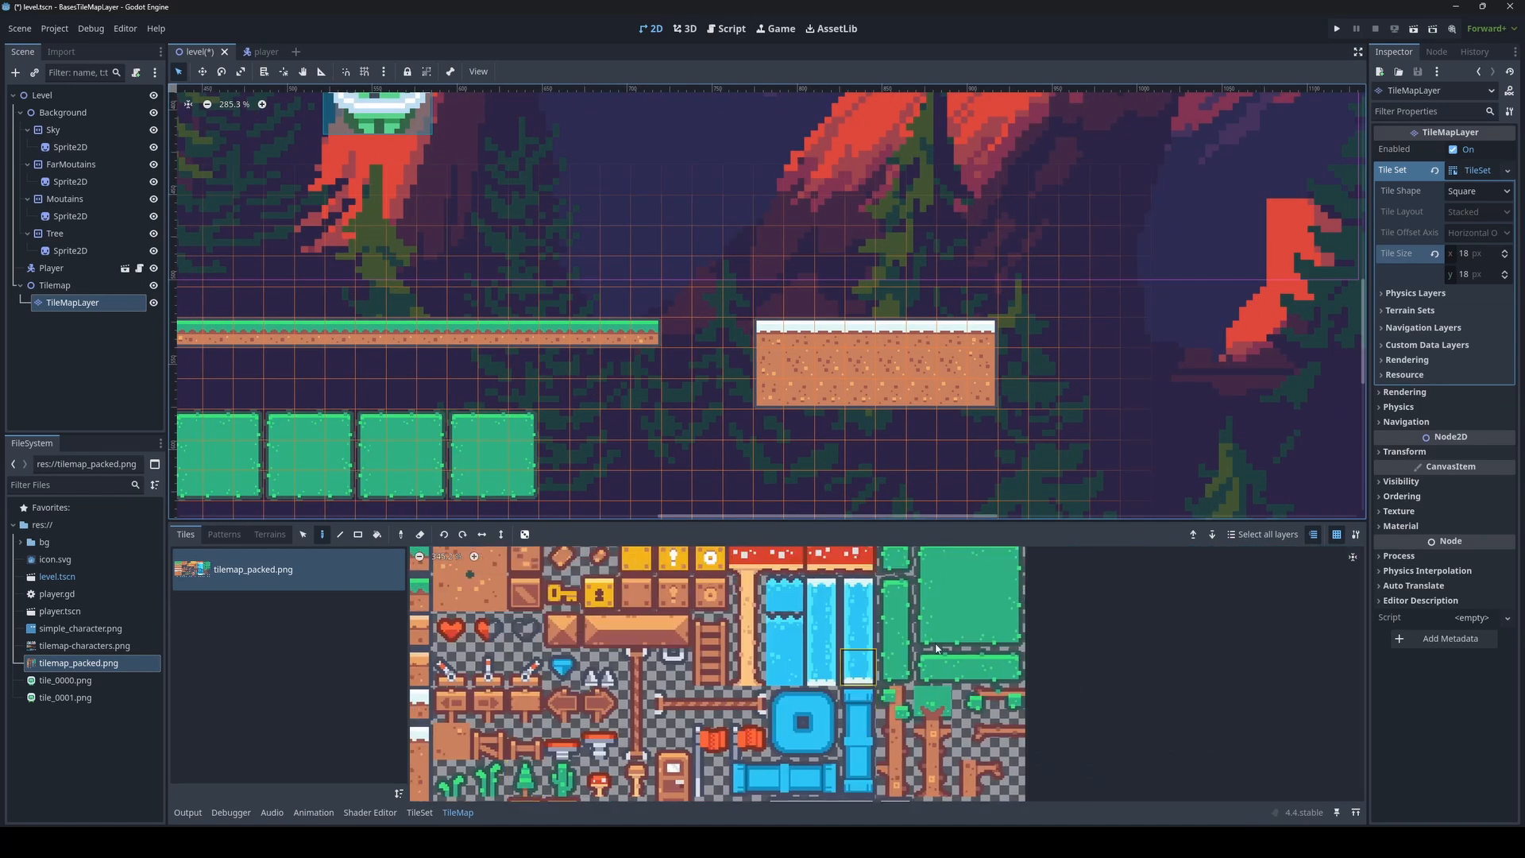
{"action": "middle_click_drag", "start_coordinate": [896, 629], "coordinate": [927, 701]}
{"action": "middle_click_drag", "start_coordinate": [702, 627], "coordinate": [858, 635]}
{"action": "scroll", "coordinate": [588, 389], "scroll_direction": "down", "scroll_amount": 4}
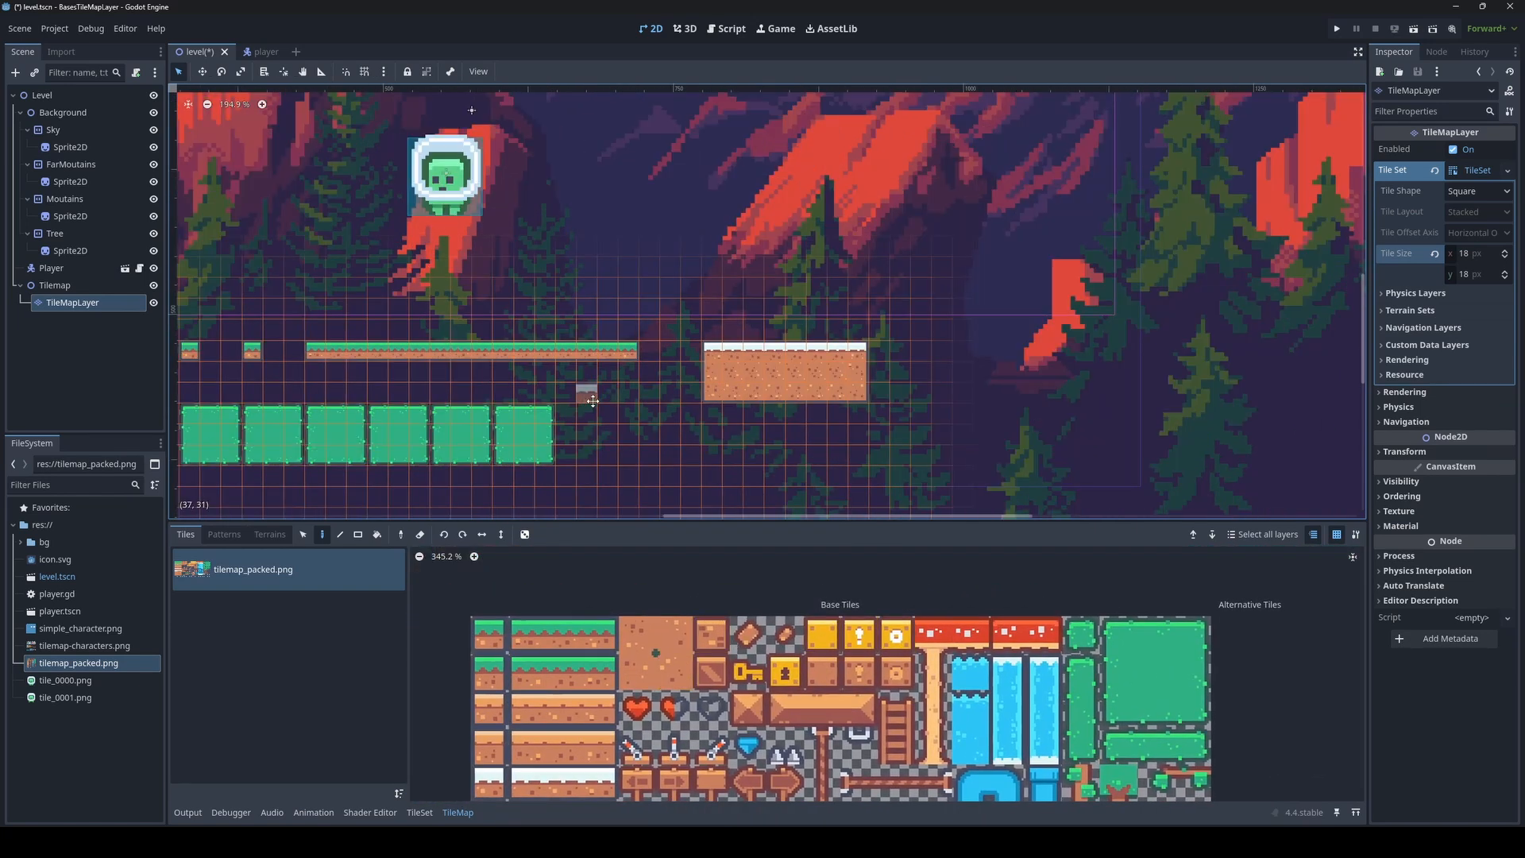
{"action": "middle_click_drag", "start_coordinate": [588, 389], "coordinate": [789, 337]}
{"action": "left_click", "coordinate": [362, 536]}
{"action": "mouse_move", "coordinate": [767, 443]}
{"action": "left_mouse_down"}
{"action": "mouse_move", "coordinate": [515, 398]}
{"action": "mouse_move", "coordinate": [328, 342]}
{"action": "left_mouse_up"}
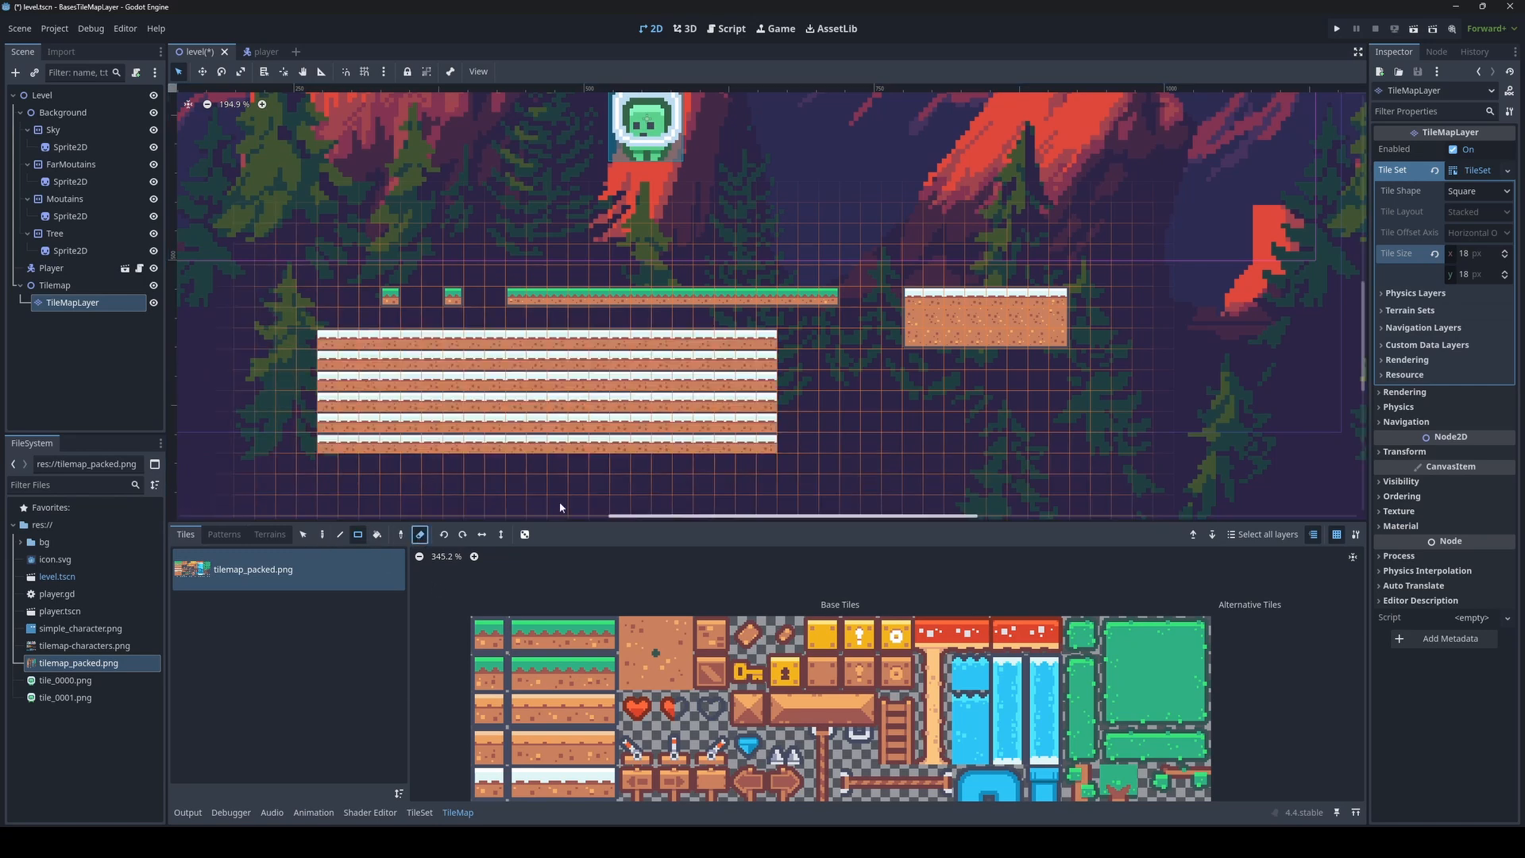
{"action": "left_click_drag", "start_coordinate": [806, 465], "coordinate": [281, 332]}
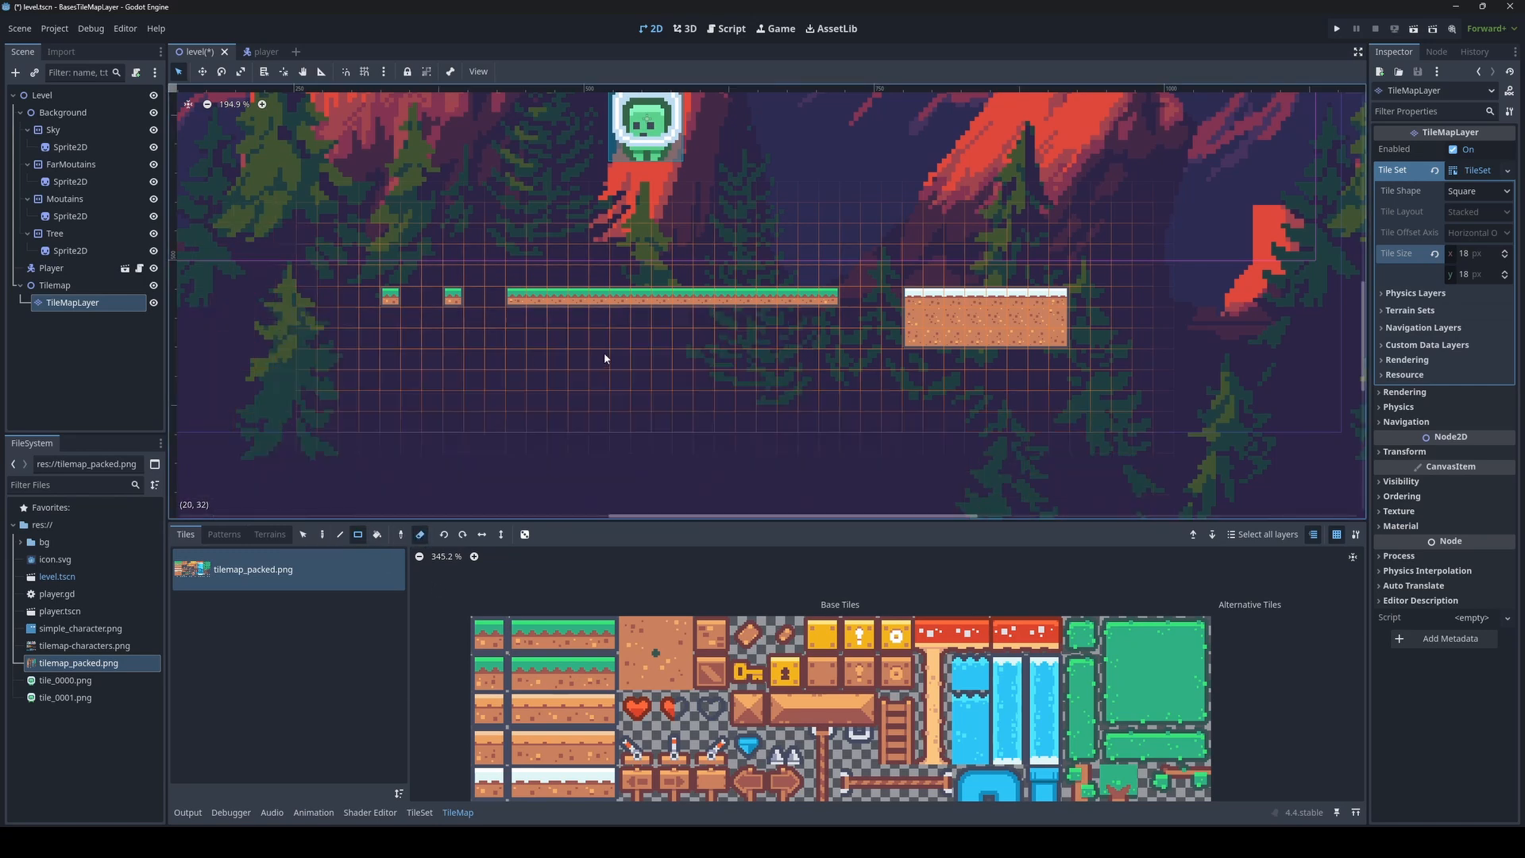
Select the plain dirt tile and fill a 16 × 4 tile rectangle directly under the long grass platform with the Rect tool, erasing off
{"action": "scroll", "coordinate": [604, 352], "scroll_direction": "up", "scroll_amount": 4}
{"action": "left_click", "coordinate": [636, 635]}
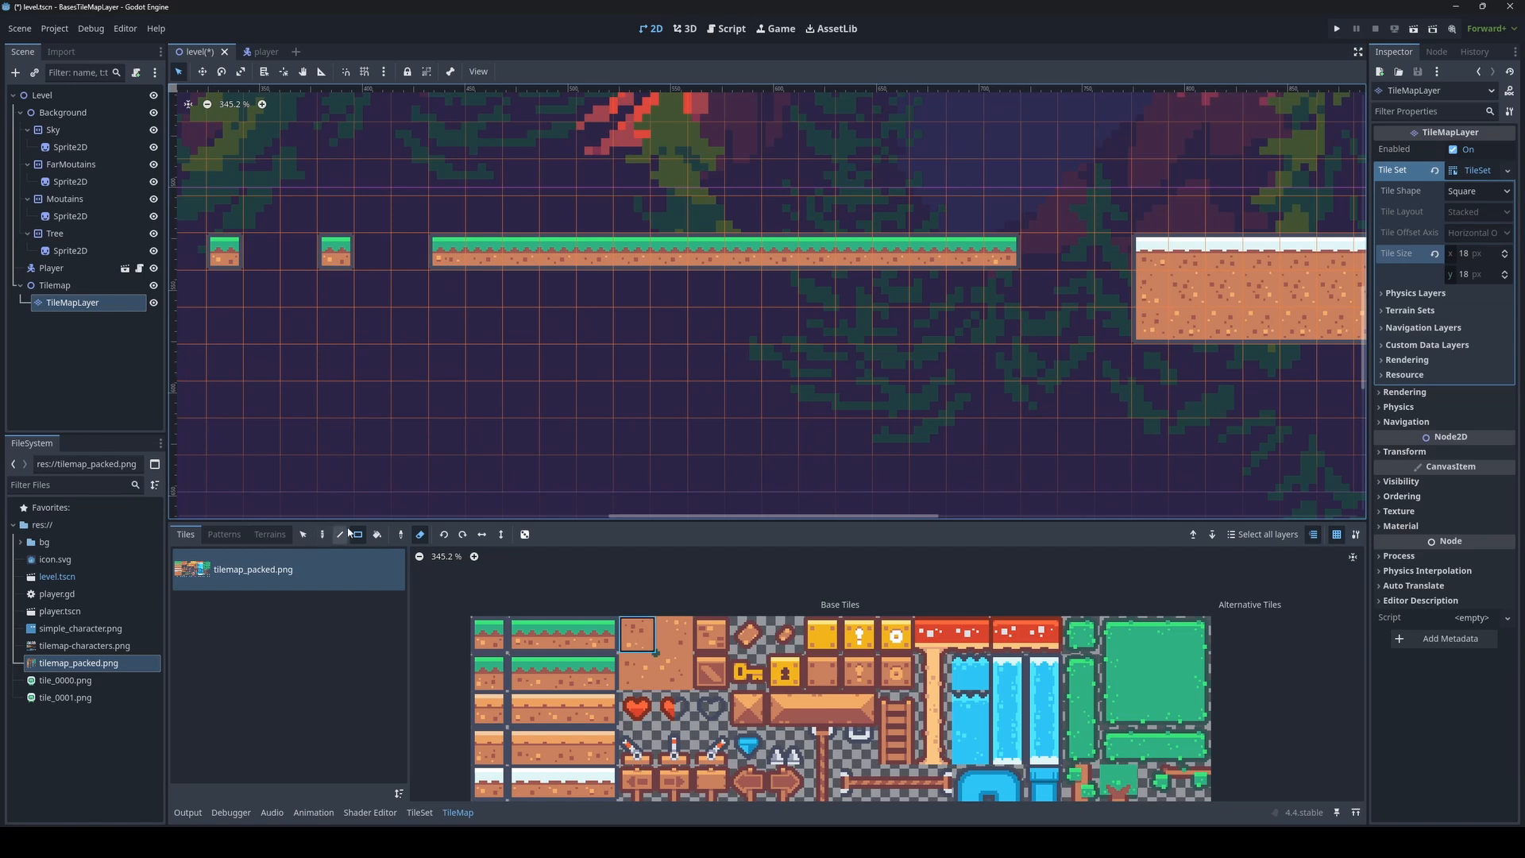
{"action": "mouse_move", "coordinate": [443, 281]}
{"action": "left_mouse_down"}
{"action": "mouse_move", "coordinate": [727, 349]}
{"action": "mouse_move", "coordinate": [984, 387]}
{"action": "left_mouse_up"}
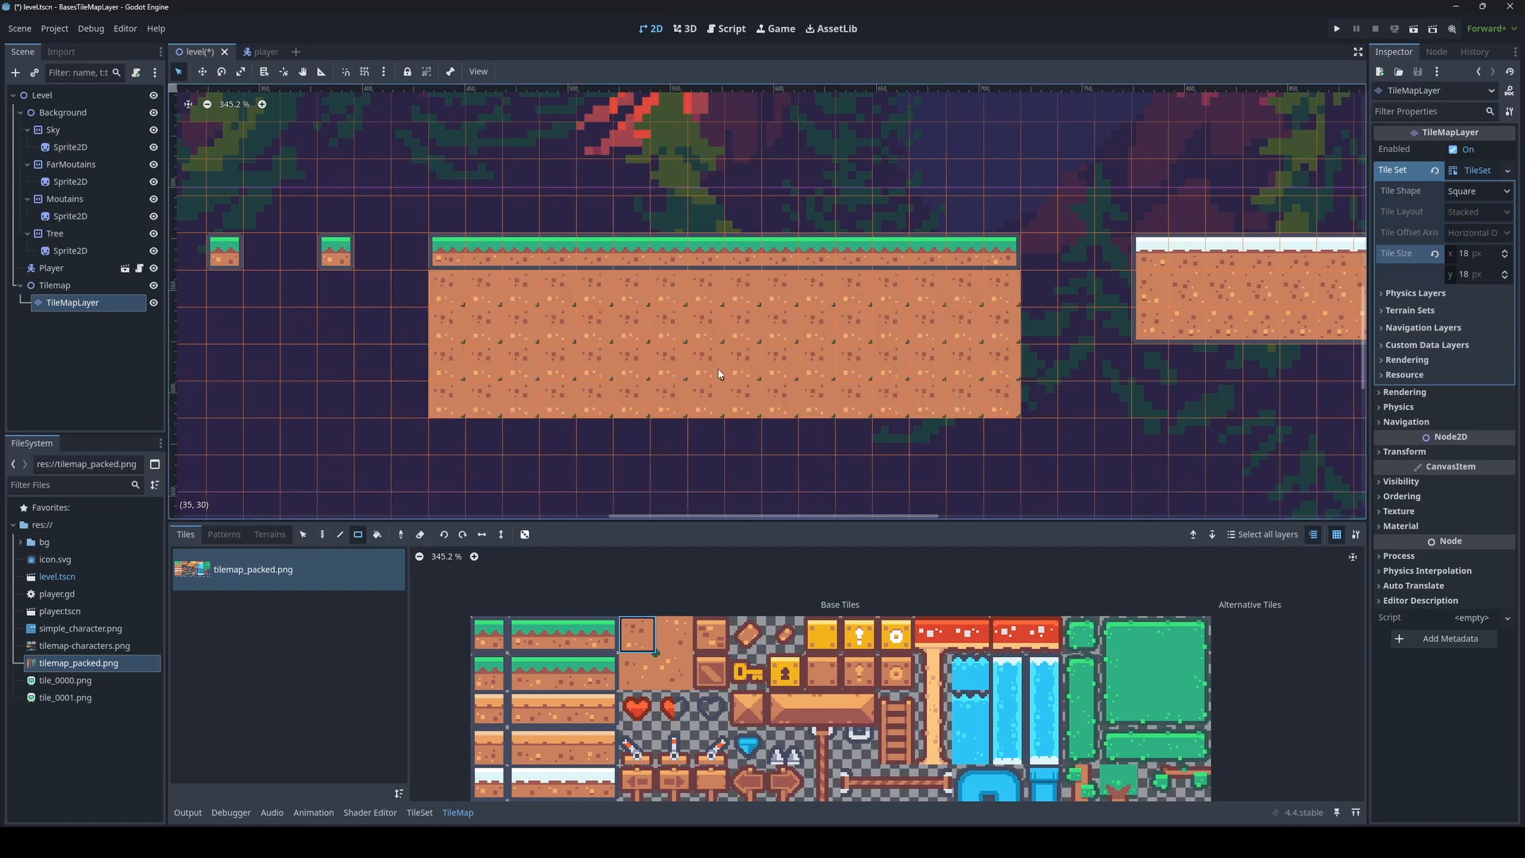
Examine the seam between the long grass platform and the dirt fill, along with the layout of the surrounding platforms
{"action": "scroll", "coordinate": [729, 357], "scroll_direction": "down", "scroll_amount": 1}
{"action": "scroll", "coordinate": [898, 316], "scroll_direction": "down", "scroll_amount": 1}
{"action": "middle_click_drag", "start_coordinate": [857, 328], "coordinate": [808, 414]}
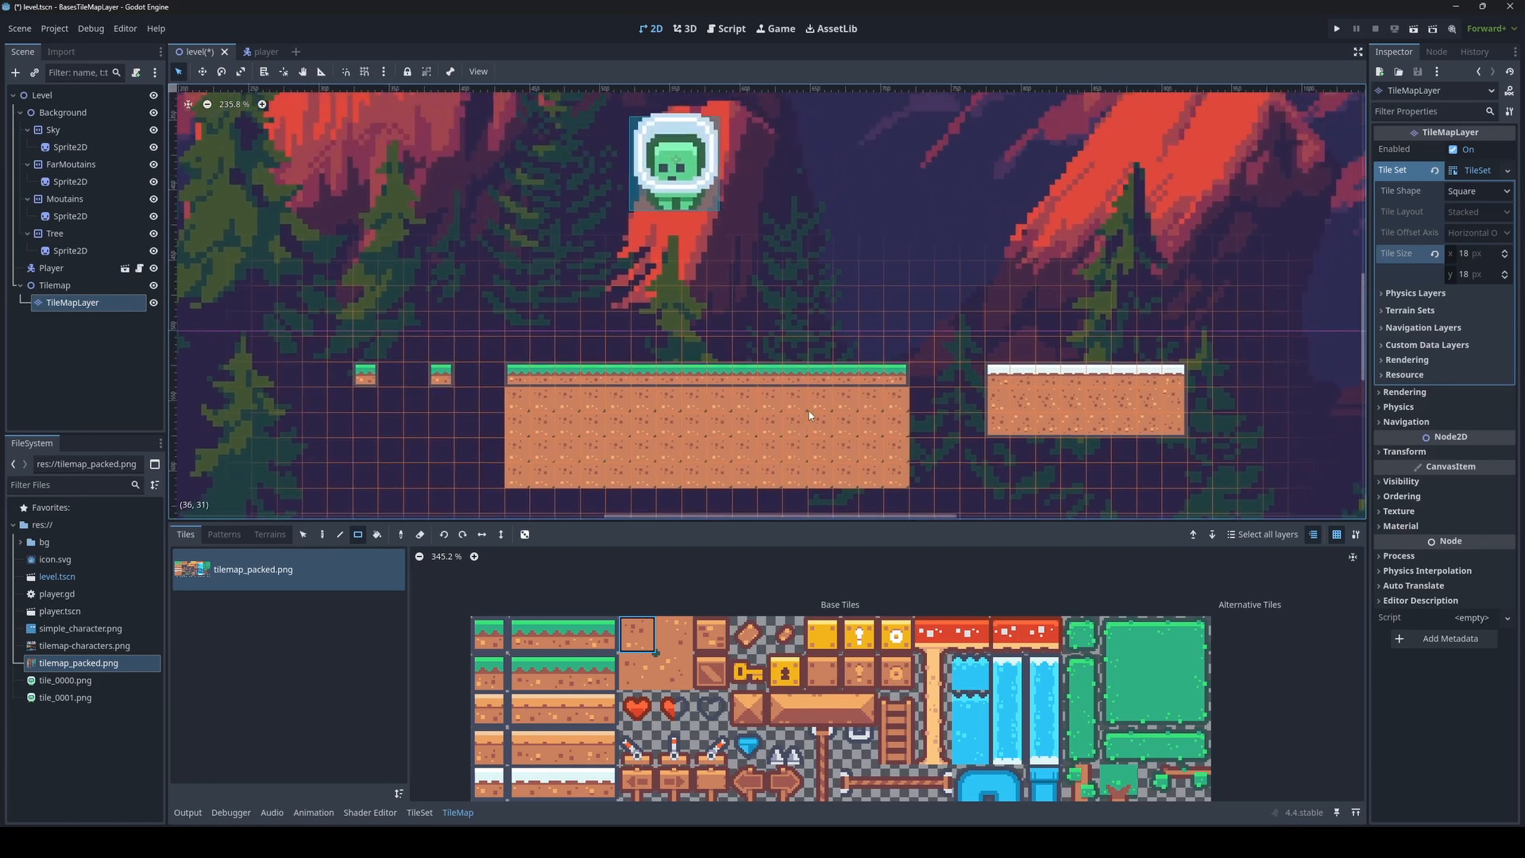
{"action": "scroll", "coordinate": [730, 486], "scroll_direction": "down", "scroll_amount": 1}
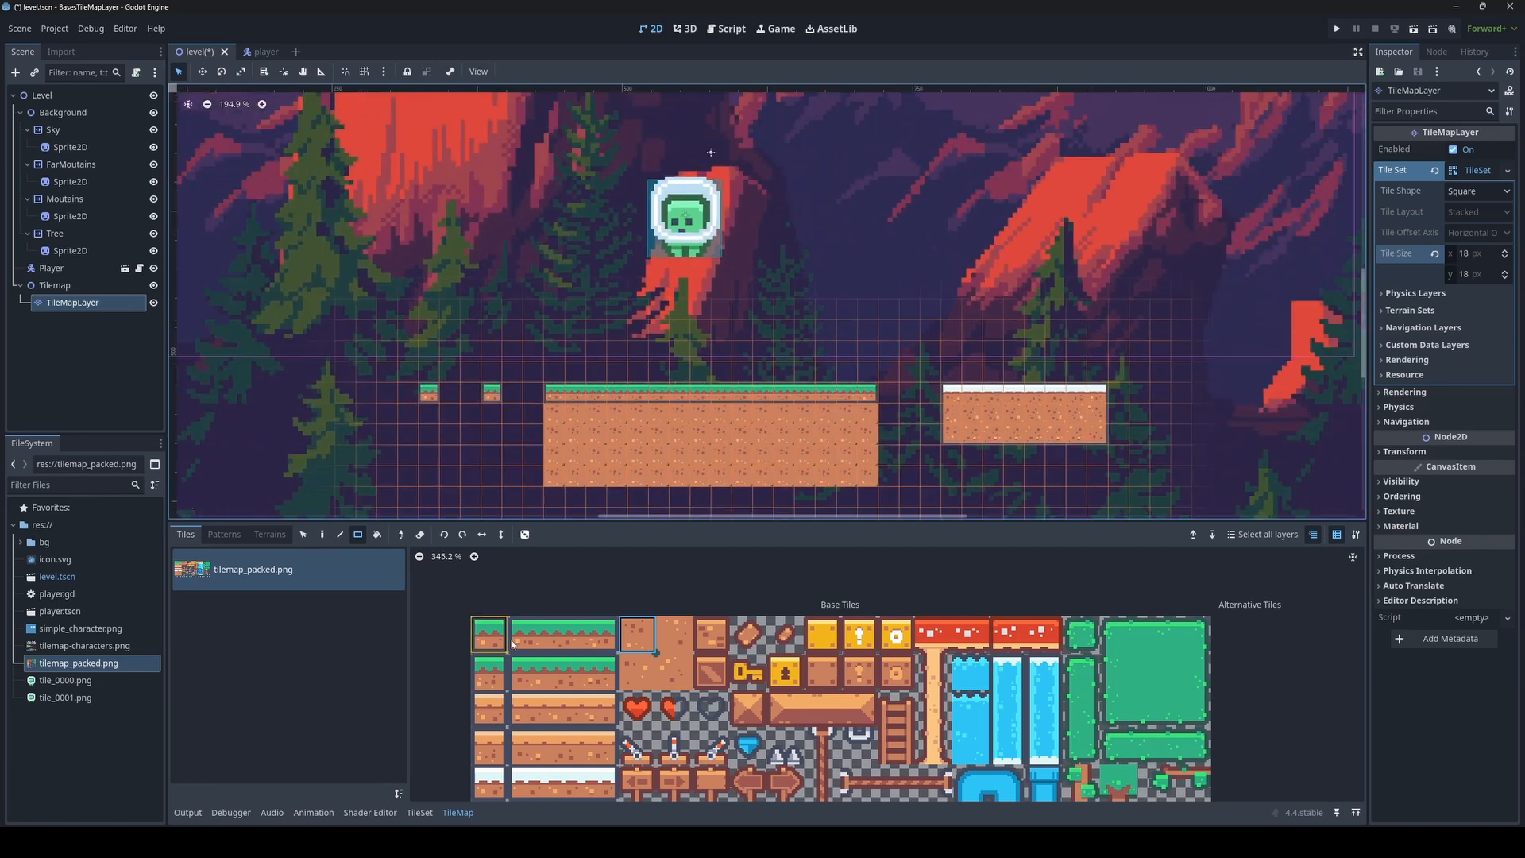
{"action": "scroll", "coordinate": [794, 381], "scroll_direction": "up", "scroll_amount": 5}
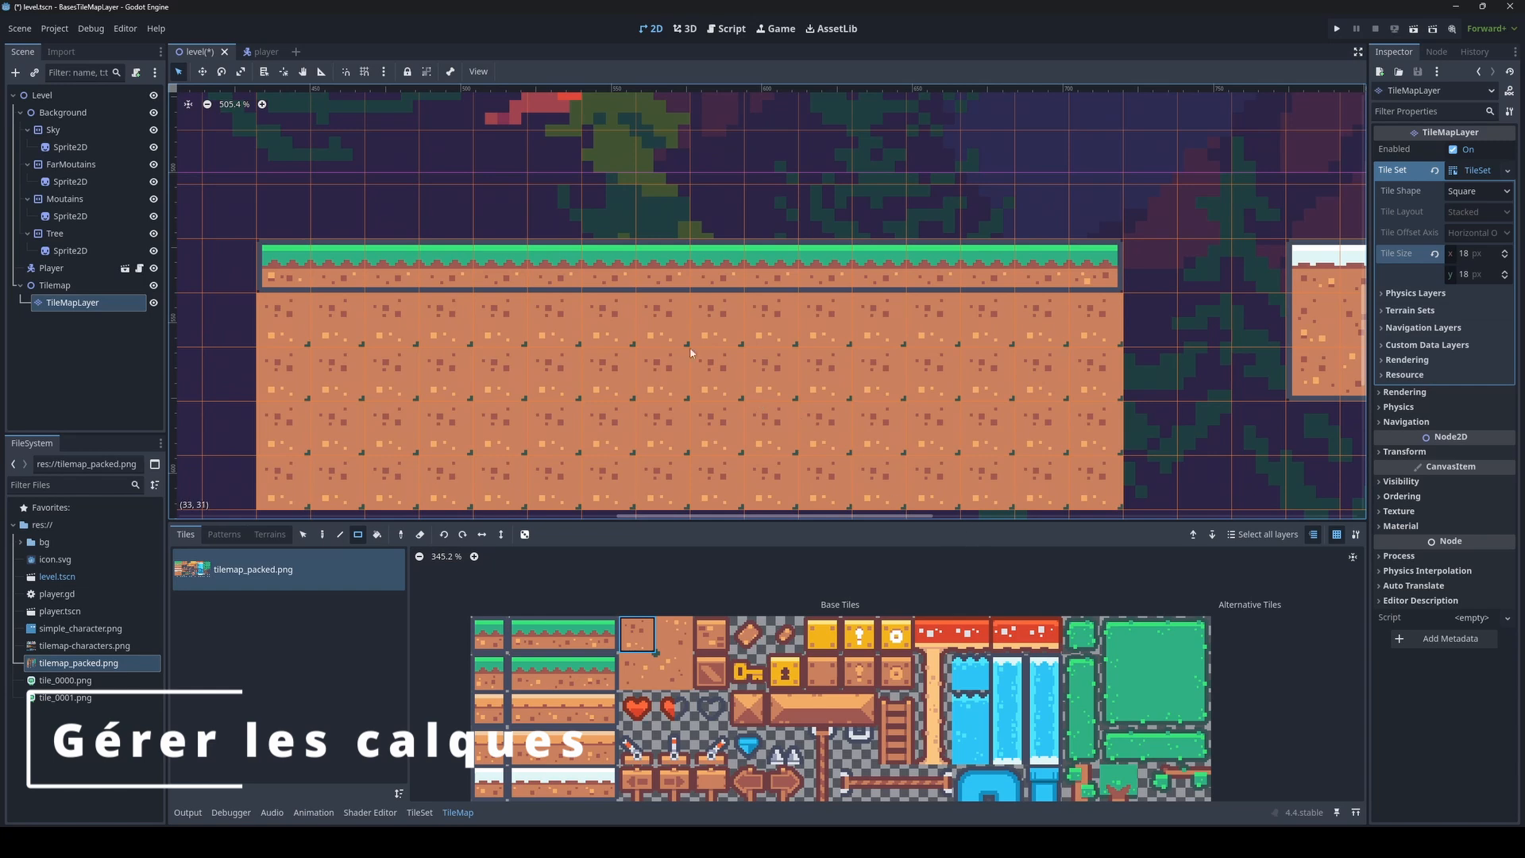
{"action": "scroll", "coordinate": [715, 334], "scroll_direction": "down", "scroll_amount": 2}
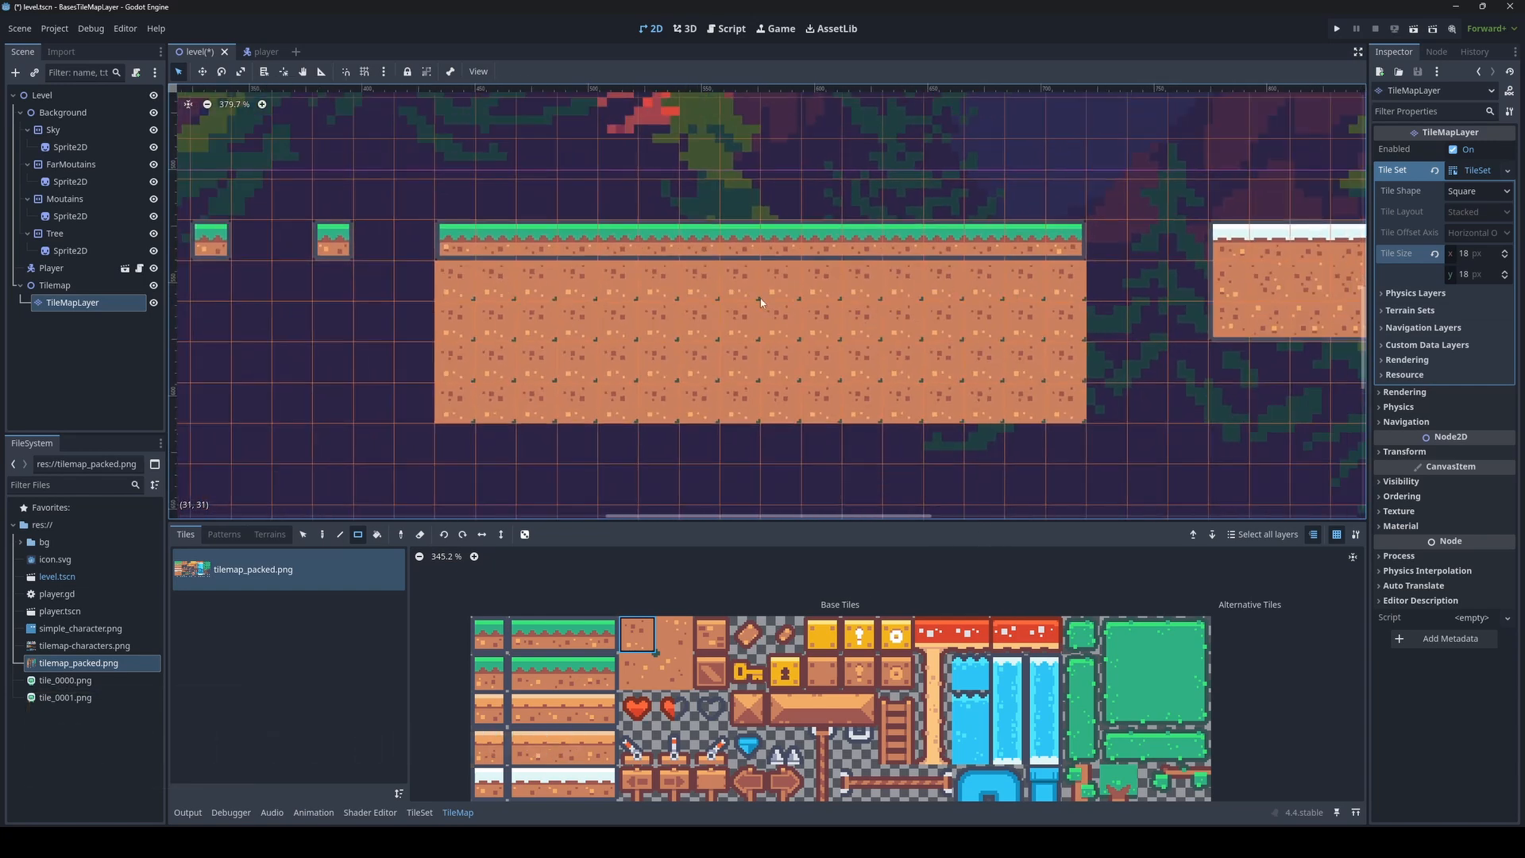
{"action": "middle_click_drag", "start_coordinate": [760, 298], "coordinate": [774, 338]}
{"action": "scroll", "coordinate": [600, 348], "scroll_direction": "down", "scroll_amount": 1}
{"action": "middle_click_drag", "start_coordinate": [789, 276], "coordinate": [771, 324]}
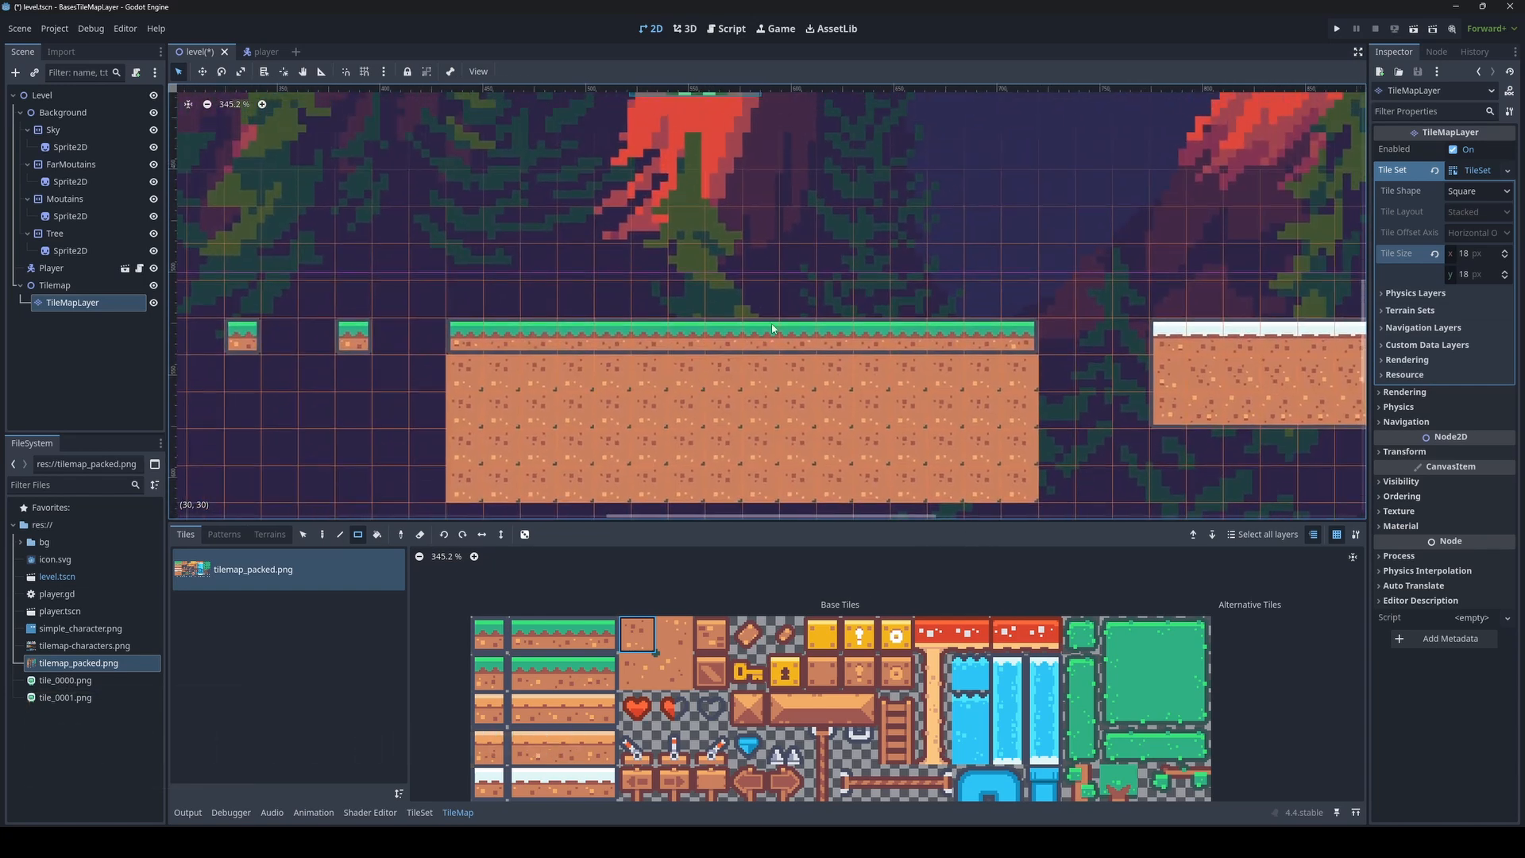
{"action": "scroll", "coordinate": [849, 188], "scroll_direction": "down", "scroll_amount": 3}
{"action": "middle_click_drag", "start_coordinate": [848, 187], "coordinate": [748, 411]}
{"action": "scroll", "coordinate": [946, 206], "scroll_direction": "down", "scroll_amount": 4}
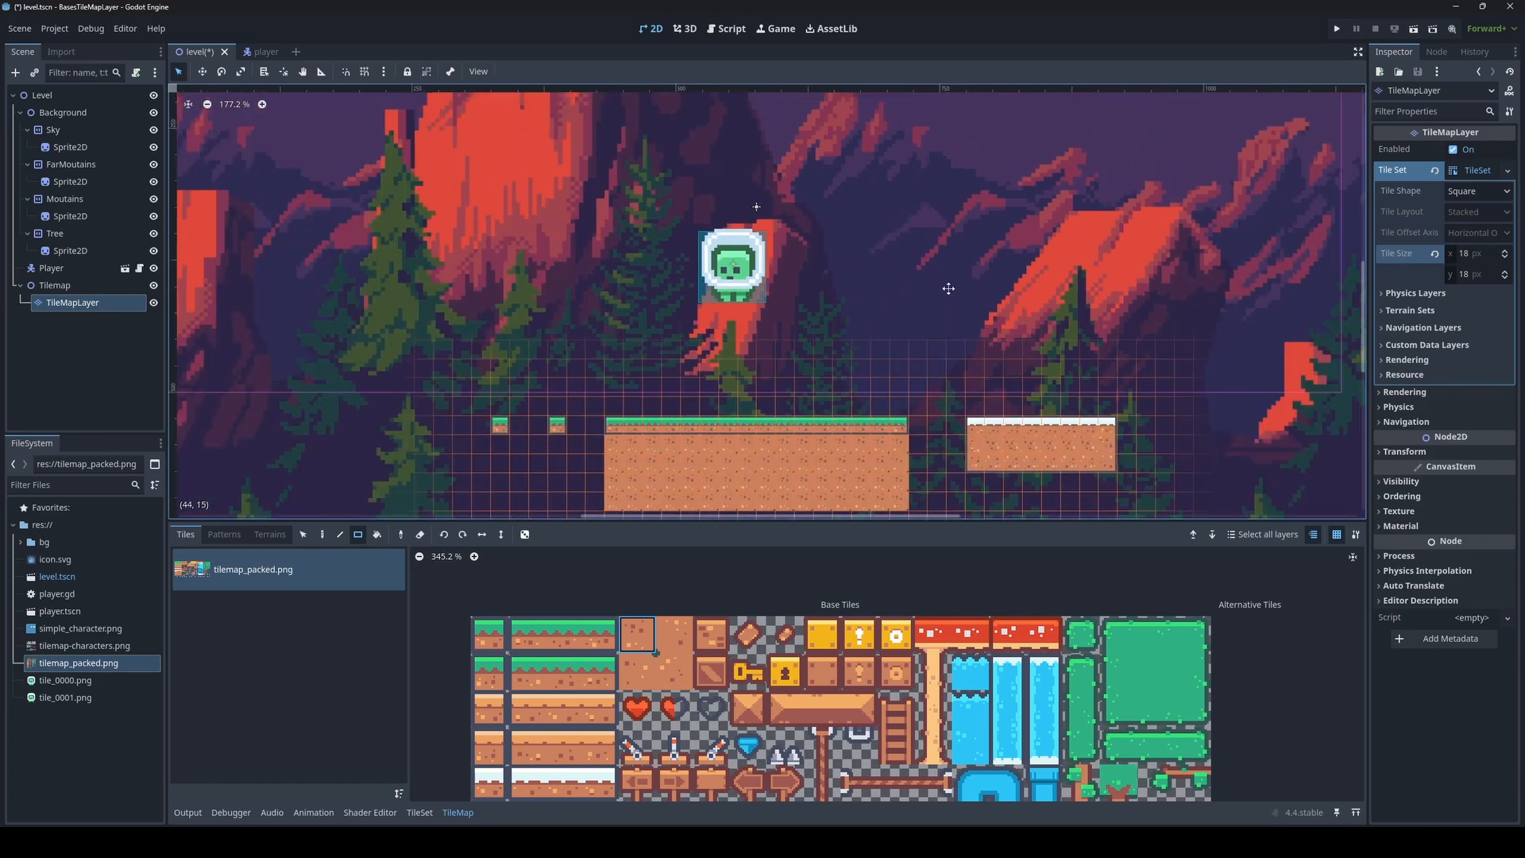
{"action": "middle_click_drag", "start_coordinate": [945, 286], "coordinate": [870, 505]}
{"action": "middle_click_drag", "start_coordinate": [769, 391], "coordinate": [705, 332]}
{"action": "scroll", "coordinate": [761, 311], "scroll_direction": "up", "scroll_amount": 7}
{"action": "scroll", "coordinate": [765, 296], "scroll_direction": "up", "scroll_amount": 1}
{"action": "scroll", "coordinate": [763, 303], "scroll_direction": "down", "scroll_amount": 2}
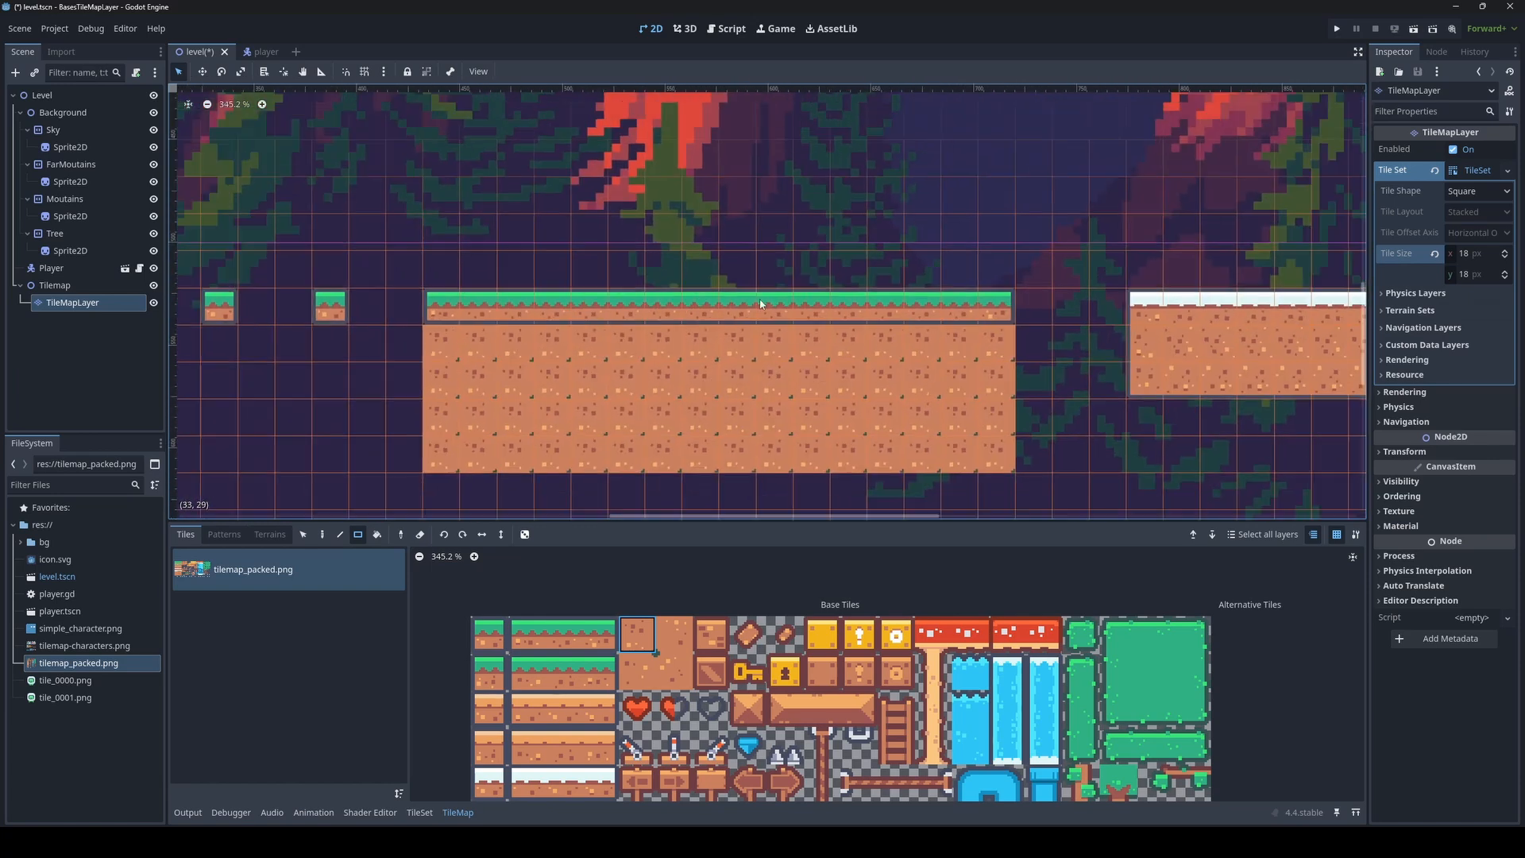
{"action": "middle_click_drag", "start_coordinate": [811, 334], "coordinate": [798, 356]}
{"action": "scroll", "coordinate": [1068, 707], "scroll_direction": "down", "scroll_amount": 1}
Try placing the three-tile-high tree over the long grass platform, and undo the placement
{"action": "scroll", "coordinate": [1088, 701], "scroll_direction": "down", "scroll_amount": 3}
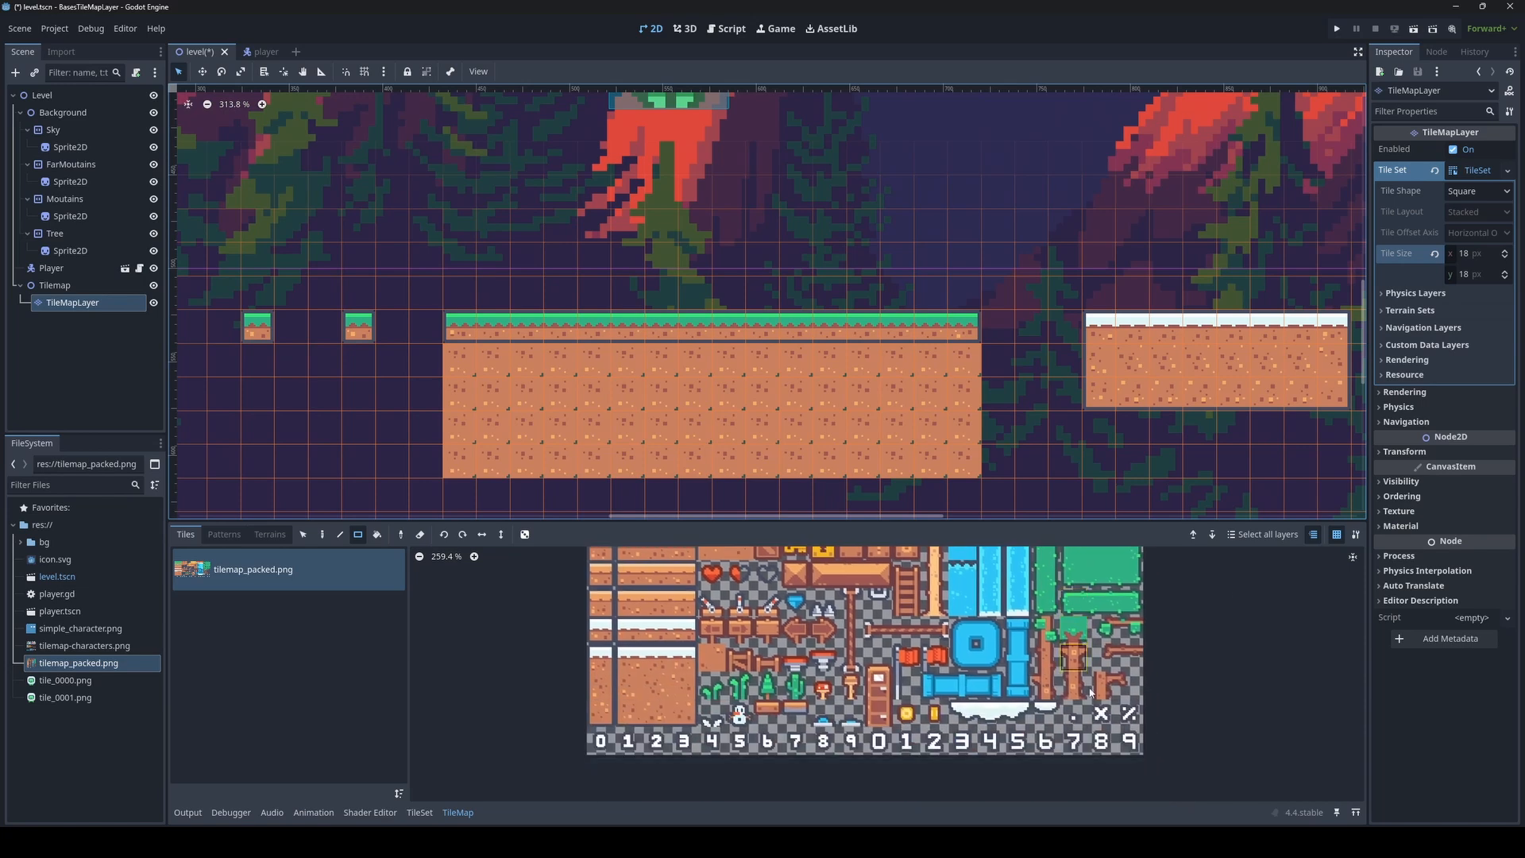
{"action": "scroll", "coordinate": [1069, 694], "scroll_direction": "down", "scroll_amount": 1, "text": "ctrl"}
{"action": "left_click_drag", "start_coordinate": [1077, 616], "coordinate": [1077, 617]}
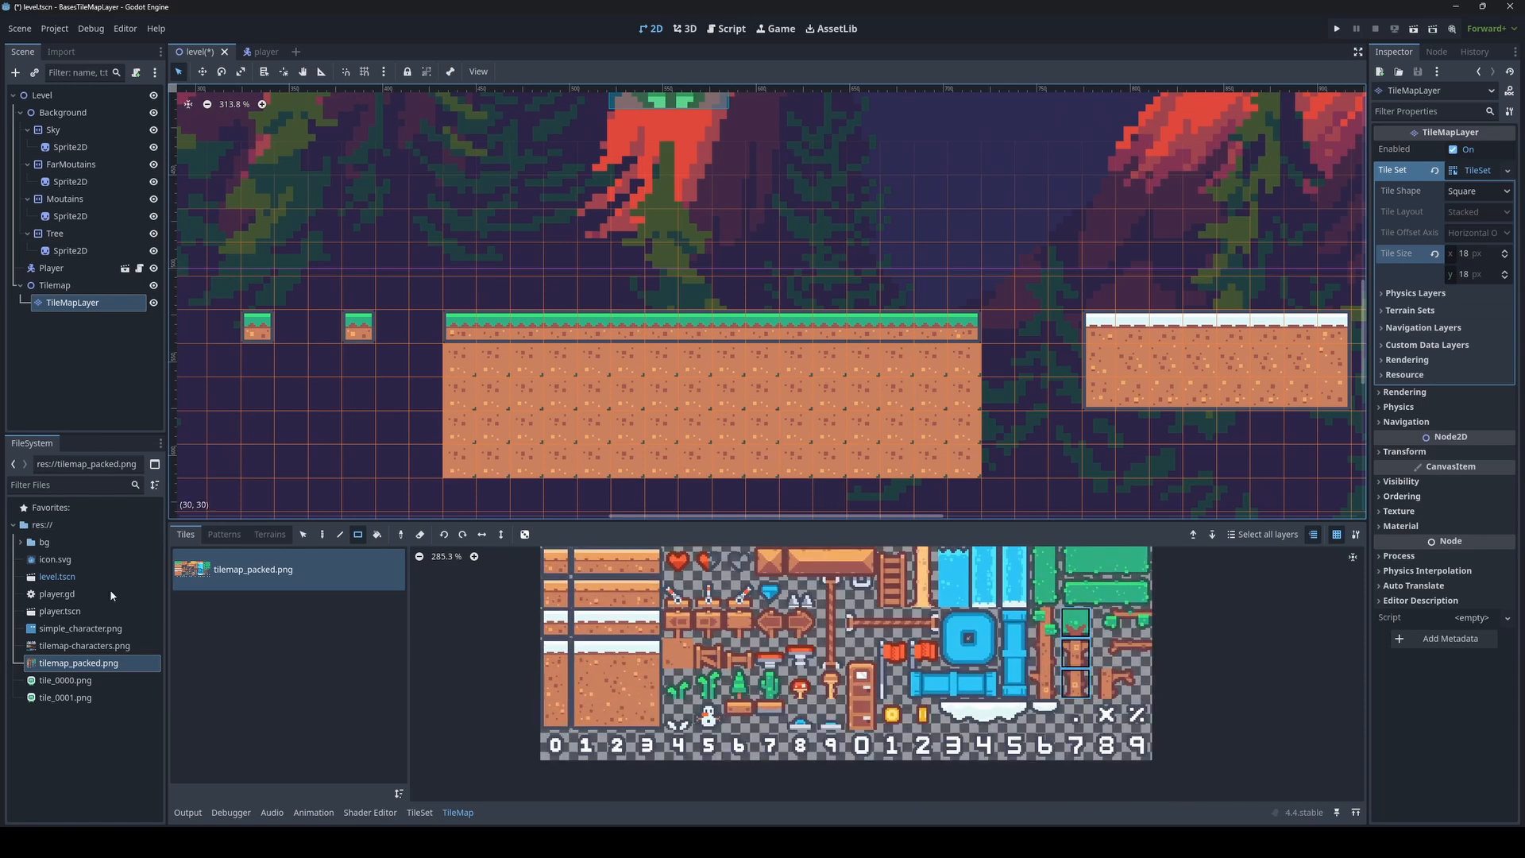
{"action": "left_click", "coordinate": [708, 326]}
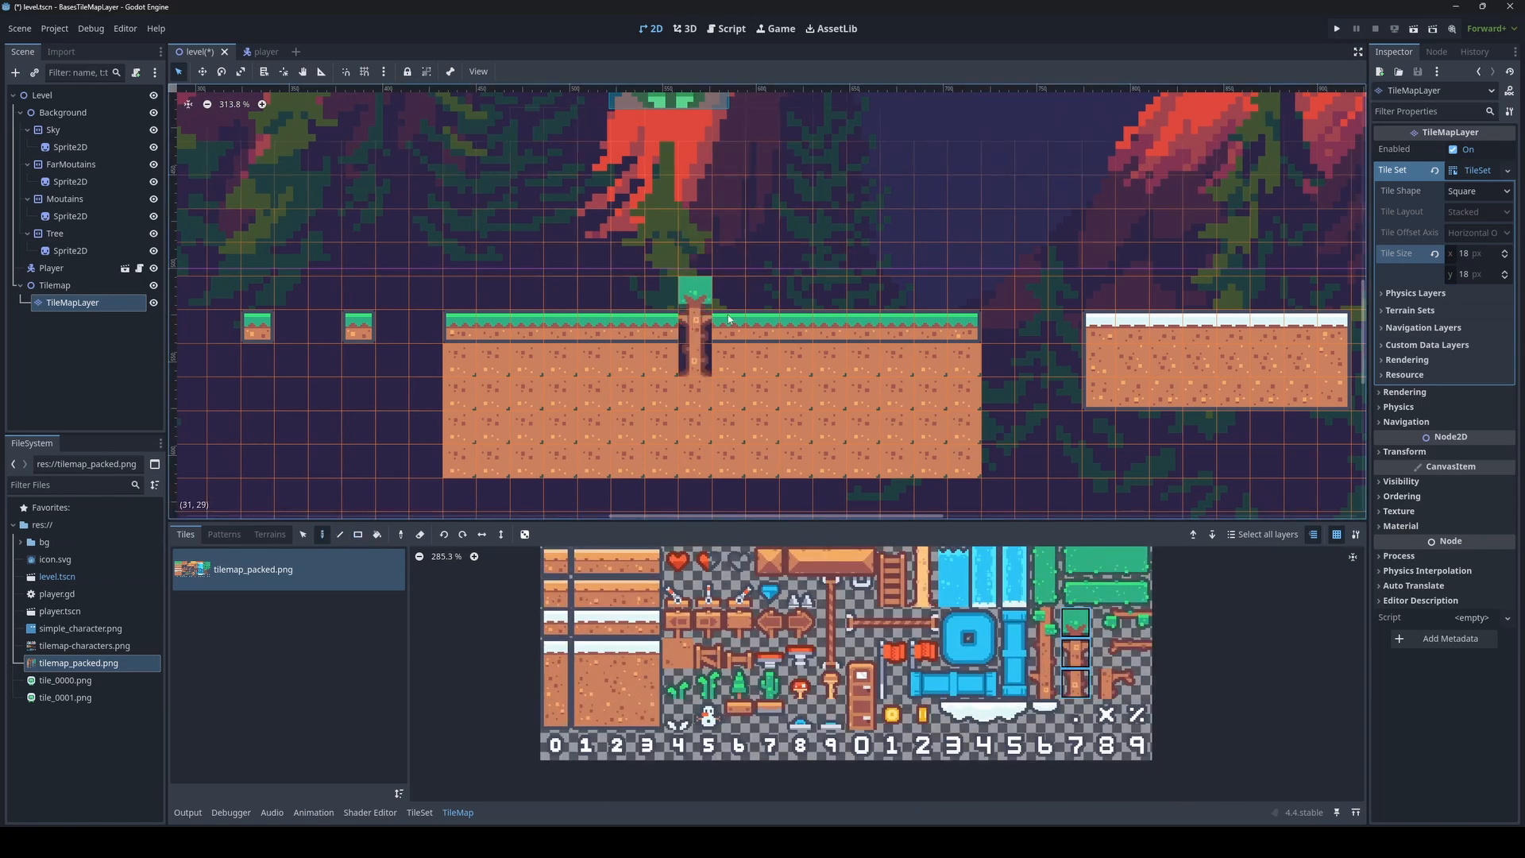
{"action": "scroll", "coordinate": [711, 392], "scroll_direction": "up", "scroll_amount": 5}
{"action": "scroll", "coordinate": [713, 394], "scroll_direction": "up", "scroll_amount": 1}
{"action": "key", "text": "ctrl+z"}
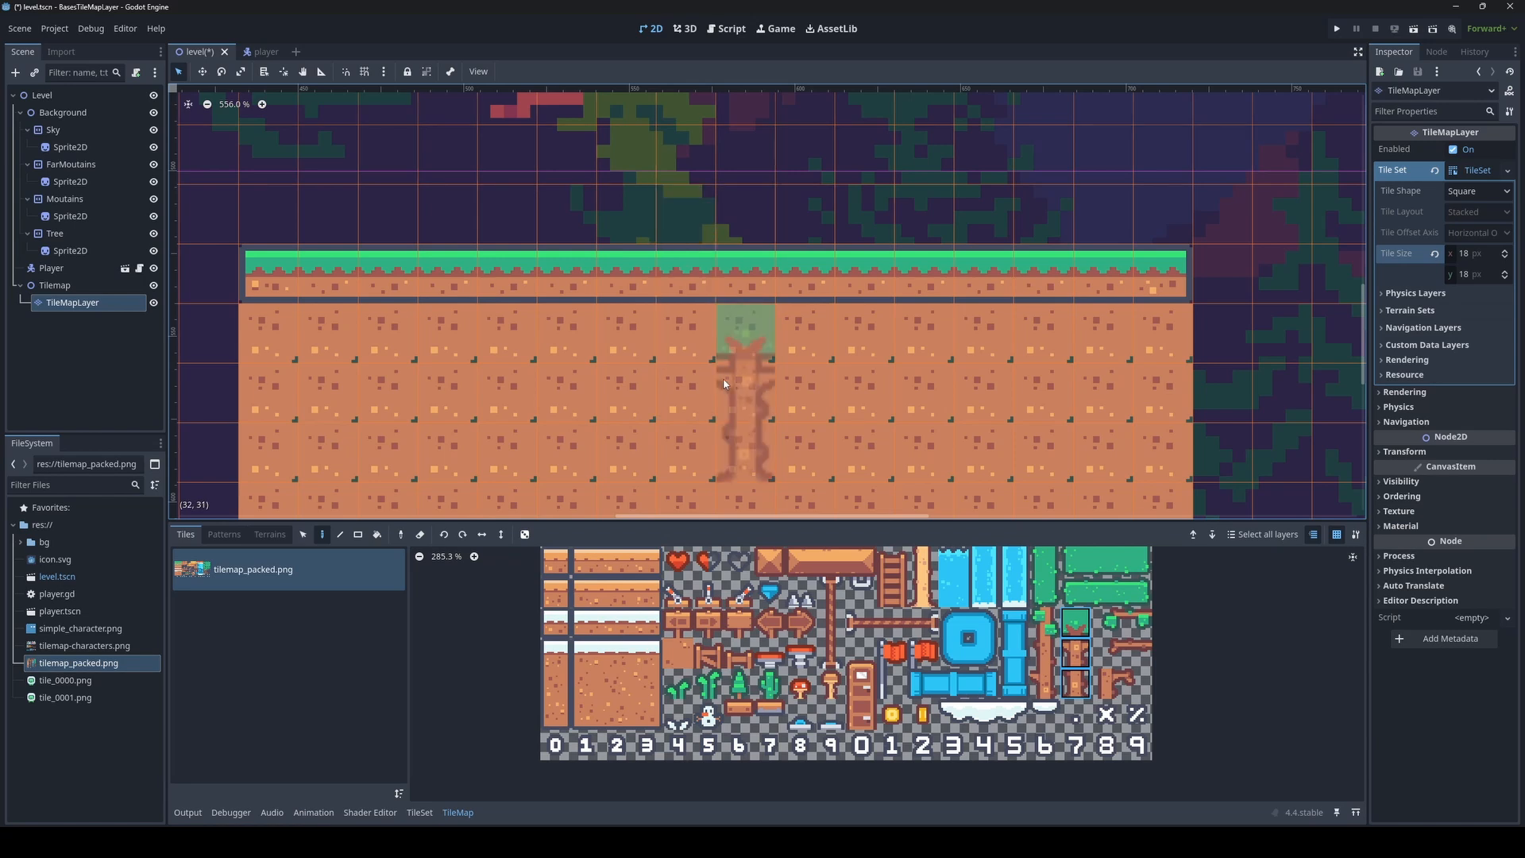
{"action": "scroll", "coordinate": [704, 380], "scroll_direction": "down", "scroll_amount": 5}
{"action": "middle_click_drag", "start_coordinate": [592, 139], "coordinate": [599, 194]}
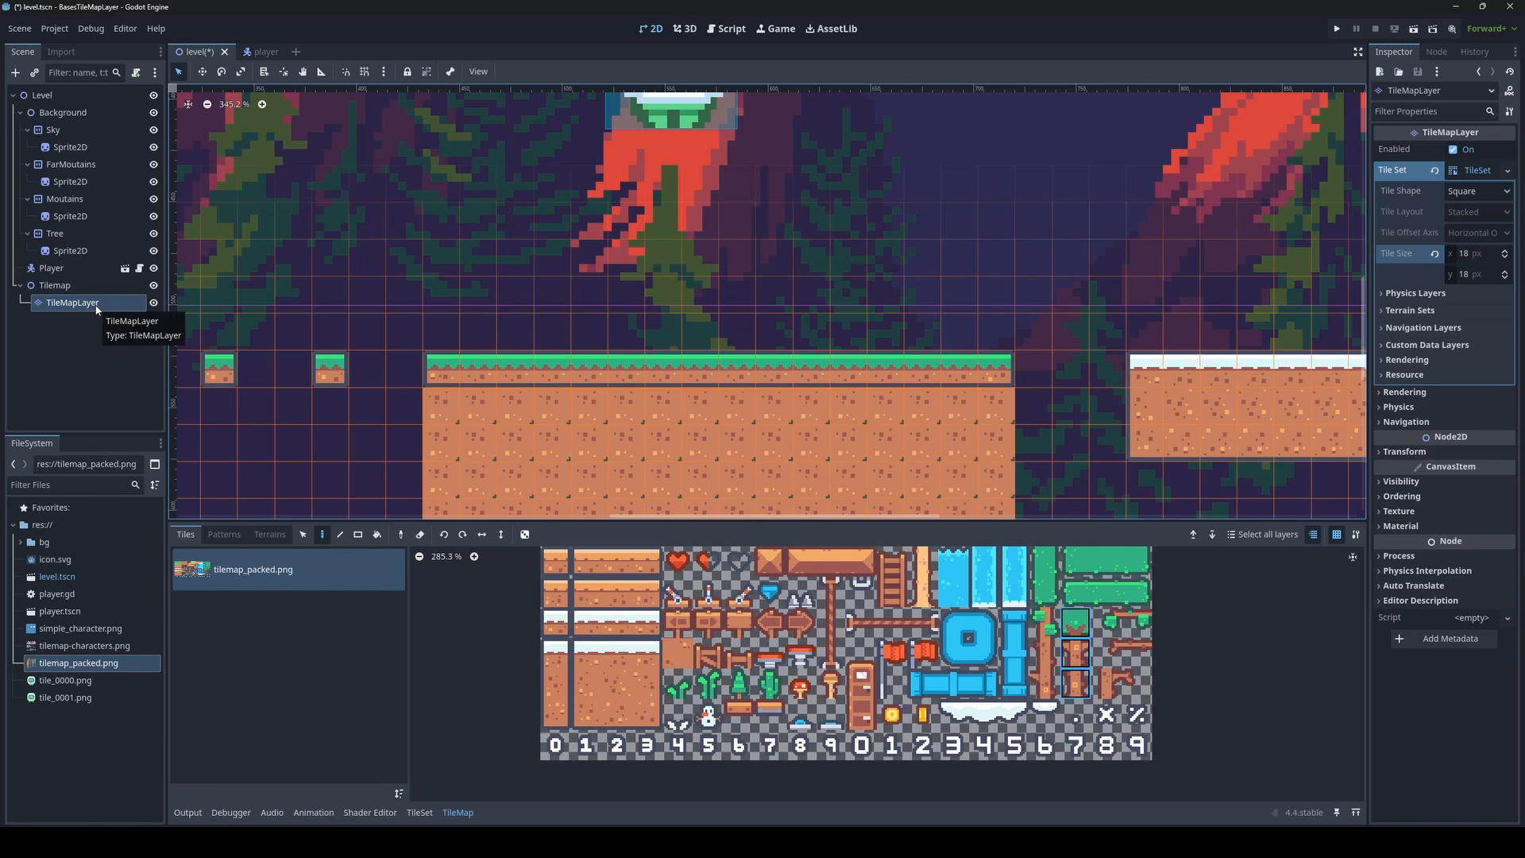
Repaint the long platform's top row with the second-row grass tiles that lack a bottom border, using the matching left and right end tiles
{"action": "scroll", "coordinate": [772, 383], "scroll_direction": "down", "scroll_amount": 3}
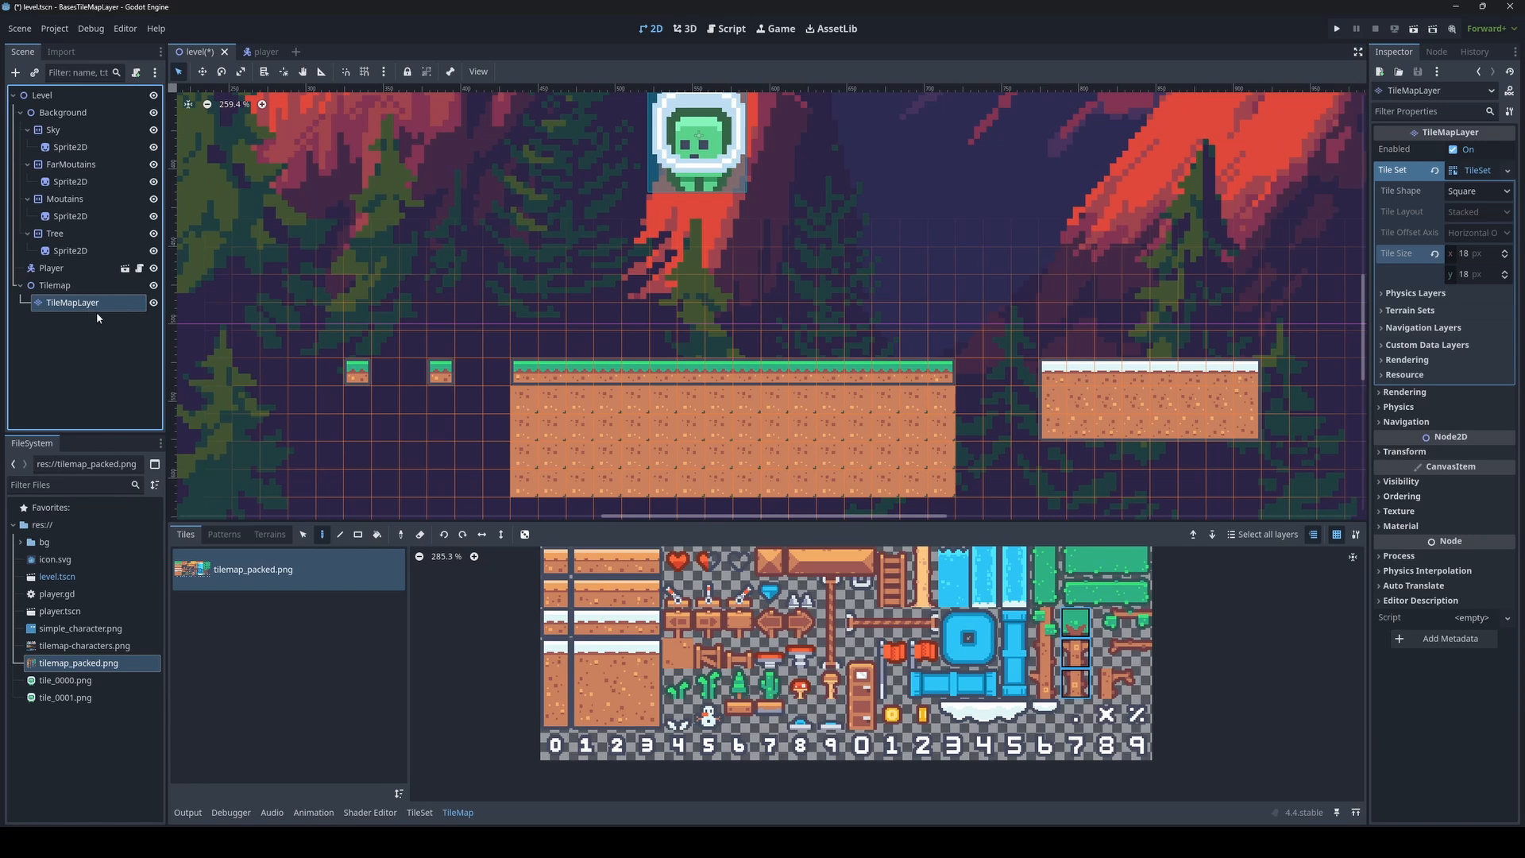
{"action": "scroll", "coordinate": [756, 449], "scroll_direction": "up", "scroll_amount": 5}
{"action": "scroll", "coordinate": [756, 449], "scroll_direction": "up", "scroll_amount": 3}
{"action": "scroll", "coordinate": [560, 572], "scroll_direction": "up", "scroll_amount": 10}
{"action": "left_click", "coordinate": [708, 613]}
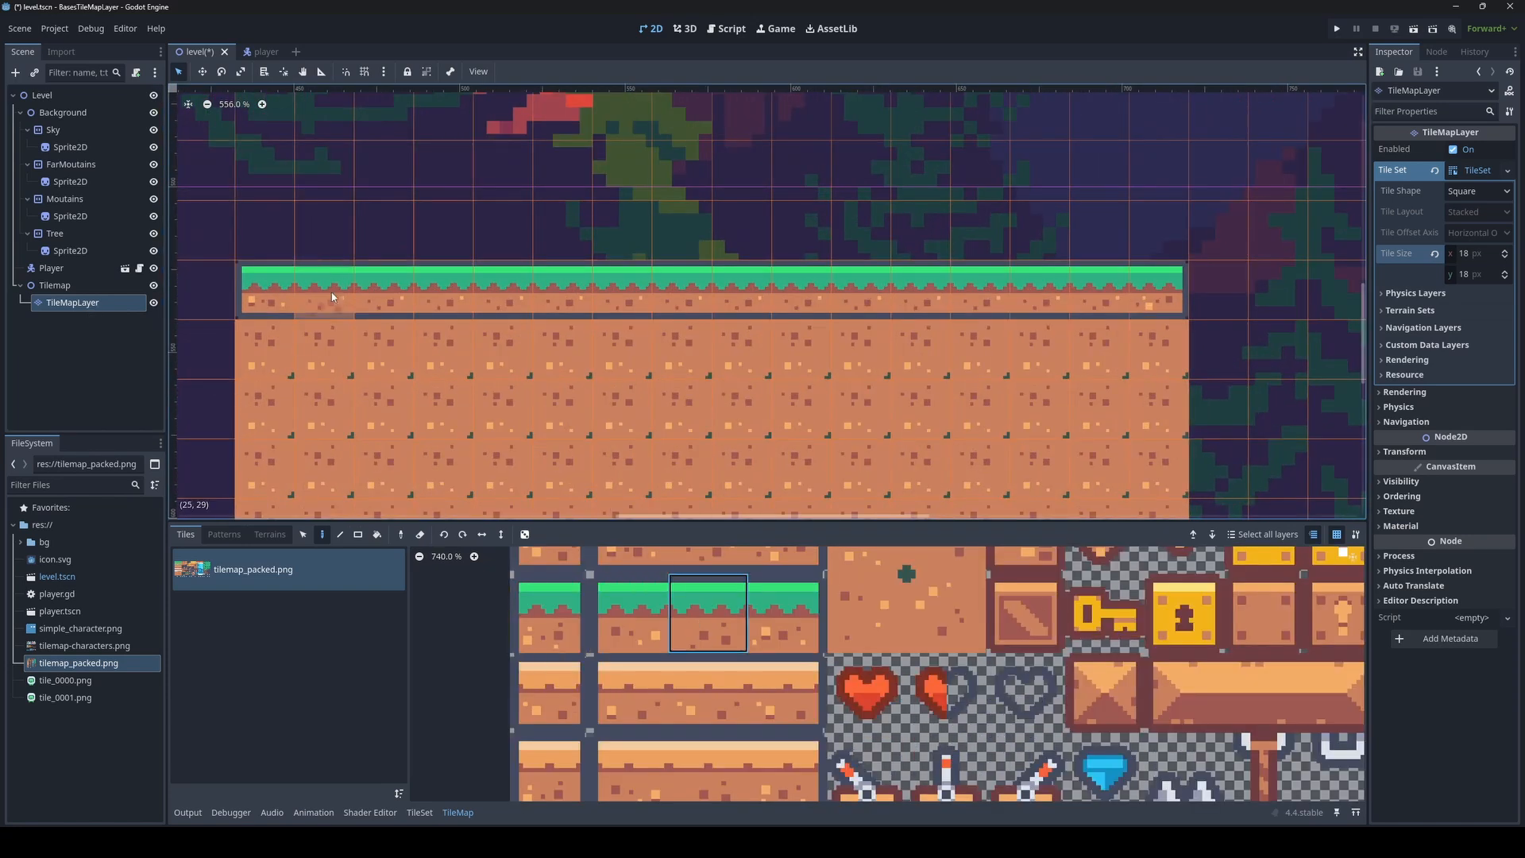
{"action": "left_click_drag", "start_coordinate": [325, 297], "coordinate": [1093, 290]}
{"action": "left_click", "coordinate": [786, 612]}
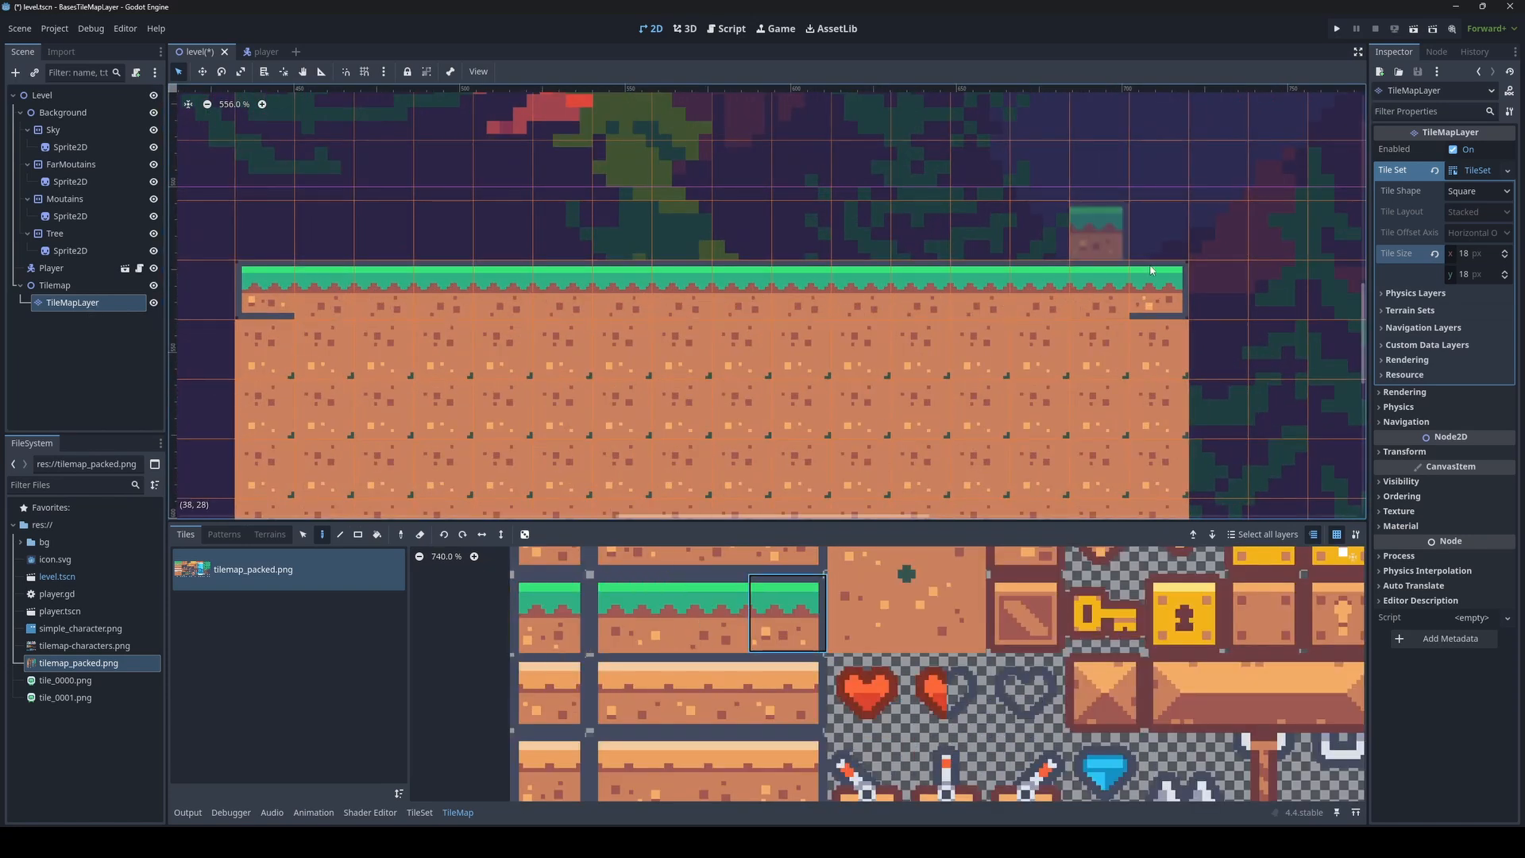
{"action": "left_click", "coordinate": [1156, 291]}
{"action": "left_click", "coordinate": [628, 612]}
{"action": "left_click", "coordinate": [265, 292]}
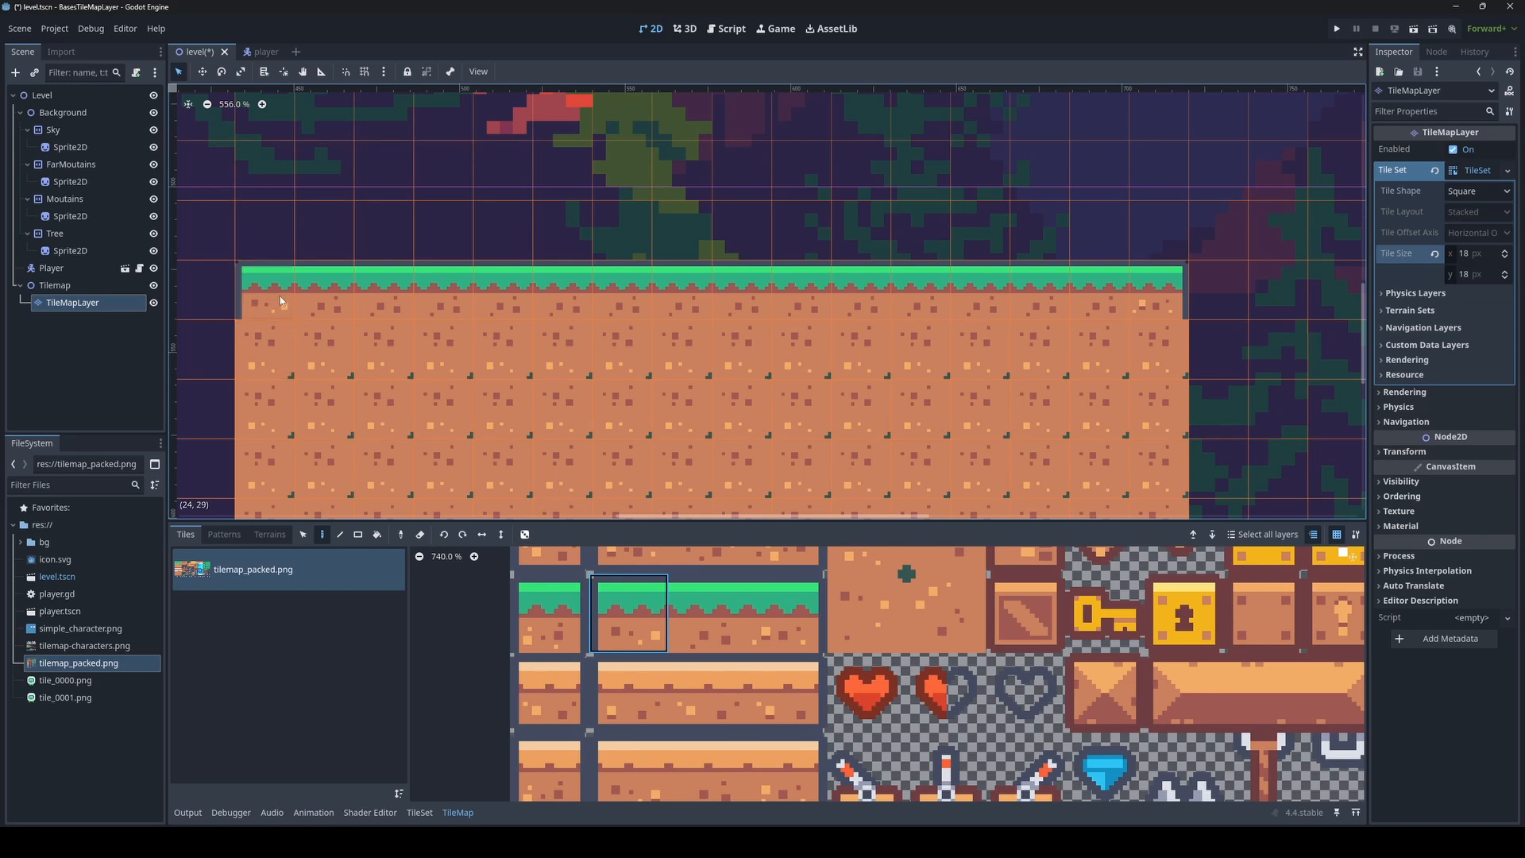
Add a second TileMapLayer node as a child of the Tilemap node
{"action": "scroll", "coordinate": [620, 378], "scroll_direction": "down", "scroll_amount": 4}
{"action": "scroll", "coordinate": [614, 703], "scroll_direction": "down", "scroll_amount": 3}
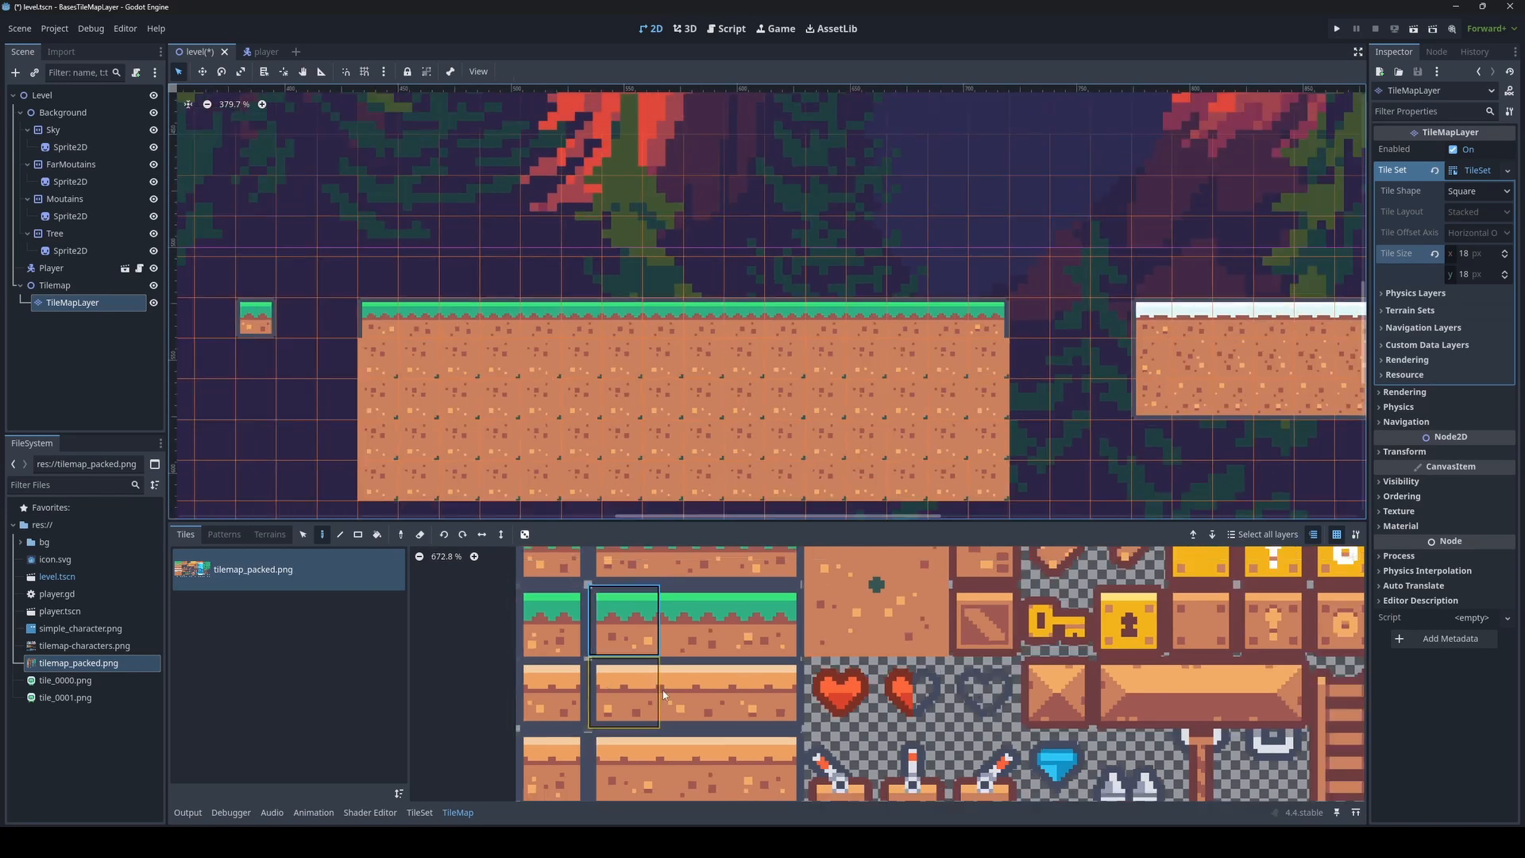
{"action": "scroll", "coordinate": [729, 723], "scroll_direction": "down", "scroll_amount": 2}
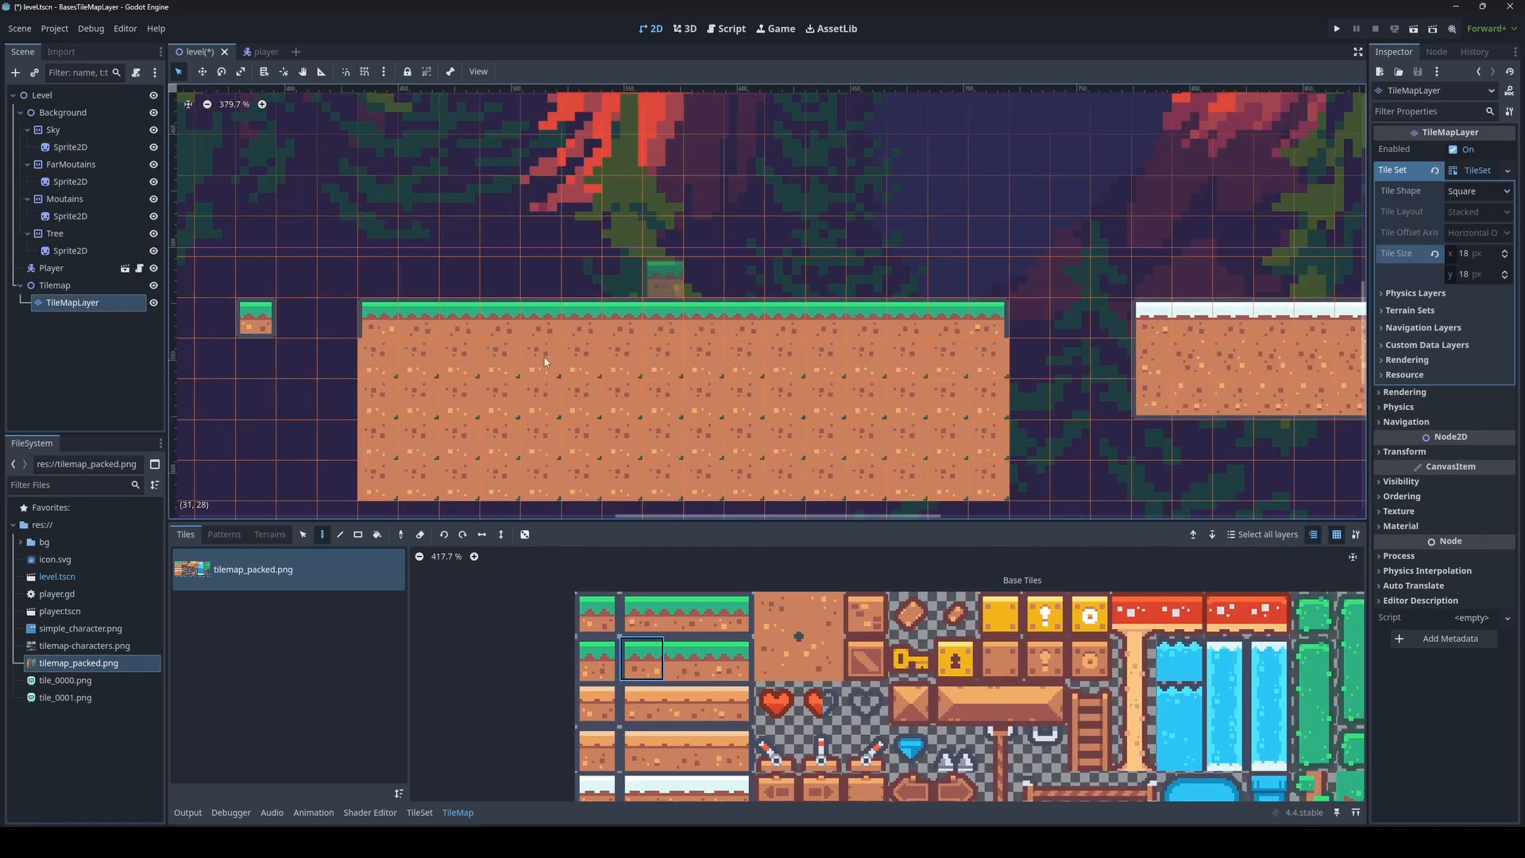
{"action": "scroll", "coordinate": [794, 381], "scroll_direction": "down", "scroll_amount": 1}
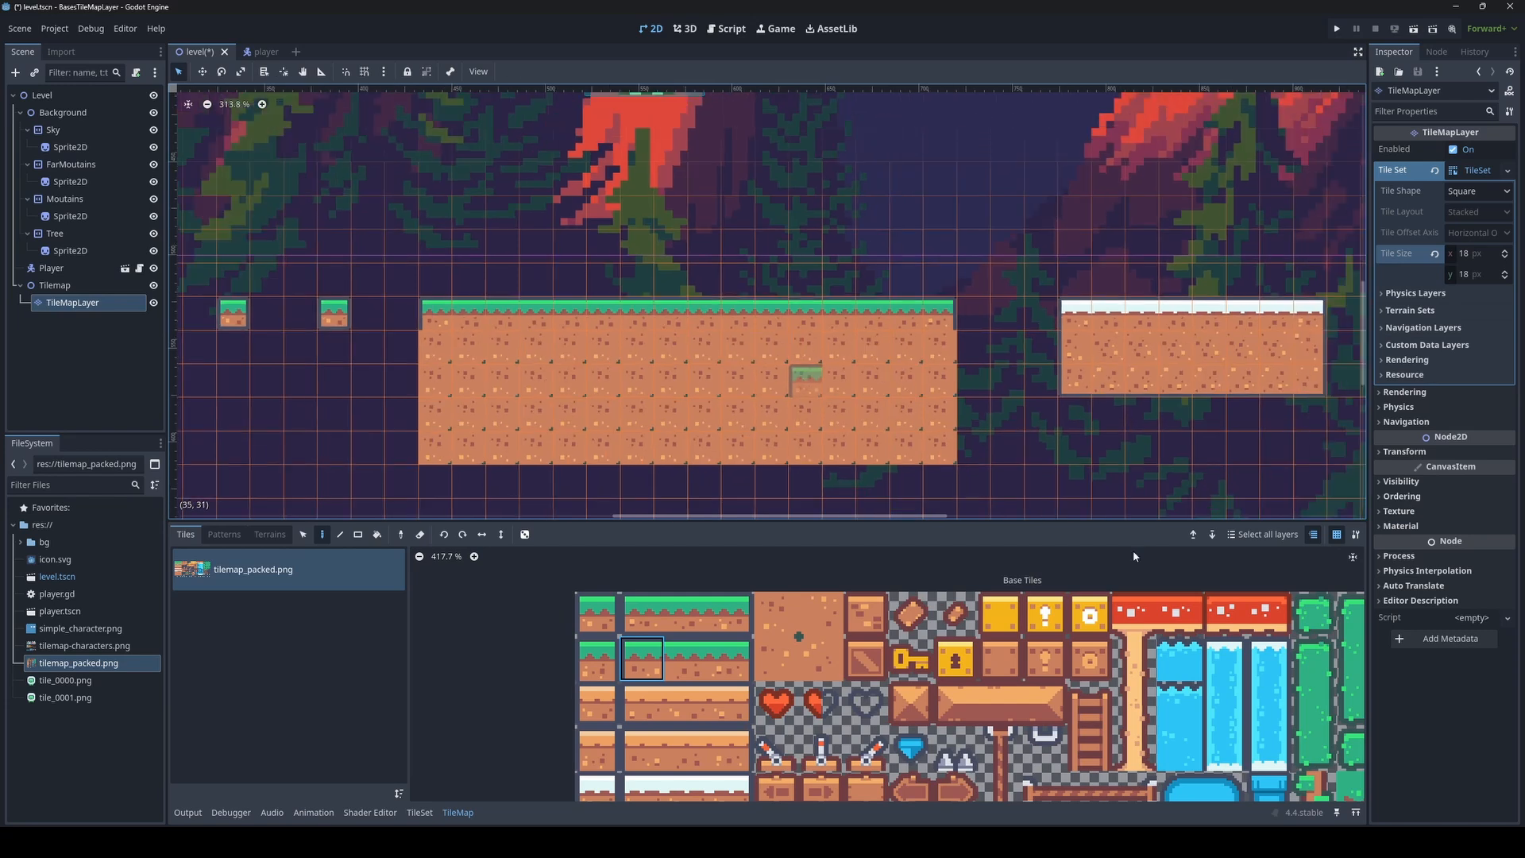
{"action": "middle_click_drag", "start_coordinate": [1311, 737], "coordinate": [1180, 605]}
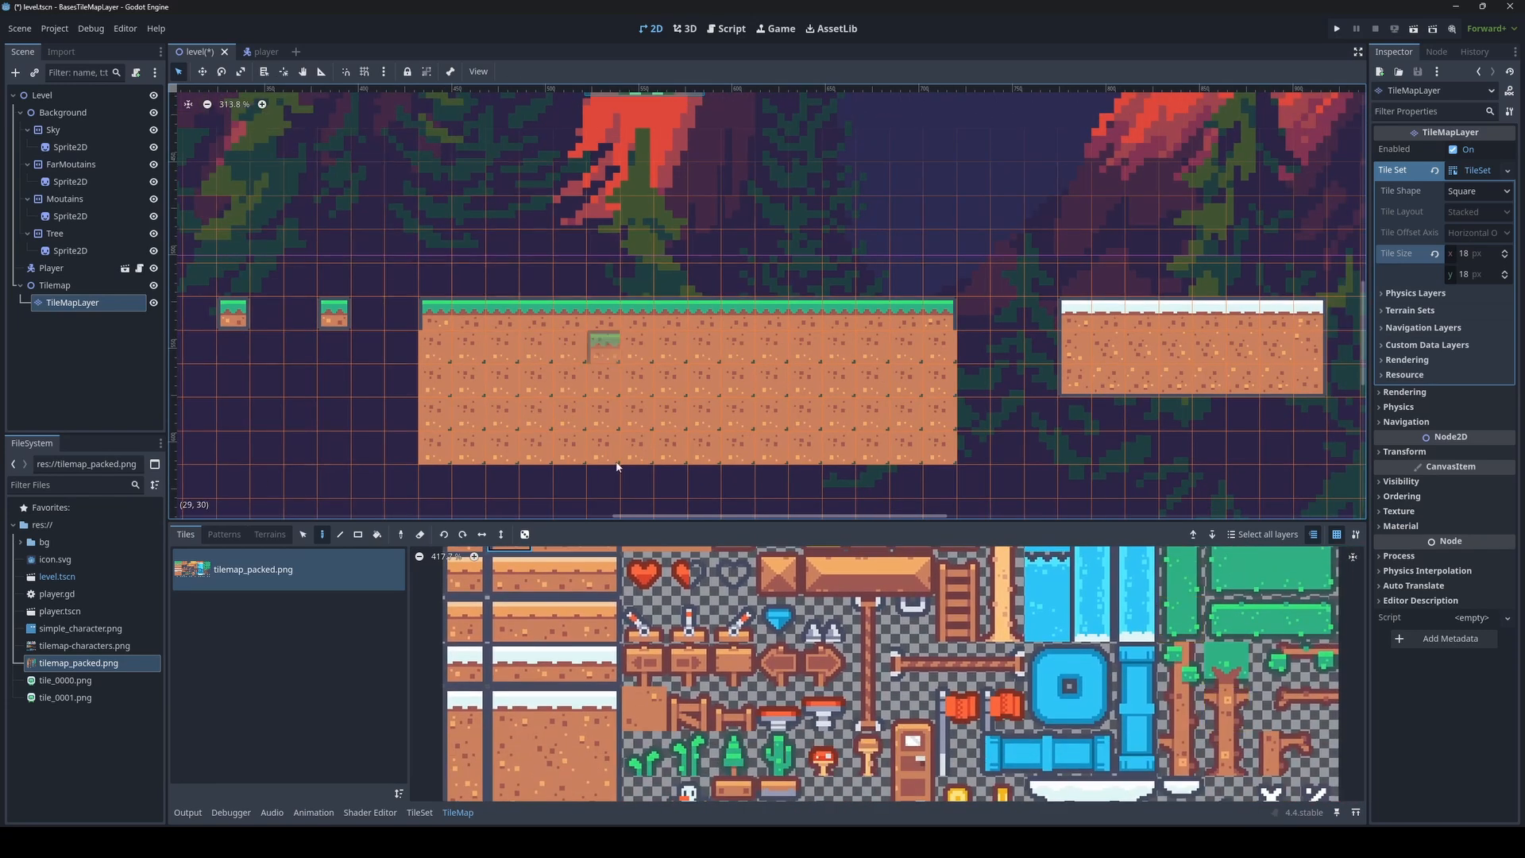
{"action": "left_click", "coordinate": [60, 317]}
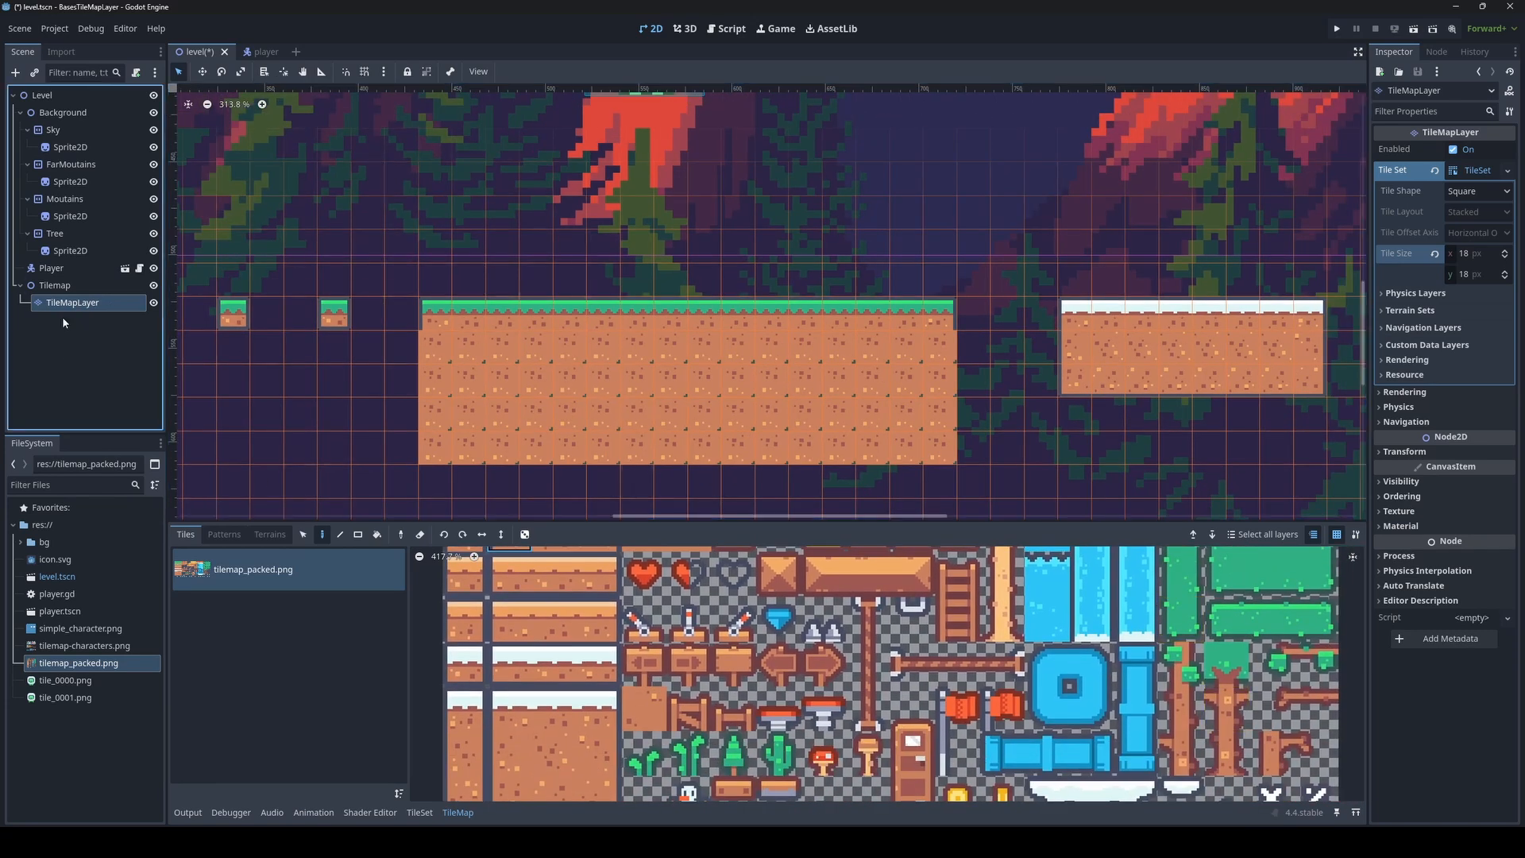
{"action": "left_click", "coordinate": [66, 289]}
{"action": "key", "text": "ctrl+a"}
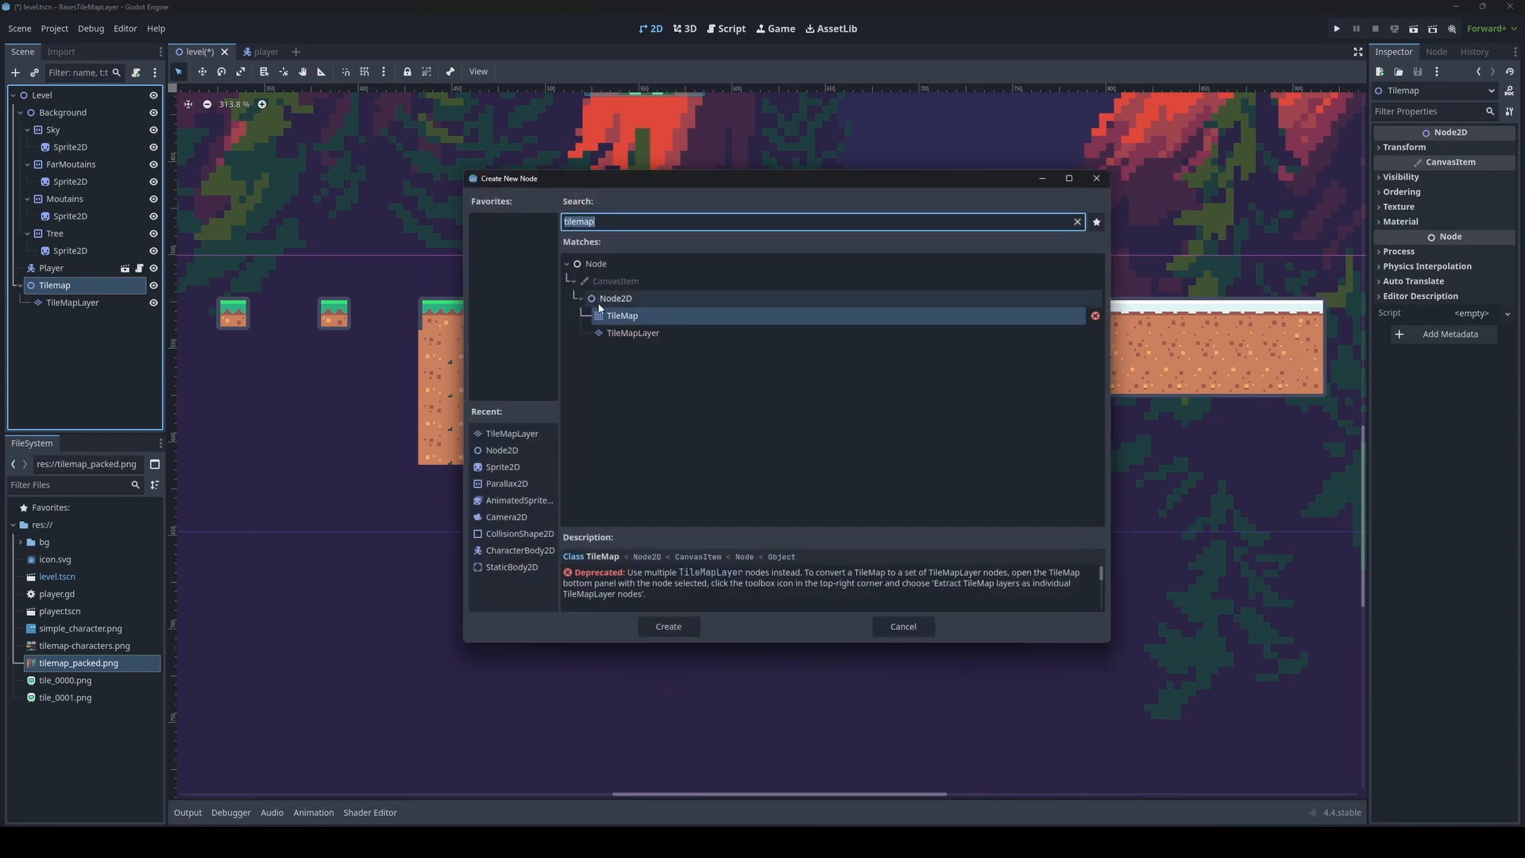
{"action": "double_click", "coordinate": [623, 331]}
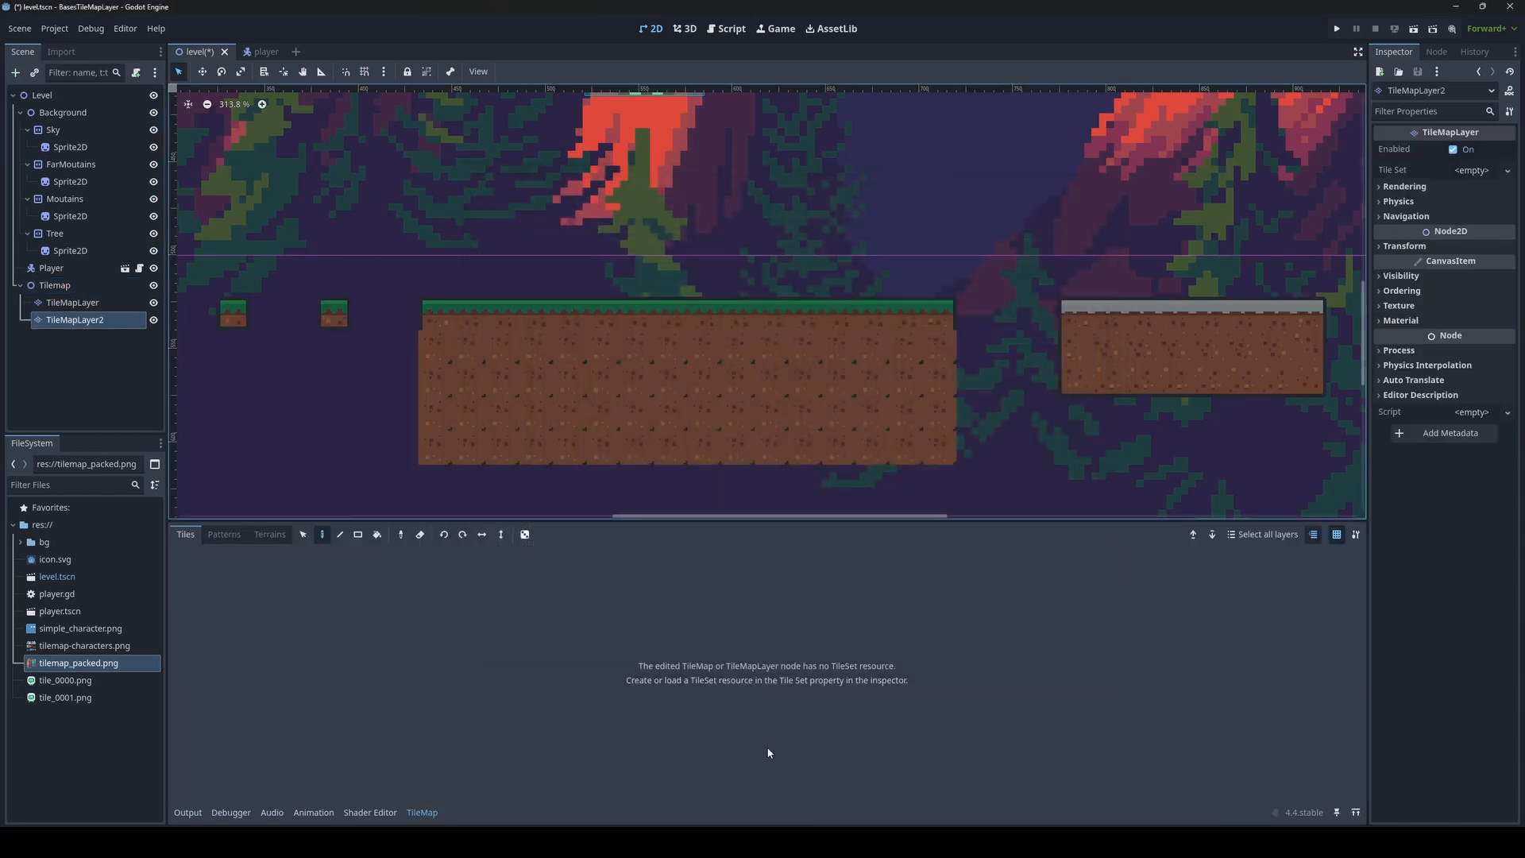
Assign a new TileSet resource to TileMapLayer2 and open its tile source editor
{"action": "left_click", "coordinate": [88, 320]}
{"action": "left_click", "coordinate": [1494, 171]}
{"action": "left_click", "coordinate": [1479, 193]}
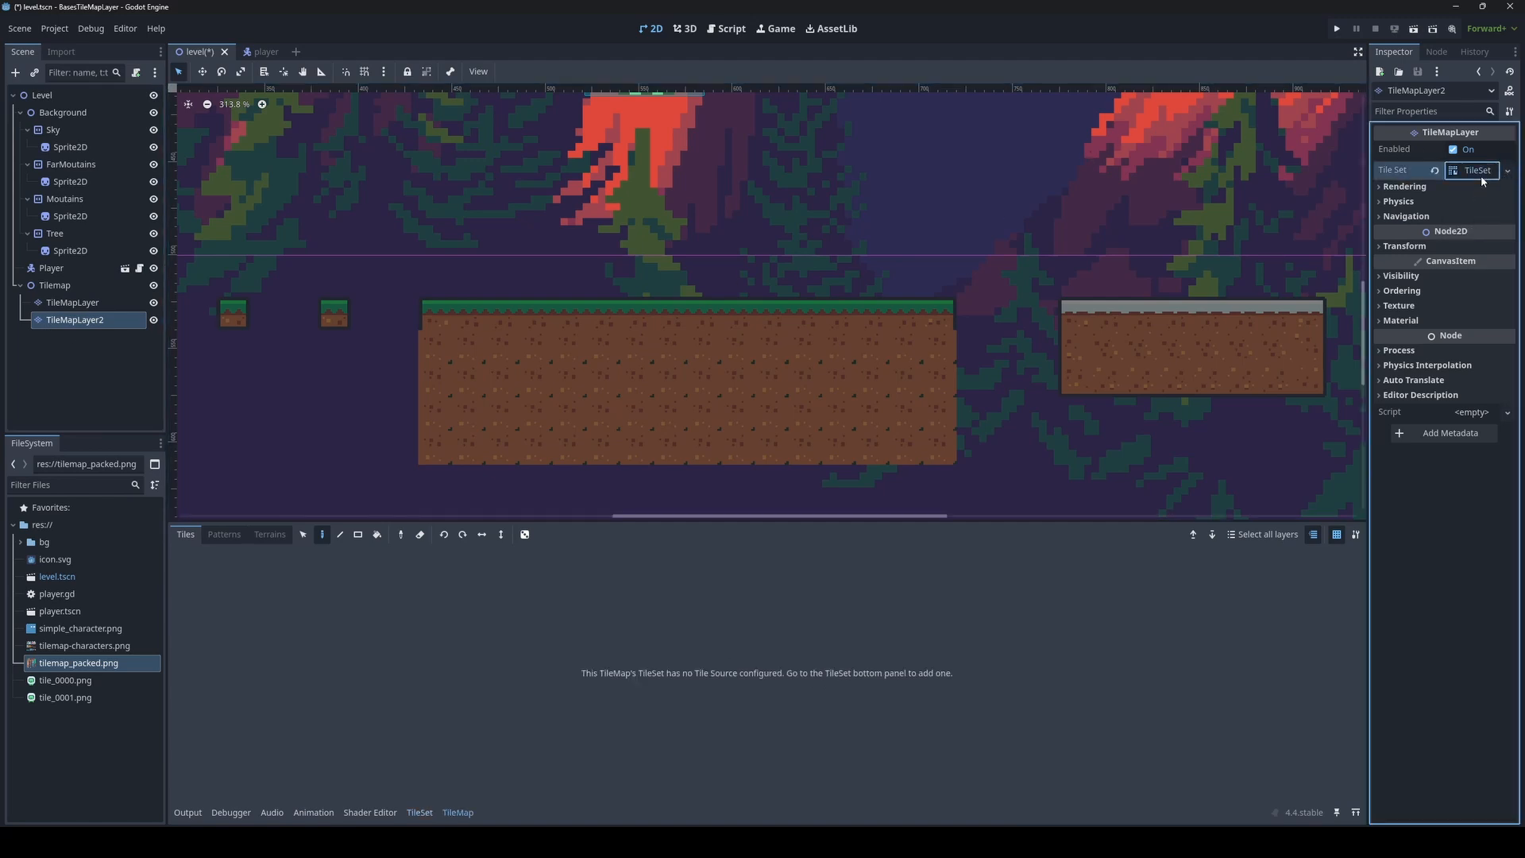
{"action": "left_click", "coordinate": [418, 811]}
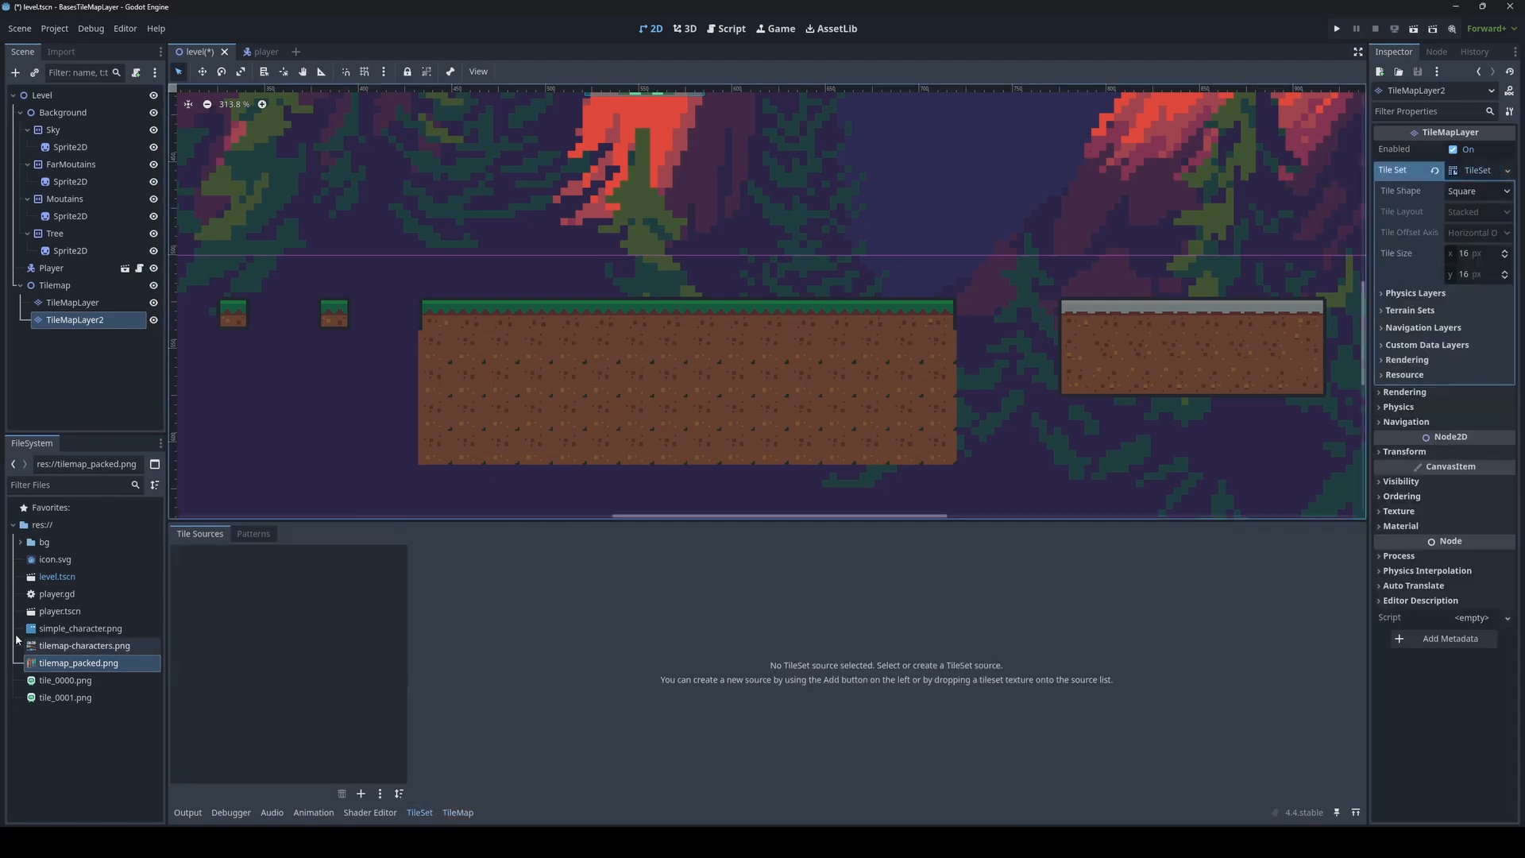
Add tilemap_packed.png as an atlas source in TileMapLayer2's TileSet and automatically create its tiles
{"action": "left_click_drag", "start_coordinate": [53, 659], "coordinate": [262, 667]}
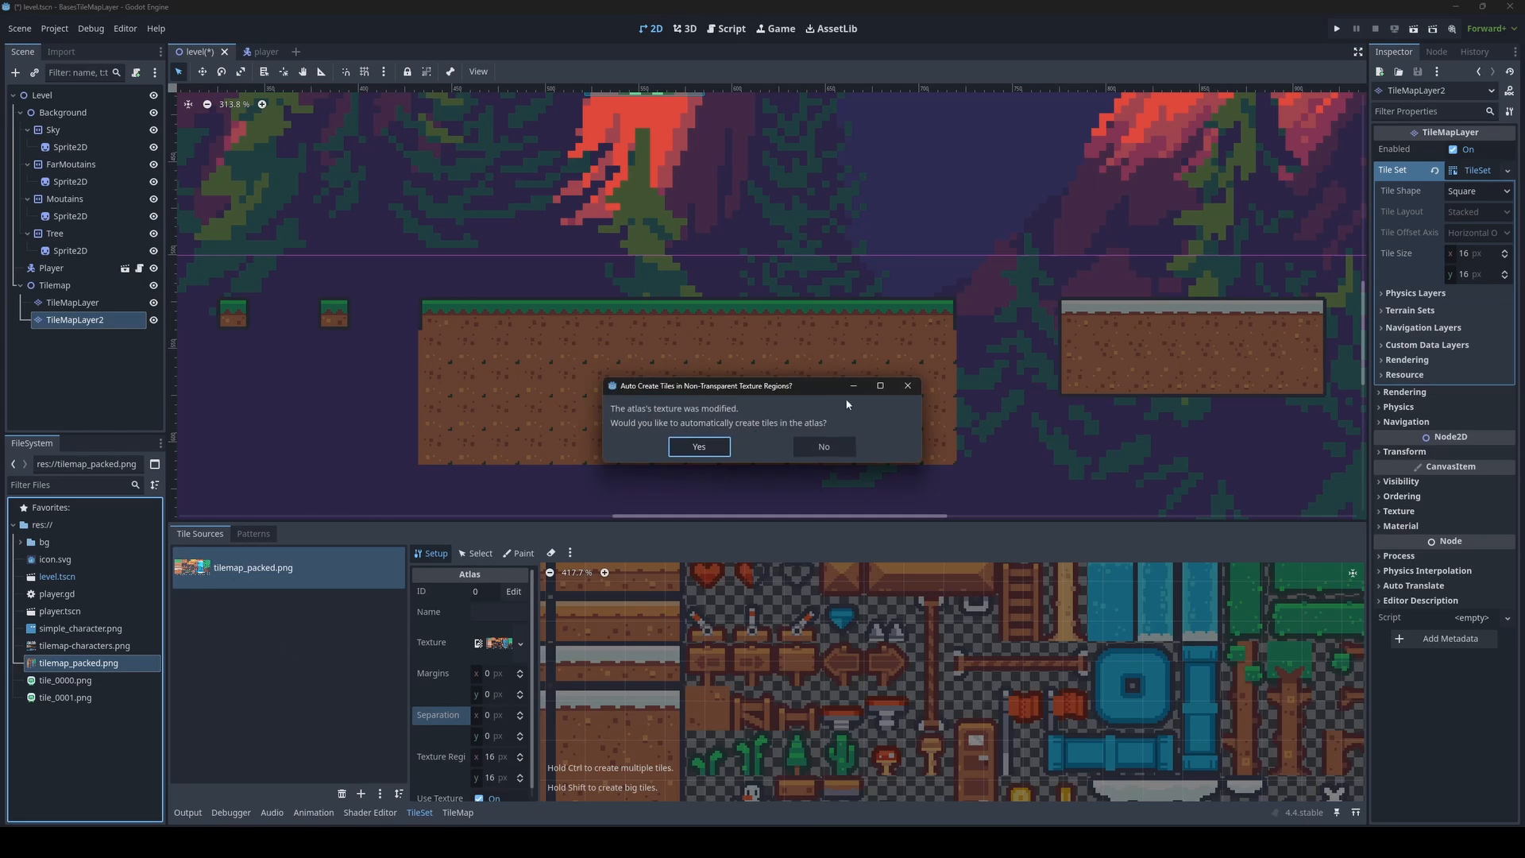
{"action": "left_click", "coordinate": [697, 447]}
{"action": "scroll", "coordinate": [972, 676], "scroll_direction": "up", "scroll_amount": 5}
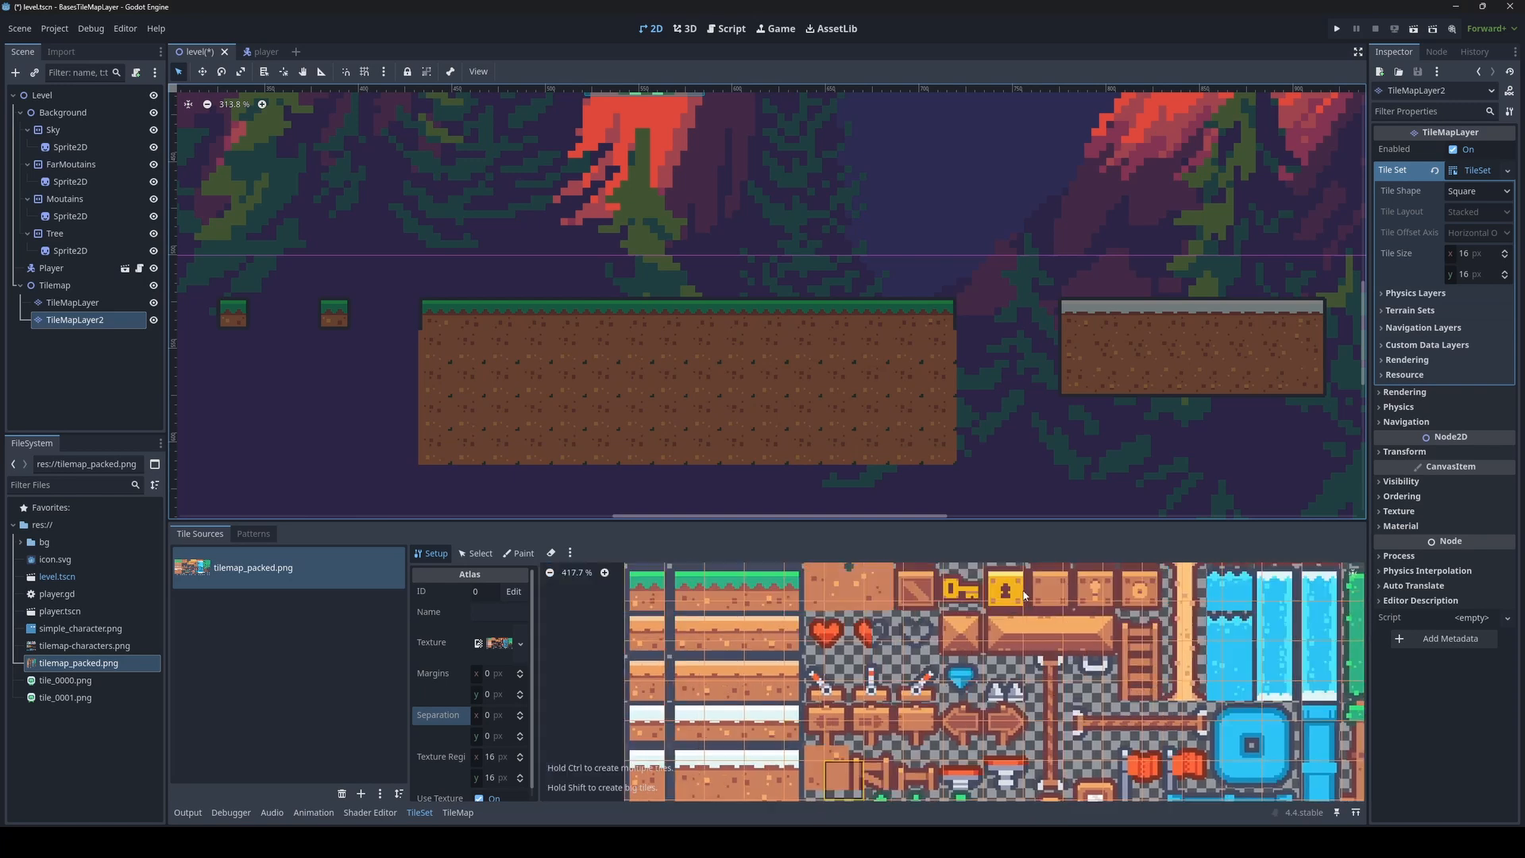
Set the tile size of TileMapLayer2's TileSet to 18 × 18 px
{"action": "left_click", "coordinate": [1463, 253]}
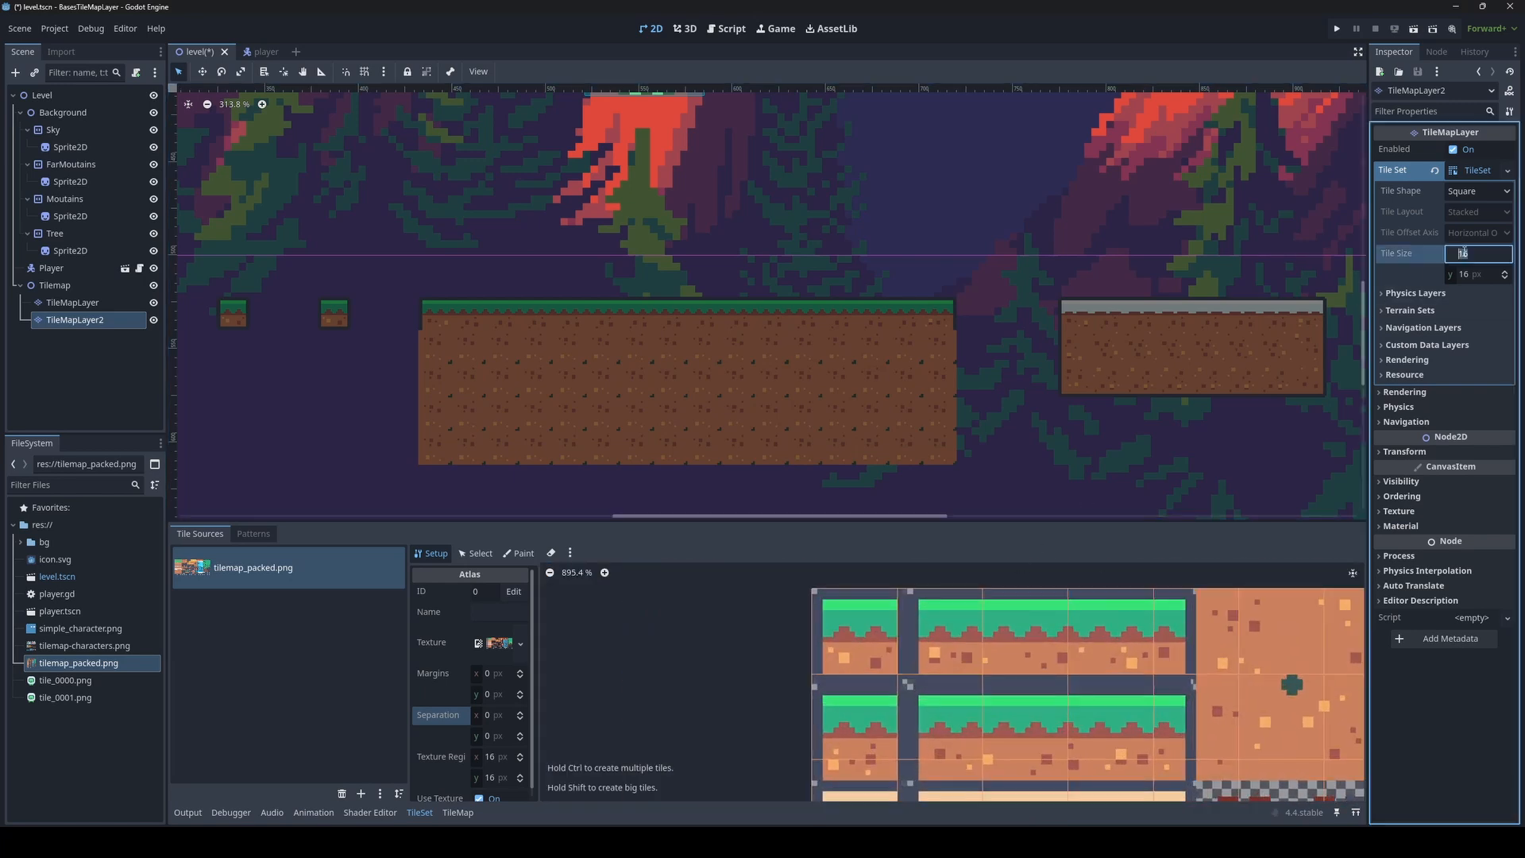
{"action": "type", "text": "18"}
{"action": "key", "text": "Tab"}
{"action": "type", "text": "18"}
{"action": "key", "text": "Return"}
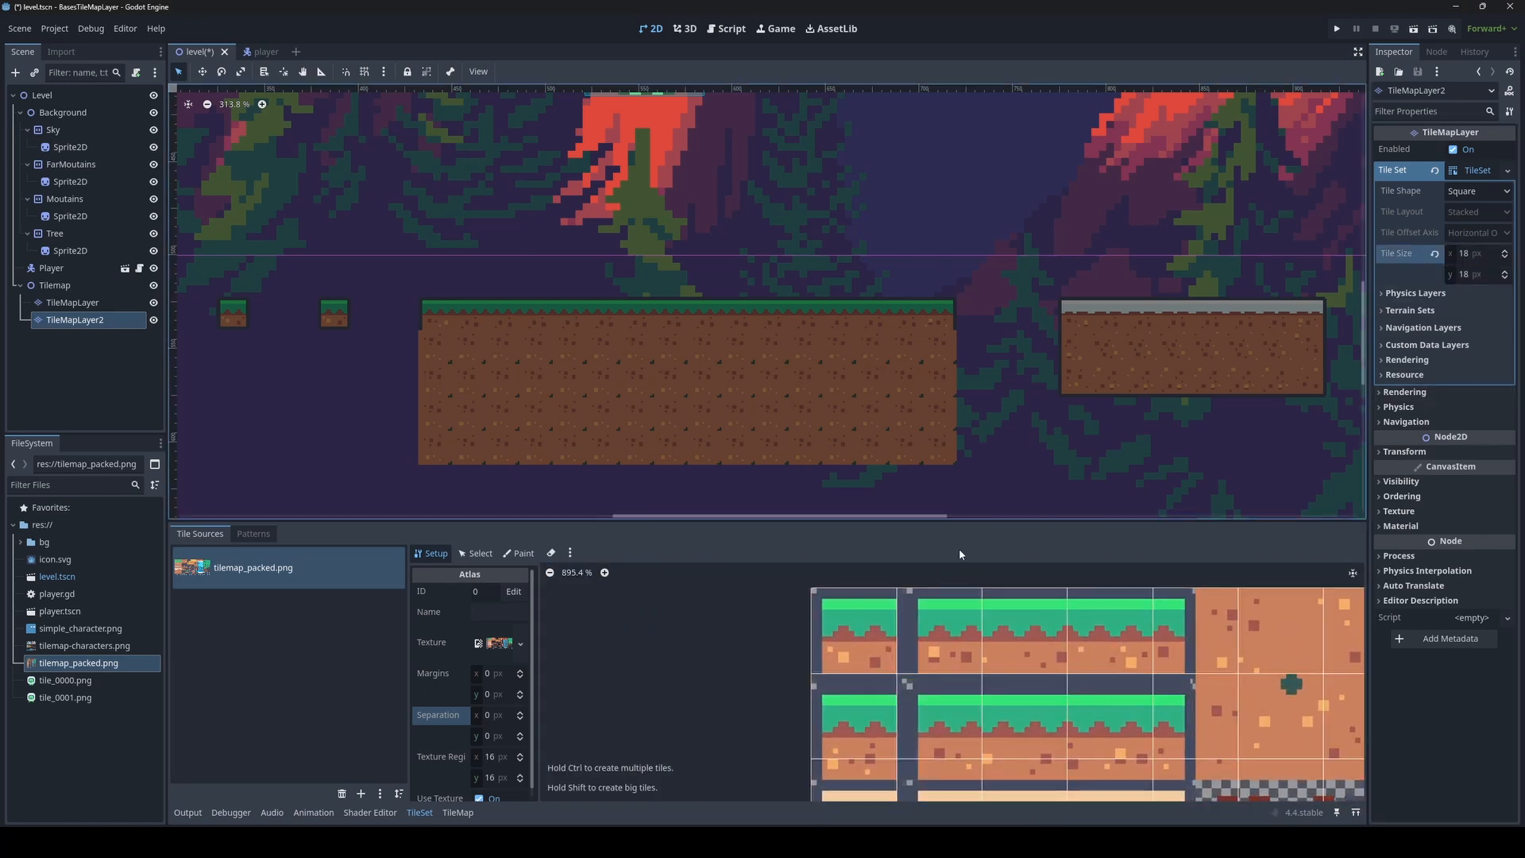
Set the atlas texture region size of tilemap_packed.png to 18 × 18 px
{"action": "scroll", "coordinate": [917, 708], "scroll_direction": "down", "scroll_amount": 2}
{"action": "left_click", "coordinate": [505, 759]}
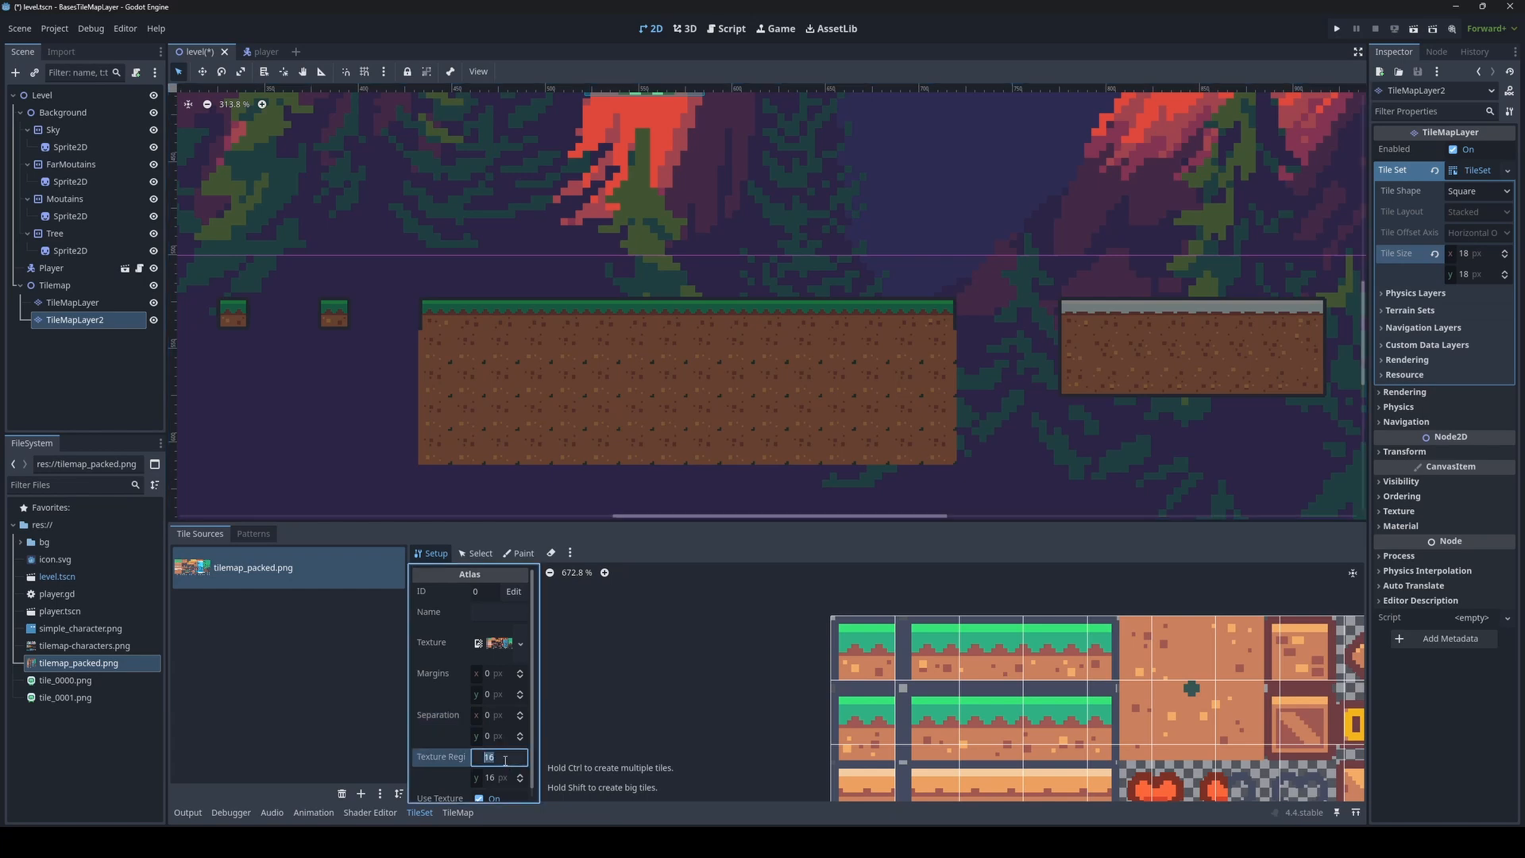
{"action": "type", "text": "18"}
{"action": "key", "text": "Tab"}
{"action": "type", "text": "18"}
{"action": "key", "text": "Return"}
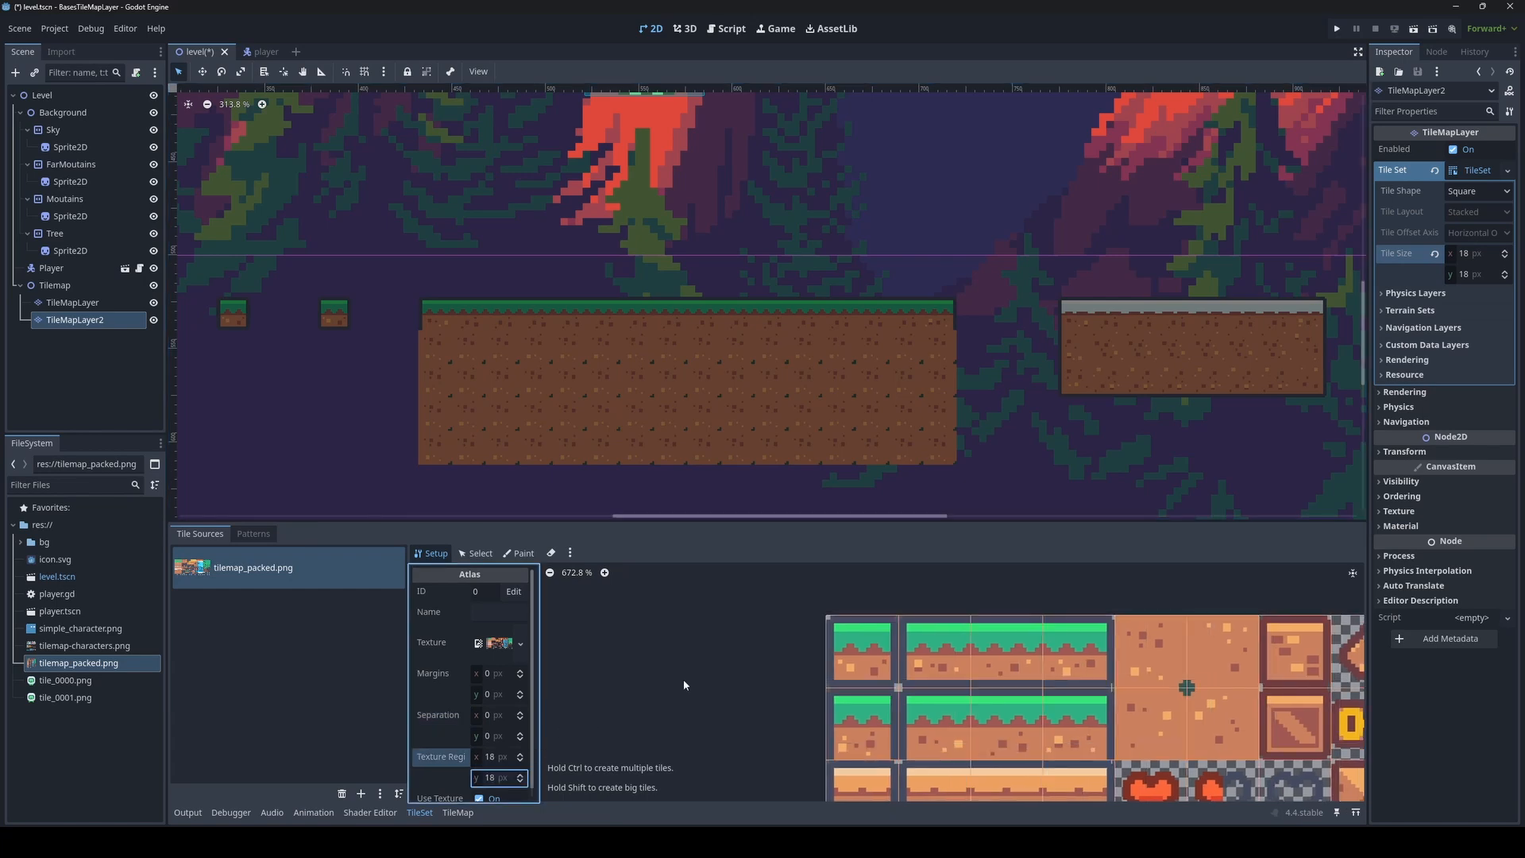
{"action": "scroll", "coordinate": [1021, 690], "scroll_direction": "down", "scroll_amount": 3}
{"action": "middle_click_drag", "start_coordinate": [1050, 684], "coordinate": [828, 567]}
{"action": "scroll", "coordinate": [823, 627], "scroll_direction": "down", "scroll_amount": 4}
{"action": "middle_click_drag", "start_coordinate": [803, 653], "coordinate": [852, 733]}
{"action": "scroll", "coordinate": [852, 733], "scroll_direction": "up", "scroll_amount": 4}
{"action": "mouse_move", "coordinate": [958, 713]}
{"action": "middle_mouse_down"}
{"action": "mouse_move", "coordinate": [637, 703]}
{"action": "mouse_move", "coordinate": [724, 703]}
{"action": "middle_mouse_up"}
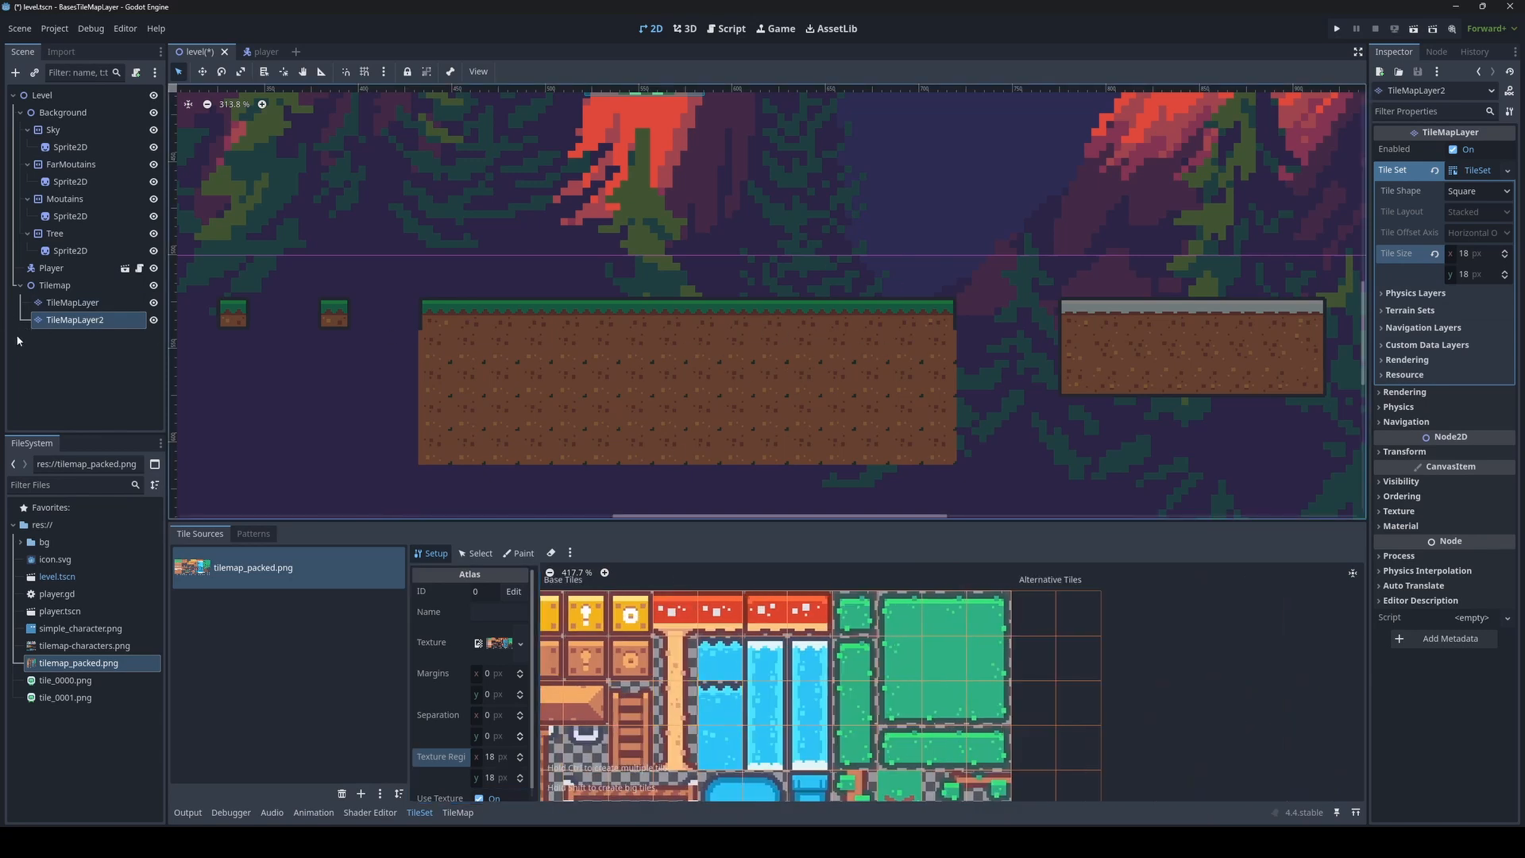
Rename the TileMapLayer node to Ground and the TileMapLayer2 node to Tree
{"action": "double_click", "coordinate": [79, 302]}
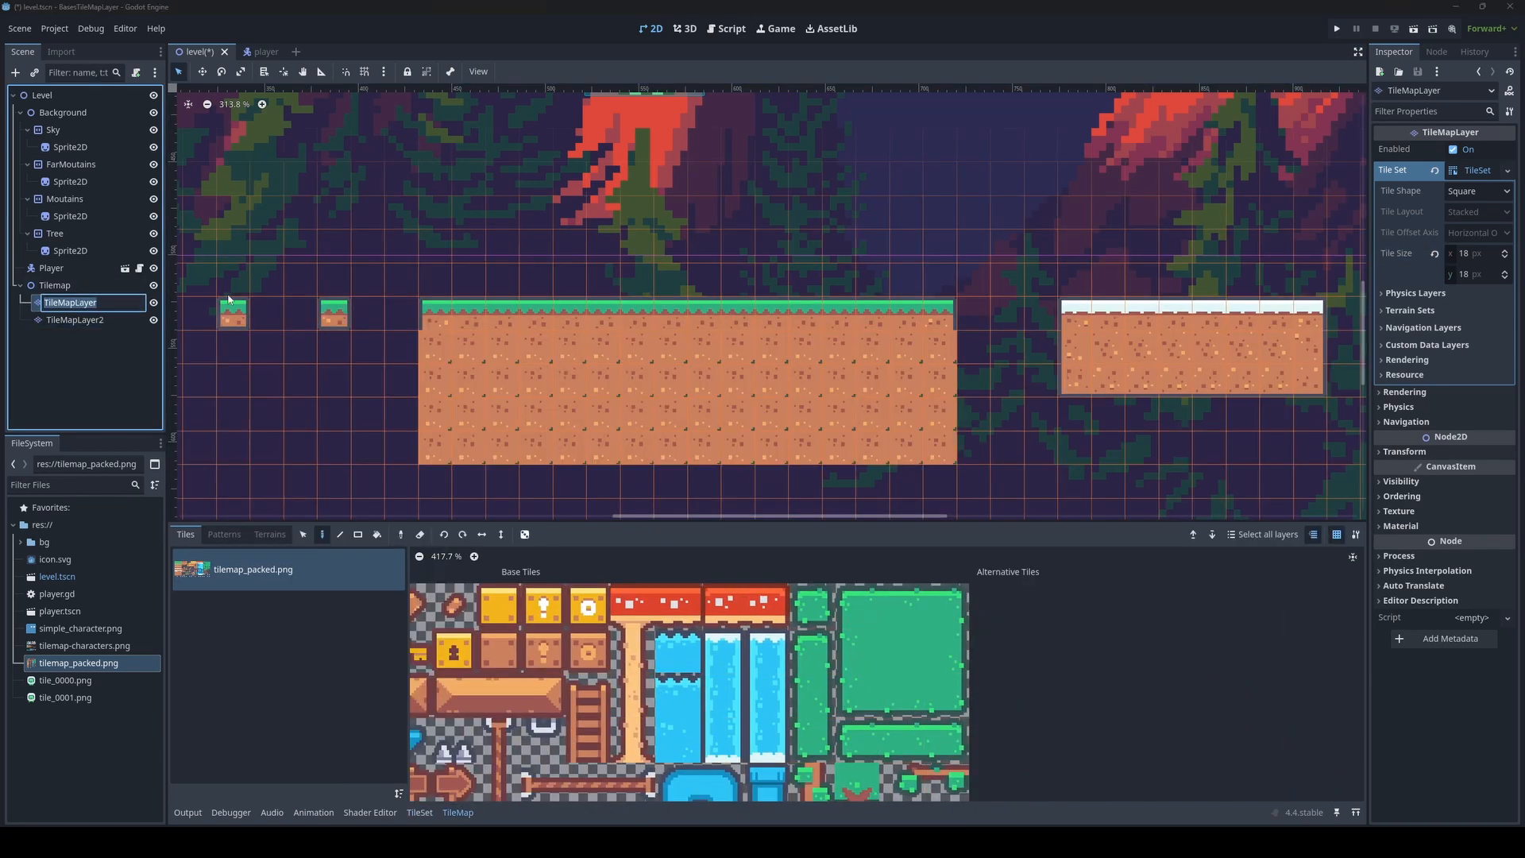
{"action": "type", "text": "Ground"}
{"action": "key", "text": "Return"}
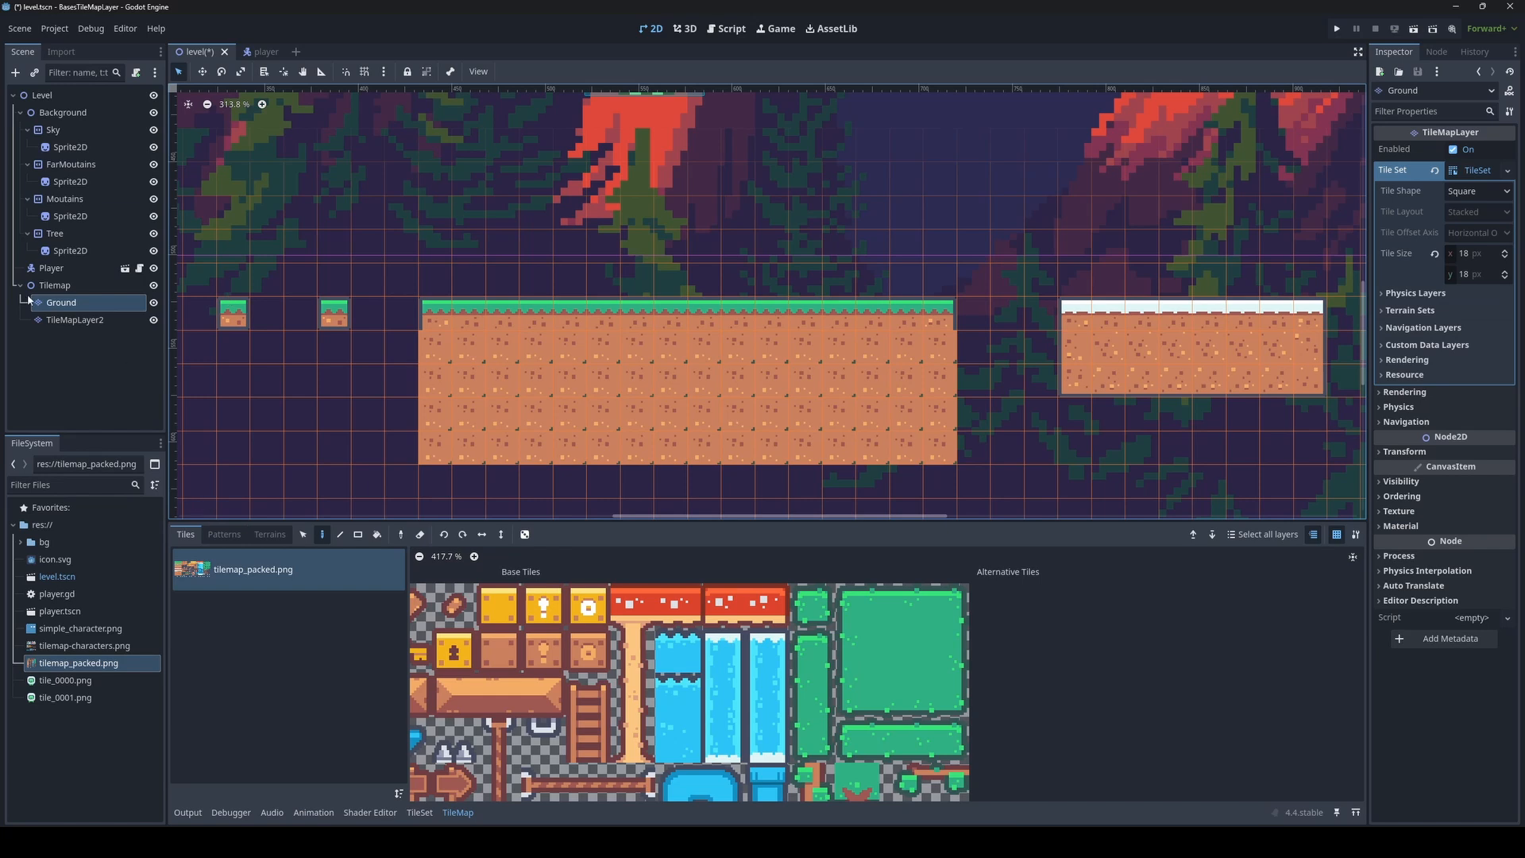
{"action": "double_click", "coordinate": [76, 321]}
{"action": "type", "text": "Tree"}
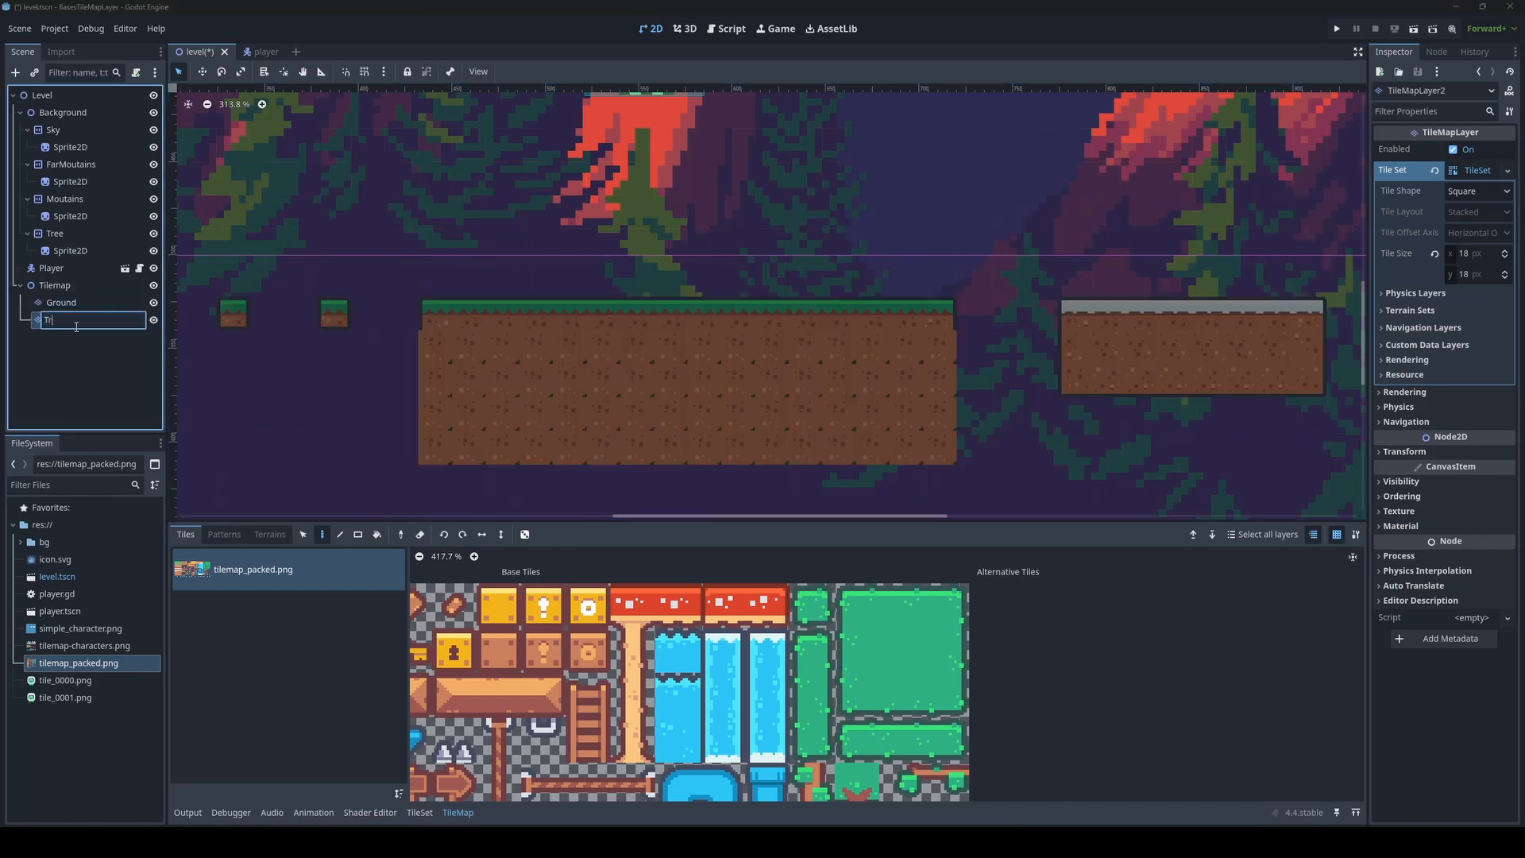
{"action": "key", "text": "Return"}
Place the three-tile-high tree on the Tree layer near the long grass platform's left end, its base overlapping the grass row
{"action": "scroll", "coordinate": [781, 723], "scroll_direction": "down", "scroll_amount": 3}
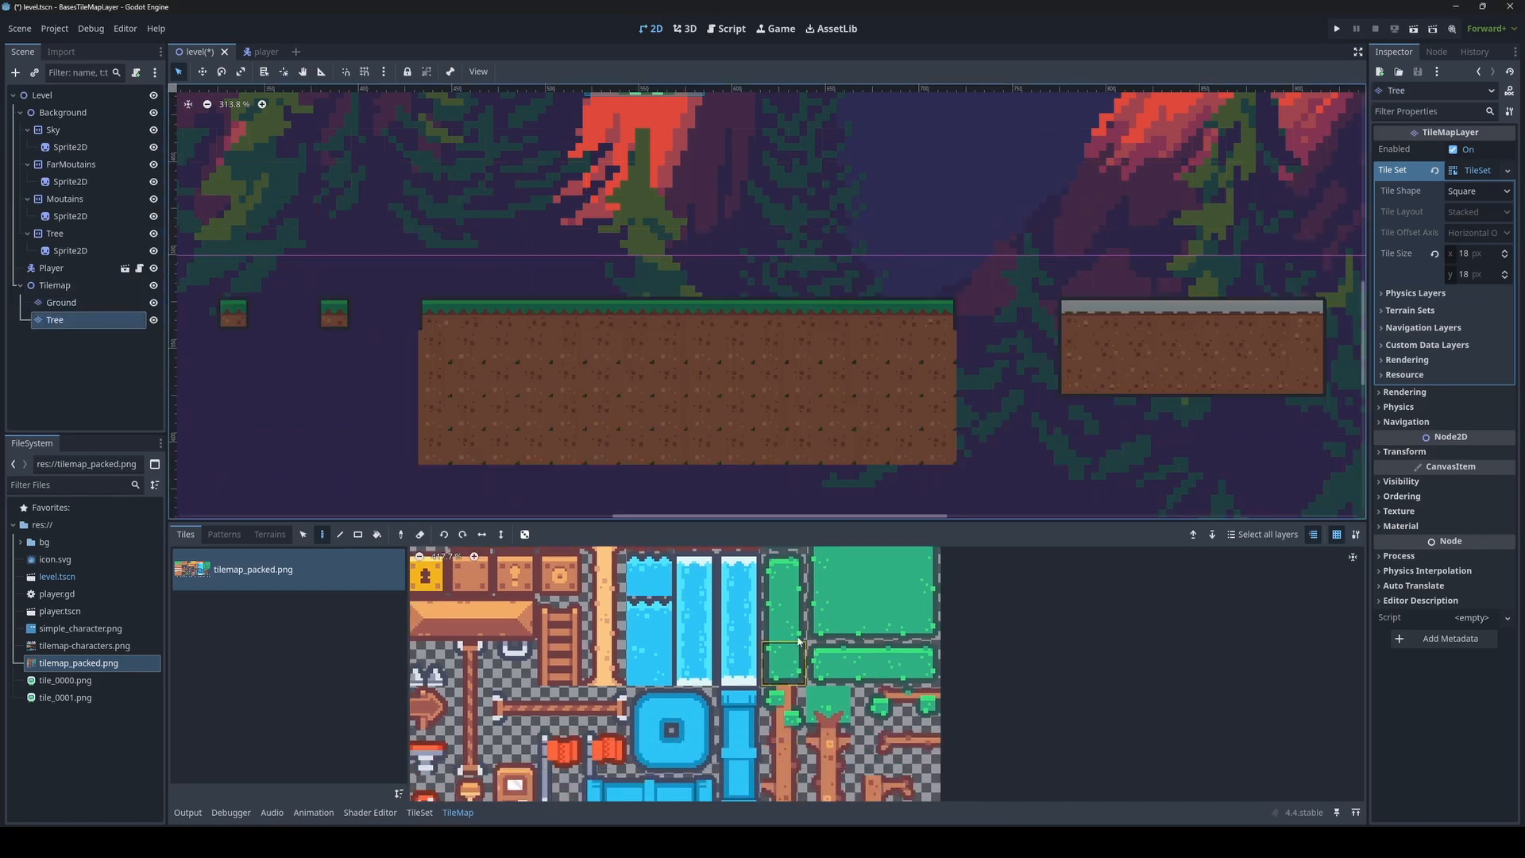
{"action": "left_click_drag", "start_coordinate": [840, 653], "coordinate": [844, 738]}
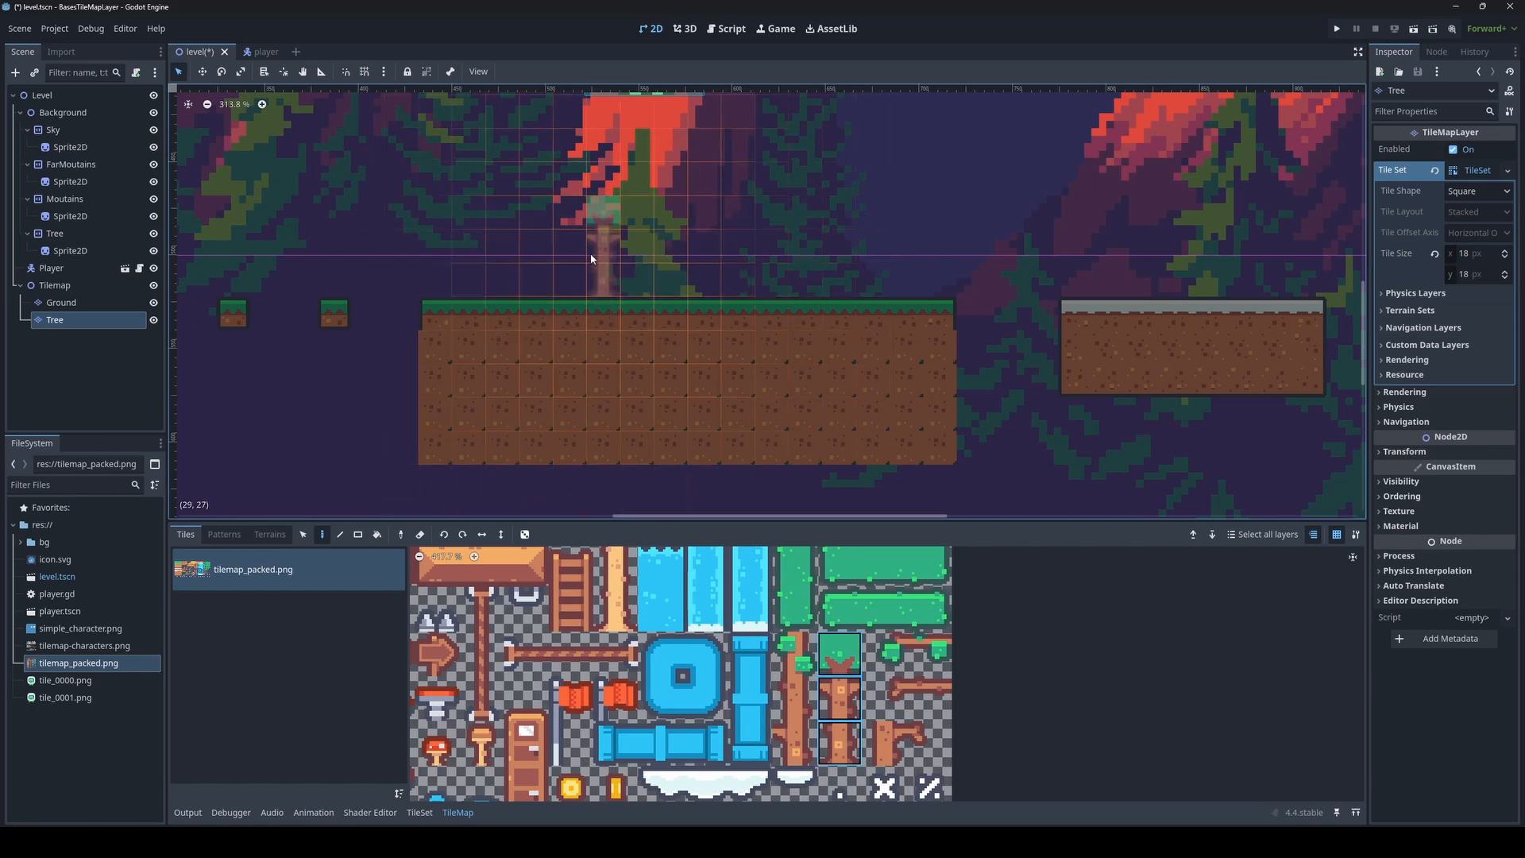
{"action": "scroll", "coordinate": [575, 283], "scroll_direction": "up", "scroll_amount": 5}
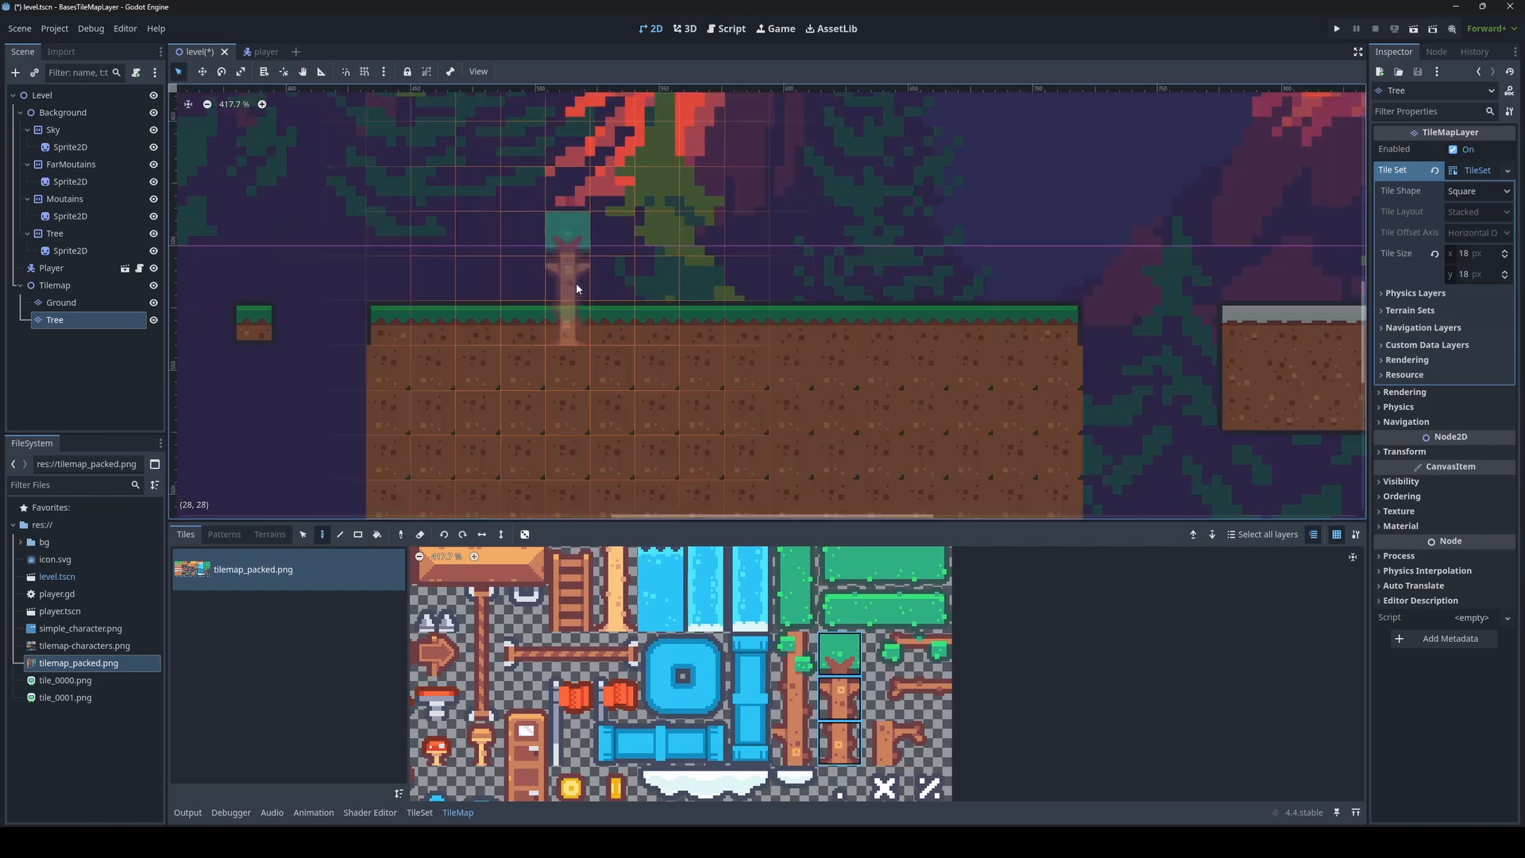
{"action": "left_click", "coordinate": [568, 298]}
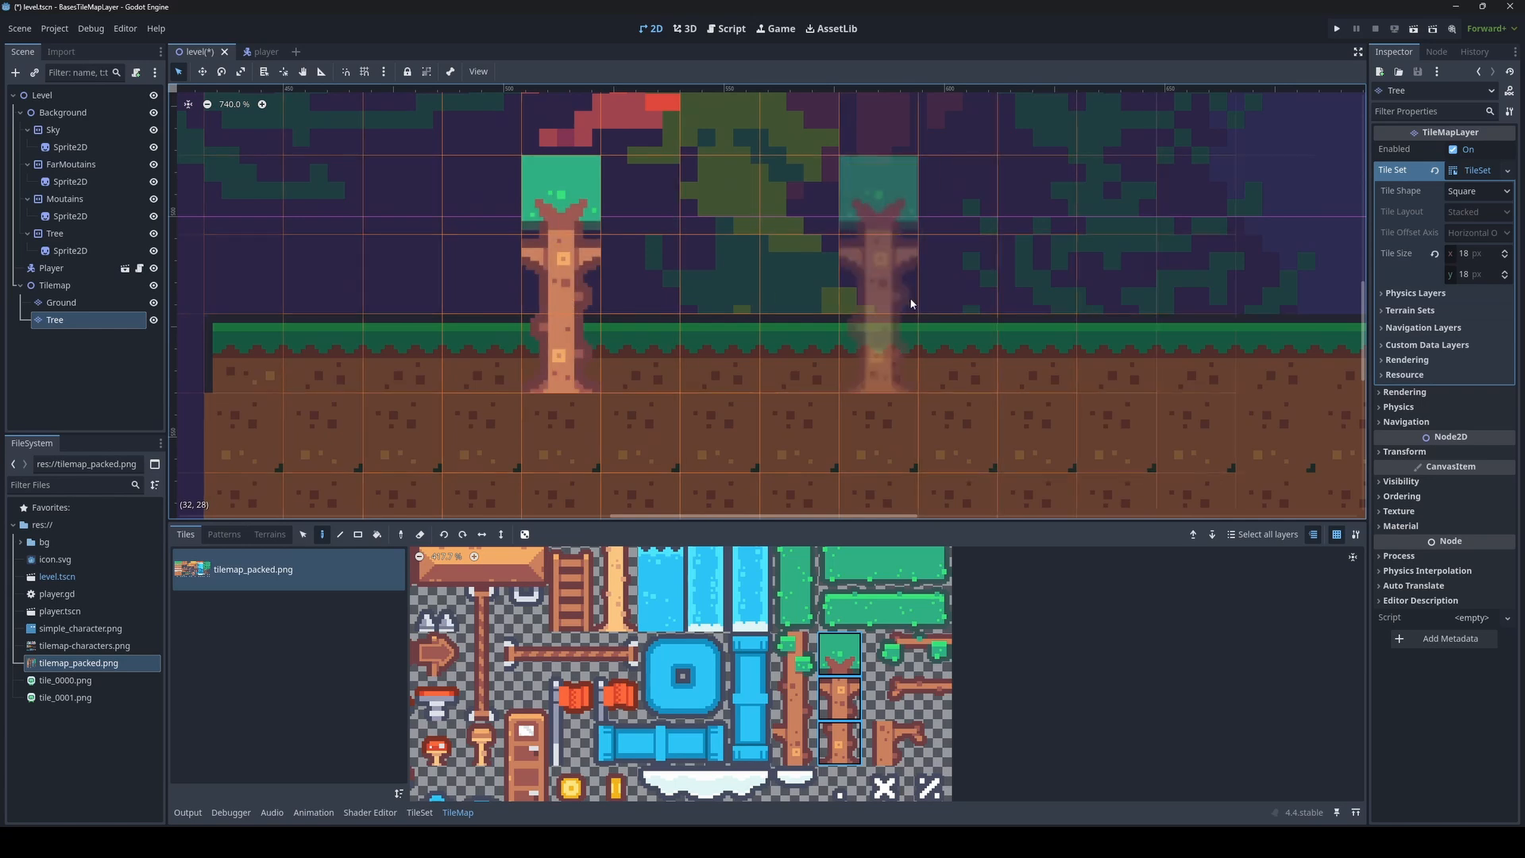
Place another copy of the three-tile-high tree near the snow platform's right end, its base overlapping the snow row
{"action": "scroll", "coordinate": [906, 324], "scroll_direction": "down", "scroll_amount": 5}
{"action": "middle_click_drag", "start_coordinate": [904, 362], "coordinate": [320, 314]}
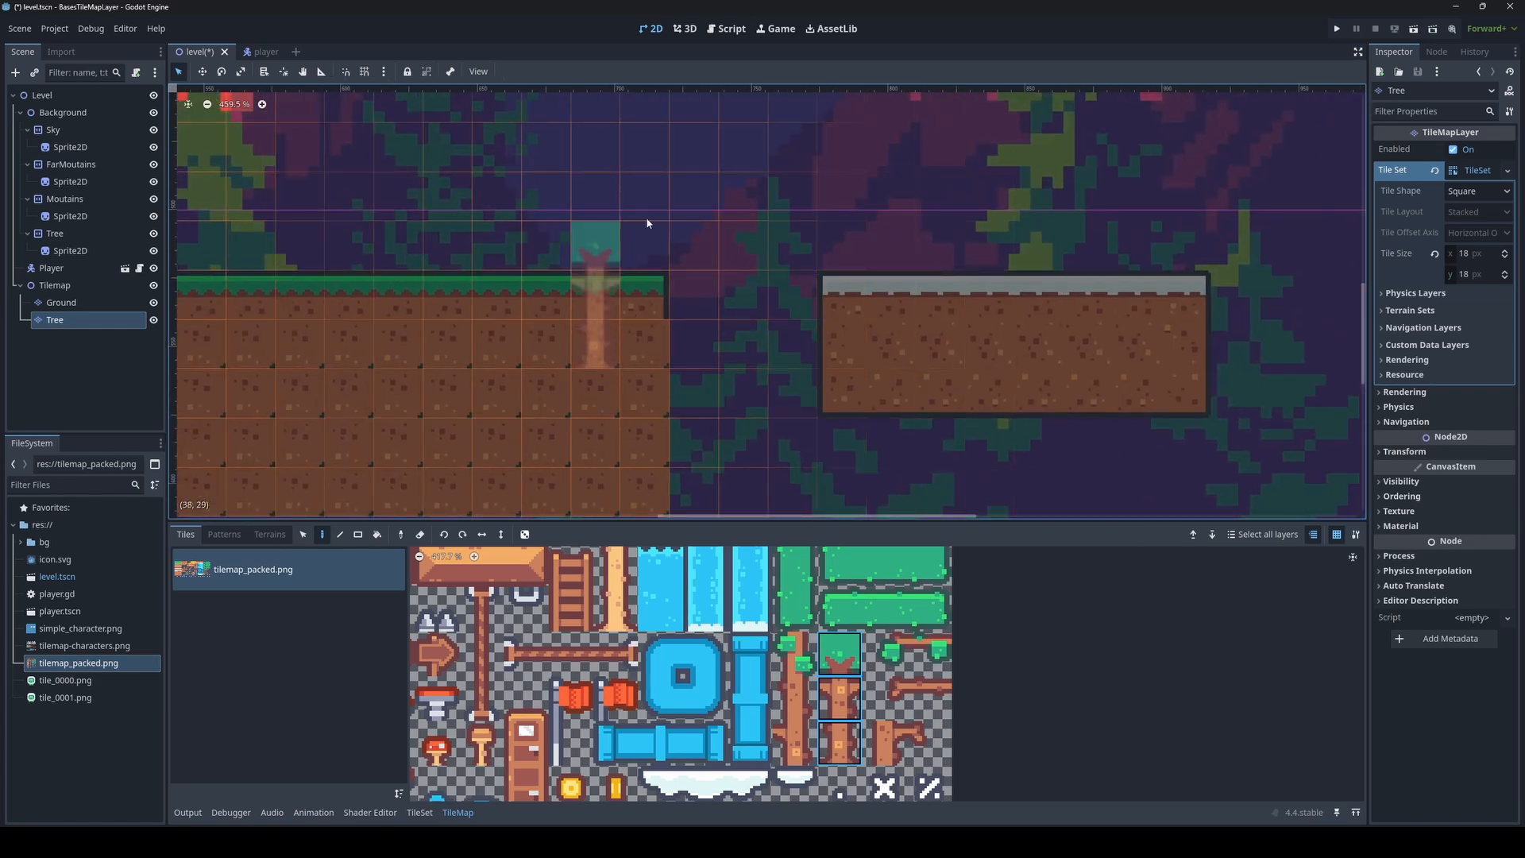
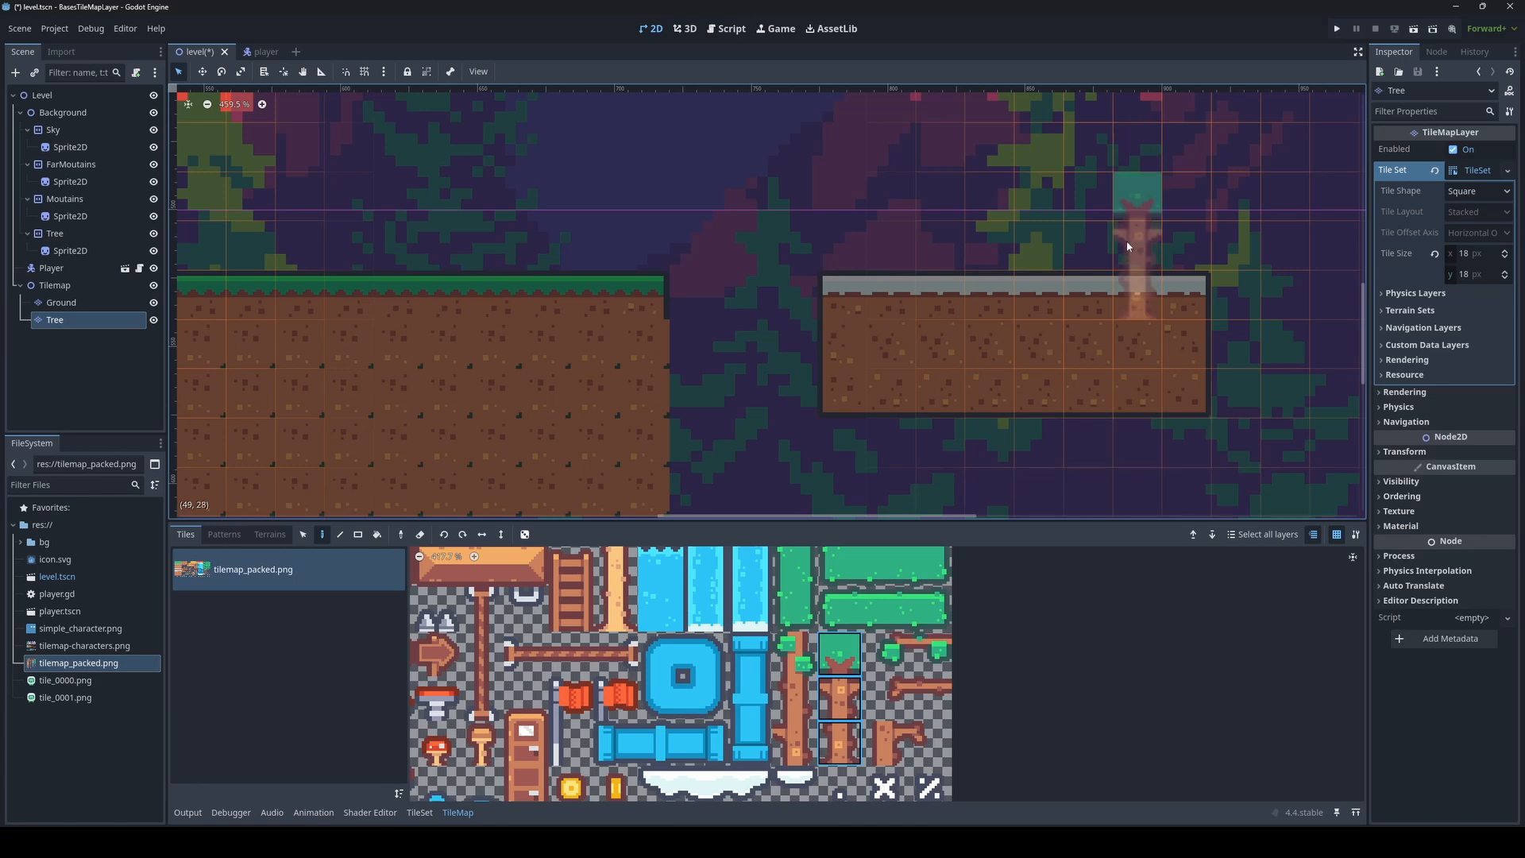
{"action": "left_click", "coordinate": [1126, 240]}
Extend the snow platform's tree downward with two plain trunk tiles and finish it with the root tile below the platform
{"action": "scroll", "coordinate": [945, 288], "scroll_direction": "down", "scroll_amount": 2}
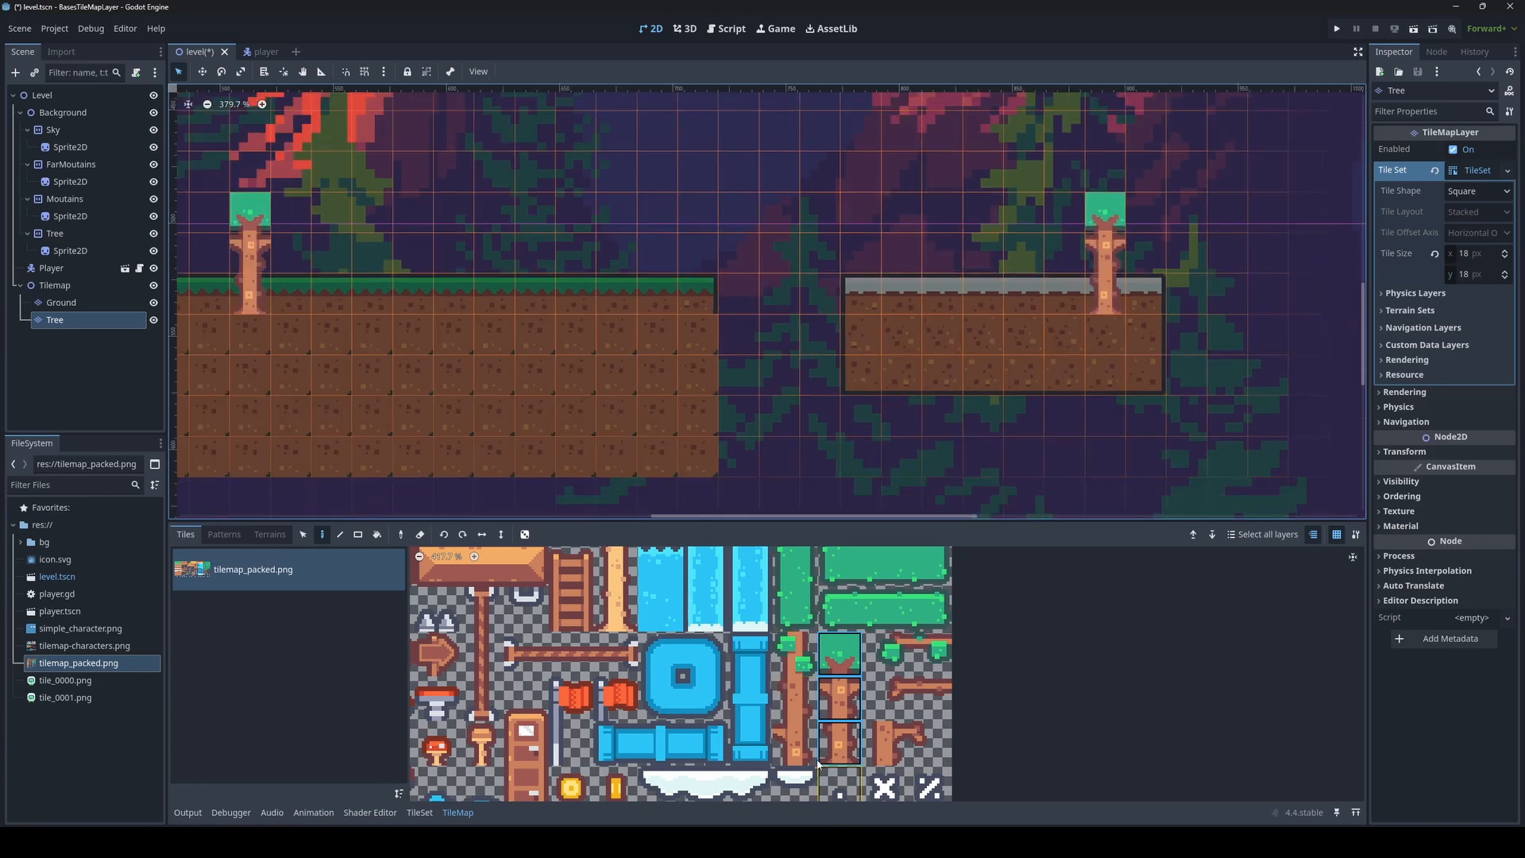
{"action": "left_click_drag", "start_coordinate": [1106, 334], "coordinate": [1106, 374]}
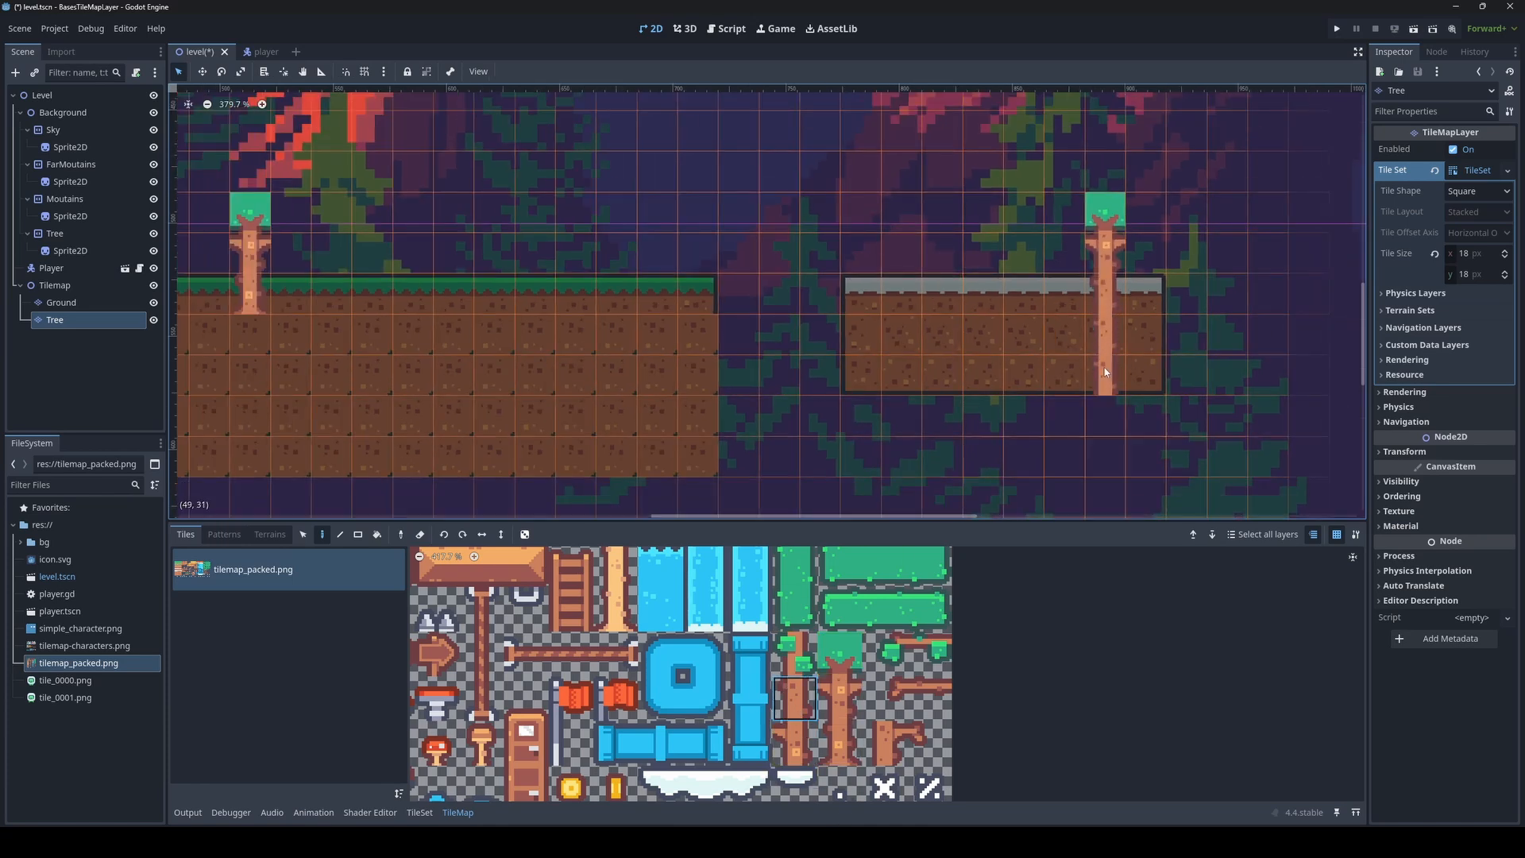
{"action": "left_click_drag", "start_coordinate": [795, 697], "coordinate": [789, 752]}
{"action": "left_click", "coordinate": [840, 743]}
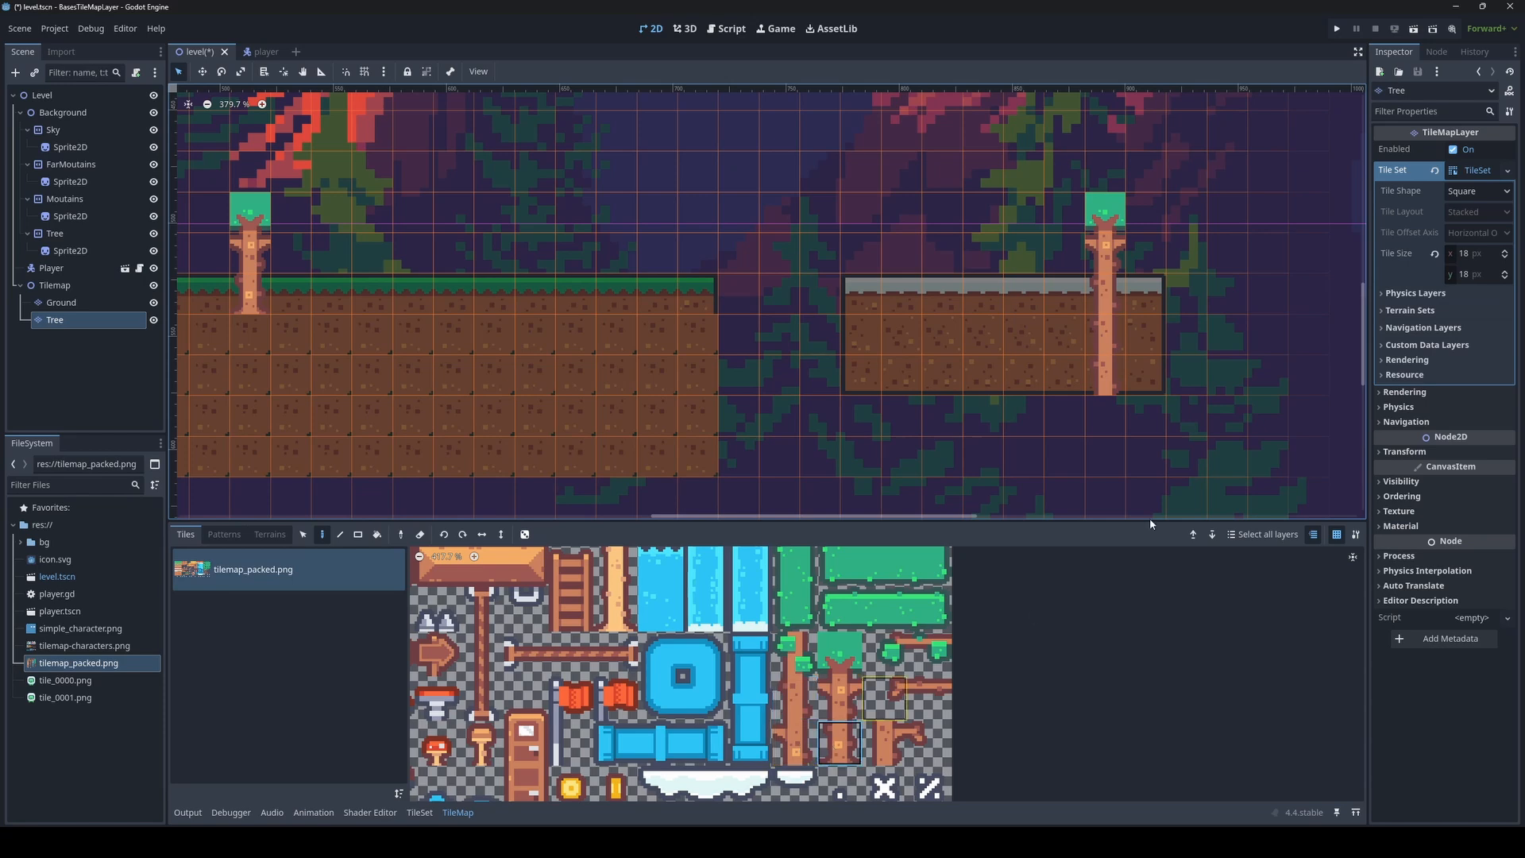
{"action": "left_click", "coordinate": [1105, 413]}
Deselect the Tree layer and examine how both trees overlap the grass and snow platforms
{"action": "scroll", "coordinate": [1063, 490], "scroll_direction": "down", "scroll_amount": 3}
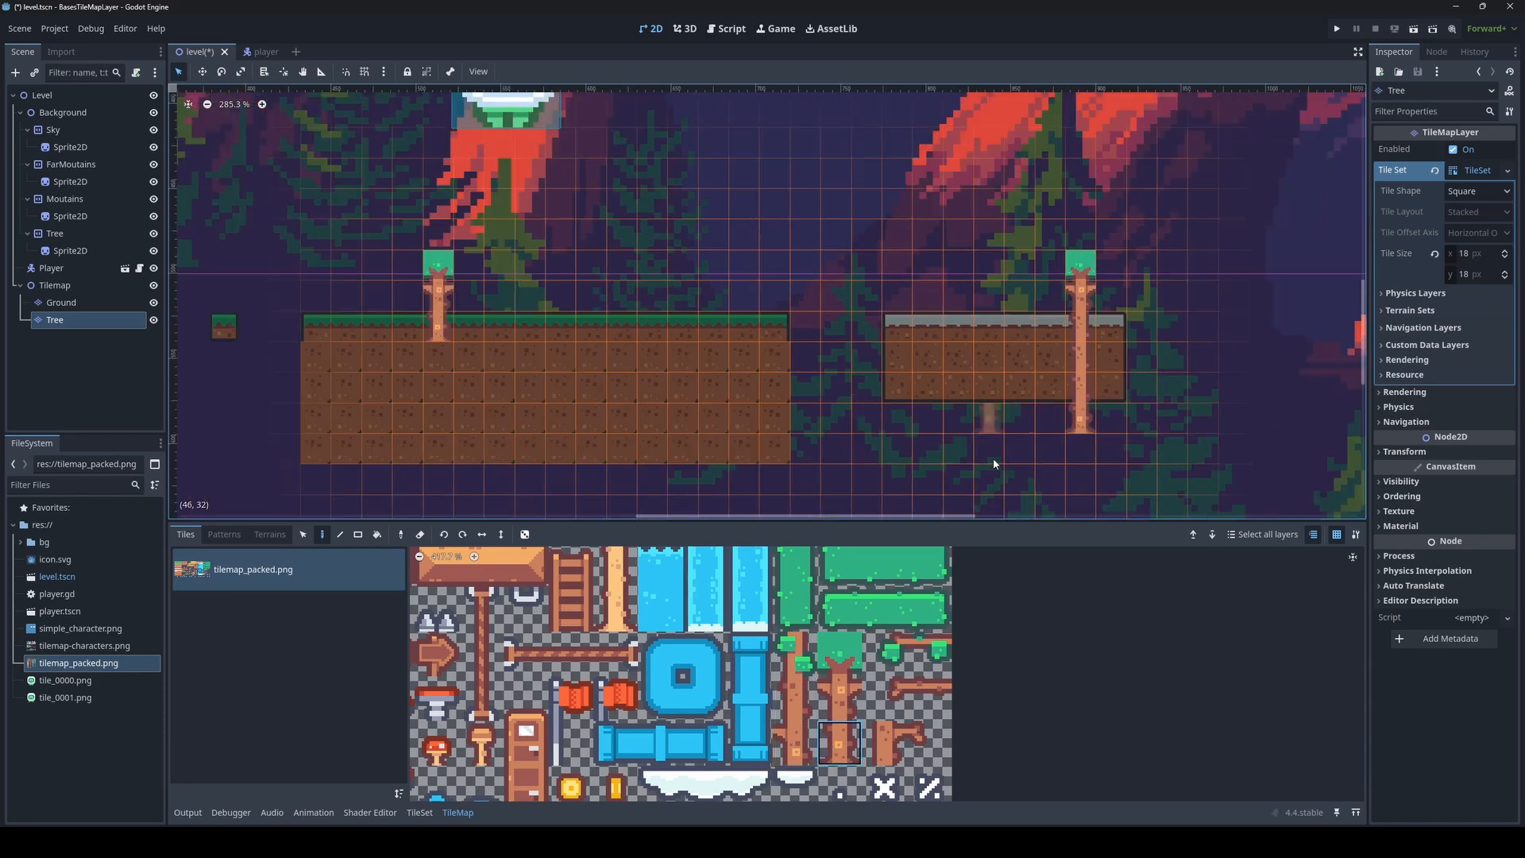
{"action": "scroll", "coordinate": [907, 362], "scroll_direction": "down", "scroll_amount": 3}
{"action": "middle_click_drag", "start_coordinate": [906, 362], "coordinate": [923, 412]}
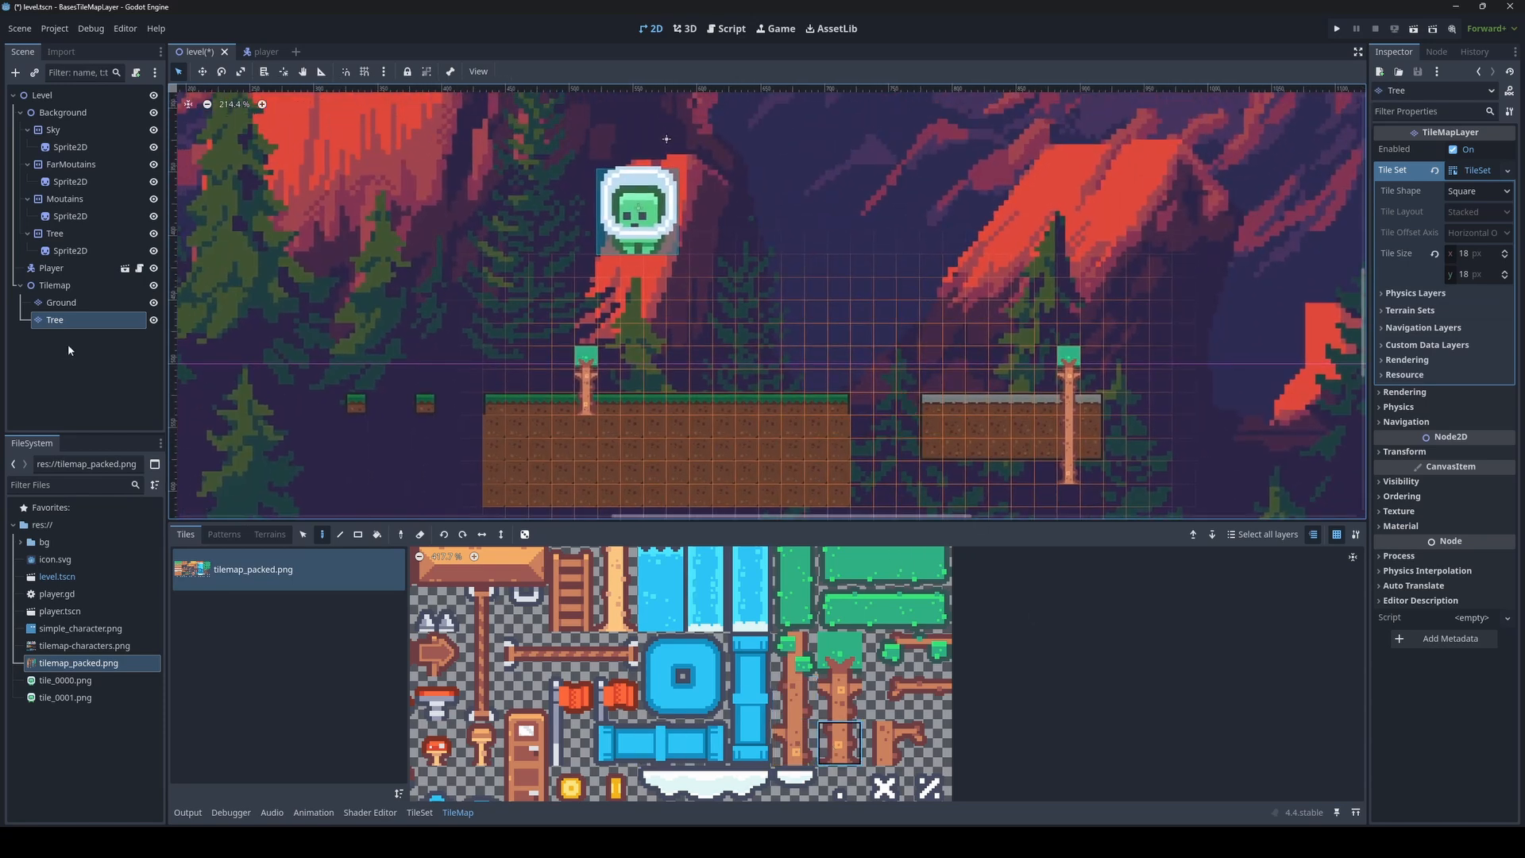
{"action": "left_click", "coordinate": [69, 348]}
{"action": "scroll", "coordinate": [596, 425], "scroll_direction": "up", "scroll_amount": 10}
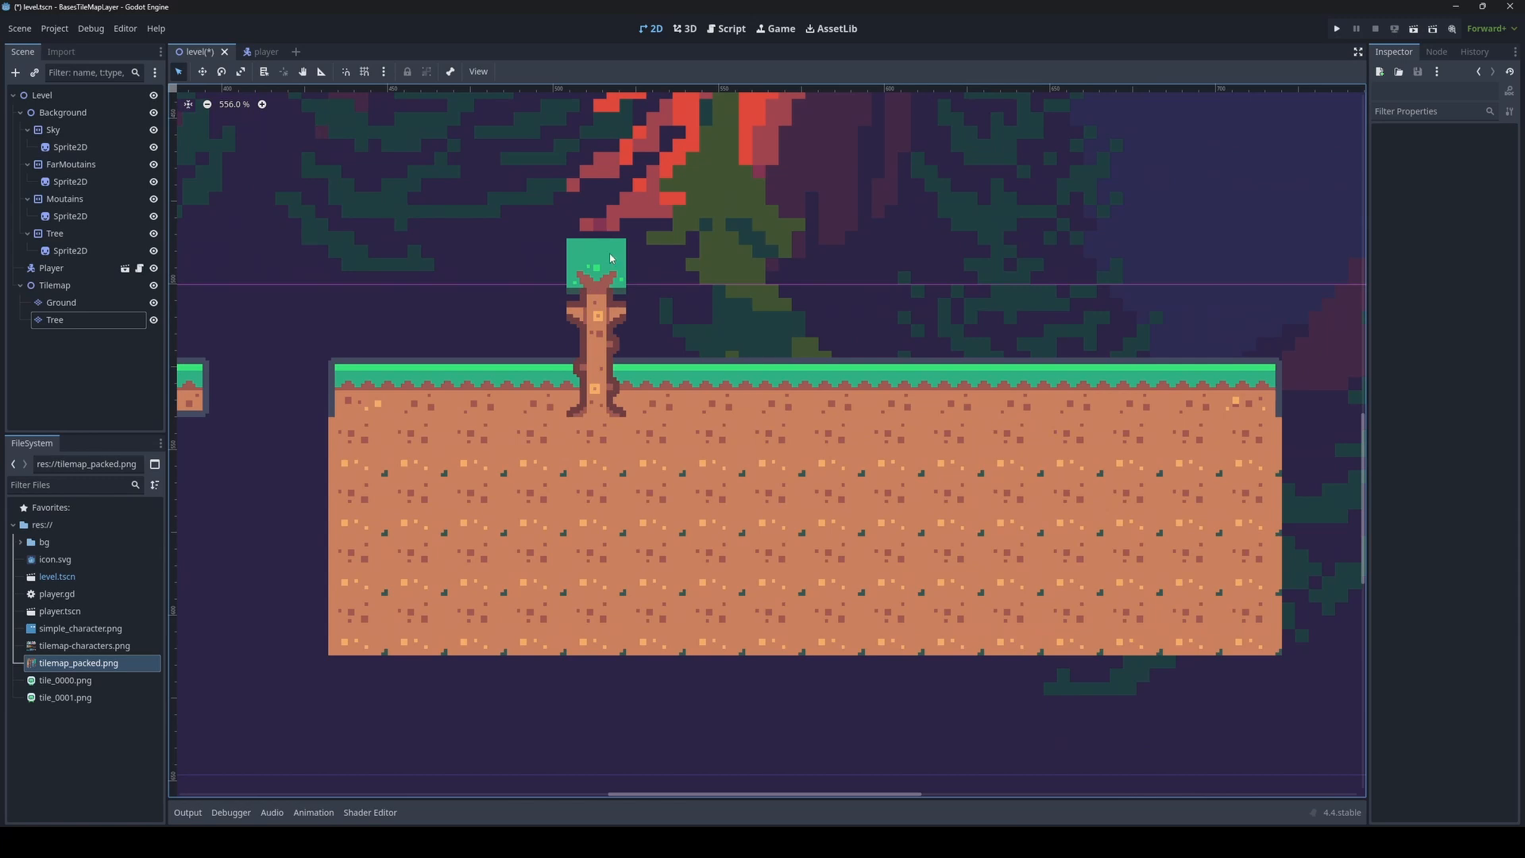
{"action": "scroll", "coordinate": [904, 439], "scroll_direction": "down", "scroll_amount": 8}
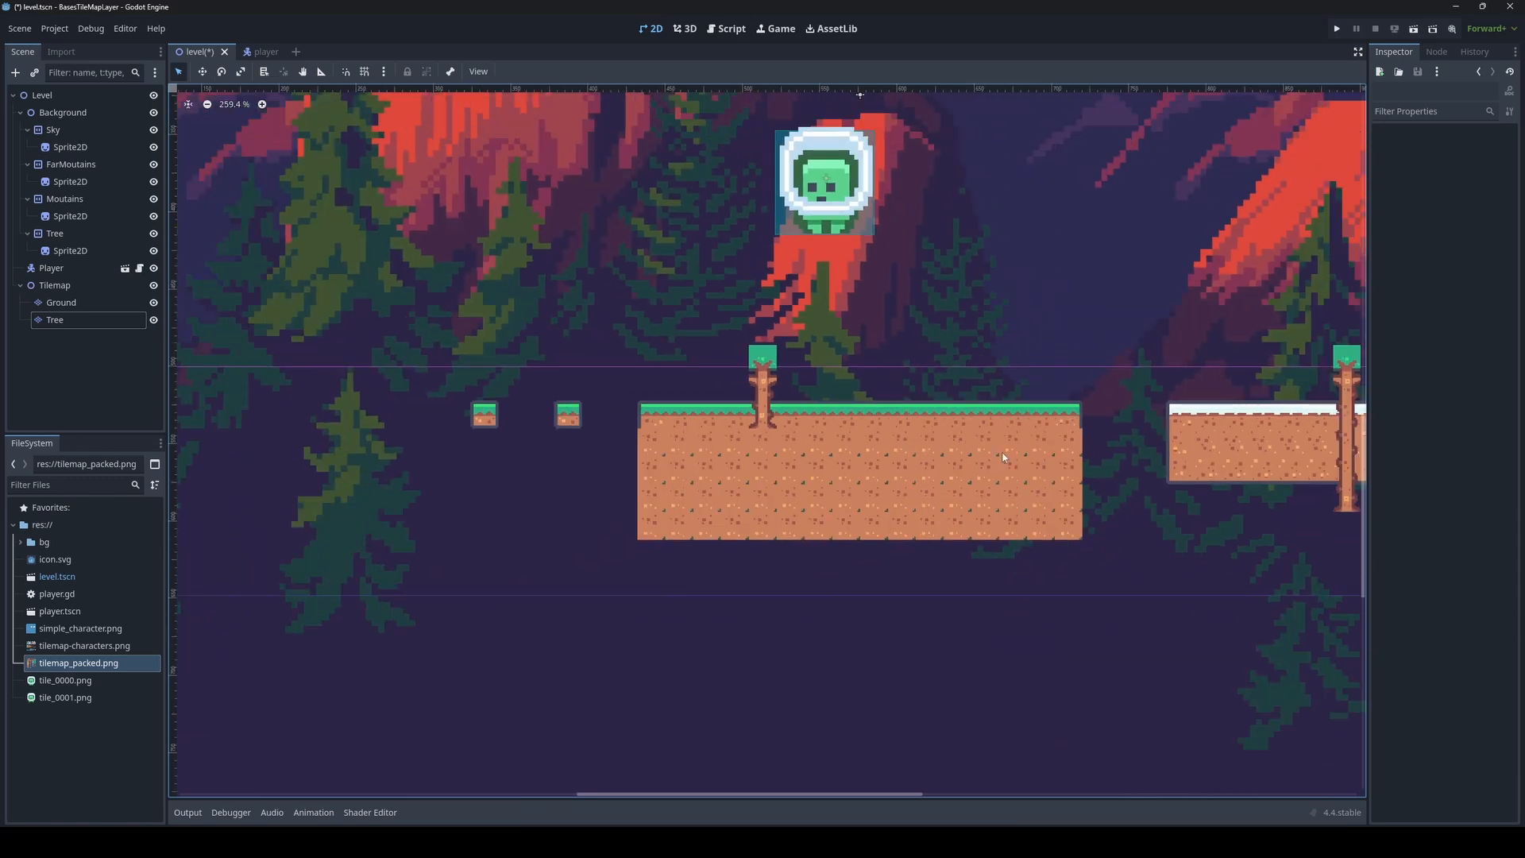
{"action": "middle_click_drag", "start_coordinate": [1174, 456], "coordinate": [862, 439]}
{"action": "scroll", "coordinate": [959, 433], "scroll_direction": "up", "scroll_amount": 5}
{"action": "scroll", "coordinate": [958, 434], "scroll_direction": "up", "scroll_amount": 2}
{"action": "middle_click_drag", "start_coordinate": [959, 434], "coordinate": [752, 464]}
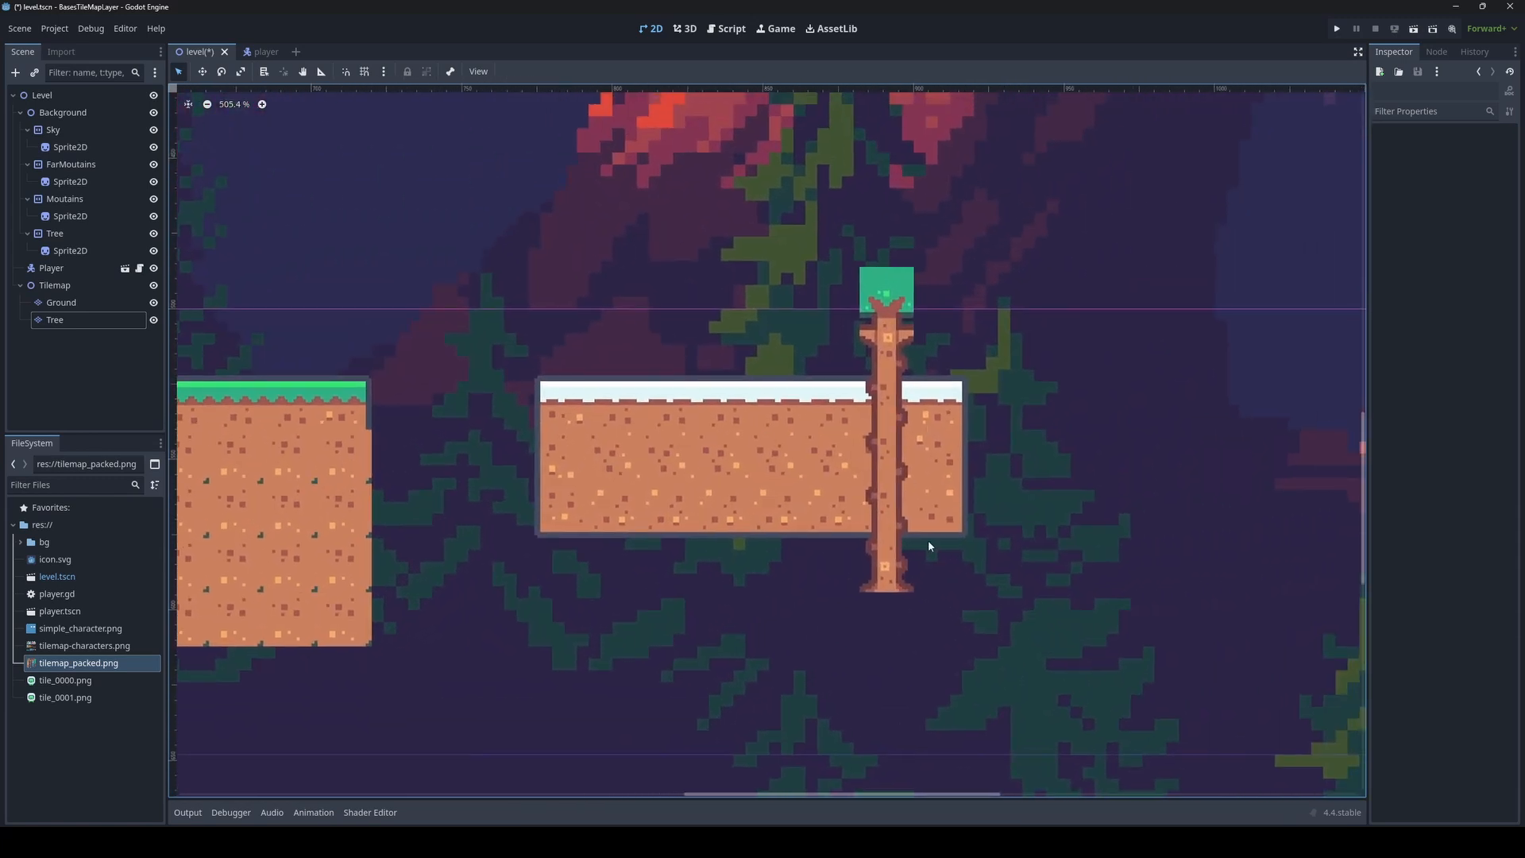
{"action": "scroll", "coordinate": [847, 599], "scroll_direction": "down", "scroll_amount": 3}
{"action": "middle_click_drag", "start_coordinate": [617, 486], "coordinate": [636, 463]}
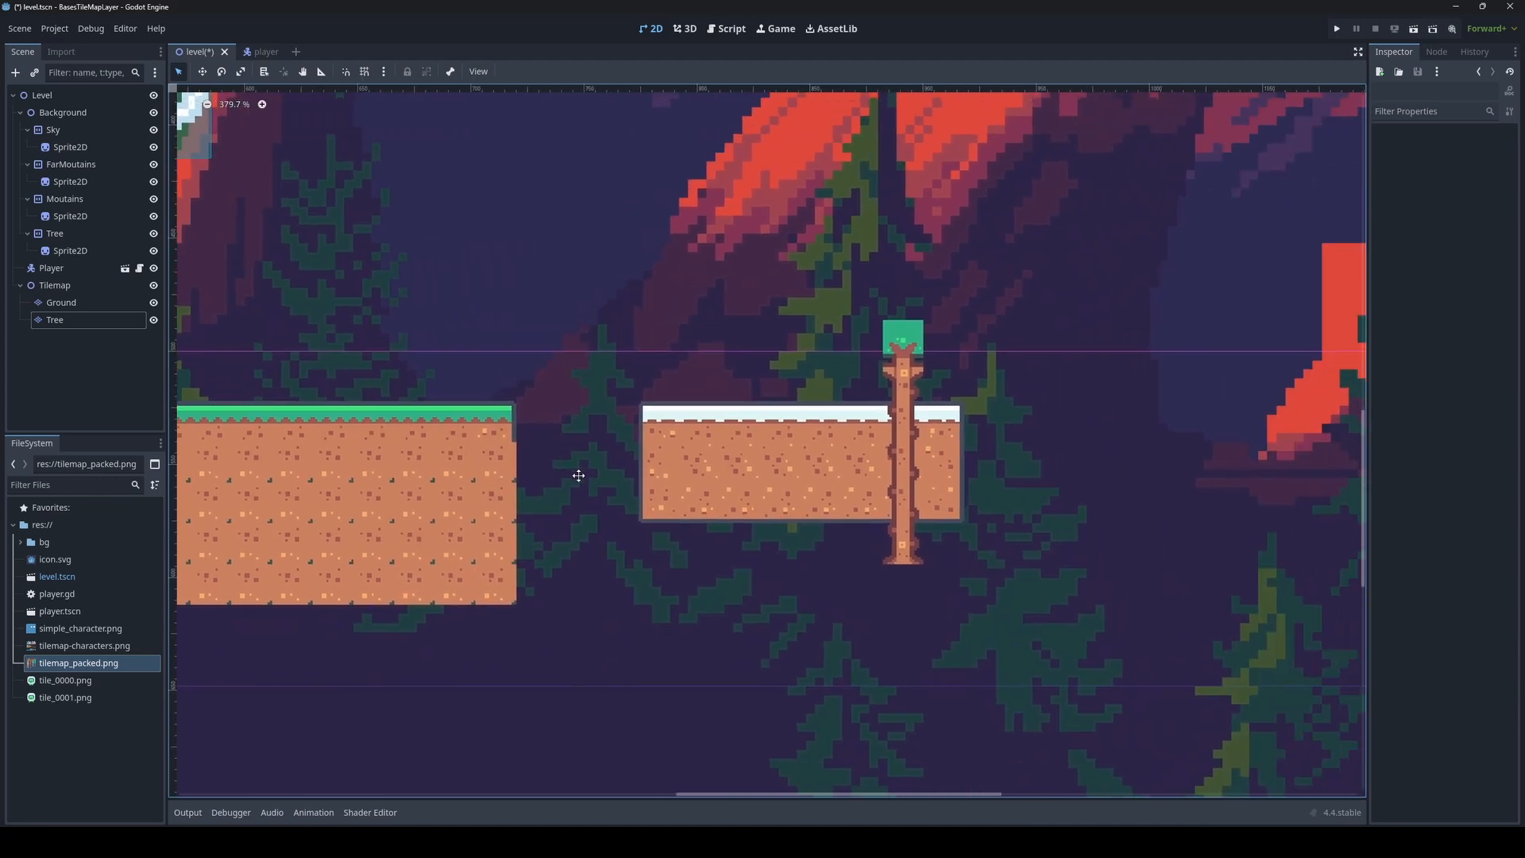
{"action": "scroll", "coordinate": [878, 496], "scroll_direction": "up", "scroll_amount": 4}
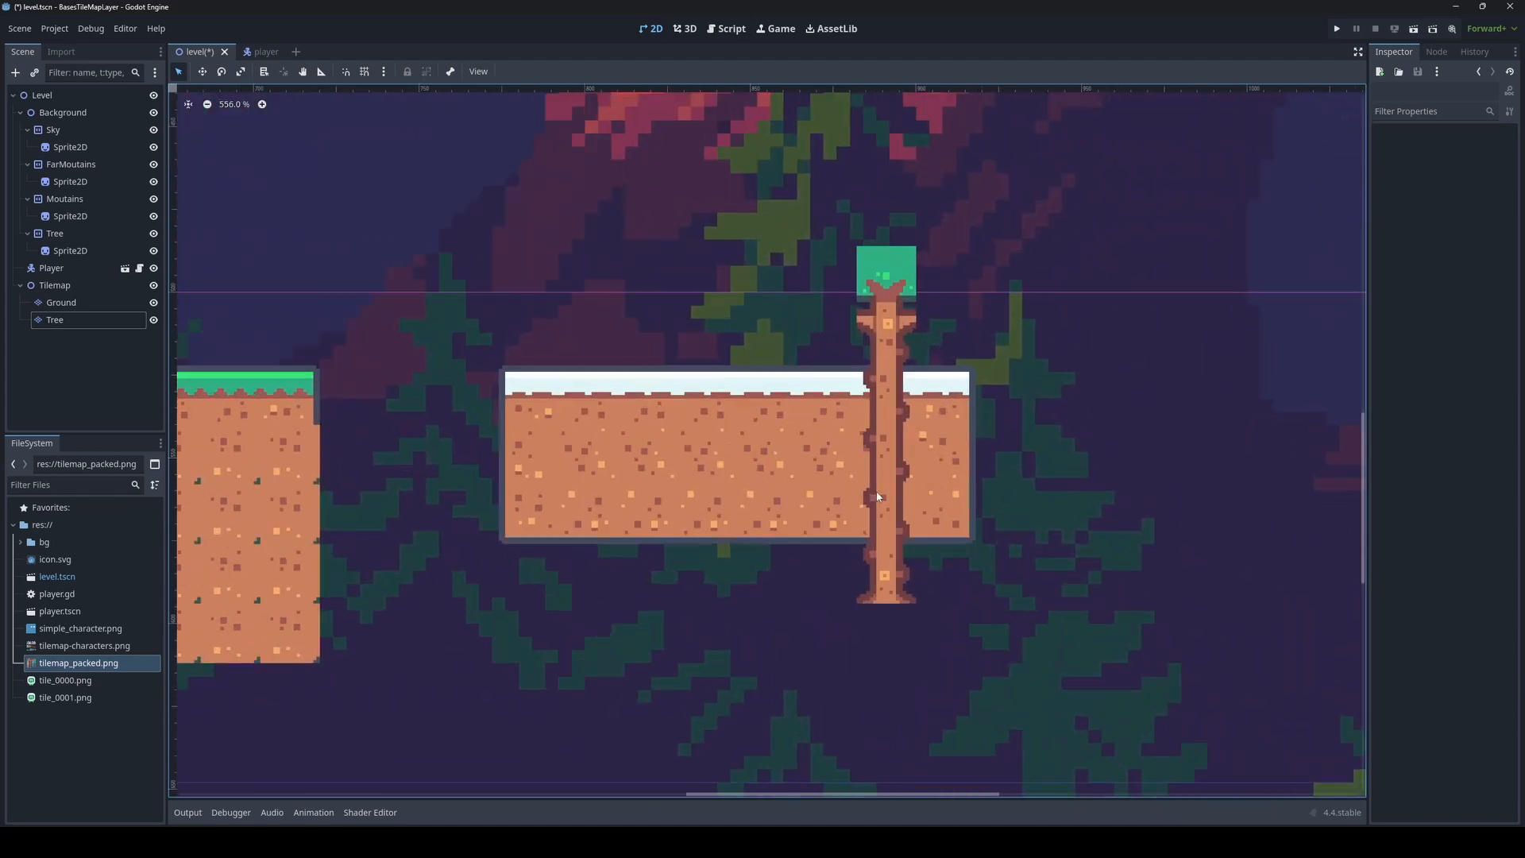
Highlight the Ground and Tree layers one at a time to compare their tiles, and clear the selection
{"action": "left_click", "coordinate": [67, 306]}
{"action": "left_click", "coordinate": [55, 347]}
{"action": "scroll", "coordinate": [665, 470], "scroll_direction": "down", "scroll_amount": 3}
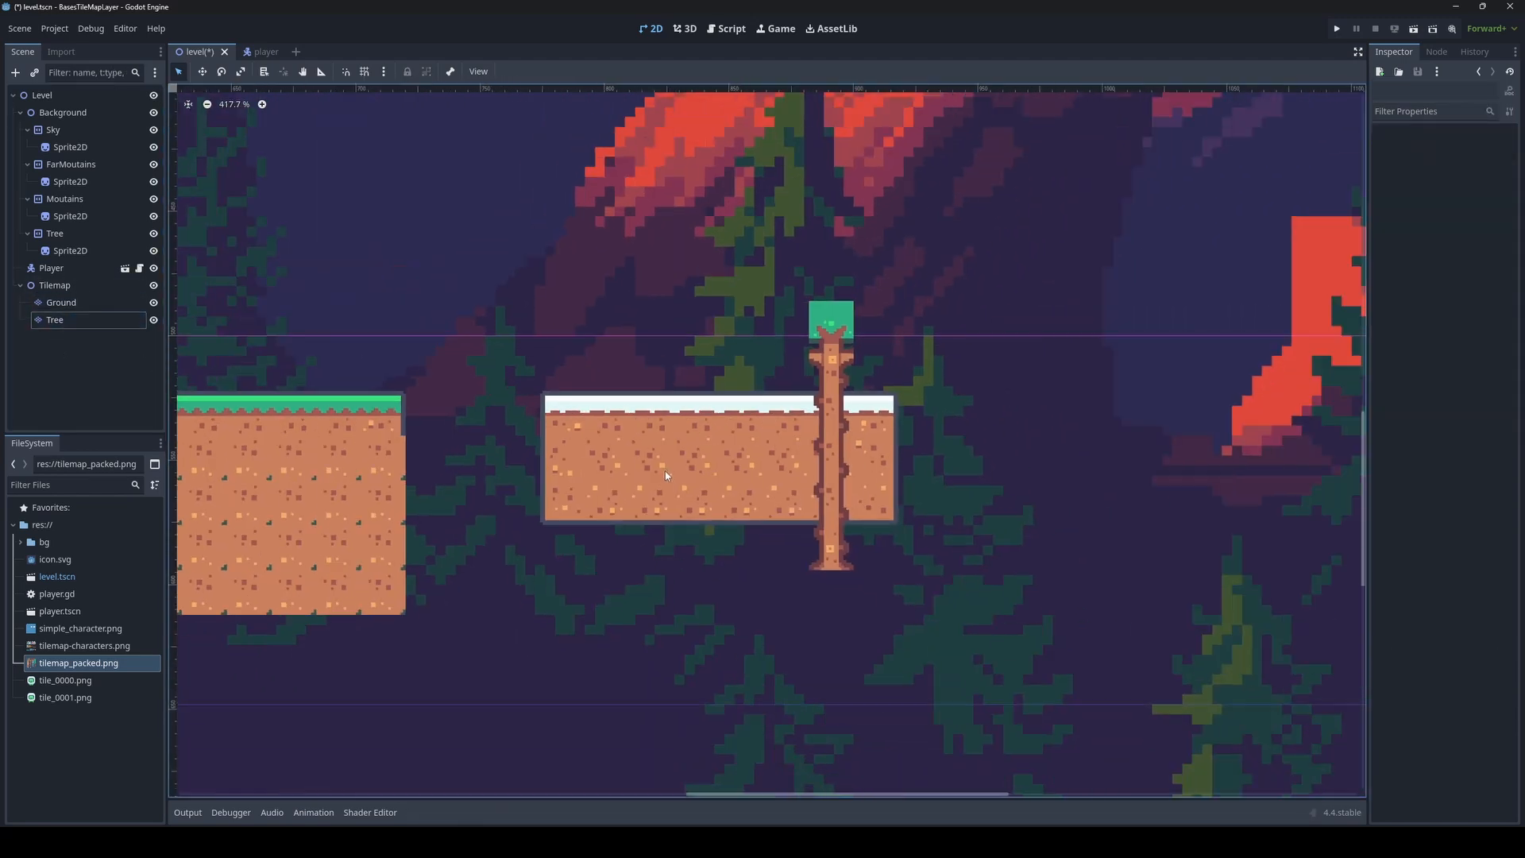
{"action": "left_click", "coordinate": [78, 326]}
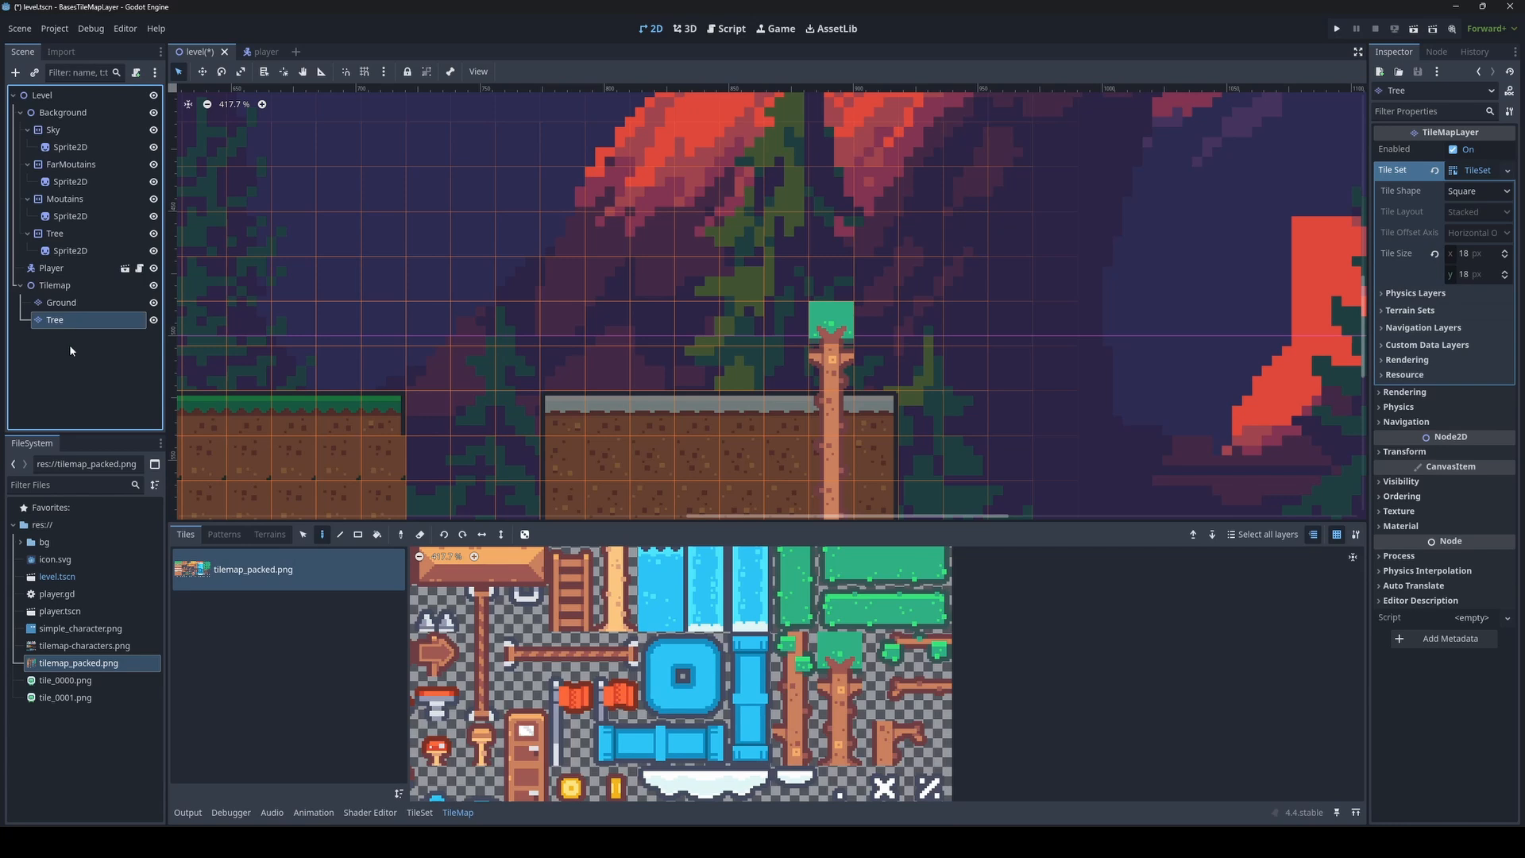
{"action": "left_click", "coordinate": [61, 303]}
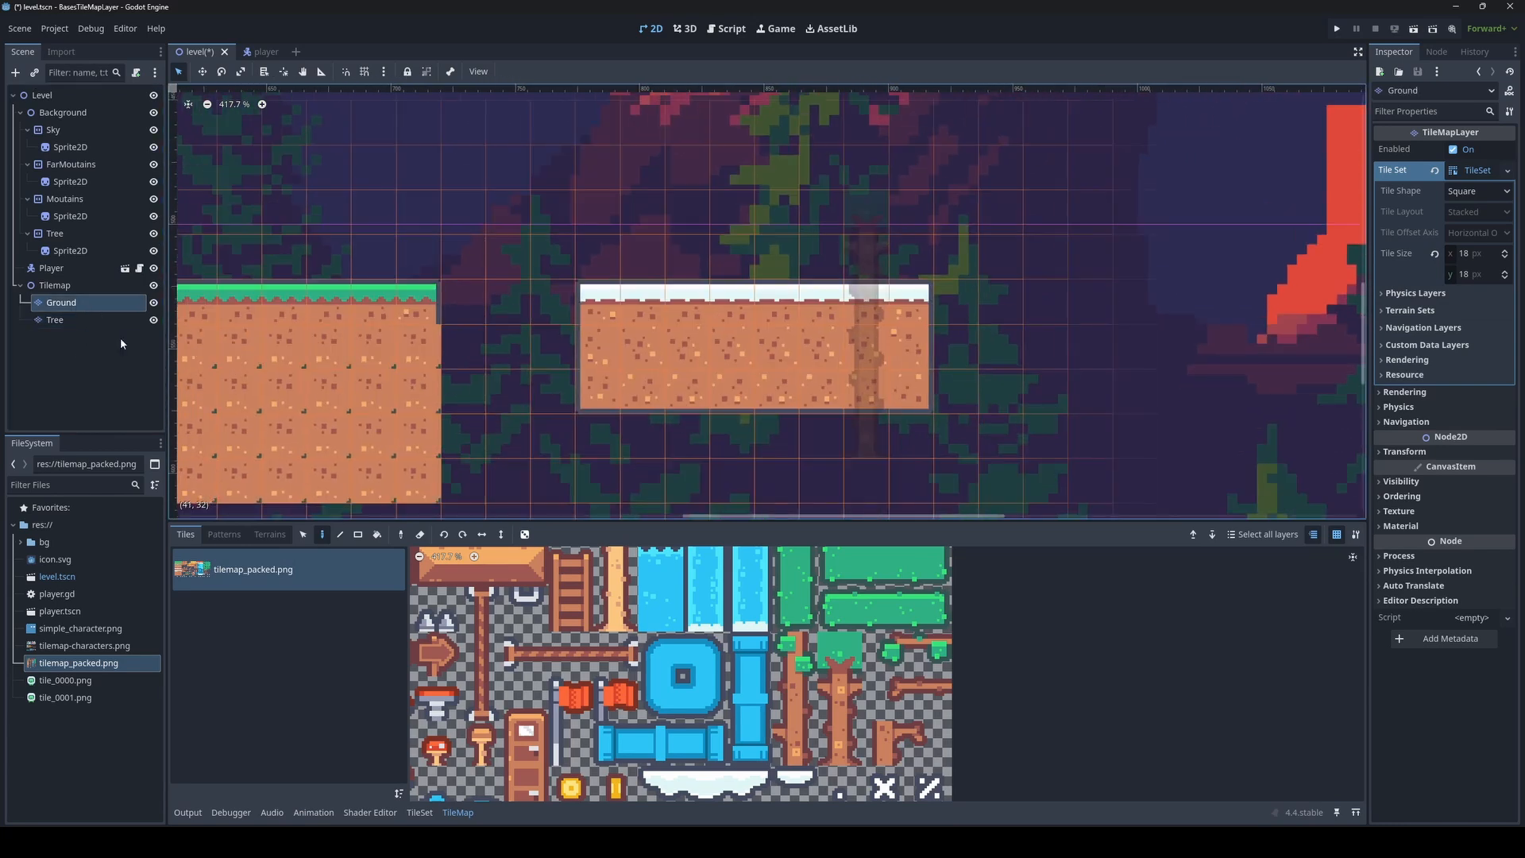
{"action": "left_click", "coordinate": [72, 340]}
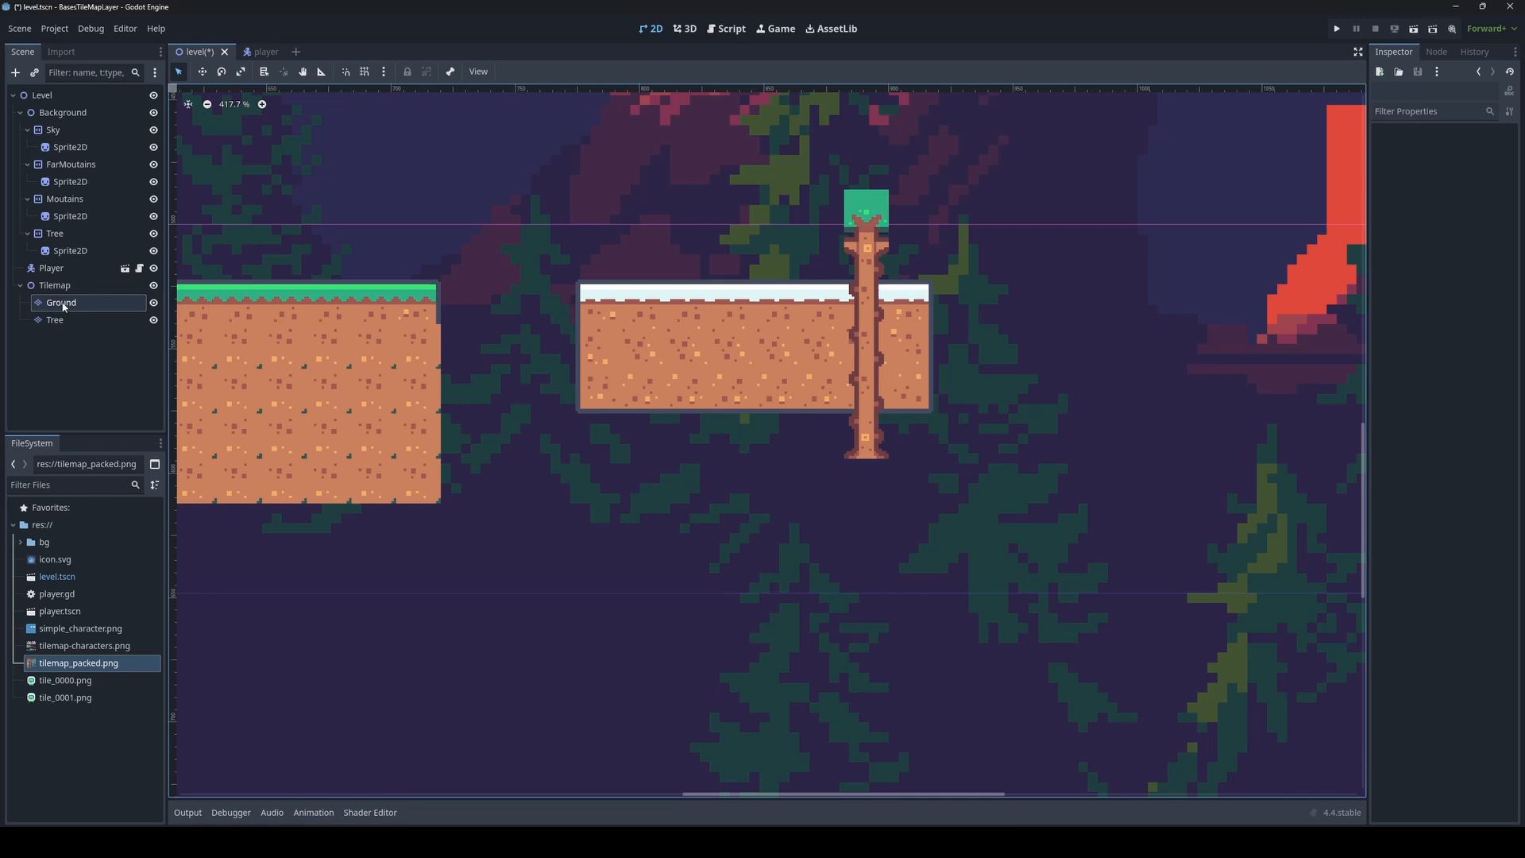
Try ordering the Tree layer above Ground under Tilemap, check the trees against the platforms, and move Tree back below Ground
{"action": "left_click_drag", "start_coordinate": [51, 321], "coordinate": [63, 300]}
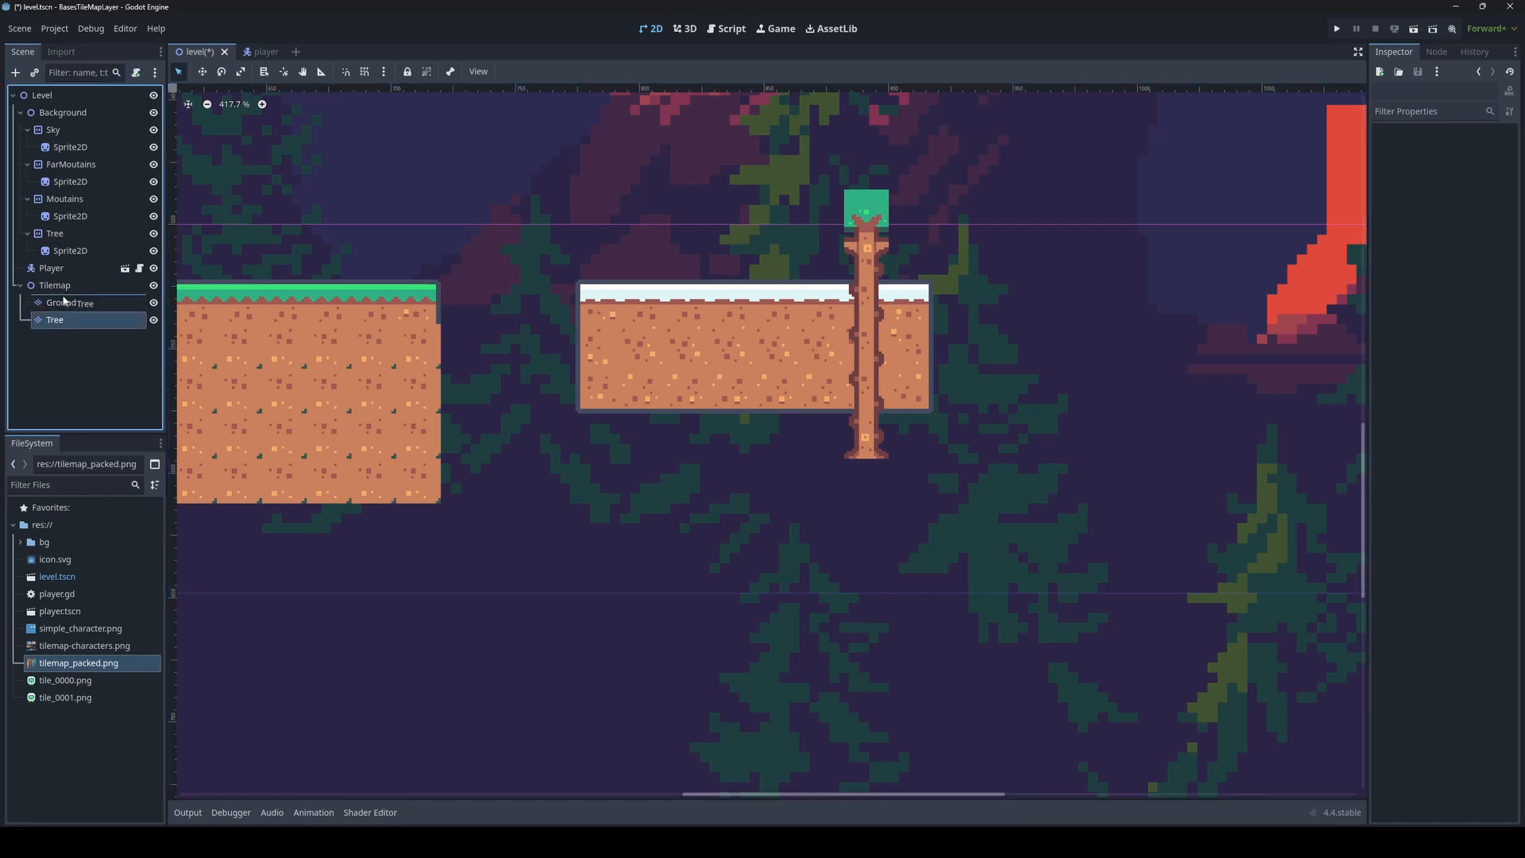
{"action": "scroll", "coordinate": [874, 354], "scroll_direction": "down", "scroll_amount": 4}
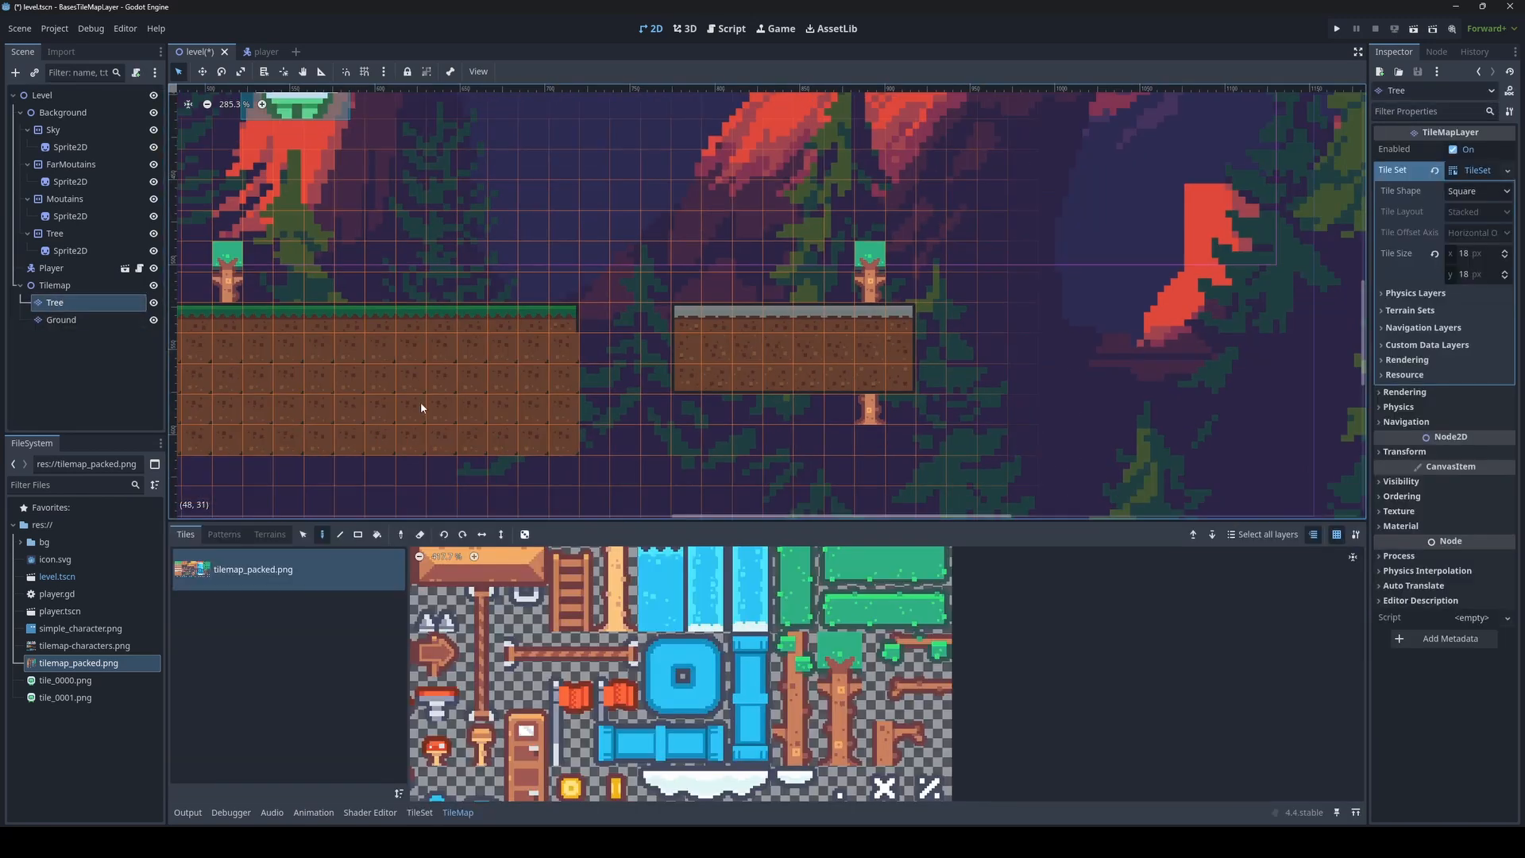
{"action": "left_click", "coordinate": [818, 398]}
{"action": "middle_click_drag", "start_coordinate": [818, 400], "coordinate": [1075, 406]}
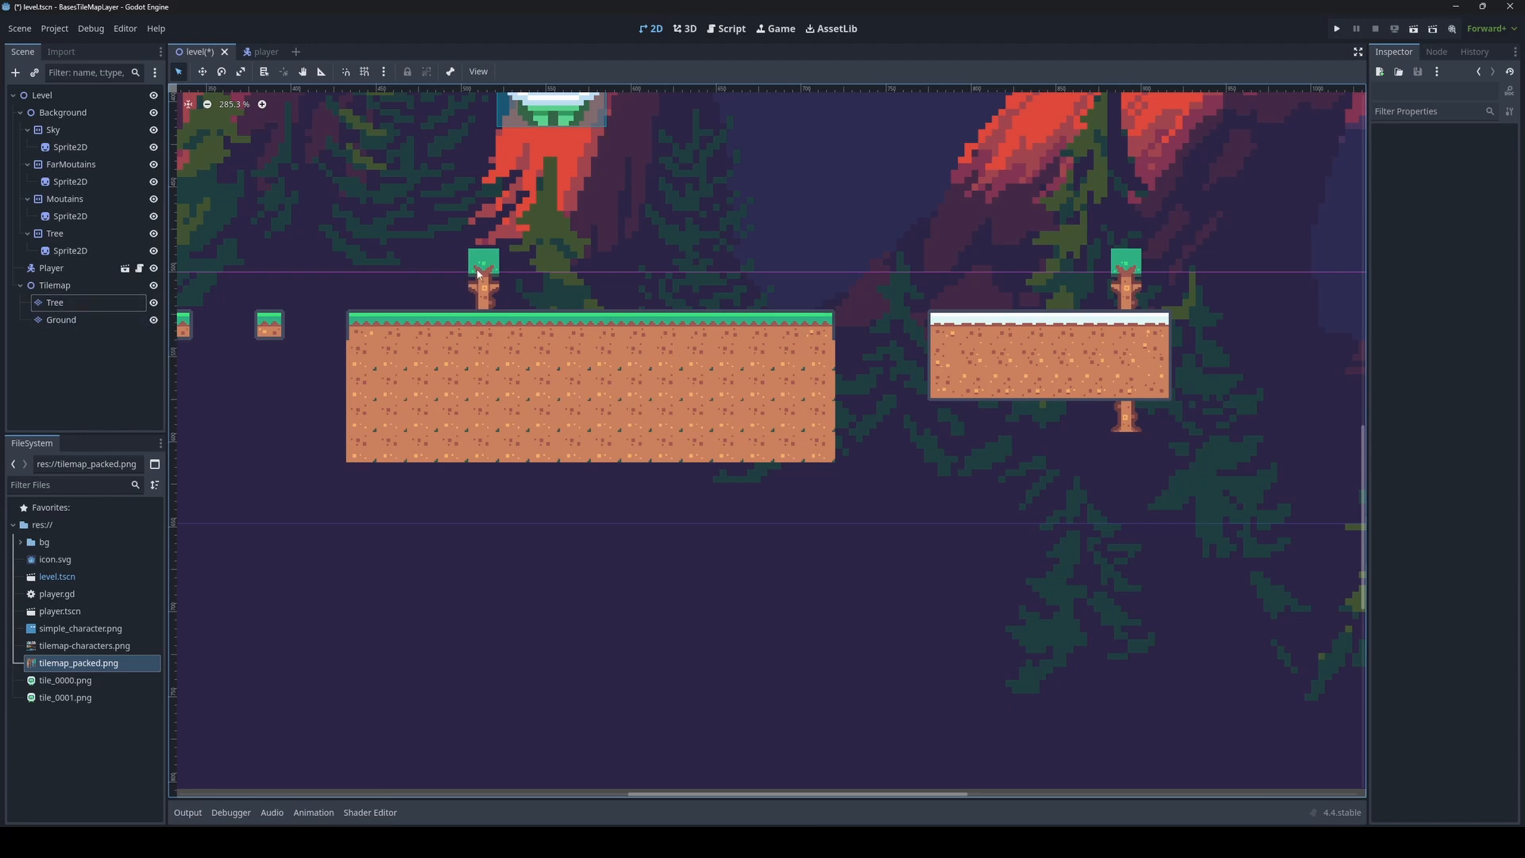
{"action": "left_click", "coordinate": [83, 303]}
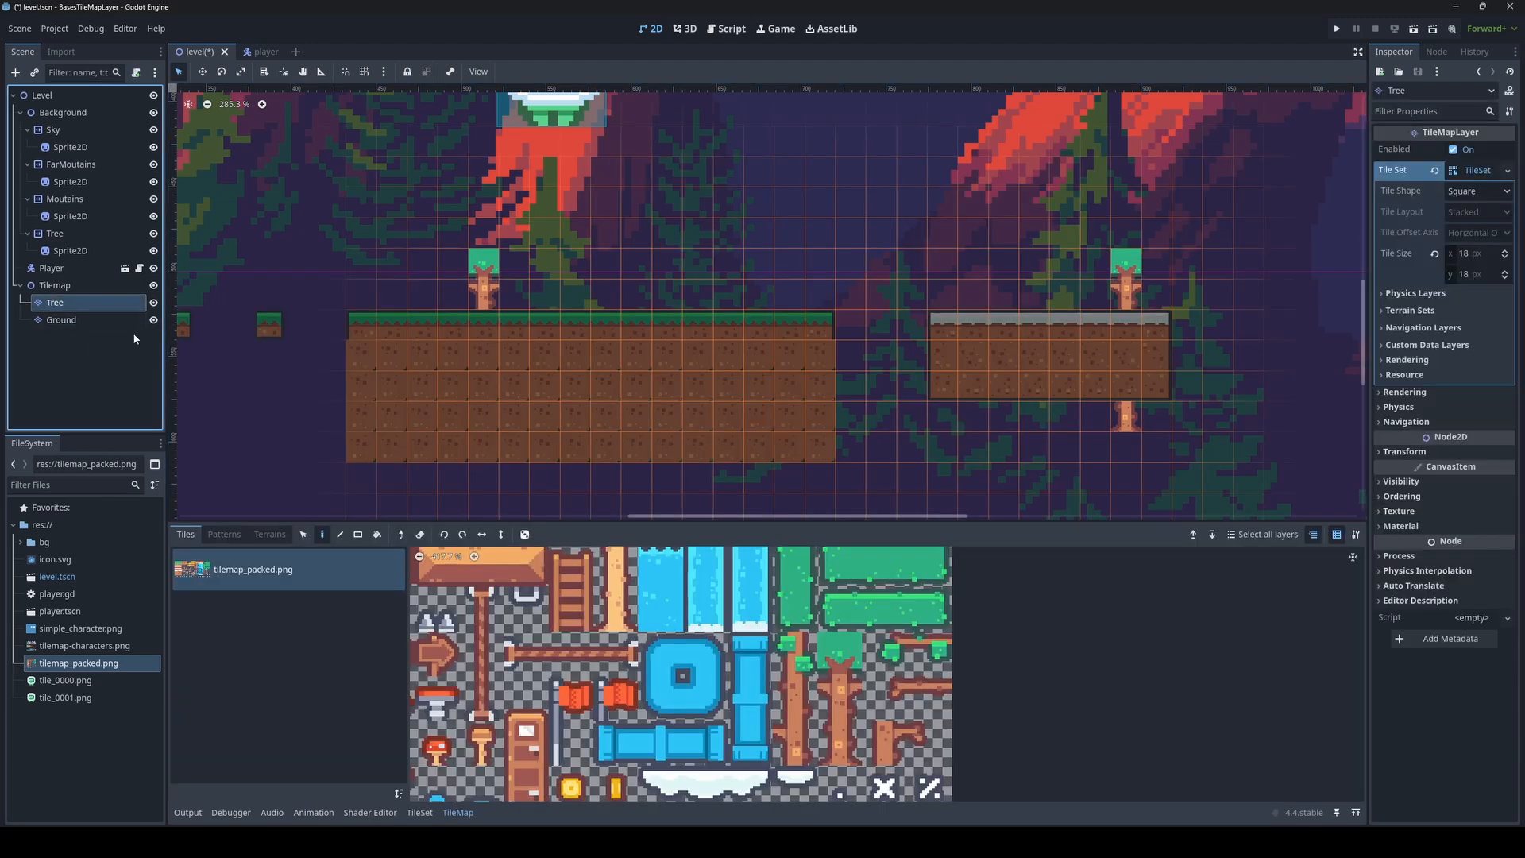
{"action": "left_click_drag", "start_coordinate": [59, 330], "coordinate": [62, 331]}
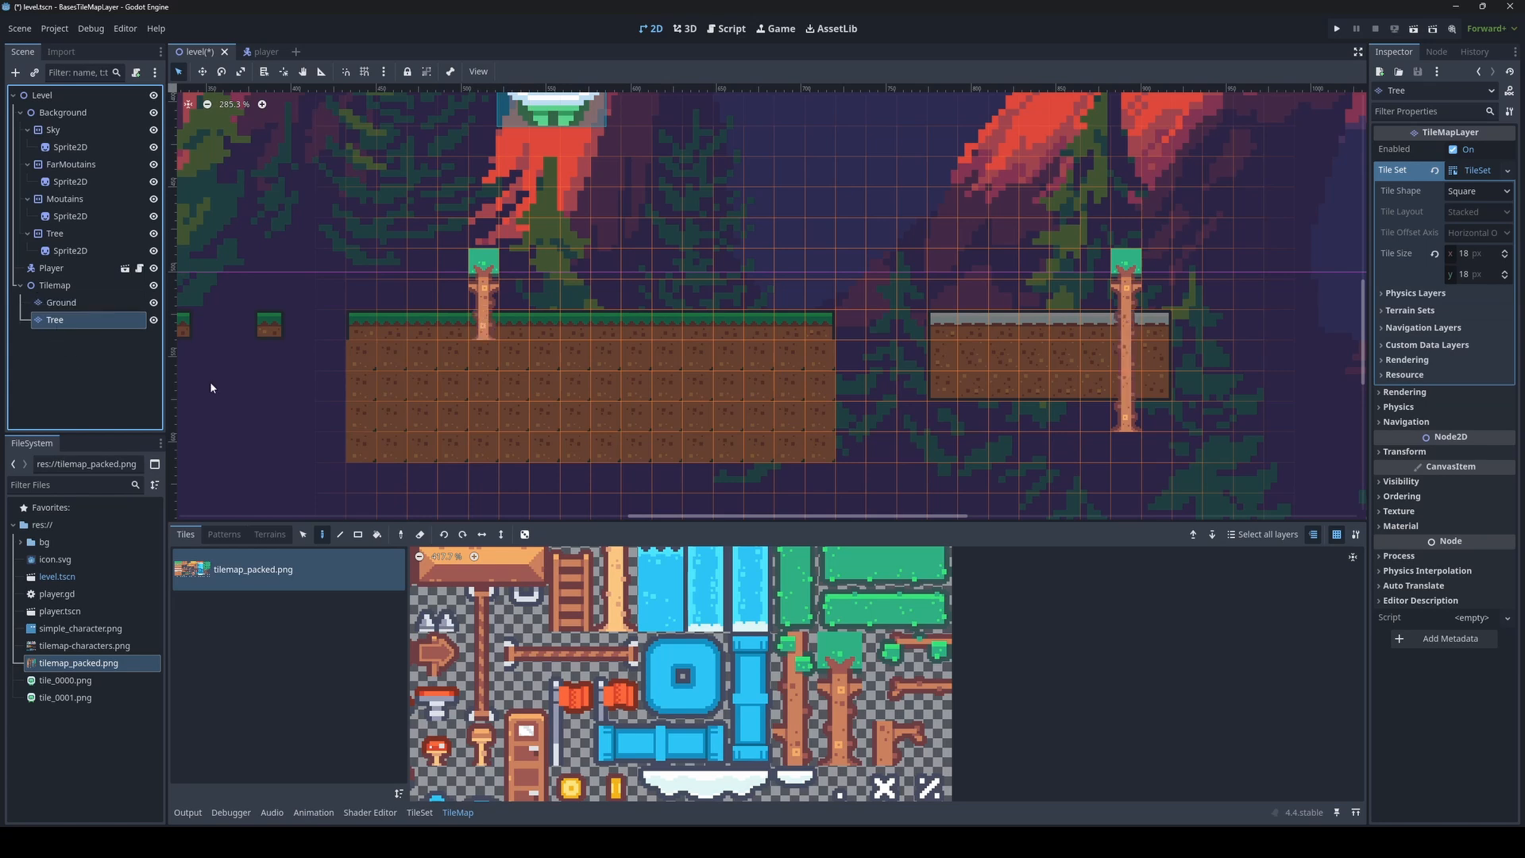
Compare the Ground and Tree layers' tiles once more, and inspect both platforms with no layer selected
{"action": "left_click", "coordinate": [77, 302]}
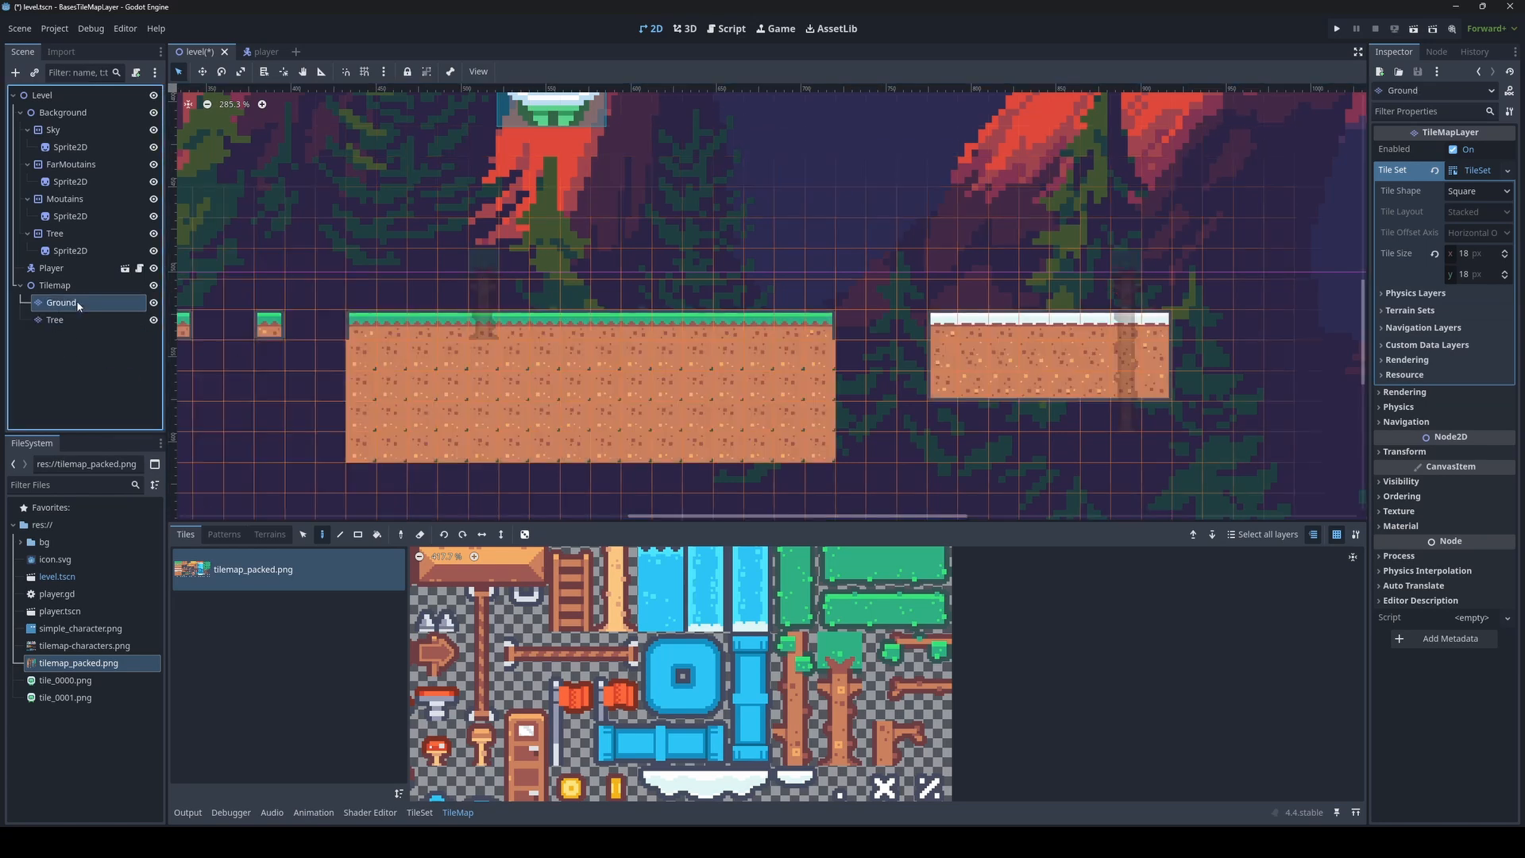
{"action": "left_click", "coordinate": [44, 324]}
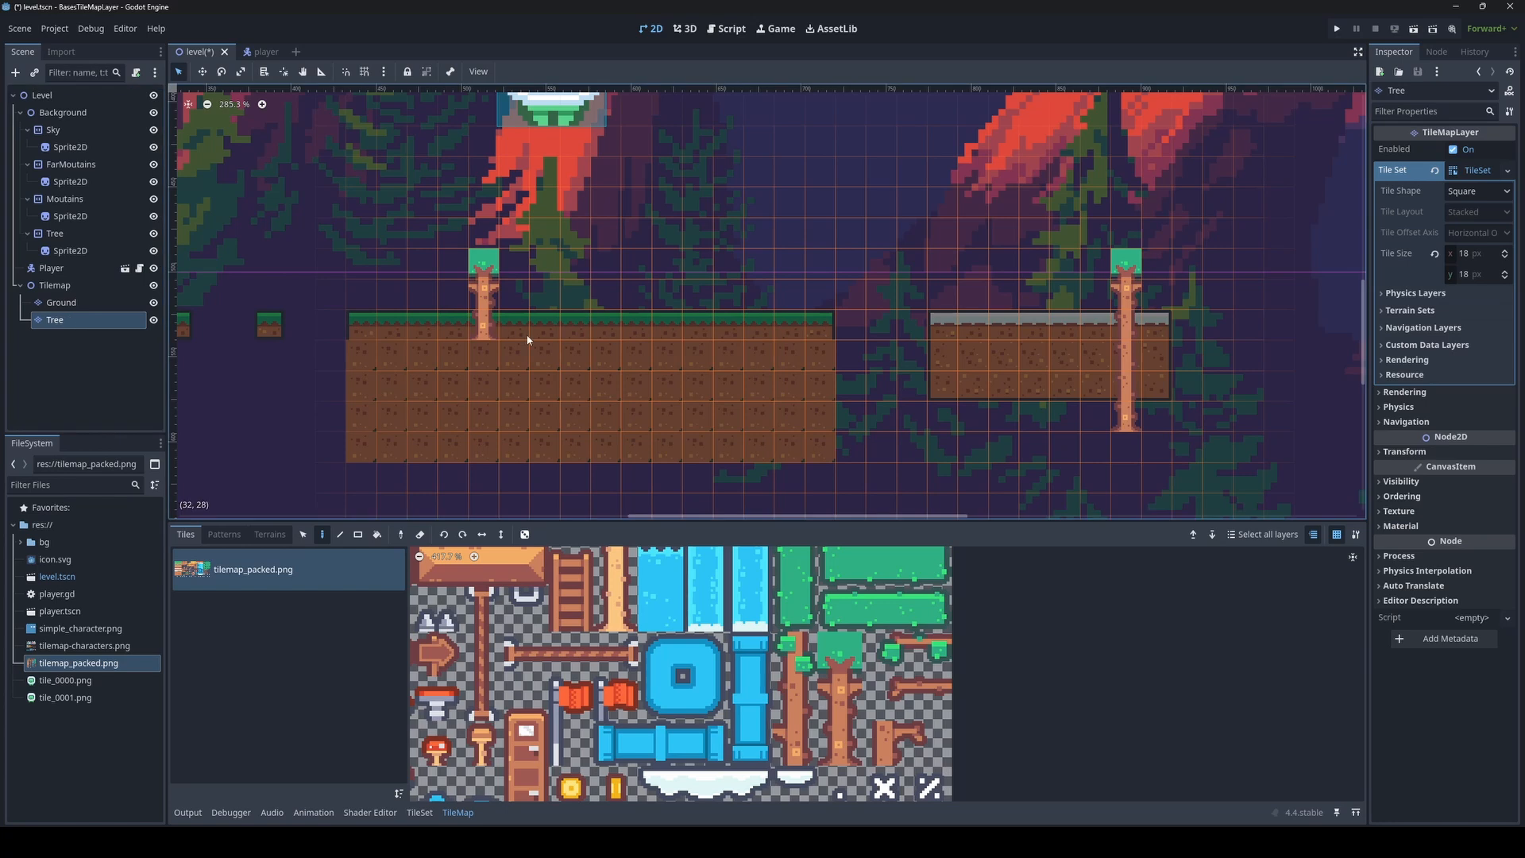
{"action": "scroll", "coordinate": [799, 333], "scroll_direction": "up", "scroll_amount": 7}
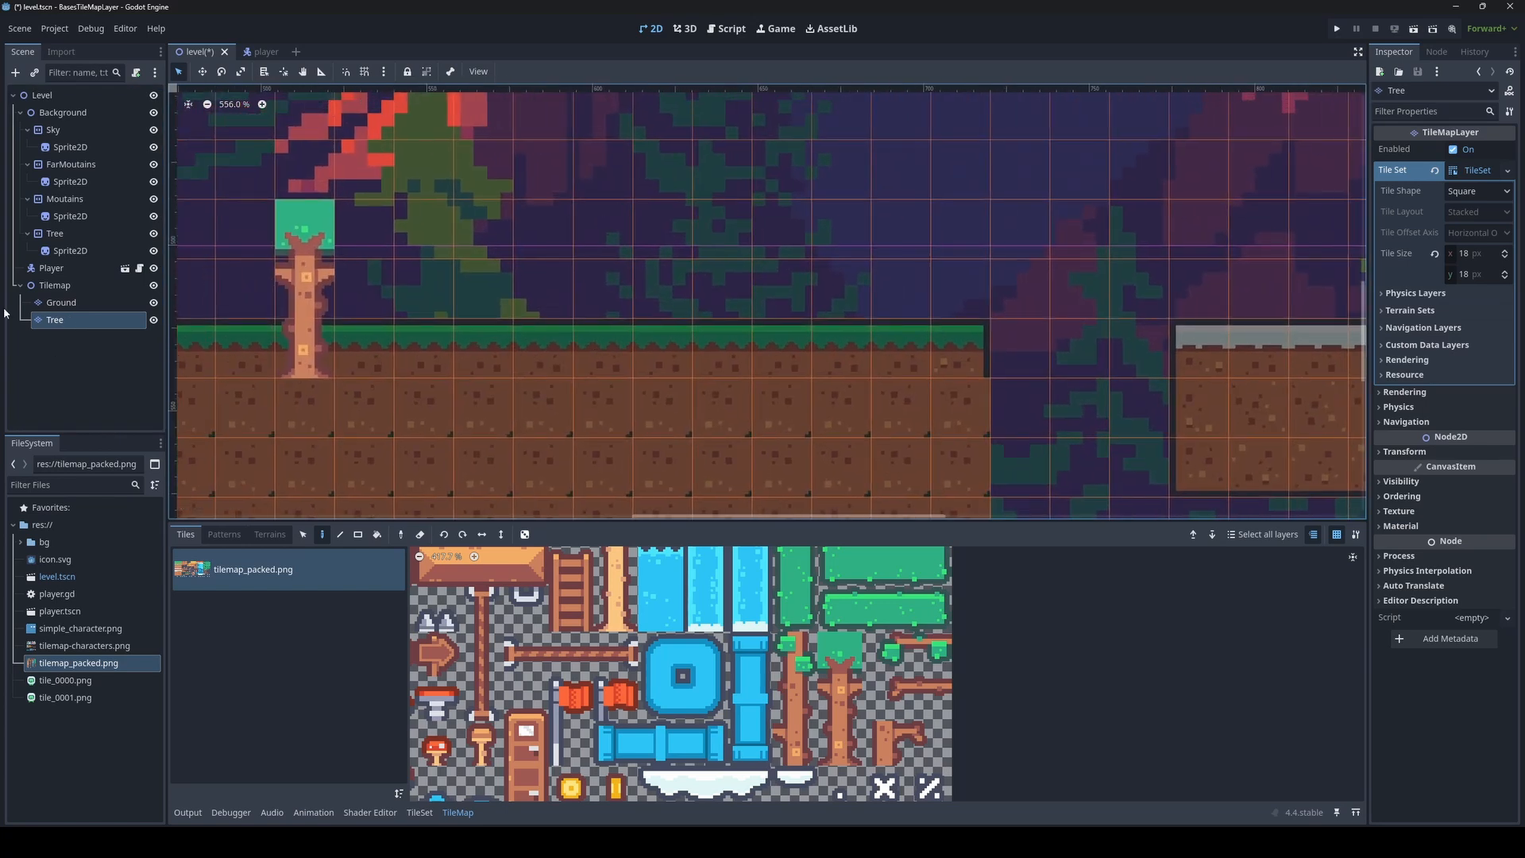
{"action": "left_click", "coordinate": [65, 366]}
{"action": "scroll", "coordinate": [794, 370], "scroll_direction": "down", "scroll_amount": 8}
{"action": "middle_click_drag", "start_coordinate": [824, 367], "coordinate": [735, 405]}
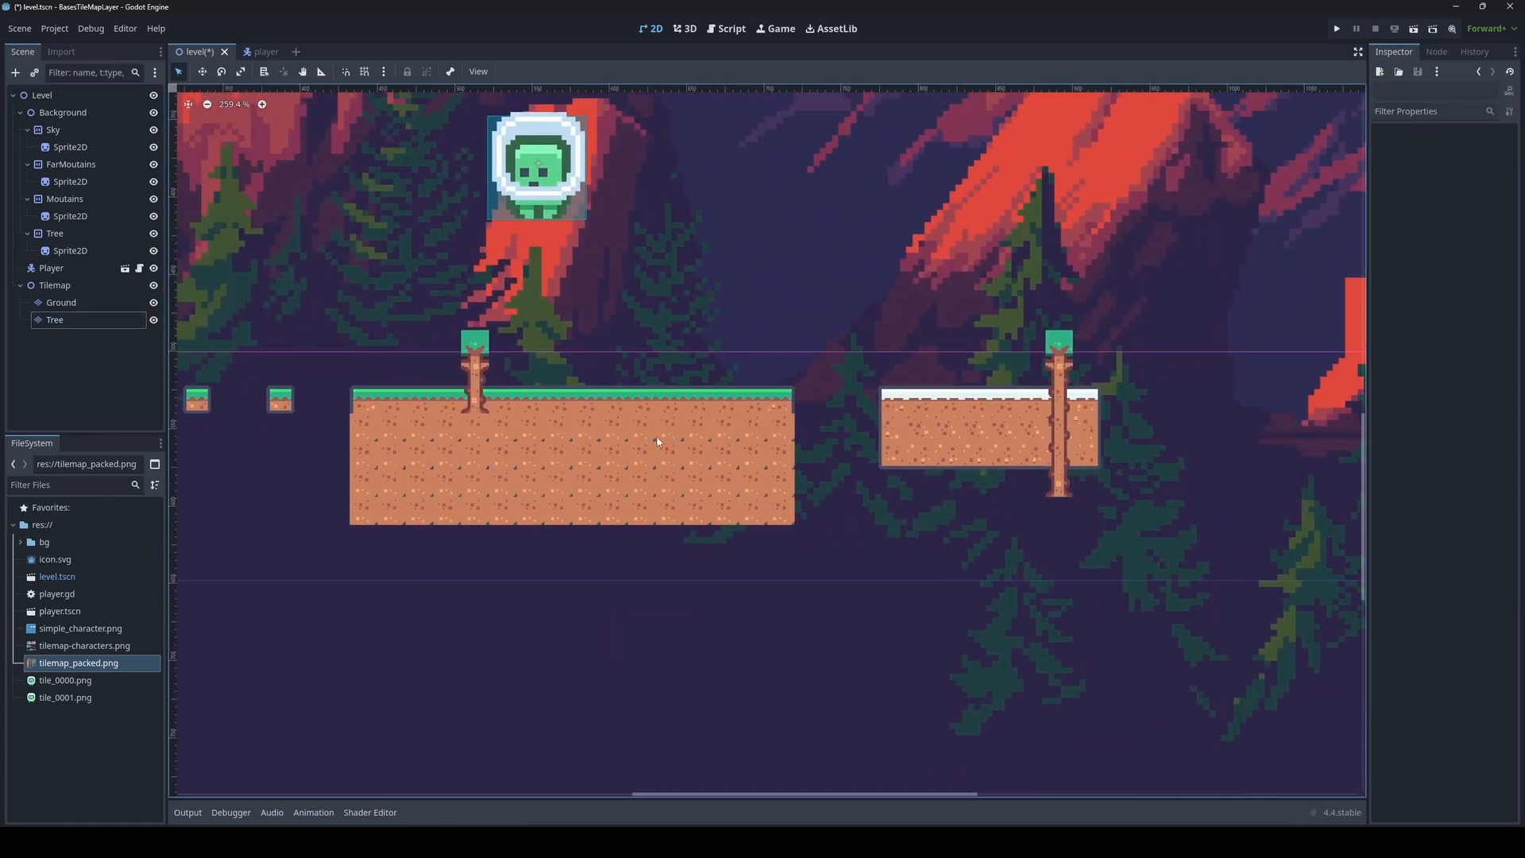
Duplicate the Tree layer under Tilemap and rename the copy as Mushroom
{"action": "left_click", "coordinate": [55, 320]}
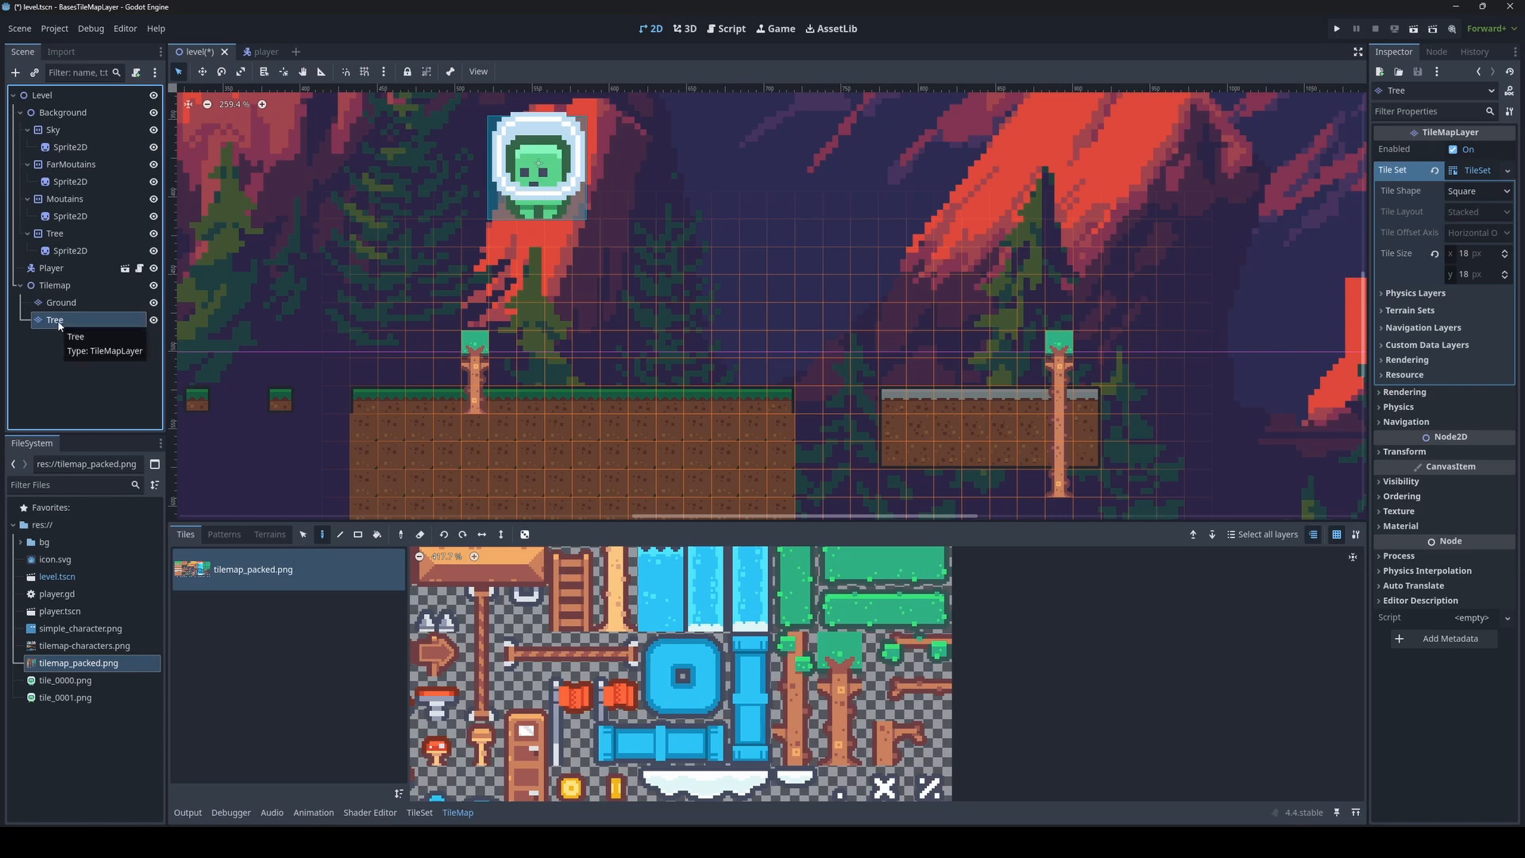
{"action": "key", "text": "ctrl+d"}
{"action": "double_click", "coordinate": [72, 340]}
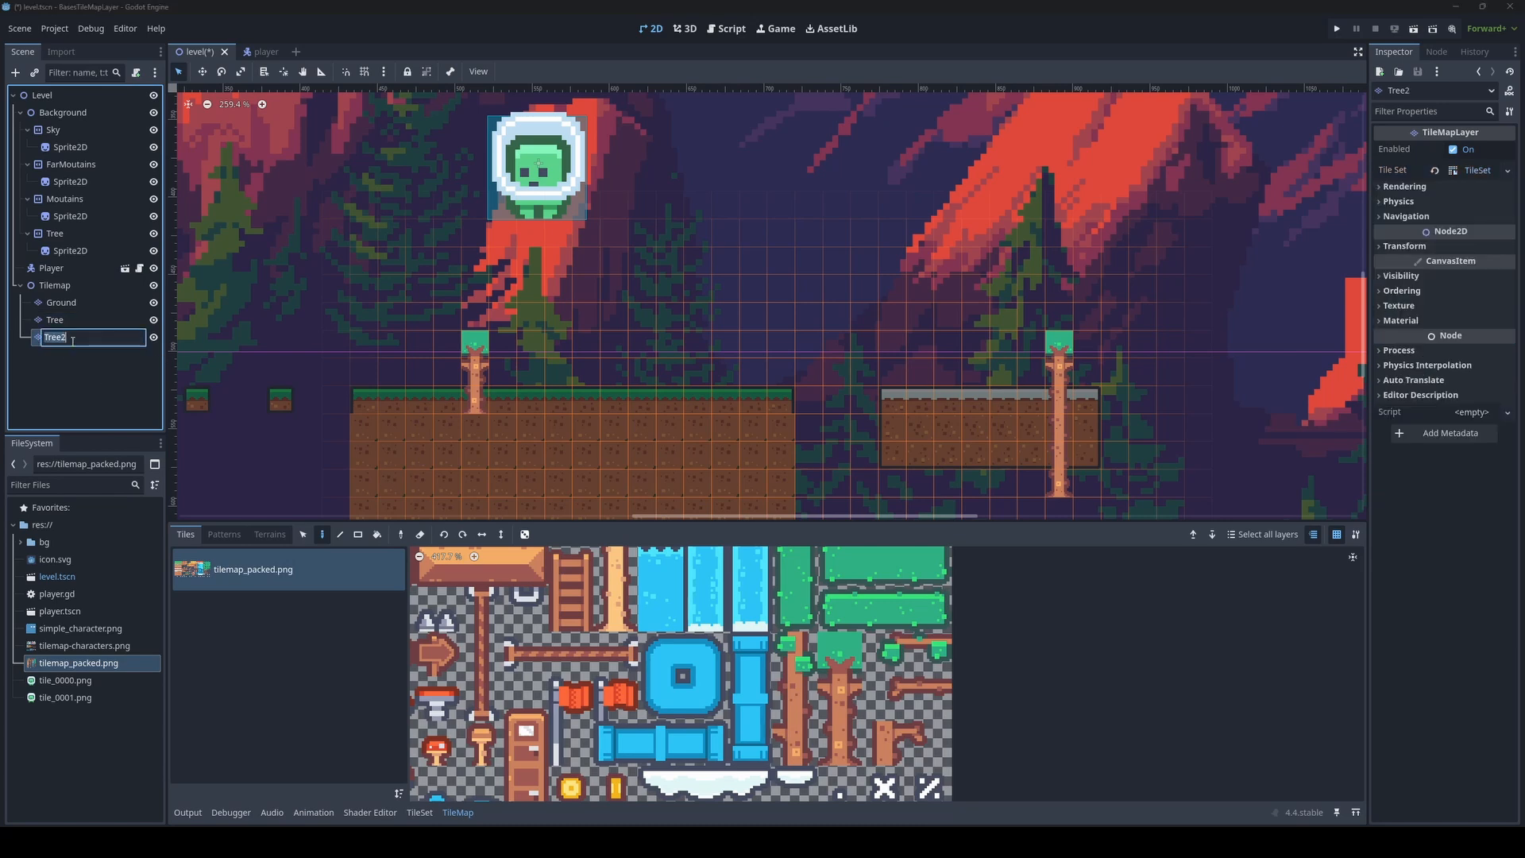
{"action": "left_click", "coordinate": [600, 769]}
{"action": "scroll", "coordinate": [628, 667], "scroll_direction": "down", "scroll_amount": 3}
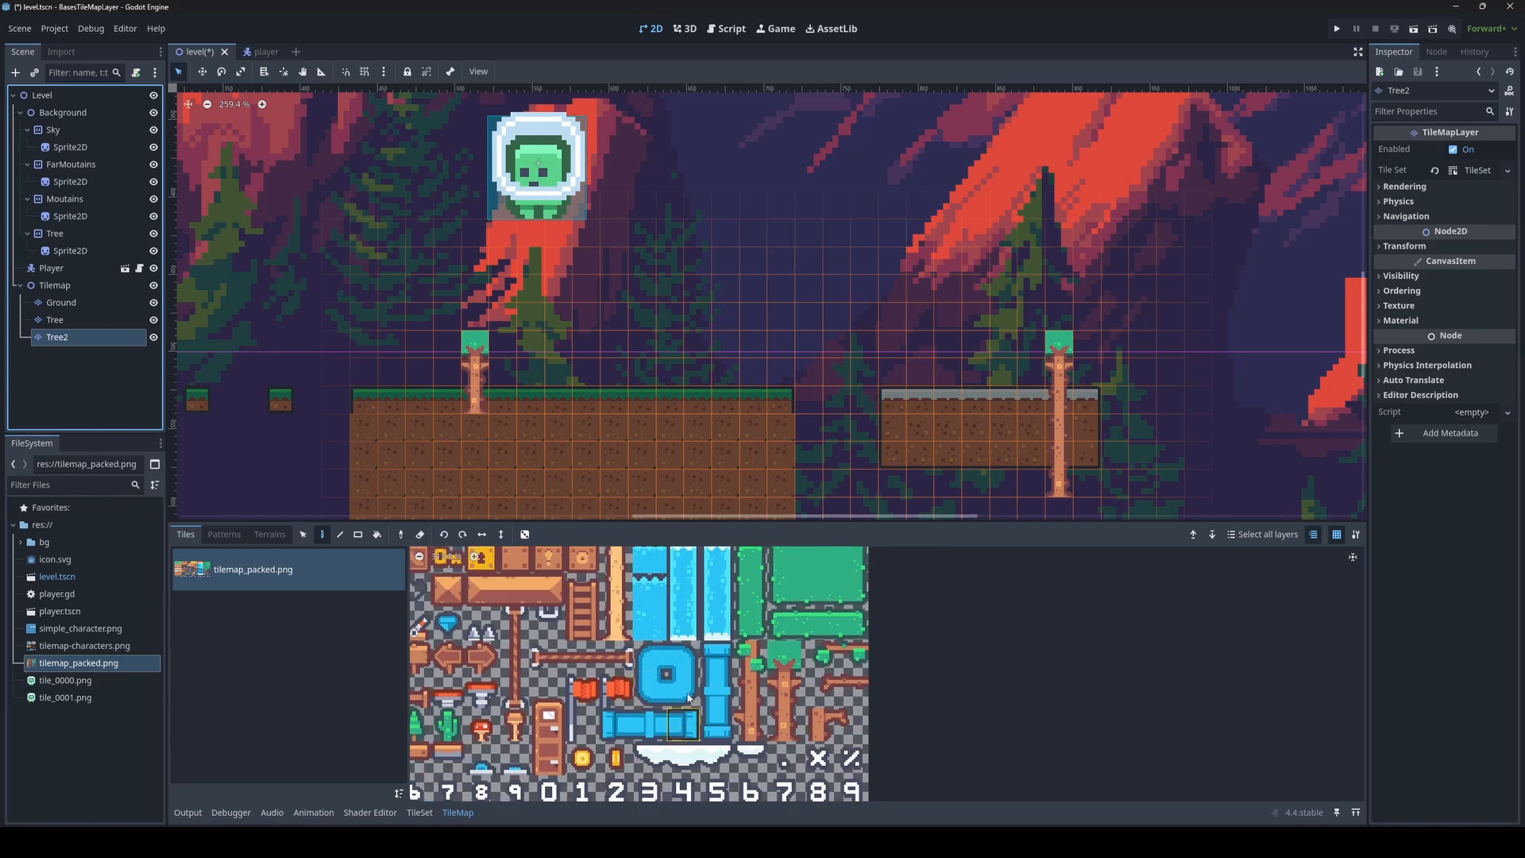
{"action": "middle_click_drag", "start_coordinate": [685, 718], "coordinate": [702, 609]}
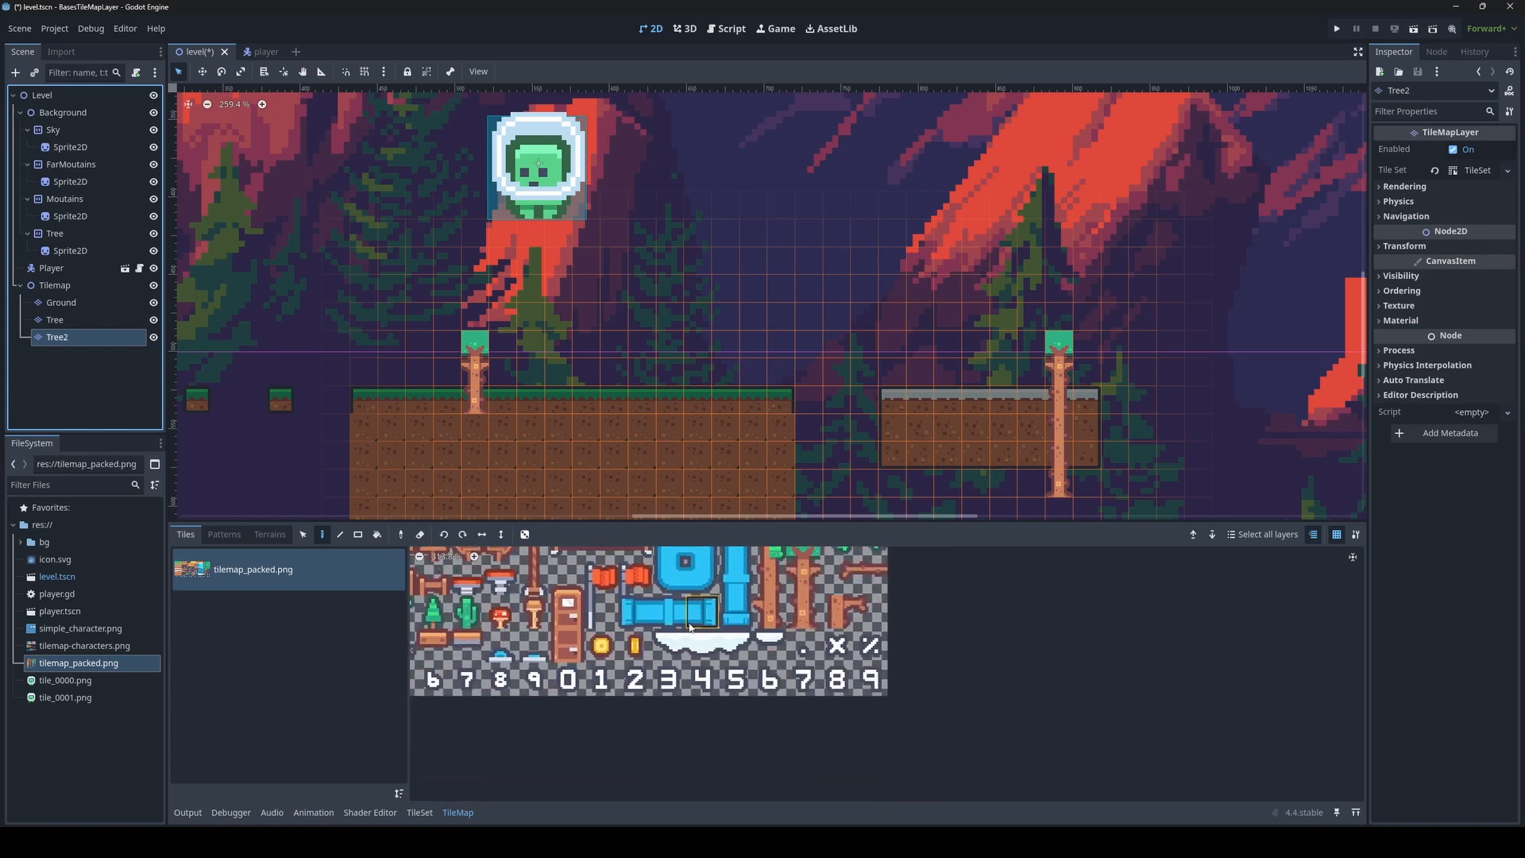
{"action": "double_click", "coordinate": [60, 337]}
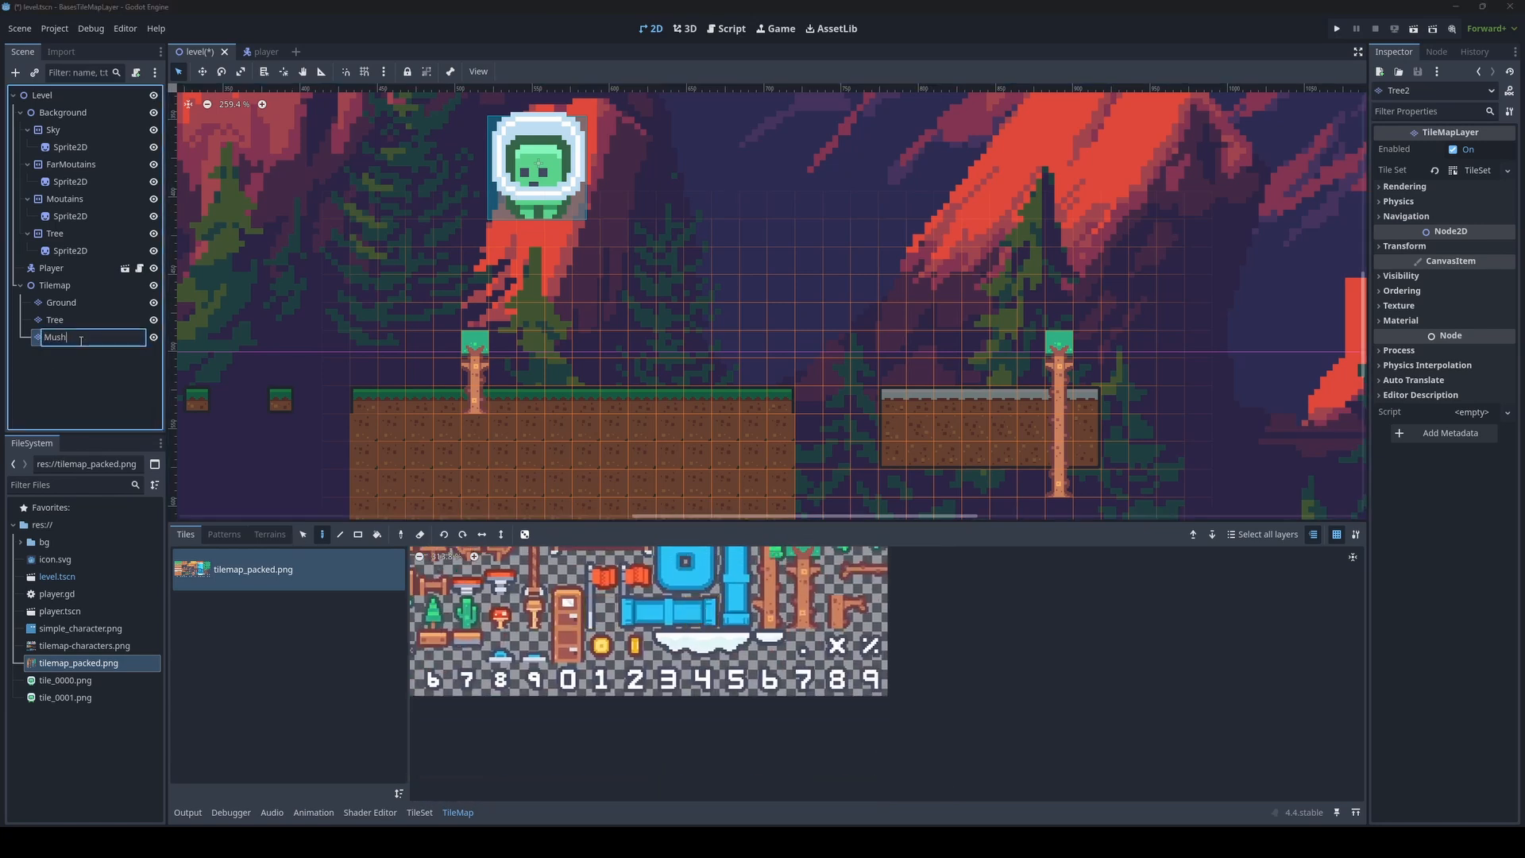
{"action": "key", "text": "Return"}
Paint red mushroom tiles on the Mushroom layer: three along the grass platform's surface and one over the tree's root
{"action": "scroll", "coordinate": [524, 663], "scroll_direction": "up", "scroll_amount": 4}
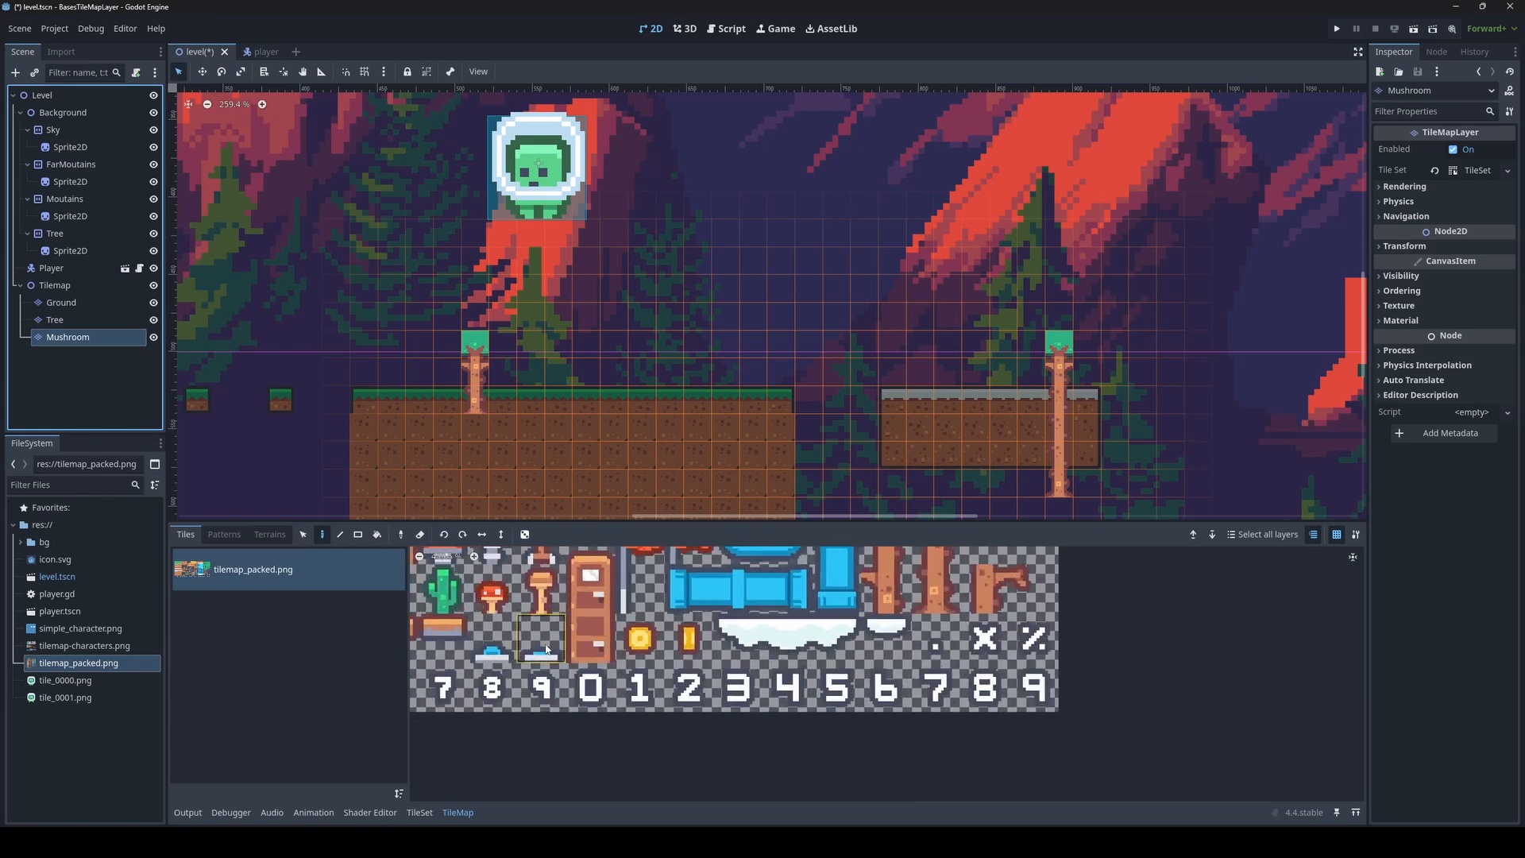
{"action": "left_click", "coordinate": [506, 603]}
{"action": "scroll", "coordinate": [569, 436], "scroll_direction": "up", "scroll_amount": 8}
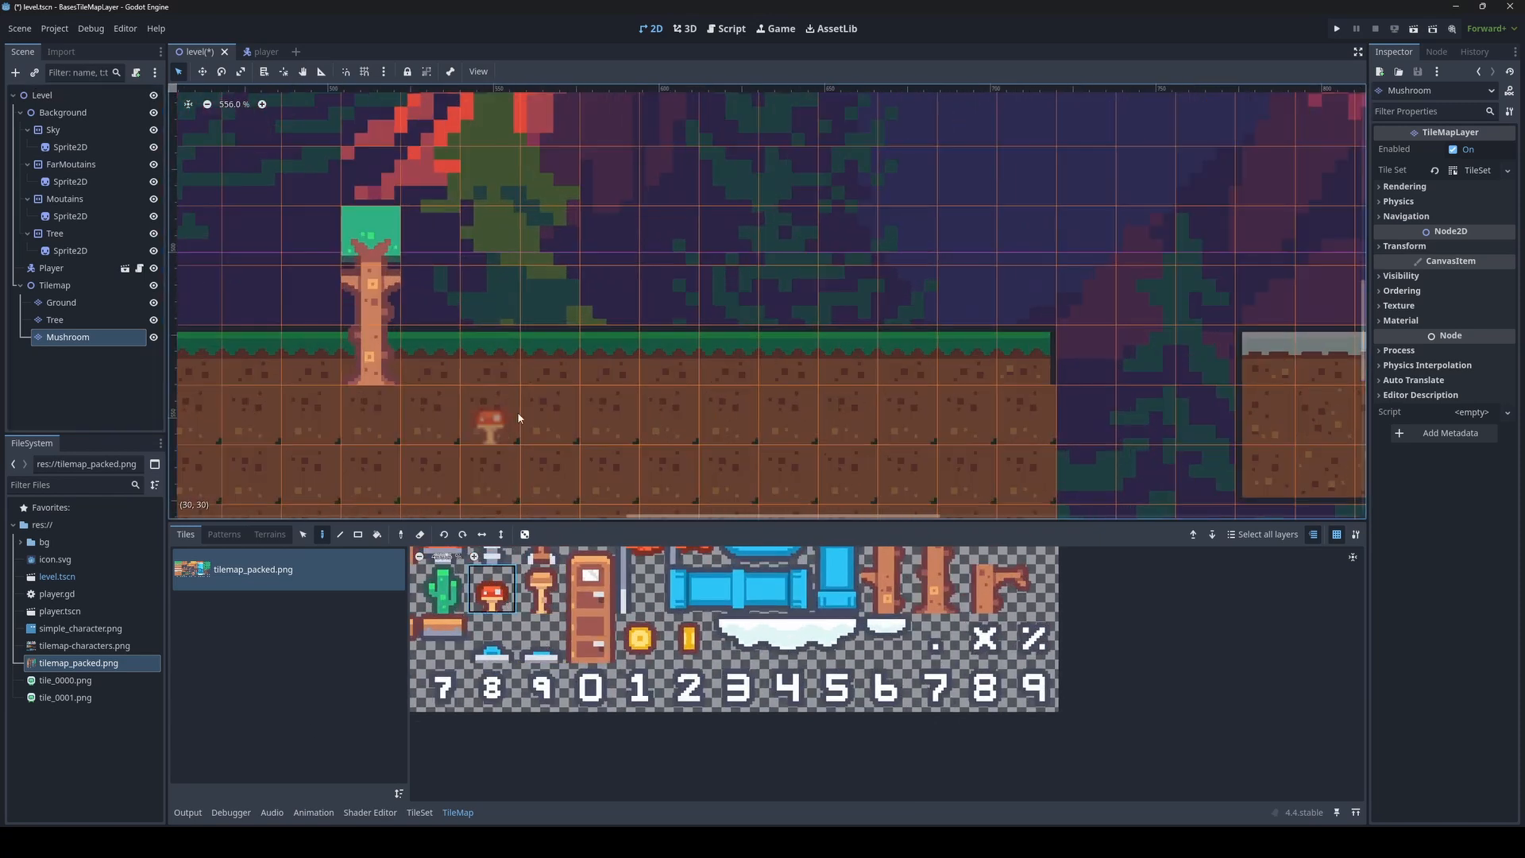
{"action": "middle_click_drag", "start_coordinate": [517, 411], "coordinate": [588, 488]}
{"action": "left_click", "coordinate": [659, 383]}
{"action": "left_click", "coordinate": [1032, 380]}
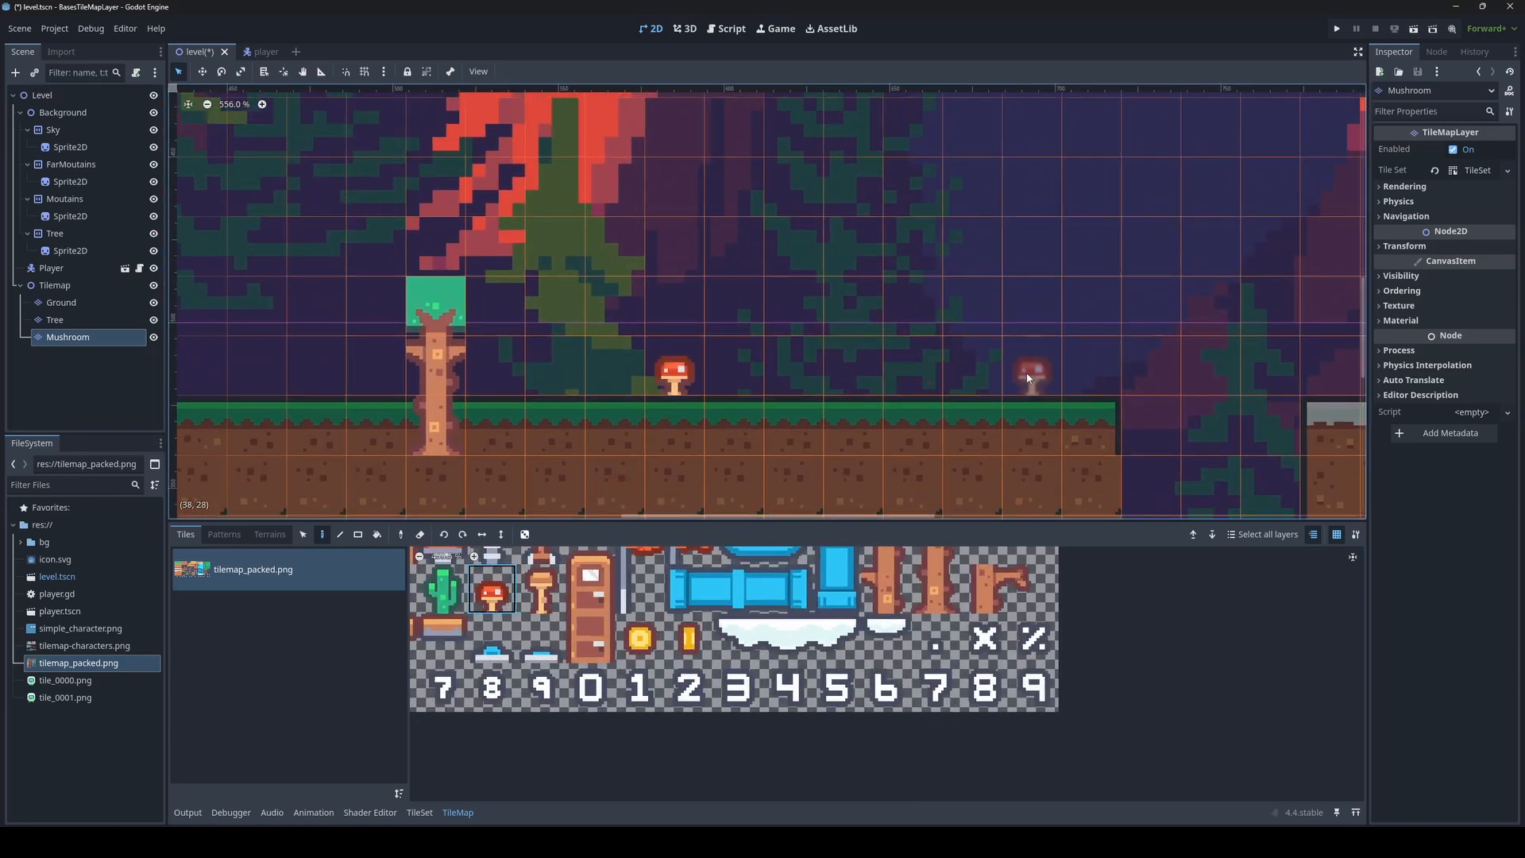
{"action": "scroll", "coordinate": [738, 429], "scroll_direction": "down", "scroll_amount": 3}
{"action": "middle_click_drag", "start_coordinate": [596, 430], "coordinate": [713, 336]}
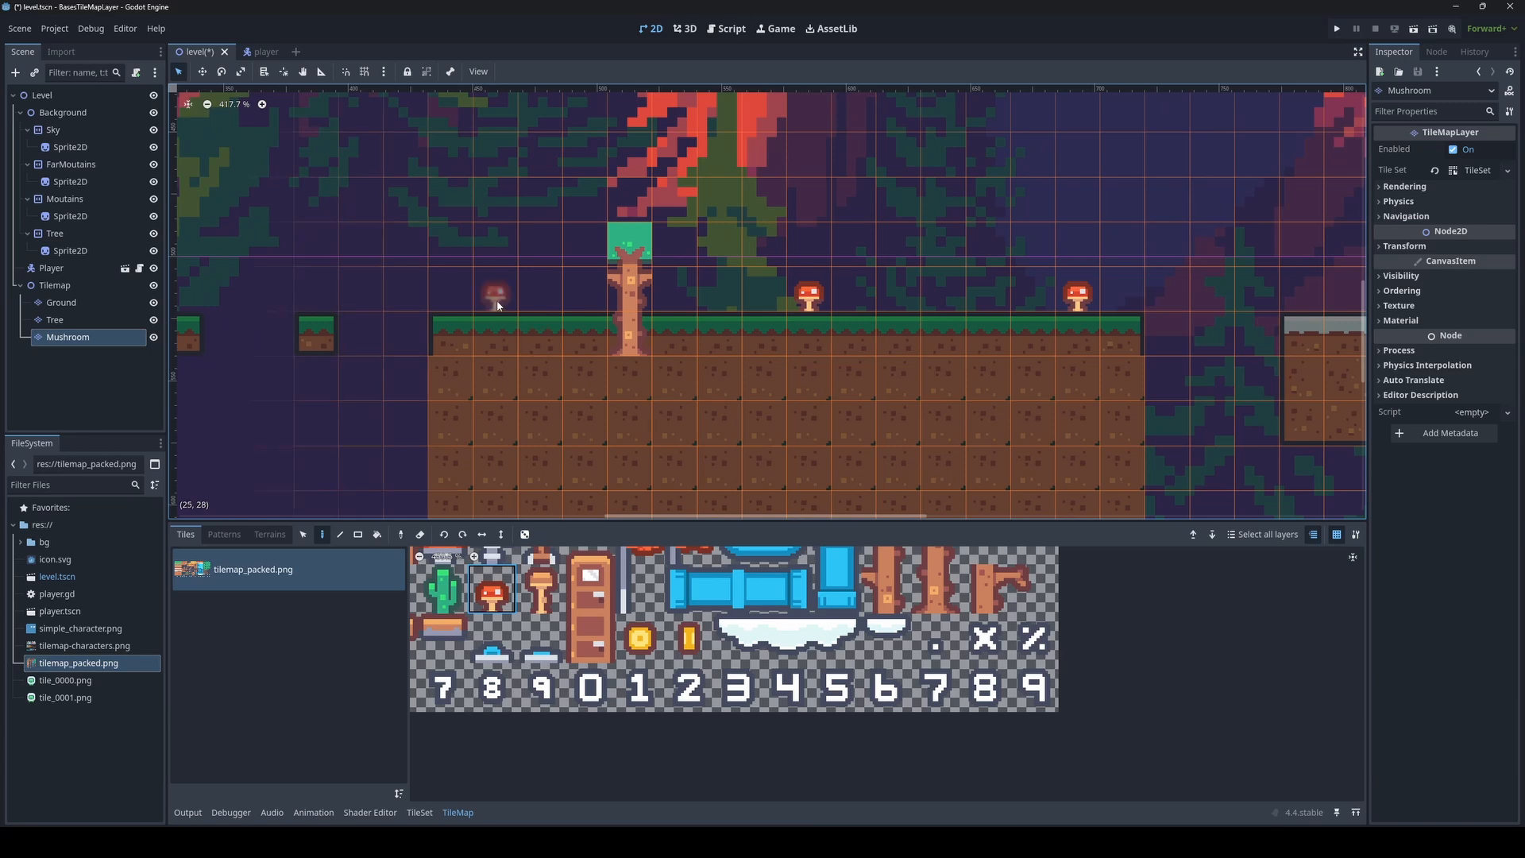
{"action": "left_click", "coordinate": [495, 300]}
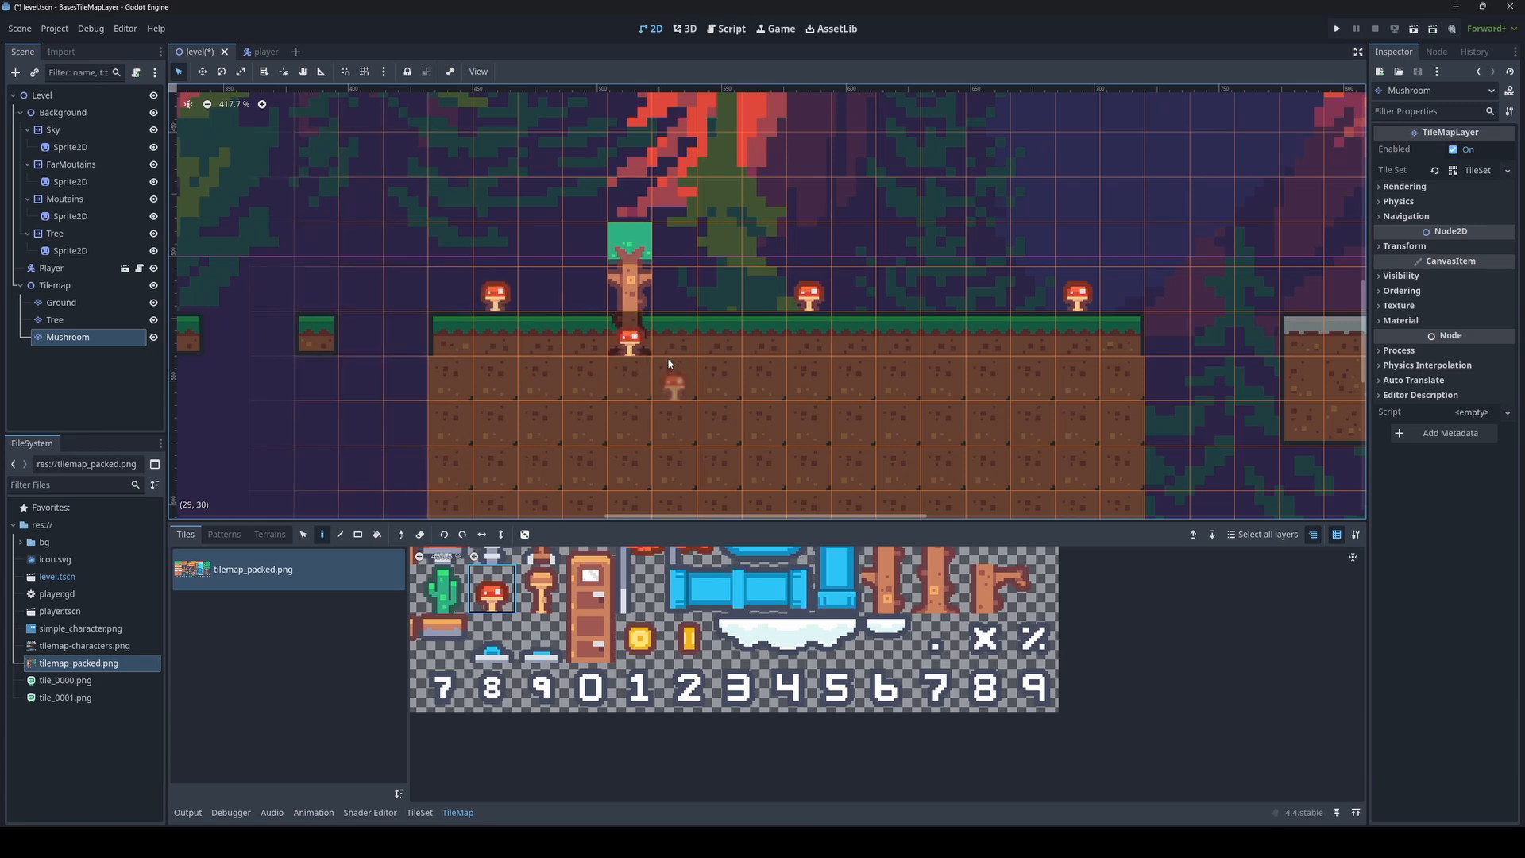
Switch between the Tree and Mushroom layers and examine how the mushroom overlaps the base of the trunk
{"action": "scroll", "coordinate": [650, 349], "scroll_direction": "up", "scroll_amount": 10}
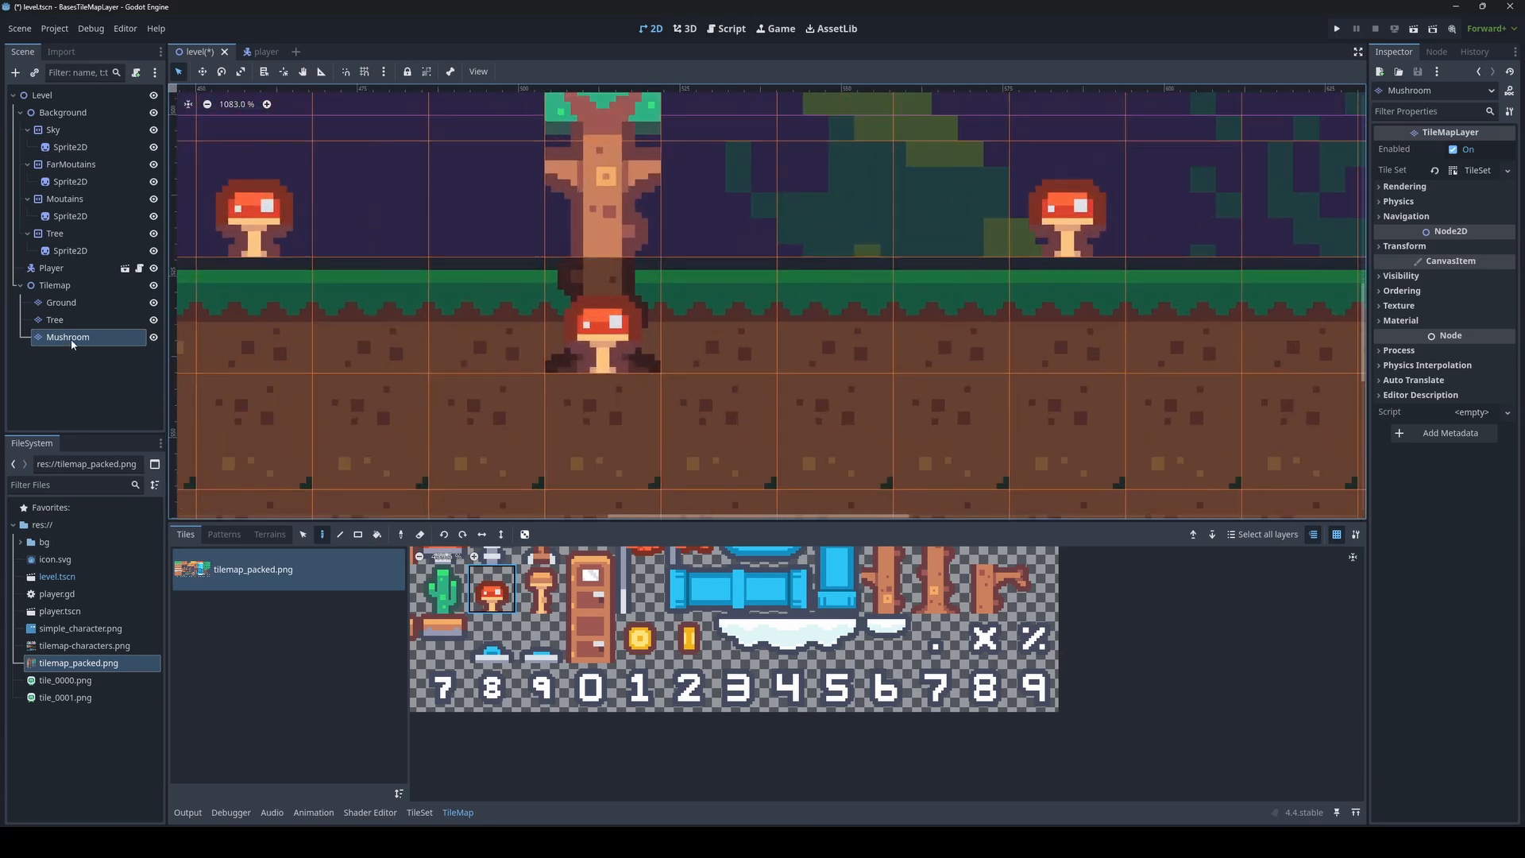
{"action": "left_click", "coordinate": [75, 375]}
{"action": "left_click", "coordinate": [56, 319]}
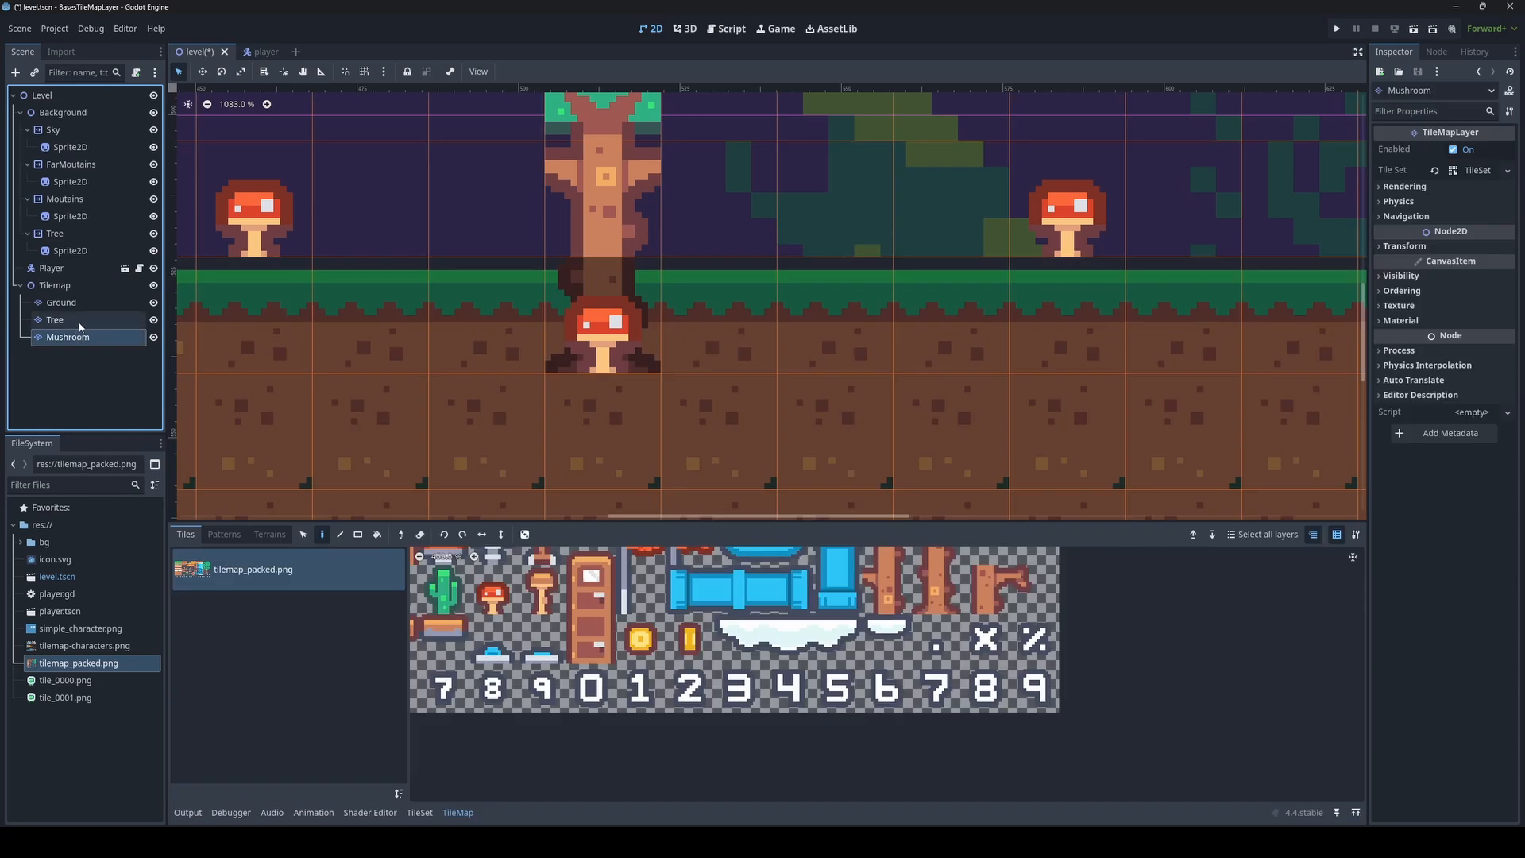
{"action": "scroll", "coordinate": [716, 325], "scroll_direction": "down", "scroll_amount": 3}
{"action": "scroll", "coordinate": [717, 325], "scroll_direction": "down", "scroll_amount": 3}
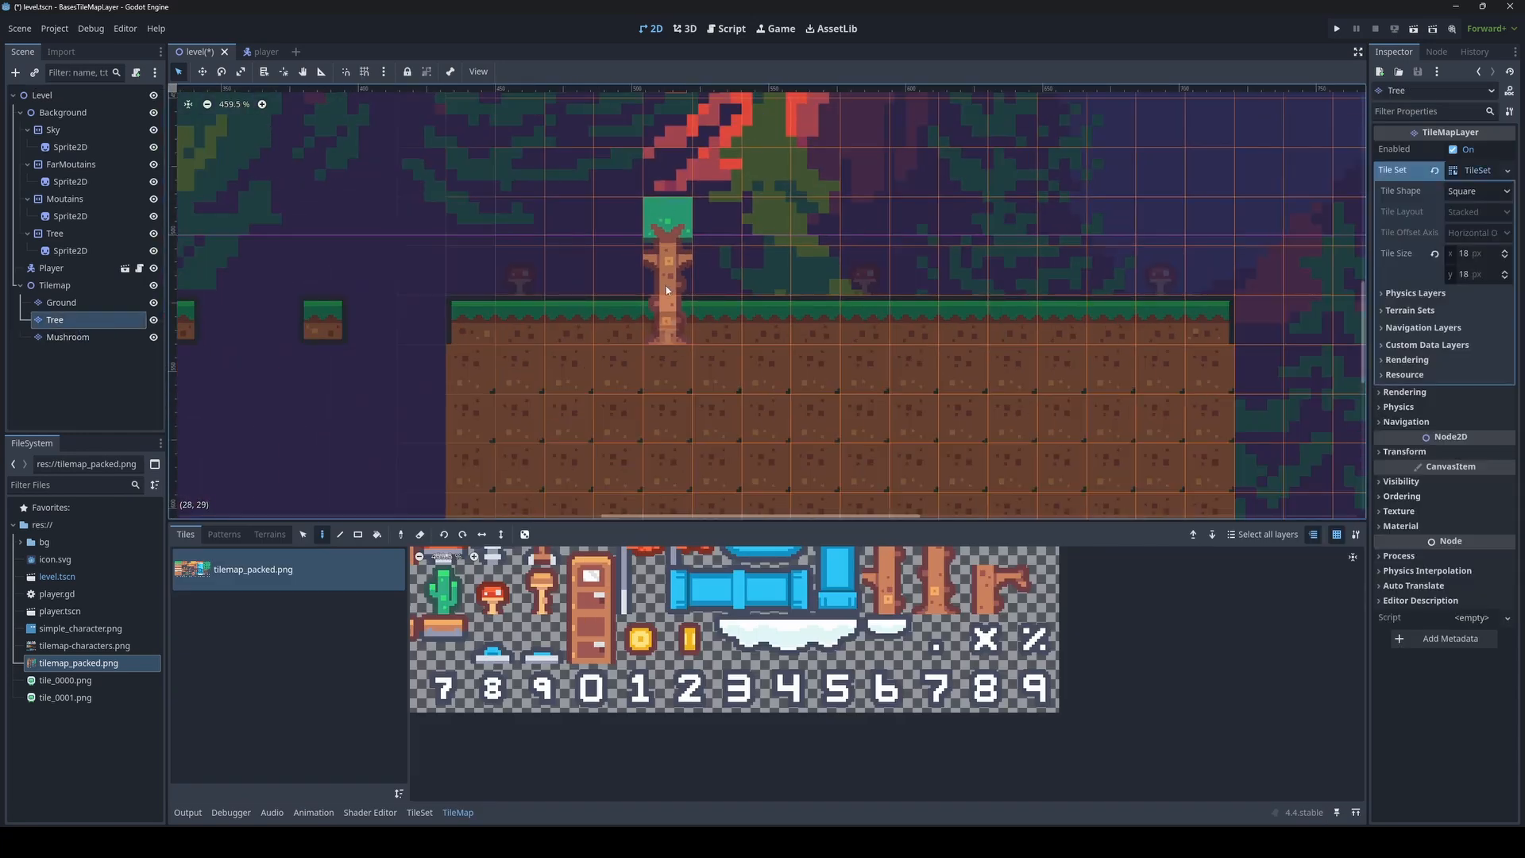
{"action": "left_click", "coordinate": [95, 337]}
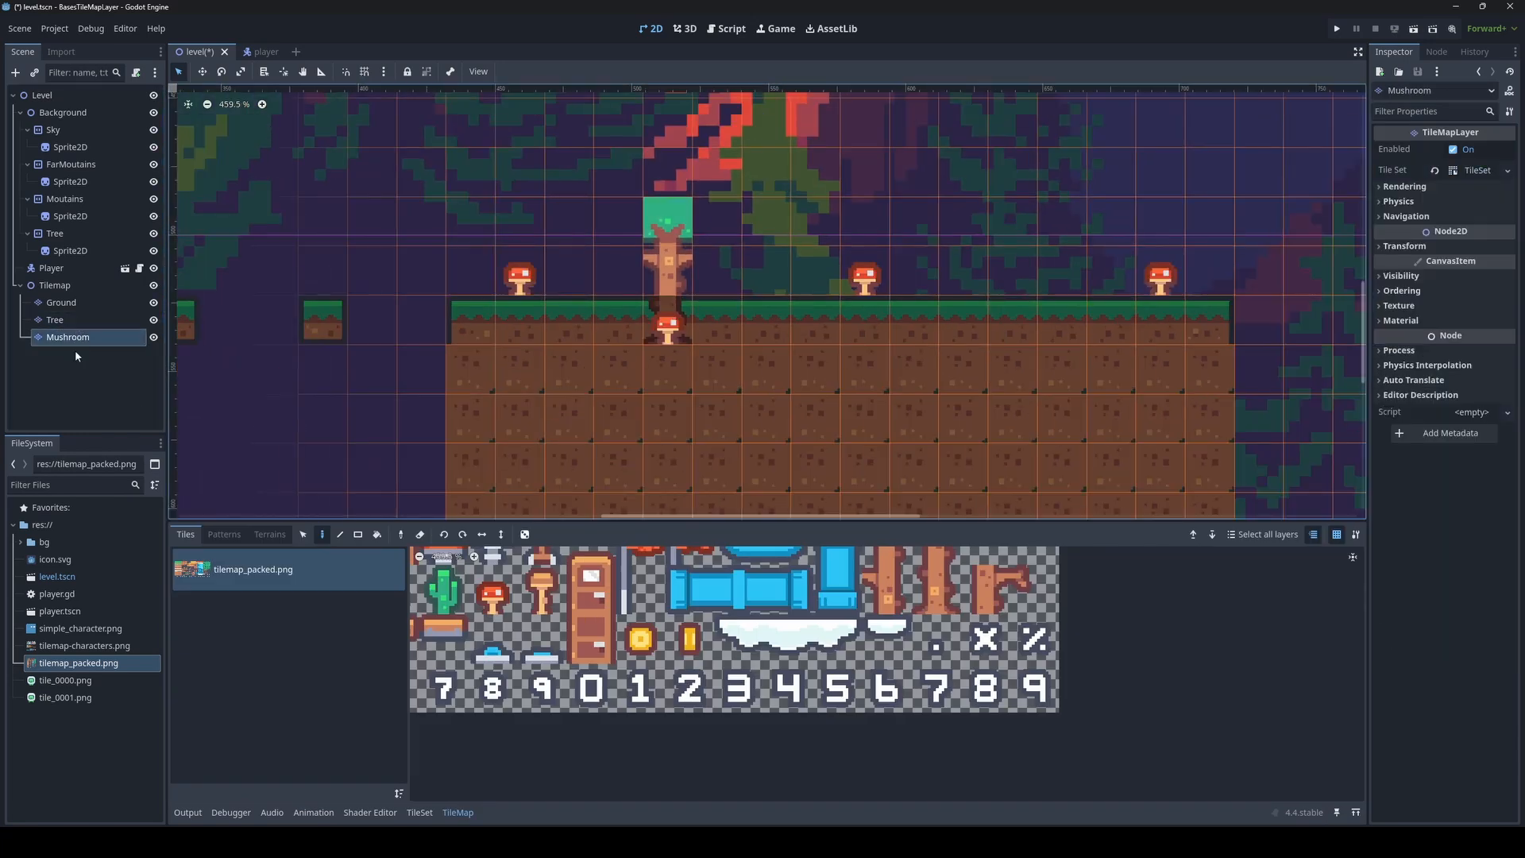
{"action": "left_click", "coordinate": [82, 370]}
{"action": "scroll", "coordinate": [694, 313], "scroll_direction": "up", "scroll_amount": 4}
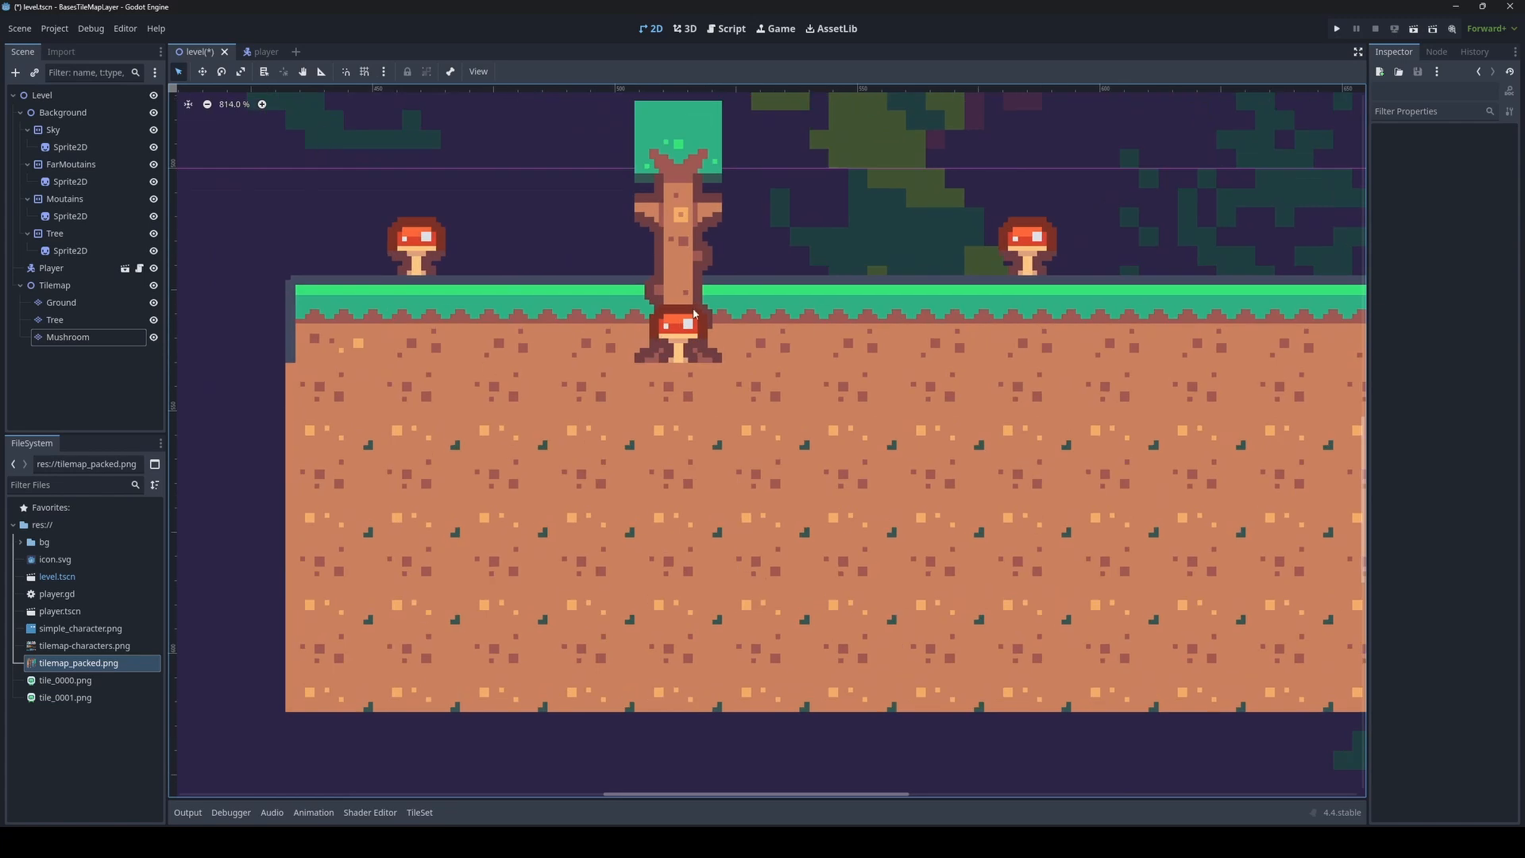
{"action": "scroll", "coordinate": [694, 313], "scroll_direction": "down", "scroll_amount": 4}
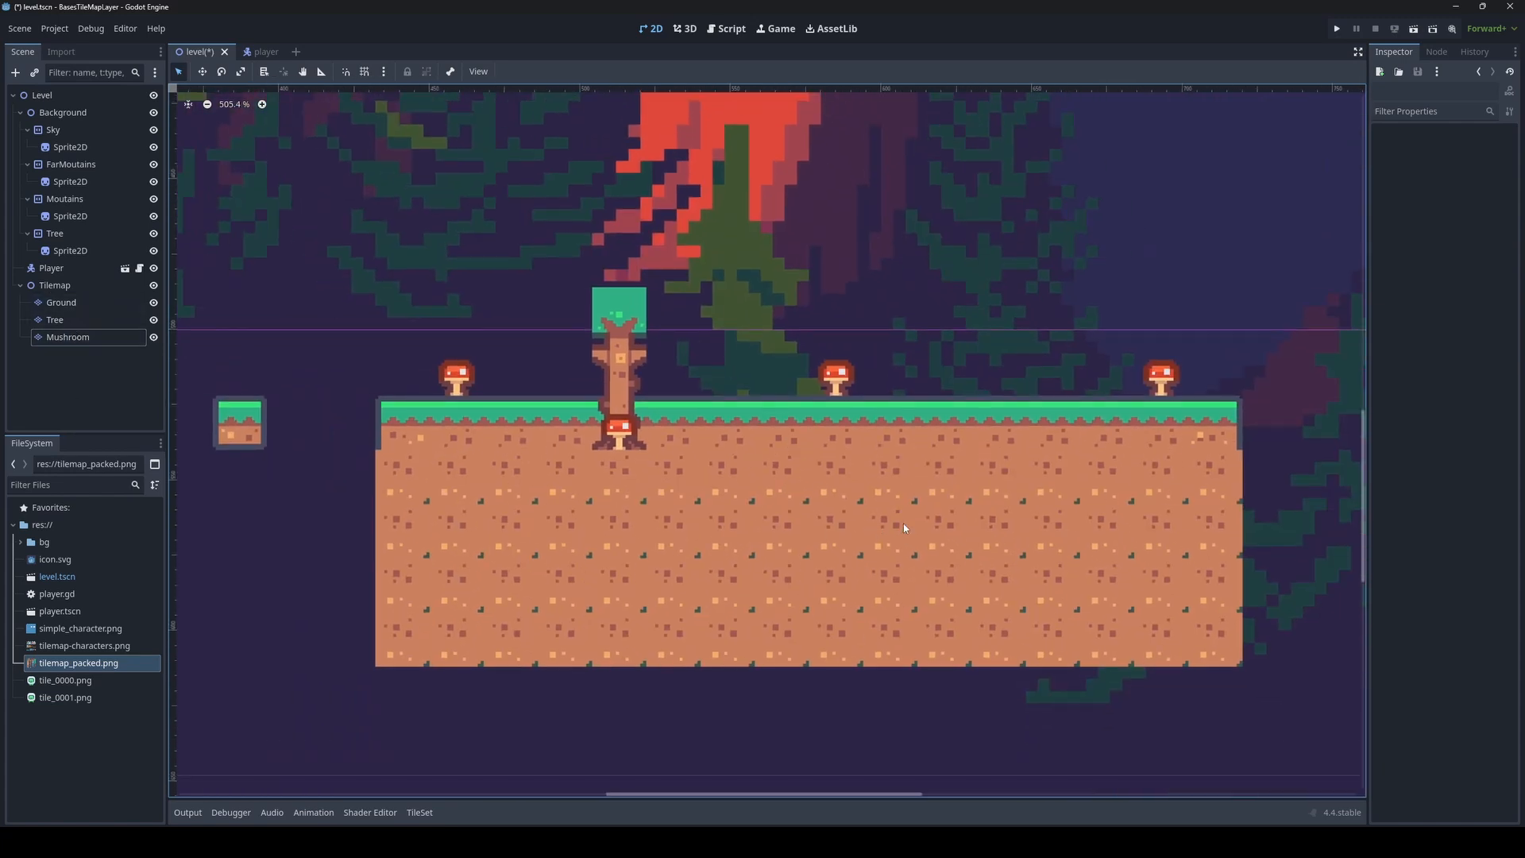
{"action": "left_click", "coordinate": [56, 320]}
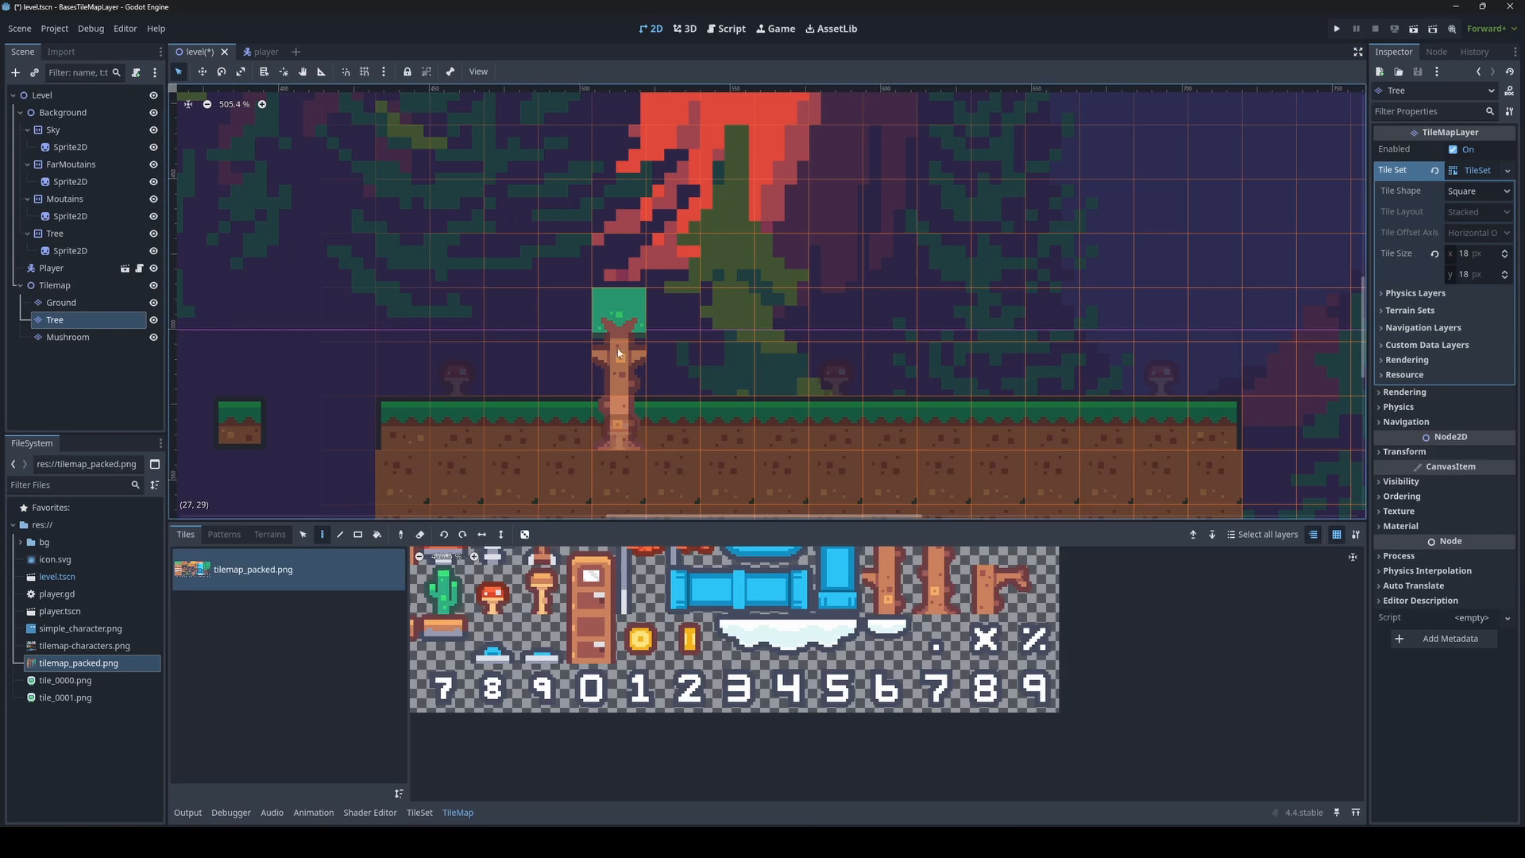
{"action": "left_click", "coordinate": [88, 337]}
{"action": "left_click", "coordinate": [707, 452]}
{"action": "scroll", "coordinate": [707, 451], "scroll_direction": "up", "scroll_amount": 6}
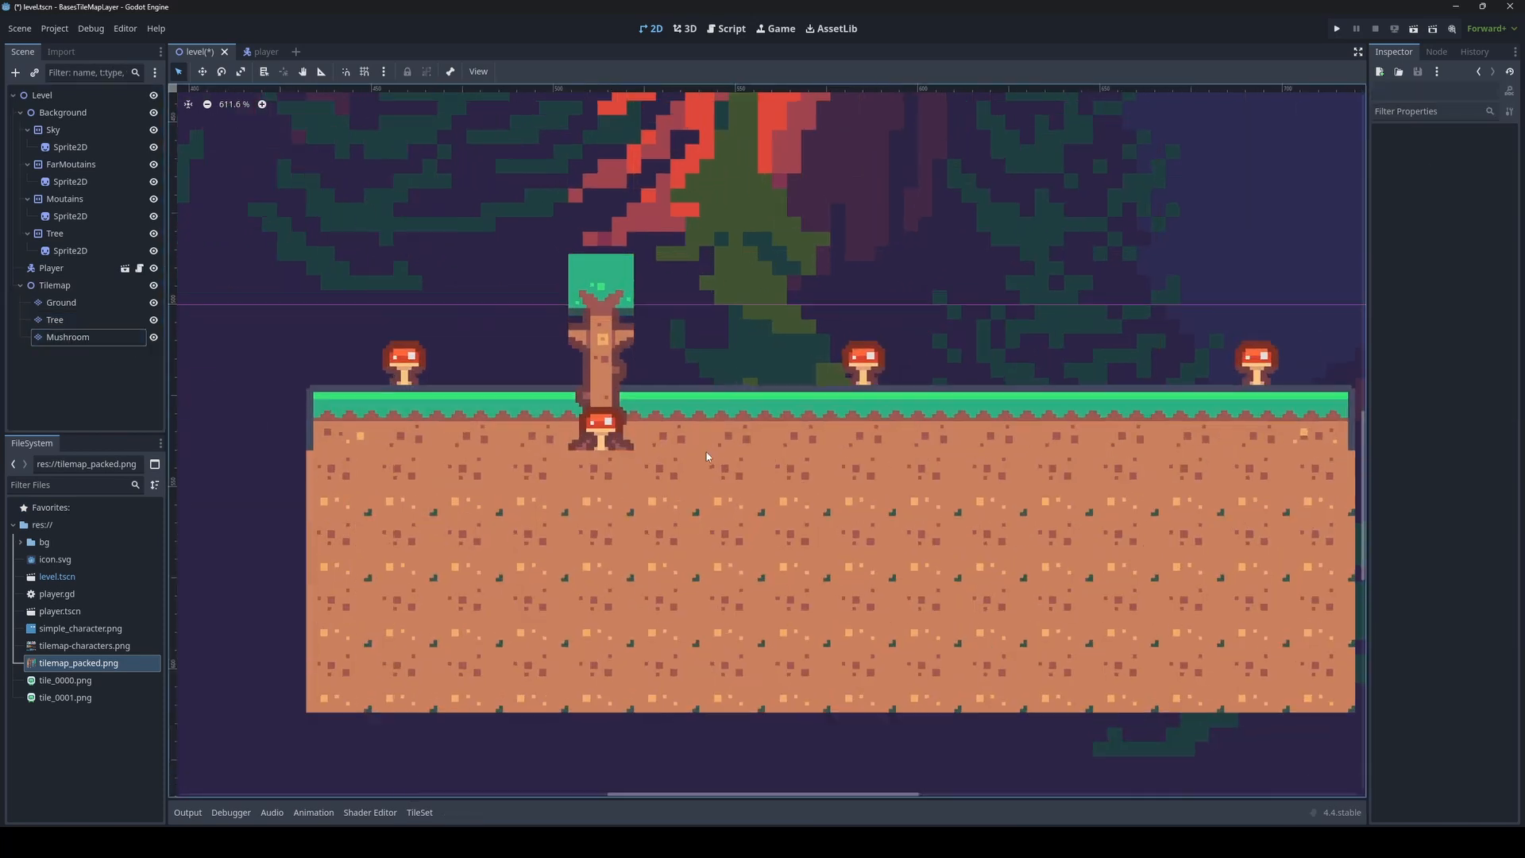
Try ordering the Mushroom layer above Tree under Tilemap, and undo the reordering
{"action": "left_click_drag", "start_coordinate": [95, 337], "coordinate": [76, 318]}
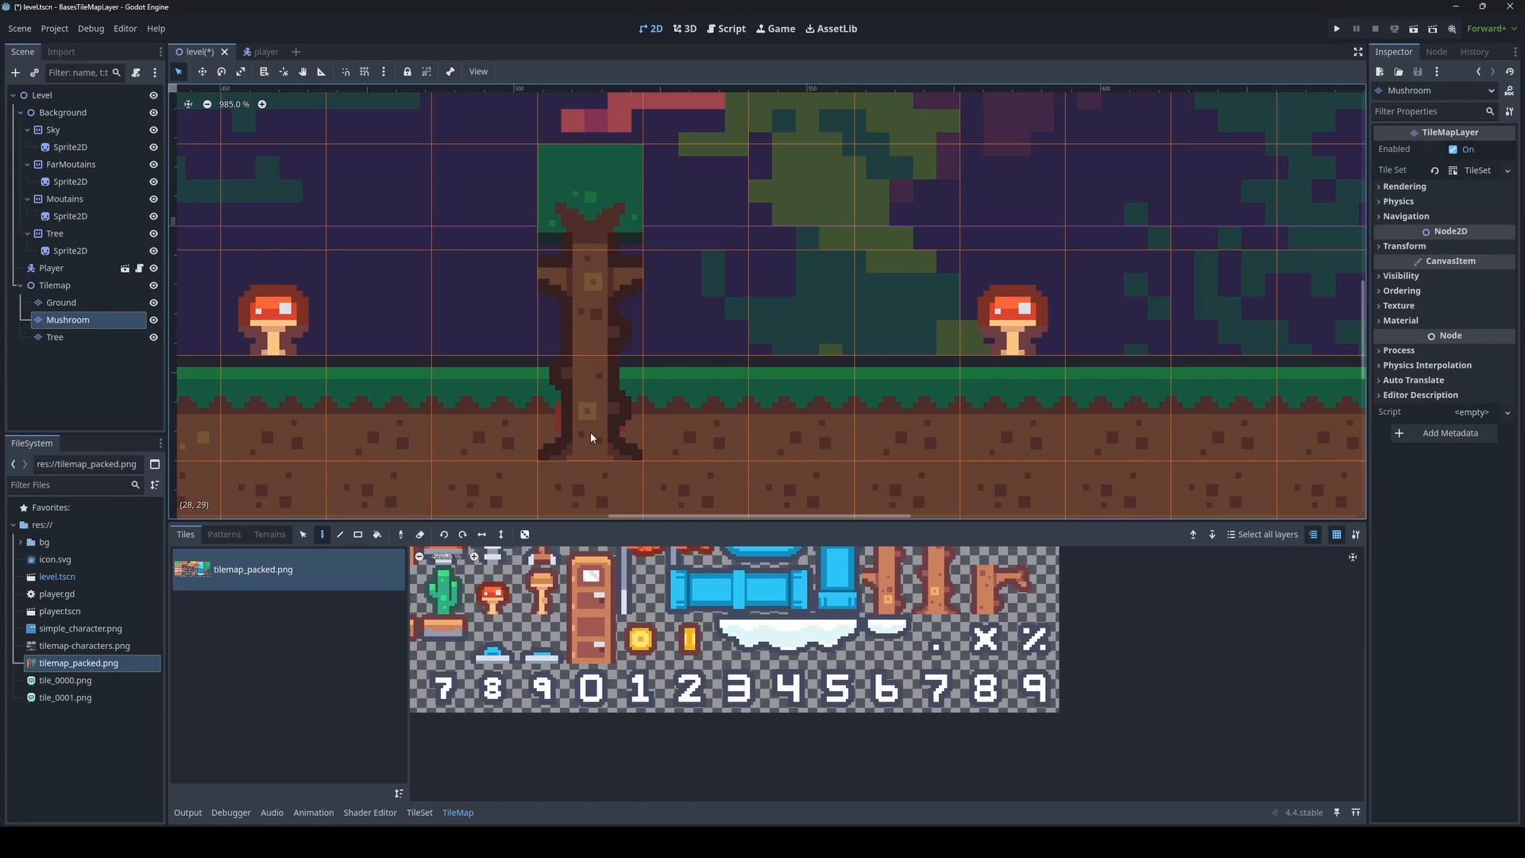
{"action": "left_click", "coordinate": [349, 358]}
{"action": "key", "text": "ctrl+z"}
{"action": "scroll", "coordinate": [792, 444], "scroll_direction": "down", "scroll_amount": 12}
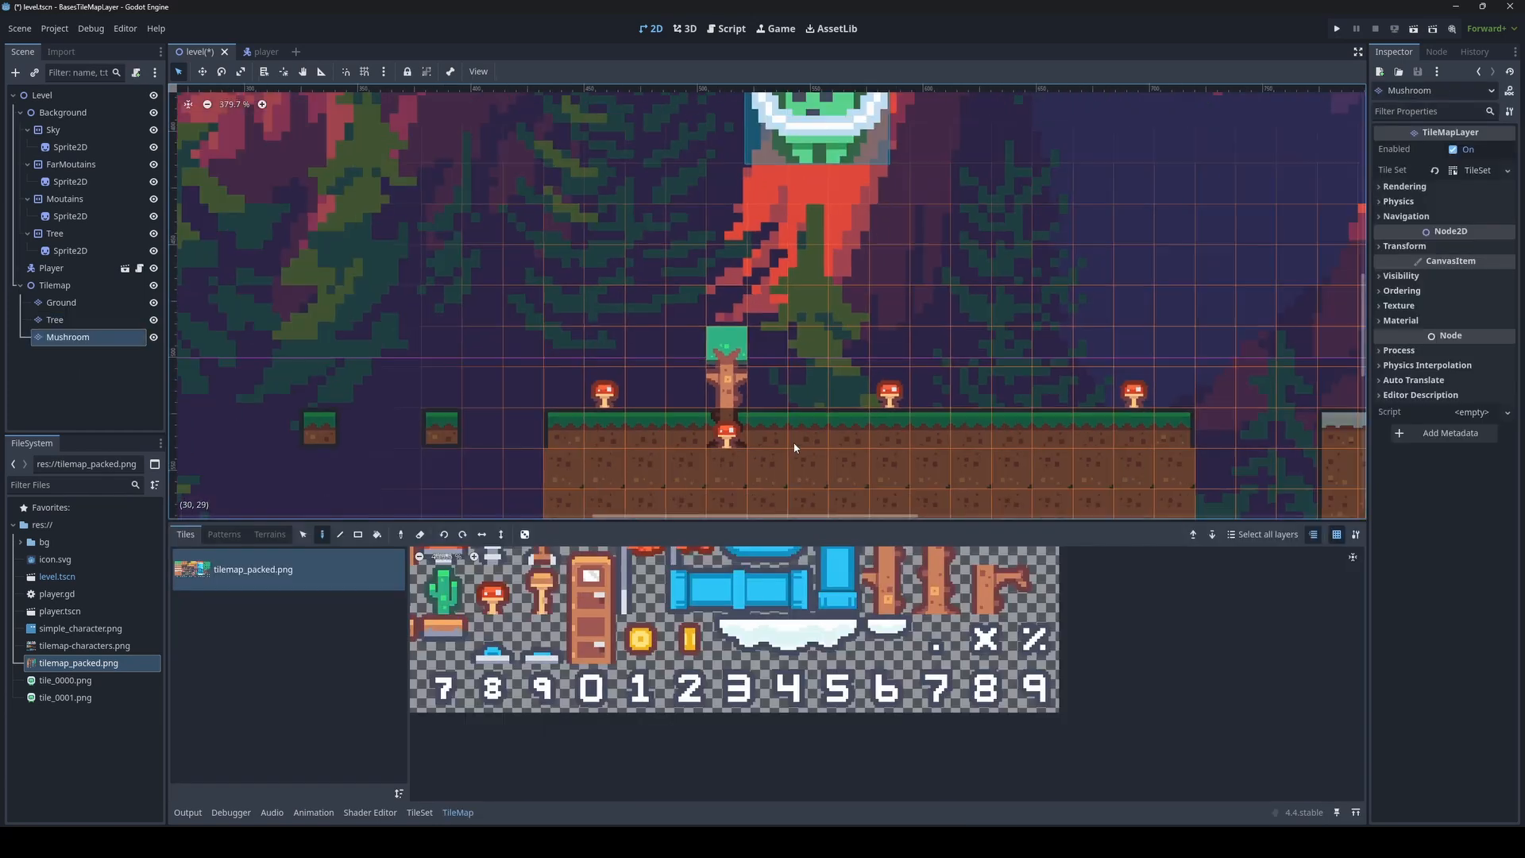
{"action": "scroll", "coordinate": [779, 385], "scroll_direction": "up", "scroll_amount": 5}
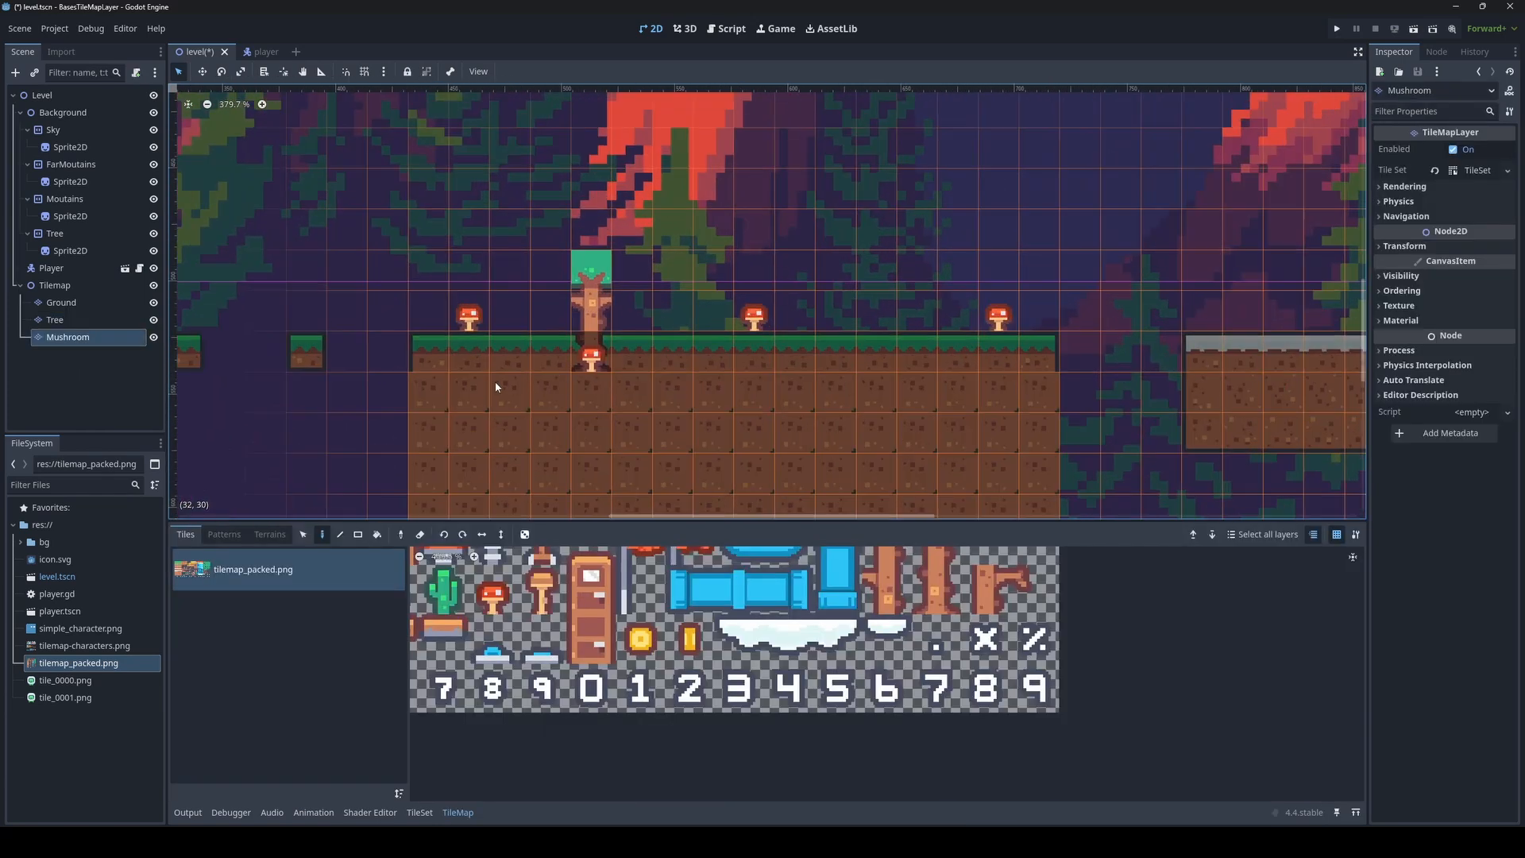
Deselect the Mushroom layer and examine the size of the platform, tree and mushroom tiles against the player
{"action": "left_click", "coordinate": [69, 389]}
{"action": "scroll", "coordinate": [656, 356], "scroll_direction": "up", "scroll_amount": 5}
{"action": "scroll", "coordinate": [818, 370], "scroll_direction": "down", "scroll_amount": 2}
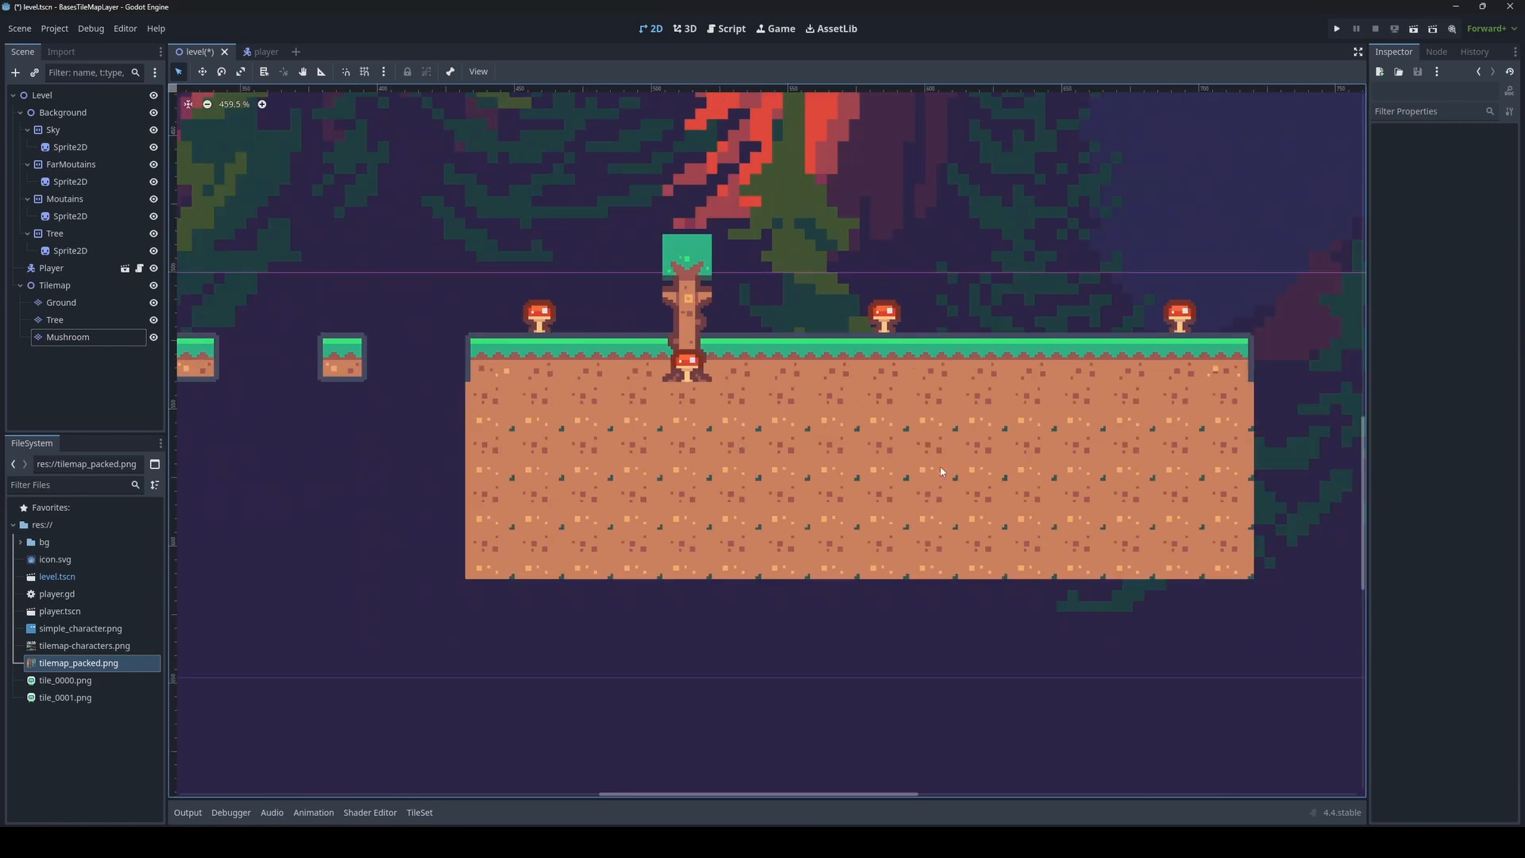
{"action": "middle_click_drag", "start_coordinate": [926, 460], "coordinate": [816, 509]}
{"action": "scroll", "coordinate": [797, 480], "scroll_direction": "down", "scroll_amount": 5}
{"action": "scroll", "coordinate": [753, 486], "scroll_direction": "up", "scroll_amount": 2}
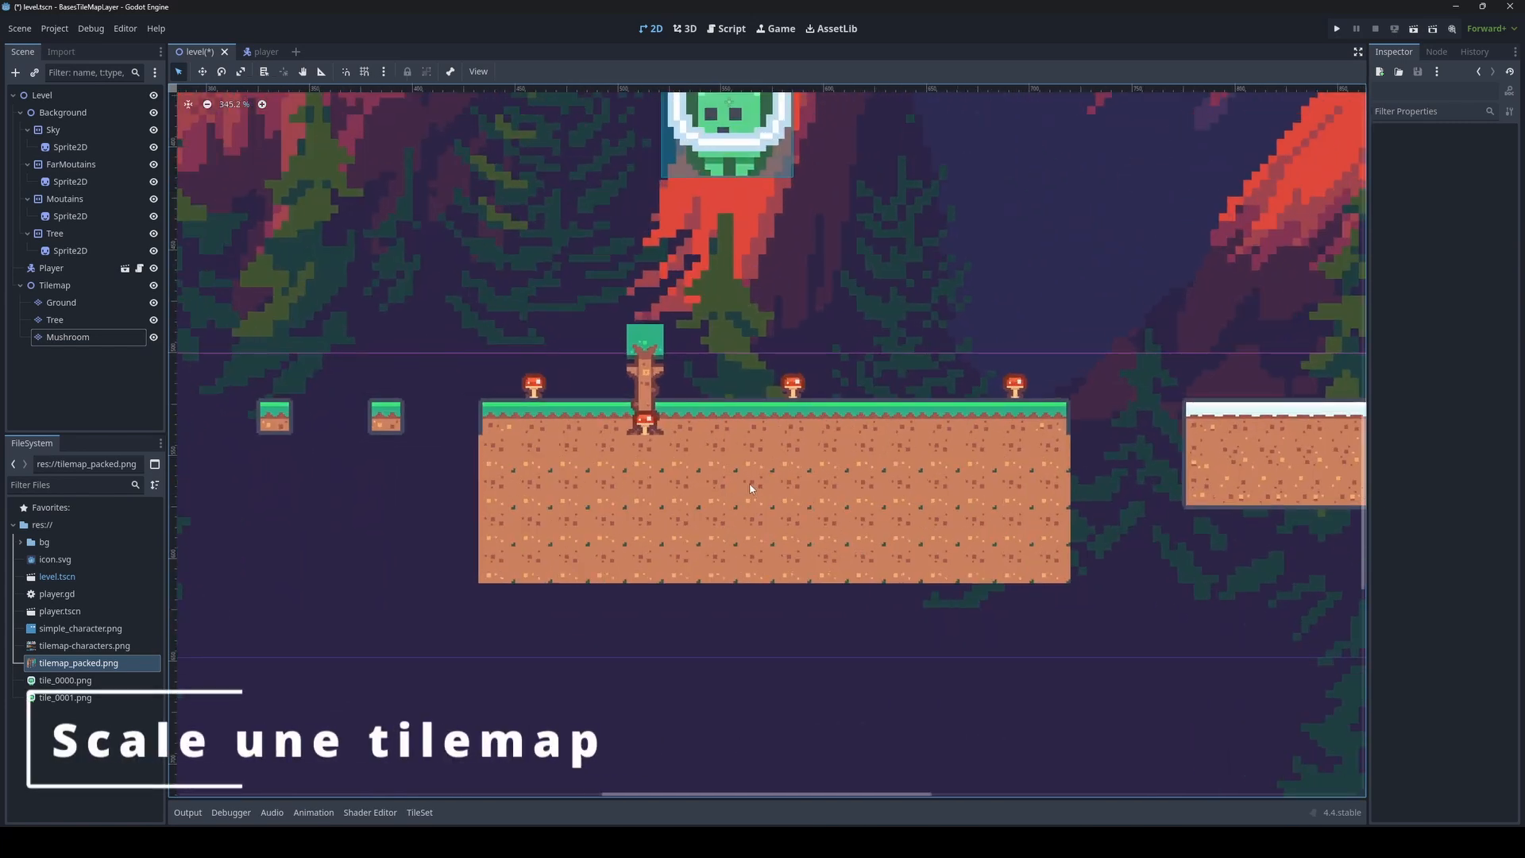
{"action": "scroll", "coordinate": [753, 488], "scroll_direction": "down", "scroll_amount": 1}
{"action": "scroll", "coordinate": [749, 486], "scroll_direction": "up", "scroll_amount": 6}
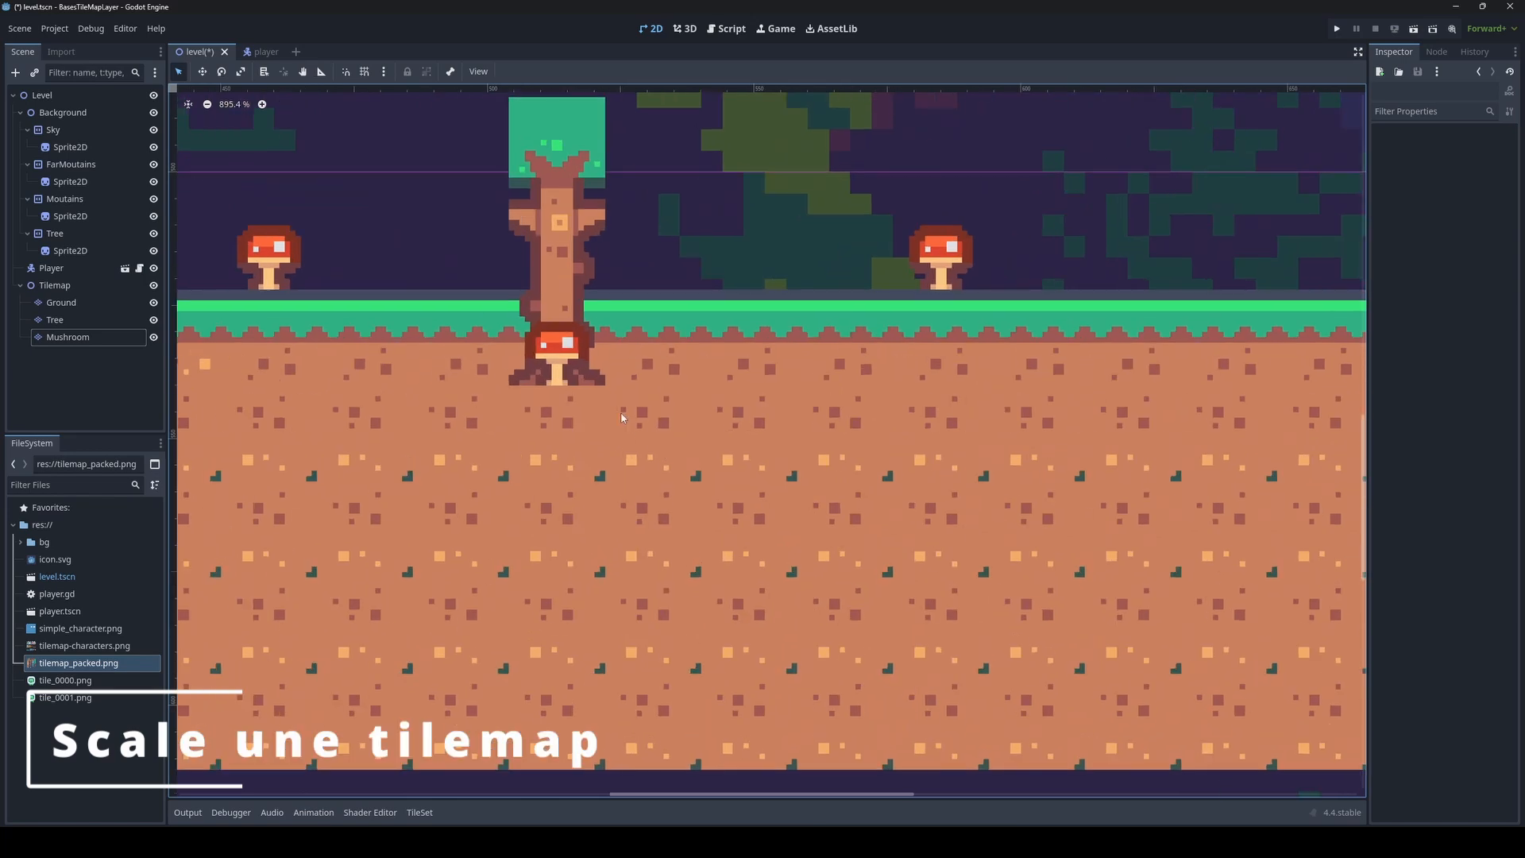
{"action": "scroll", "coordinate": [693, 378], "scroll_direction": "down", "scroll_amount": 4}
{"action": "scroll", "coordinate": [645, 312], "scroll_direction": "up", "scroll_amount": 4}
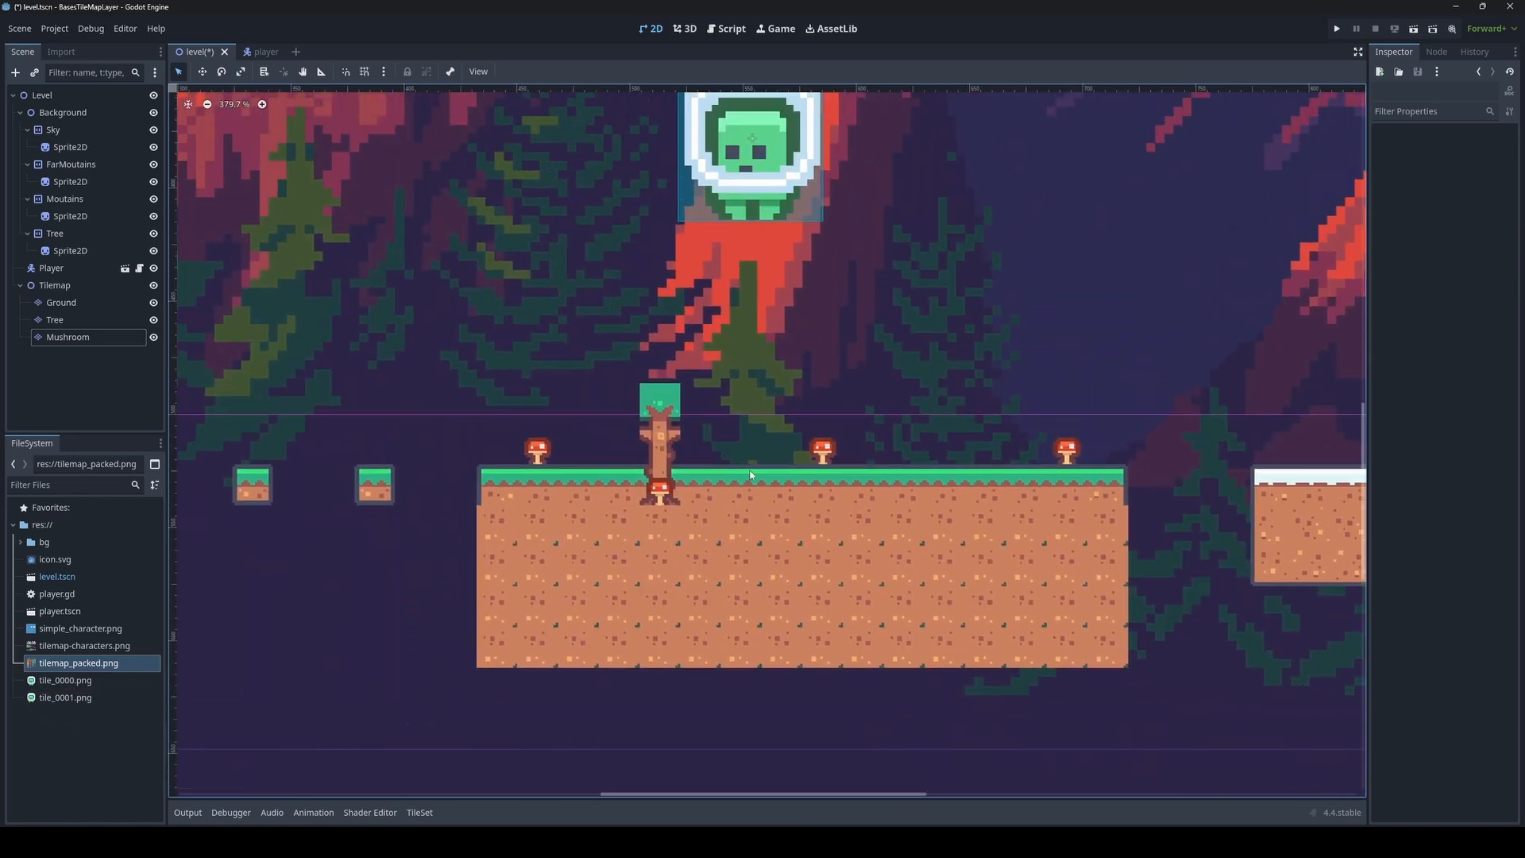
{"action": "scroll", "coordinate": [862, 290], "scroll_direction": "up", "scroll_amount": 2}
{"action": "scroll", "coordinate": [636, 511], "scroll_direction": "up", "scroll_amount": 5}
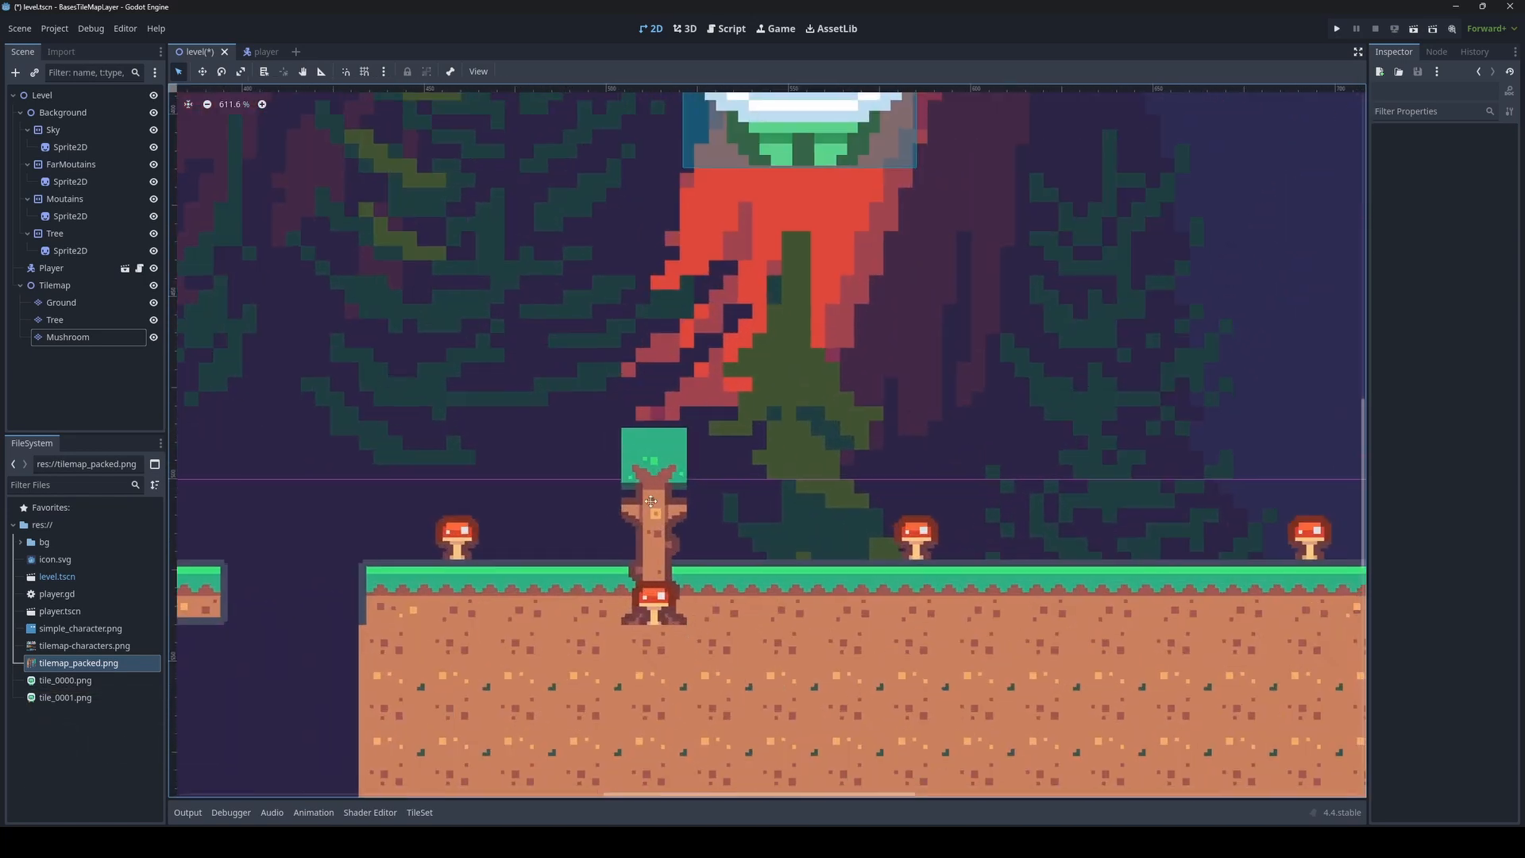
{"action": "scroll", "coordinate": [538, 449], "scroll_direction": "down", "scroll_amount": 4}
{"action": "scroll", "coordinate": [703, 316], "scroll_direction": "up", "scroll_amount": 5}
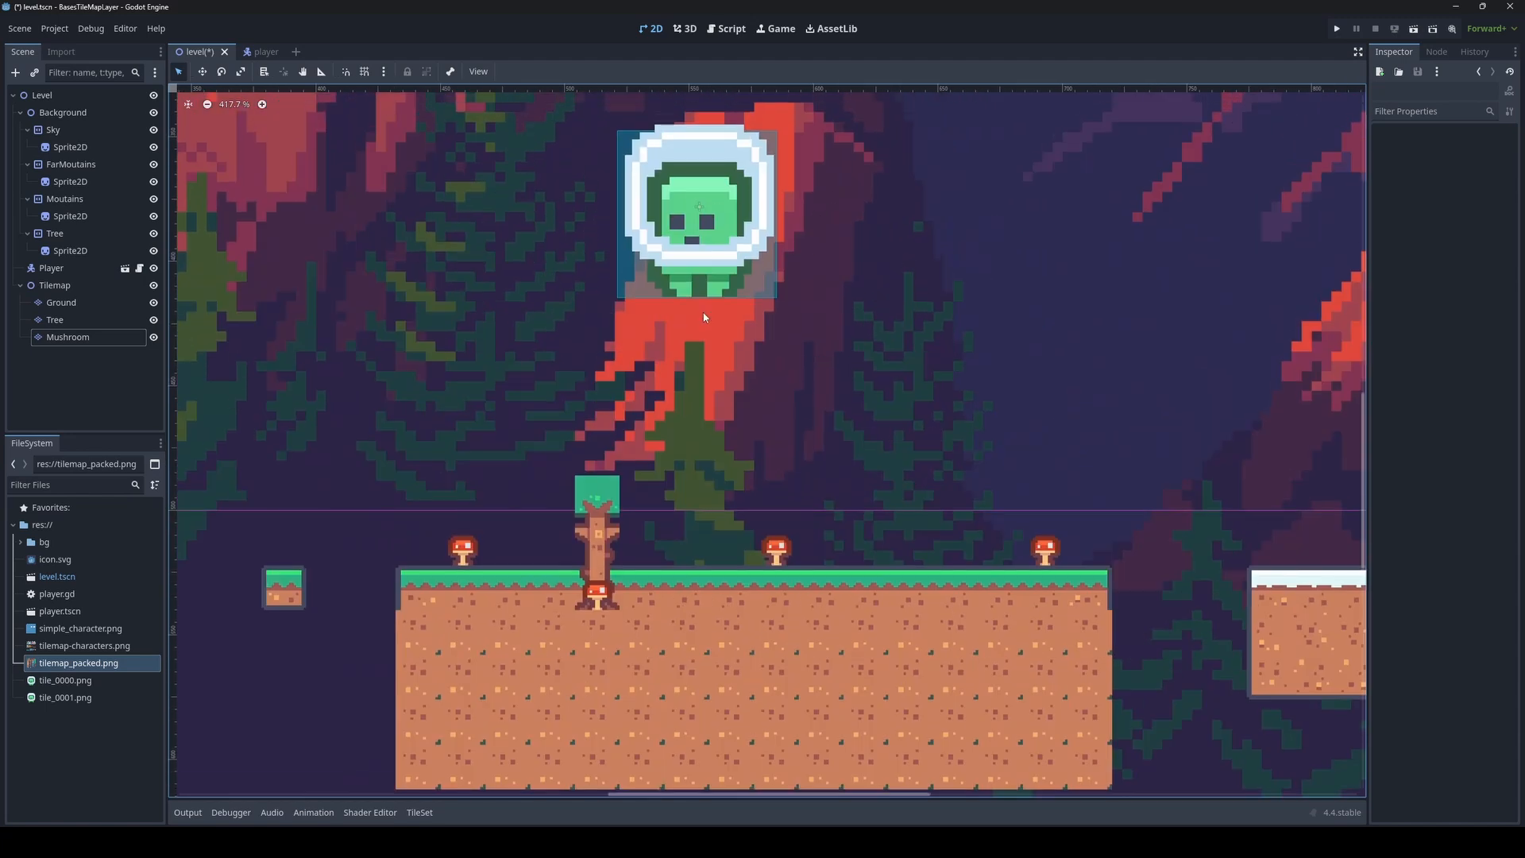
{"action": "scroll", "coordinate": [661, 422], "scroll_direction": "down", "scroll_amount": 3}
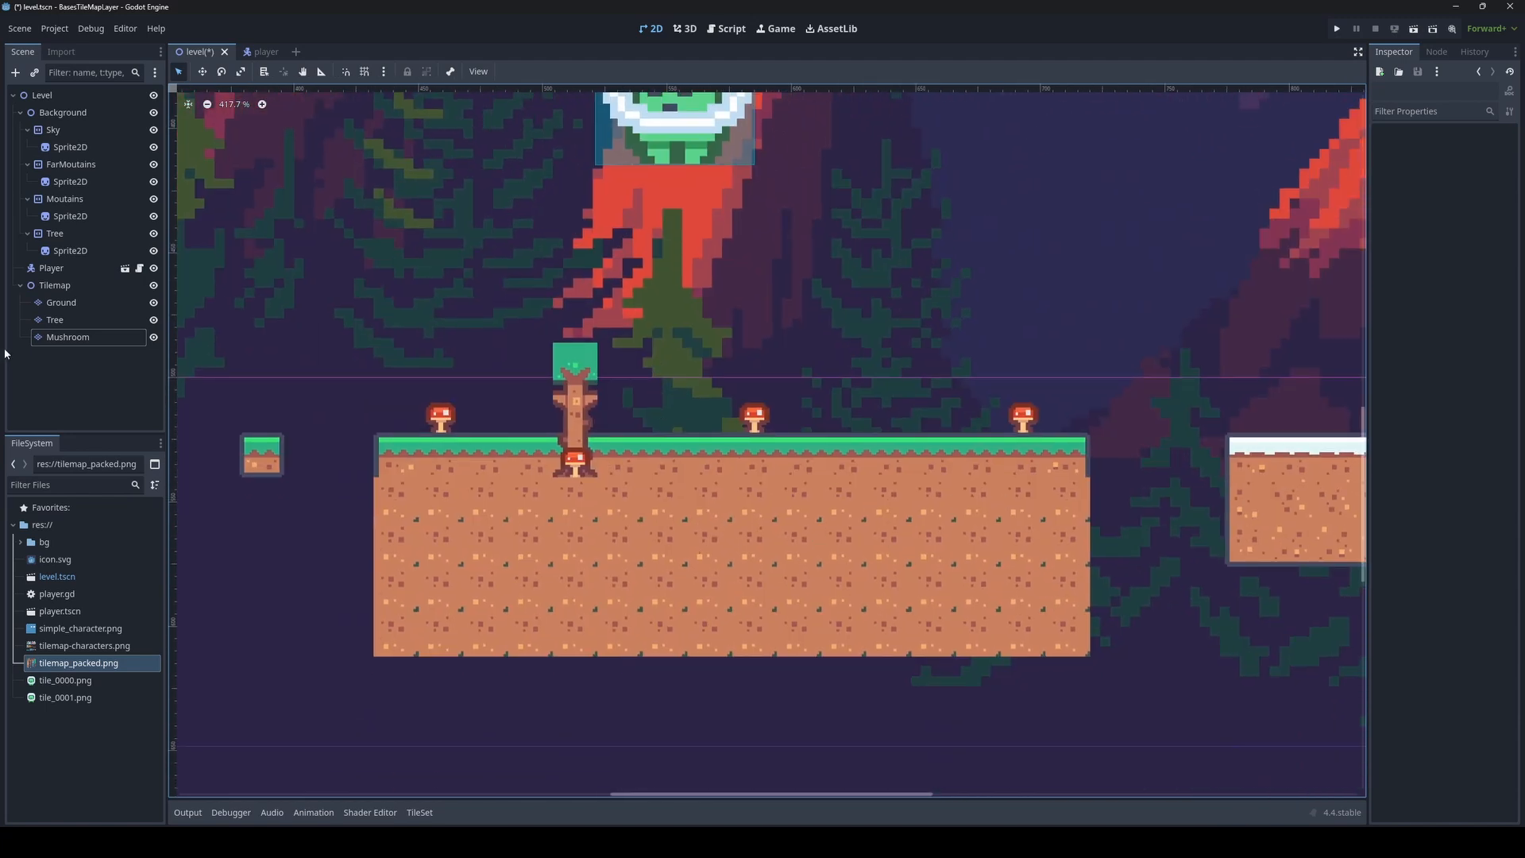
Set the scale of the Ground, Tree and Mushroom layers to 3 on both axes
{"action": "left_click", "coordinate": [62, 302]}
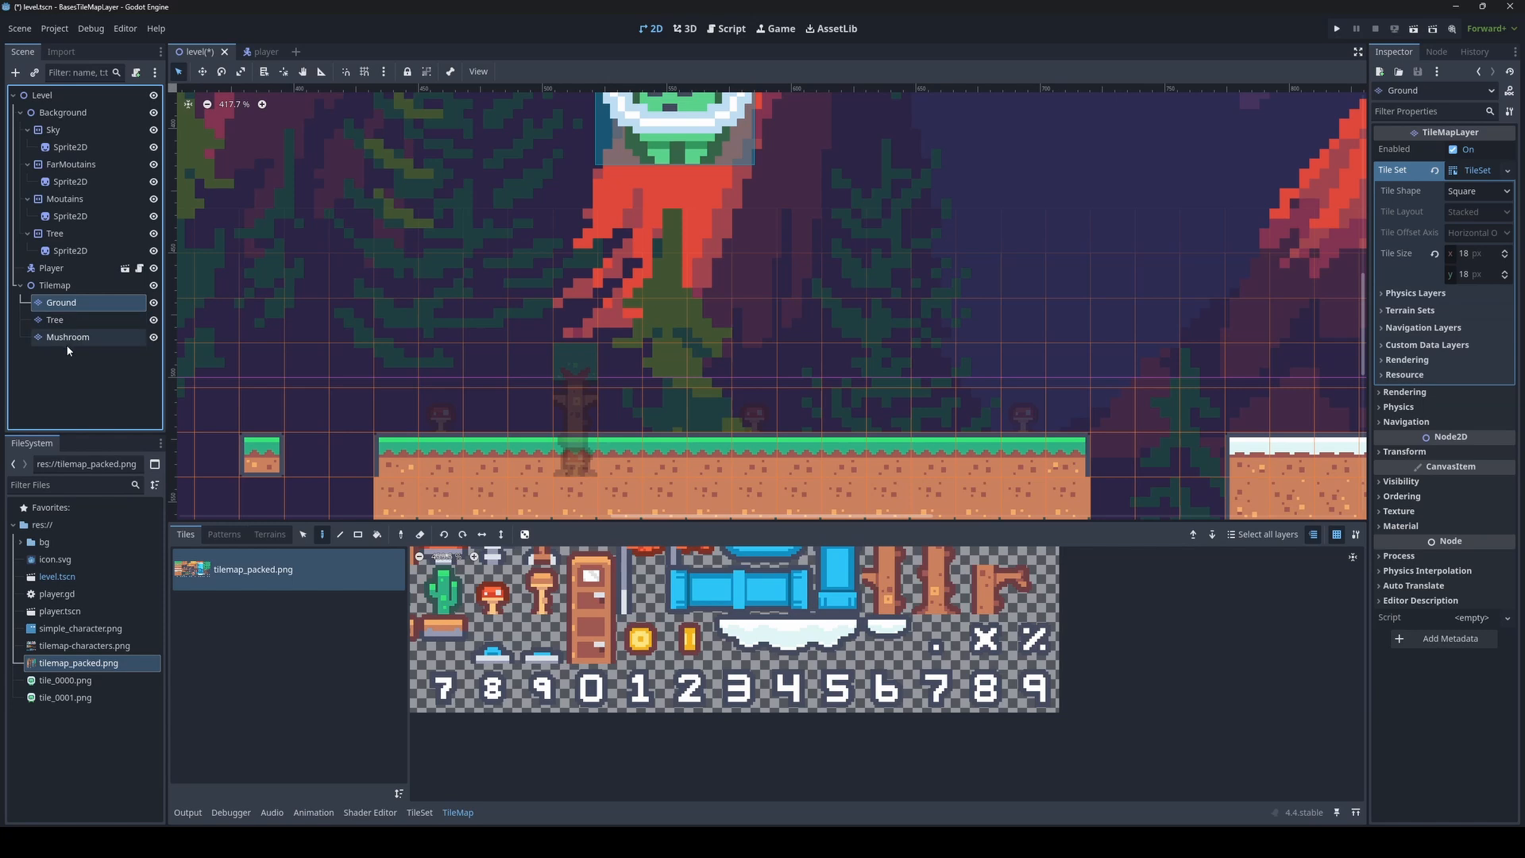
{"action": "left_click", "coordinate": [67, 345], "text": "shift"}
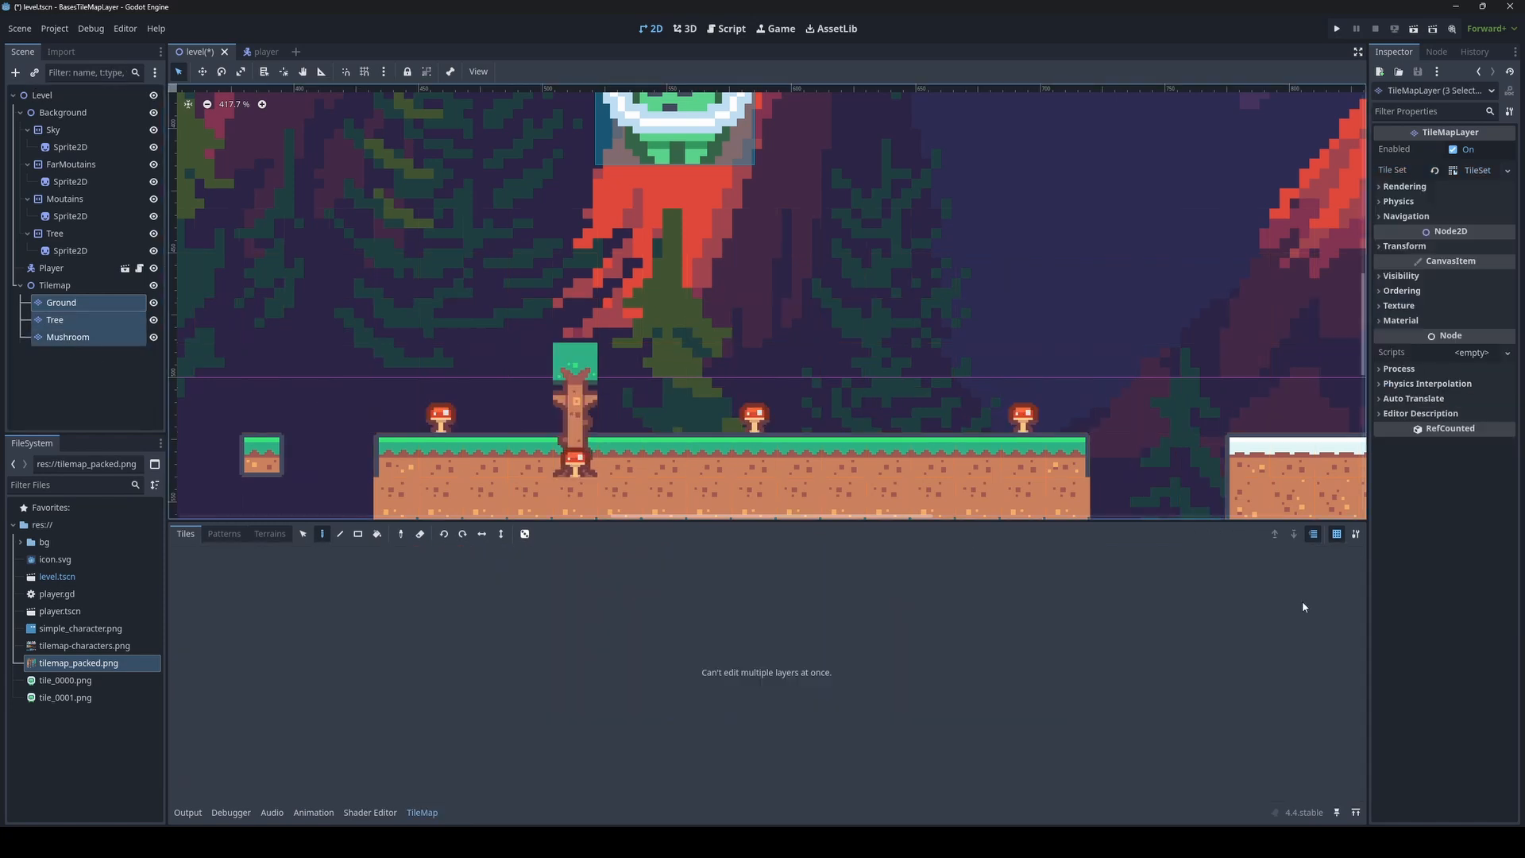
{"action": "left_click", "coordinate": [1405, 247]}
{"action": "left_click", "coordinate": [1473, 326]}
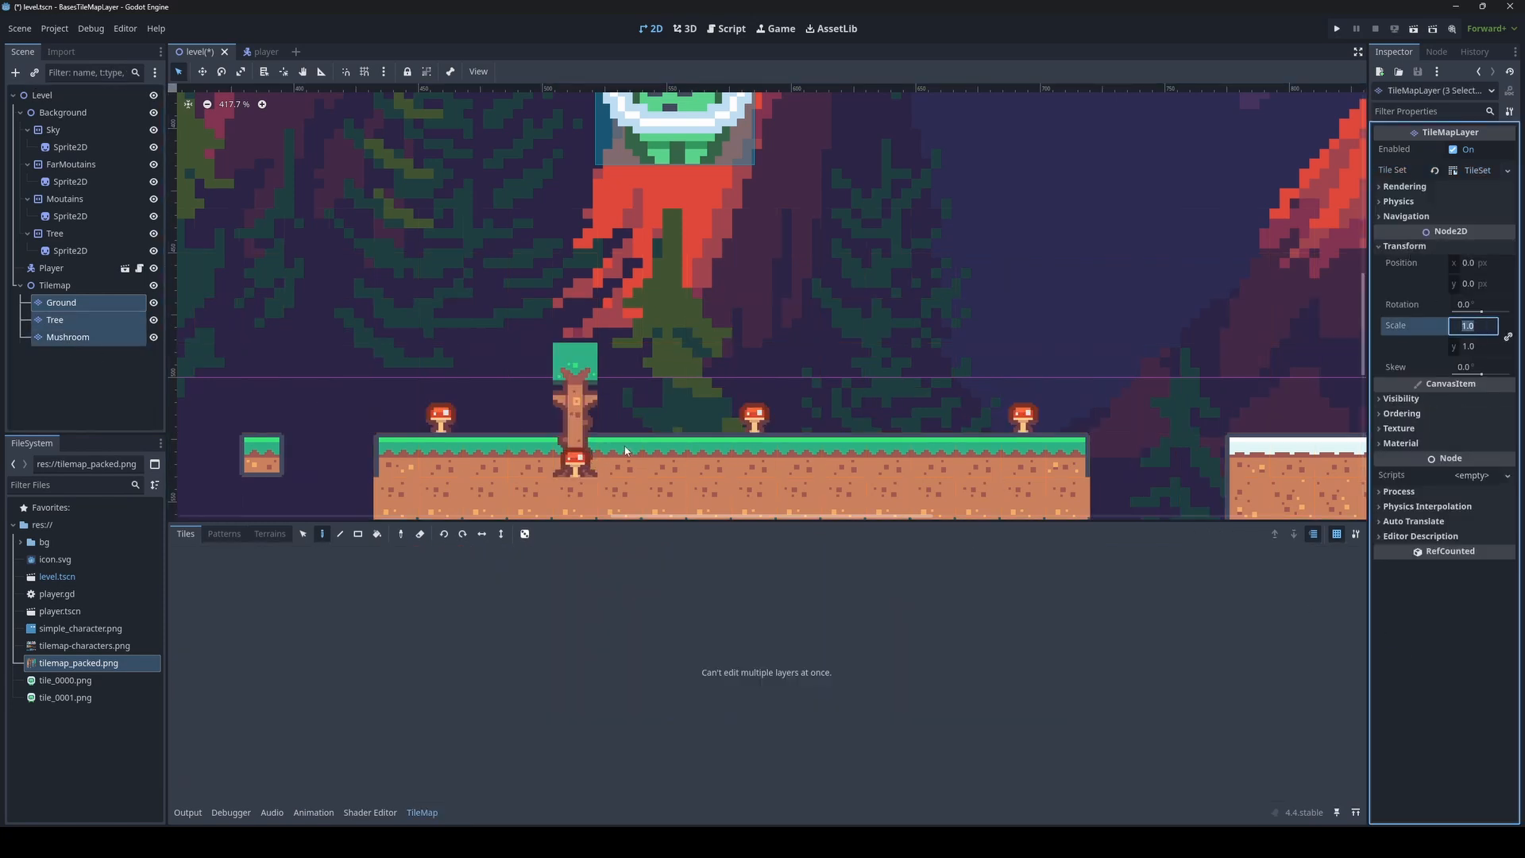
{"action": "type", "text": "3"}
{"action": "key", "text": "Return"}
Move the three scaled tile layers together to about x -1116, y -1110, placing the grass platform beneath the player
{"action": "scroll", "coordinate": [694, 354], "scroll_direction": "down", "scroll_amount": 20}
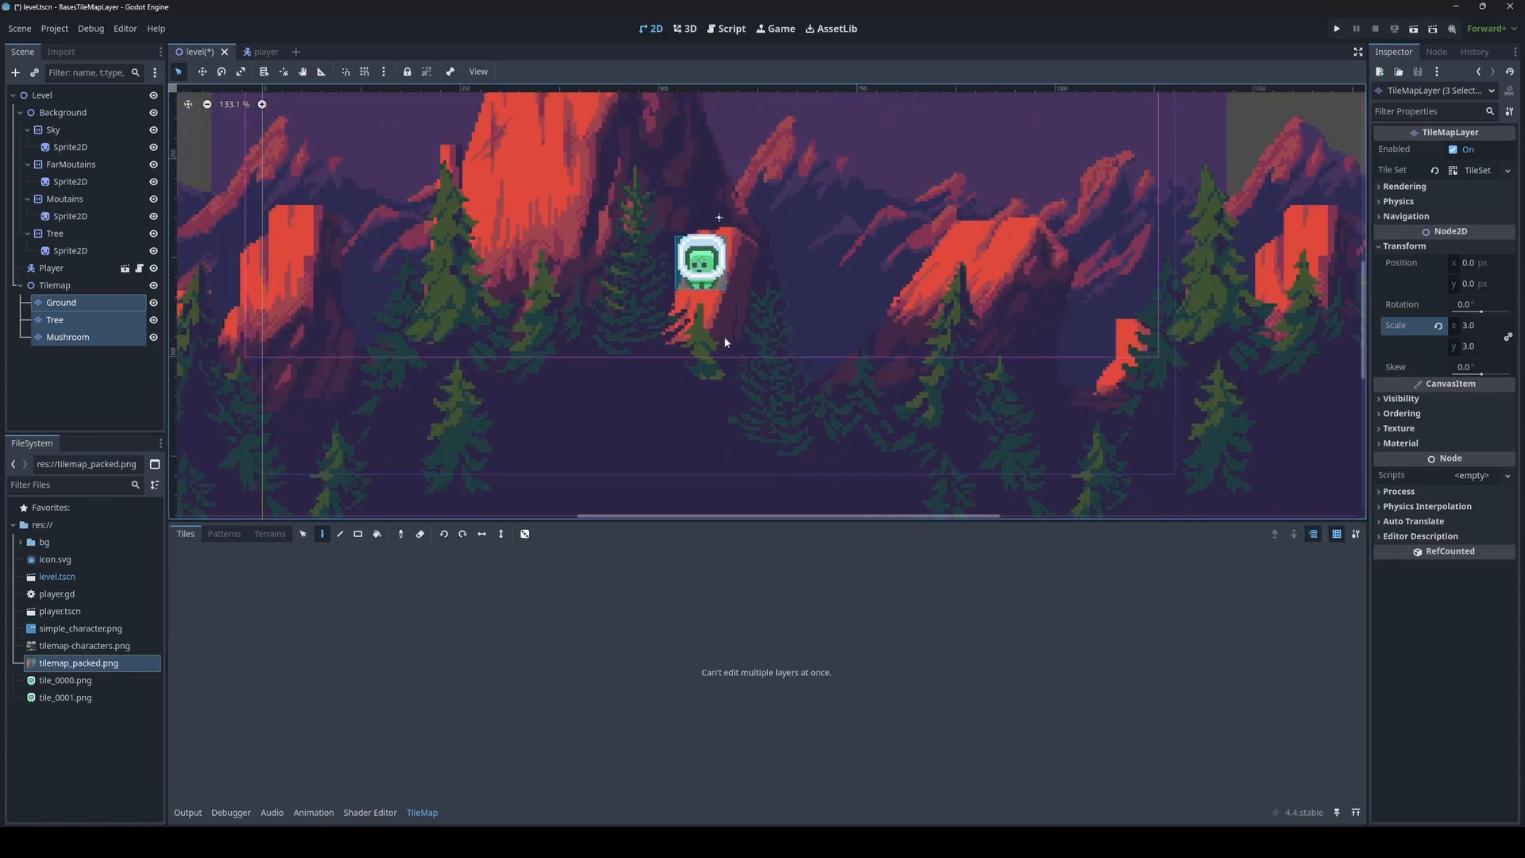
{"action": "scroll", "coordinate": [763, 431], "scroll_direction": "up", "scroll_amount": 6}
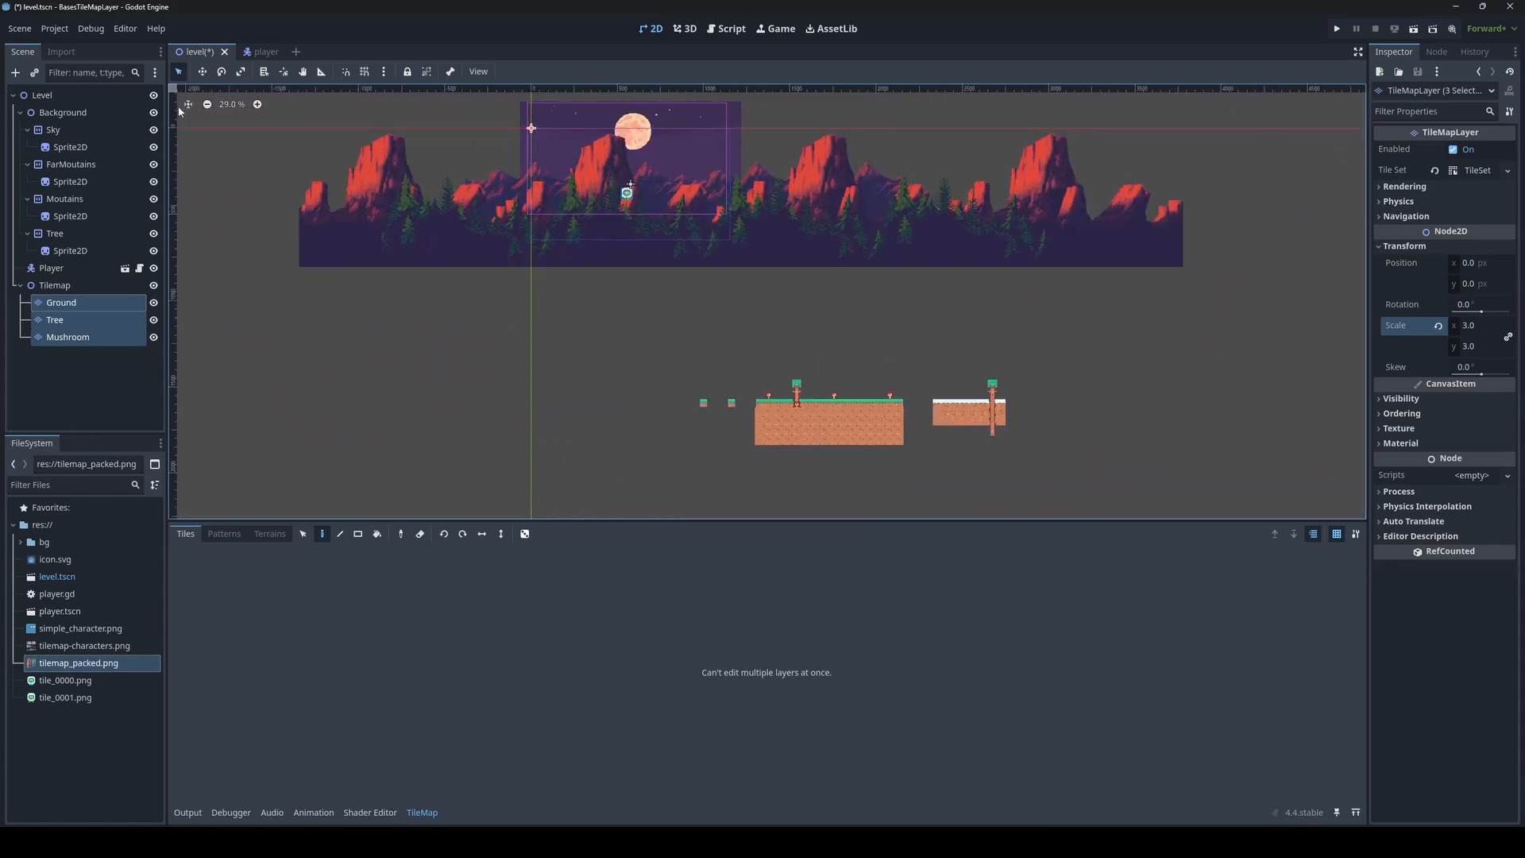
{"action": "left_click", "coordinate": [204, 71]}
{"action": "left_click_drag", "start_coordinate": [845, 395], "coordinate": [633, 225]}
{"action": "scroll", "coordinate": [638, 209], "scroll_direction": "up", "scroll_amount": 19}
{"action": "middle_click_drag", "start_coordinate": [652, 224], "coordinate": [723, 215]}
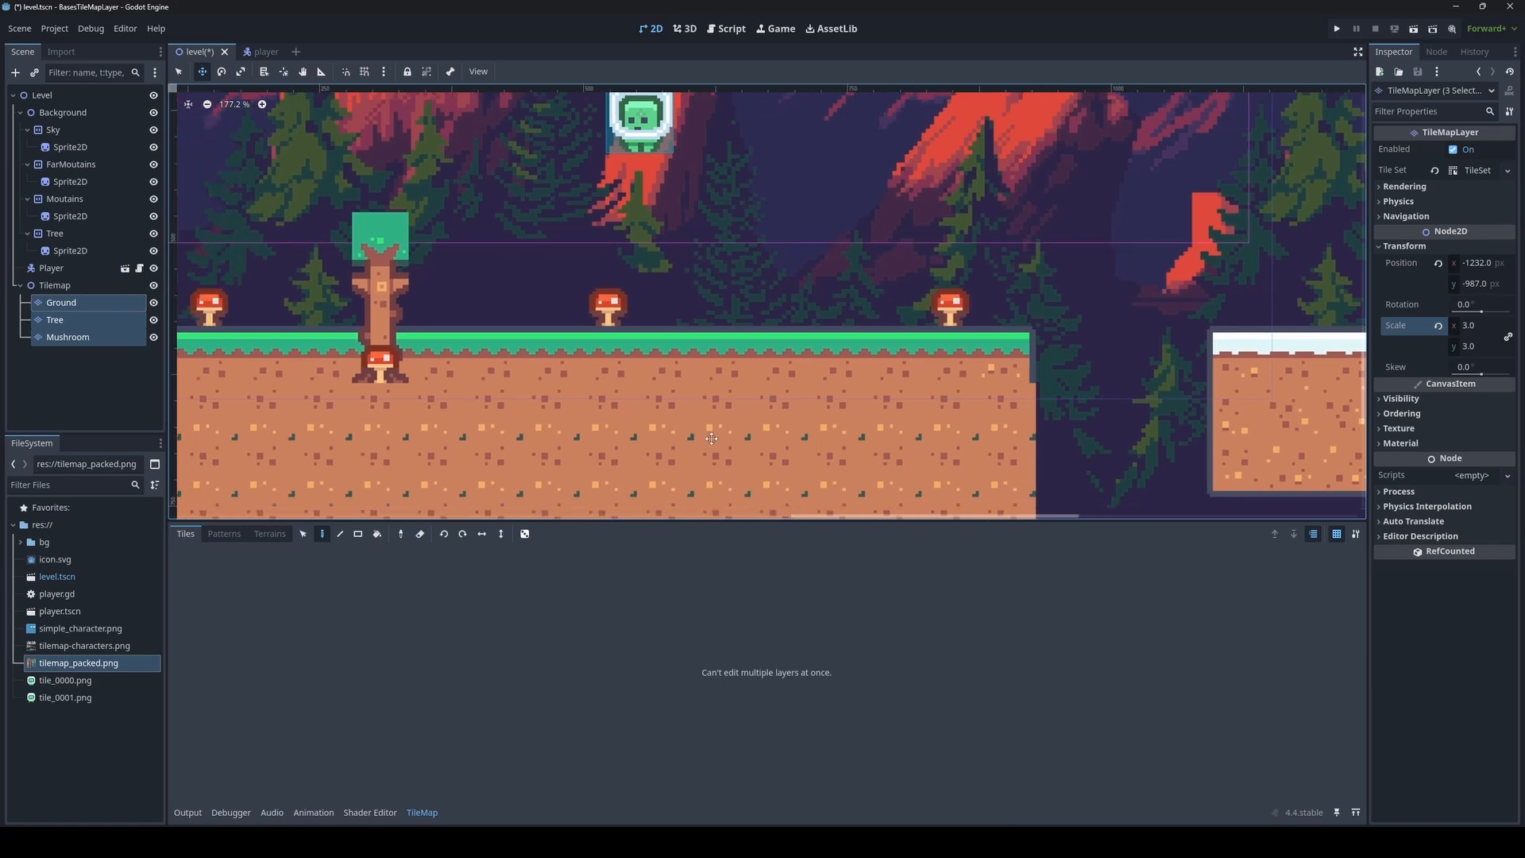
{"action": "left_click_drag", "start_coordinate": [722, 430], "coordinate": [835, 305]}
{"action": "scroll", "coordinate": [782, 341], "scroll_direction": "down", "scroll_amount": 4}
{"action": "middle_click_drag", "start_coordinate": [770, 350], "coordinate": [728, 393]}
{"action": "left_click_drag", "start_coordinate": [727, 393], "coordinate": [735, 389]}
{"action": "scroll", "coordinate": [734, 389], "scroll_direction": "down", "scroll_amount": 4}
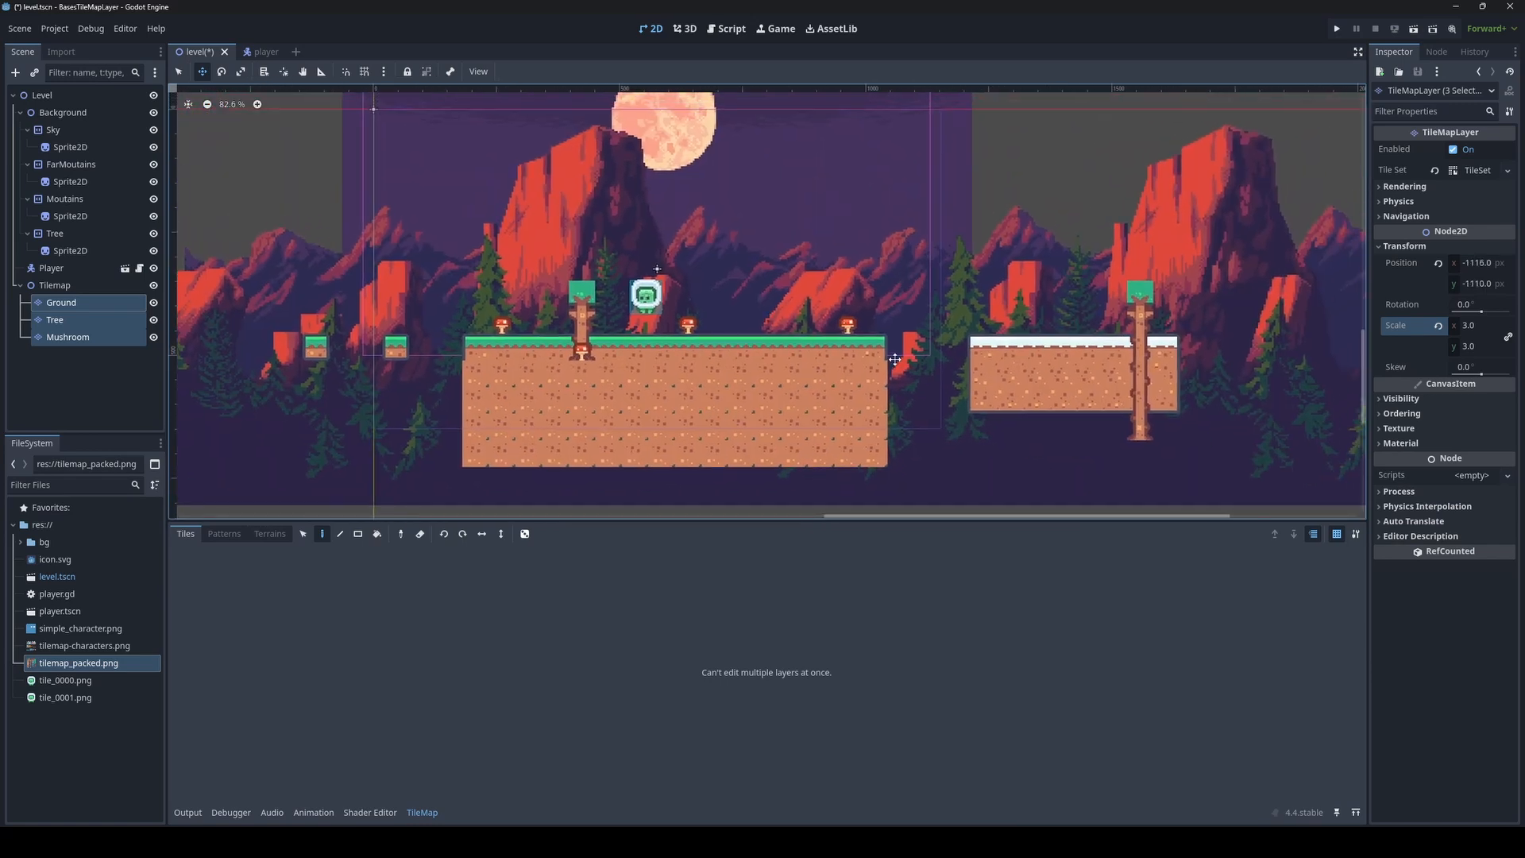
Test-run the level, and reorder the Player node below Tilemap as a direct child of Level
{"action": "key", "text": "F5"}
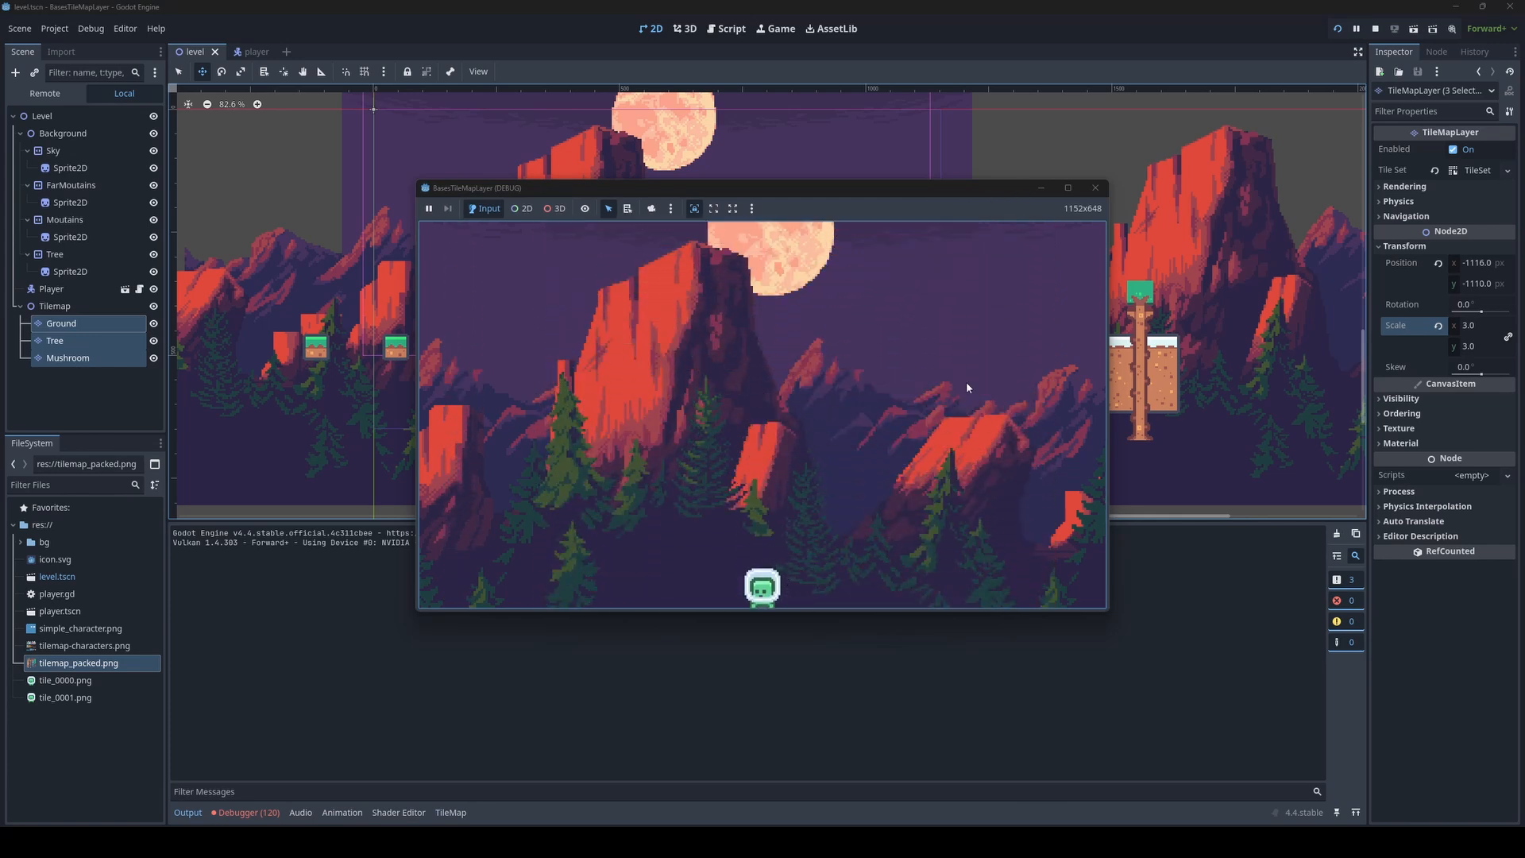
{"action": "left_click", "coordinate": [1103, 187]}
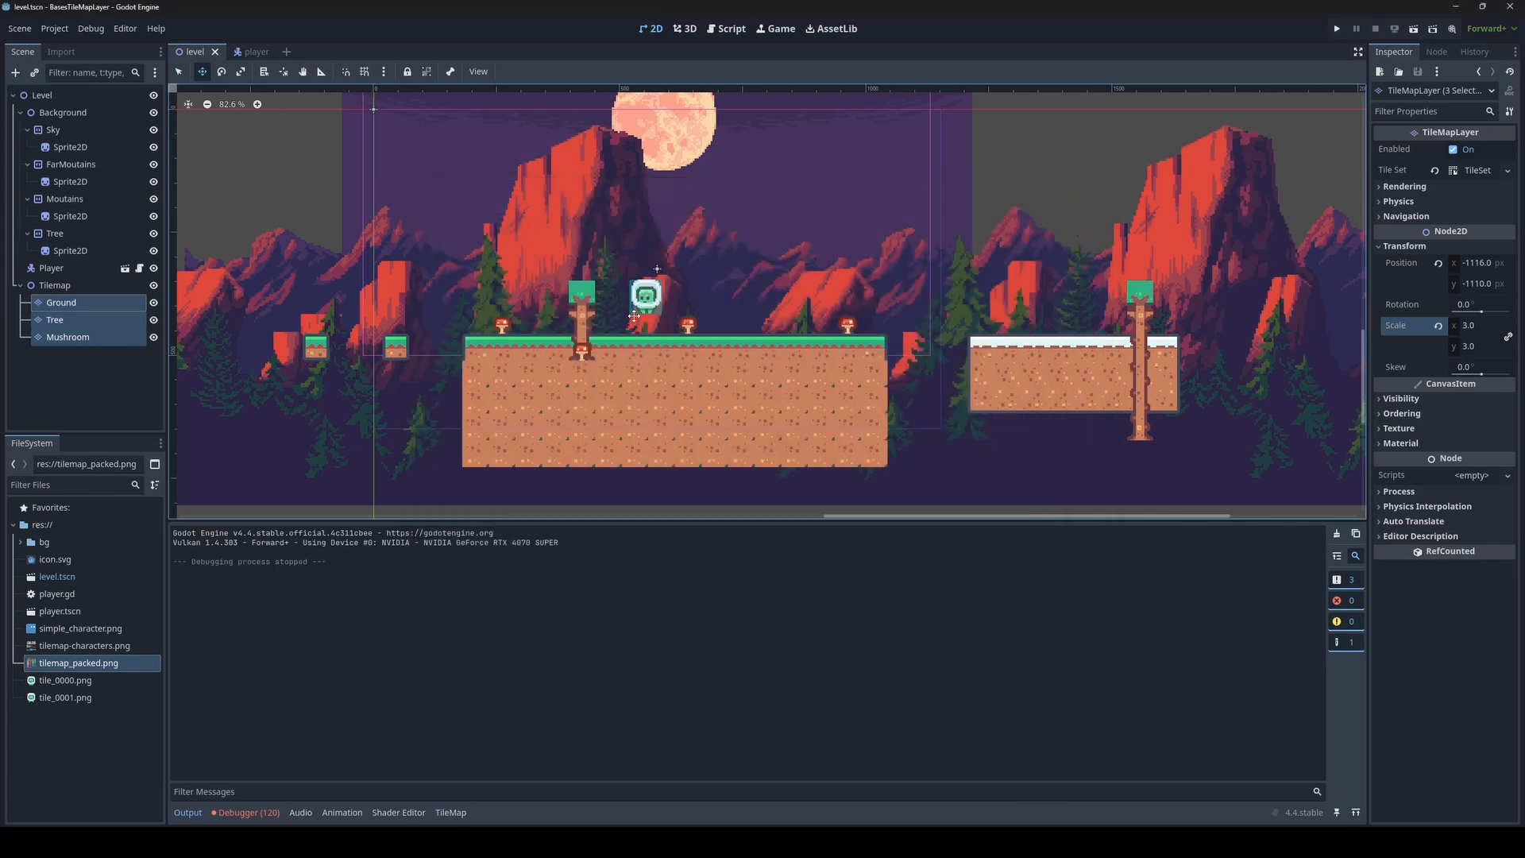
{"action": "left_click", "coordinate": [88, 359]}
{"action": "left_click", "coordinate": [41, 270]}
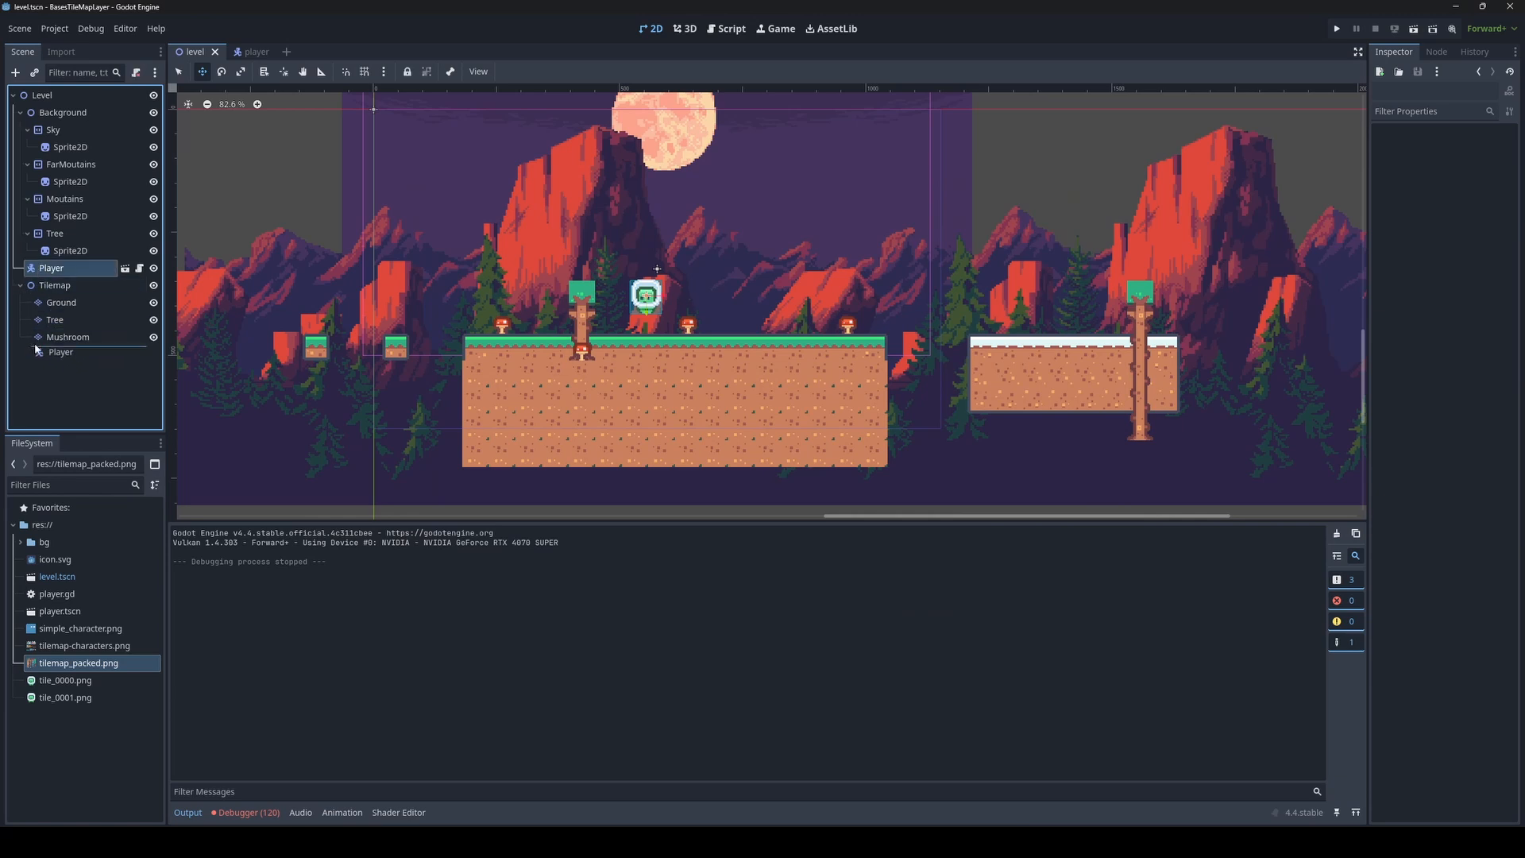
{"action": "left_click_drag", "start_coordinate": [35, 350], "coordinate": [32, 295]}
{"action": "left_click", "coordinate": [19, 269]}
{"action": "left_click", "coordinate": [21, 269]}
{"action": "left_click", "coordinate": [20, 285]}
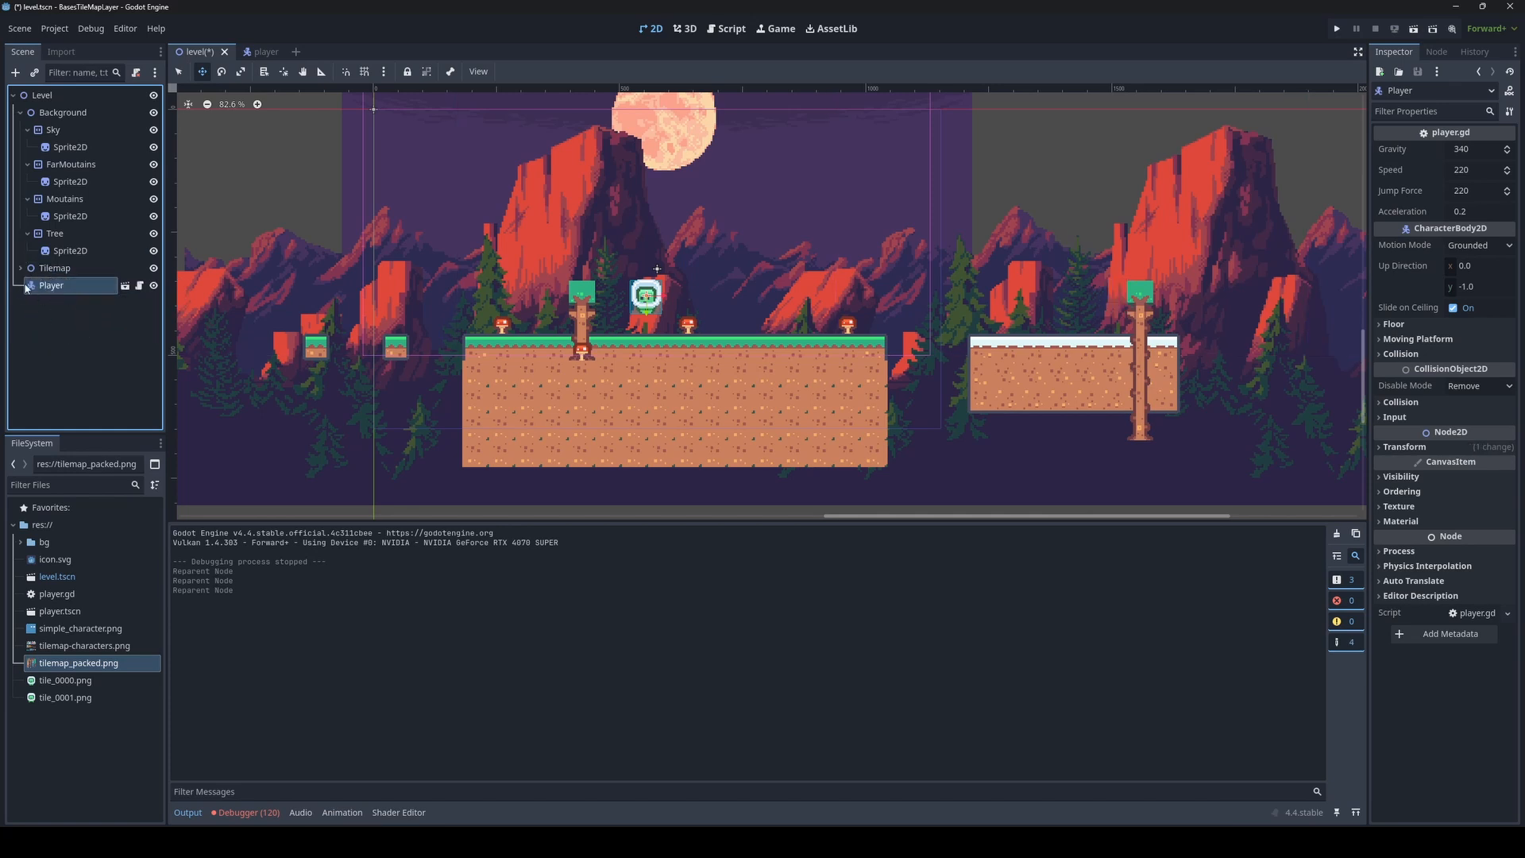
Run the level to examine how the platform, tree and mushroom tiles draw with the new node order
{"action": "key", "text": "F5"}
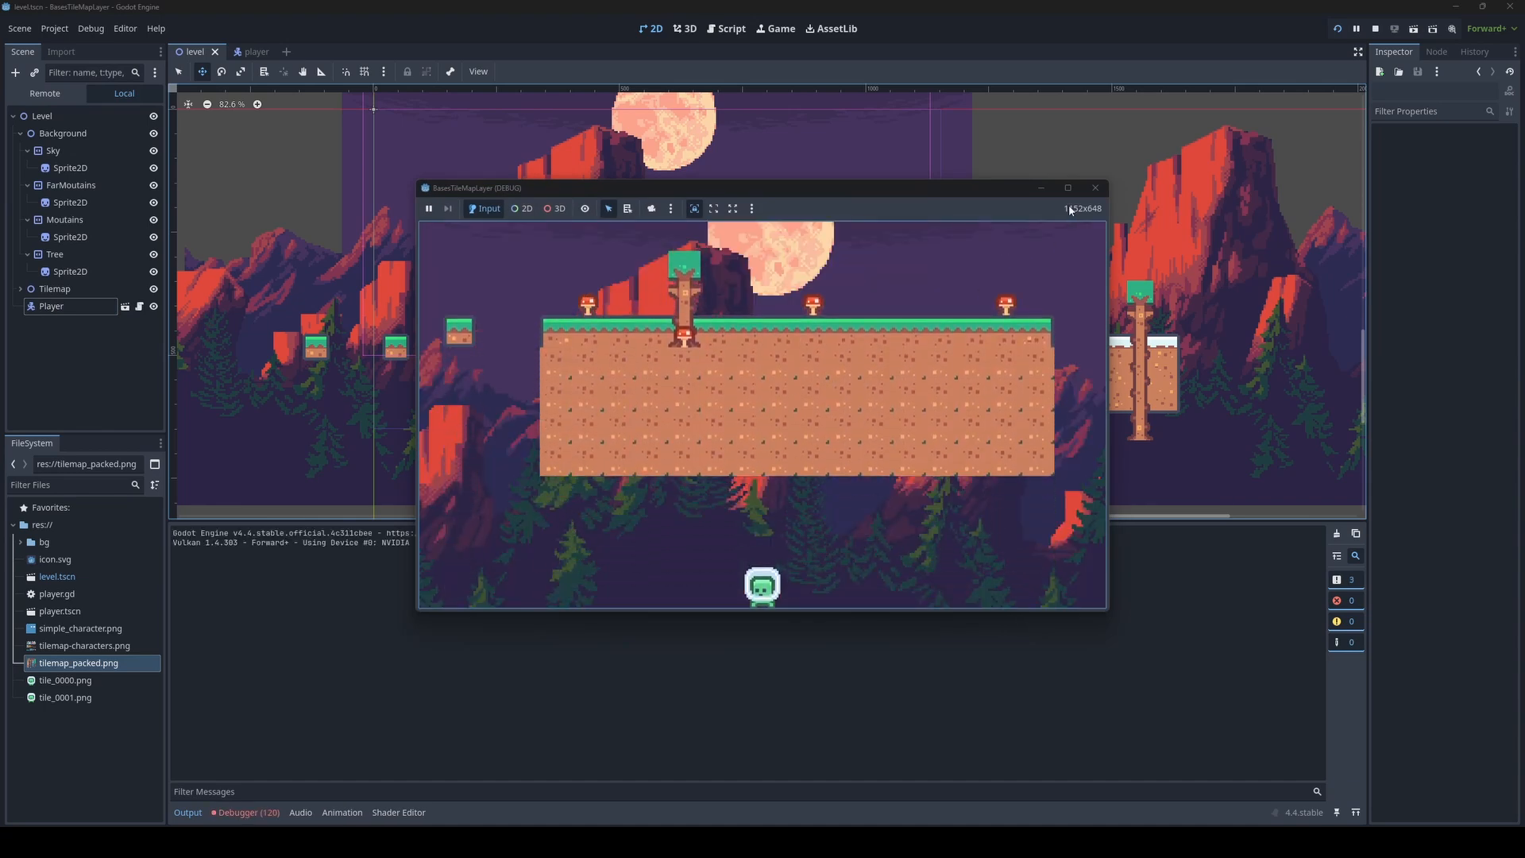
{"action": "left_click", "coordinate": [1094, 189]}
{"action": "scroll", "coordinate": [701, 411], "scroll_direction": "up", "scroll_amount": 2}
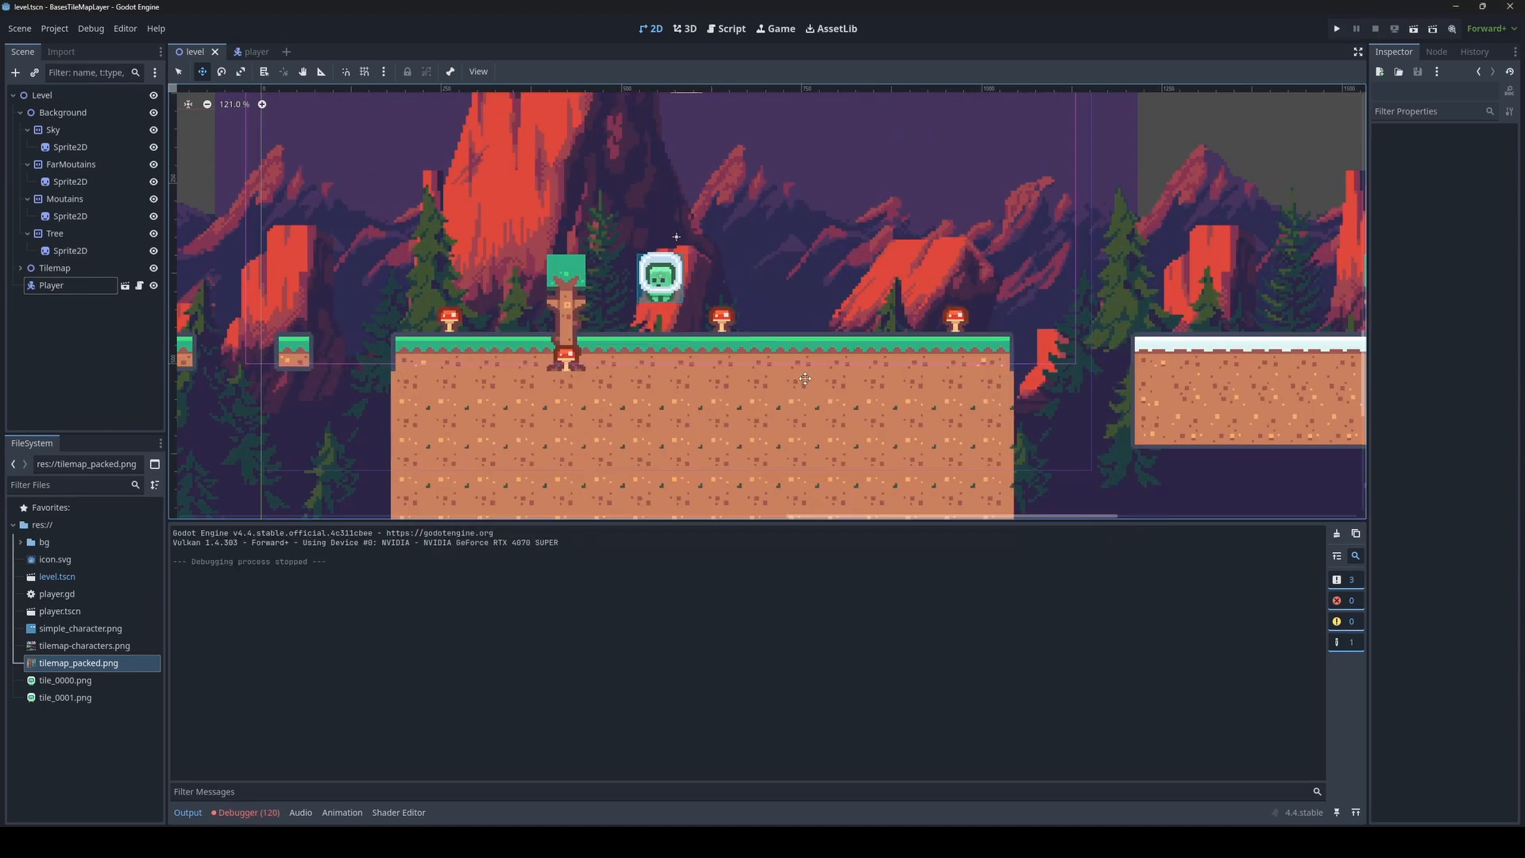
{"action": "scroll", "coordinate": [805, 379], "scroll_direction": "down", "scroll_amount": 1}
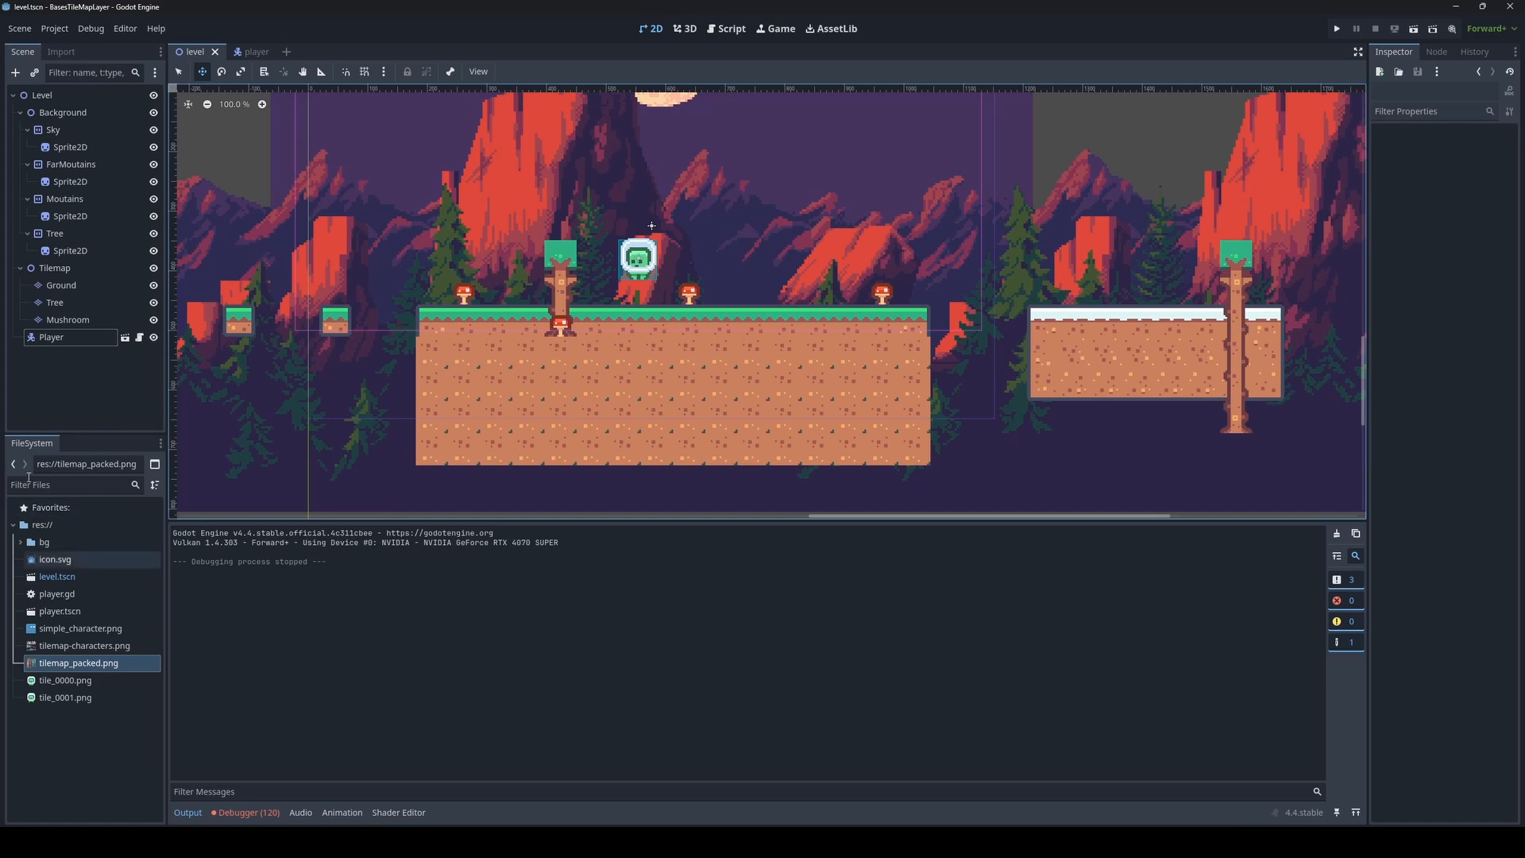
Add a physics layer to the Ground layer's tile set
{"action": "left_click", "coordinate": [60, 288]}
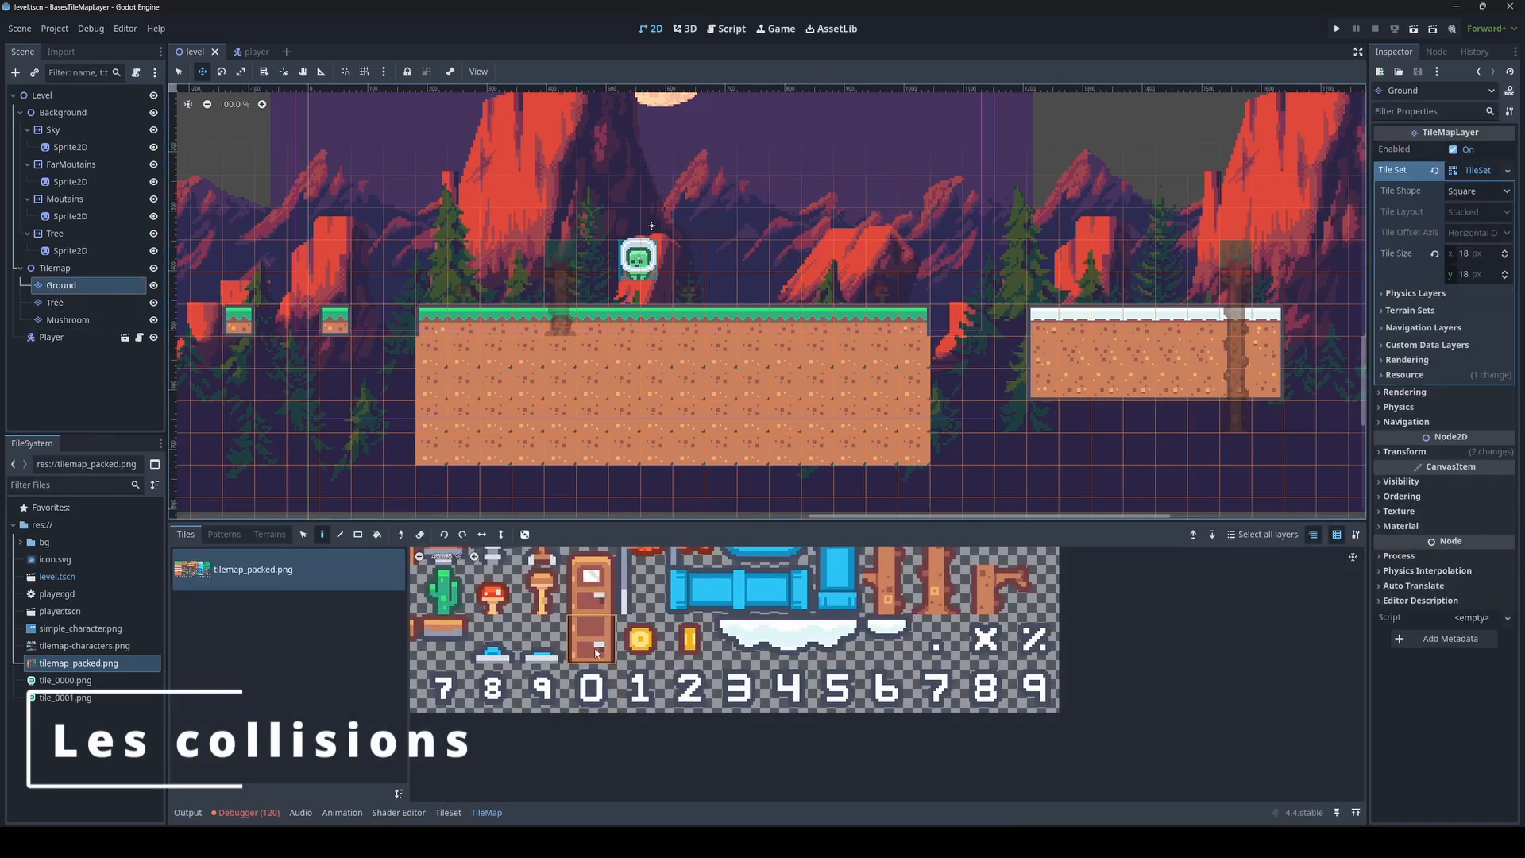
{"action": "scroll", "coordinate": [949, 614], "scroll_direction": "down", "scroll_amount": 2}
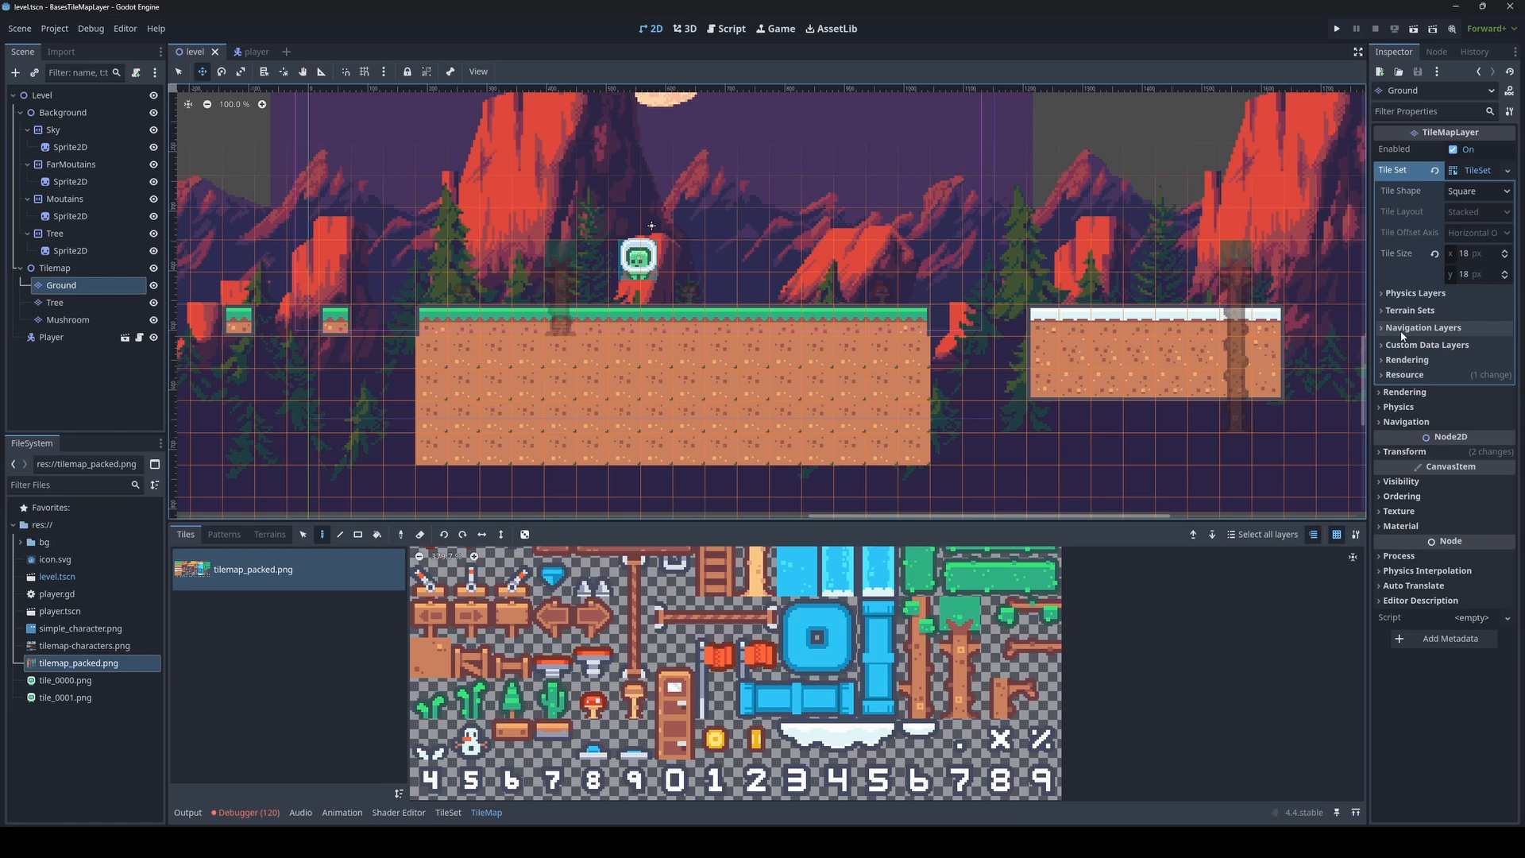
{"action": "left_click", "coordinate": [1415, 293]}
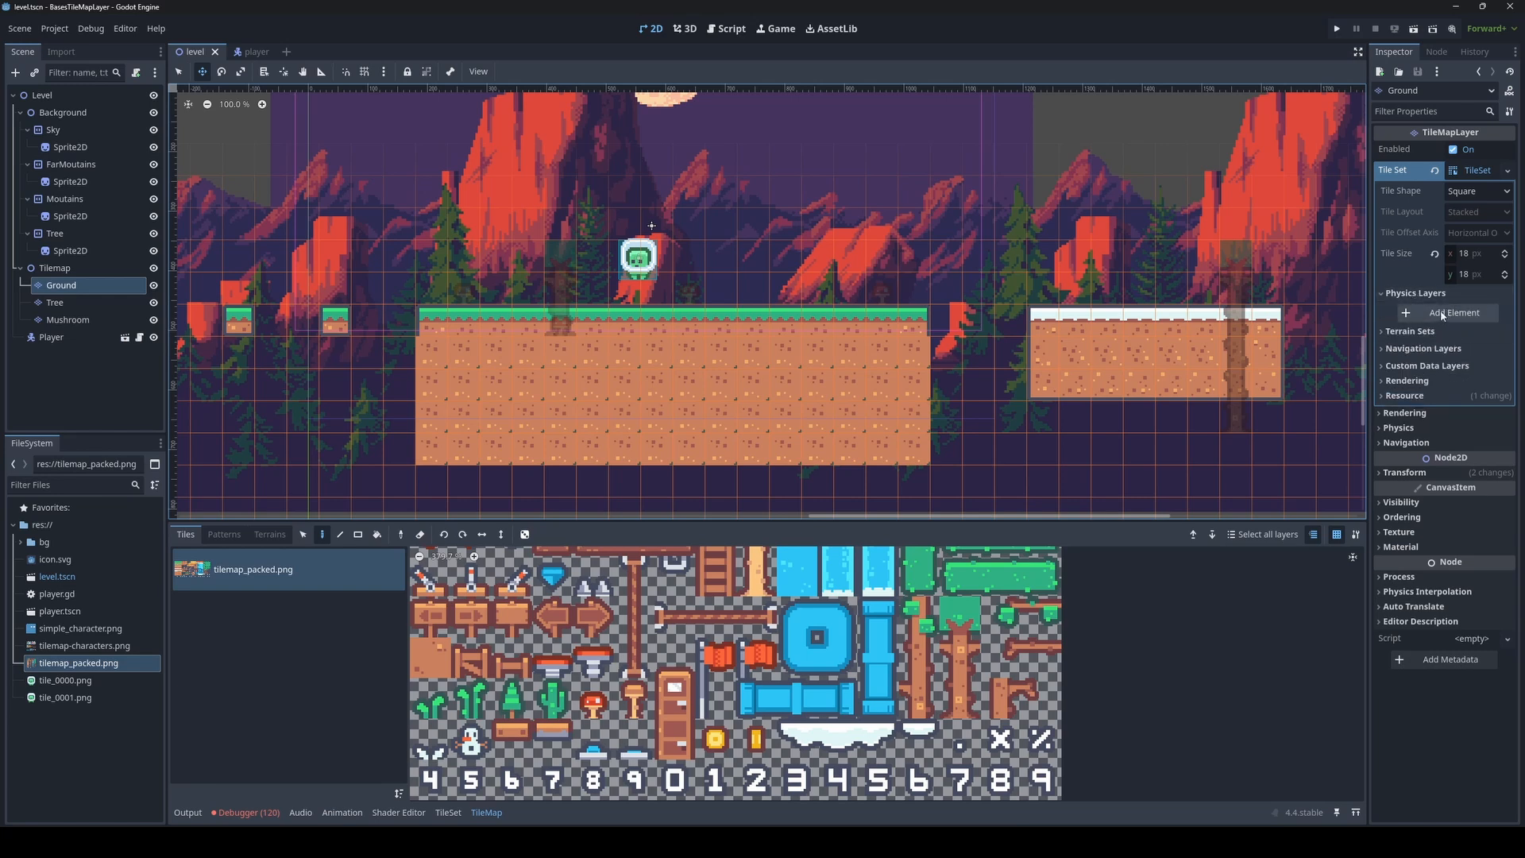
{"action": "left_click", "coordinate": [1441, 314]}
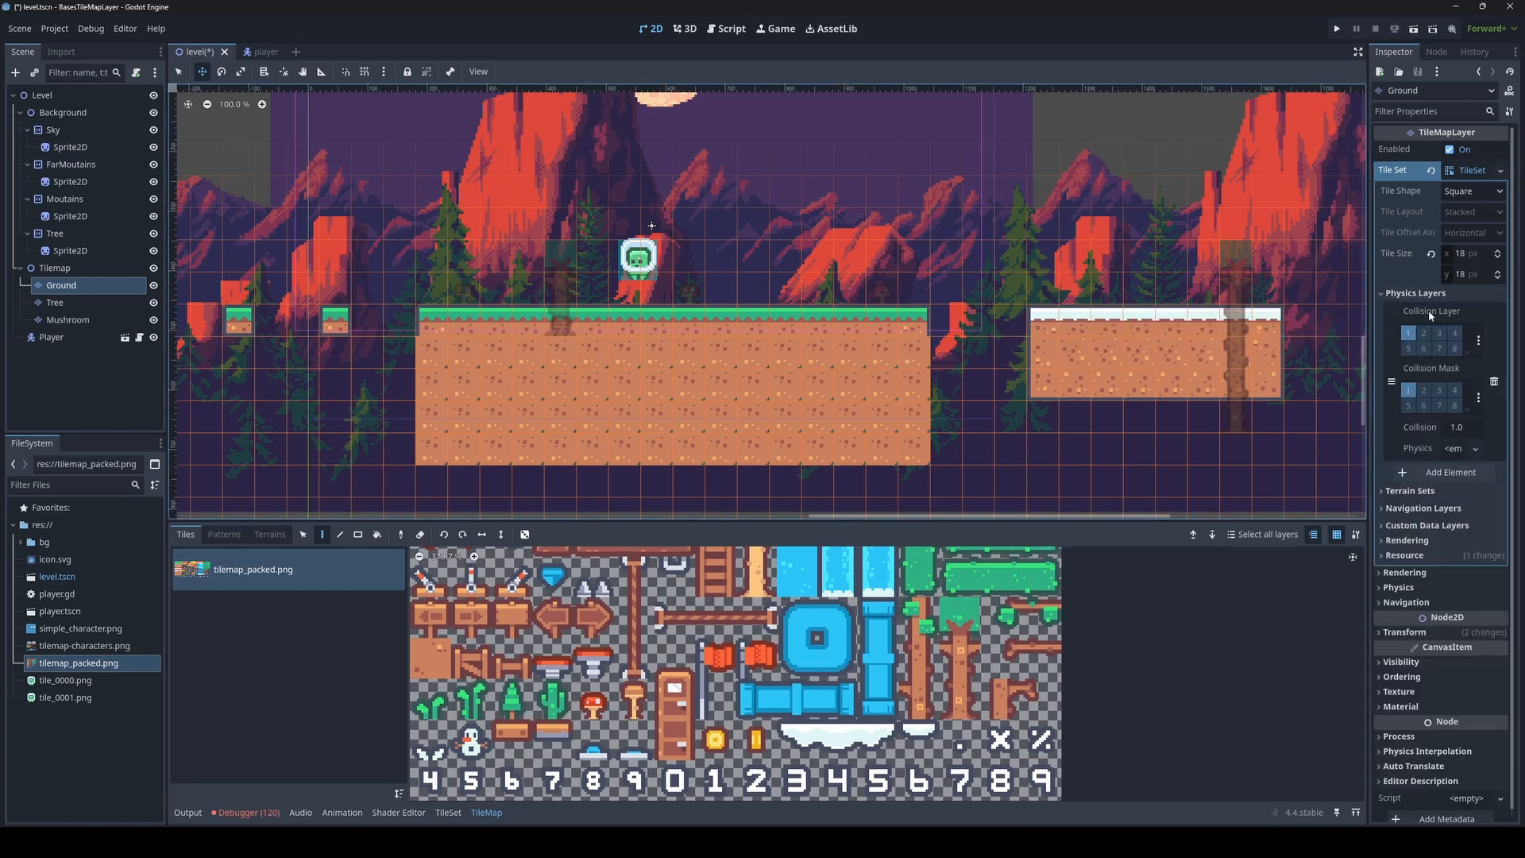
Run the level to check how the player interacts with the ground tiles
{"action": "scroll", "coordinate": [725, 307], "scroll_direction": "up", "scroll_amount": 4}
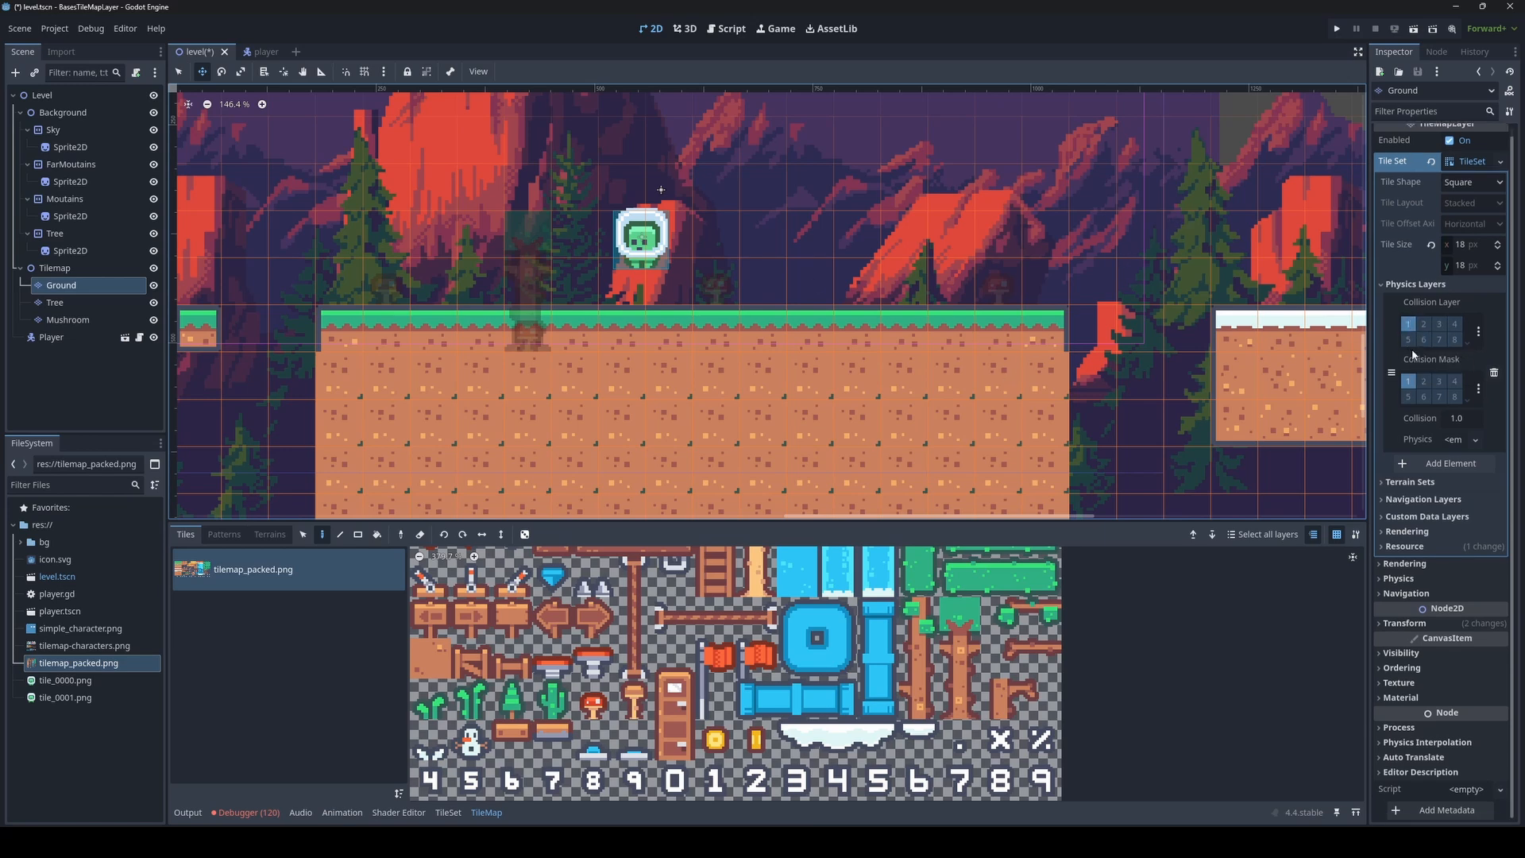
{"action": "scroll", "coordinate": [987, 358], "scroll_direction": "down", "scroll_amount": 4}
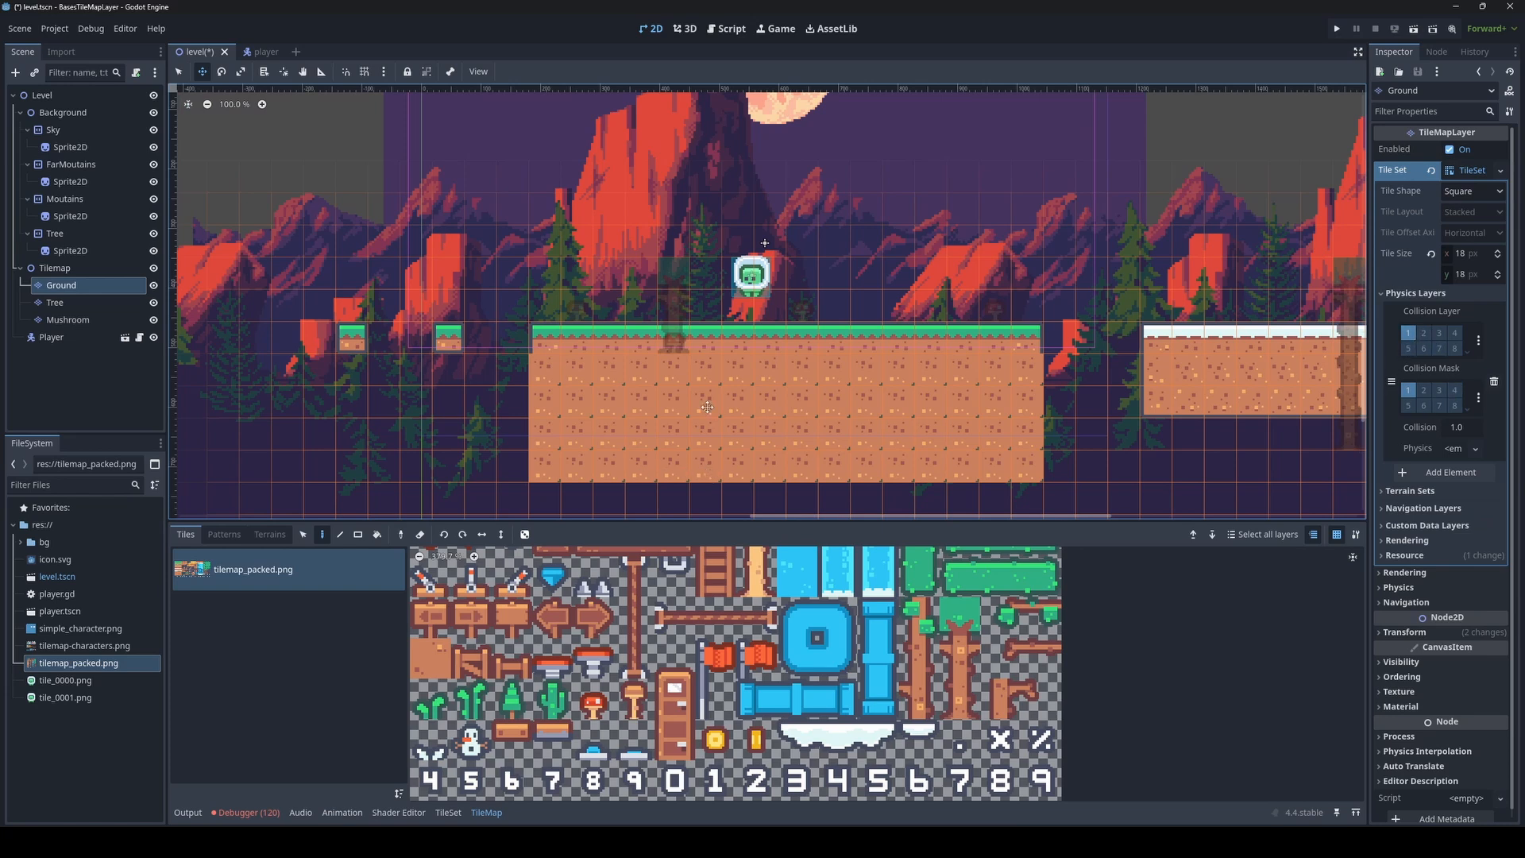
{"action": "middle_click_drag", "start_coordinate": [785, 372], "coordinate": [779, 372]}
{"action": "key", "text": "F5"}
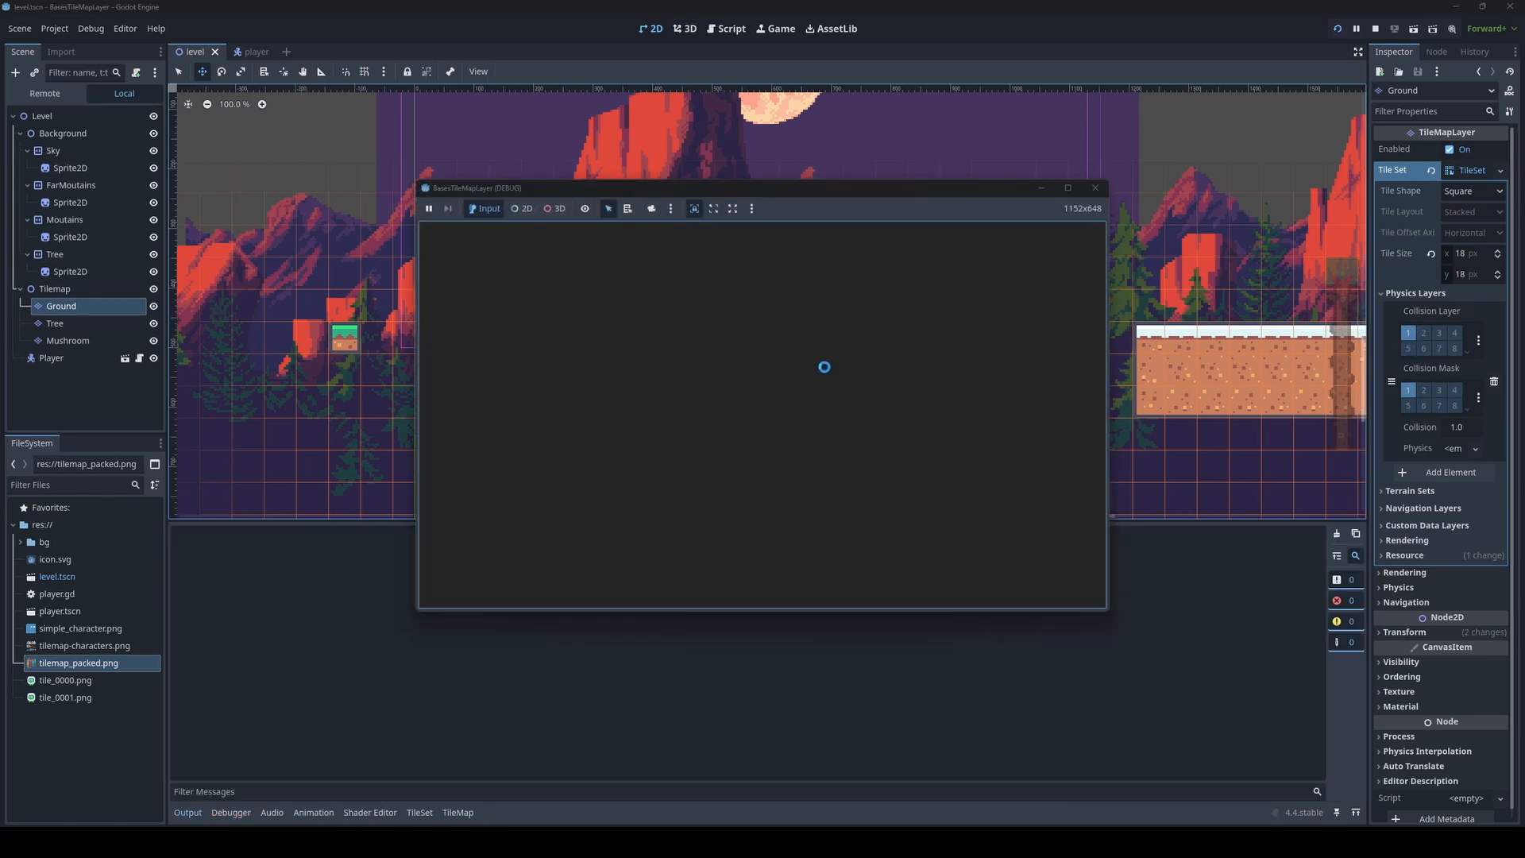
{"action": "left_click", "coordinate": [1094, 189]}
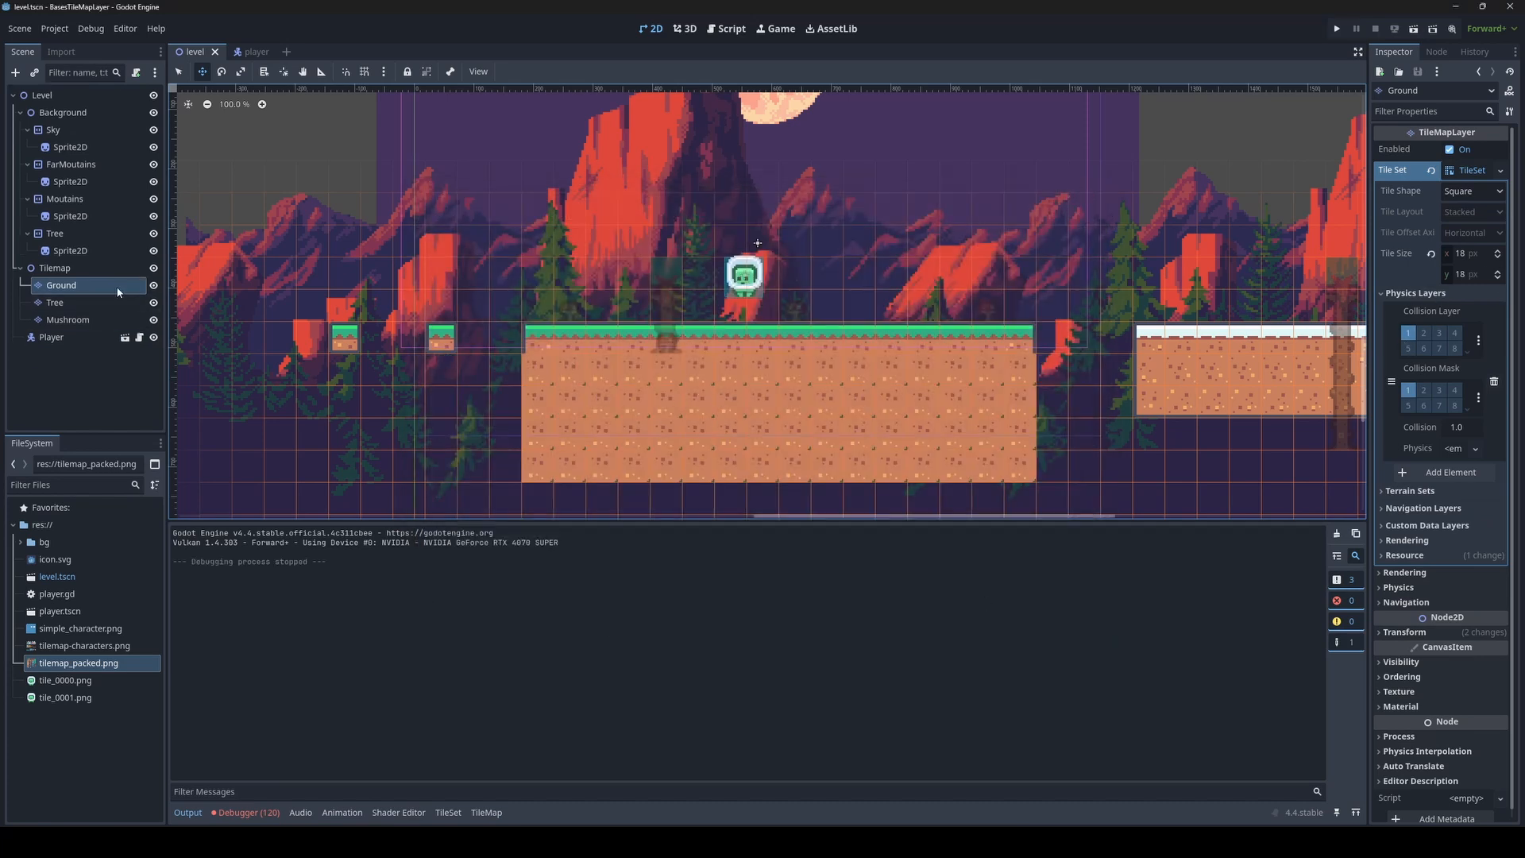
Open the Ground tile set's Paint mode for tilemap_packed.png and list its paintable properties
{"action": "left_click", "coordinate": [79, 287]}
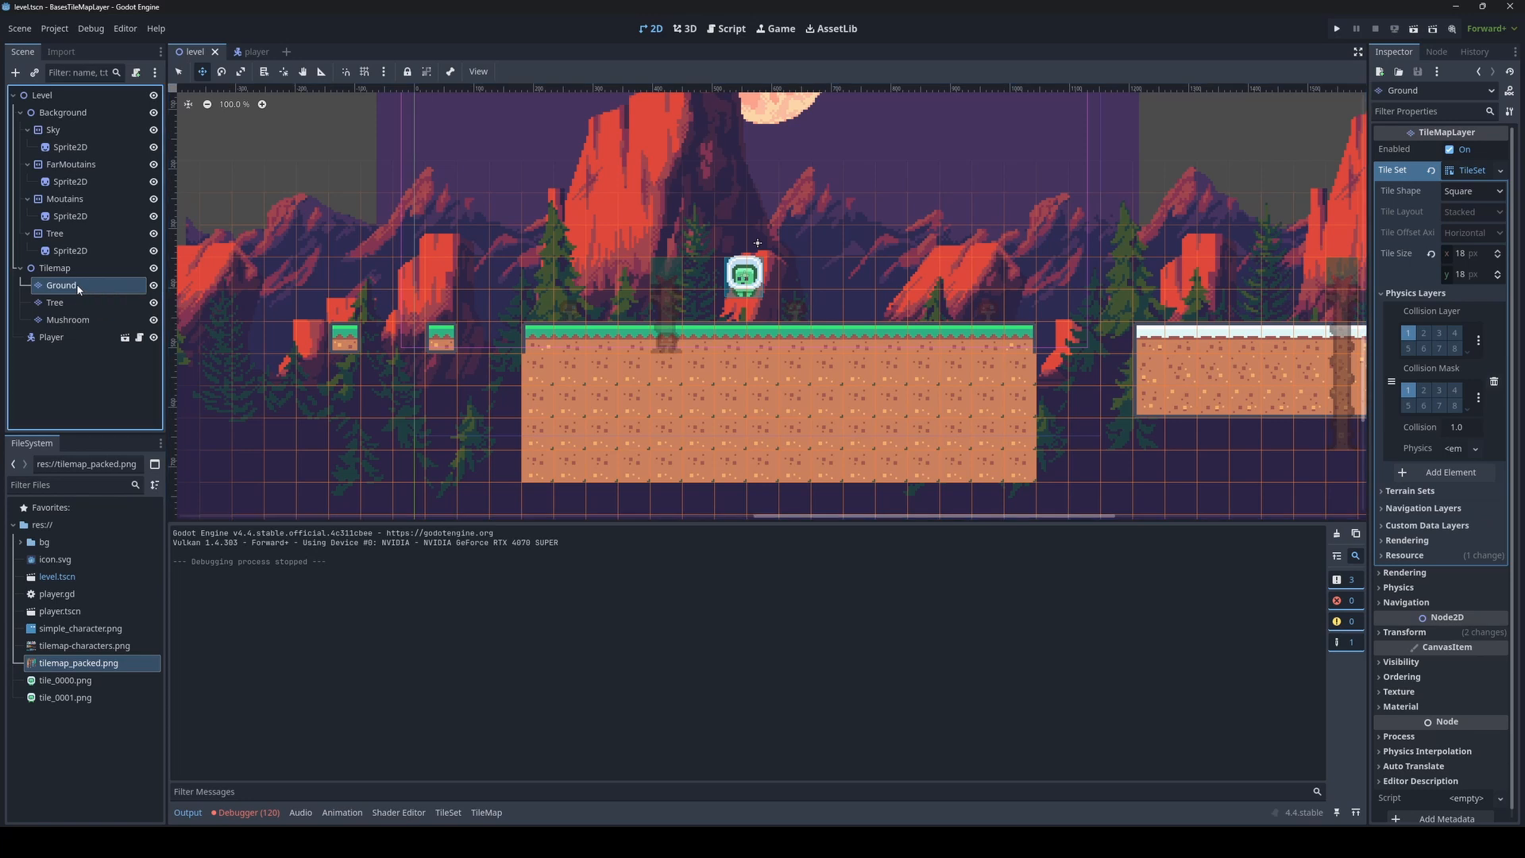
{"action": "left_click", "coordinate": [445, 812]}
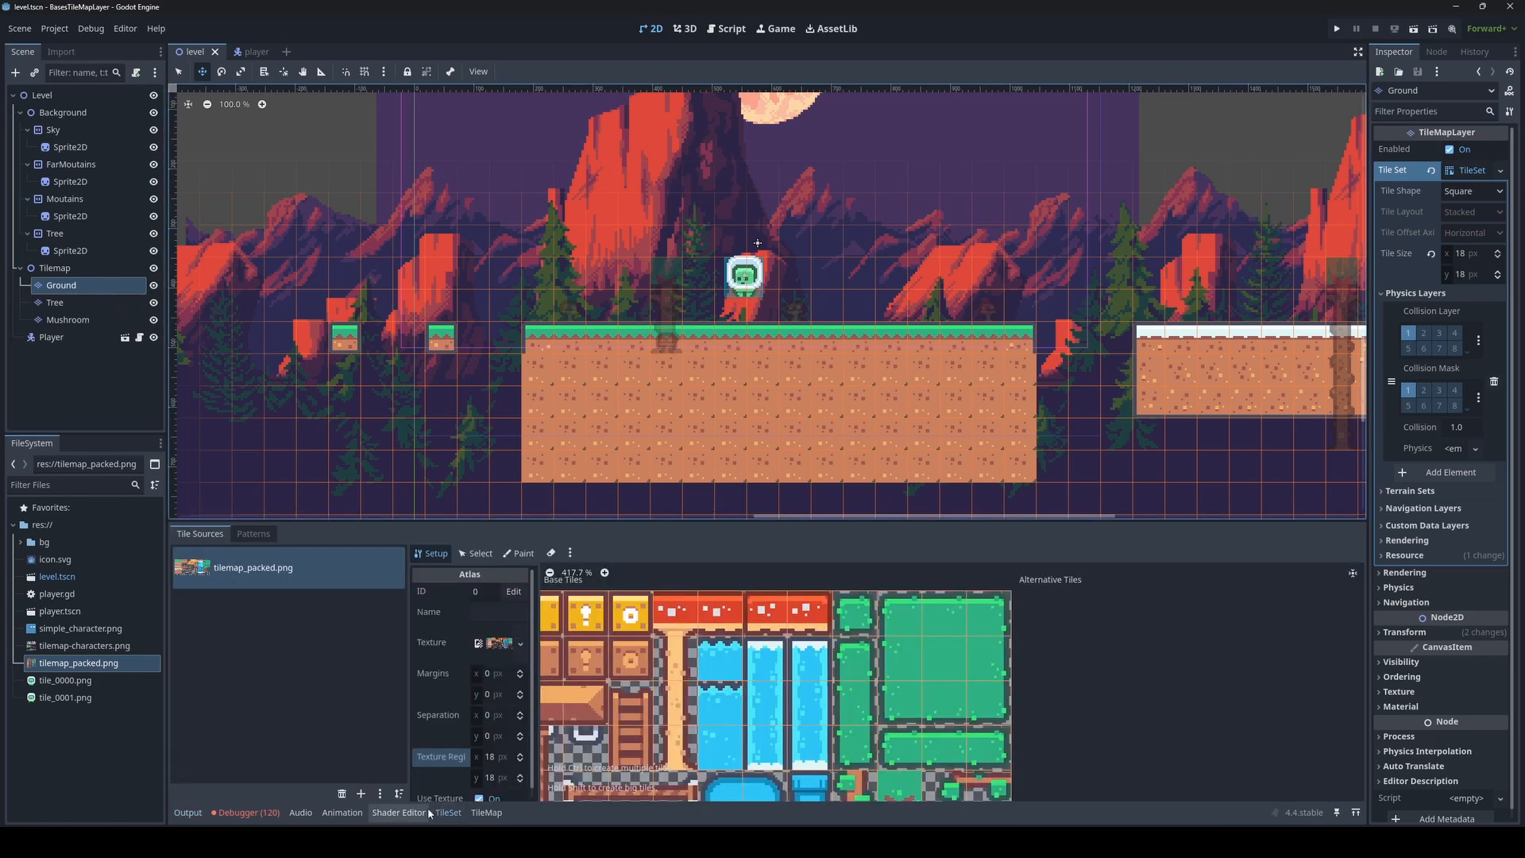
{"action": "scroll", "coordinate": [812, 642], "scroll_direction": "down", "scroll_amount": 2}
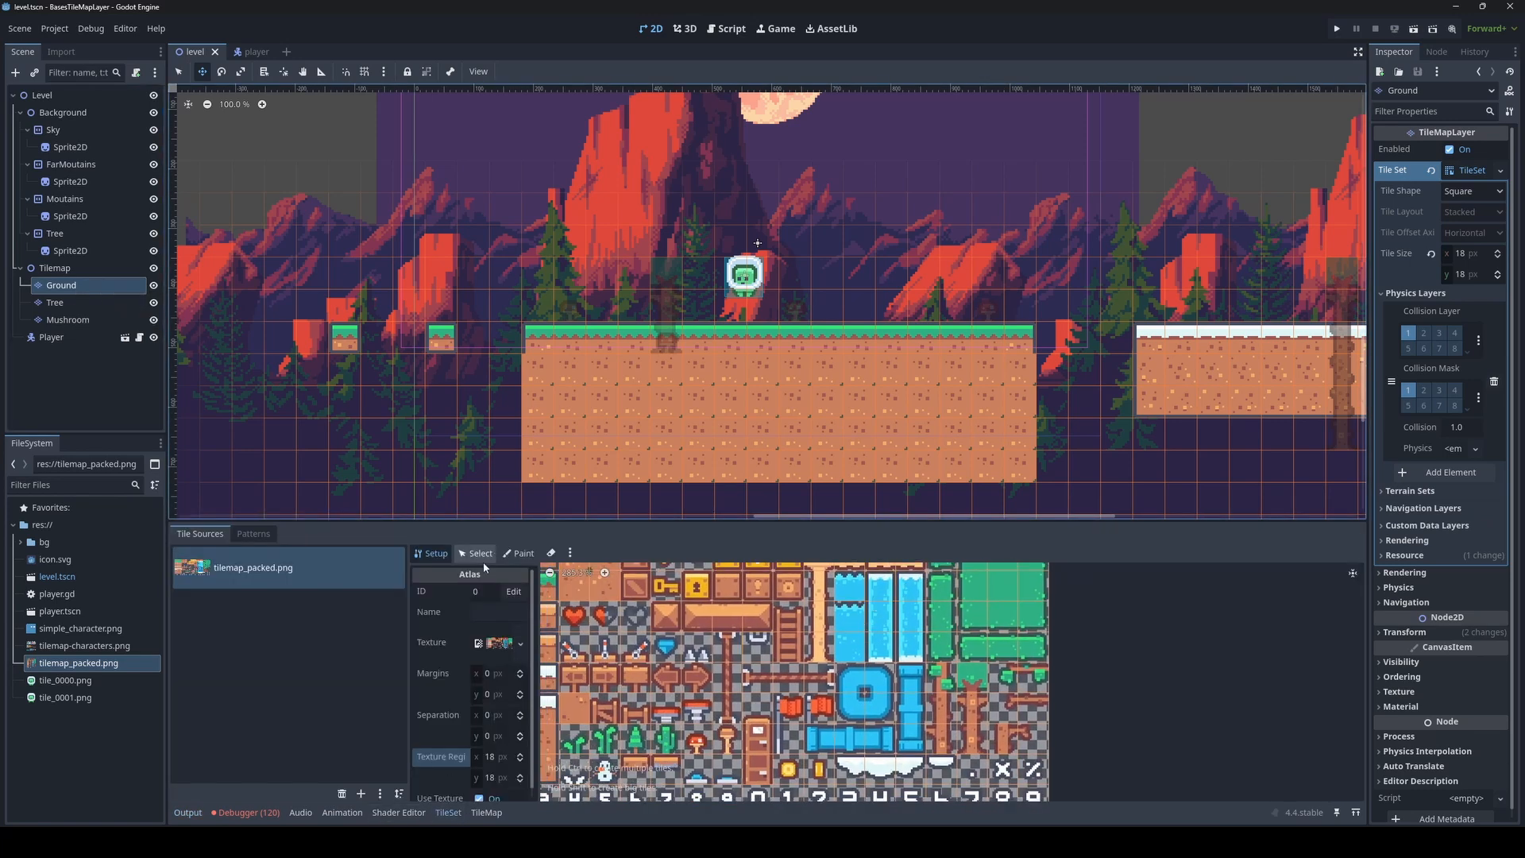
{"action": "left_click", "coordinate": [476, 554]}
{"action": "left_click", "coordinate": [519, 554]}
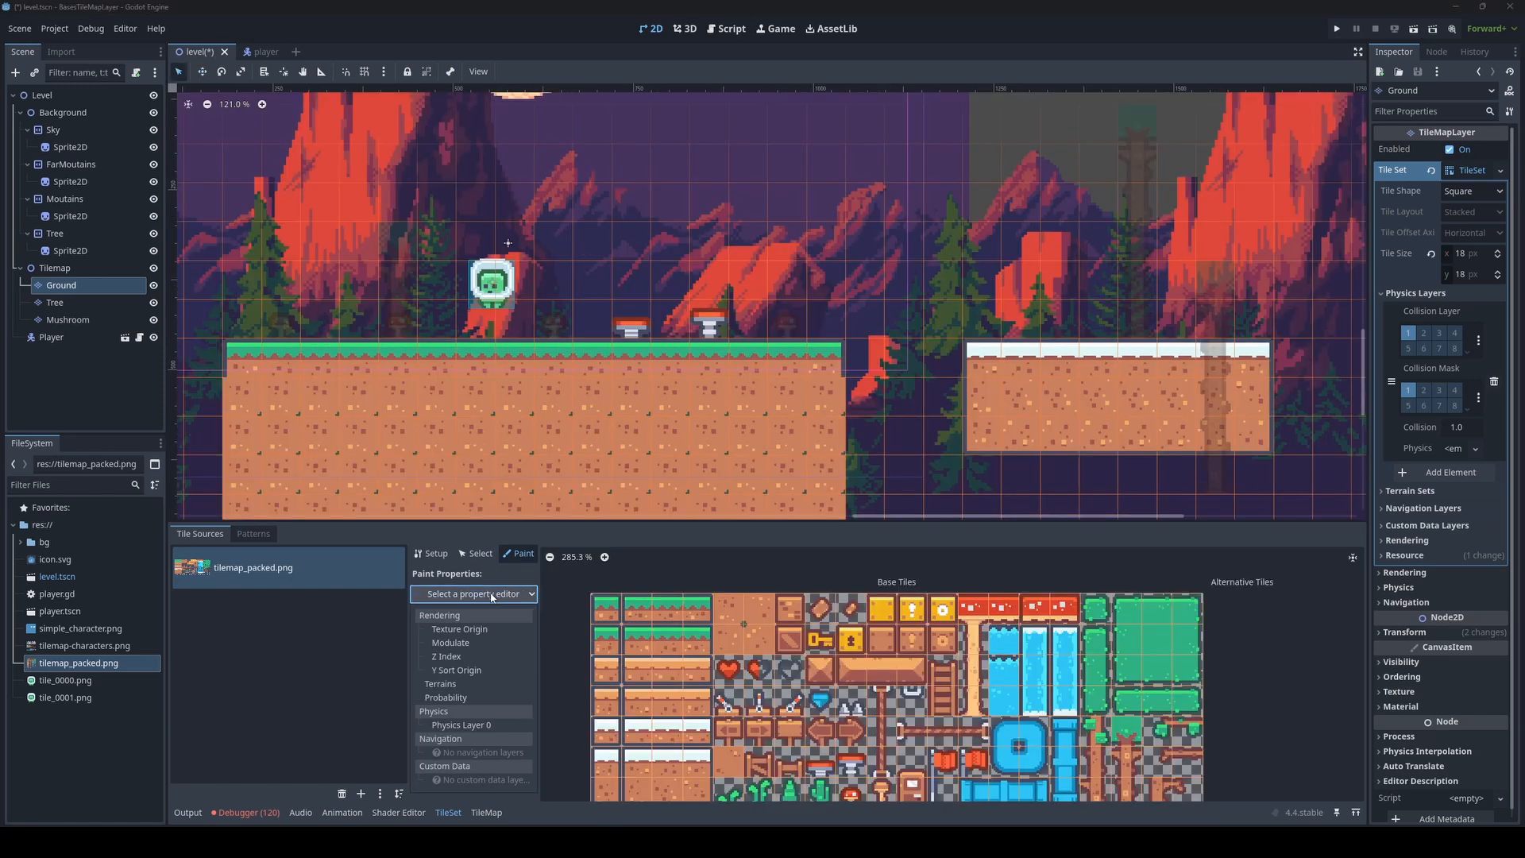
{"action": "left_click", "coordinate": [472, 594]}
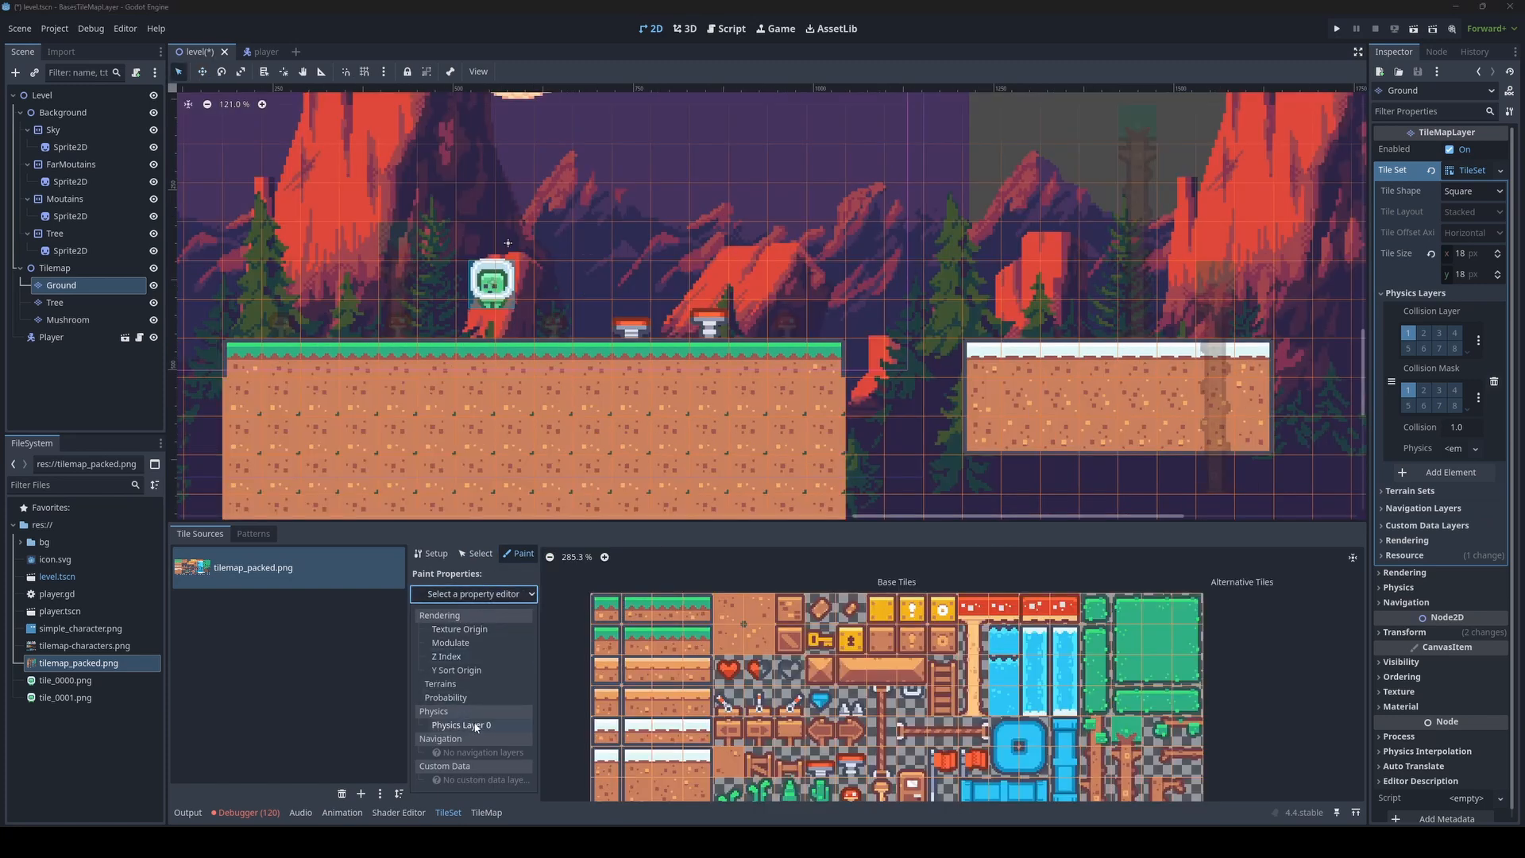
Remove the physics layer from the Ground tile set and add it again
{"action": "left_click", "coordinate": [1493, 381]}
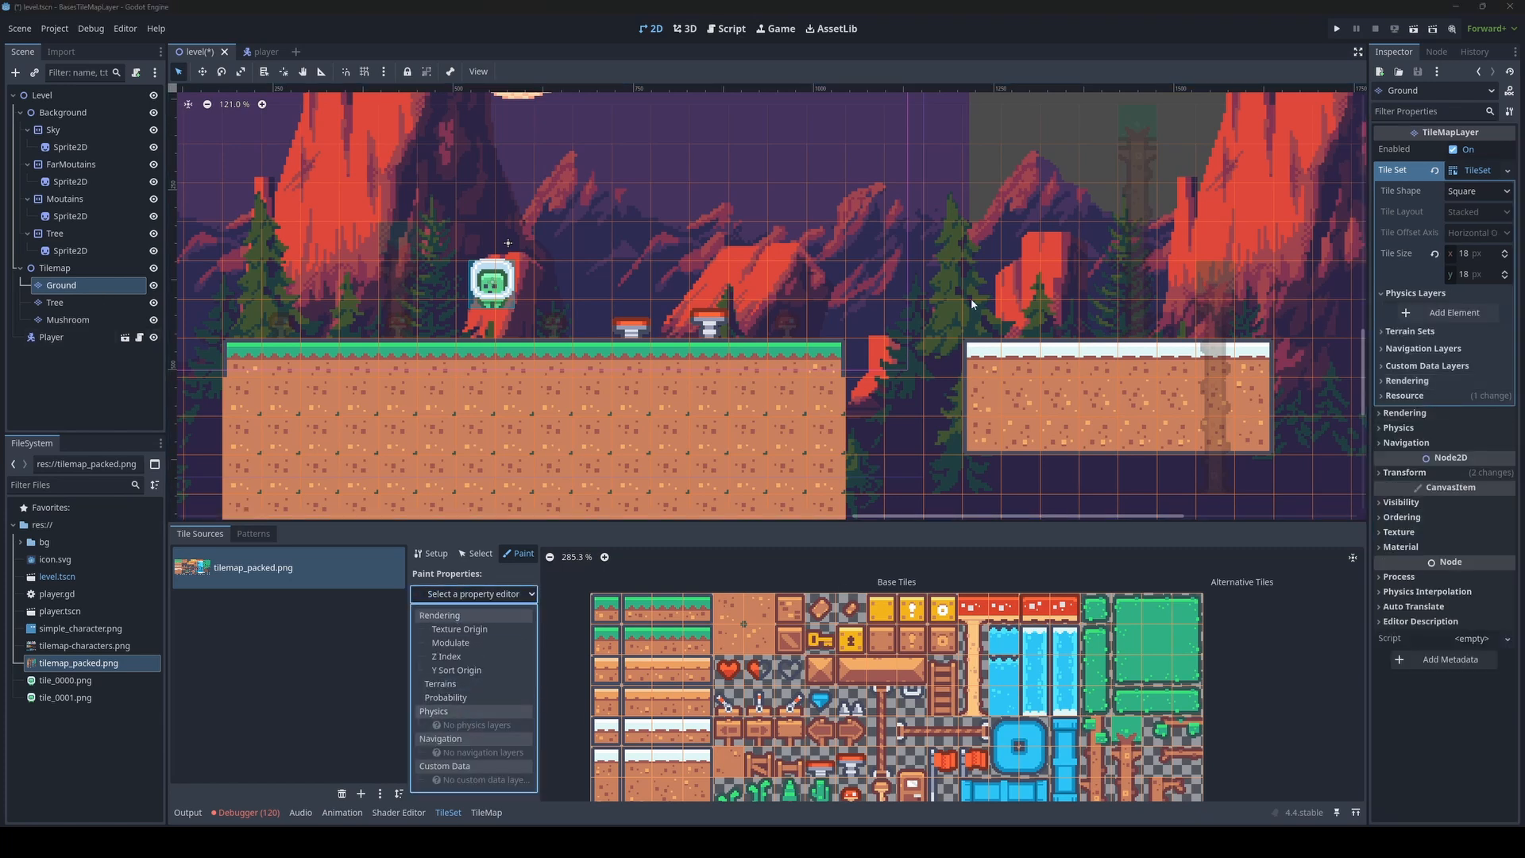
{"action": "left_click", "coordinate": [1449, 312]}
{"action": "left_click", "coordinate": [1448, 312]}
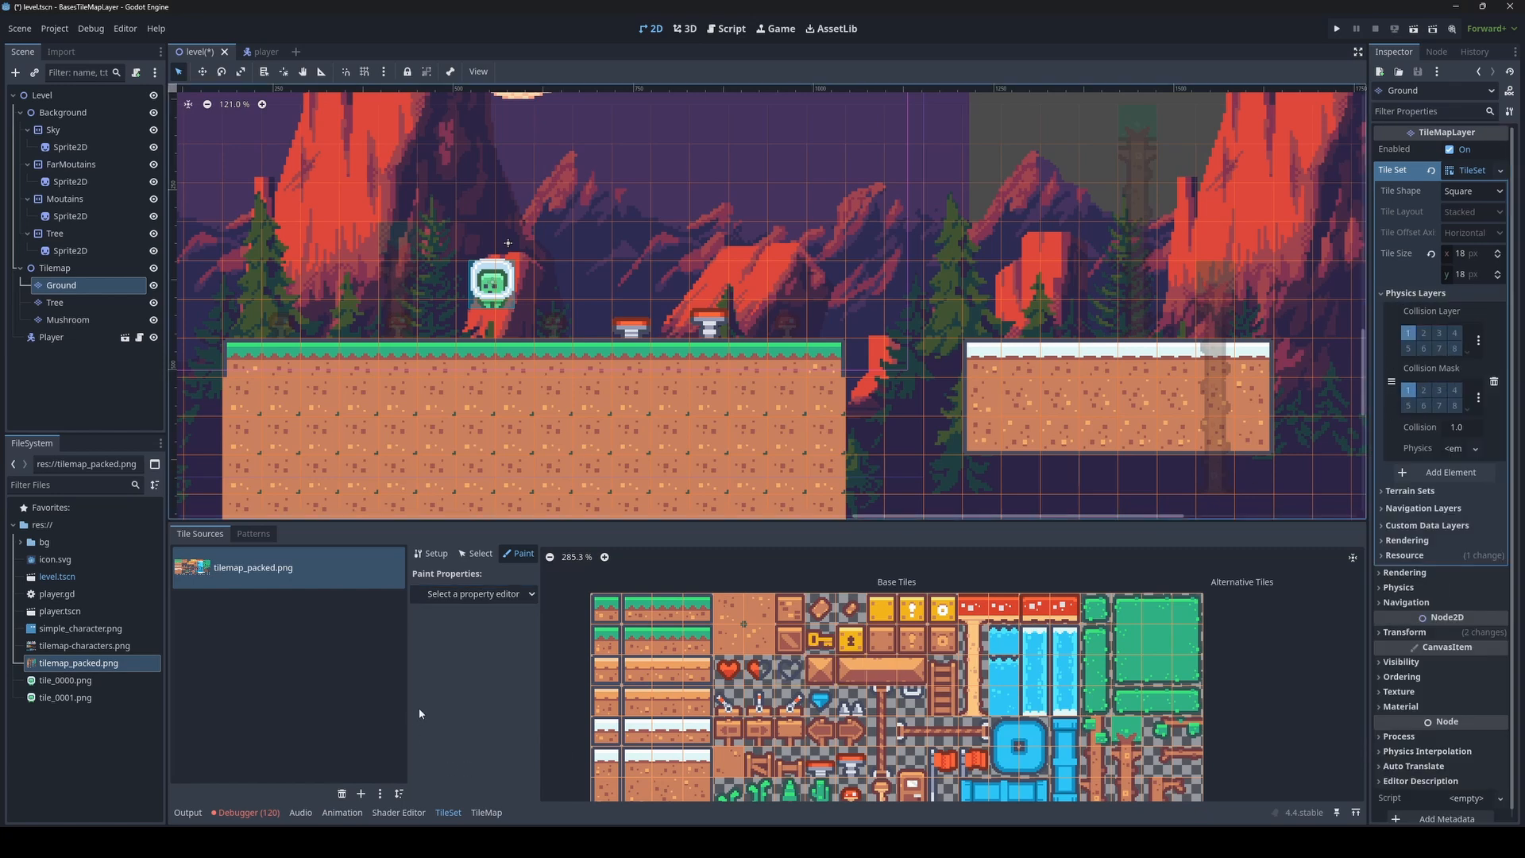
Choose Physics Layer 0 as the property to paint on the atlas tiles
{"action": "left_click", "coordinate": [476, 593]}
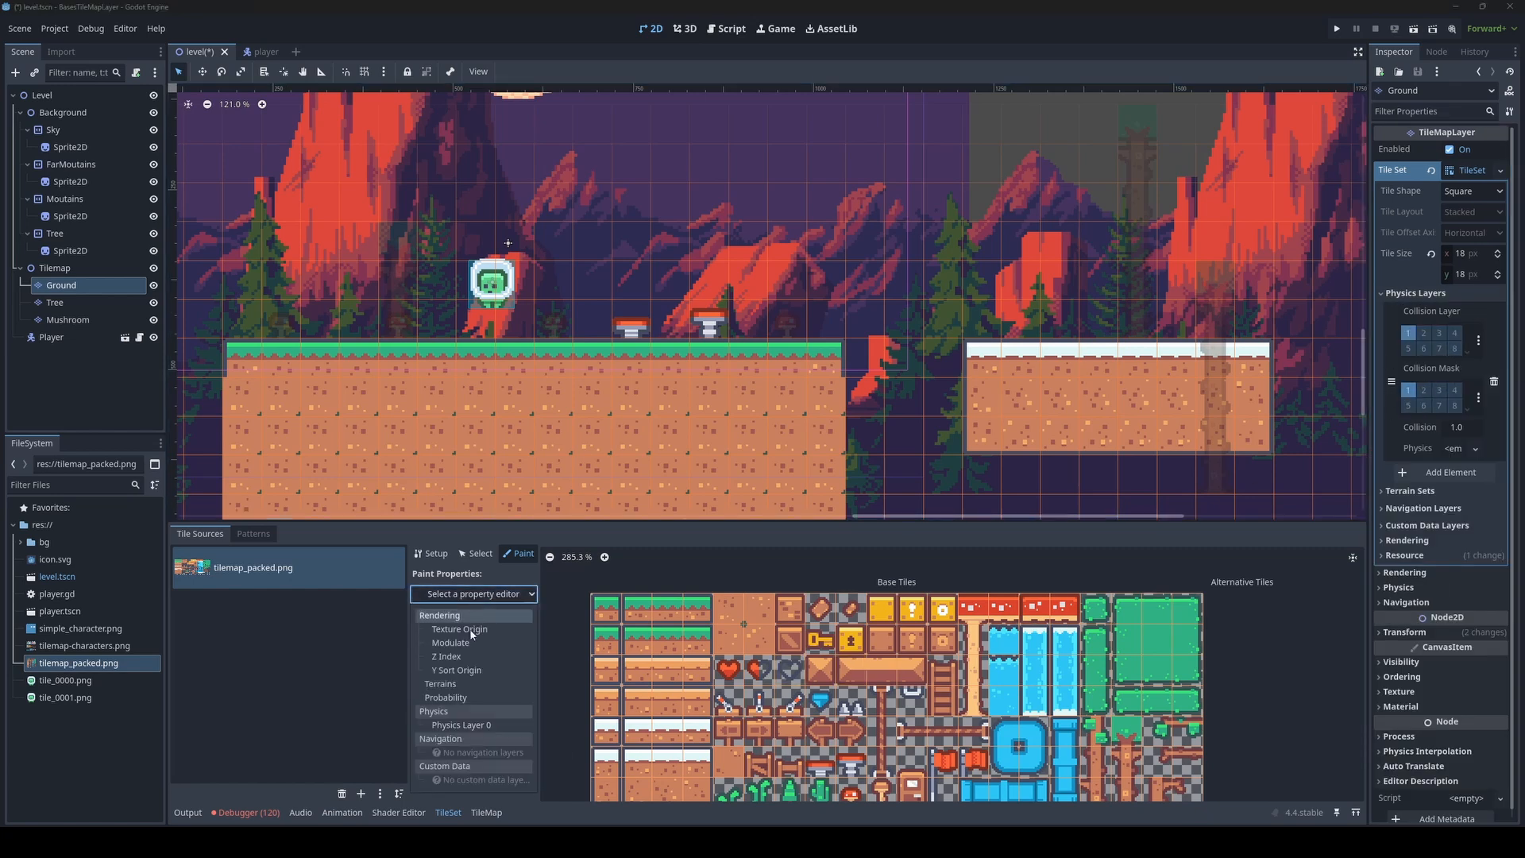
{"action": "left_click", "coordinate": [467, 726]}
{"action": "scroll", "coordinate": [764, 679], "scroll_direction": "down", "scroll_amount": 1}
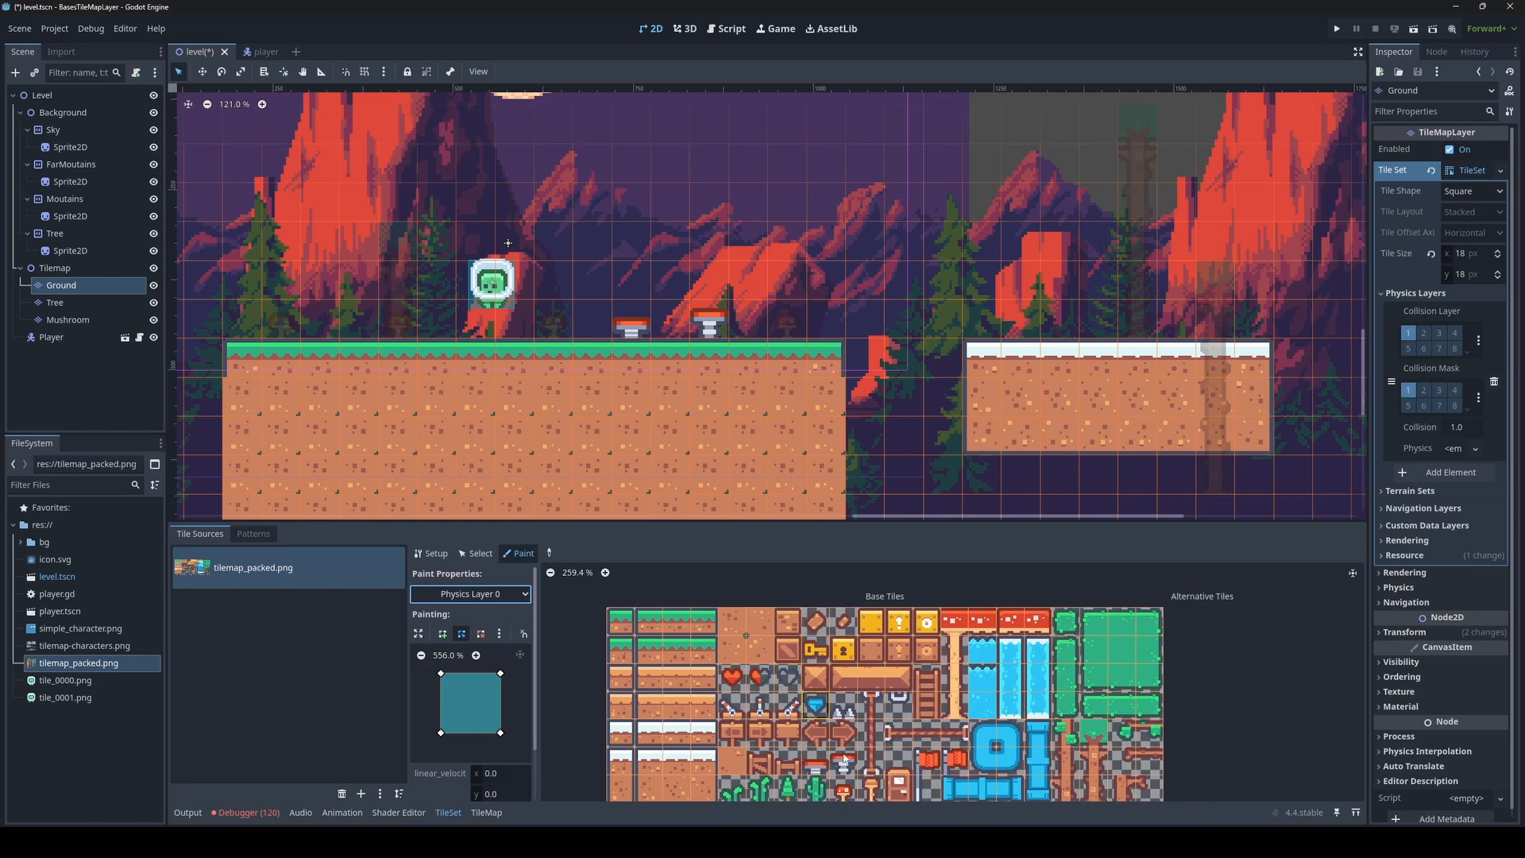
{"action": "middle_click_drag", "start_coordinate": [843, 760], "coordinate": [841, 695]}
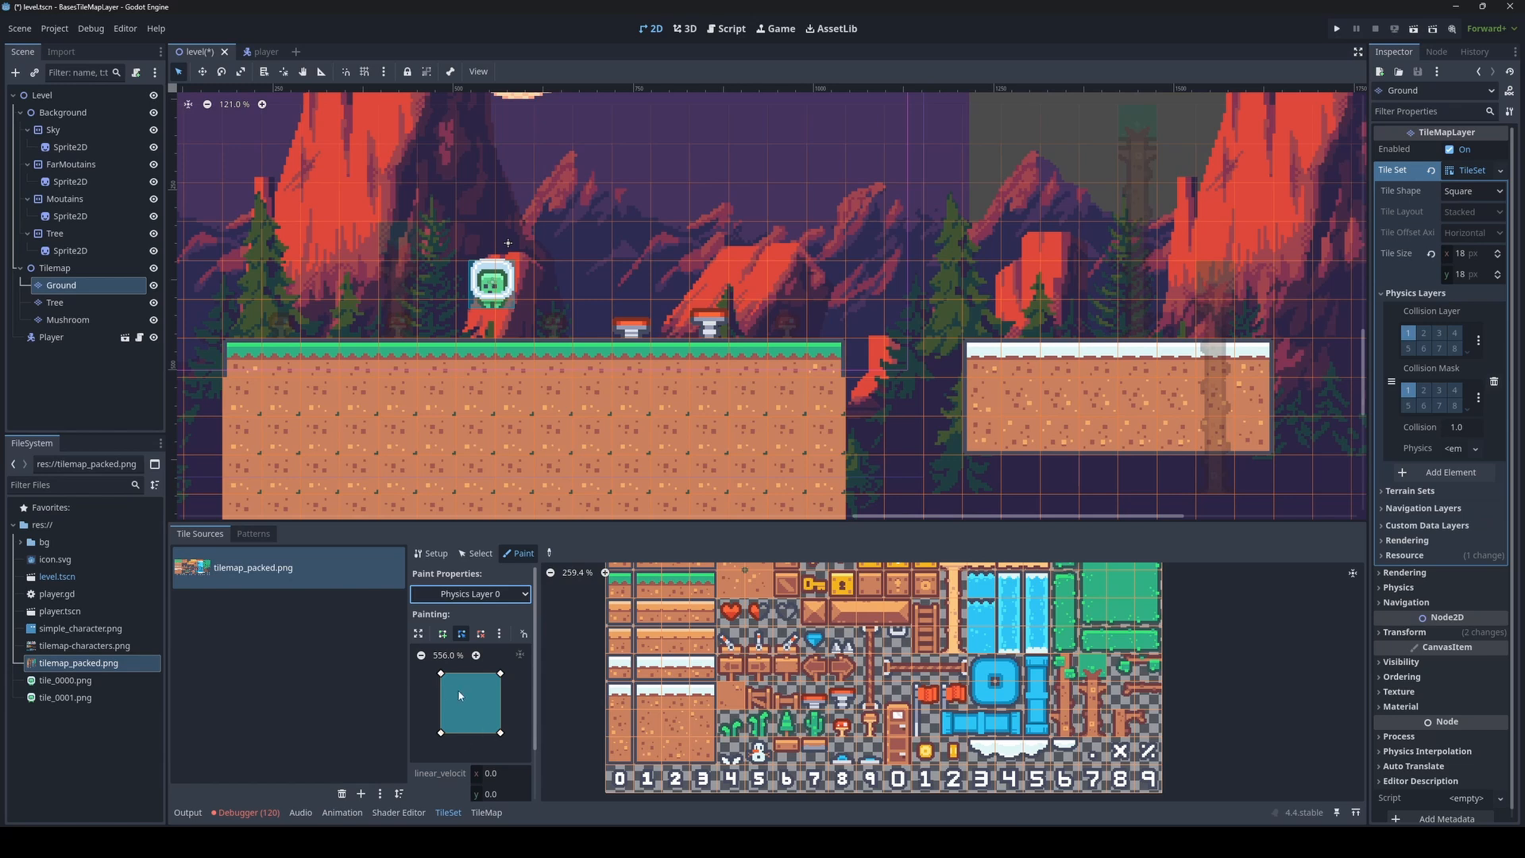
Paint the full-square collision shape on the first seven tiles of the atlas's top row
{"action": "scroll", "coordinate": [642, 649], "scroll_direction": "up", "scroll_amount": 5}
{"action": "middle_click_drag", "start_coordinate": [636, 627], "coordinate": [720, 771]}
{"action": "scroll", "coordinate": [653, 657], "scroll_direction": "up", "scroll_amount": 3}
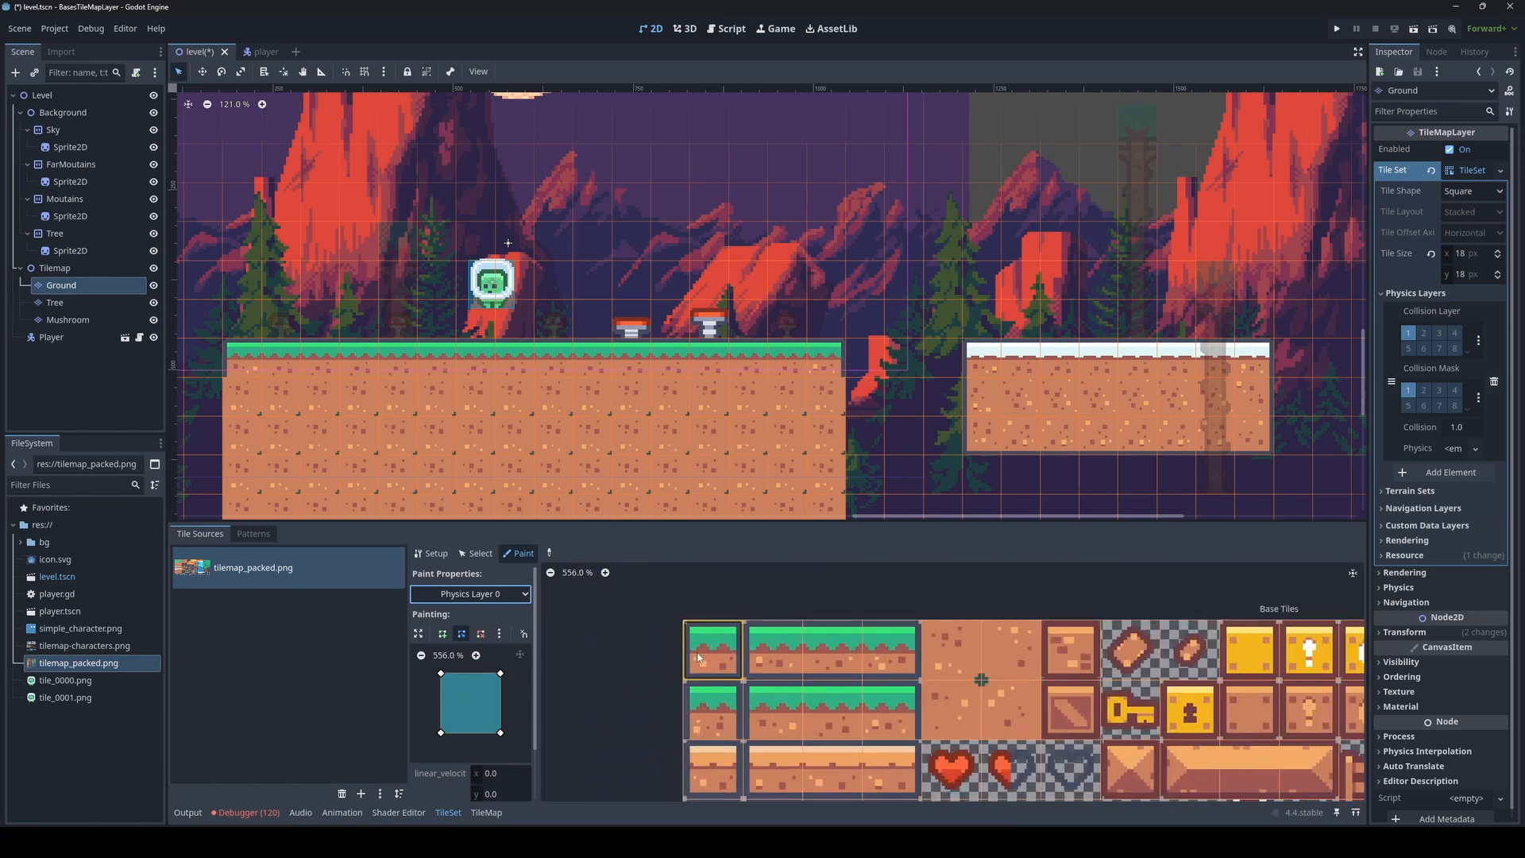
{"action": "left_click", "coordinate": [704, 656]}
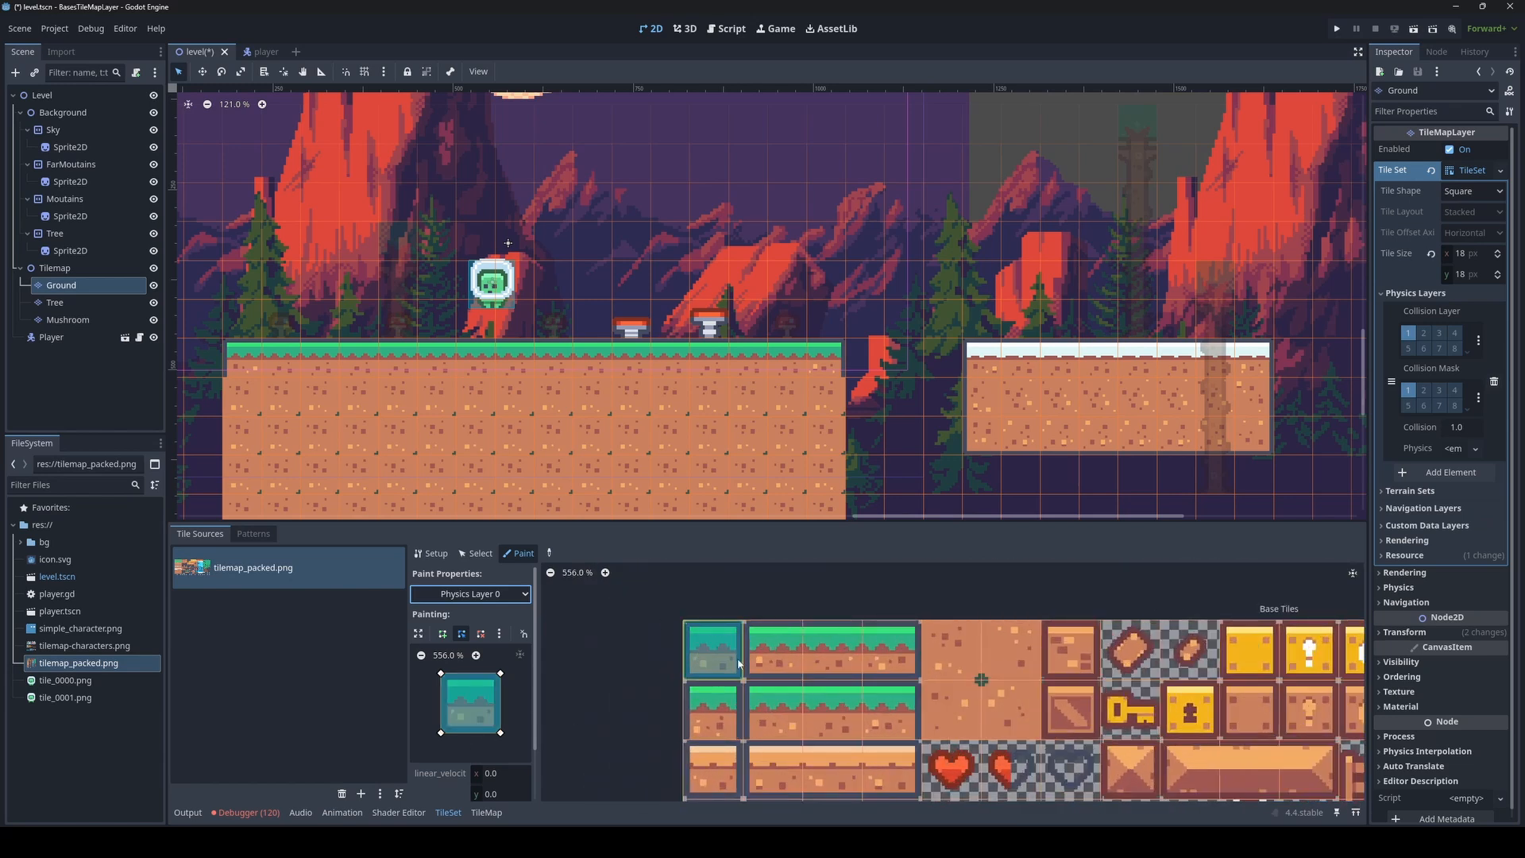
{"action": "left_click_drag", "start_coordinate": [714, 653], "coordinate": [1072, 653]}
{"action": "scroll", "coordinate": [916, 719], "scroll_direction": "down", "scroll_amount": 3}
{"action": "scroll", "coordinate": [916, 719], "scroll_direction": "down", "scroll_amount": 3}
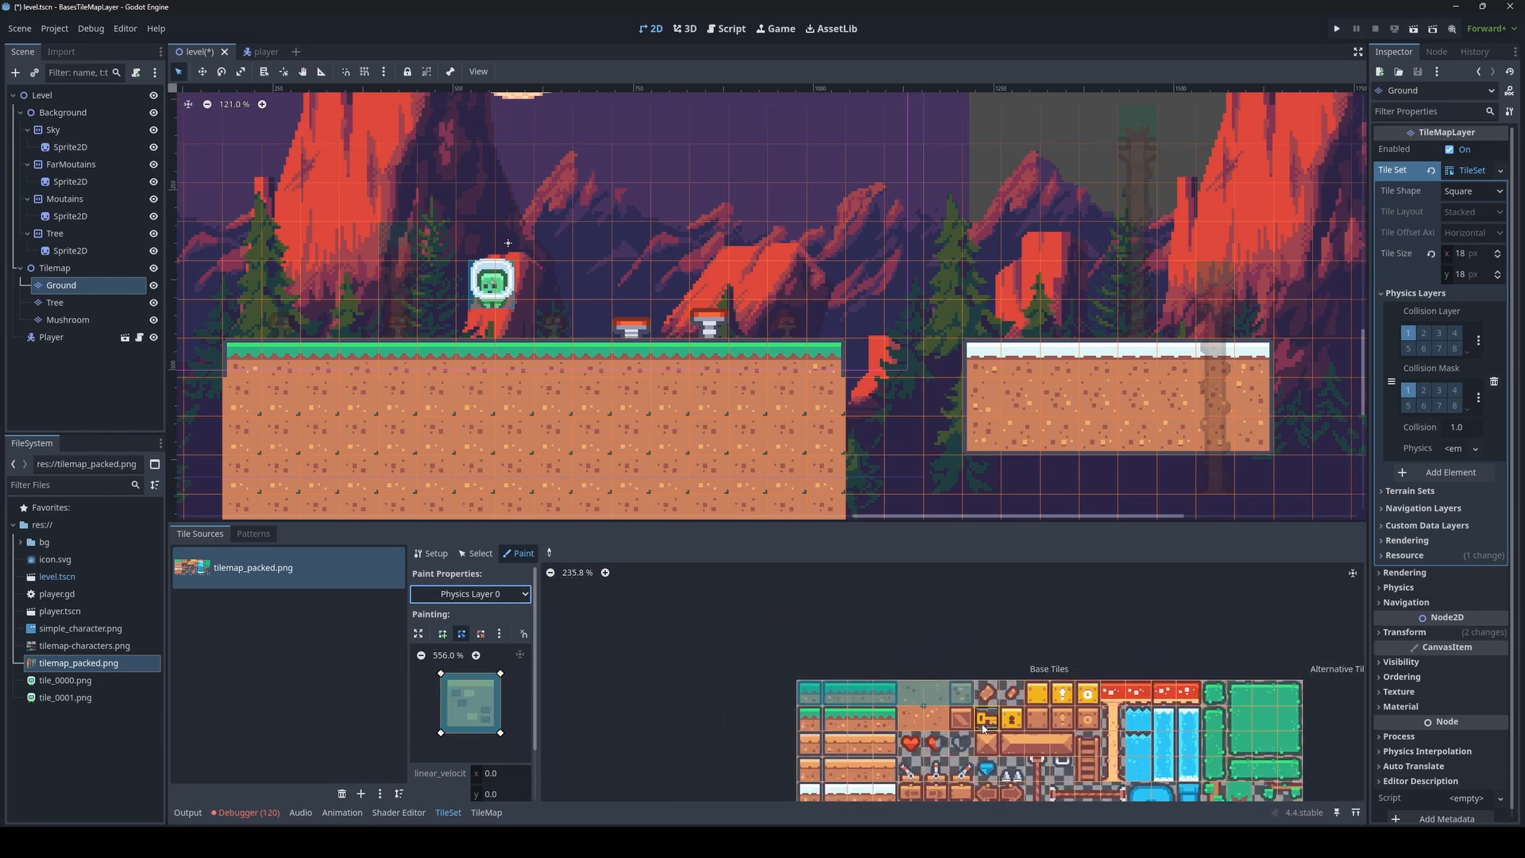
Paint the full-square collision shape across the rest of the atlas, from the ground rows to the water, foliage and number tiles
{"action": "middle_click_drag", "start_coordinate": [915, 719], "coordinate": [721, 635]}
{"action": "mouse_move", "coordinate": [648, 606]}
{"action": "left_mouse_down"}
{"action": "mouse_move", "coordinate": [637, 721]}
{"action": "mouse_move", "coordinate": [965, 715]}
{"action": "mouse_move", "coordinate": [738, 623]}
{"action": "mouse_move", "coordinate": [681, 676]}
{"action": "mouse_move", "coordinate": [661, 775]}
{"action": "mouse_move", "coordinate": [1092, 775]}
{"action": "mouse_move", "coordinate": [794, 735]}
{"action": "mouse_move", "coordinate": [826, 751]}
{"action": "mouse_move", "coordinate": [687, 750]}
{"action": "mouse_move", "coordinate": [737, 687]}
{"action": "mouse_move", "coordinate": [675, 691]}
{"action": "mouse_move", "coordinate": [1049, 750]}
{"action": "mouse_move", "coordinate": [859, 754]}
{"action": "mouse_move", "coordinate": [993, 744]}
{"action": "left_mouse_up"}
{"action": "middle_click_drag", "start_coordinate": [990, 673], "coordinate": [991, 745]}
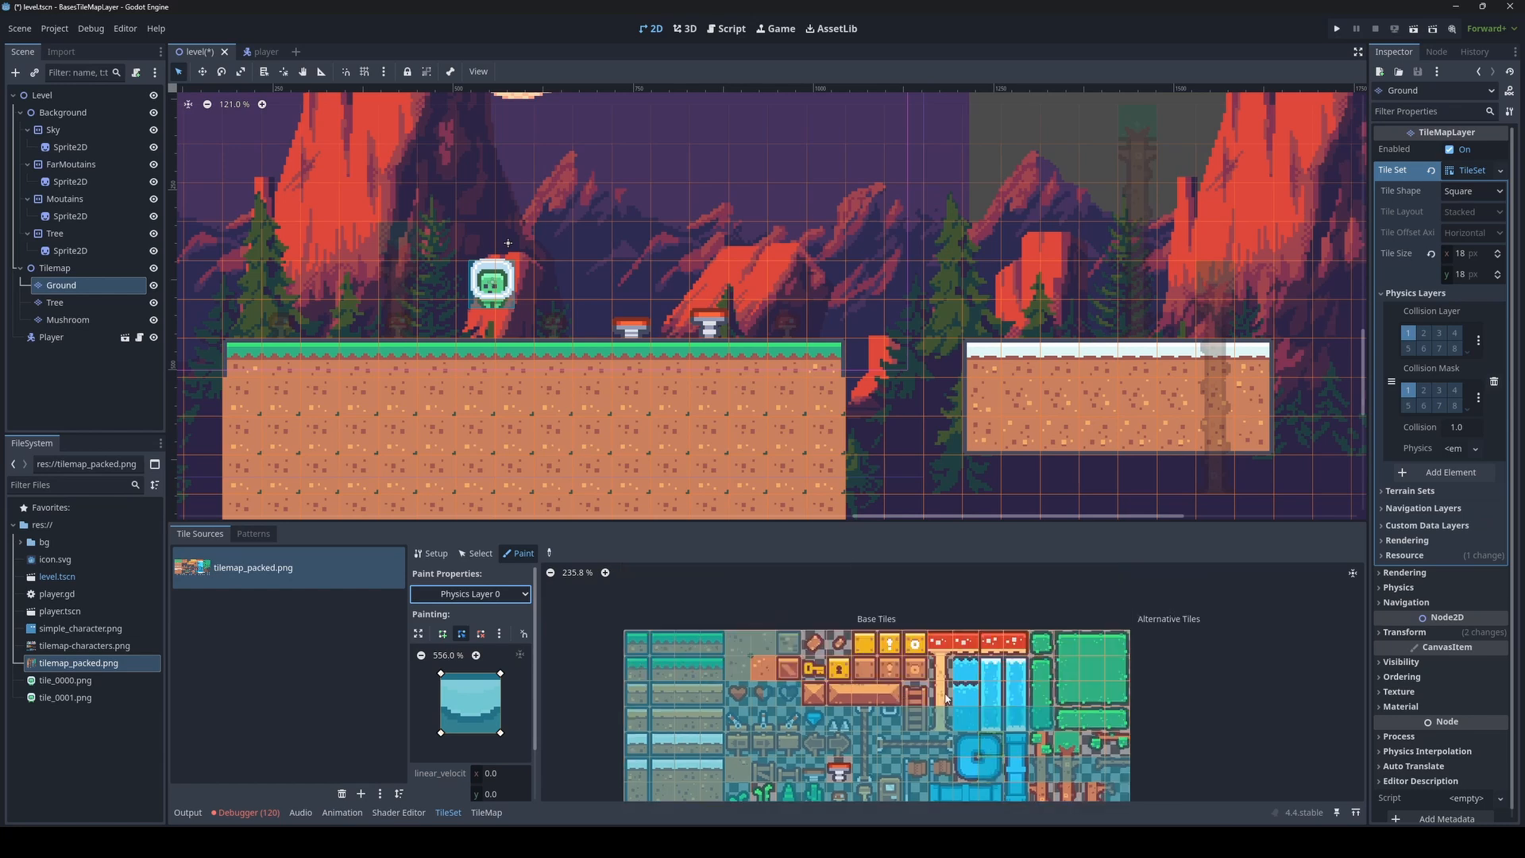
{"action": "mouse_move", "coordinate": [817, 645]}
{"action": "left_mouse_down"}
{"action": "mouse_move", "coordinate": [1114, 660]}
{"action": "mouse_move", "coordinate": [953, 680]}
{"action": "mouse_move", "coordinate": [965, 669]}
{"action": "mouse_move", "coordinate": [1017, 693]}
{"action": "left_mouse_up"}
{"action": "middle_click_drag", "start_coordinate": [928, 696], "coordinate": [835, 630]}
{"action": "mouse_move", "coordinate": [836, 630]}
{"action": "left_mouse_down"}
{"action": "mouse_move", "coordinate": [671, 601]}
{"action": "mouse_move", "coordinate": [728, 631]}
{"action": "mouse_move", "coordinate": [961, 626]}
{"action": "mouse_move", "coordinate": [948, 603]}
{"action": "mouse_move", "coordinate": [1023, 665]}
{"action": "mouse_move", "coordinate": [950, 749]}
{"action": "mouse_move", "coordinate": [983, 731]}
{"action": "left_mouse_up"}
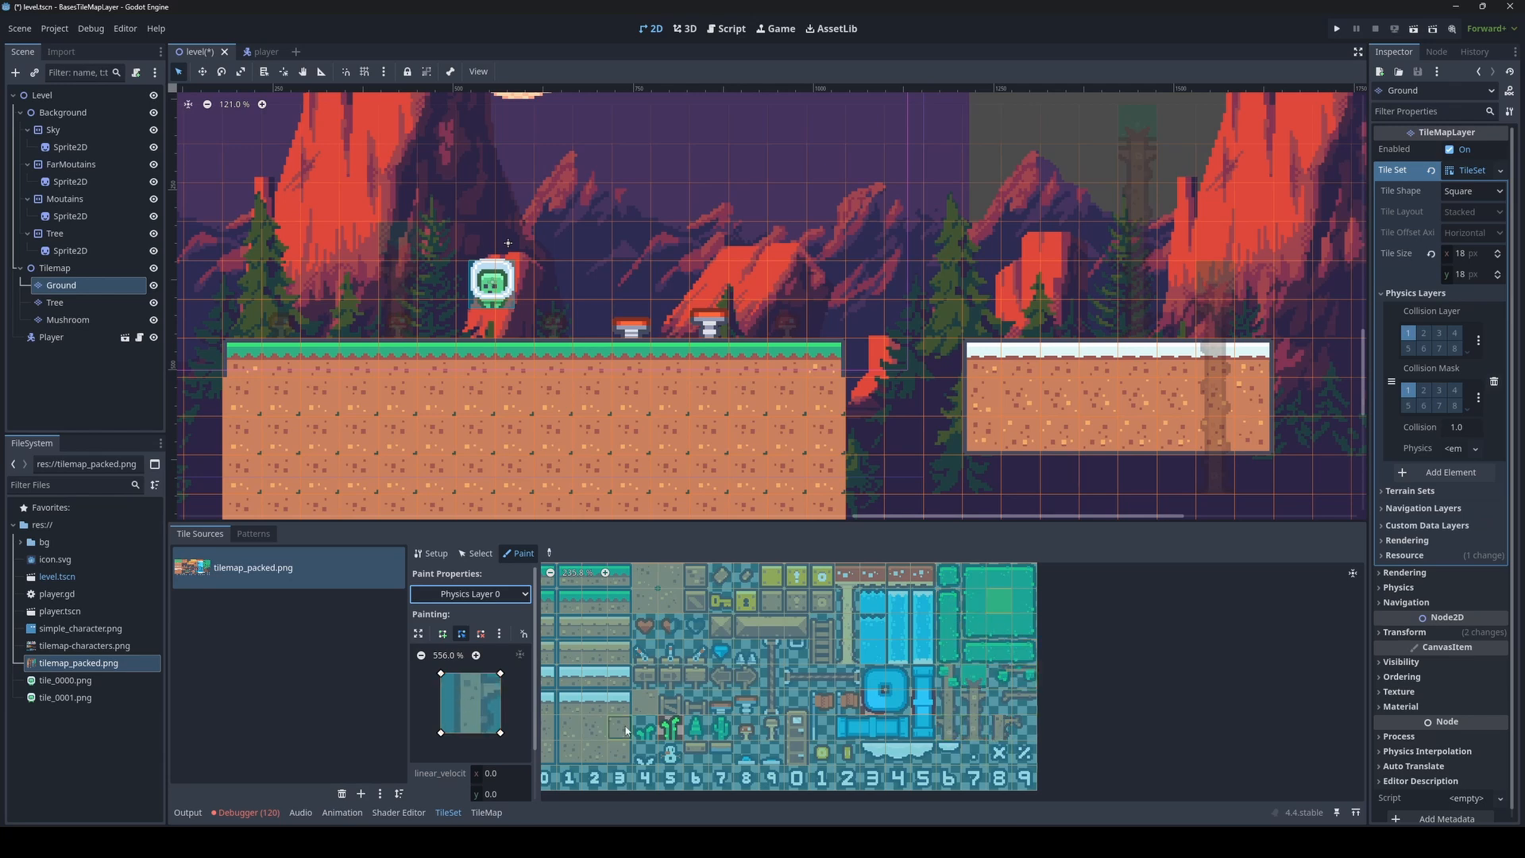
Paint the full-square collision shape on the blue pipe tiles and check the rest of the atlas for missed tiles
{"action": "scroll", "coordinate": [874, 699], "scroll_direction": "up", "scroll_amount": 3}
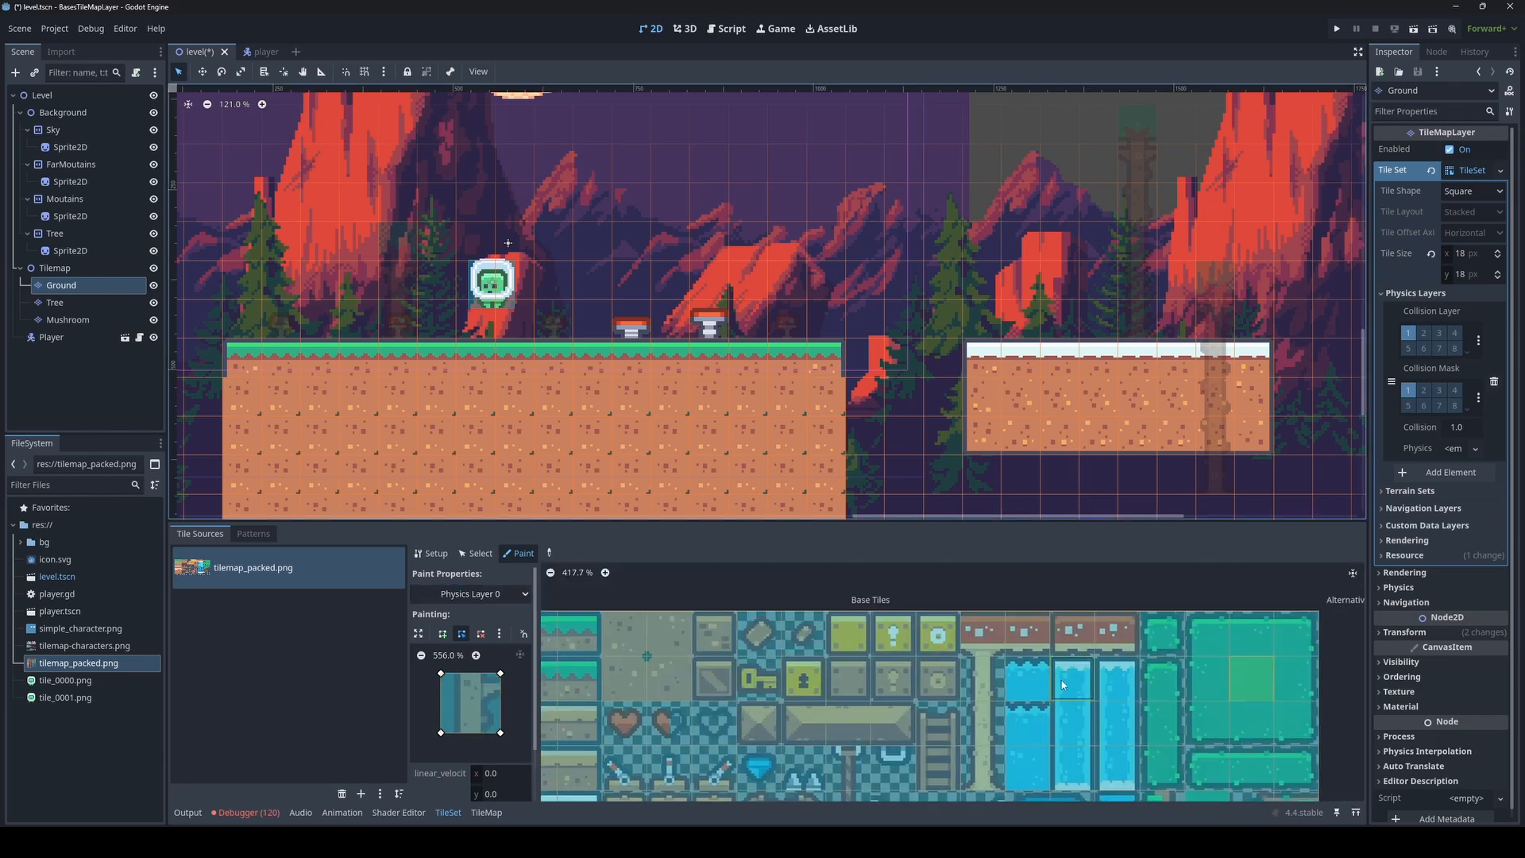
{"action": "middle_click_drag", "start_coordinate": [1063, 699], "coordinate": [983, 582]}
{"action": "middle_click_drag", "start_coordinate": [985, 743], "coordinate": [985, 686]}
{"action": "left_click", "coordinate": [968, 688]}
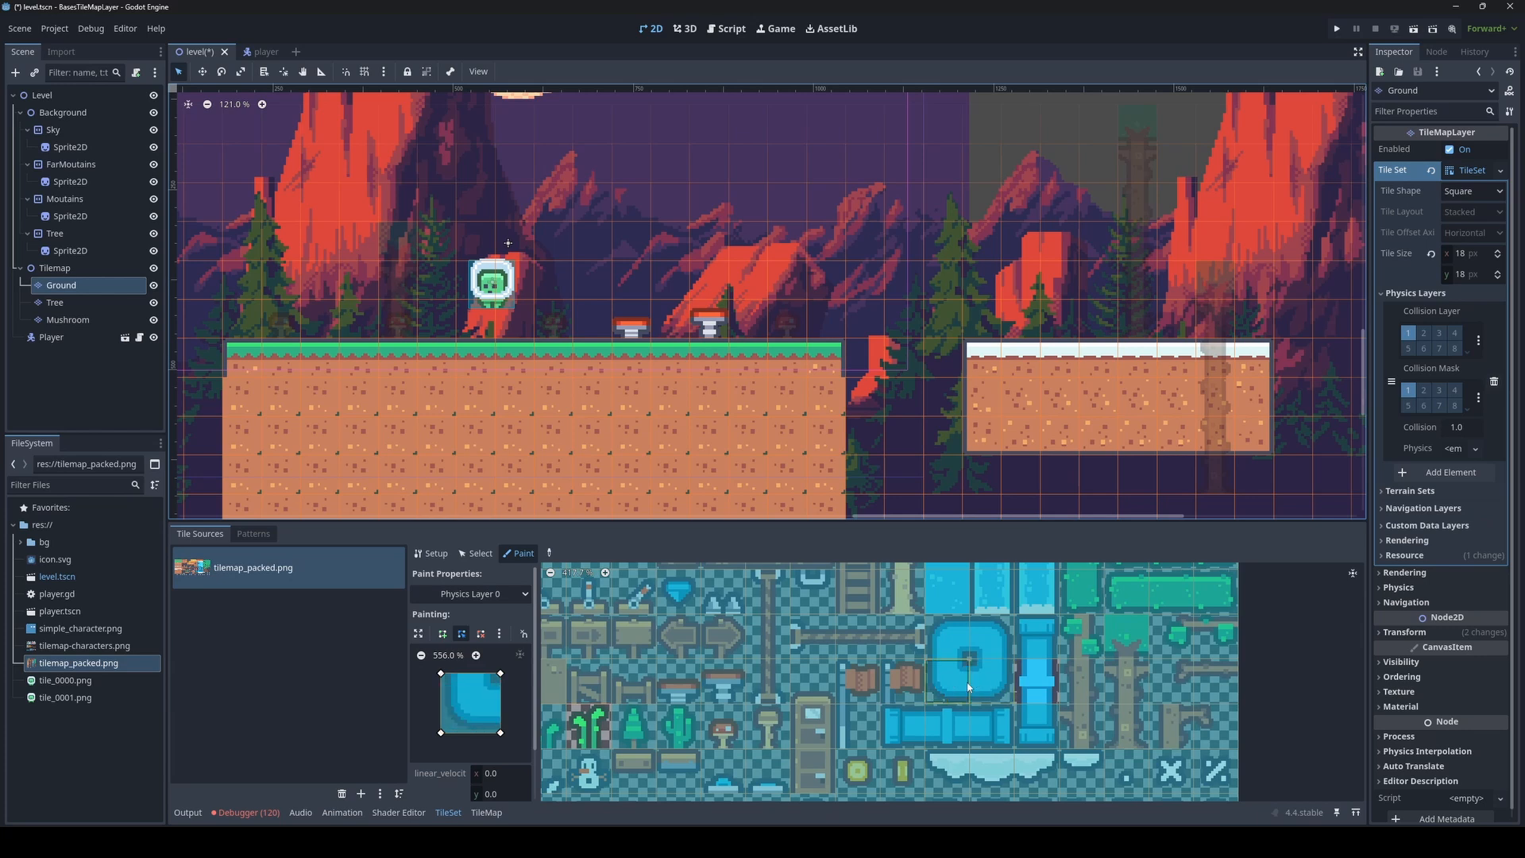
{"action": "left_click", "coordinate": [1016, 688]}
{"action": "scroll", "coordinate": [702, 720], "scroll_direction": "down", "scroll_amount": 4}
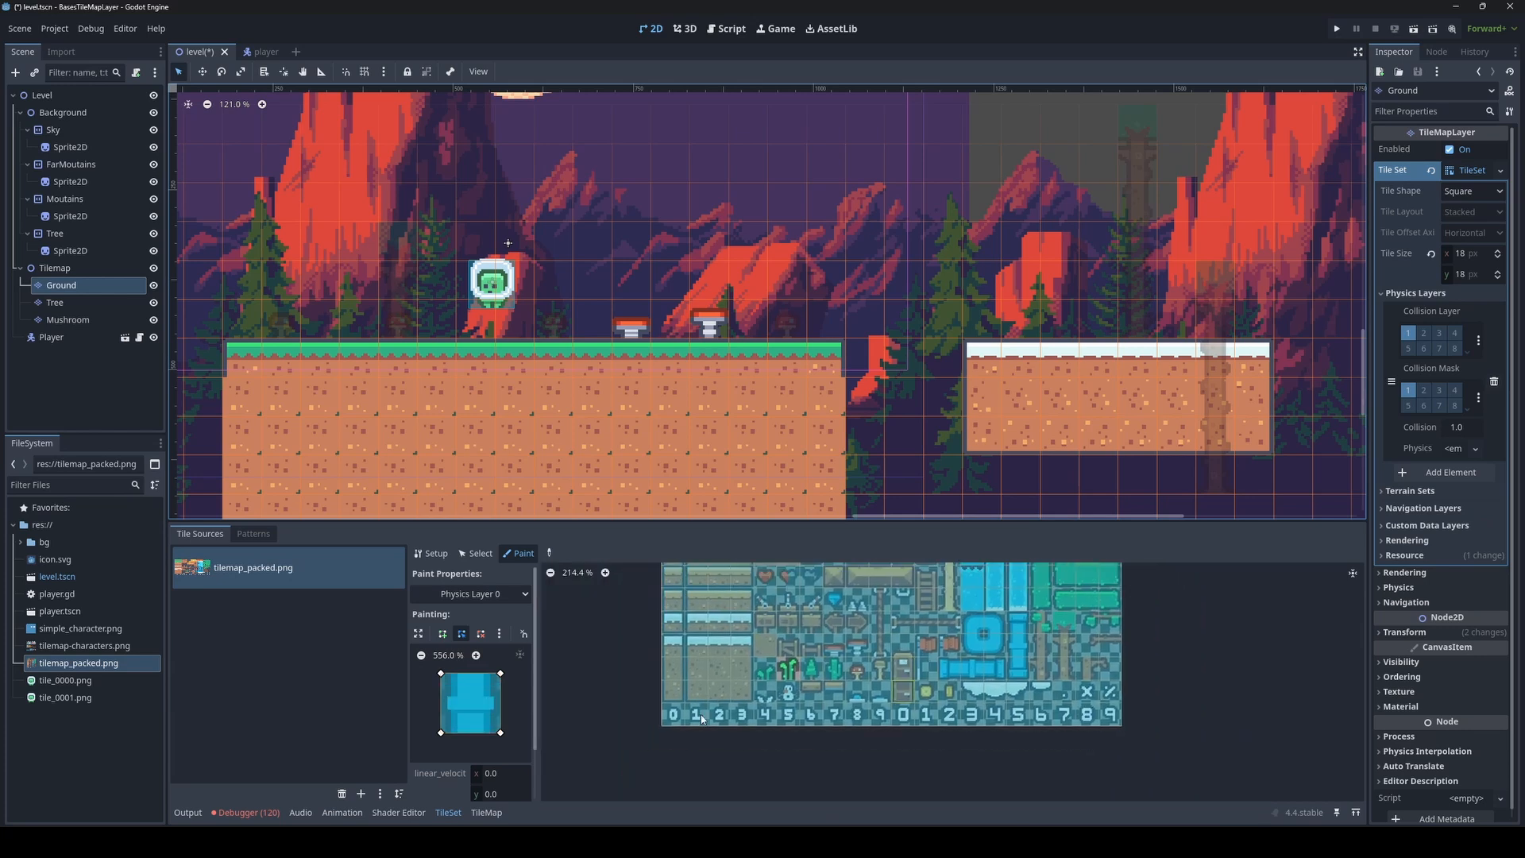
{"action": "scroll", "coordinate": [715, 718], "scroll_direction": "up", "scroll_amount": 3}
{"action": "middle_click_drag", "start_coordinate": [842, 671], "coordinate": [784, 783]}
{"action": "middle_click_drag", "start_coordinate": [838, 601], "coordinate": [715, 706]}
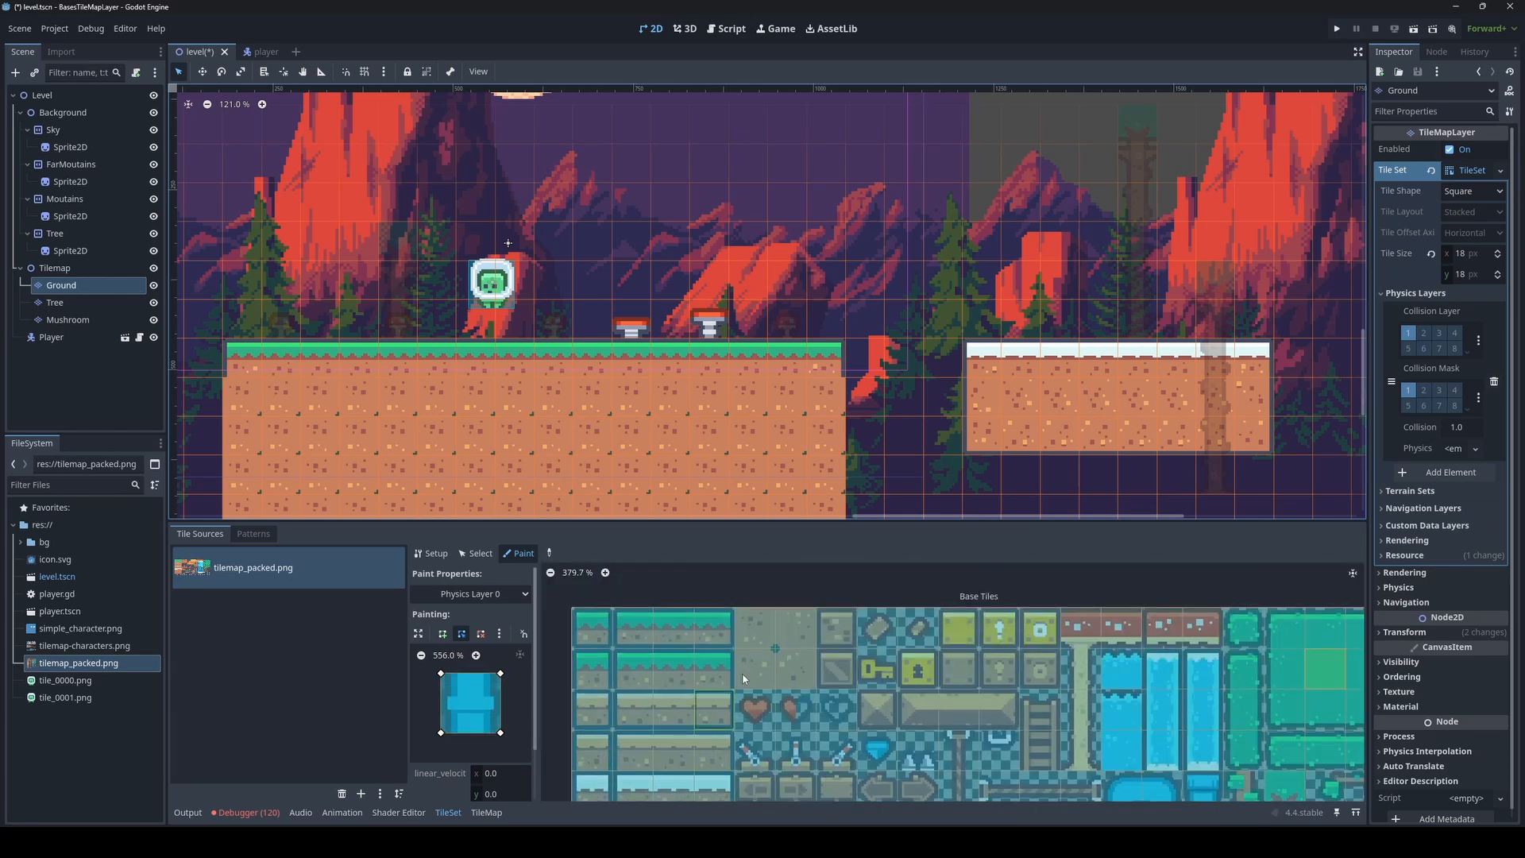
Inspect the Physics Layer 0 polygons of single atlas tiles: a top-row grass tile, the ladder, a mushroom and the green sprout
{"action": "left_click", "coordinate": [475, 554]}
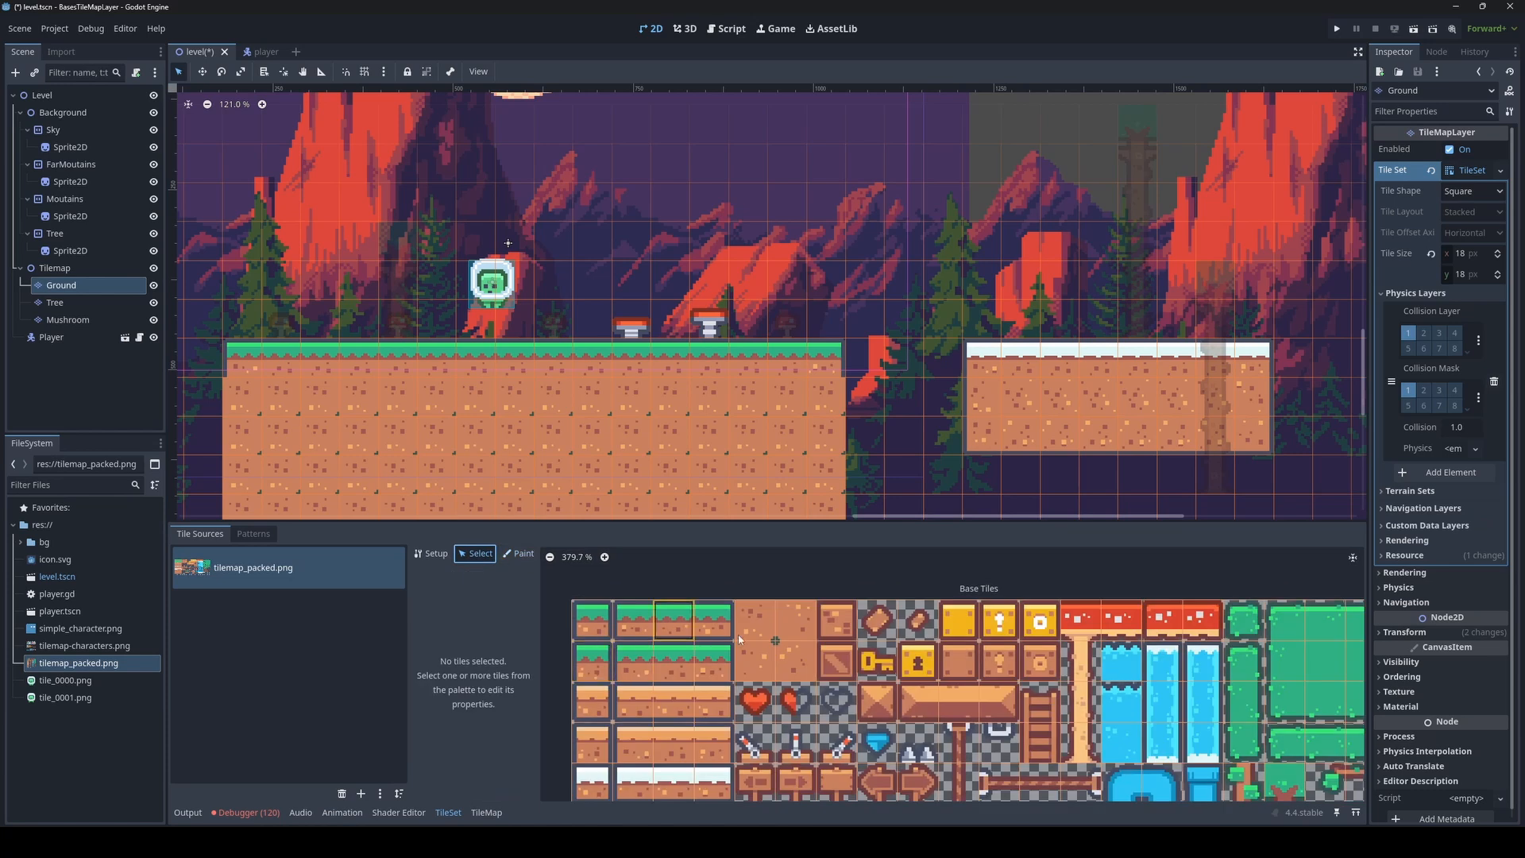
{"action": "left_click", "coordinate": [713, 621]}
{"action": "scroll", "coordinate": [499, 743], "scroll_direction": "down", "scroll_amount": 1}
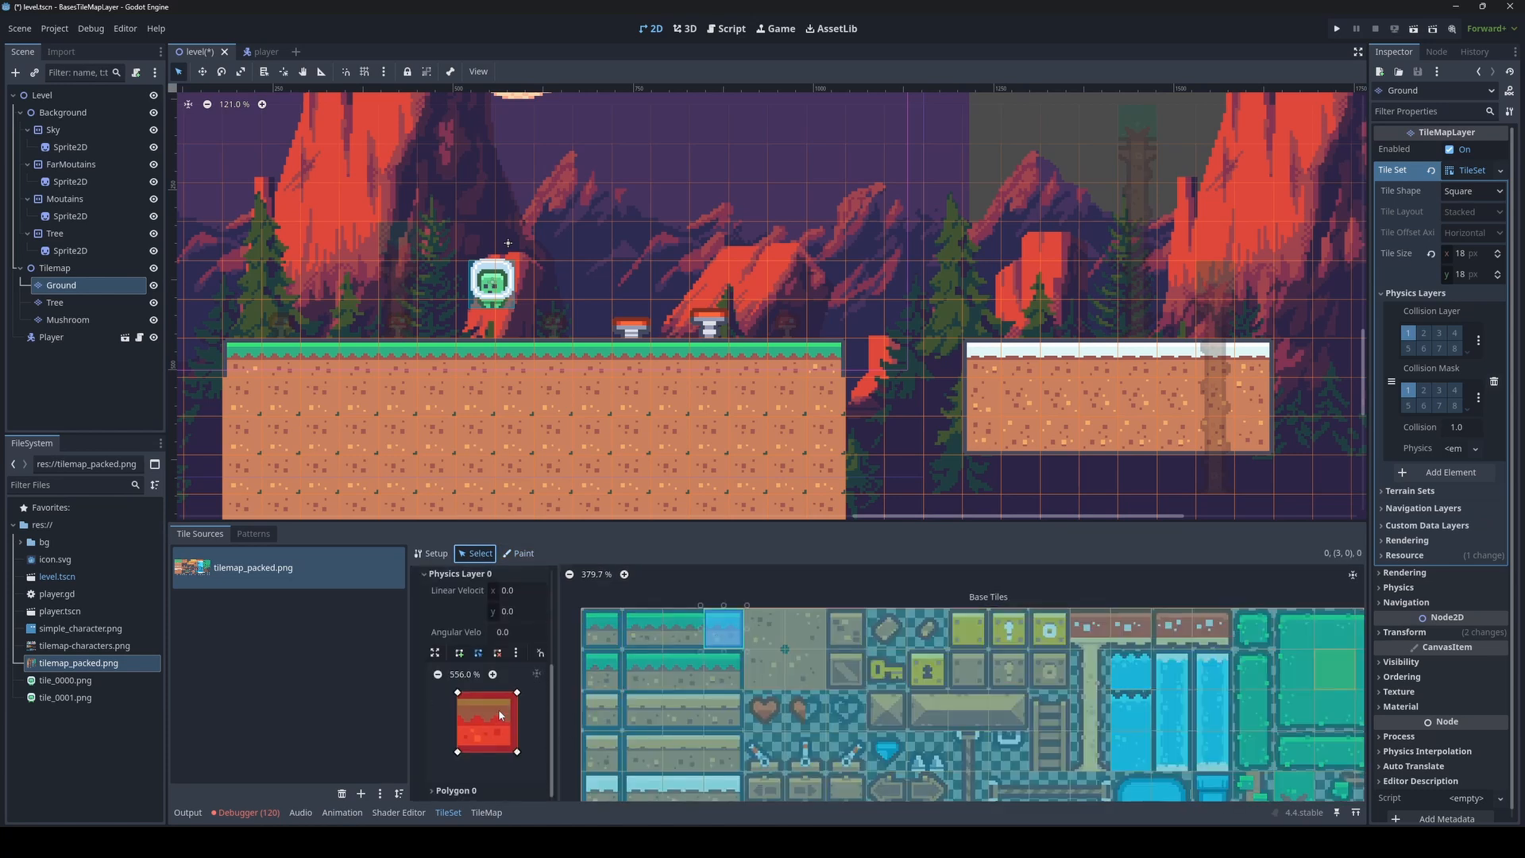
{"action": "left_click", "coordinate": [1033, 713]}
{"action": "scroll", "coordinate": [867, 673], "scroll_direction": "down", "scroll_amount": 3}
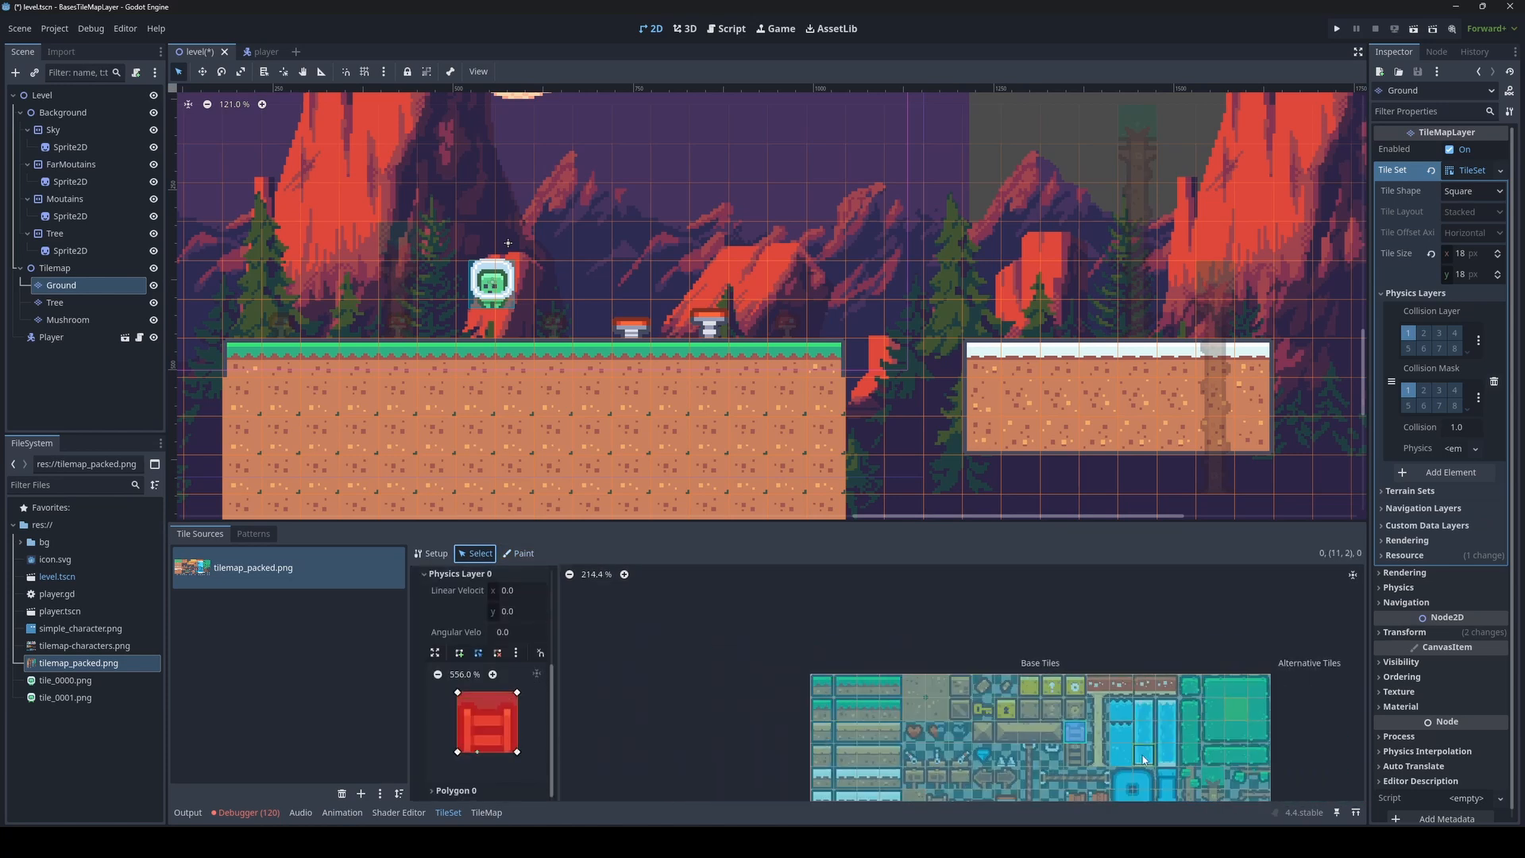
{"action": "left_click", "coordinate": [830, 668]}
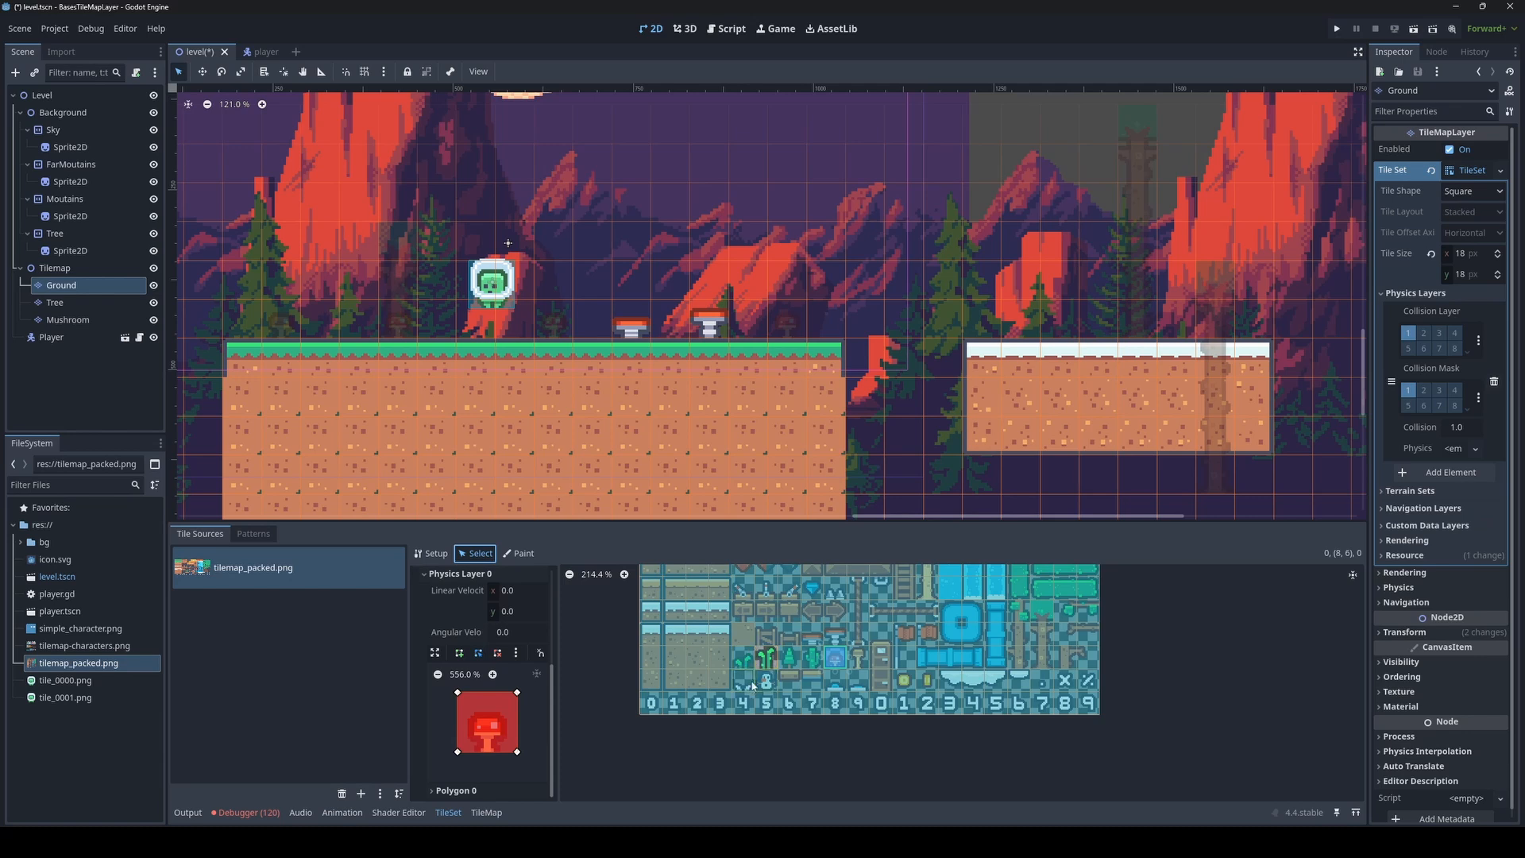
{"action": "left_click", "coordinate": [767, 661]}
{"action": "scroll", "coordinate": [767, 660], "scroll_direction": "up", "scroll_amount": 4}
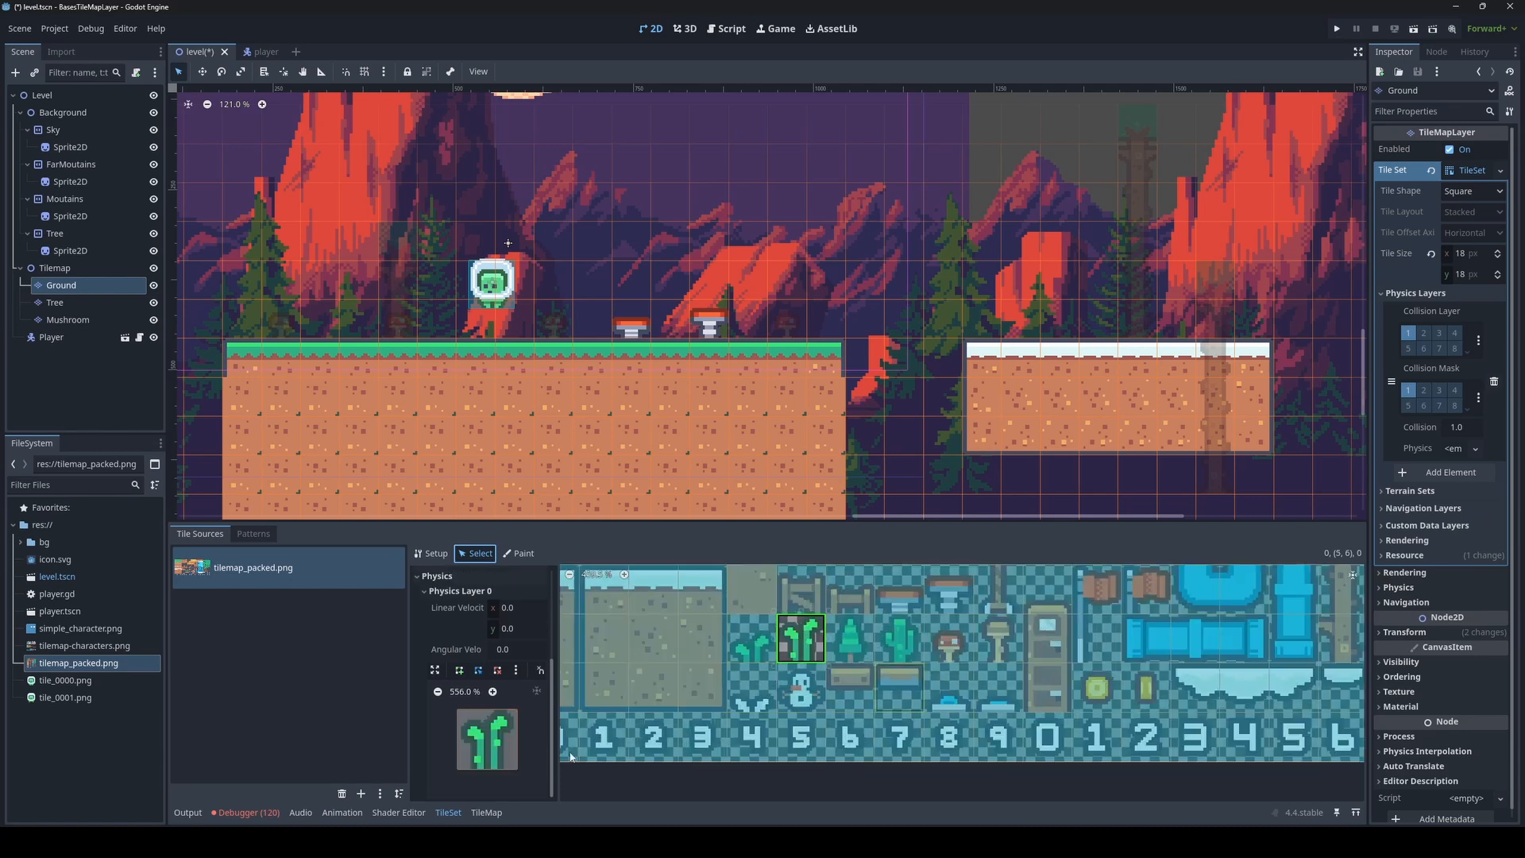
Return to painting Physics Layer 0 and paint the full-square collision shape on the green sprout tile
{"action": "left_click", "coordinate": [519, 552]}
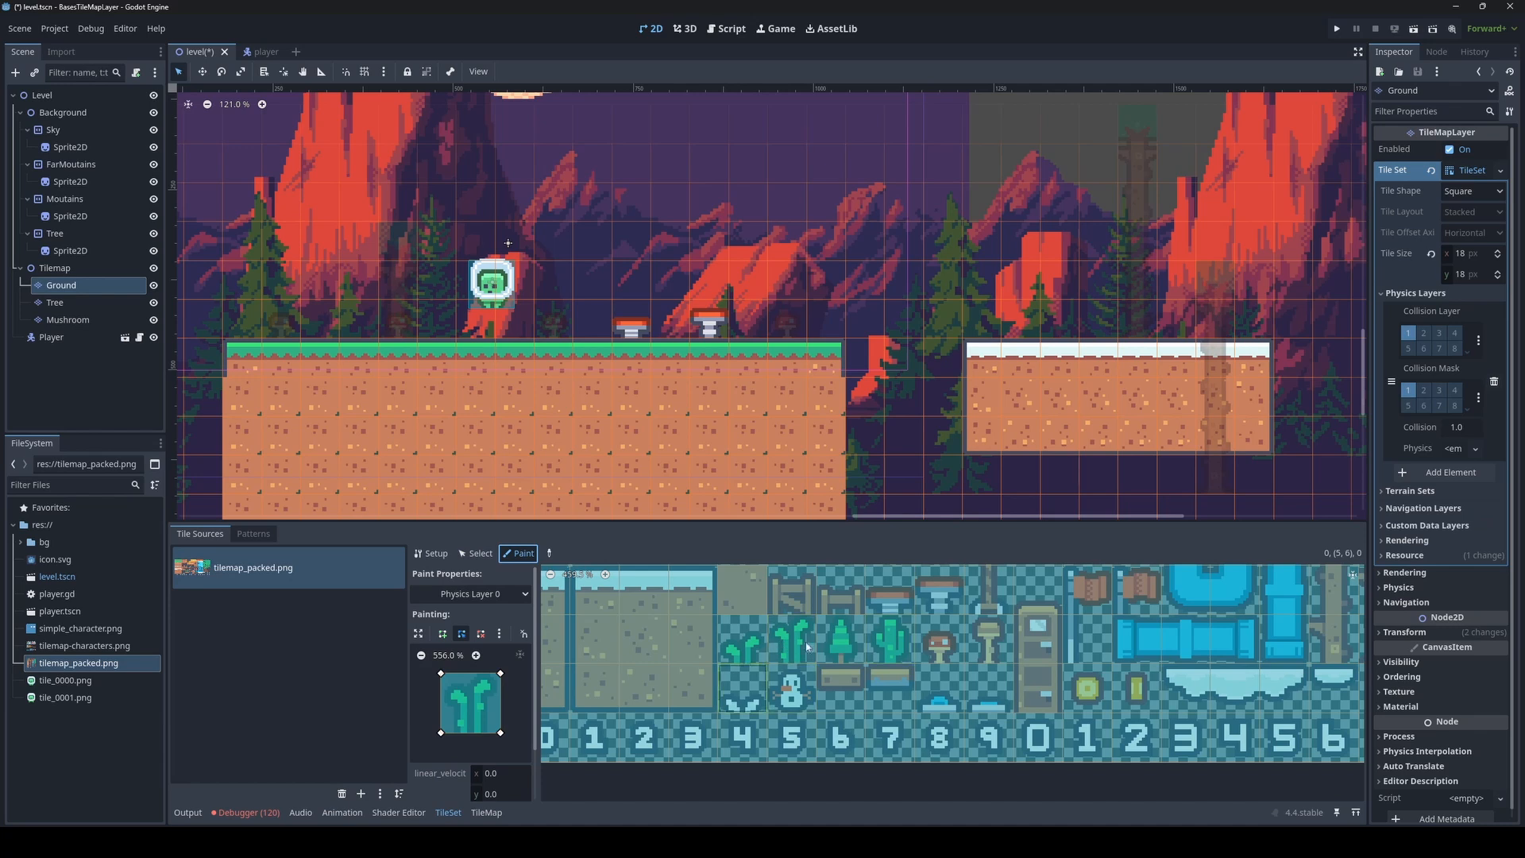
{"action": "scroll", "coordinate": [833, 659], "scroll_direction": "down", "scroll_amount": 2}
{"action": "middle_click_drag", "start_coordinate": [756, 633], "coordinate": [775, 707]}
{"action": "scroll", "coordinate": [775, 706], "scroll_direction": "down", "scroll_amount": 2}
{"action": "middle_click_drag", "start_coordinate": [810, 580], "coordinate": [823, 706]}
{"action": "scroll", "coordinate": [675, 611], "scroll_direction": "up", "scroll_amount": 3}
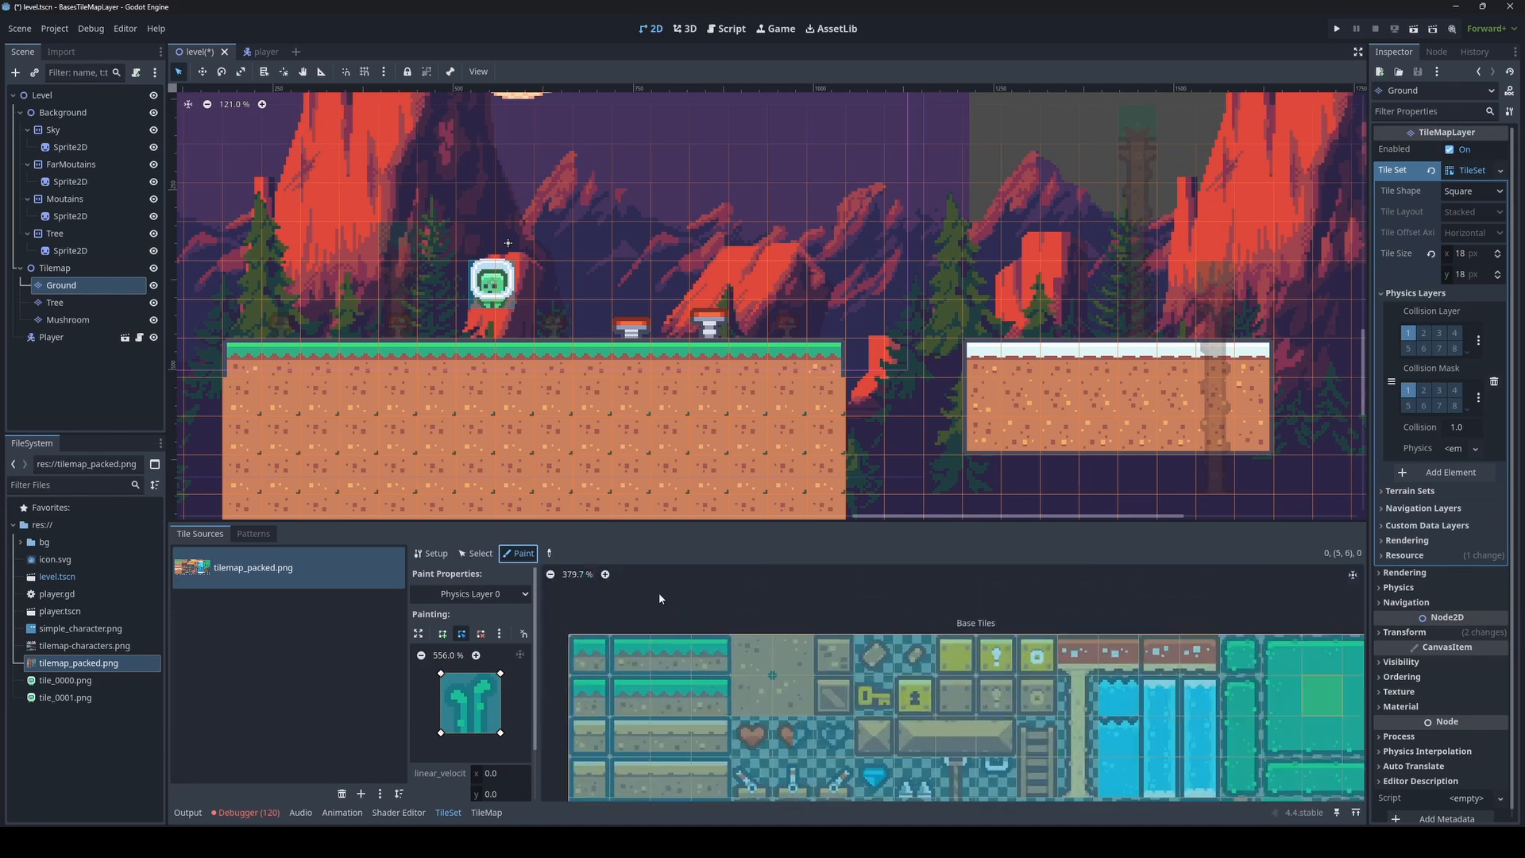
Run the project and move the player left, jumping from the large grass platform onto a small floating block
{"action": "key", "text": "F5"}
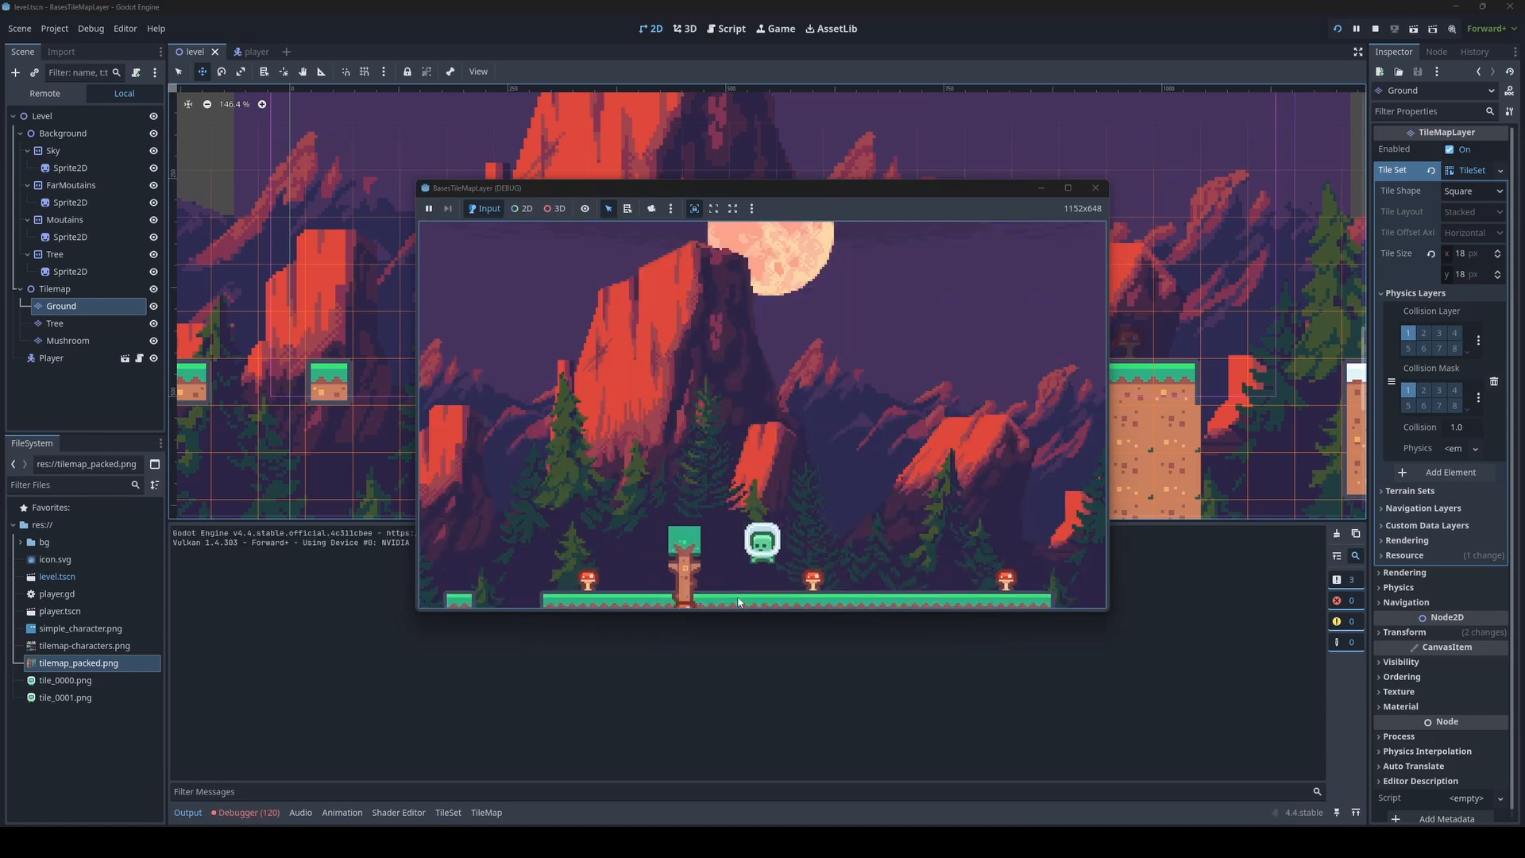
{"action": "key", "text": "Left"}
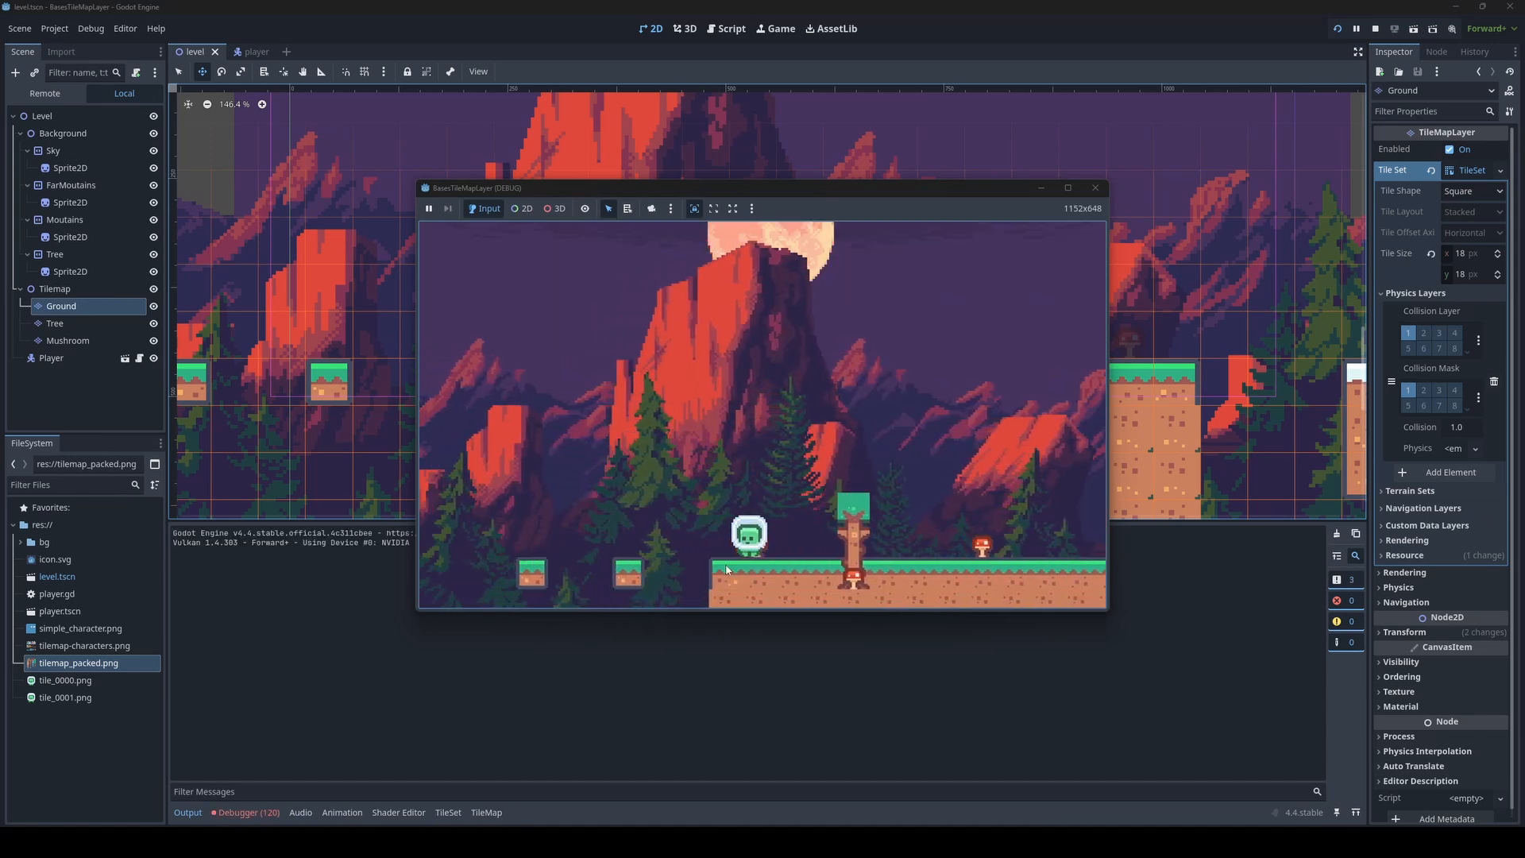
{"action": "key", "text": "space"}
{"action": "key", "text": "Left"}
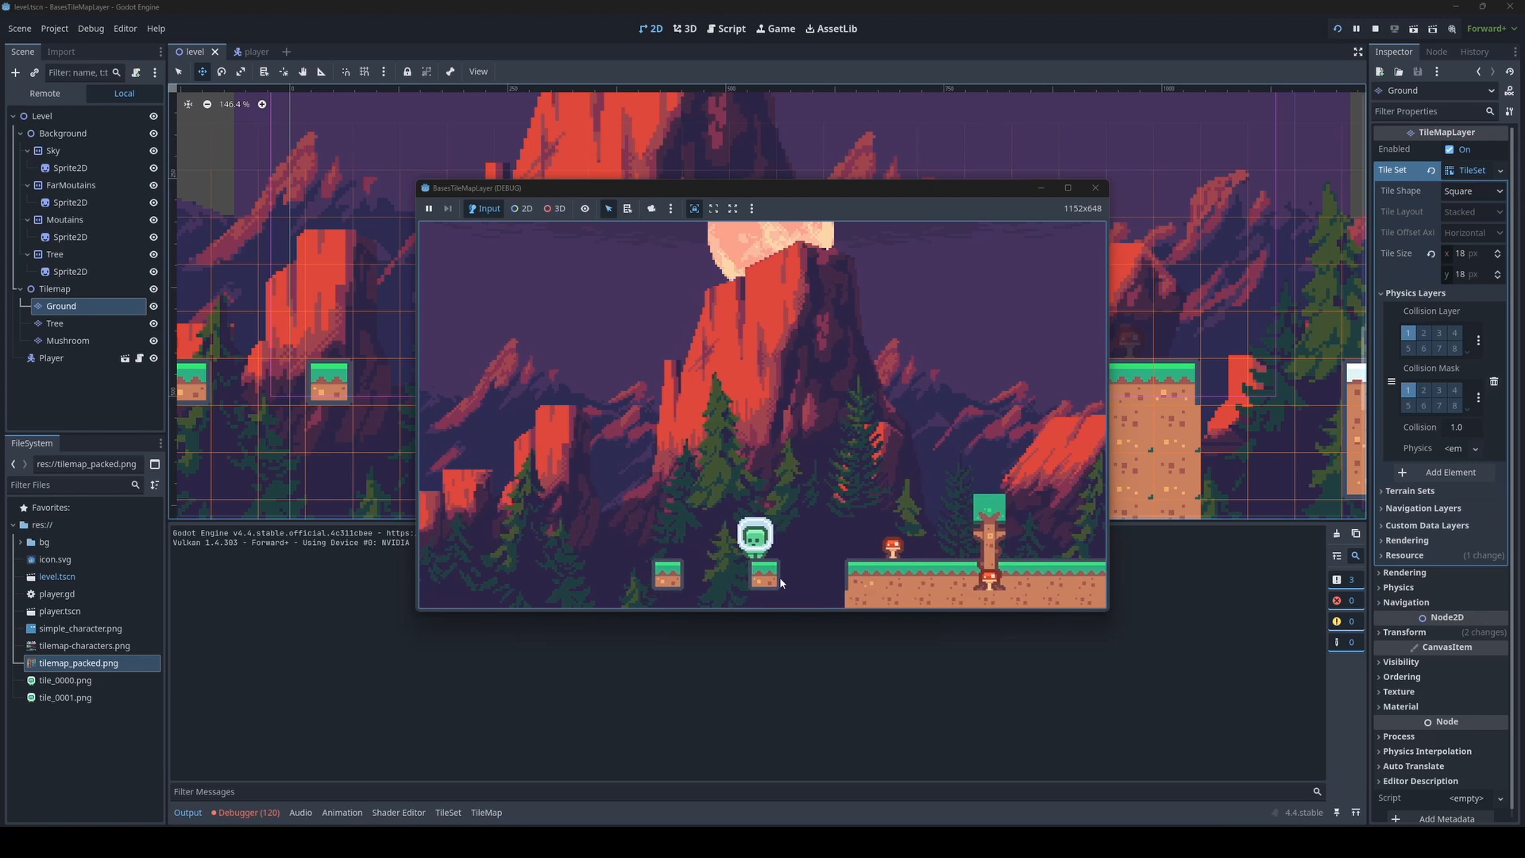
Jump the player back onto the grass platform and walk it past the tree and mushrooms to test their collisions
{"action": "key", "text": "Right"}
{"action": "key", "text": "space"}
{"action": "key", "text": "Right"}
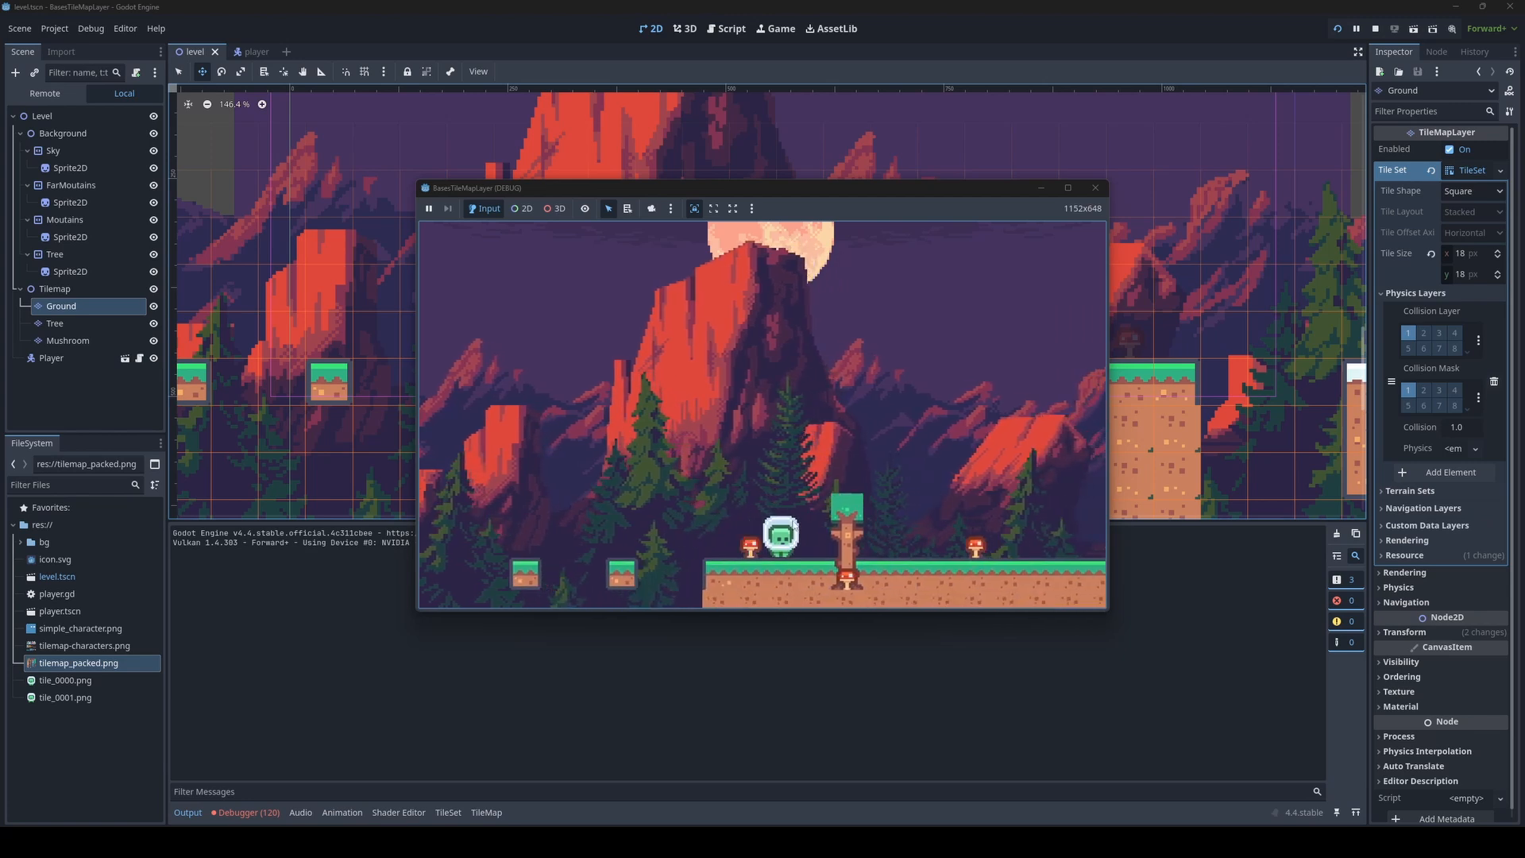
{"action": "key", "text": "Right"}
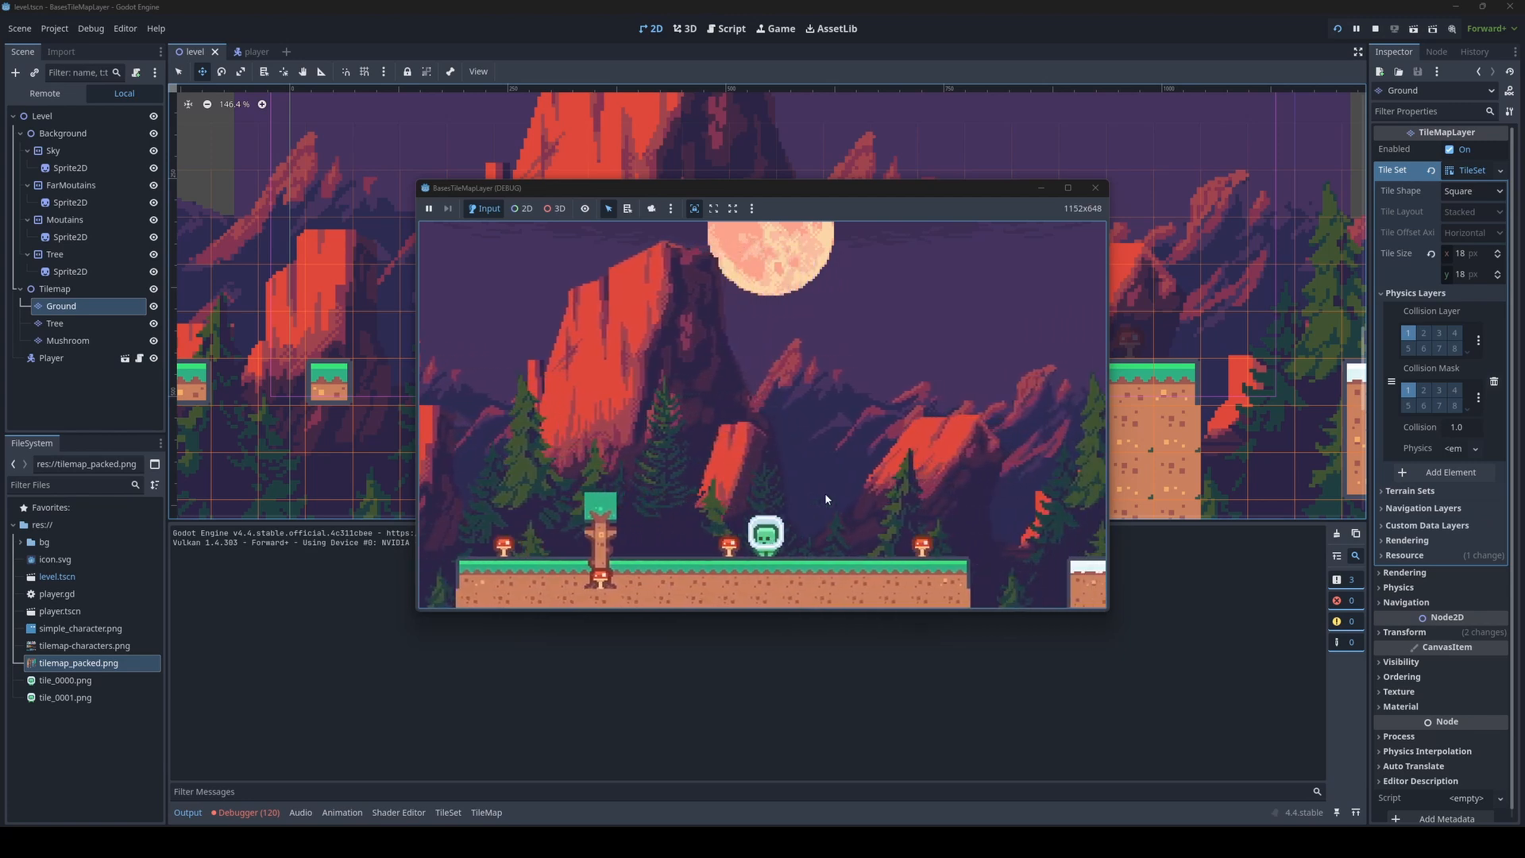
{"action": "scroll", "coordinate": [343, 367], "scroll_direction": "down", "scroll_amount": 3}
{"action": "key", "text": "Left"}
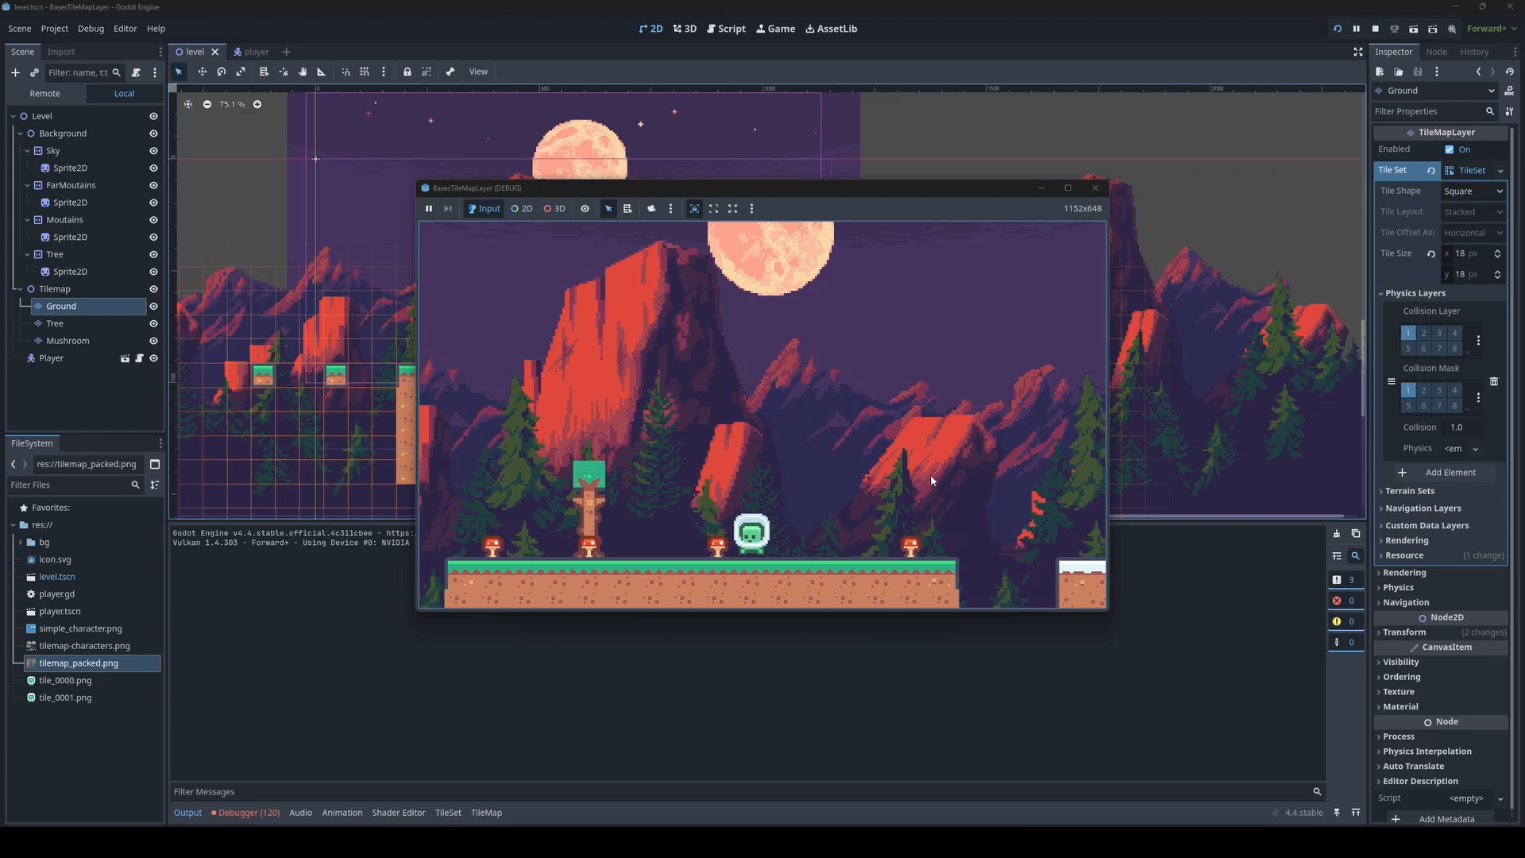
{"action": "key", "text": "Right"}
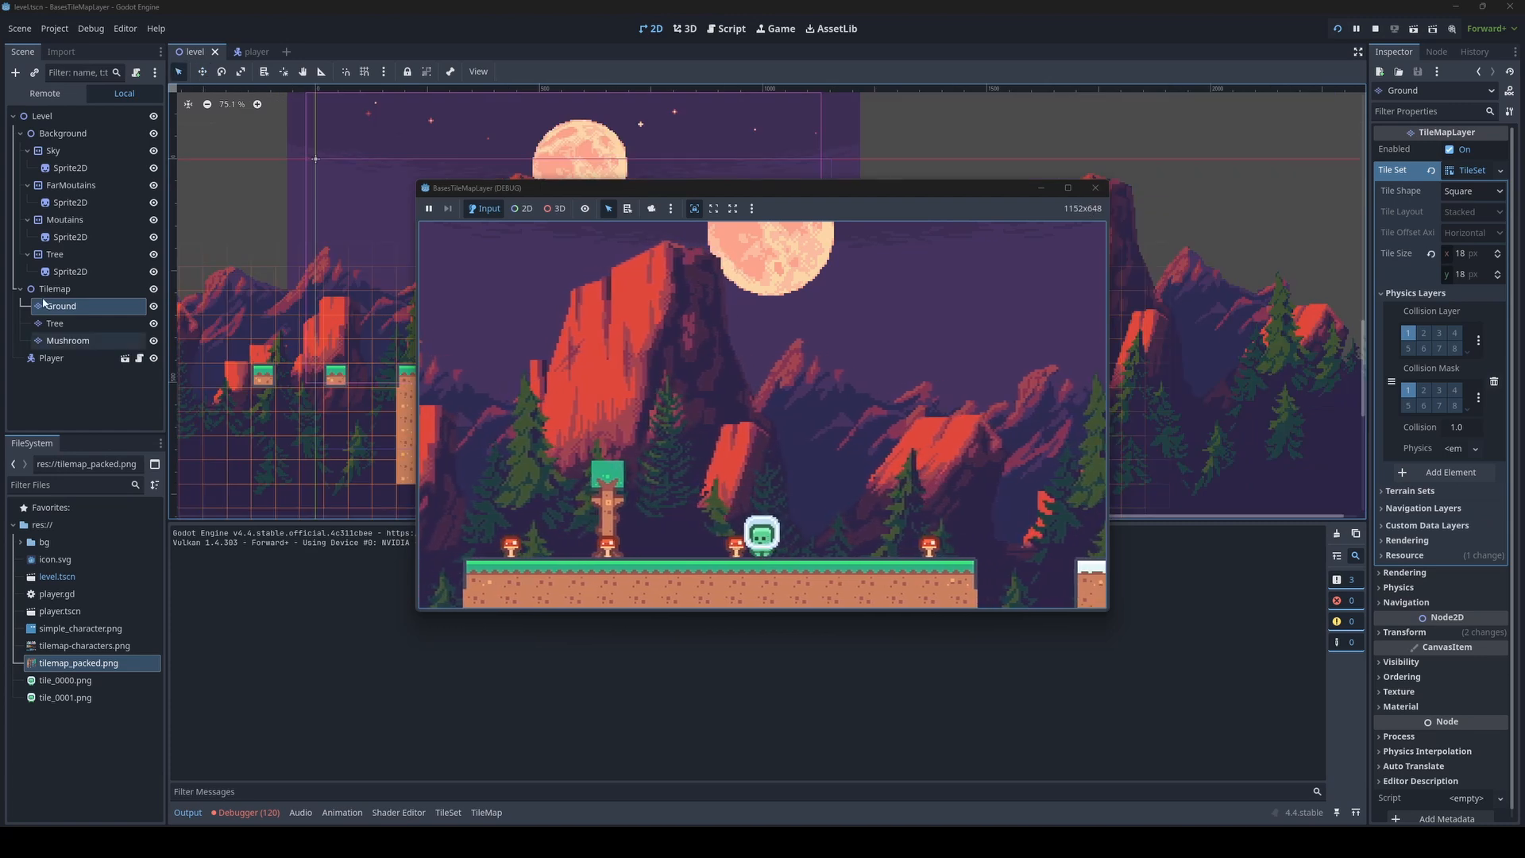
Check the Tree layer's tile set for a physics layer among its paintable properties
{"action": "left_click", "coordinate": [77, 307]}
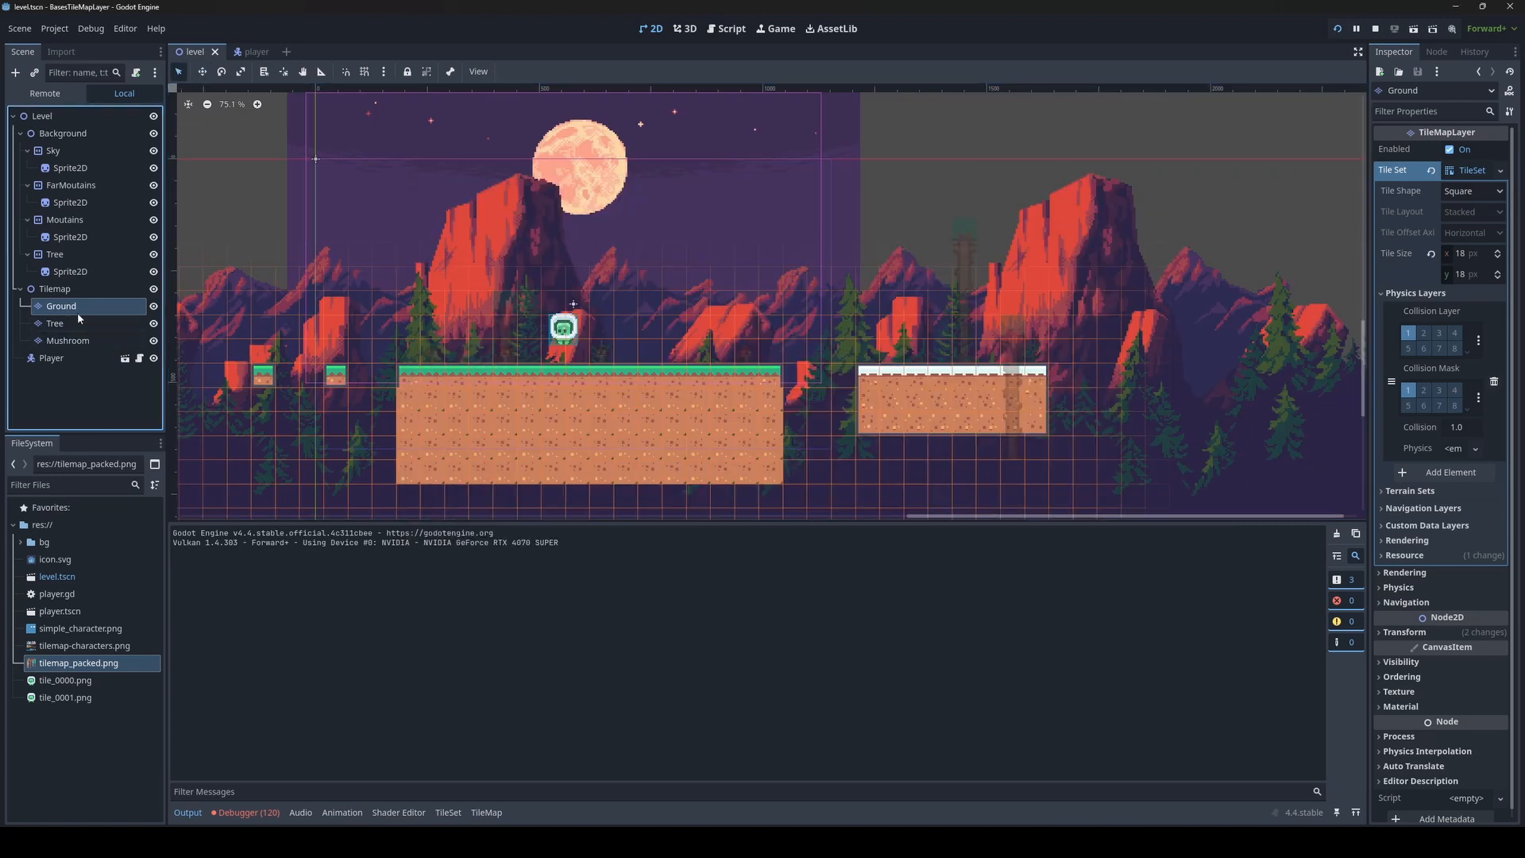
{"action": "left_click", "coordinate": [73, 321]}
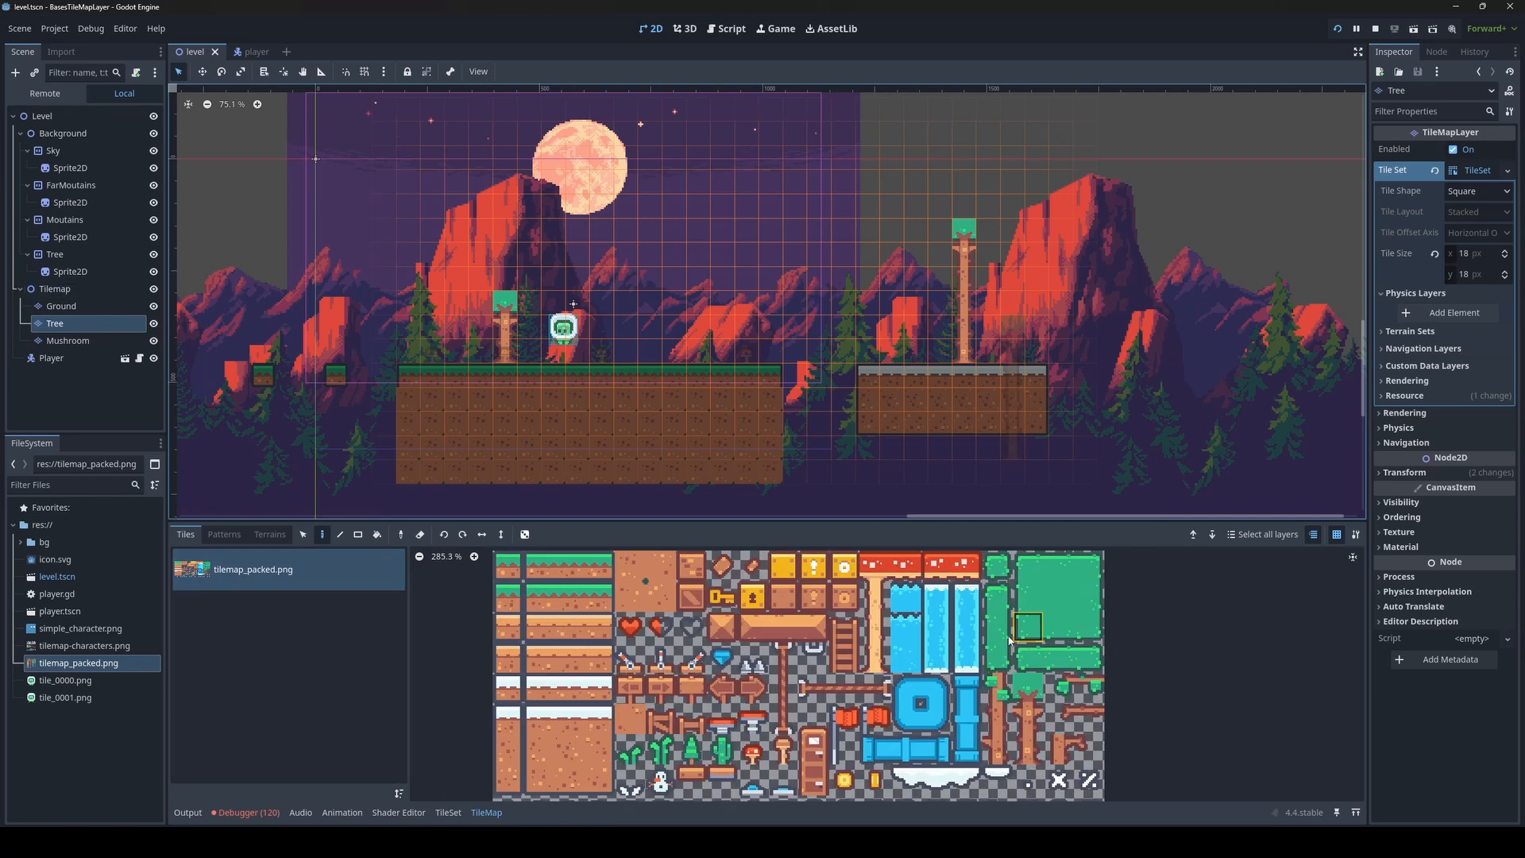
{"action": "left_click", "coordinate": [447, 811]}
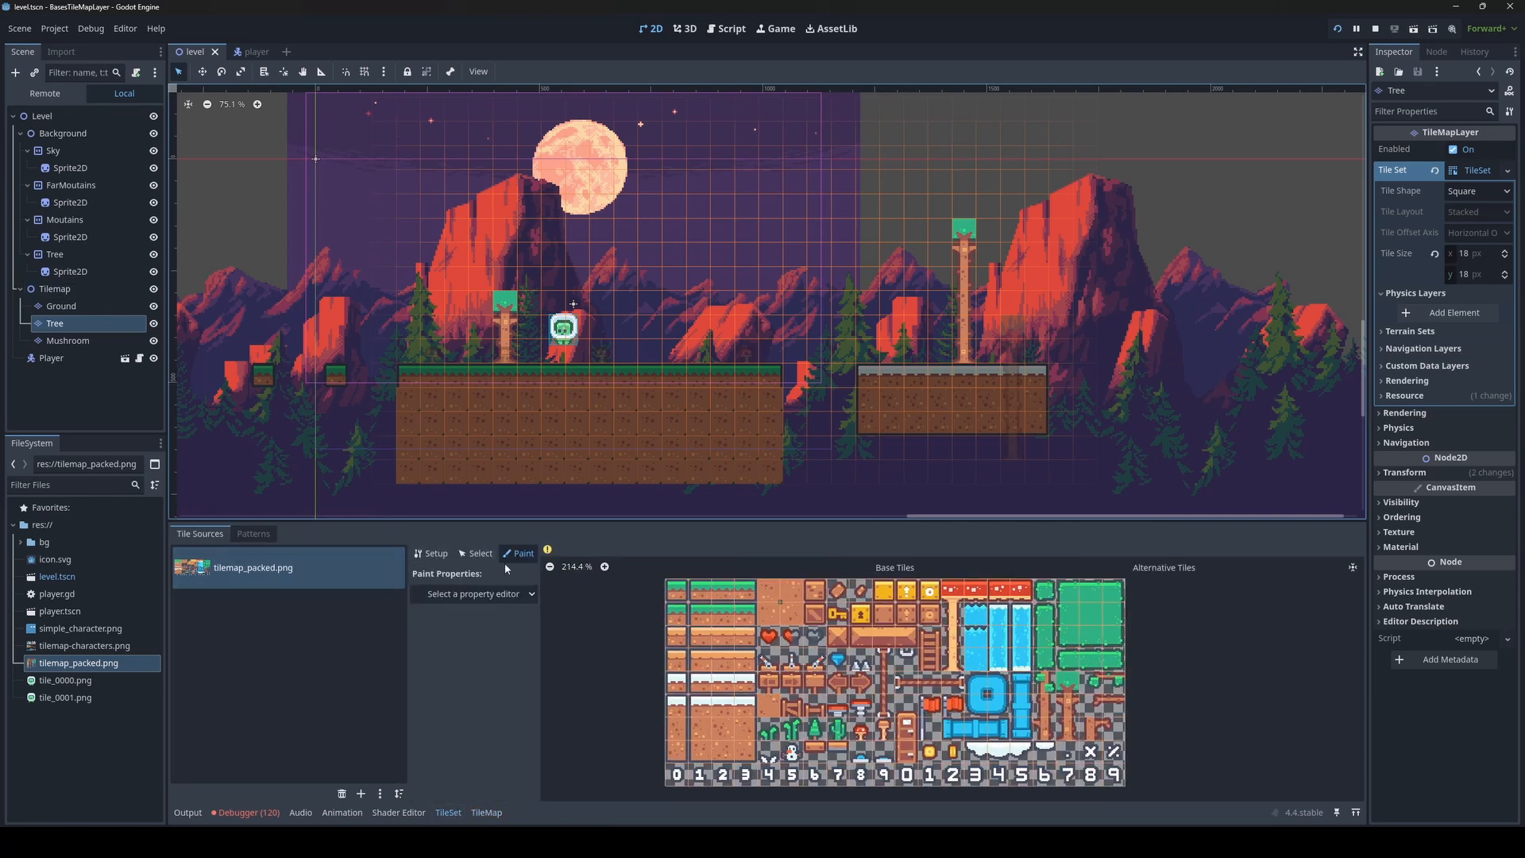
{"action": "left_click", "coordinate": [448, 594]}
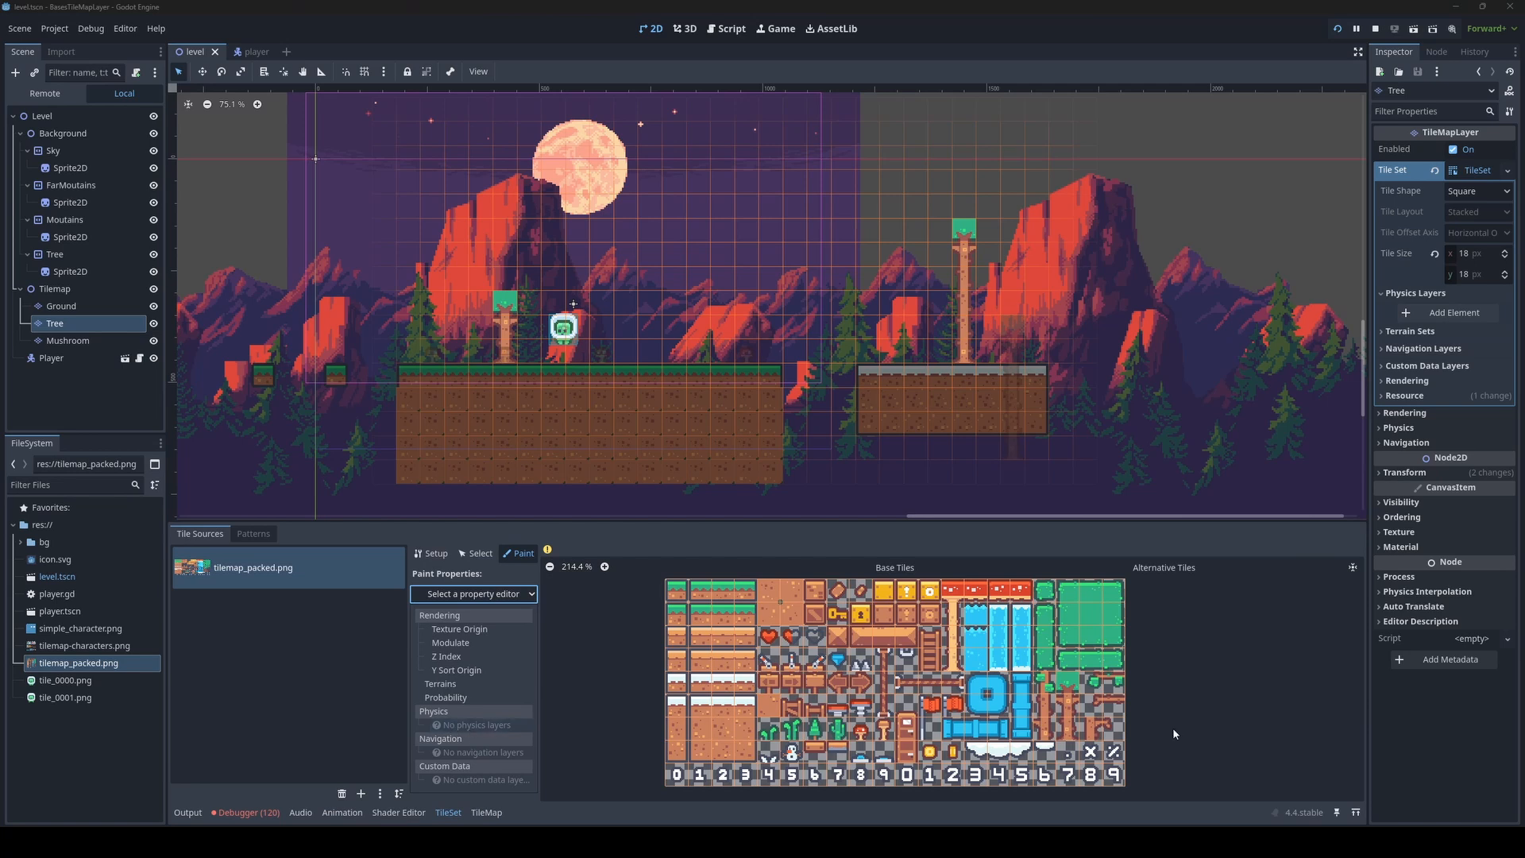
{"action": "left_click", "coordinate": [1117, 699]}
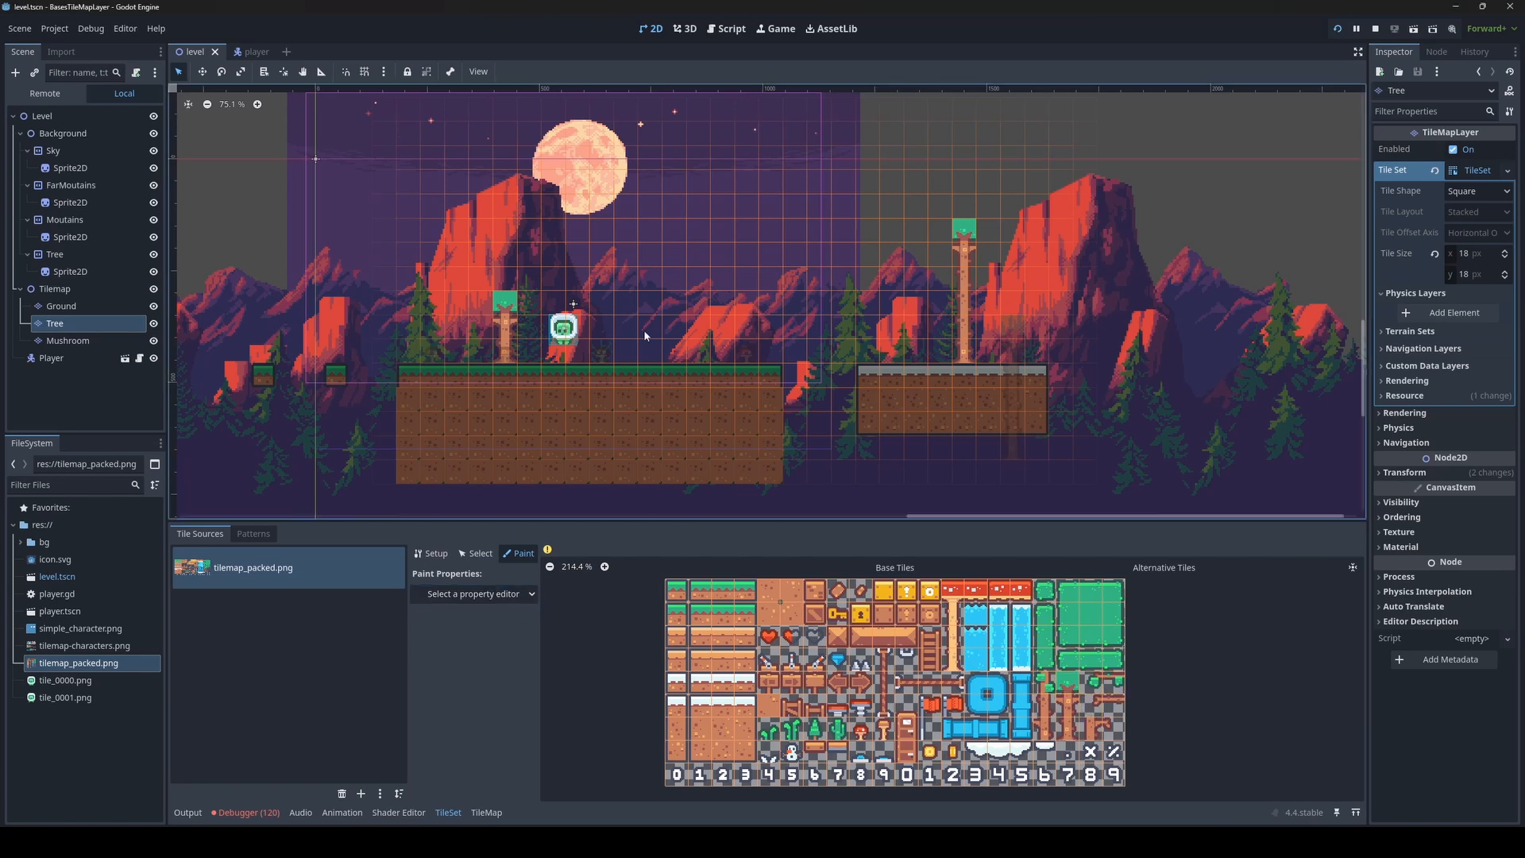
{"action": "scroll", "coordinate": [580, 337], "scroll_direction": "up", "scroll_amount": 4}
{"action": "scroll", "coordinate": [651, 408], "scroll_direction": "down", "scroll_amount": 3}
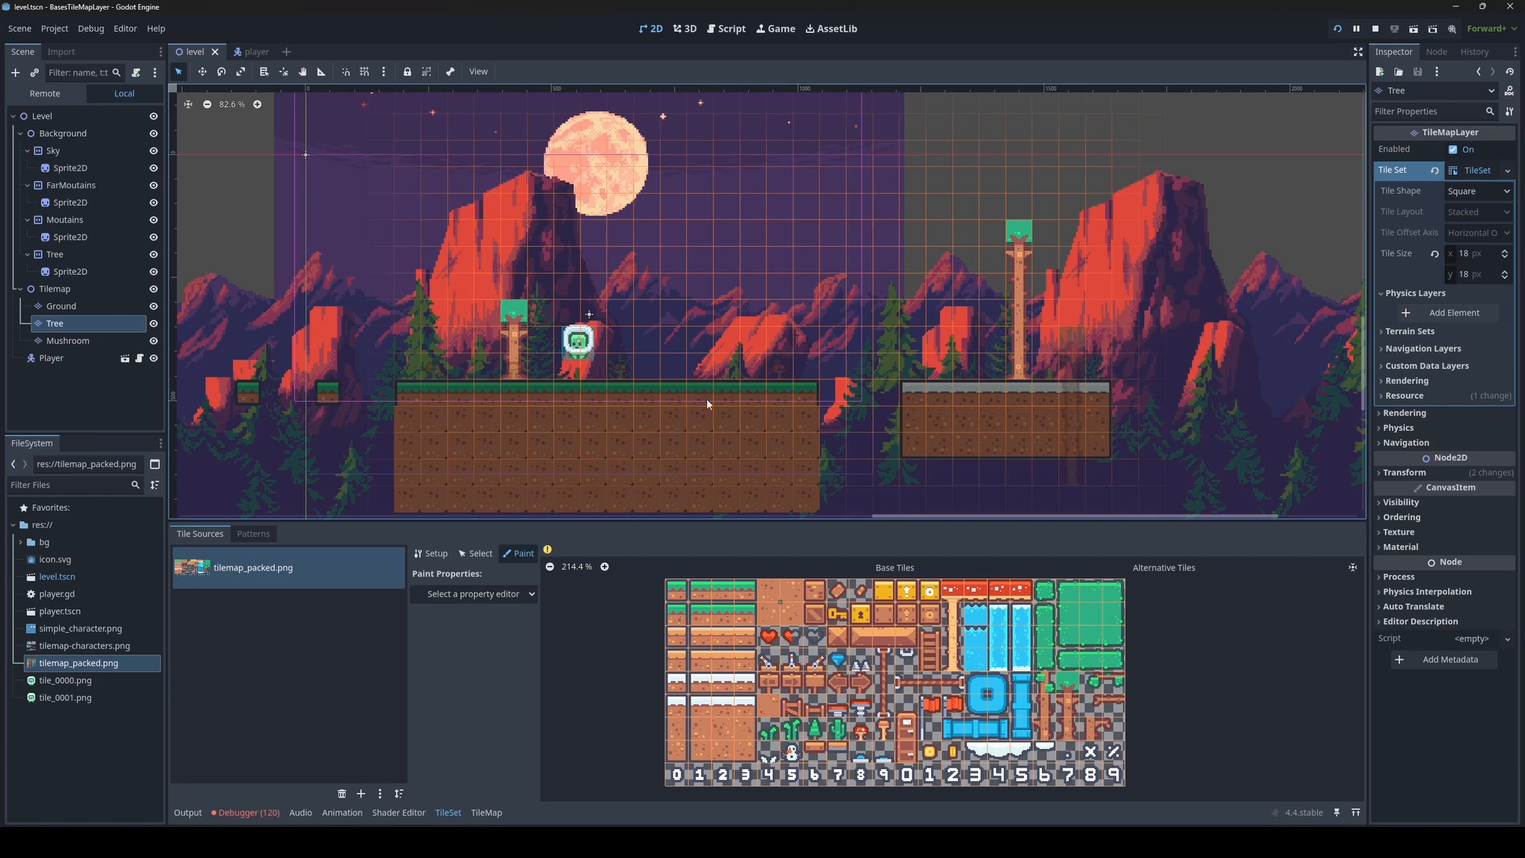
Stop the running game and select the Ground layer to view its tile palette
{"action": "left_click", "coordinate": [710, 426]}
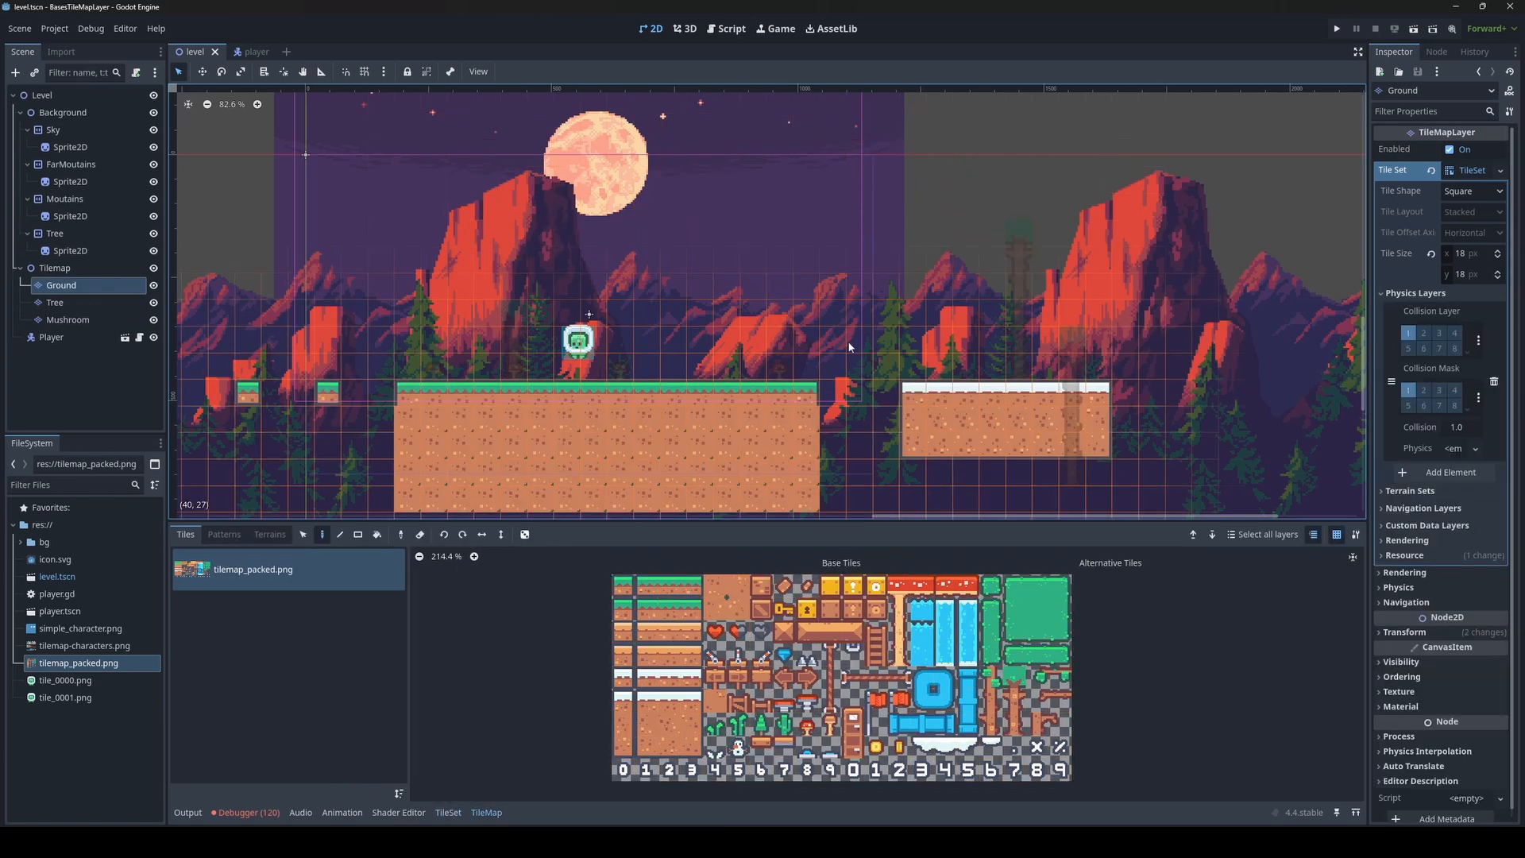
{"action": "scroll", "coordinate": [834, 709], "scroll_direction": "up", "scroll_amount": 3}
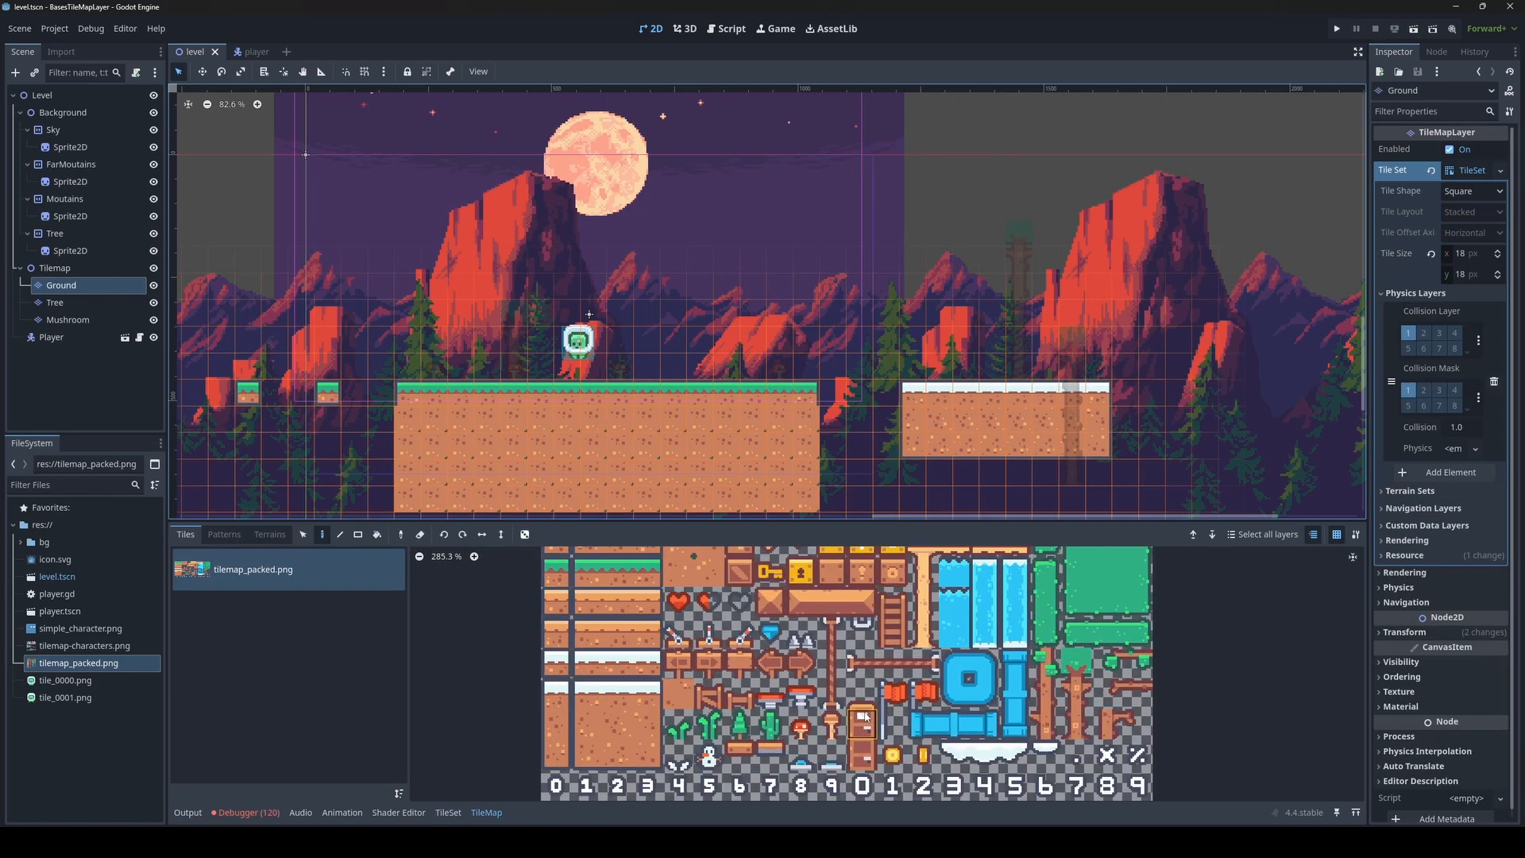
{"action": "scroll", "coordinate": [805, 718], "scroll_direction": "up", "scroll_amount": 1}
{"action": "left_click", "coordinate": [705, 723]}
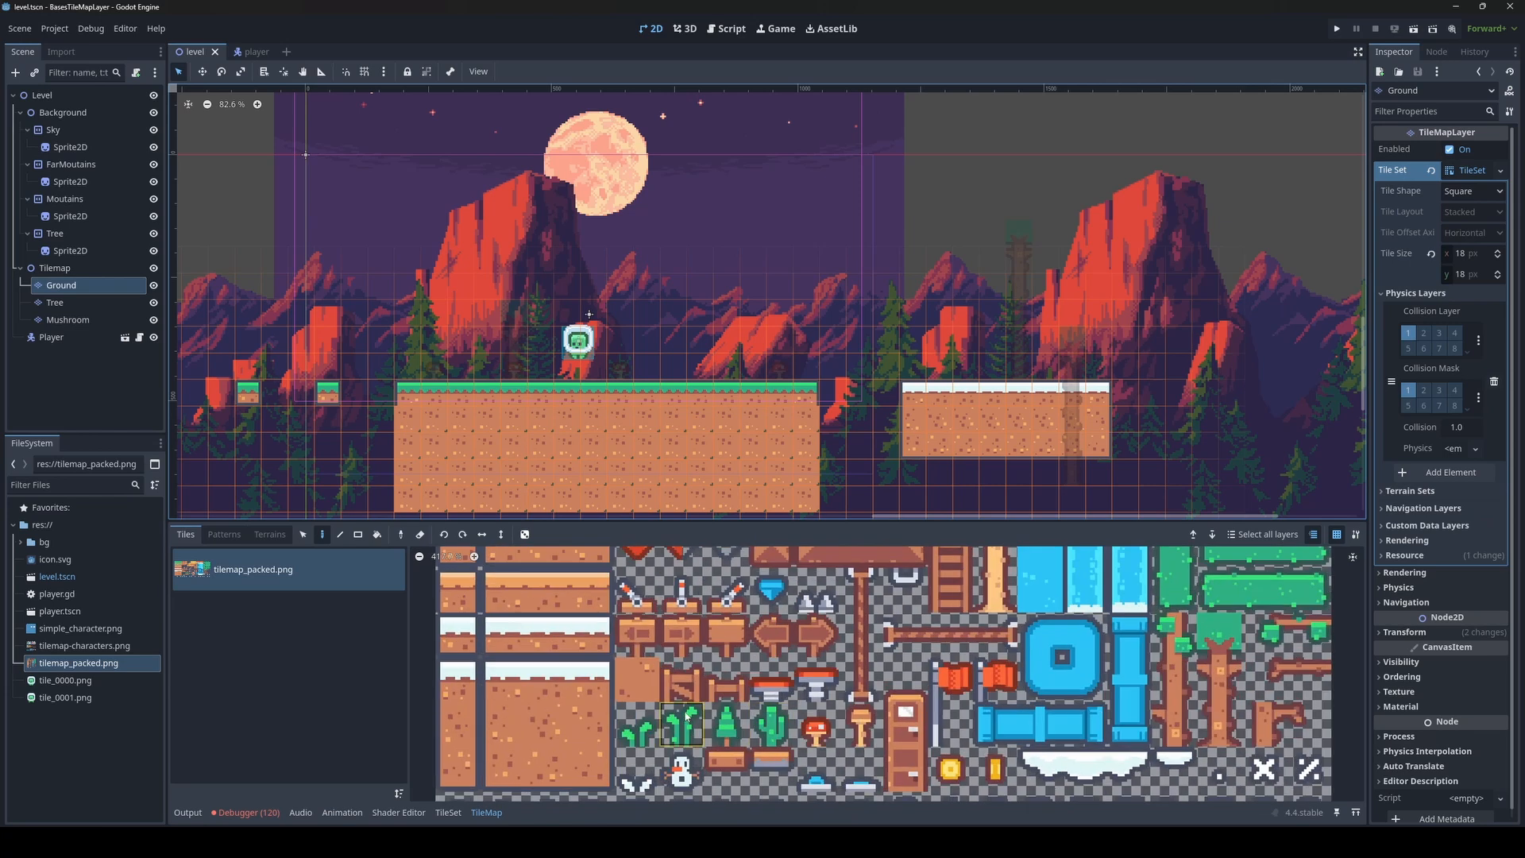
{"action": "scroll", "coordinate": [603, 698], "scroll_direction": "up", "scroll_amount": 1}
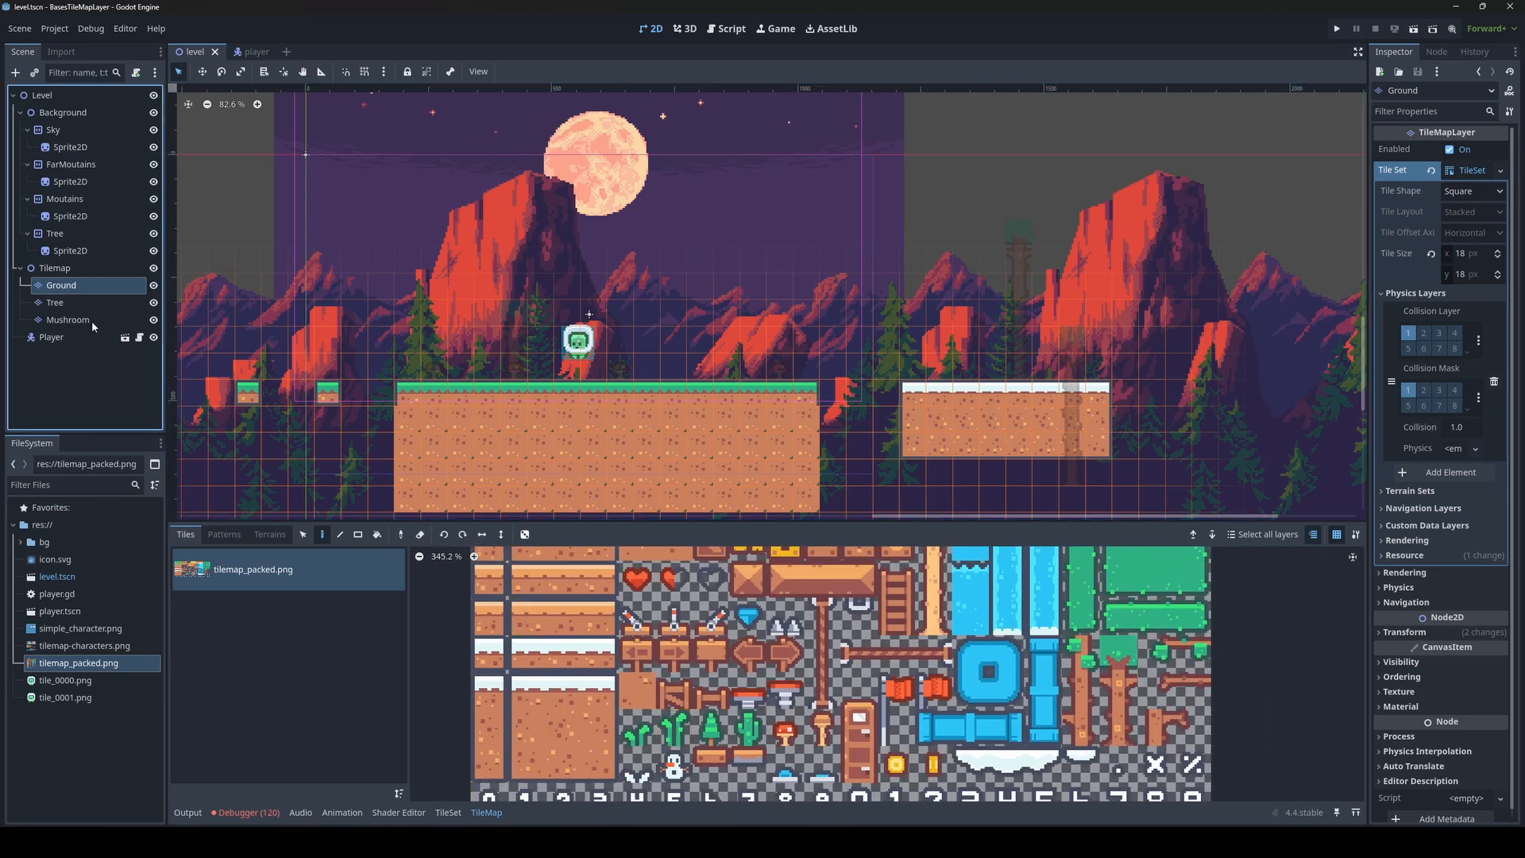
Choose Physics Layer 0 as the Ground tile set's paint property and examine the collision coverage across the whole atlas
{"action": "left_click", "coordinate": [447, 813]}
{"action": "left_click", "coordinate": [463, 593]}
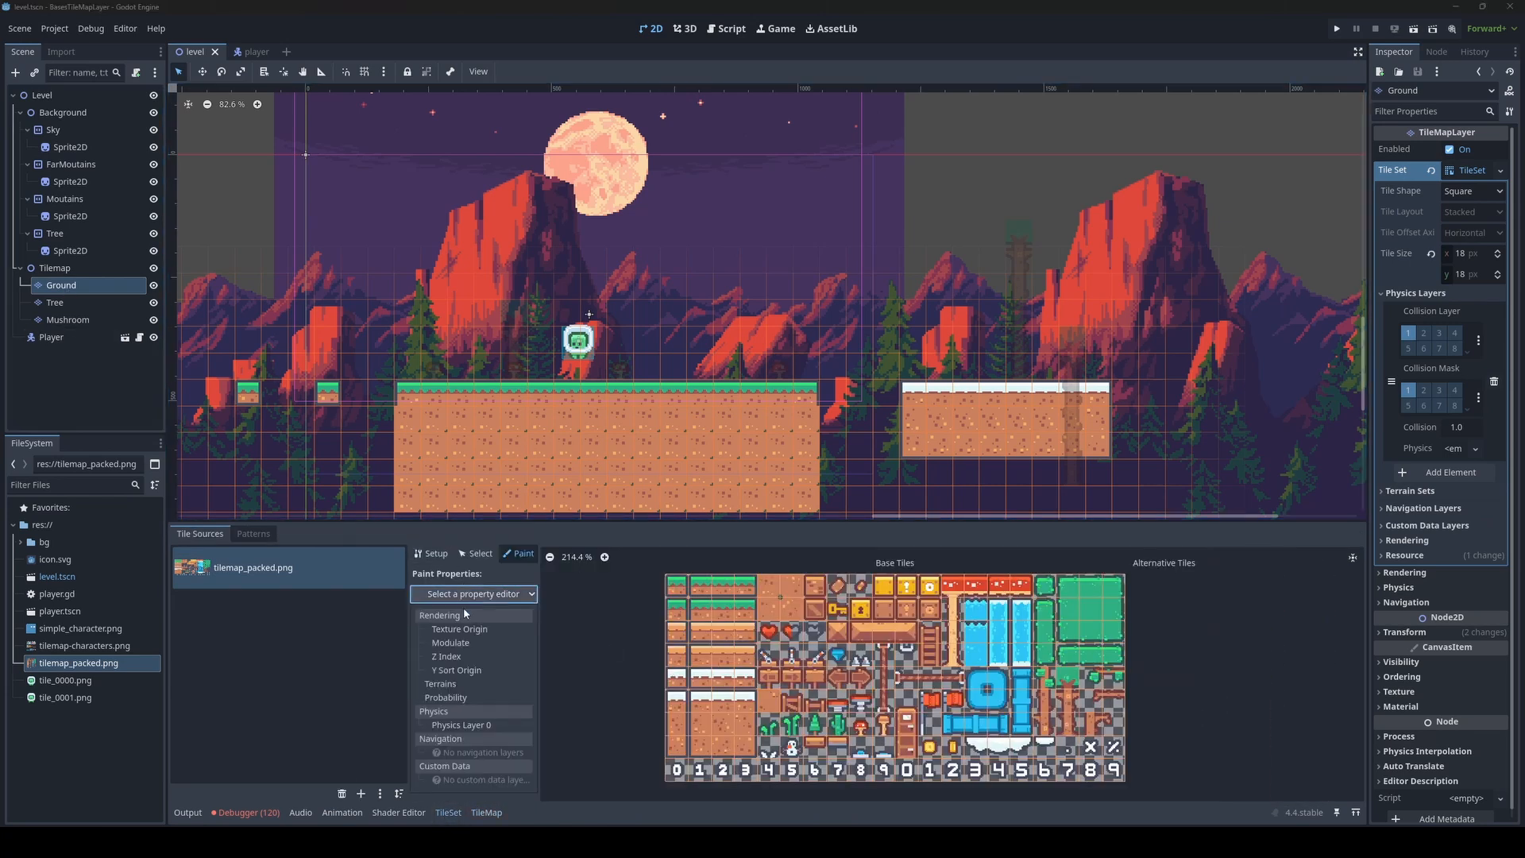
{"action": "left_click", "coordinate": [457, 727]}
{"action": "scroll", "coordinate": [780, 693], "scroll_direction": "up", "scroll_amount": 9}
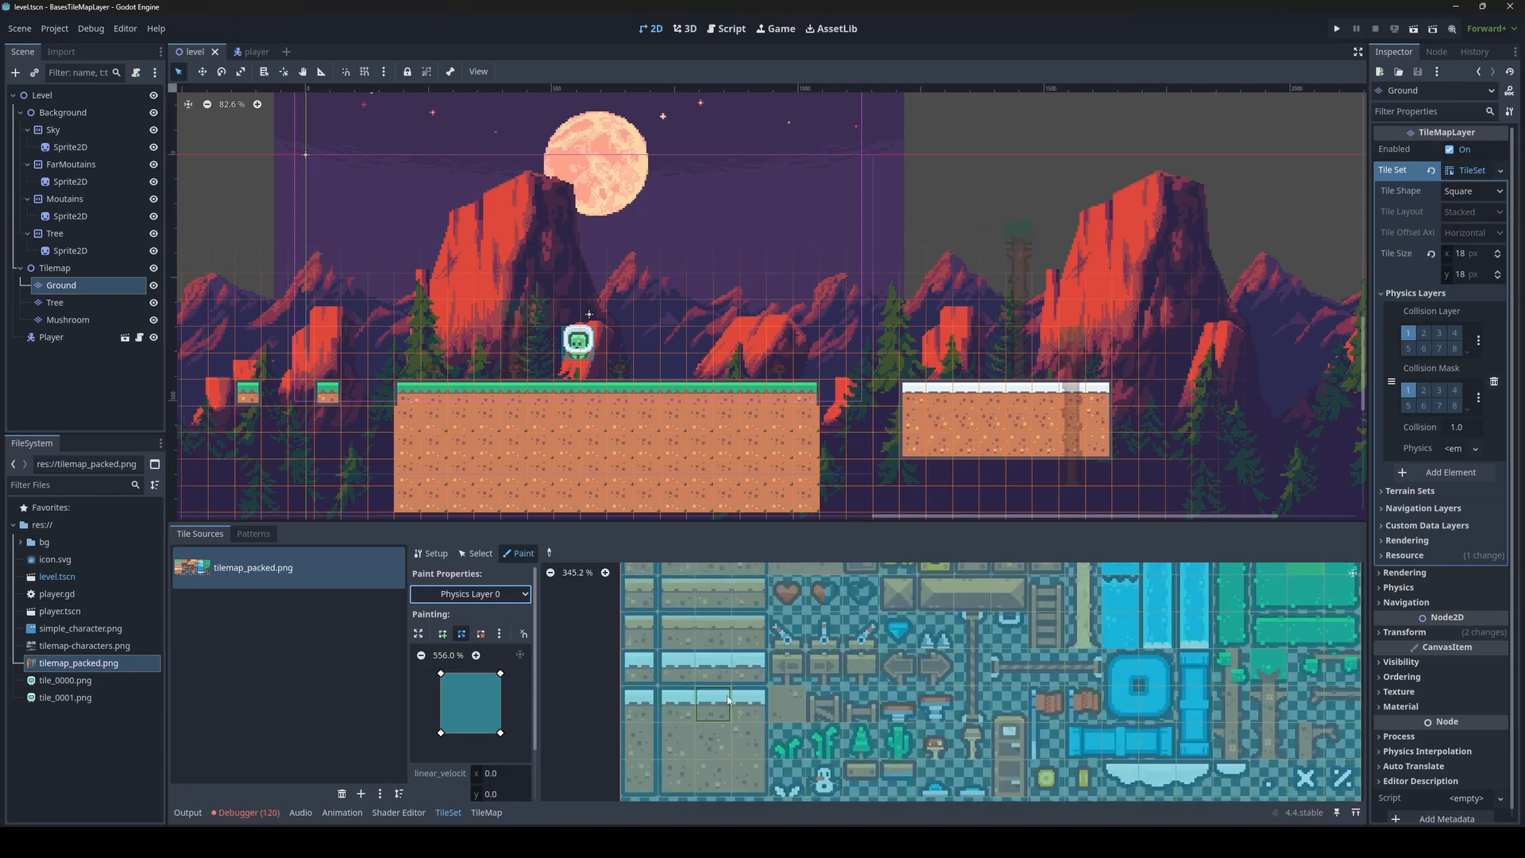
{"action": "middle_click_drag", "start_coordinate": [952, 628], "coordinate": [937, 718]}
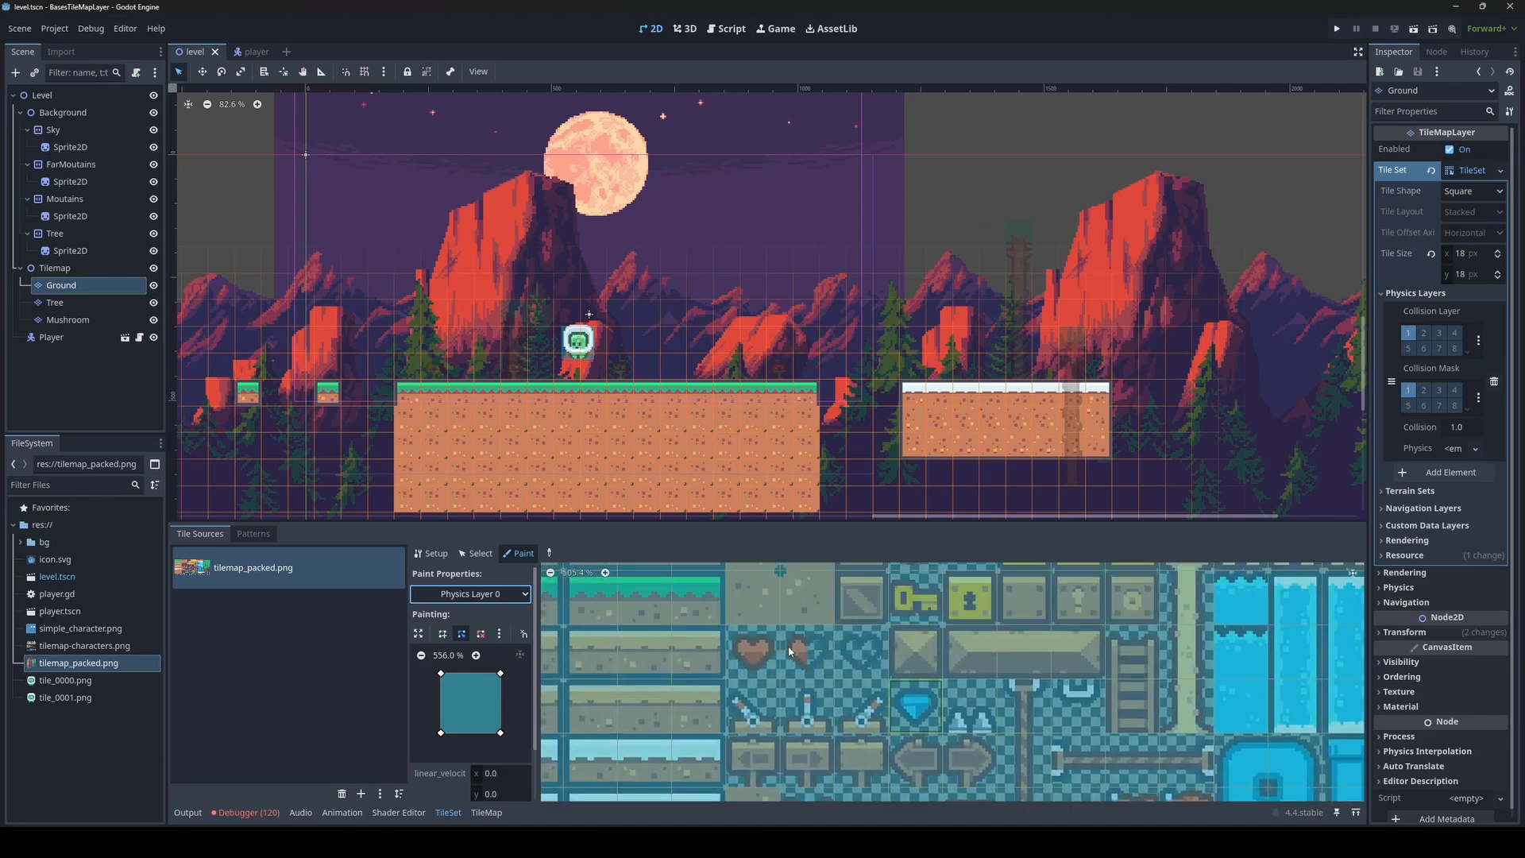
{"action": "middle_click_drag", "start_coordinate": [1100, 675], "coordinate": [840, 789]}
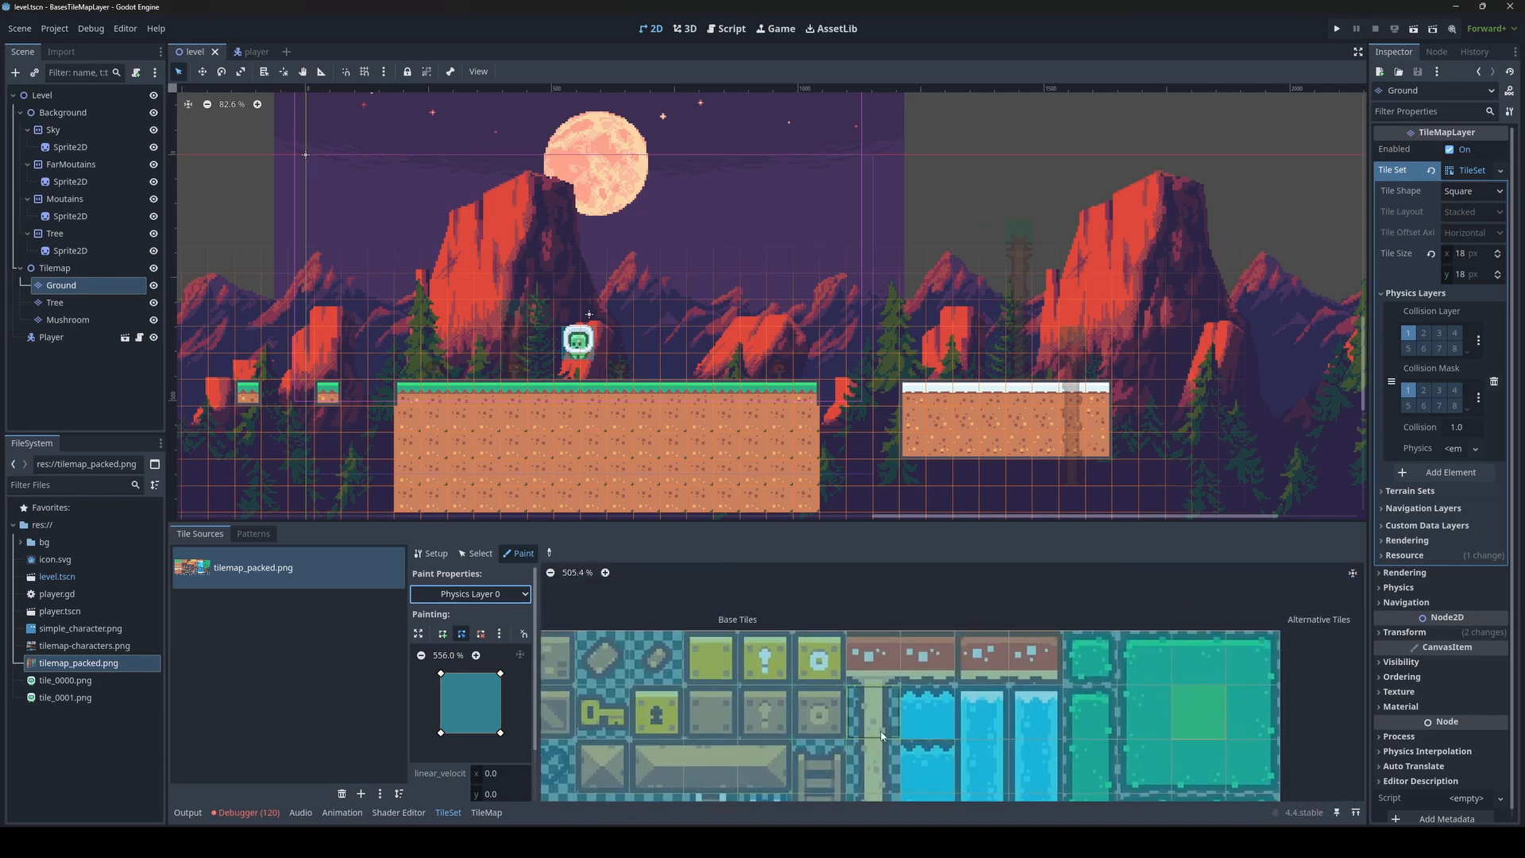
{"action": "middle_click_drag", "start_coordinate": [857, 715], "coordinate": [901, 497]}
{"action": "middle_click_drag", "start_coordinate": [885, 635], "coordinate": [1141, 526]}
{"action": "middle_click_drag", "start_coordinate": [798, 738], "coordinate": [796, 662]}
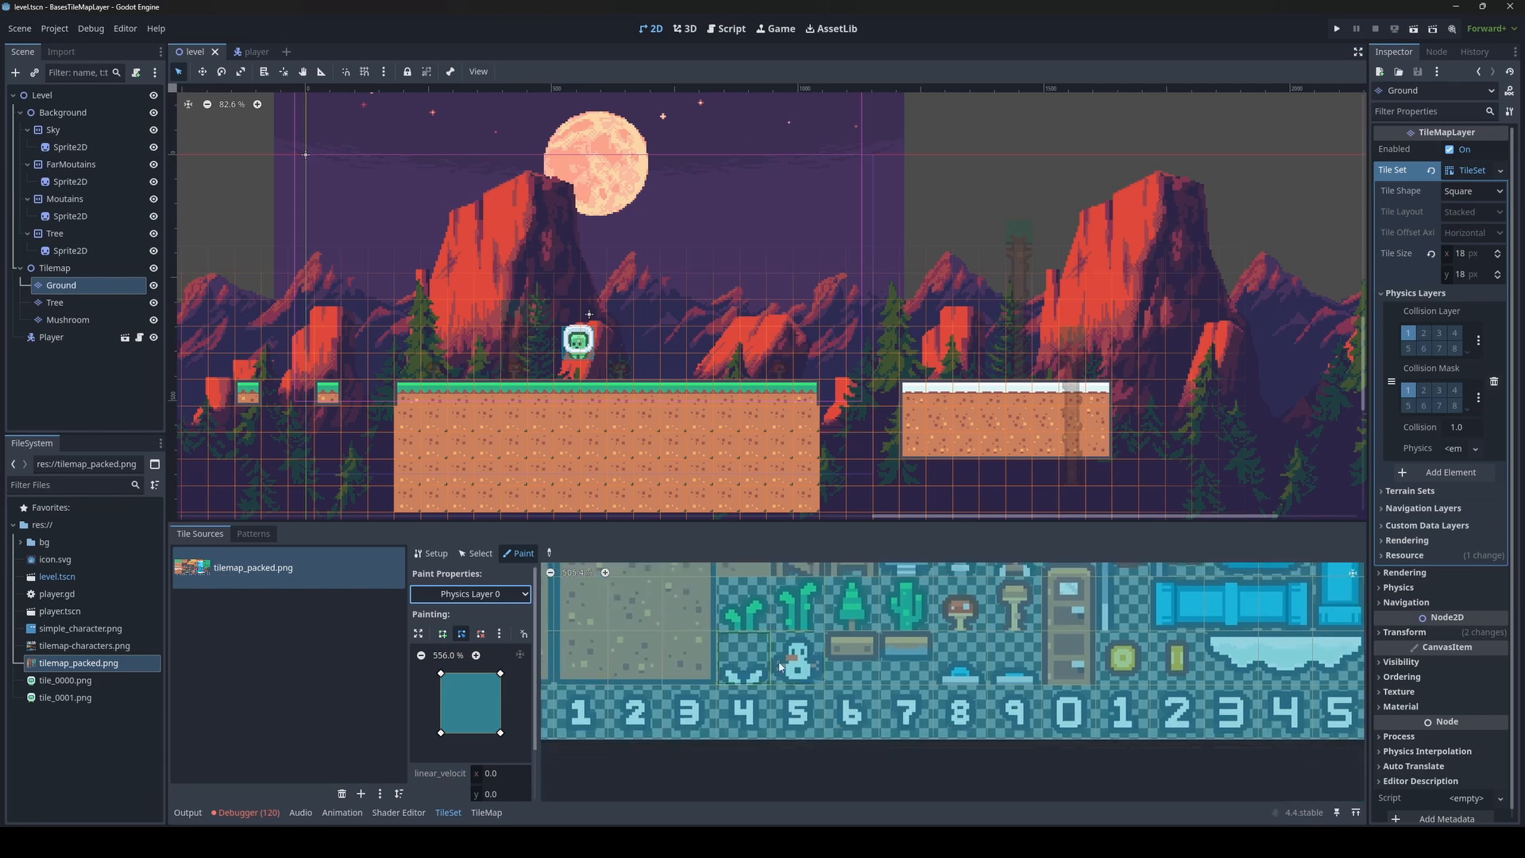
Place the short and the tall red spring tiles on top of the grass platform in the Ground layer
{"action": "middle_click_drag", "start_coordinate": [945, 688], "coordinate": [941, 775]}
{"action": "scroll", "coordinate": [919, 697], "scroll_direction": "up", "scroll_amount": 2}
{"action": "scroll", "coordinate": [919, 697], "scroll_direction": "up", "scroll_amount": 10}
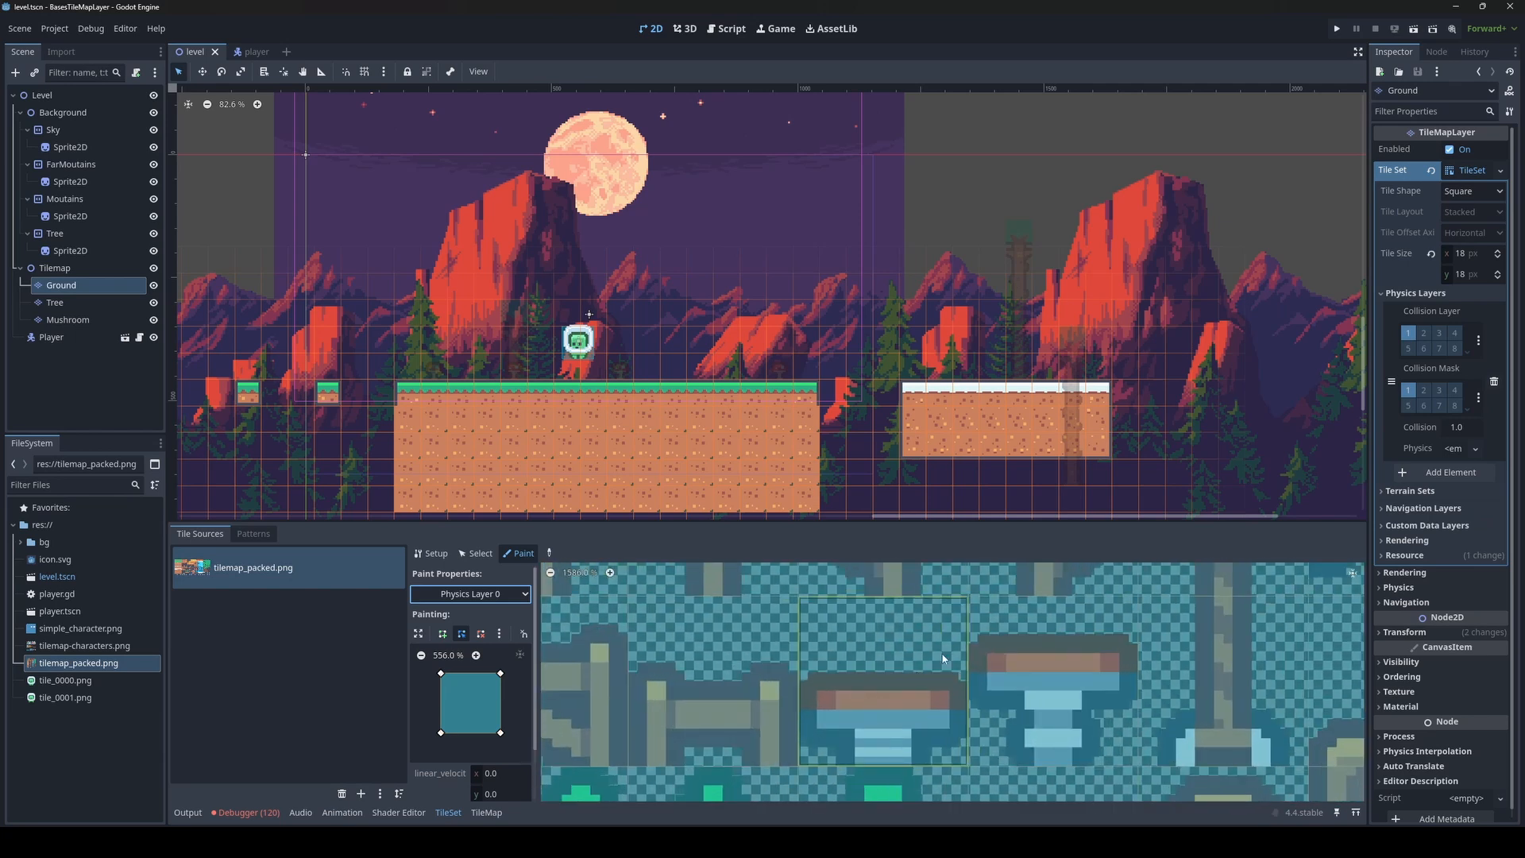
{"action": "scroll", "coordinate": [860, 733], "scroll_direction": "down", "scroll_amount": 2}
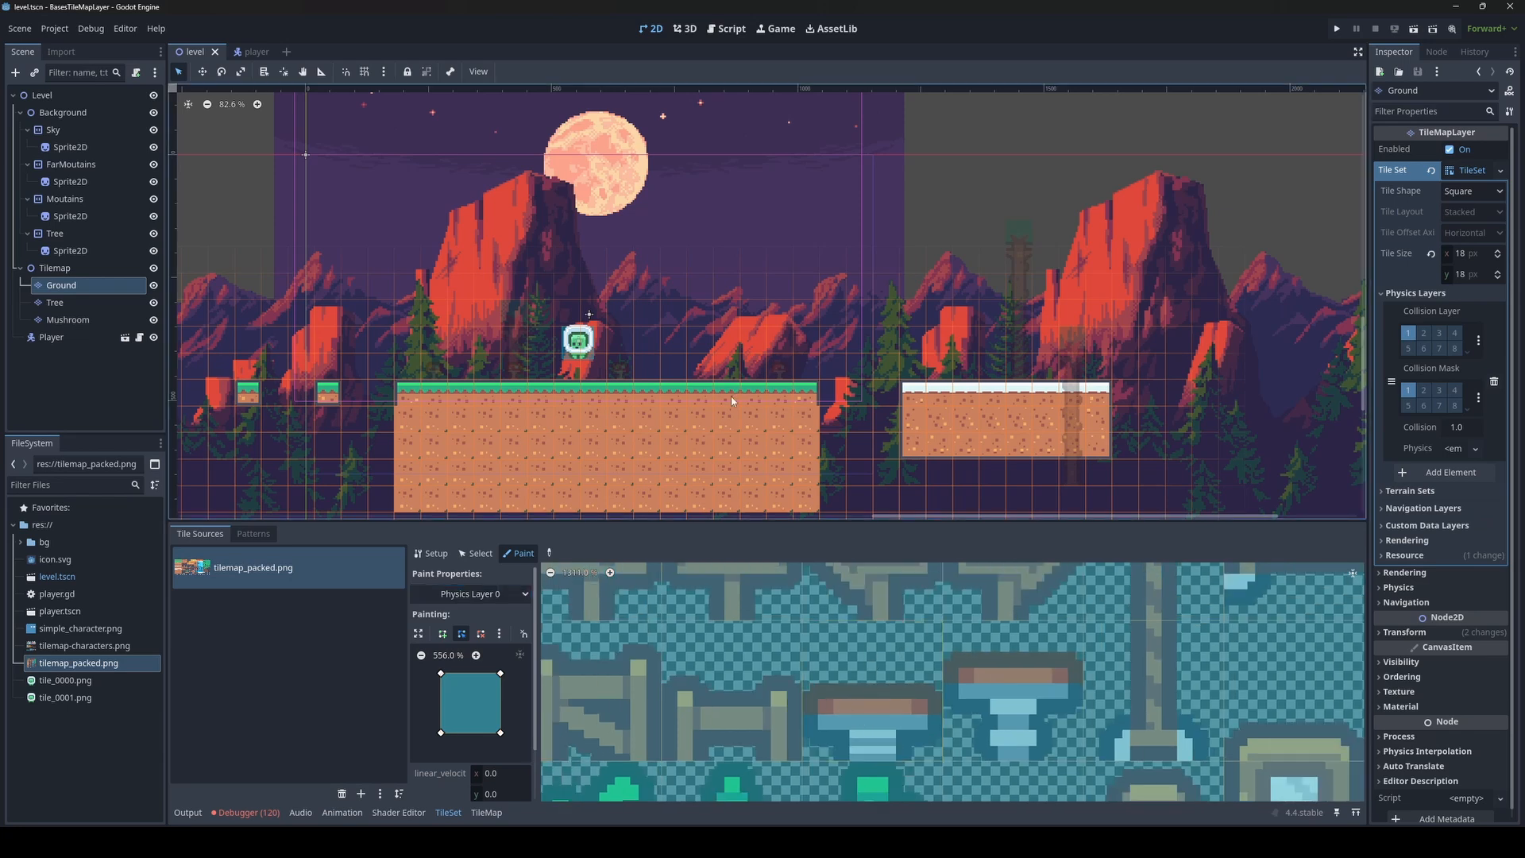
{"action": "left_click", "coordinate": [486, 812]}
{"action": "left_click", "coordinate": [747, 689]}
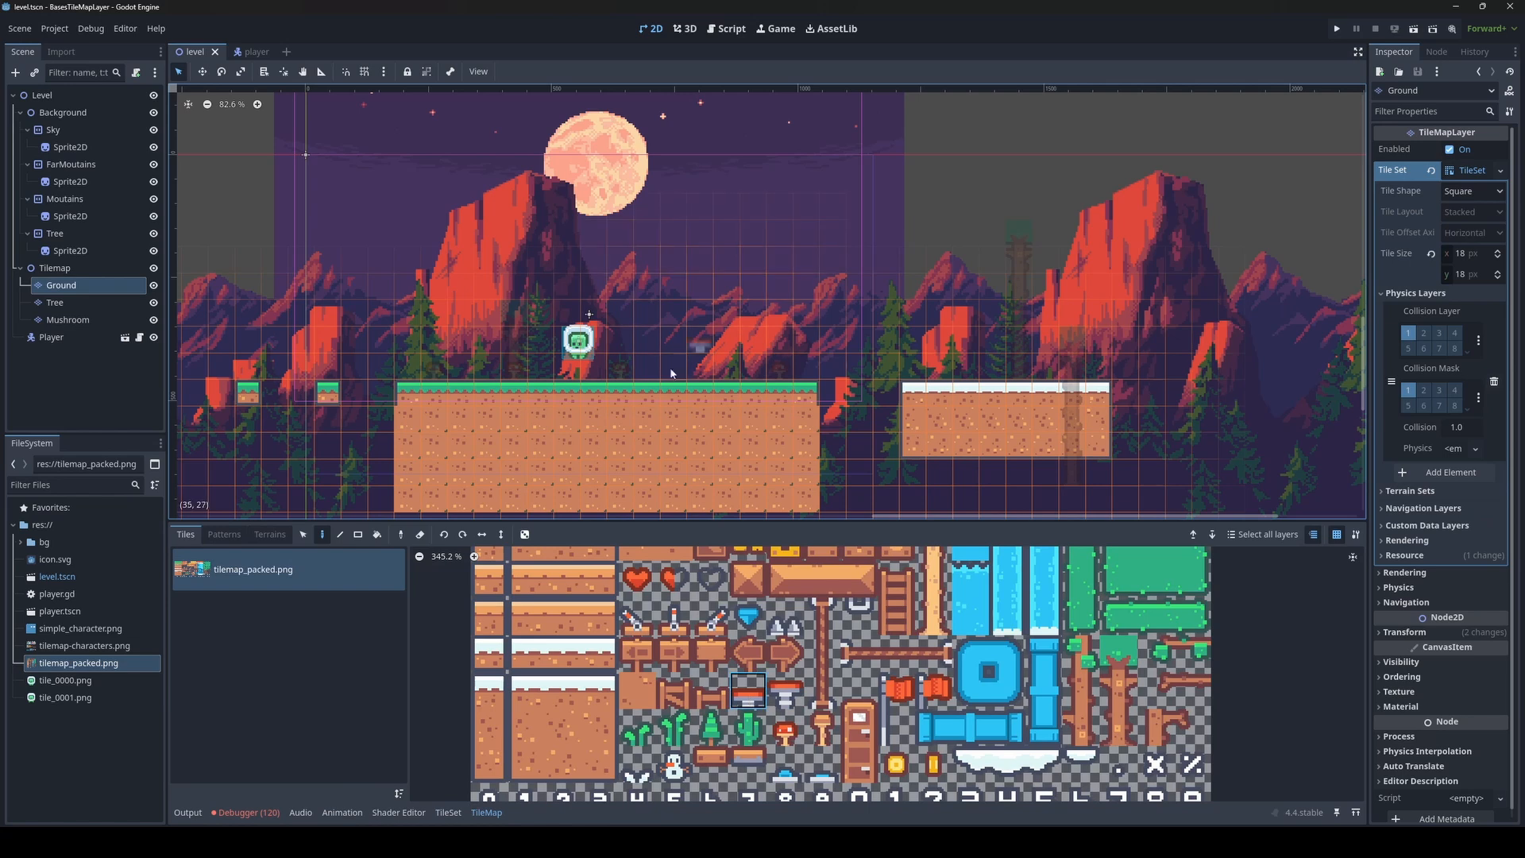
{"action": "left_click", "coordinate": [679, 373]}
{"action": "left_click", "coordinate": [783, 696]}
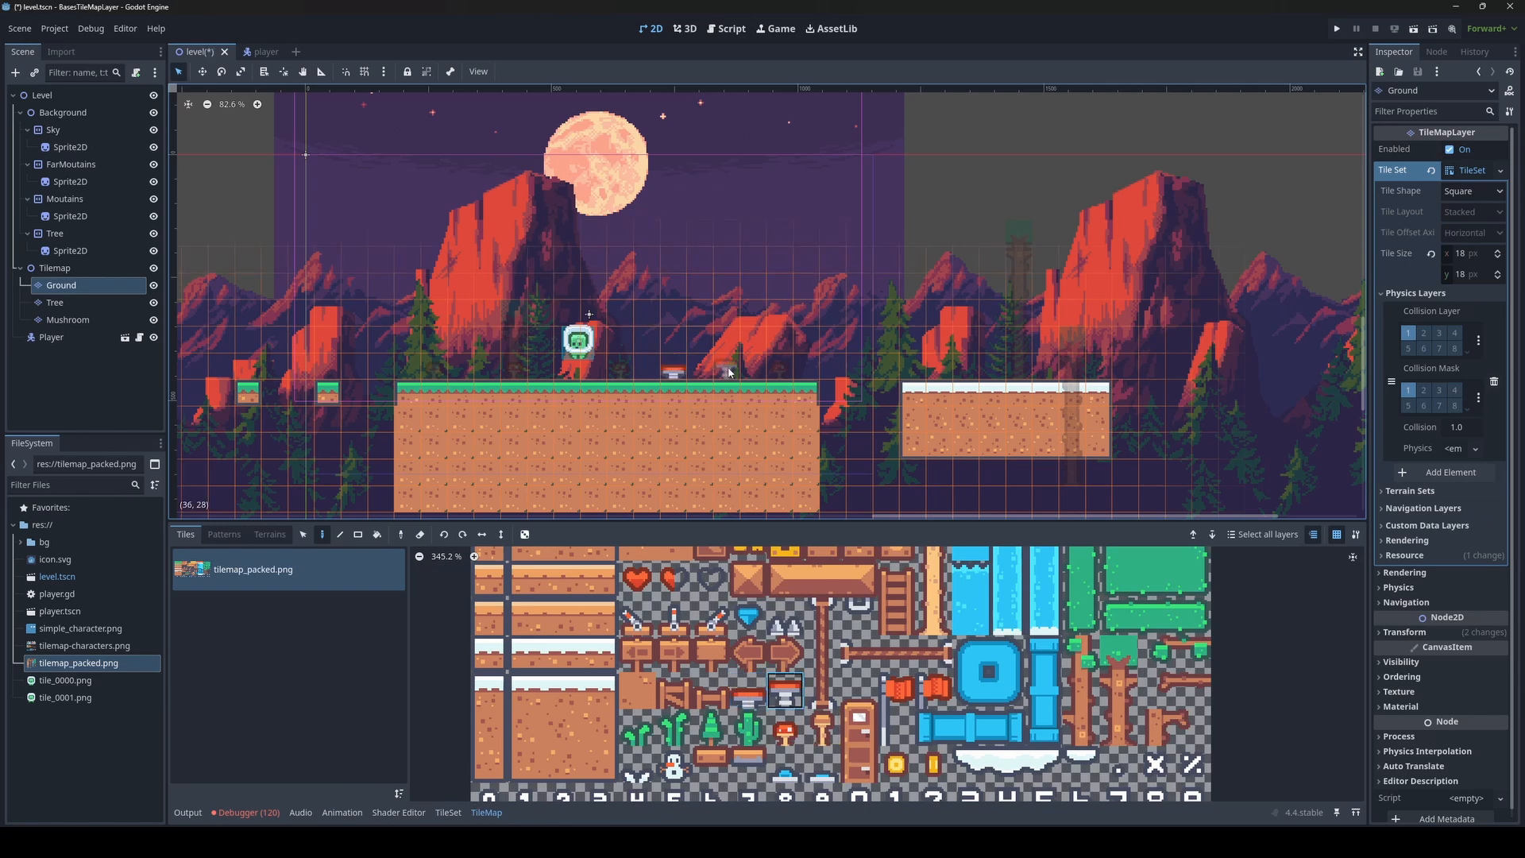
Run the game, jump the player across both spring tiles to test their collisions, and close the game
{"action": "key", "text": "F5"}
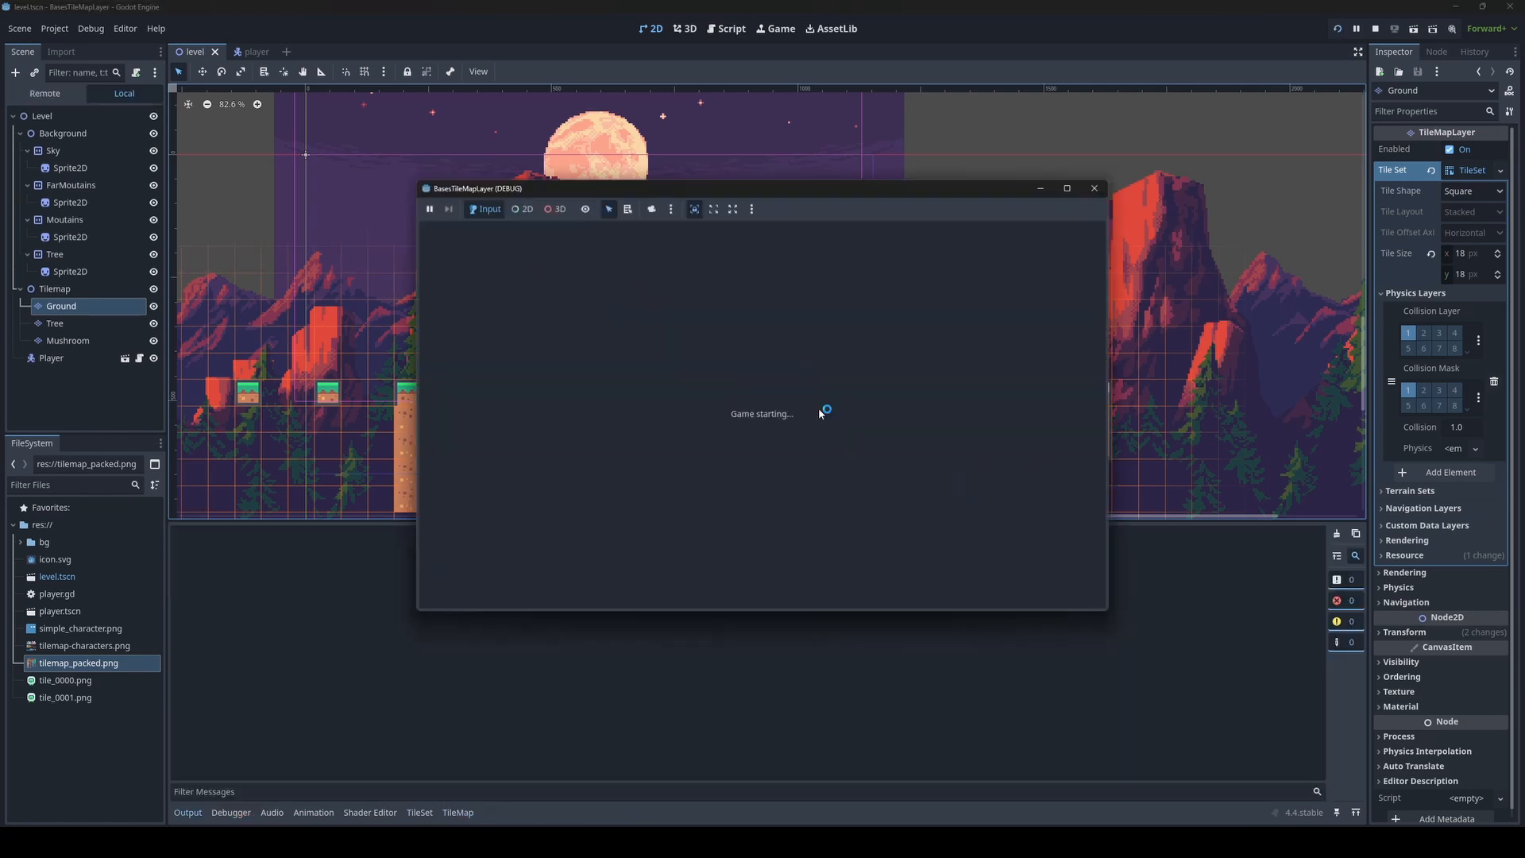
{"action": "key", "text": "Right"}
{"action": "key", "text": "space"}
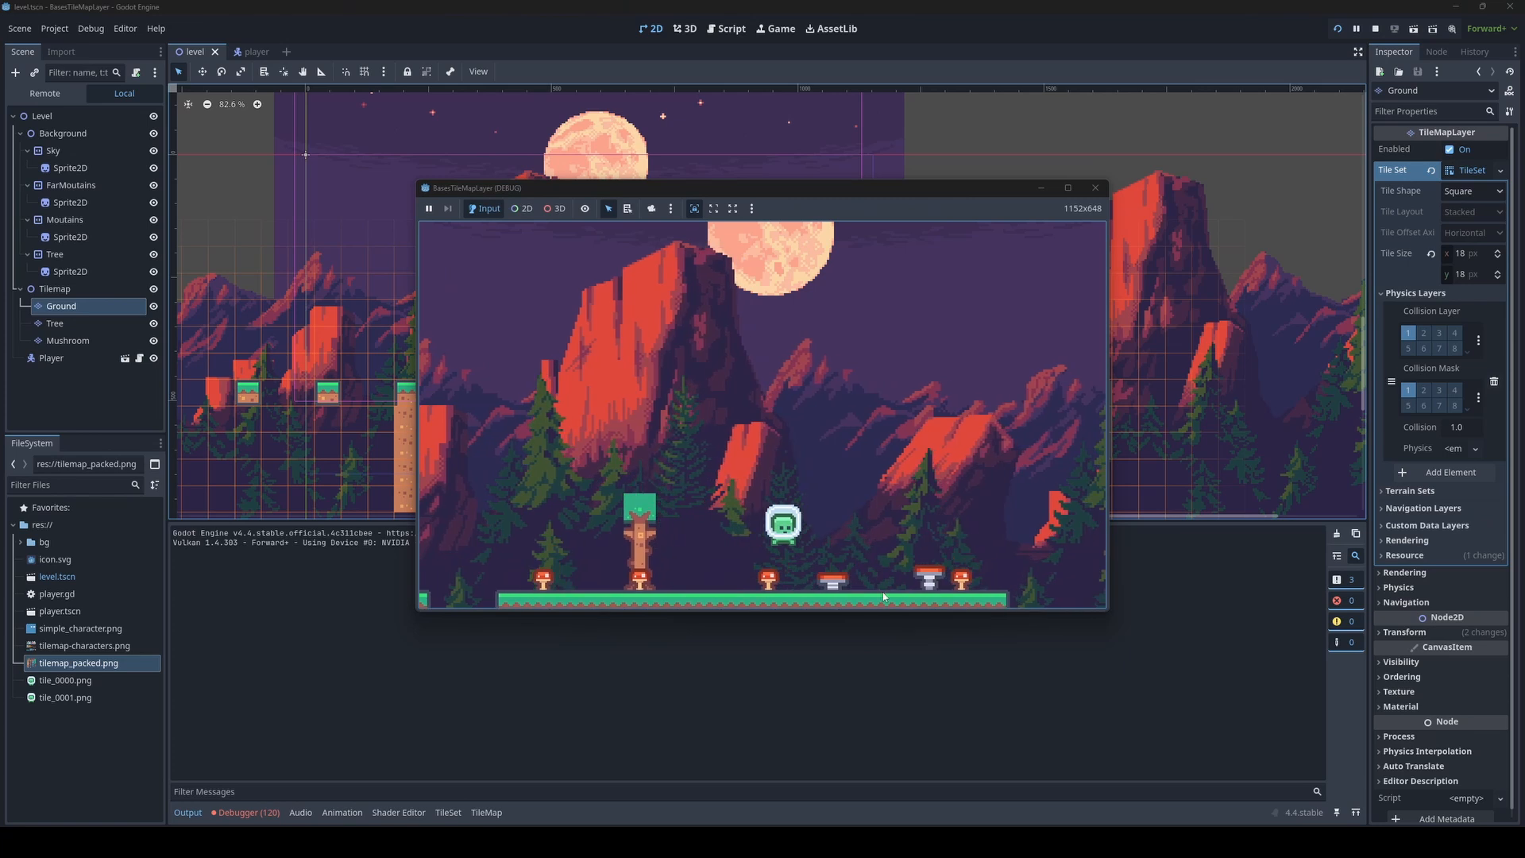
{"action": "key", "text": "Left"}
{"action": "key", "text": "Right"}
{"action": "key", "text": "space"}
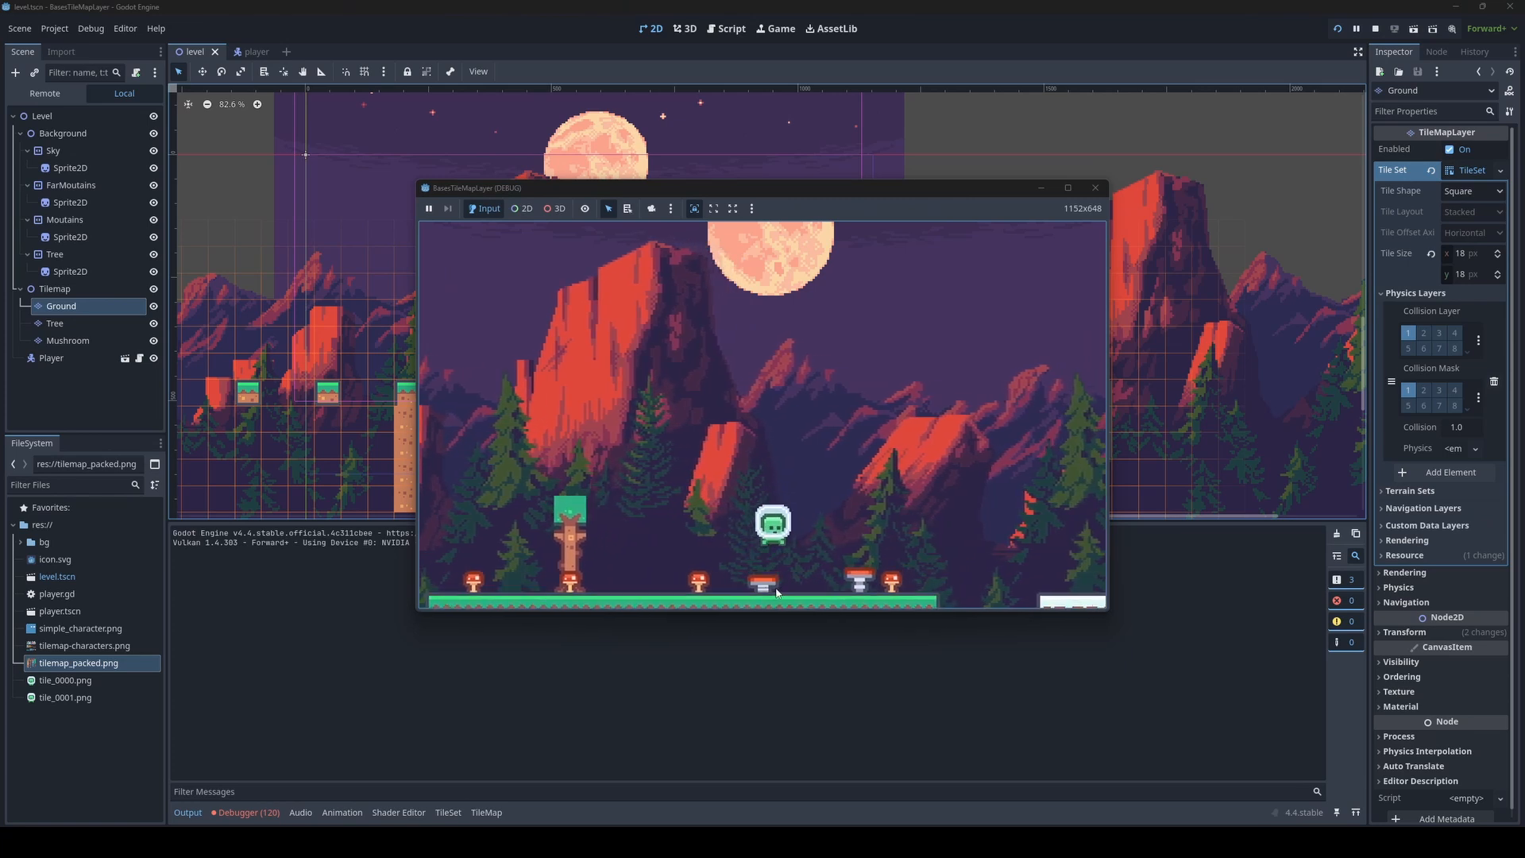
{"action": "key", "text": "Left"}
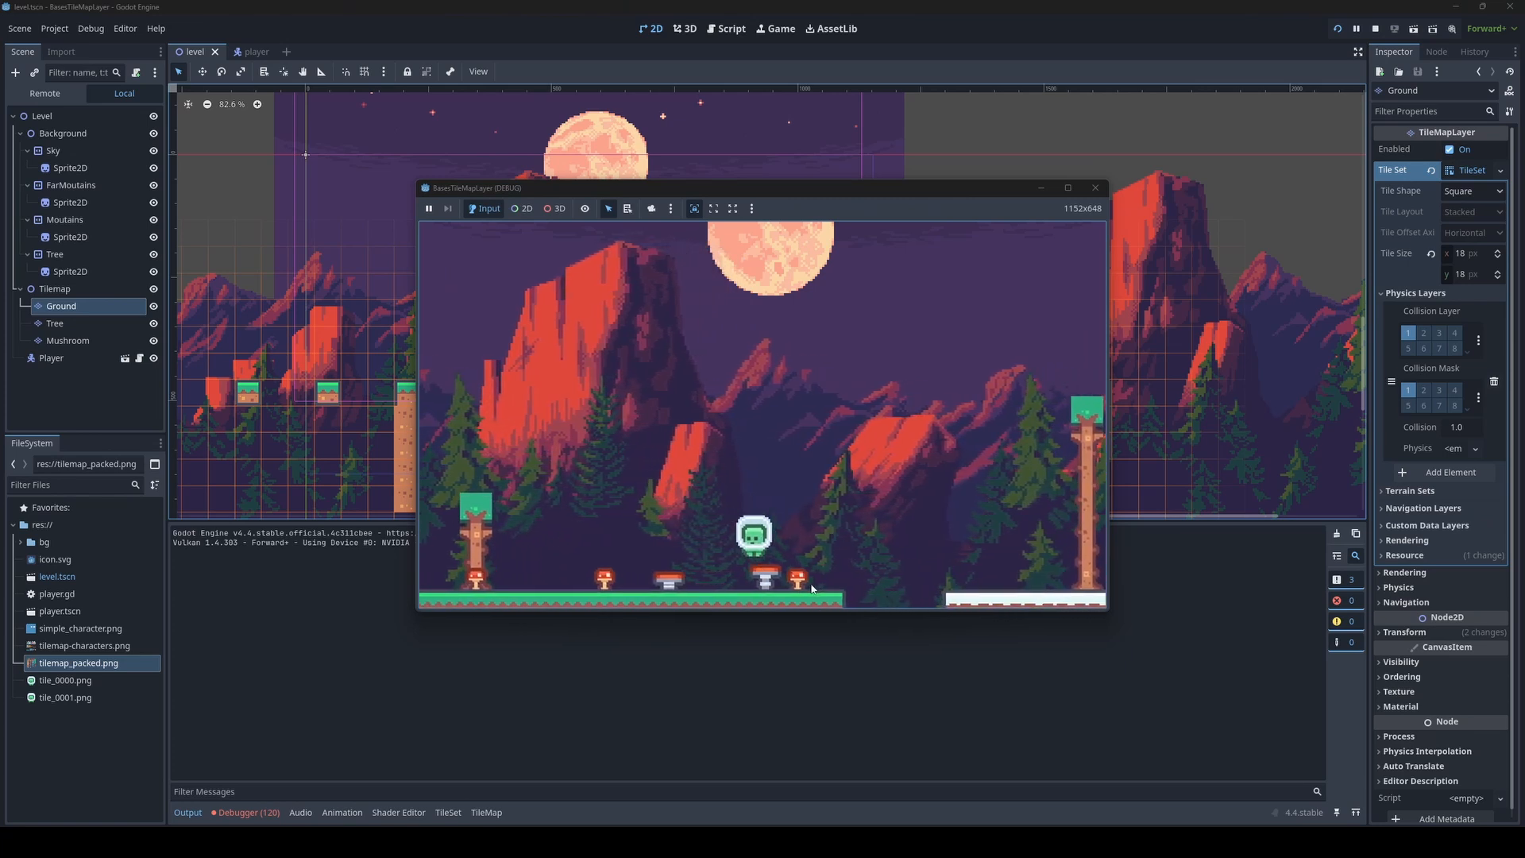
{"action": "key", "text": "space"}
{"action": "key", "text": "Left"}
{"action": "key", "text": "space"}
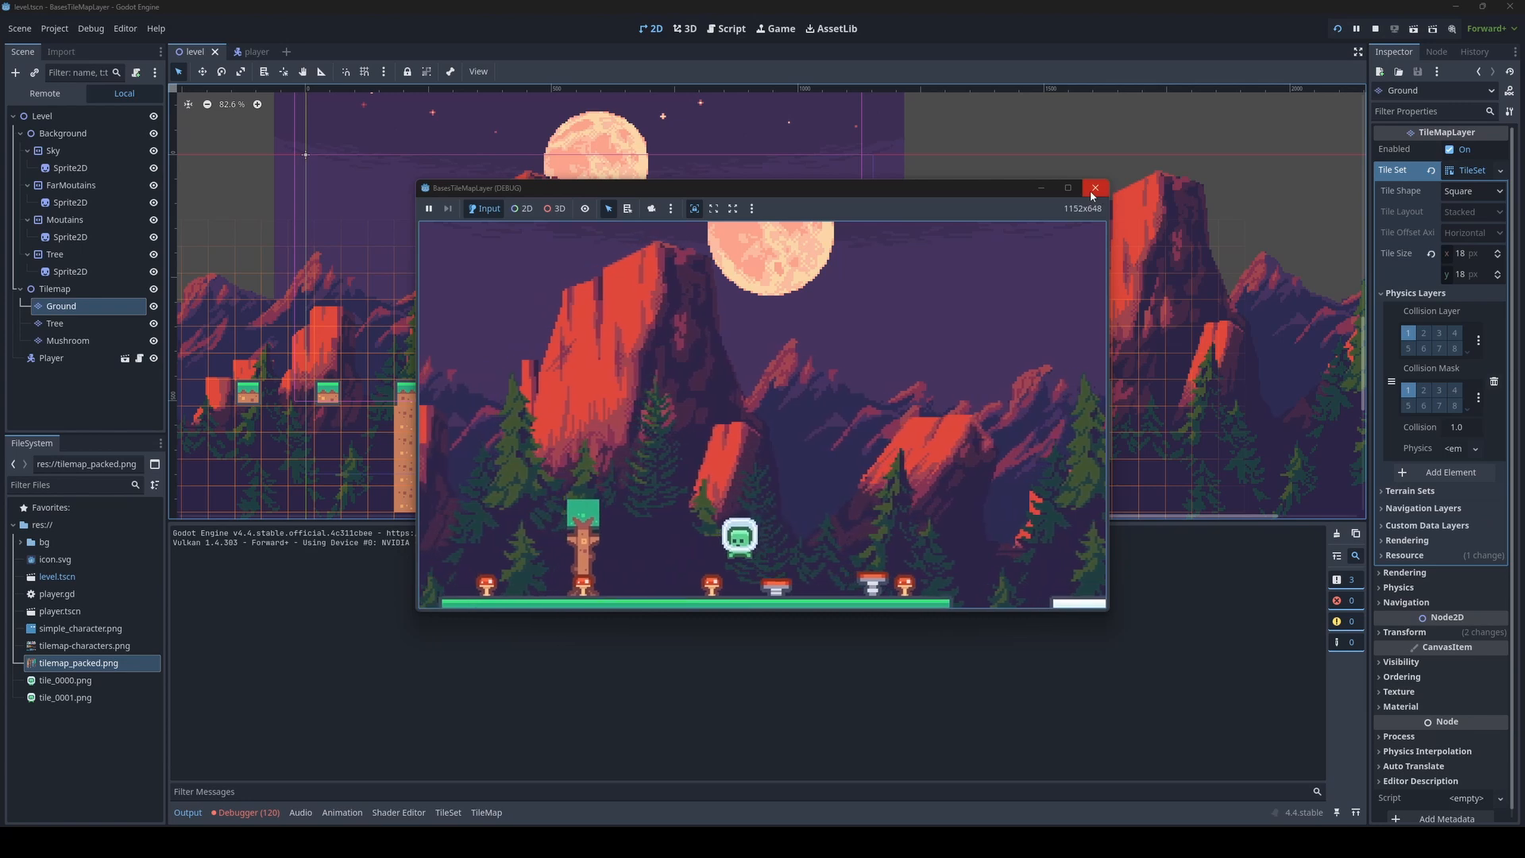
{"action": "left_click", "coordinate": [1092, 189]}
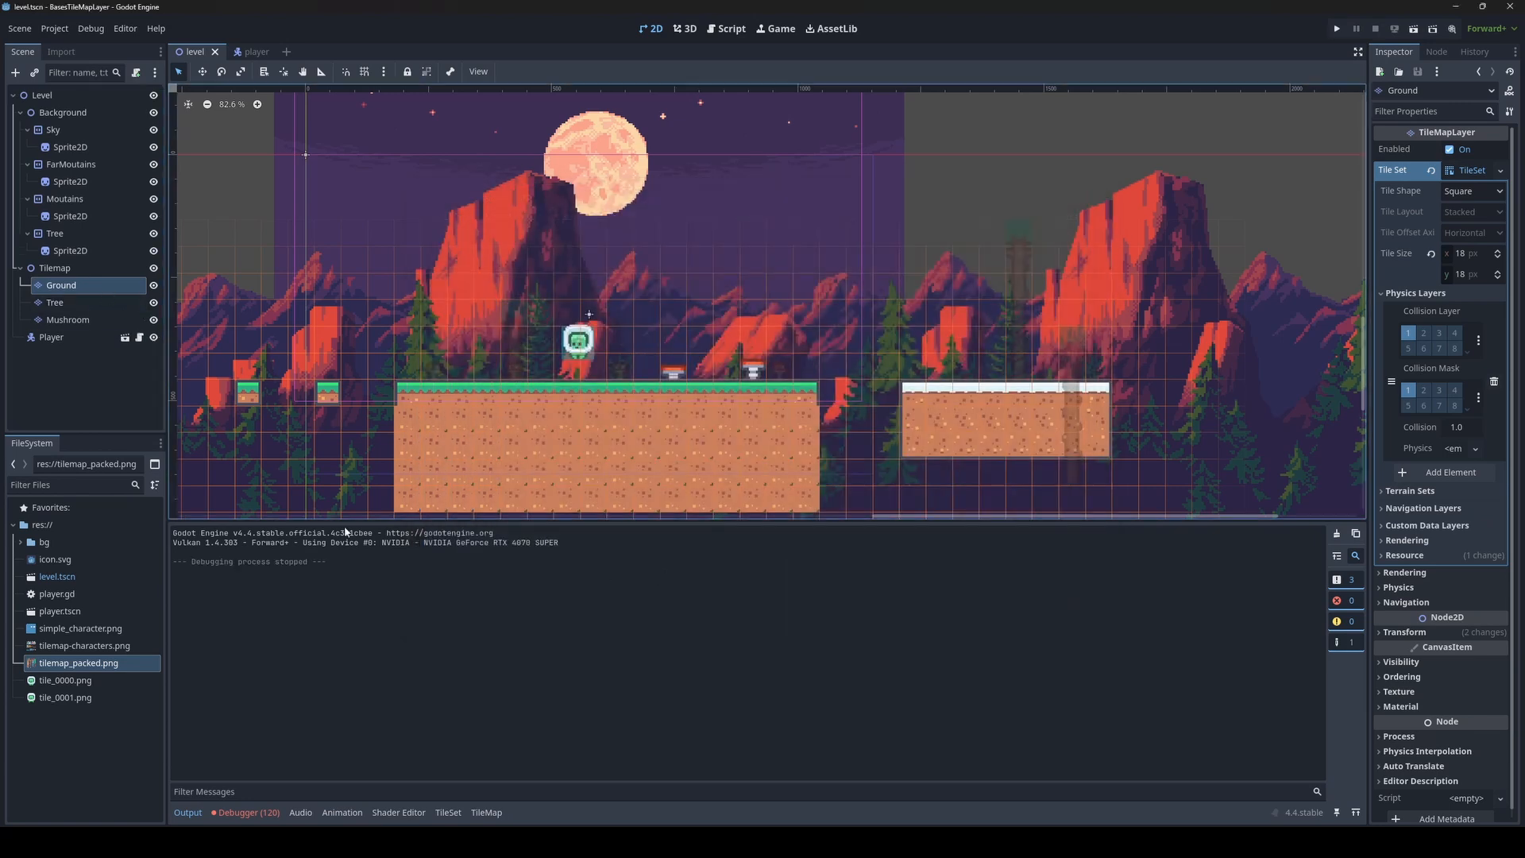
Lower the upper edge of the Physics Layer 0 painting polygon to match the height of the short spring tile
{"action": "left_click", "coordinate": [447, 812]}
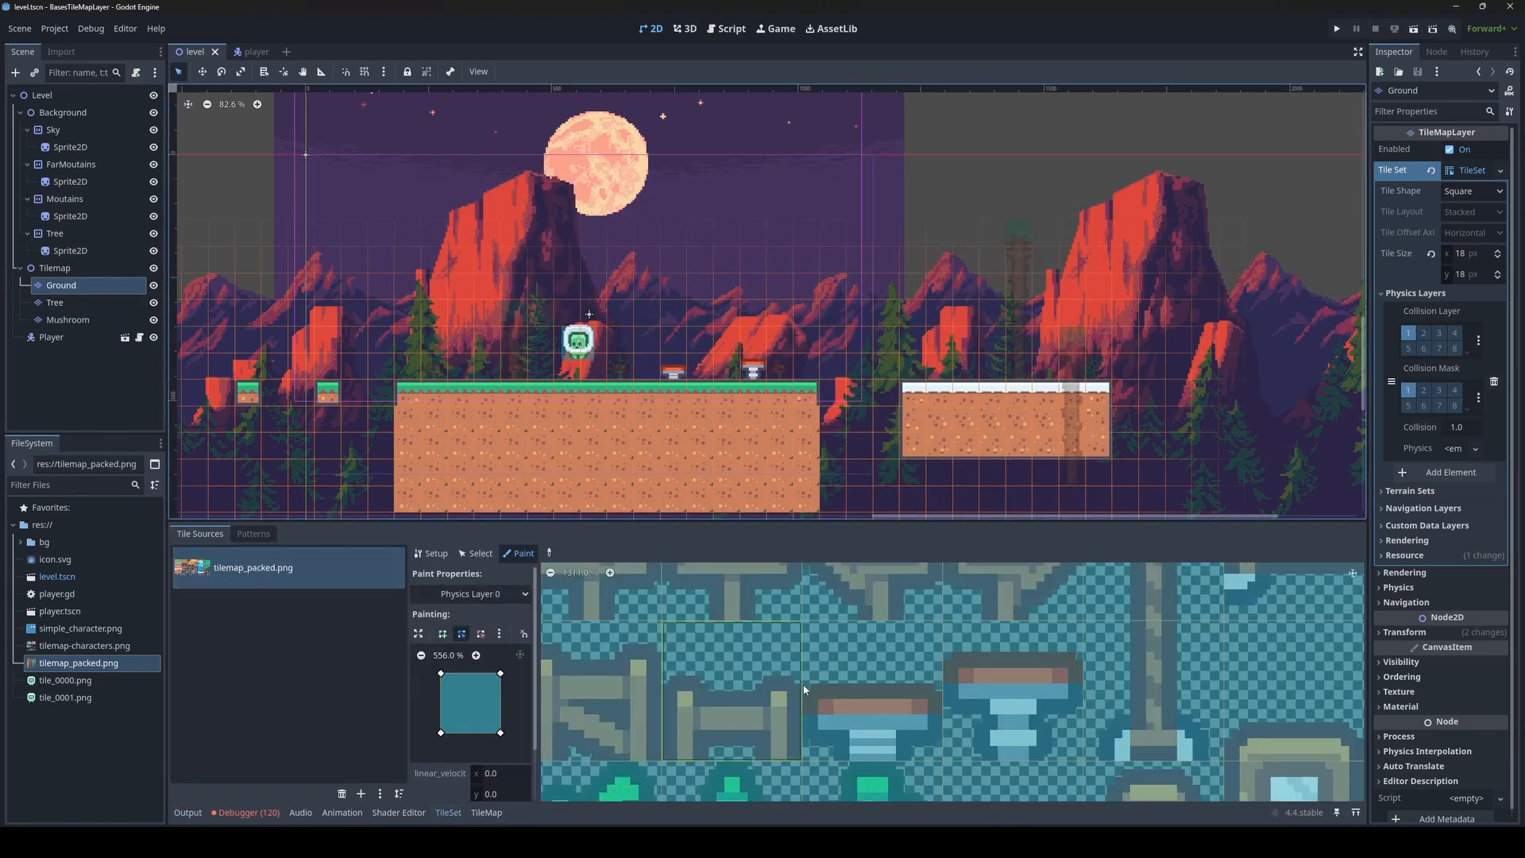
{"action": "scroll", "coordinate": [804, 689], "scroll_direction": "down", "scroll_amount": 4}
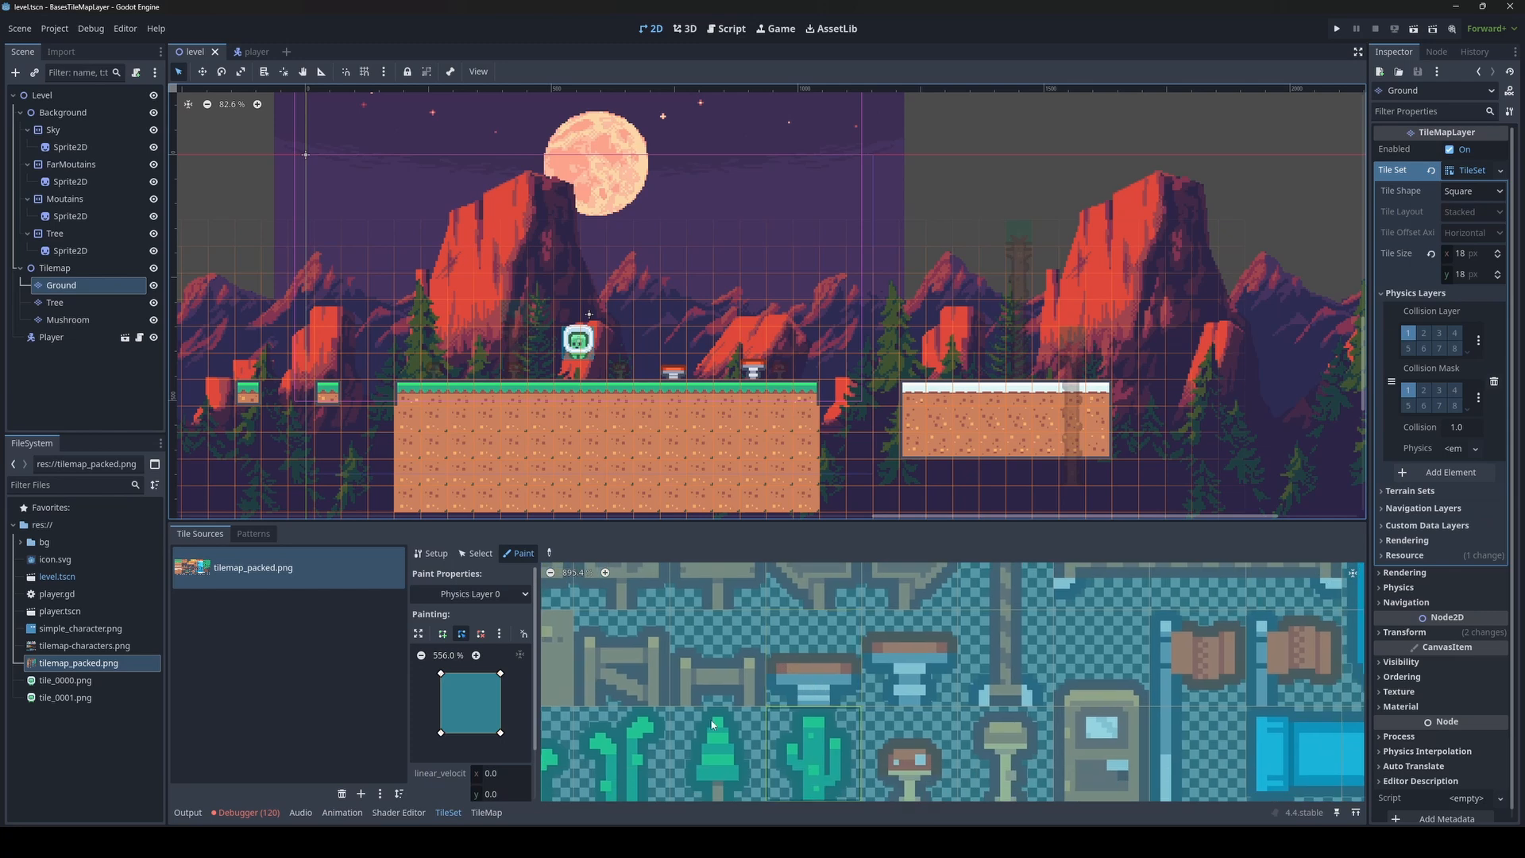
{"action": "scroll", "coordinate": [711, 671], "scroll_direction": "down", "scroll_amount": 4}
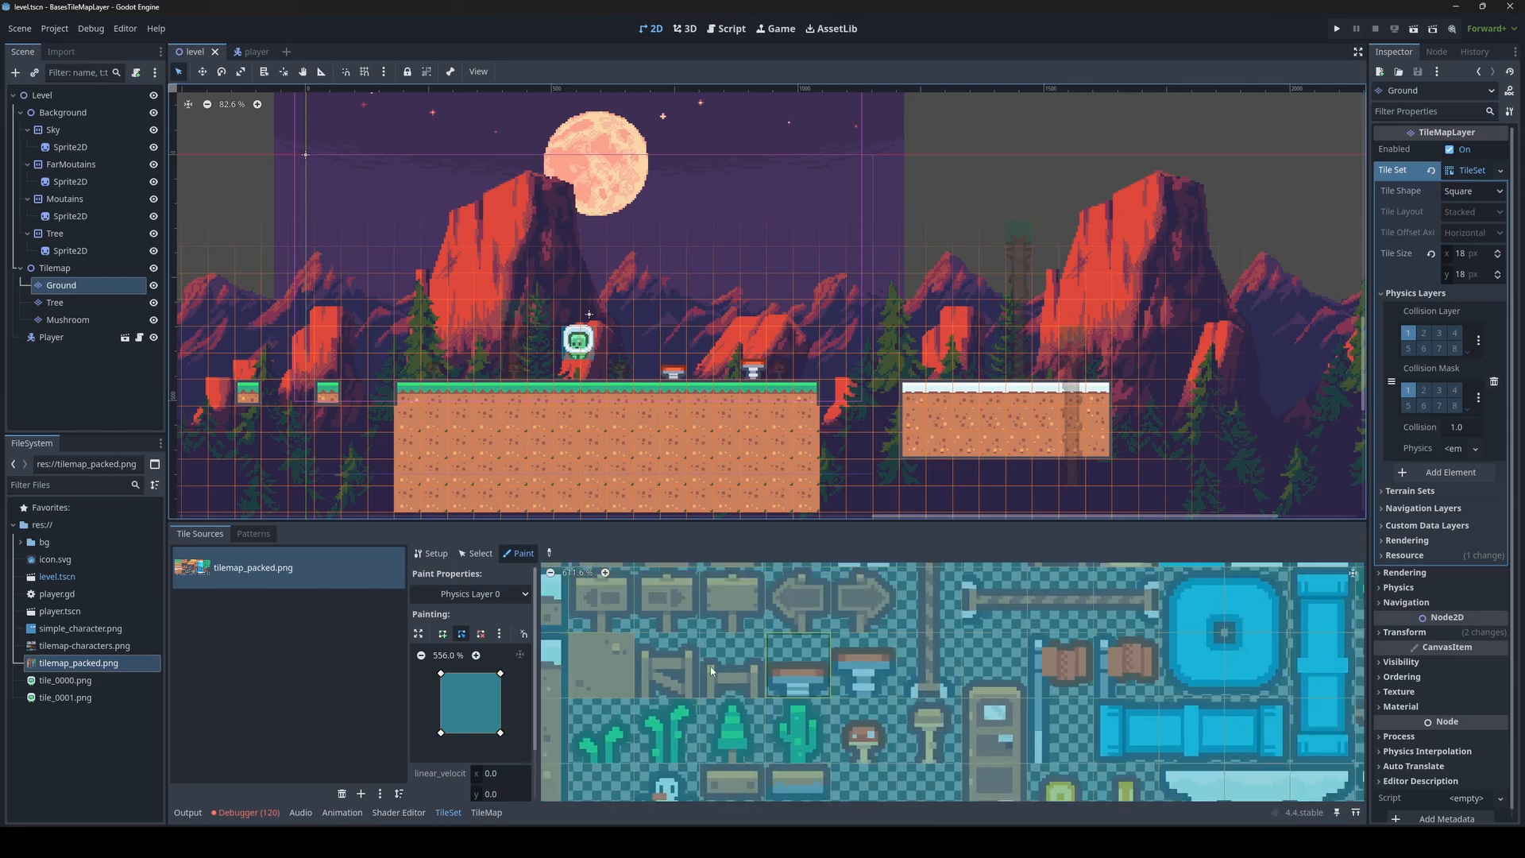
{"action": "scroll", "coordinate": [757, 682], "scroll_direction": "up", "scroll_amount": 4}
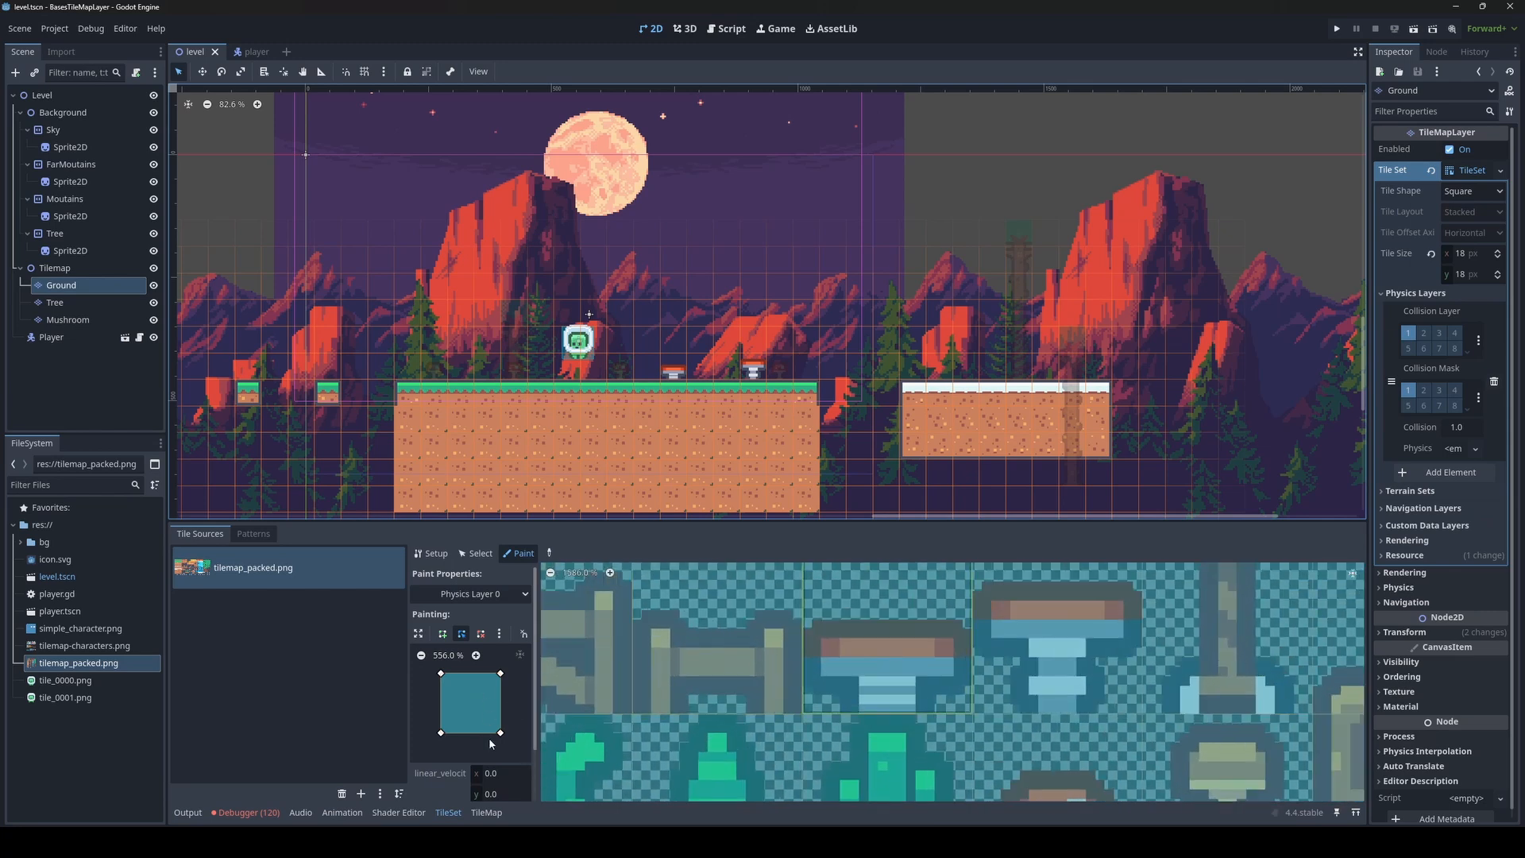
{"action": "scroll", "coordinate": [893, 639], "scroll_direction": "up", "scroll_amount": 3}
{"action": "middle_click_drag", "start_coordinate": [892, 639], "coordinate": [869, 685]}
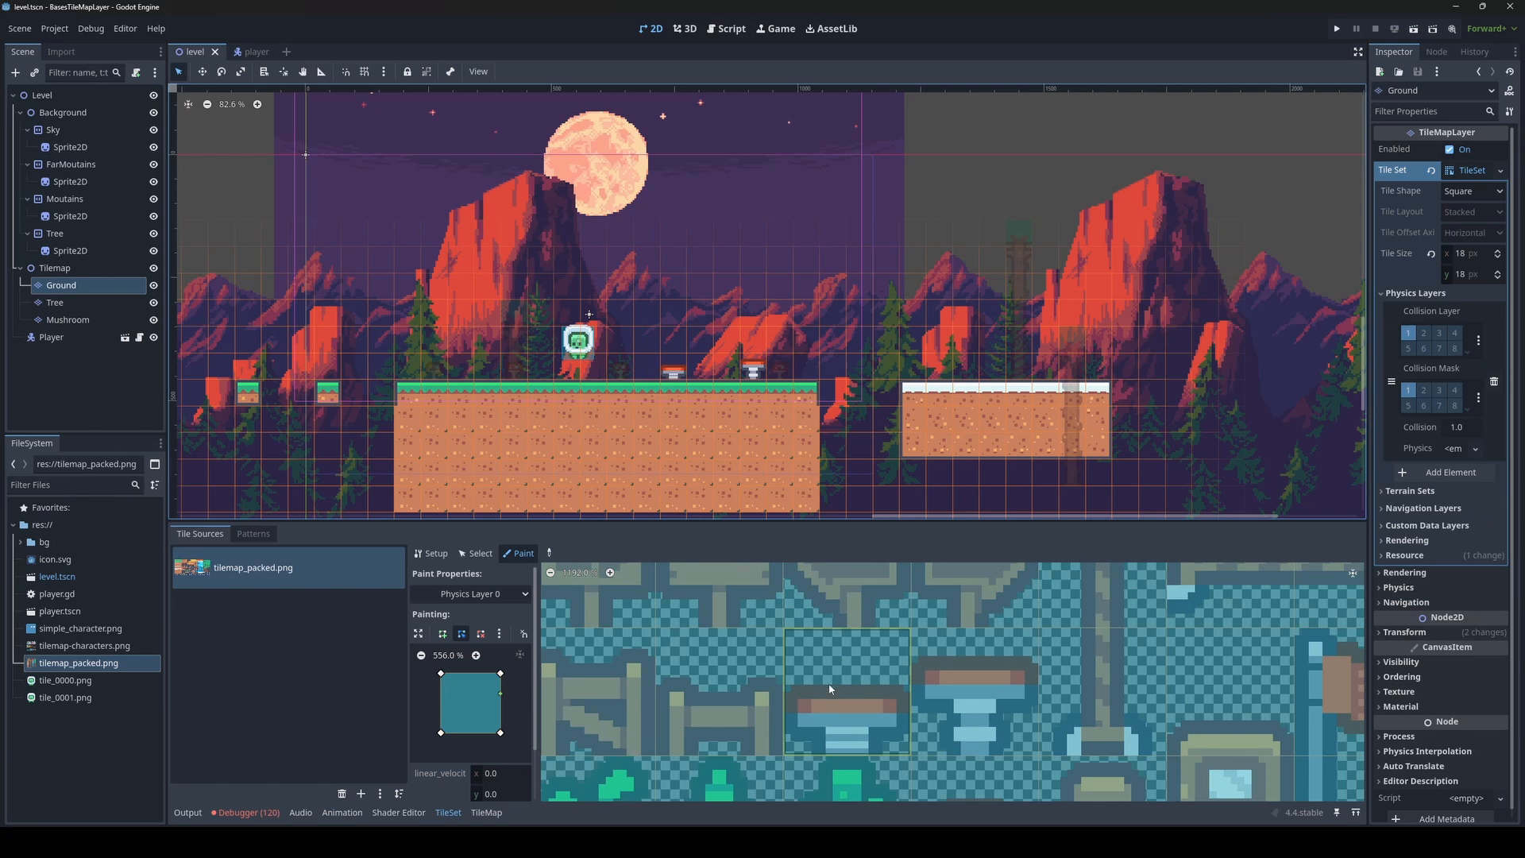
{"action": "left_click", "coordinate": [865, 685]}
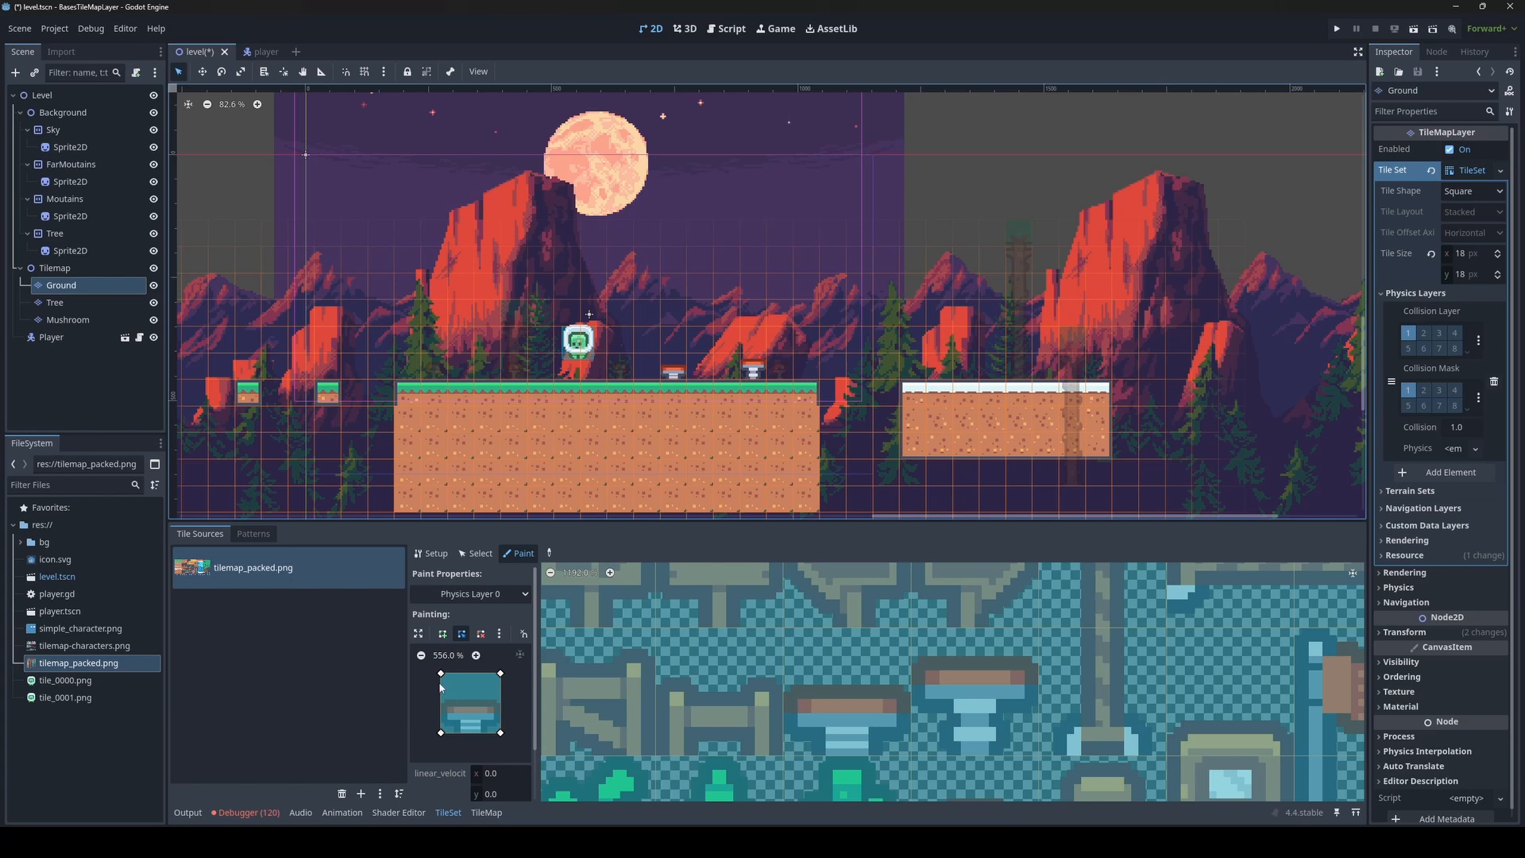
{"action": "left_click_drag", "start_coordinate": [442, 677], "coordinate": [439, 699]}
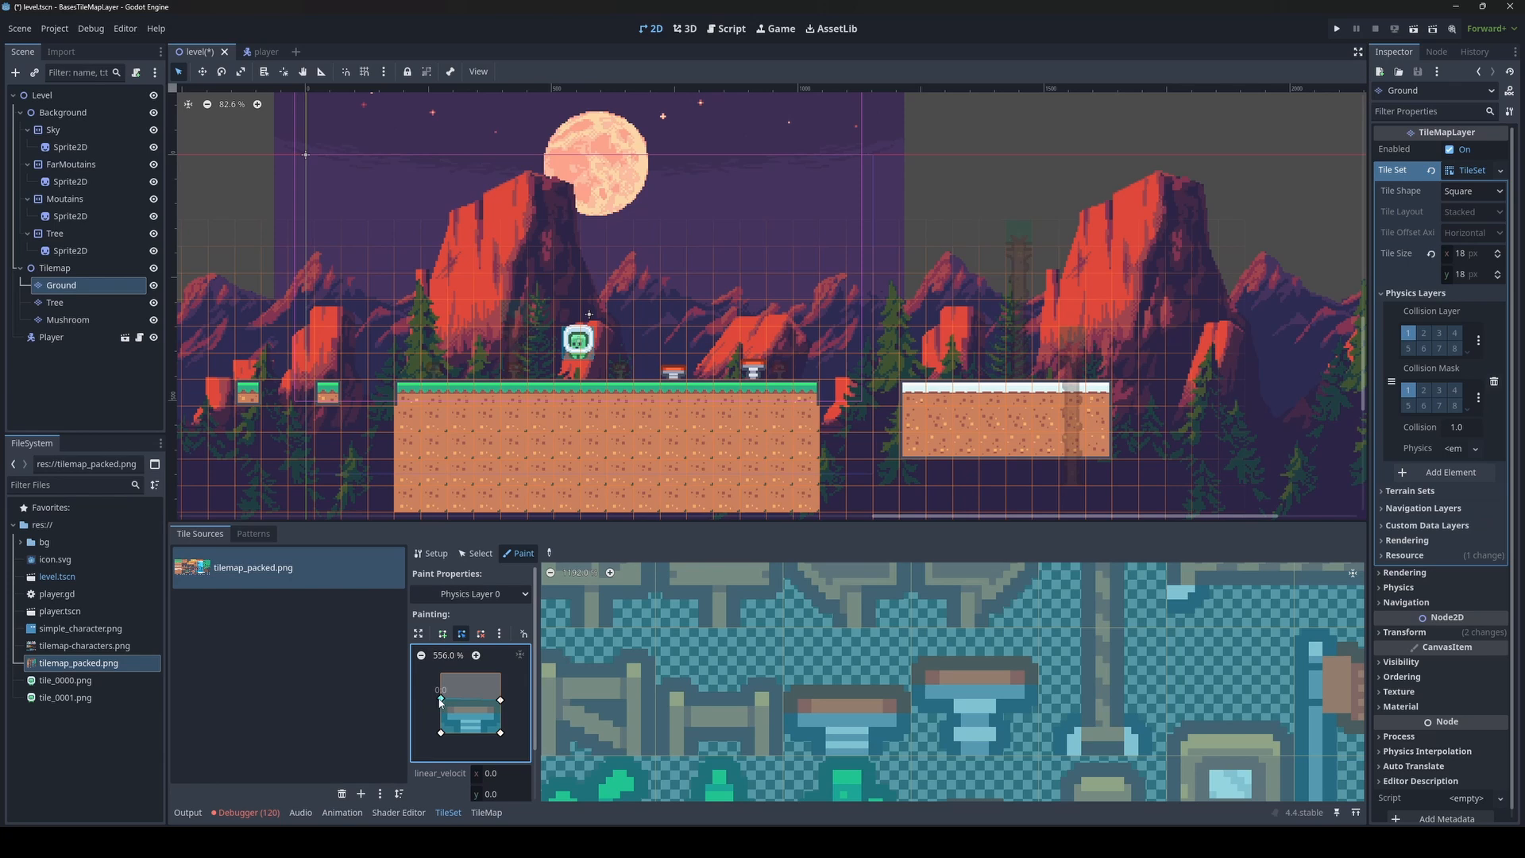
Add an extra point on the upper edge of the collision polygon and delete it again
{"action": "left_click", "coordinate": [443, 634]}
{"action": "left_click", "coordinate": [467, 704]}
{"action": "left_click", "coordinate": [459, 634]}
{"action": "left_click", "coordinate": [467, 702]}
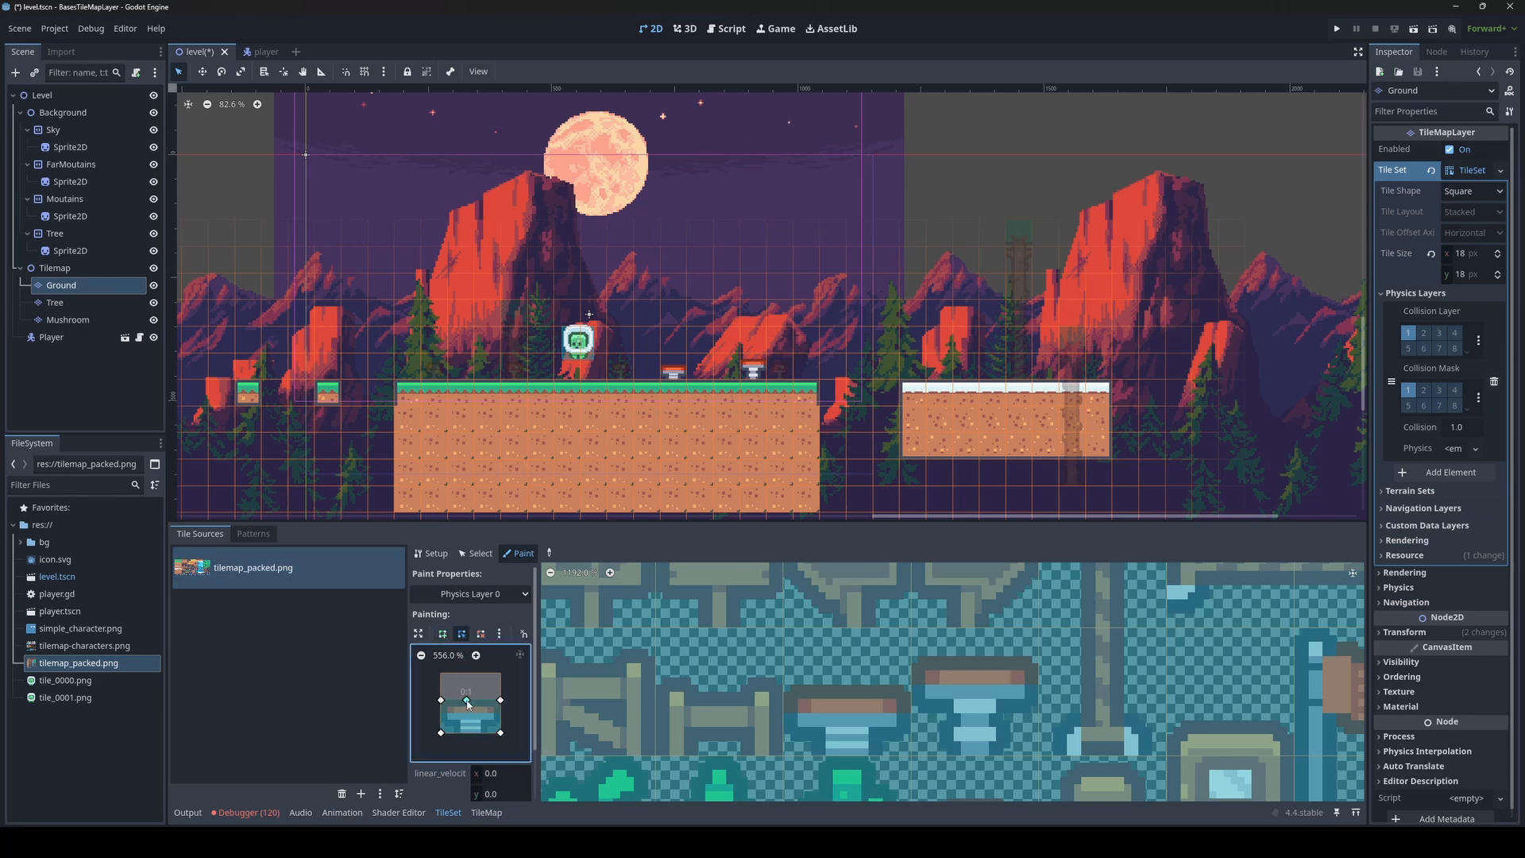
{"action": "left_click", "coordinate": [480, 634]}
{"action": "left_click", "coordinate": [471, 689]}
{"action": "left_click", "coordinate": [461, 635]}
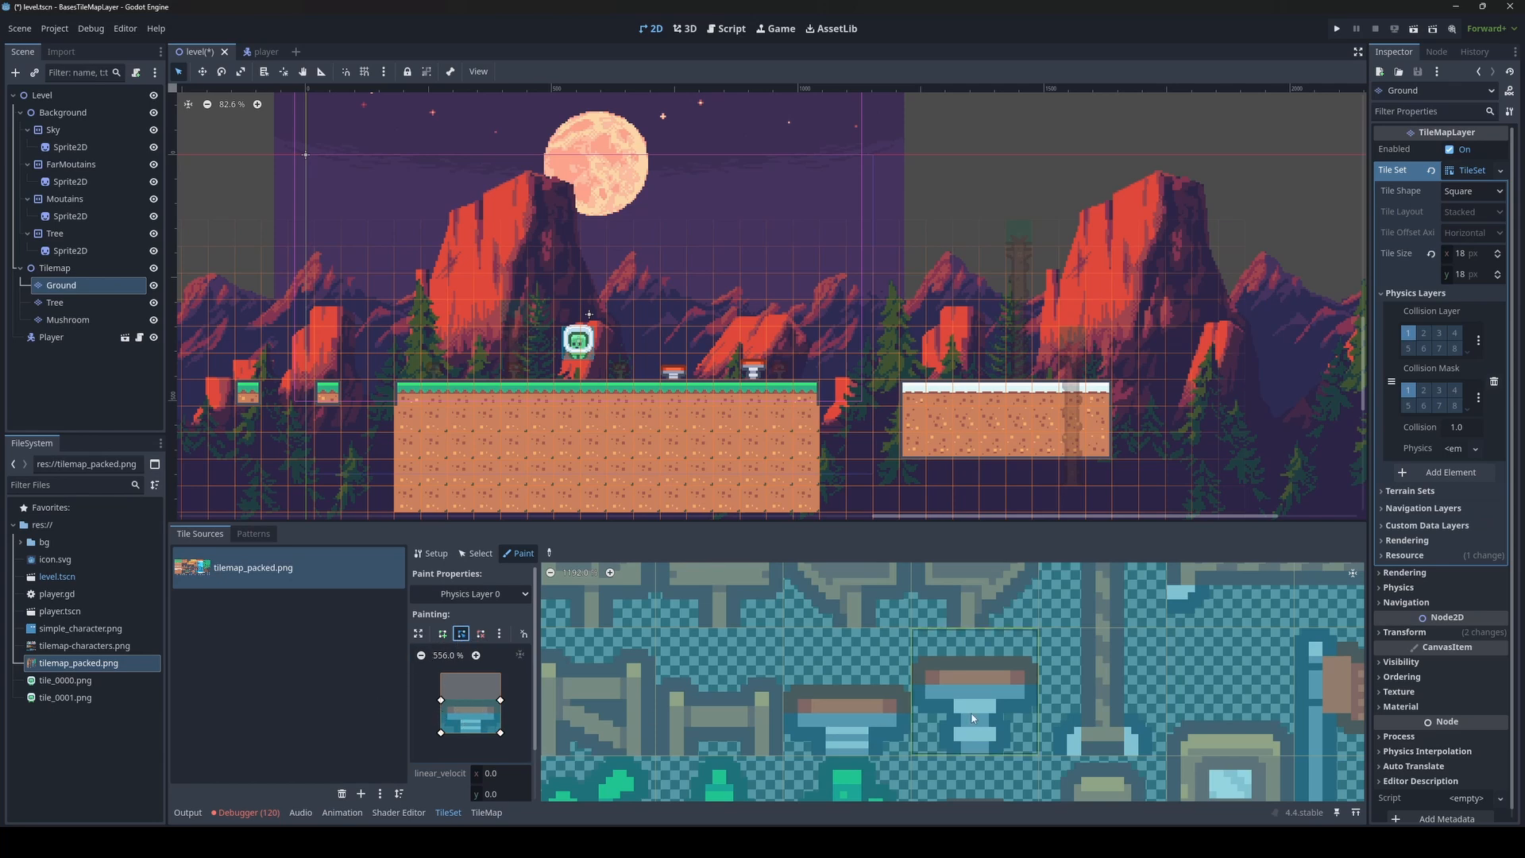
Paint the shortened collision polygon onto the short and the tall spring tiles in the atlas
{"action": "left_click", "coordinate": [850, 723]}
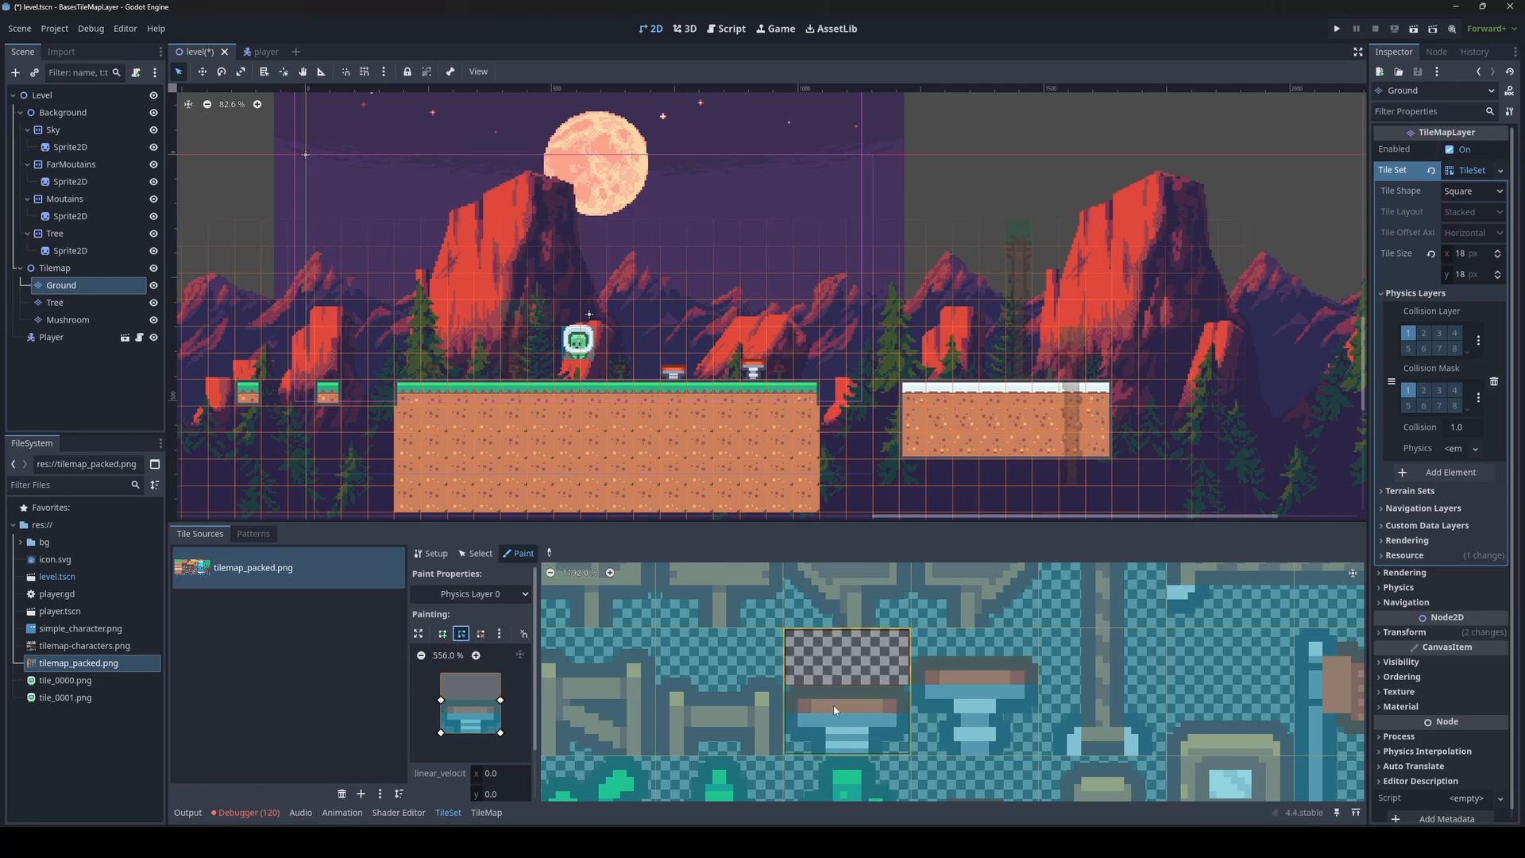
{"action": "scroll", "coordinate": [835, 709], "scroll_direction": "down", "scroll_amount": 5}
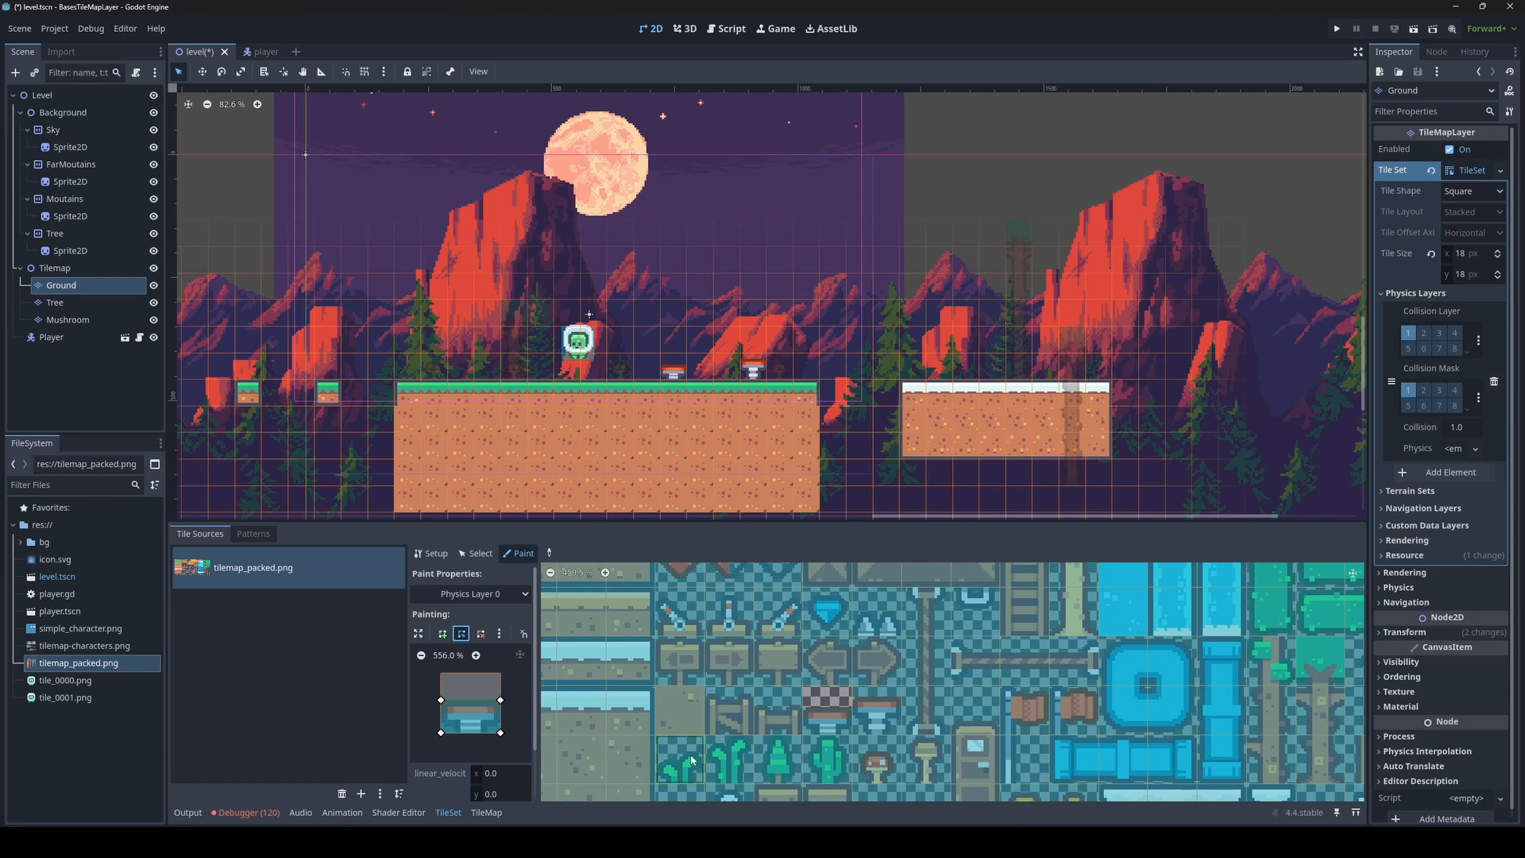
{"action": "scroll", "coordinate": [781, 735], "scroll_direction": "up", "scroll_amount": 4}
{"action": "left_click", "coordinate": [982, 680]}
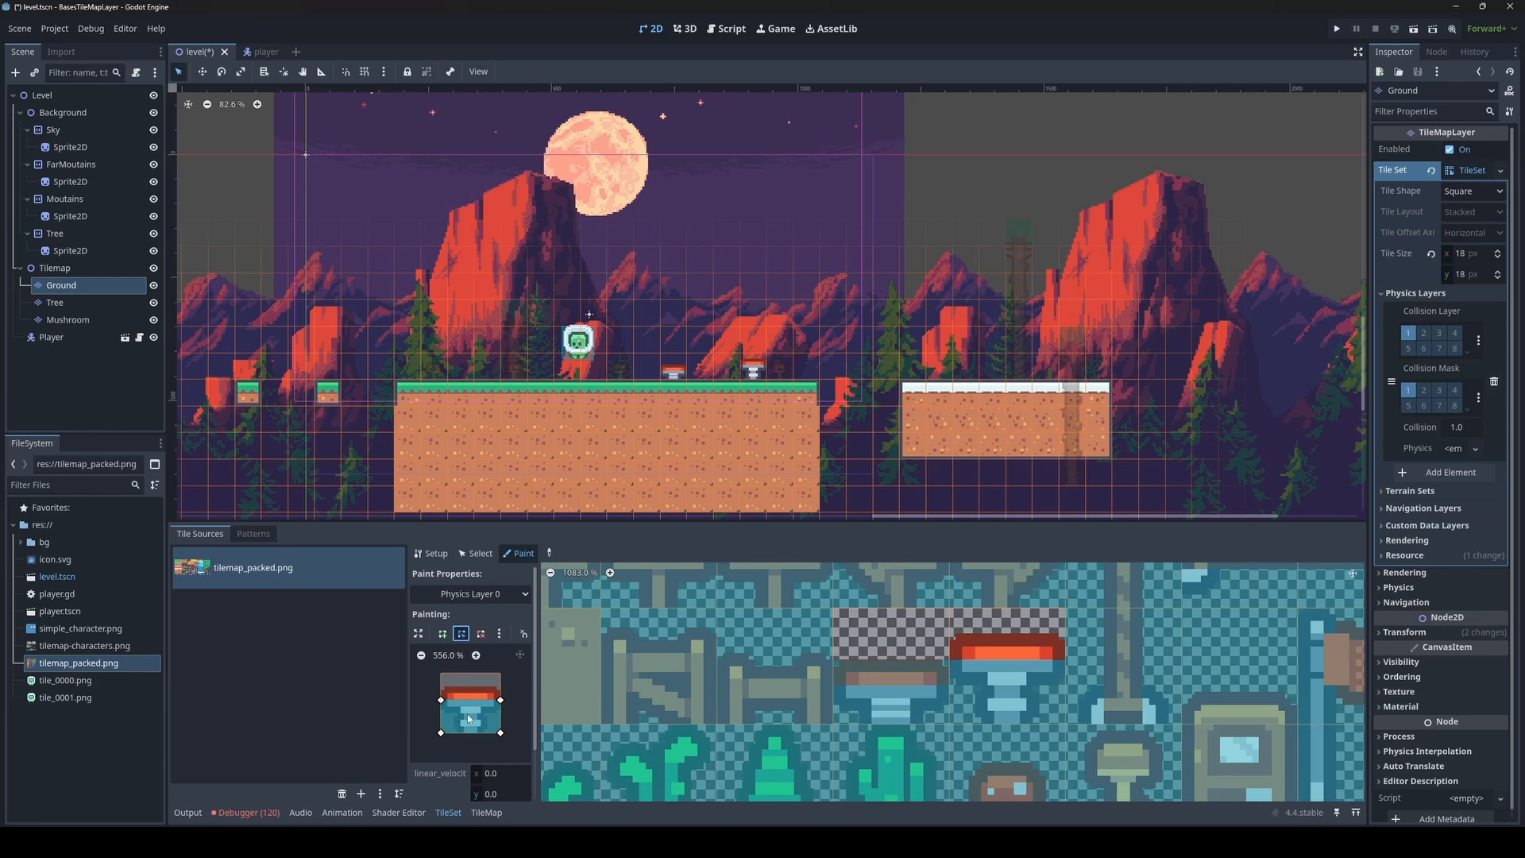
Reset the painting polygon to the default tile shape and repaint the tall spring tile's collision with it
{"action": "scroll", "coordinate": [910, 650], "scroll_direction": "down", "scroll_amount": 1}
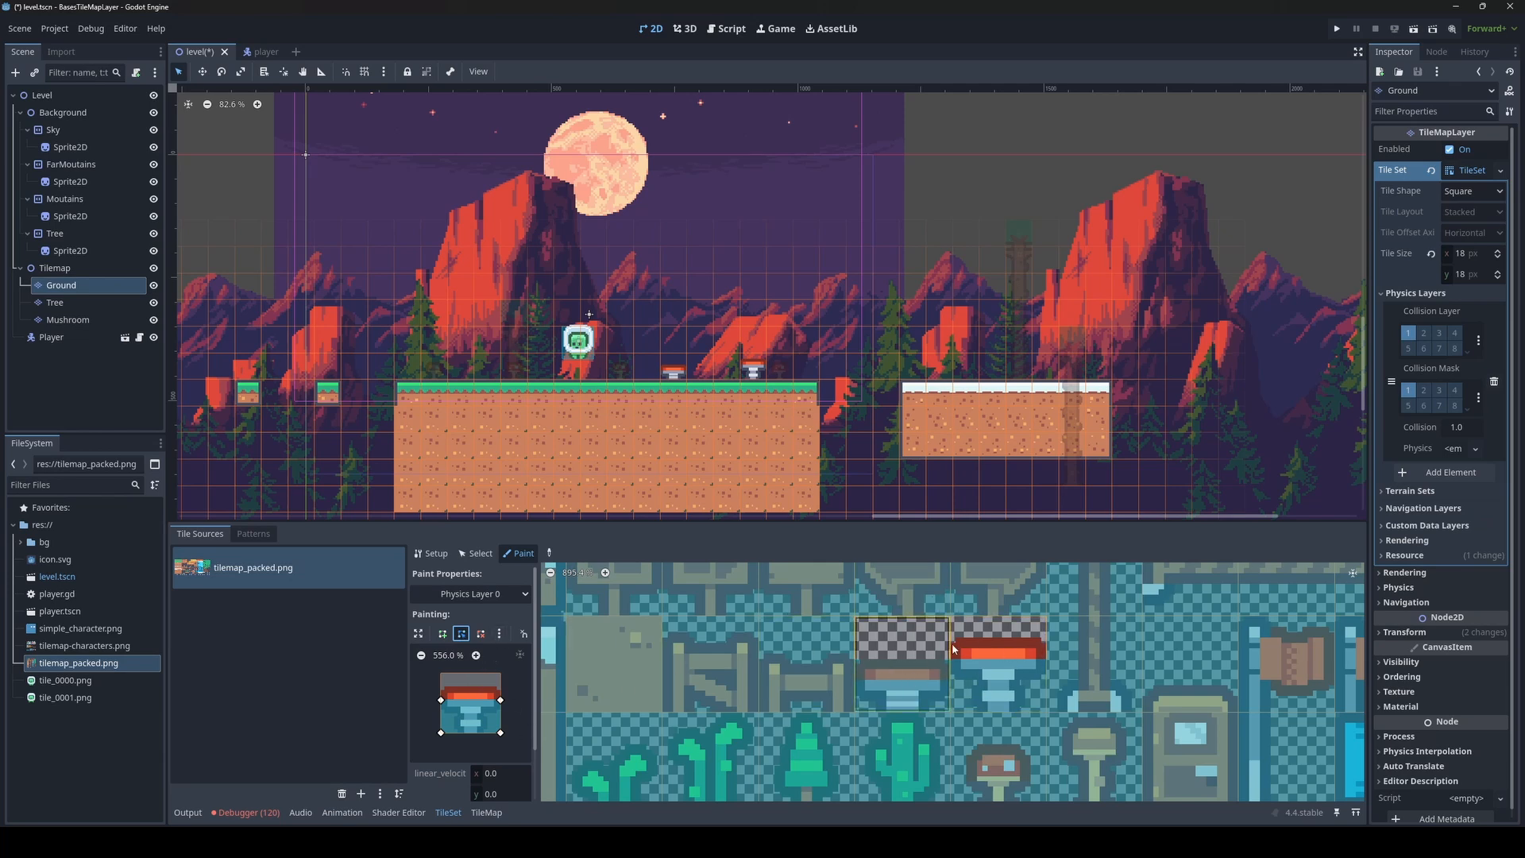
{"action": "left_click", "coordinate": [500, 633]}
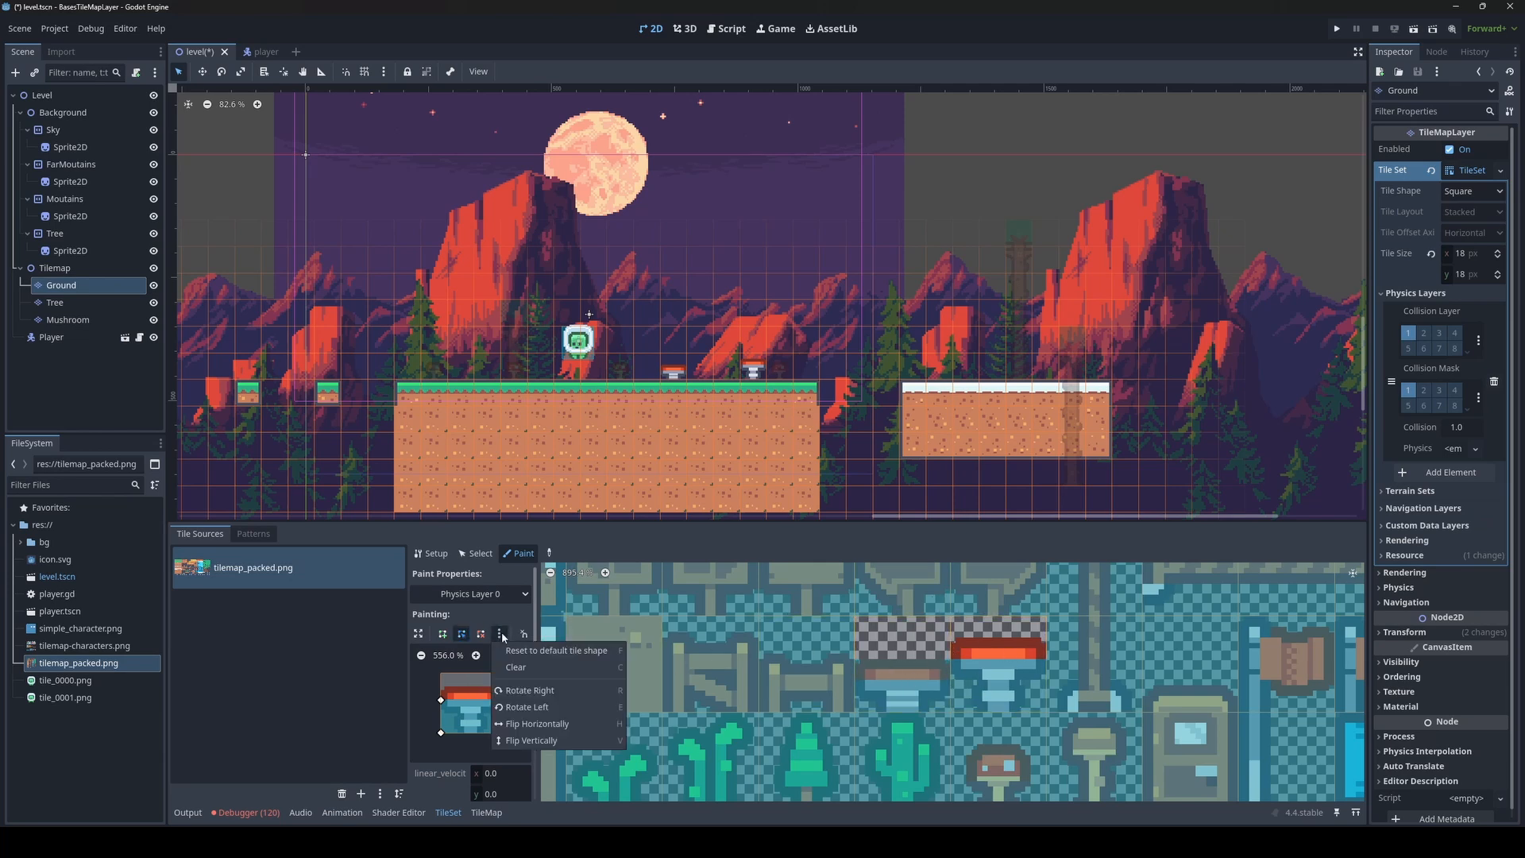
{"action": "left_click", "coordinate": [538, 651]}
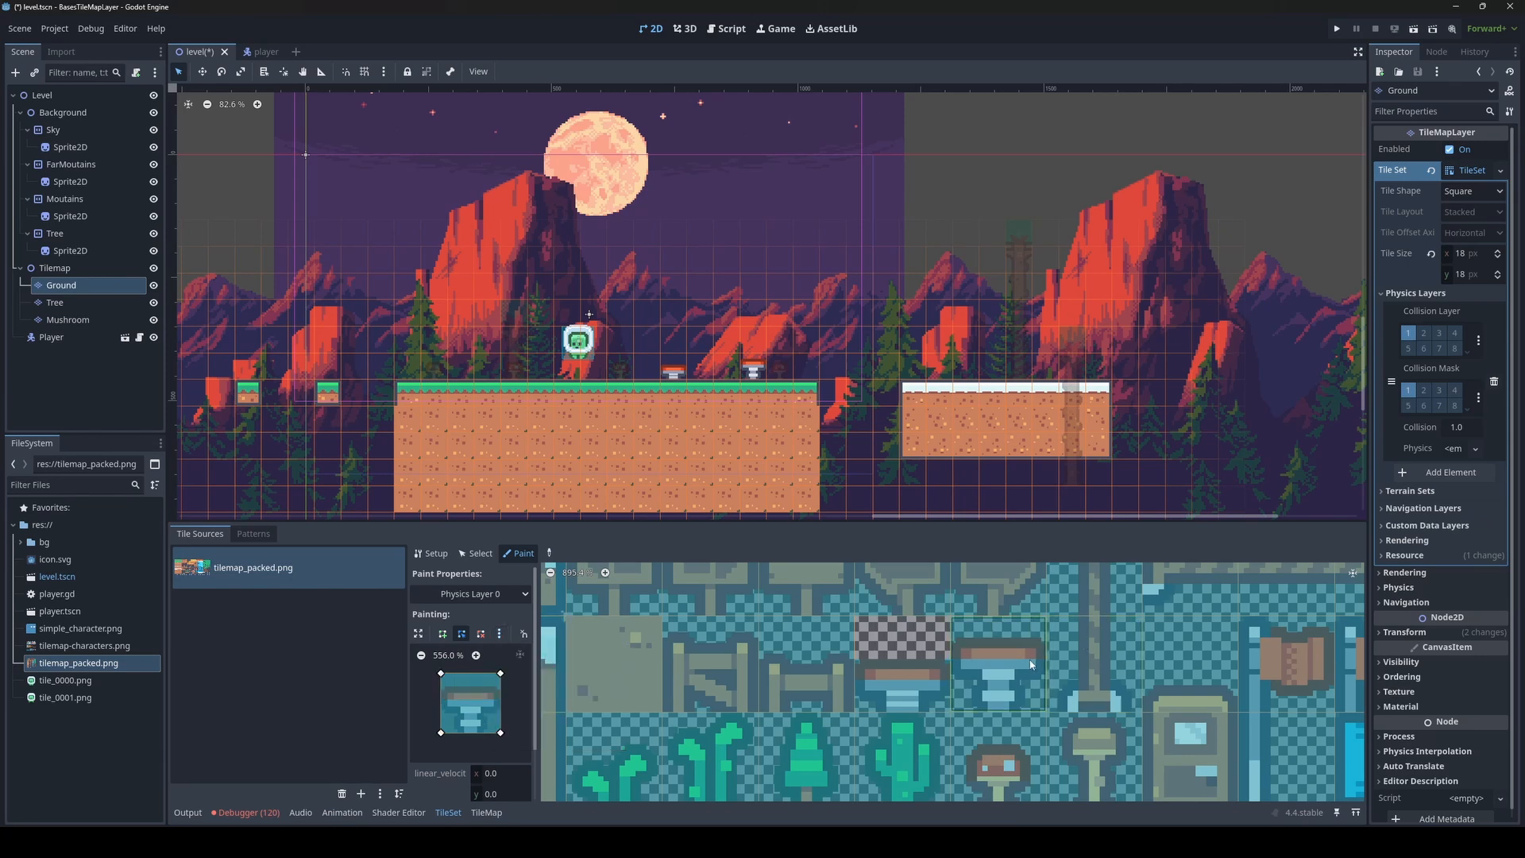
{"action": "scroll", "coordinate": [1080, 696], "scroll_direction": "down", "scroll_amount": 2}
{"action": "scroll", "coordinate": [1036, 706], "scroll_direction": "up", "scroll_amount": 2}
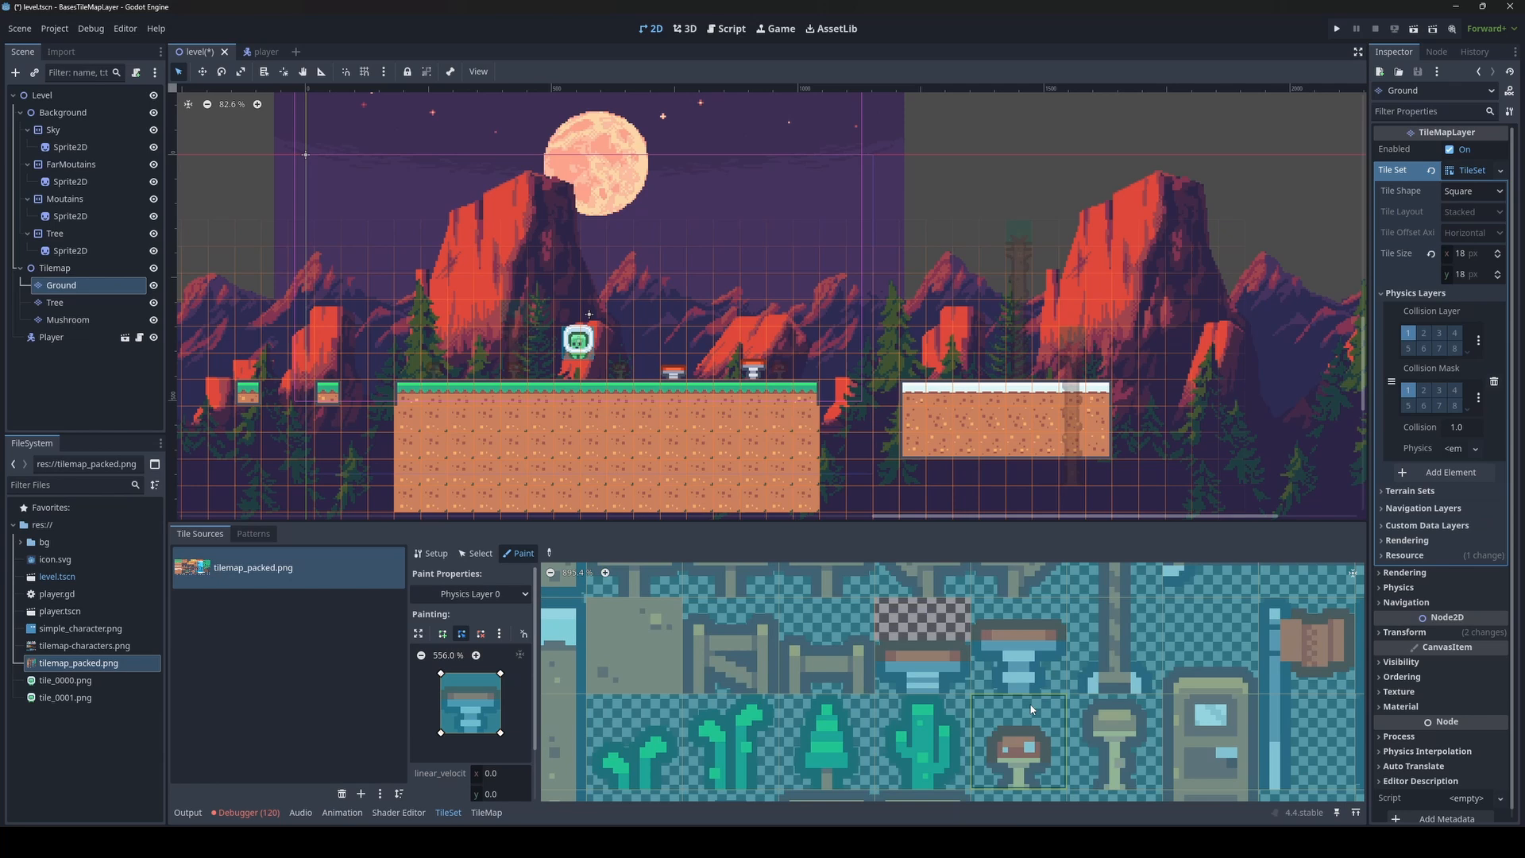
Examine the individual Physics Layer 0 collision polygons of the fence, pine tree and short spring tiles
{"action": "left_click", "coordinate": [479, 556]}
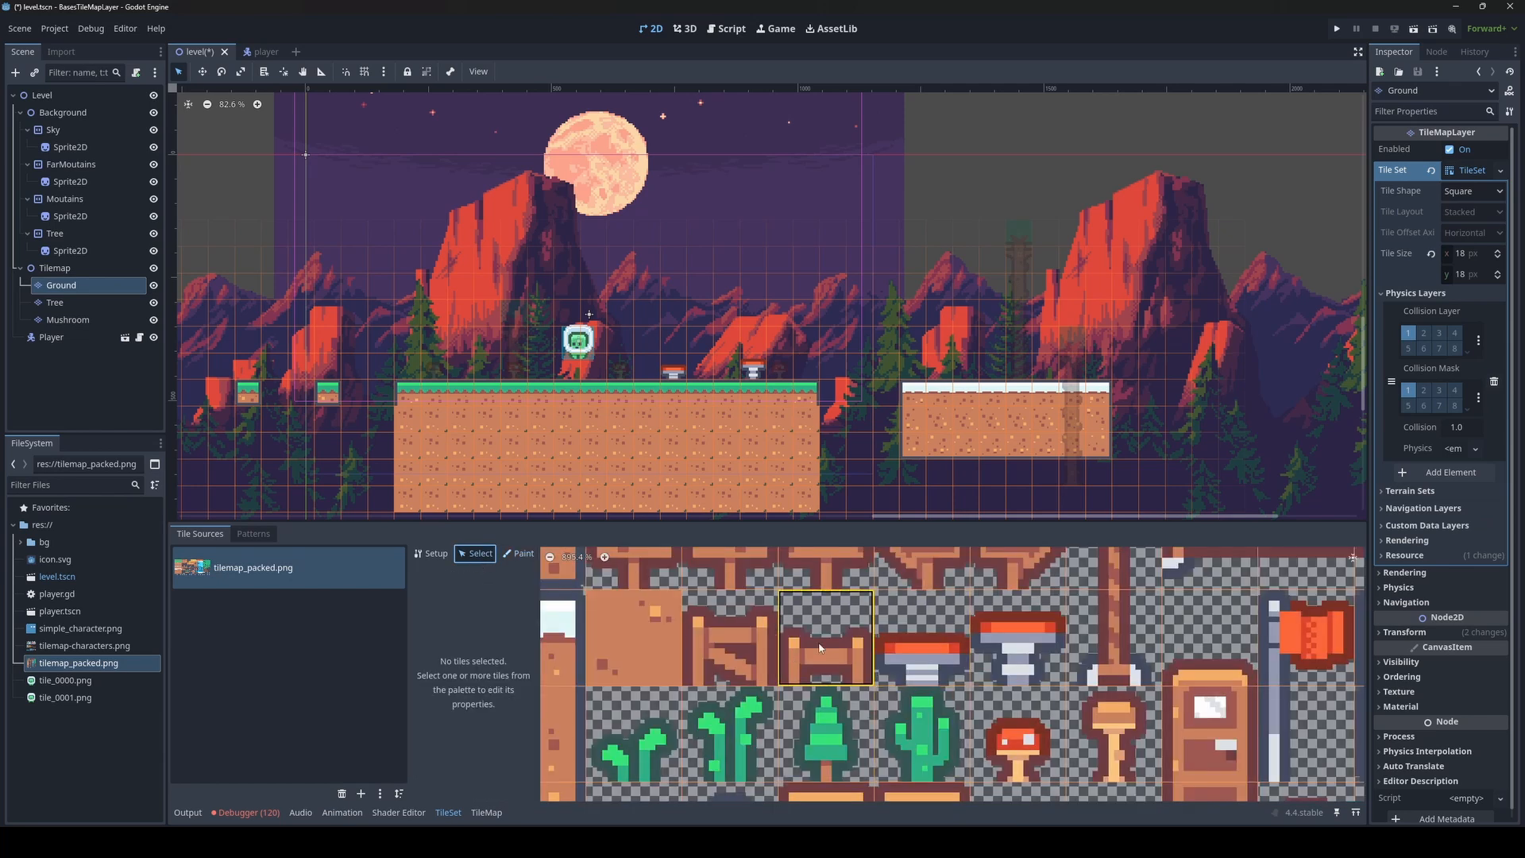
{"action": "left_click", "coordinate": [826, 639]}
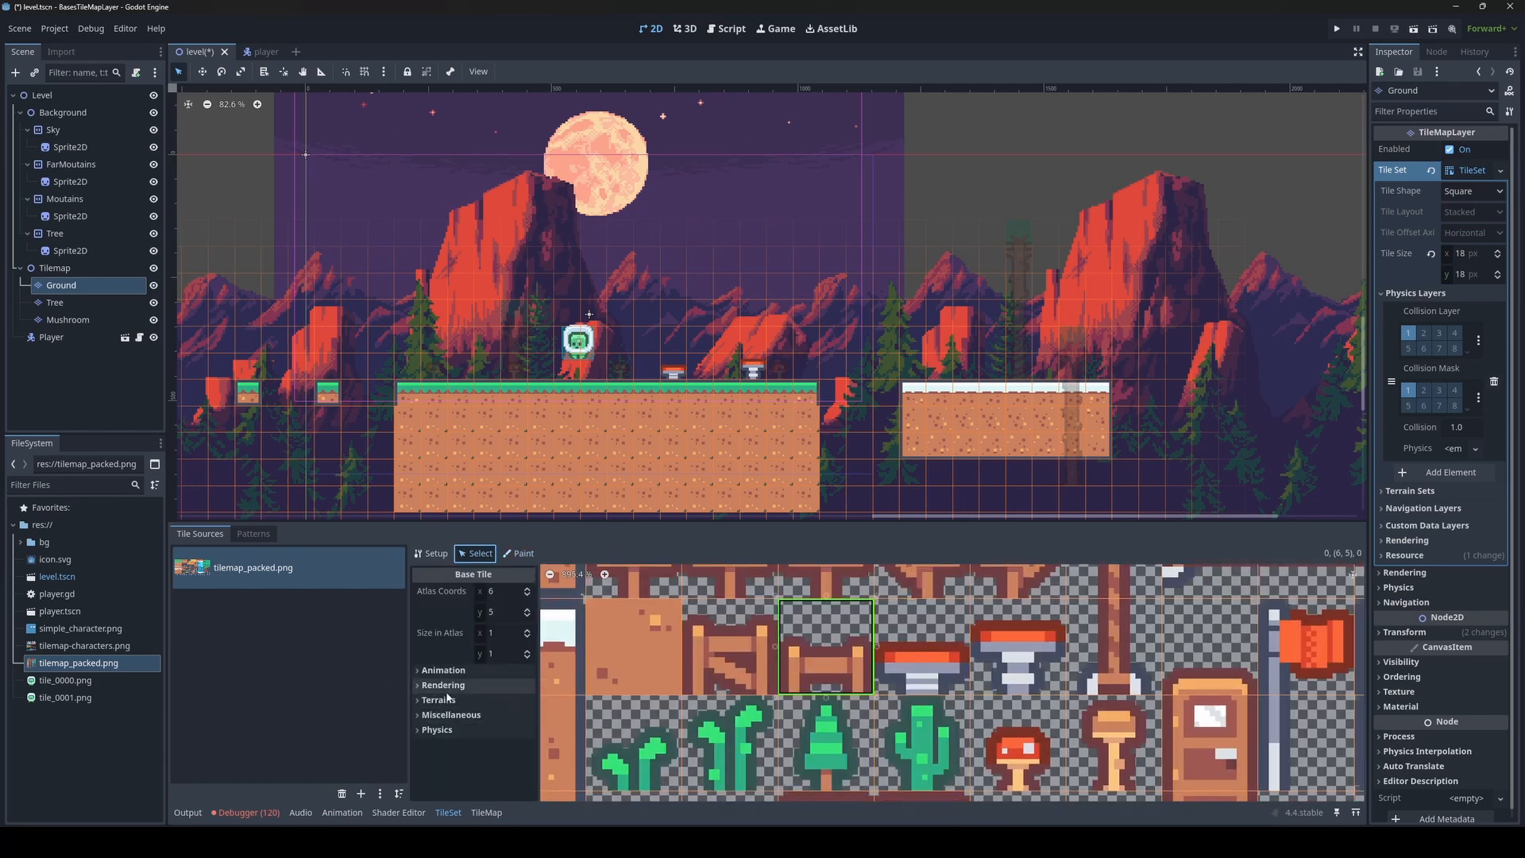
{"action": "left_click", "coordinate": [457, 728]}
{"action": "left_click", "coordinate": [461, 745]}
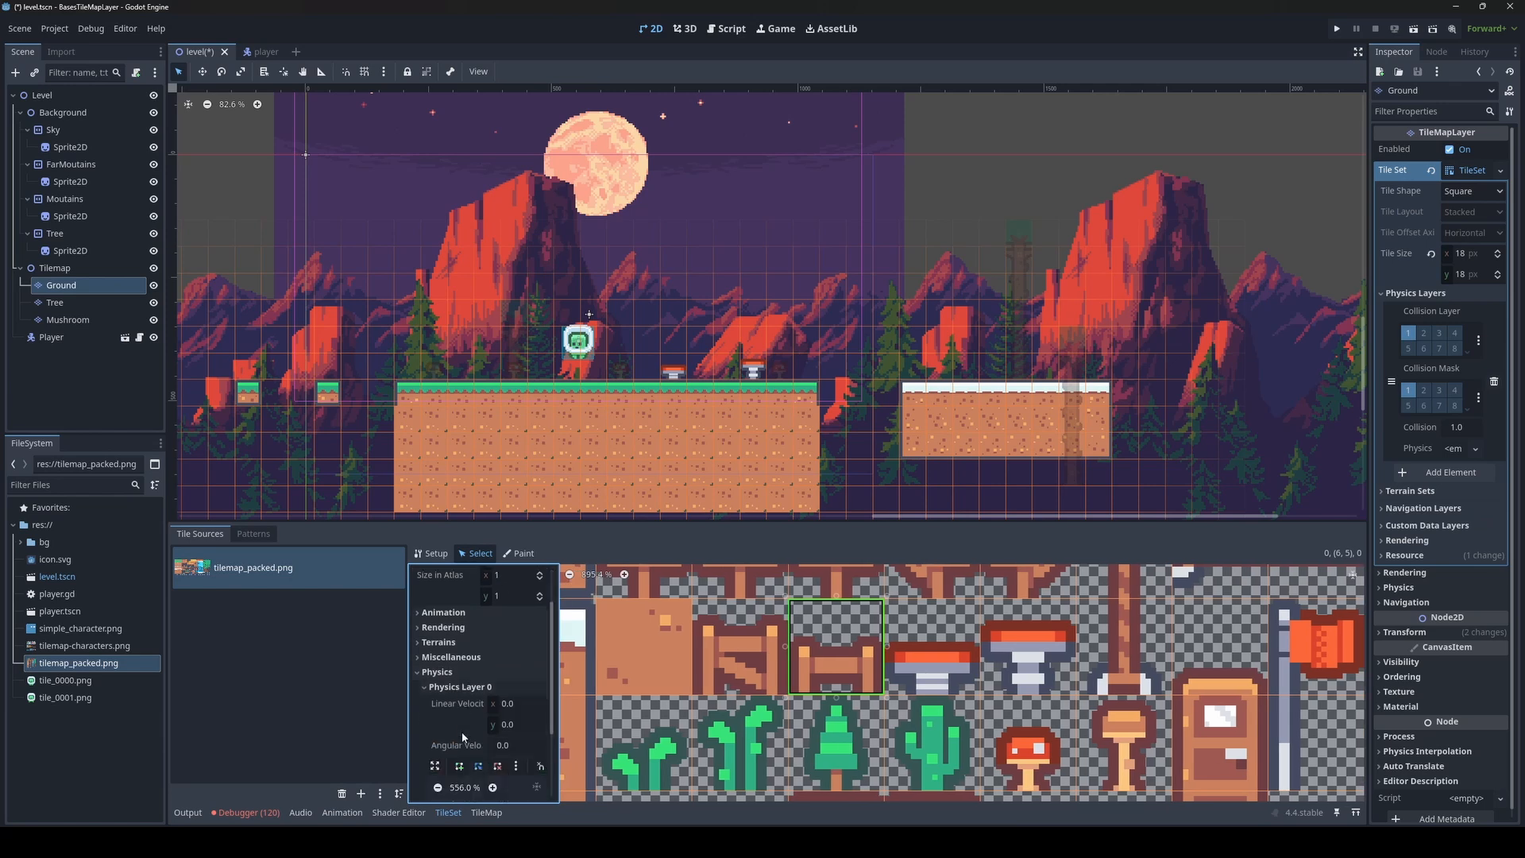
{"action": "scroll", "coordinate": [467, 725], "scroll_direction": "down", "scroll_amount": 4}
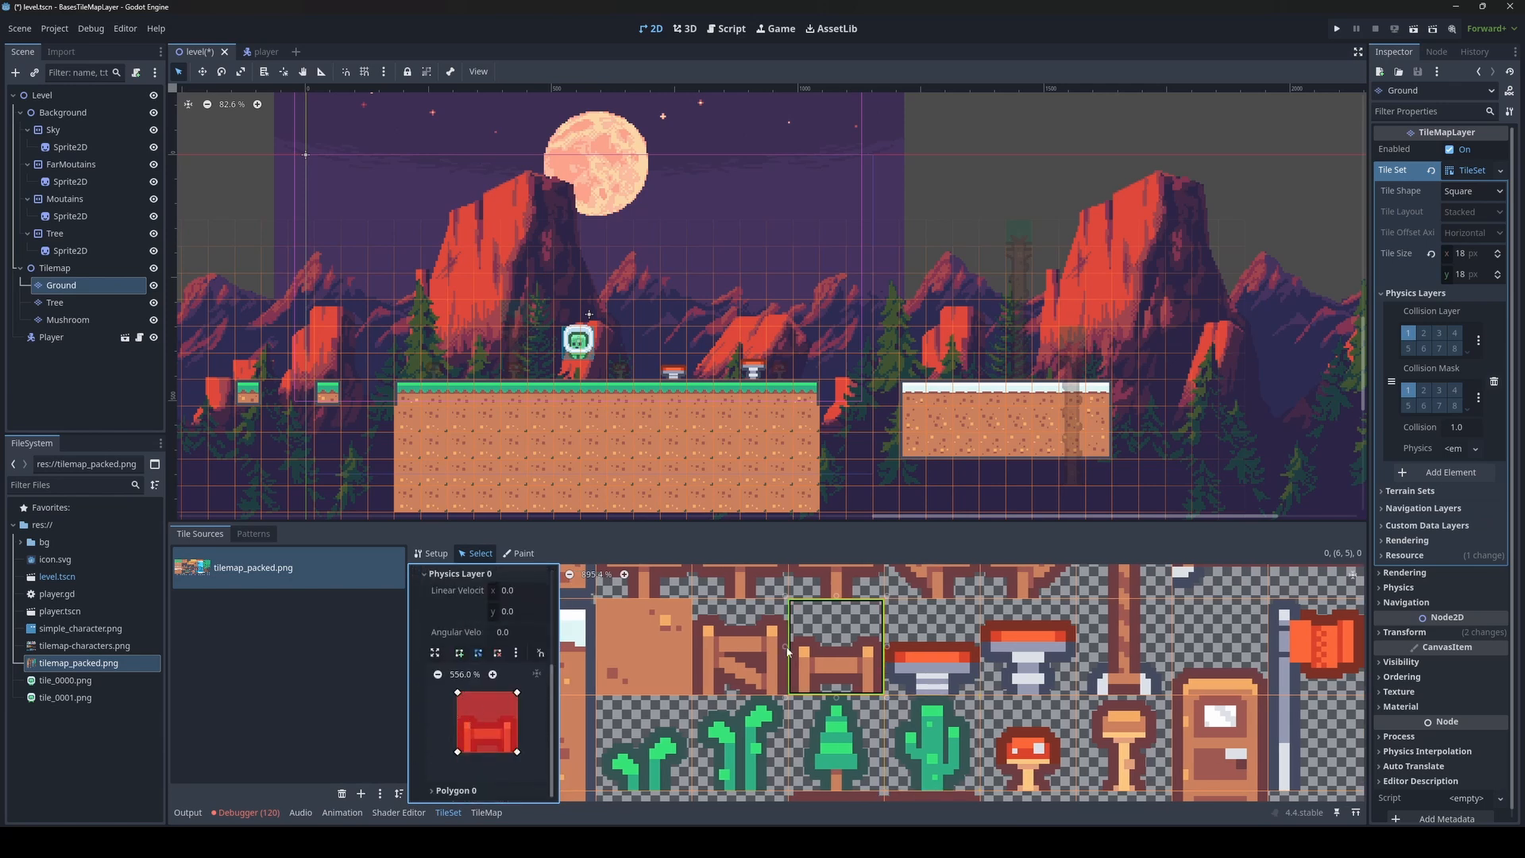
{"action": "left_click", "coordinate": [738, 648]}
{"action": "left_click", "coordinate": [835, 742]}
{"action": "left_click", "coordinate": [903, 658]}
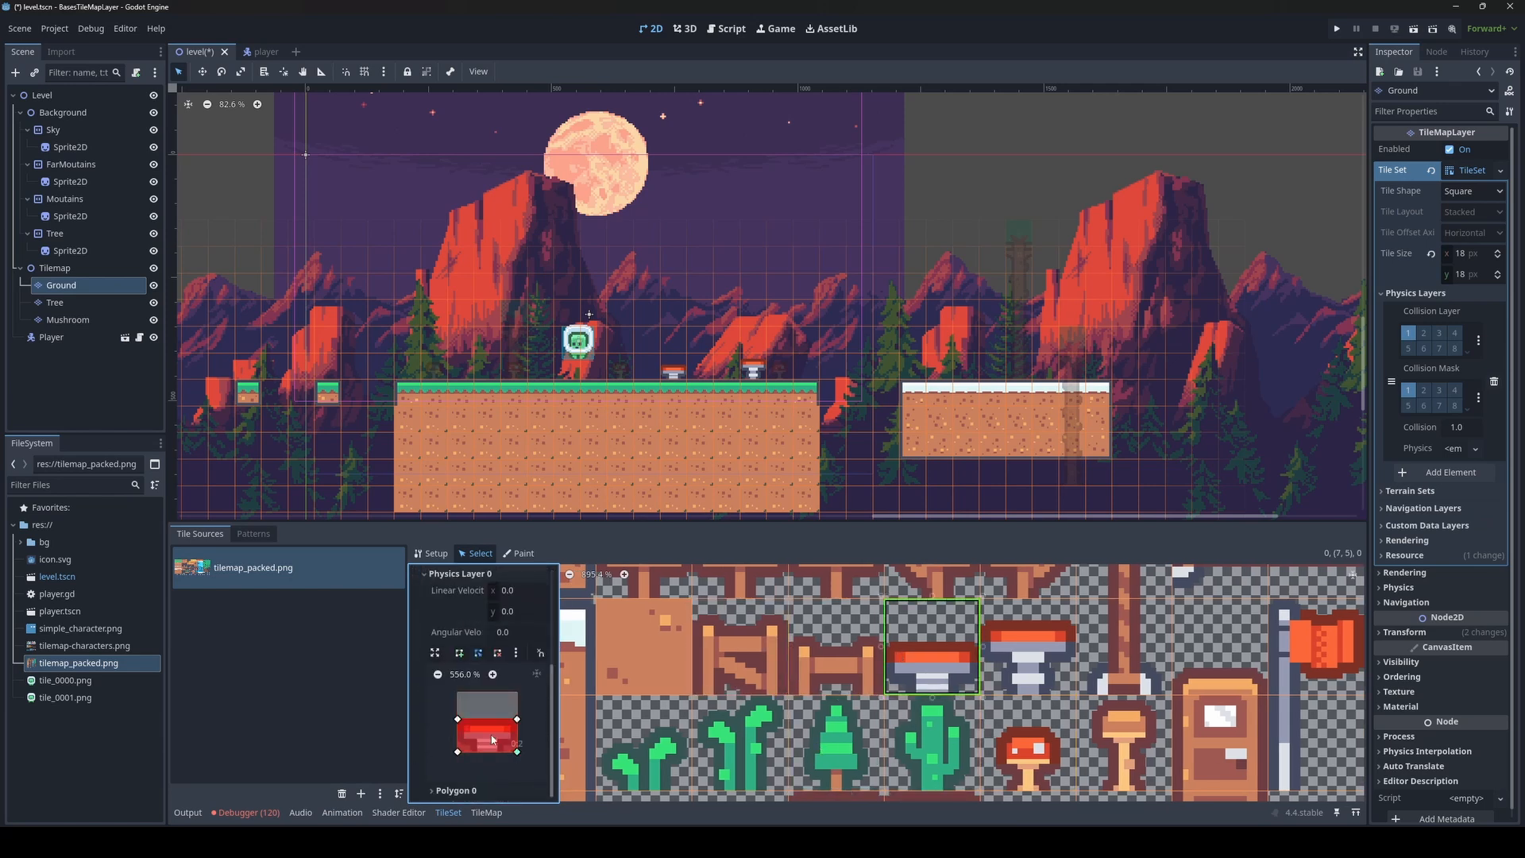
Lower the upper edge of the tall spring tile's own Physics Layer 0 polygon to the top of its red cap
{"action": "left_click", "coordinate": [1071, 648]}
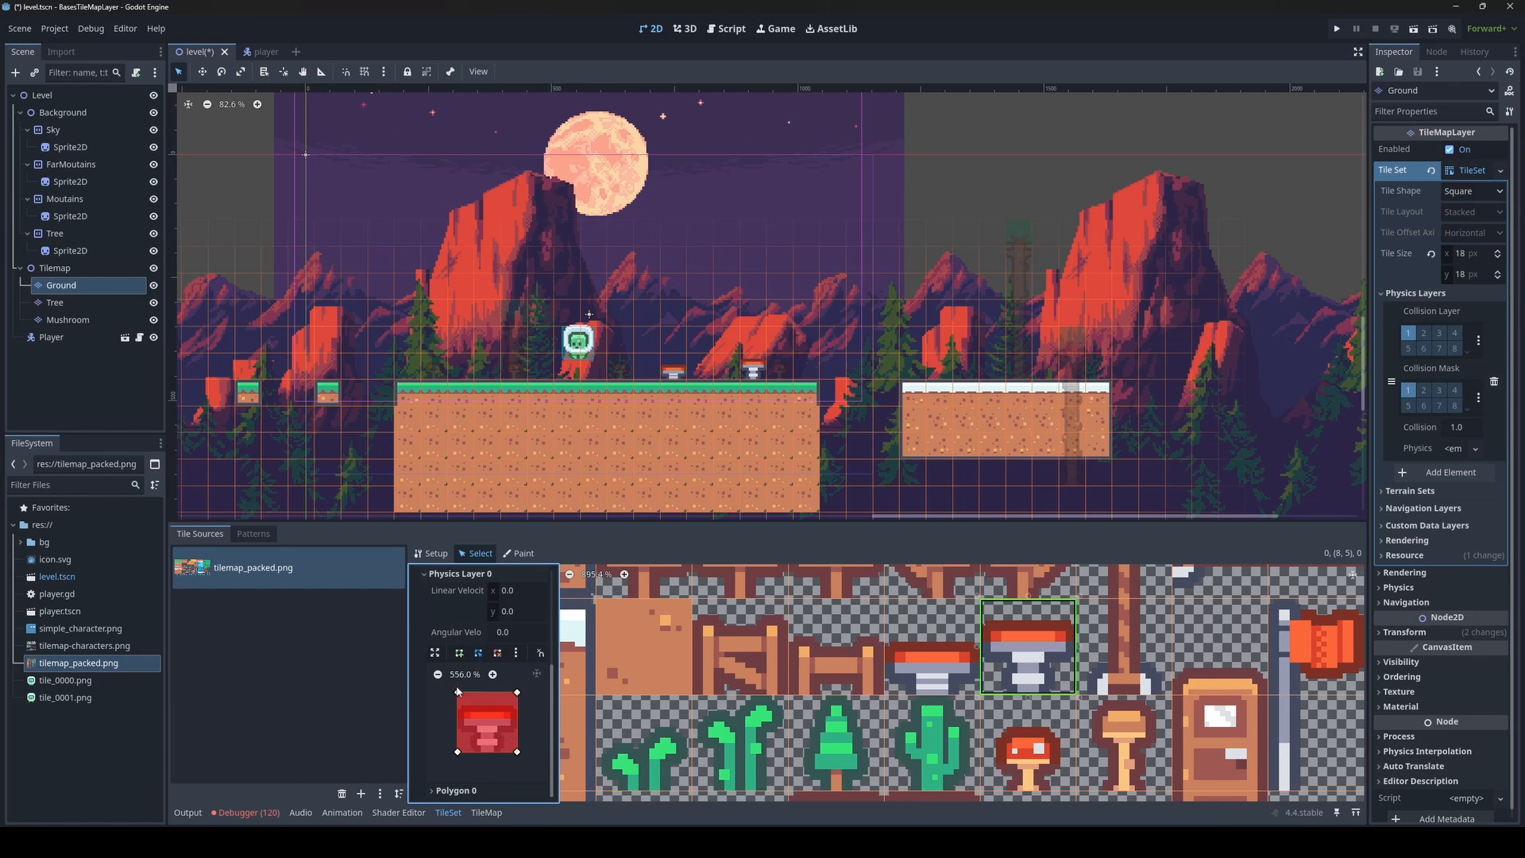
{"action": "mouse_move", "coordinate": [457, 691]}
{"action": "left_mouse_down"}
{"action": "mouse_move", "coordinate": [450, 717]}
{"action": "mouse_move", "coordinate": [457, 705]}
{"action": "left_mouse_up"}
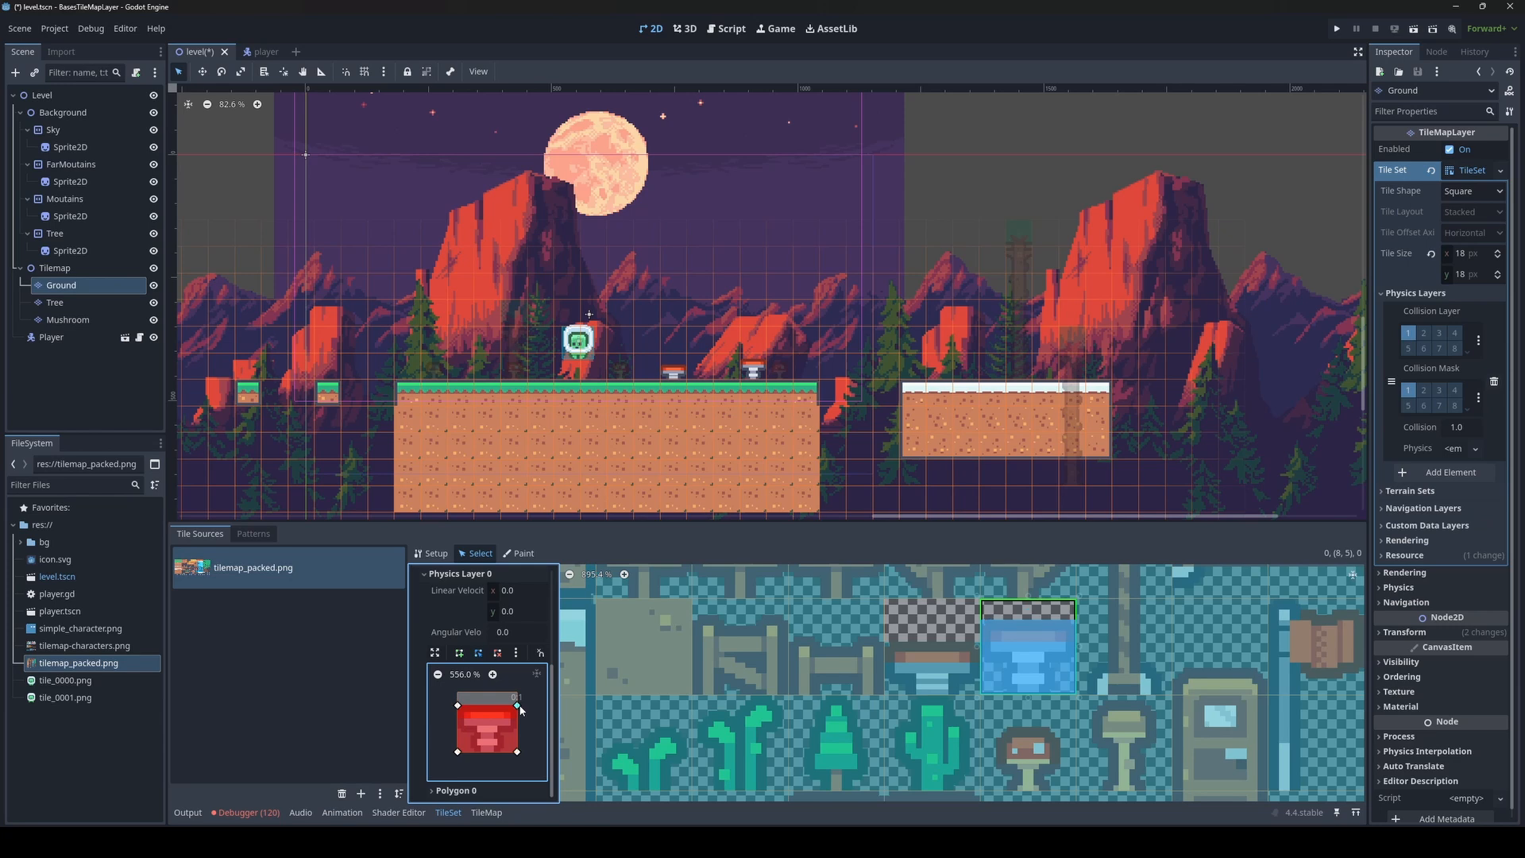
{"action": "scroll", "coordinate": [984, 666], "scroll_direction": "down", "scroll_amount": 1}
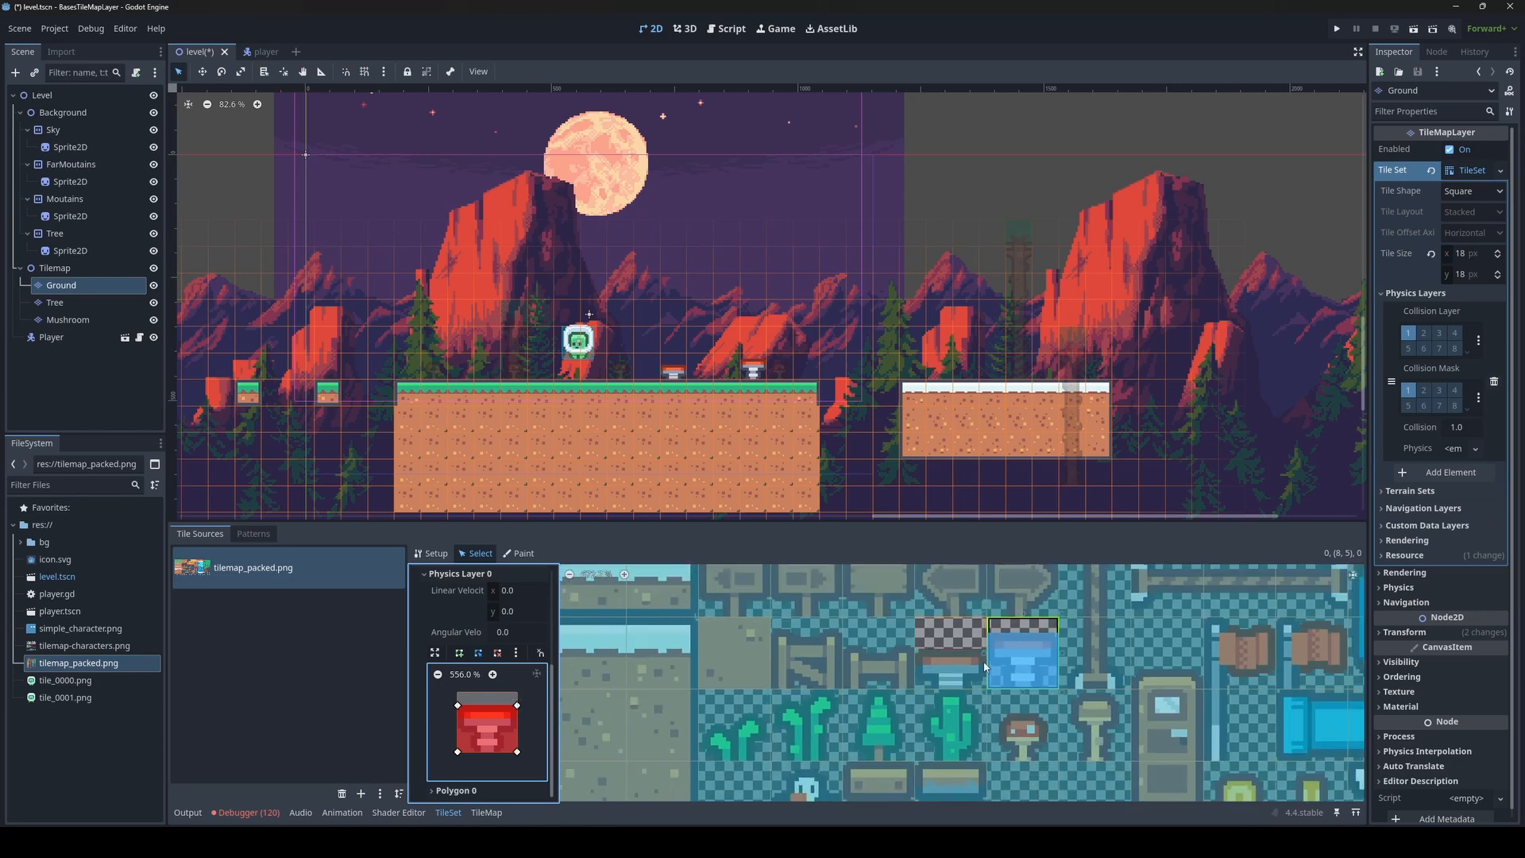
{"action": "left_click", "coordinate": [521, 553]}
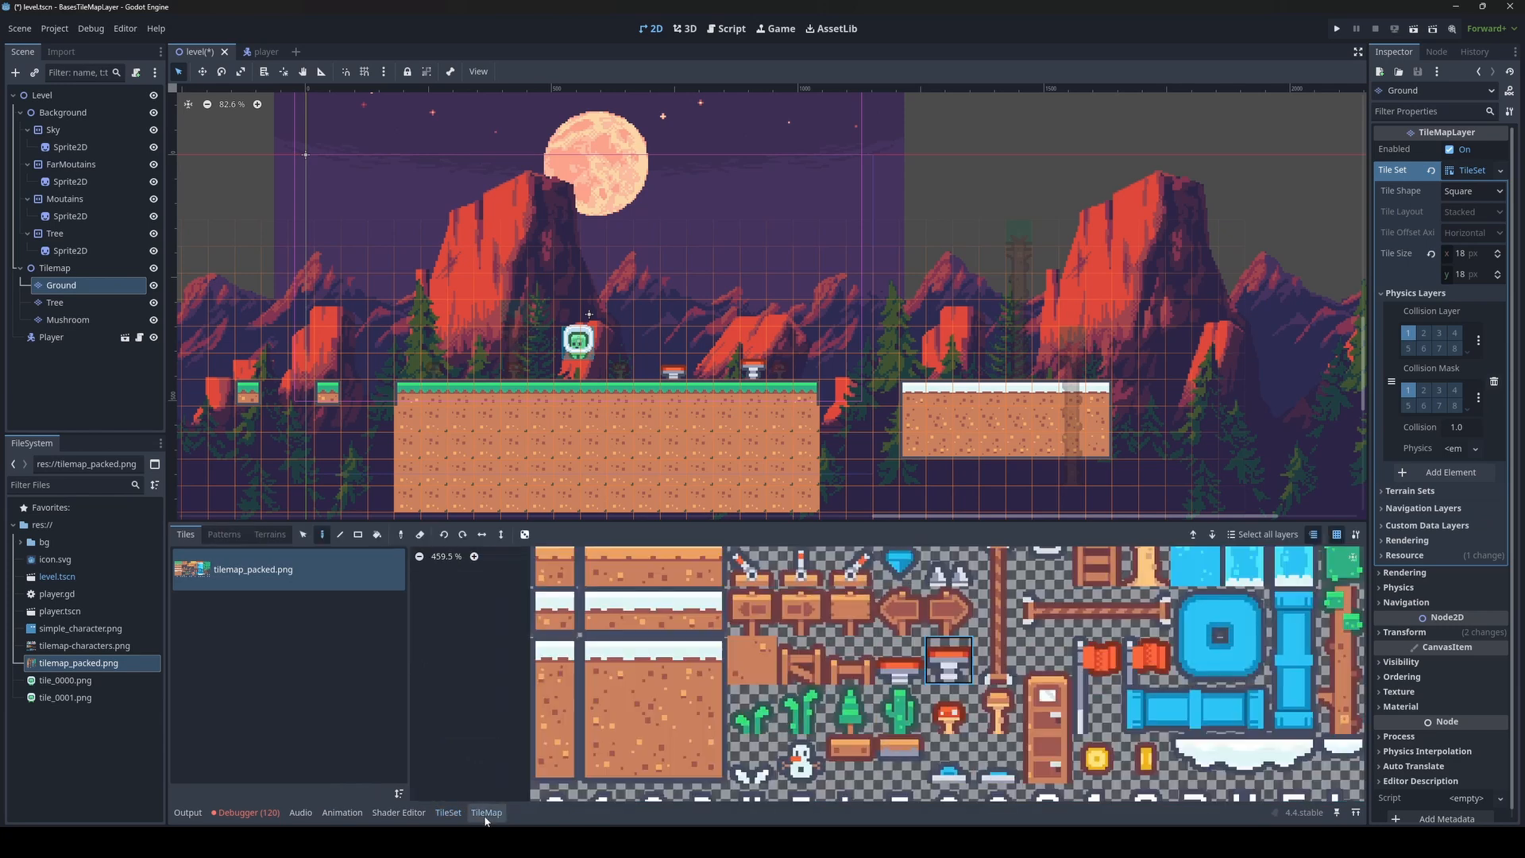
Run the game and jump the player onto the short and tall springs to test their collision
{"action": "left_click", "coordinate": [486, 812]}
{"action": "left_click", "coordinate": [949, 659]}
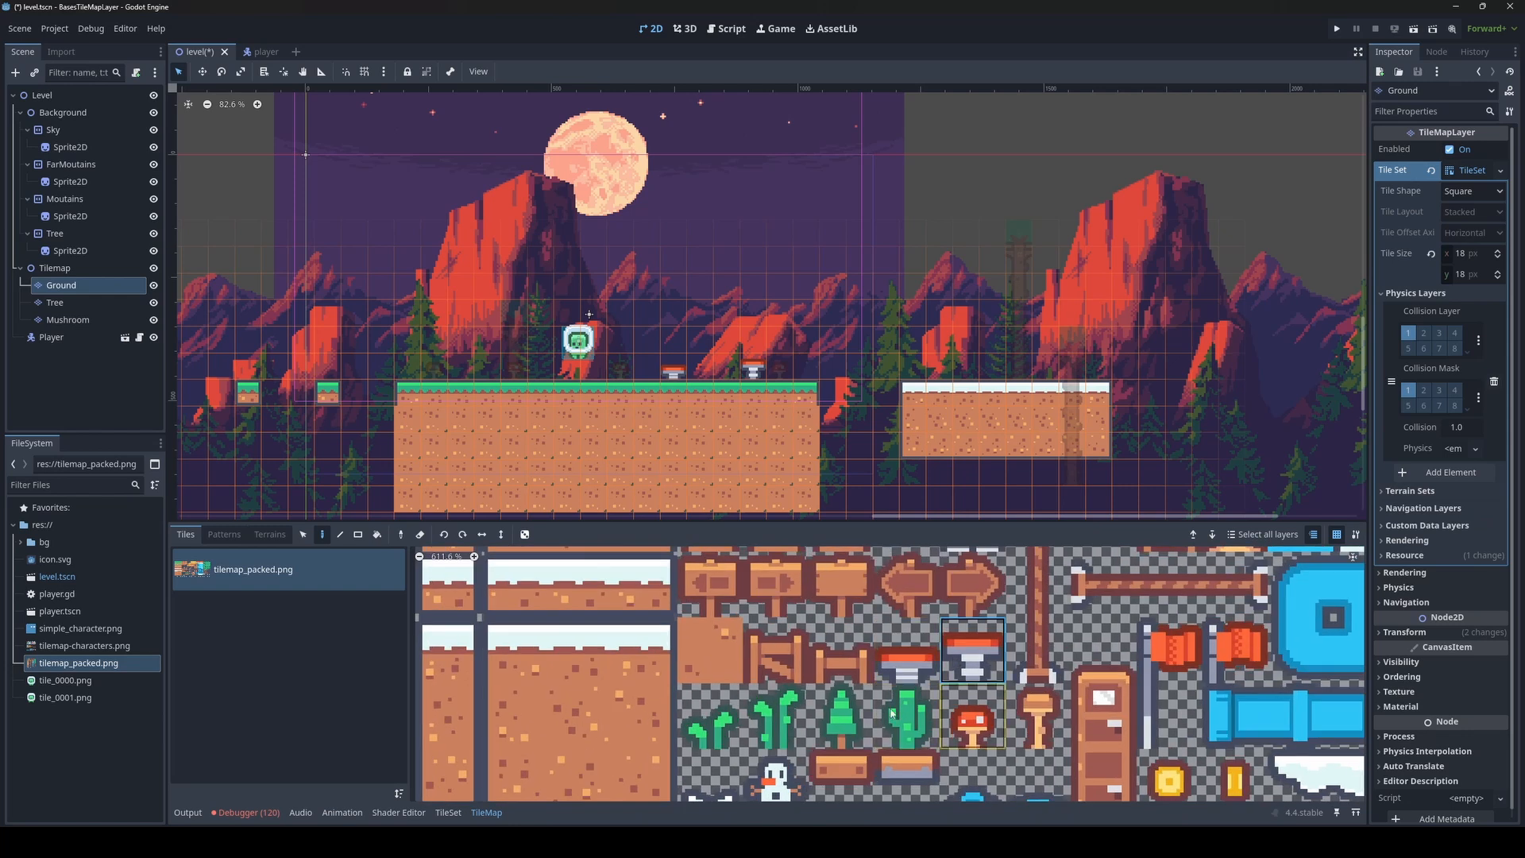
{"action": "scroll", "coordinate": [913, 683], "scroll_direction": "down", "scroll_amount": 1}
{"action": "key", "text": "F5"}
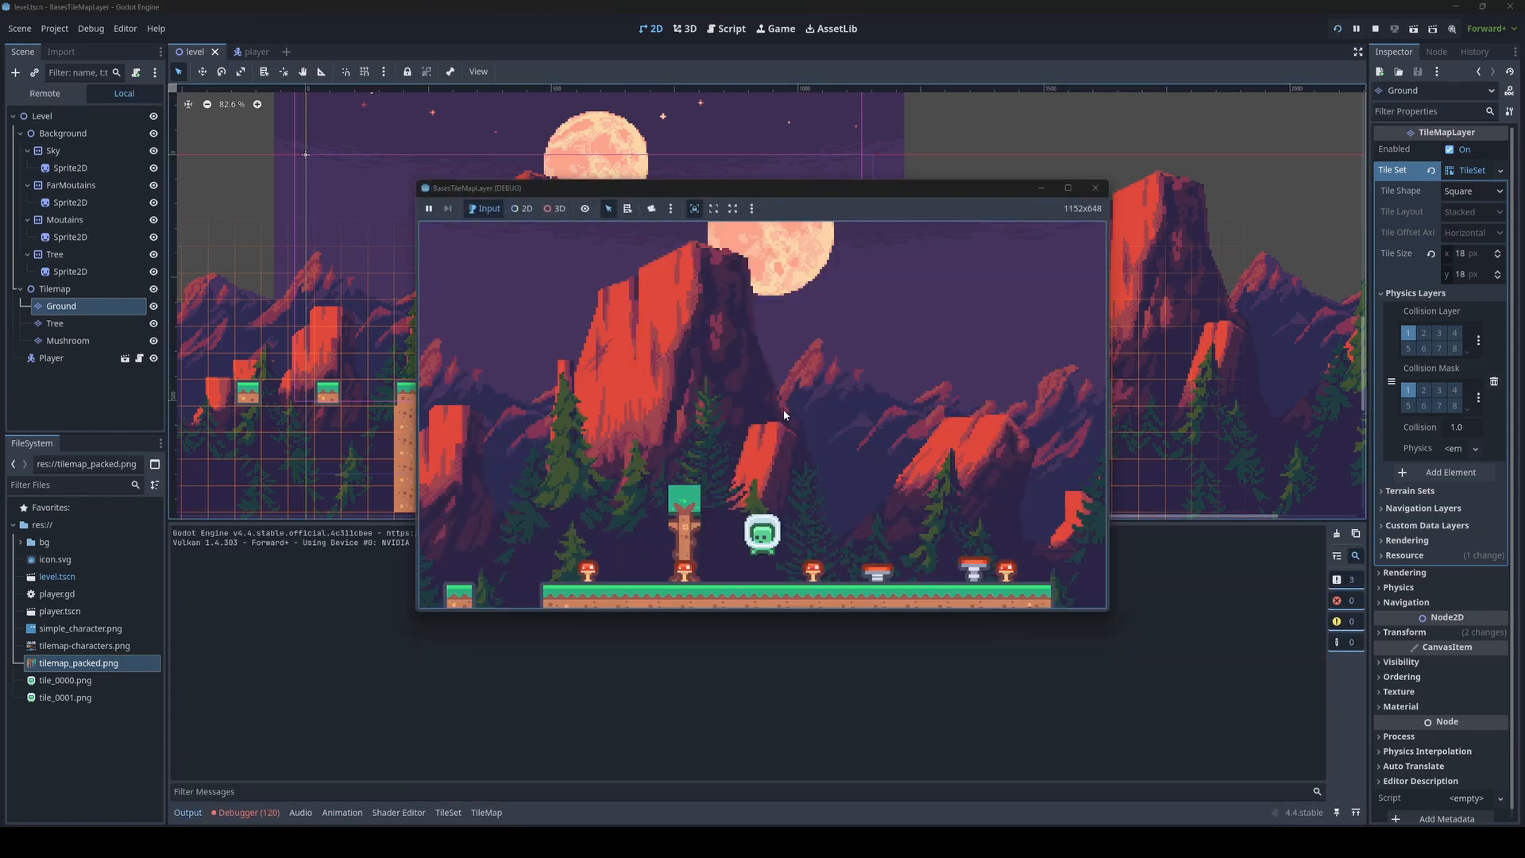
{"action": "key", "text": "Right"}
{"action": "key", "text": "space"}
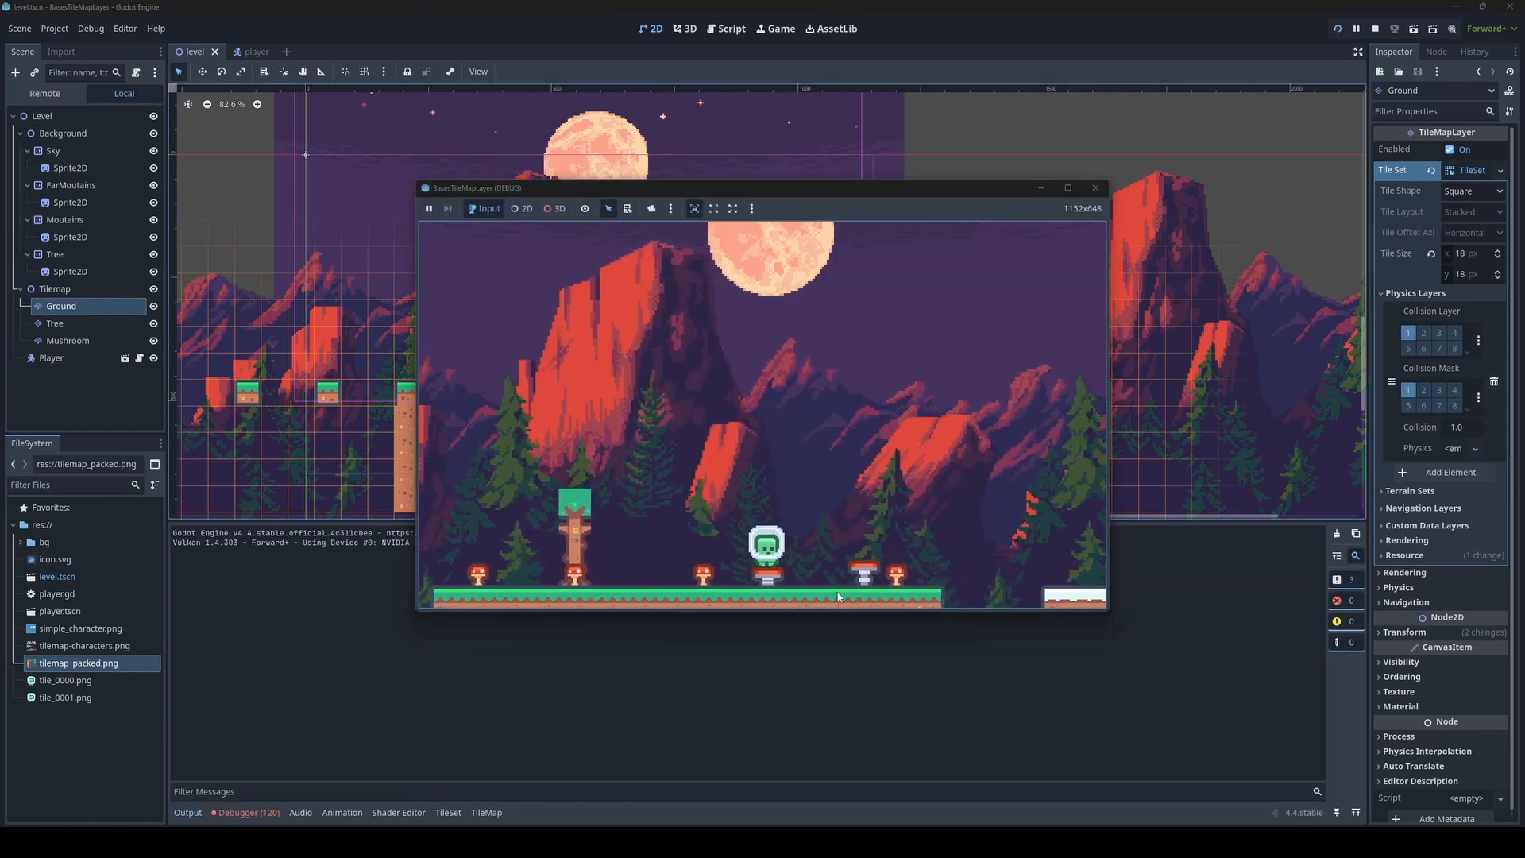
{"action": "key", "text": "Right"}
{"action": "key", "text": "space"}
{"action": "key", "text": "Right"}
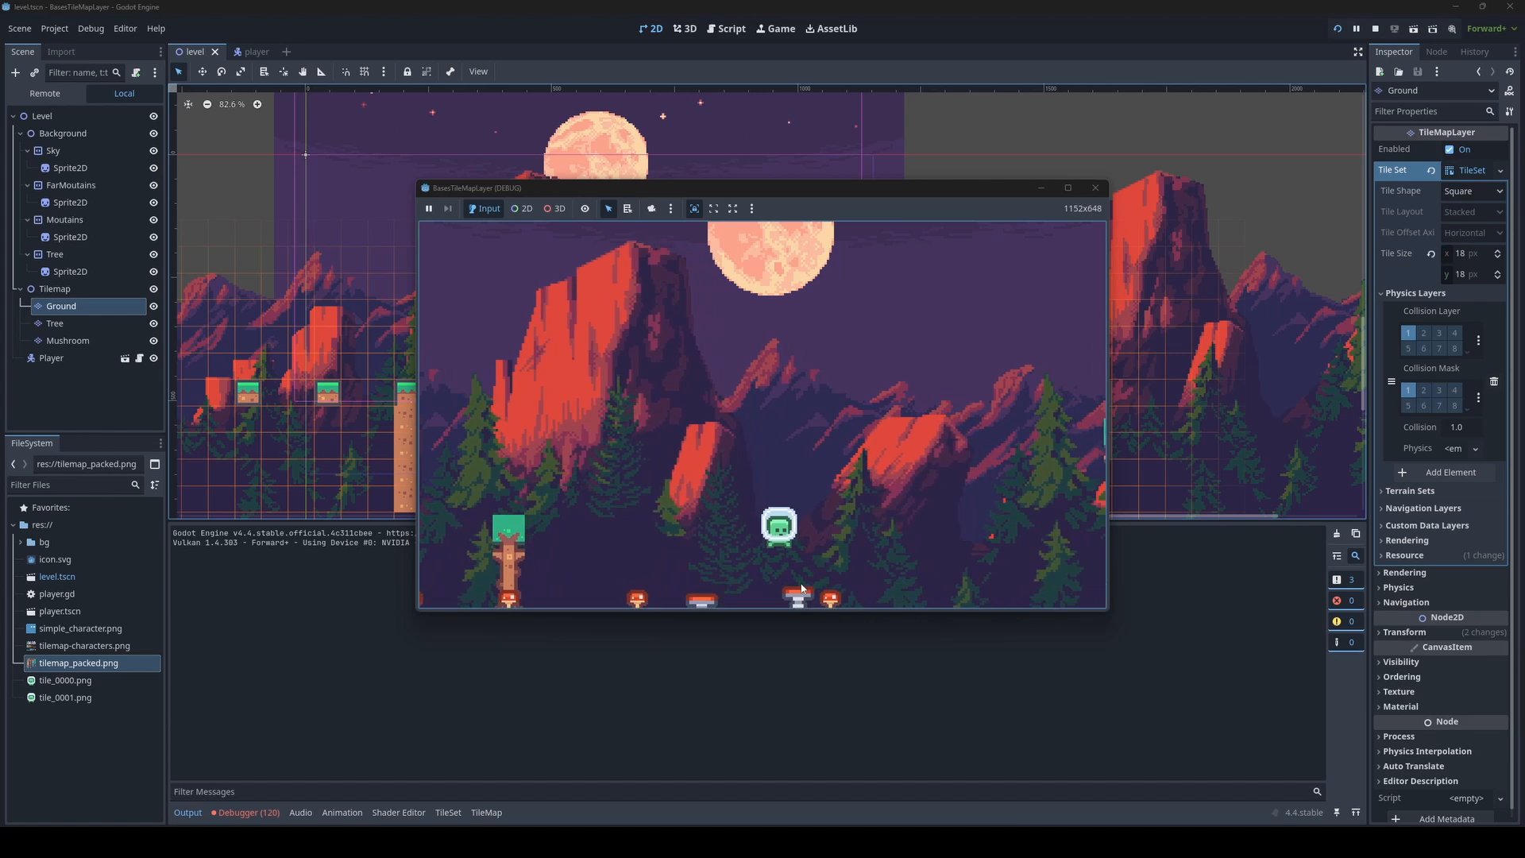
Move the player back from the springs and jump around the small tree on the grassy platform
{"action": "key", "text": "Left"}
{"action": "key", "text": "space"}
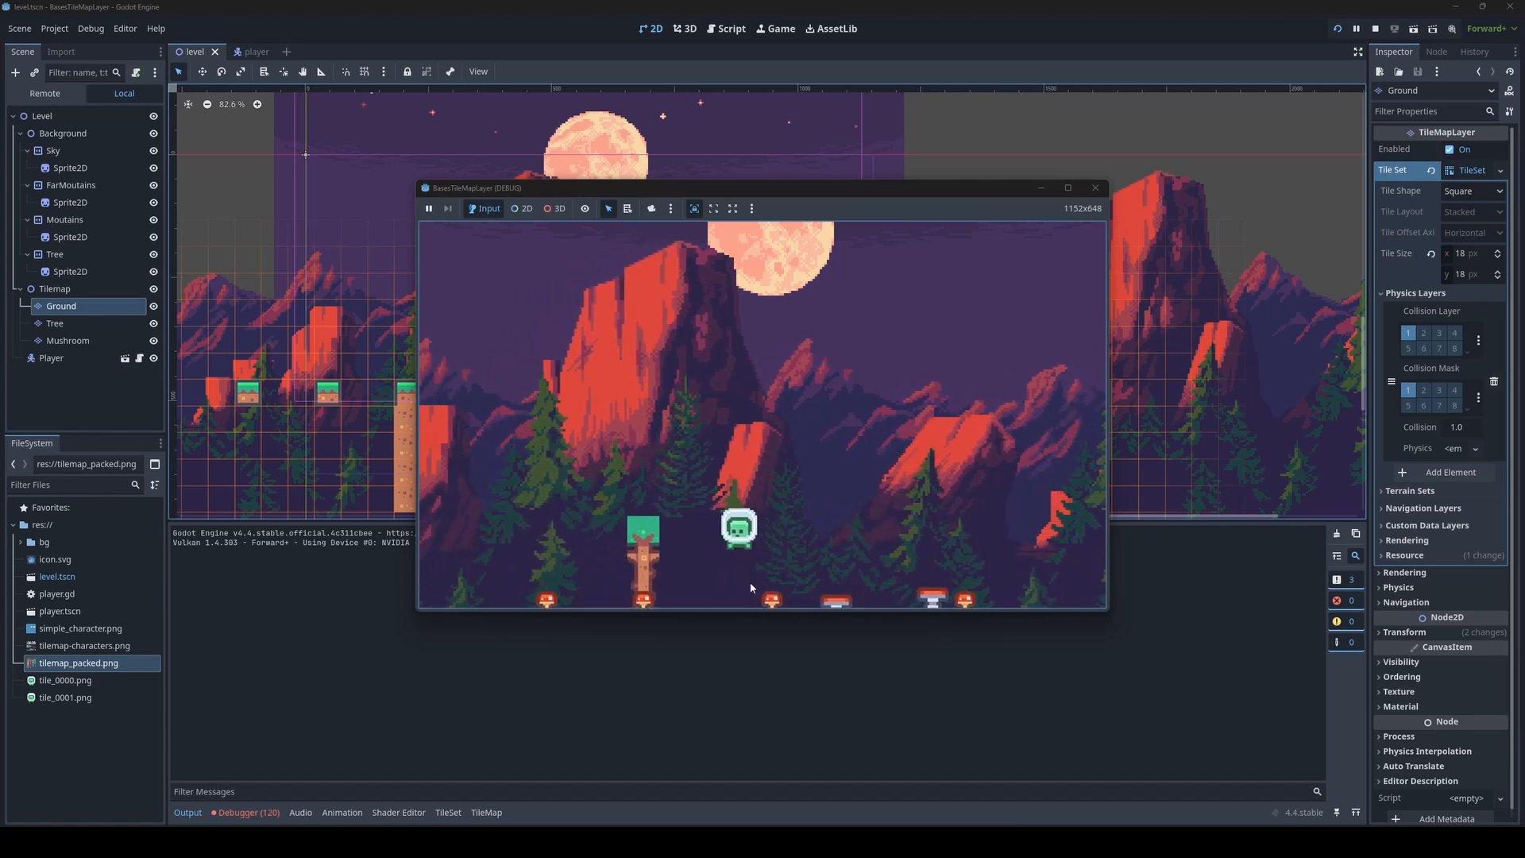
{"action": "key", "text": "Right"}
{"action": "key", "text": "Left"}
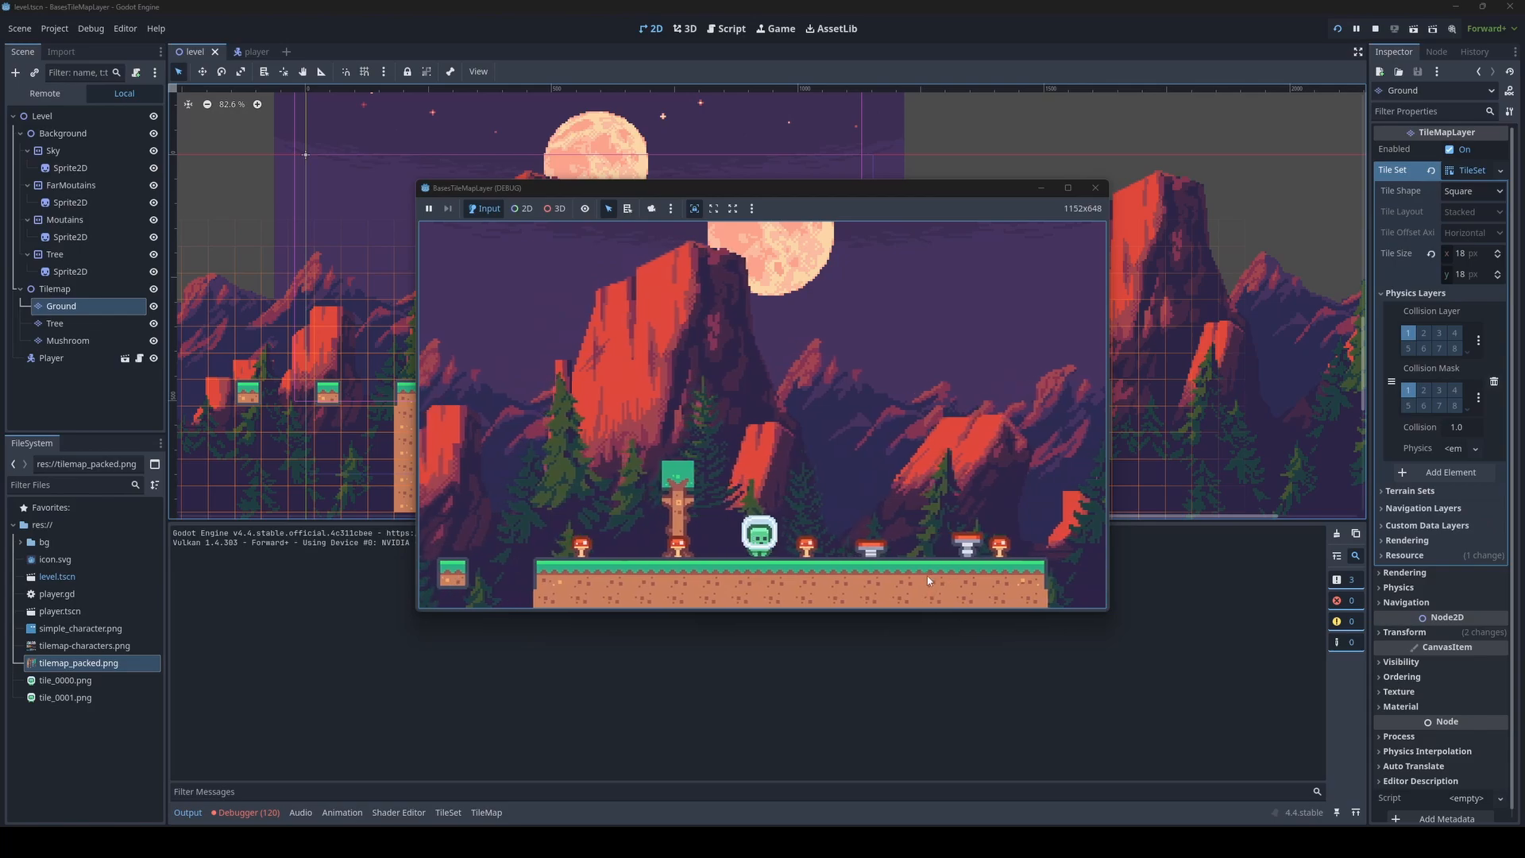
{"action": "key", "text": "Left"}
{"action": "key", "text": "space"}
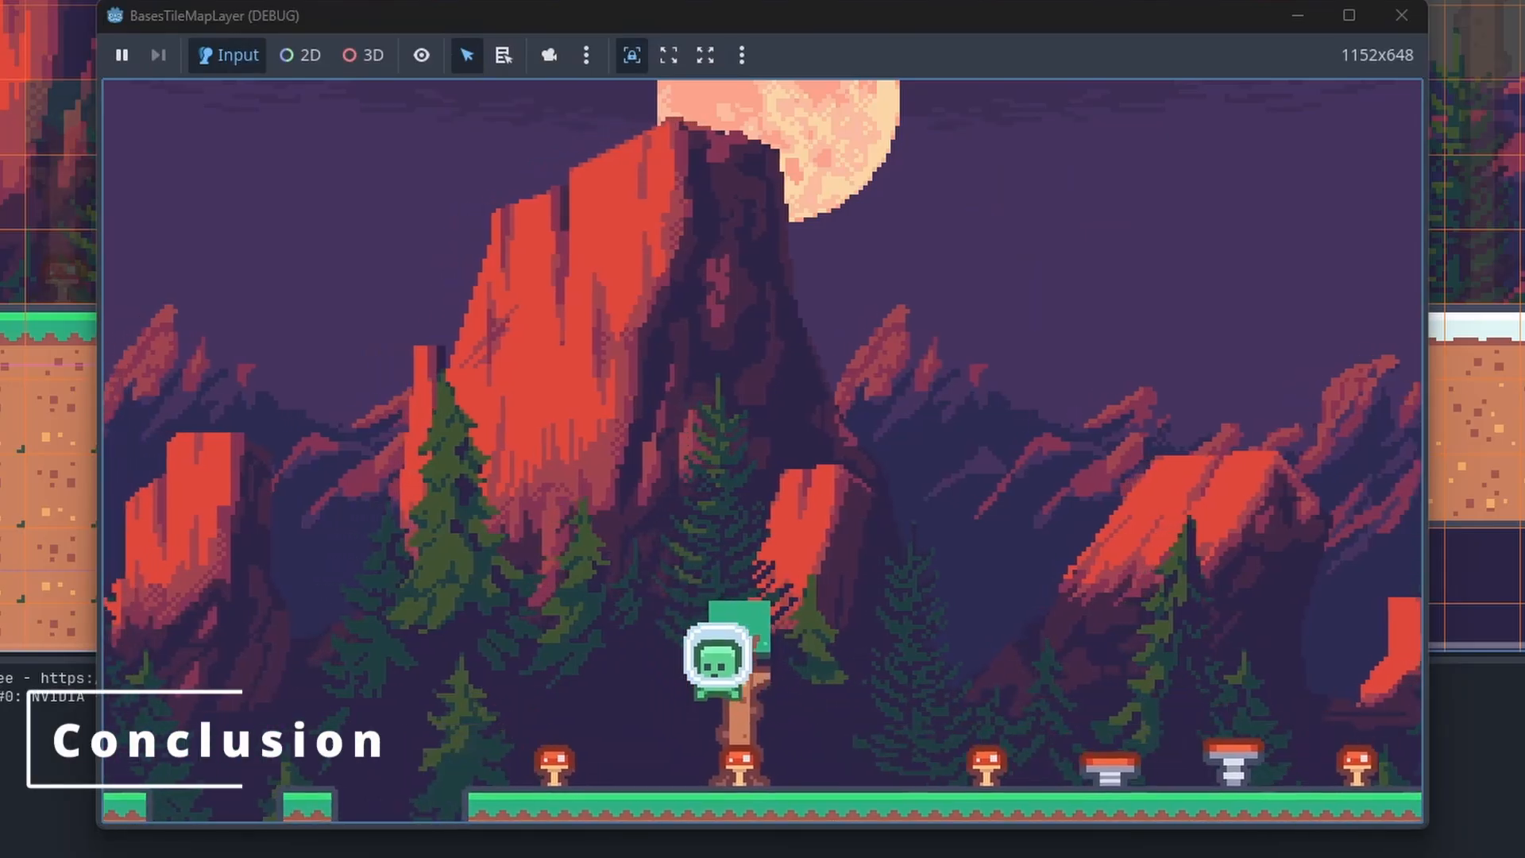
{"action": "key", "text": "Right"}
{"action": "key", "text": "space"}
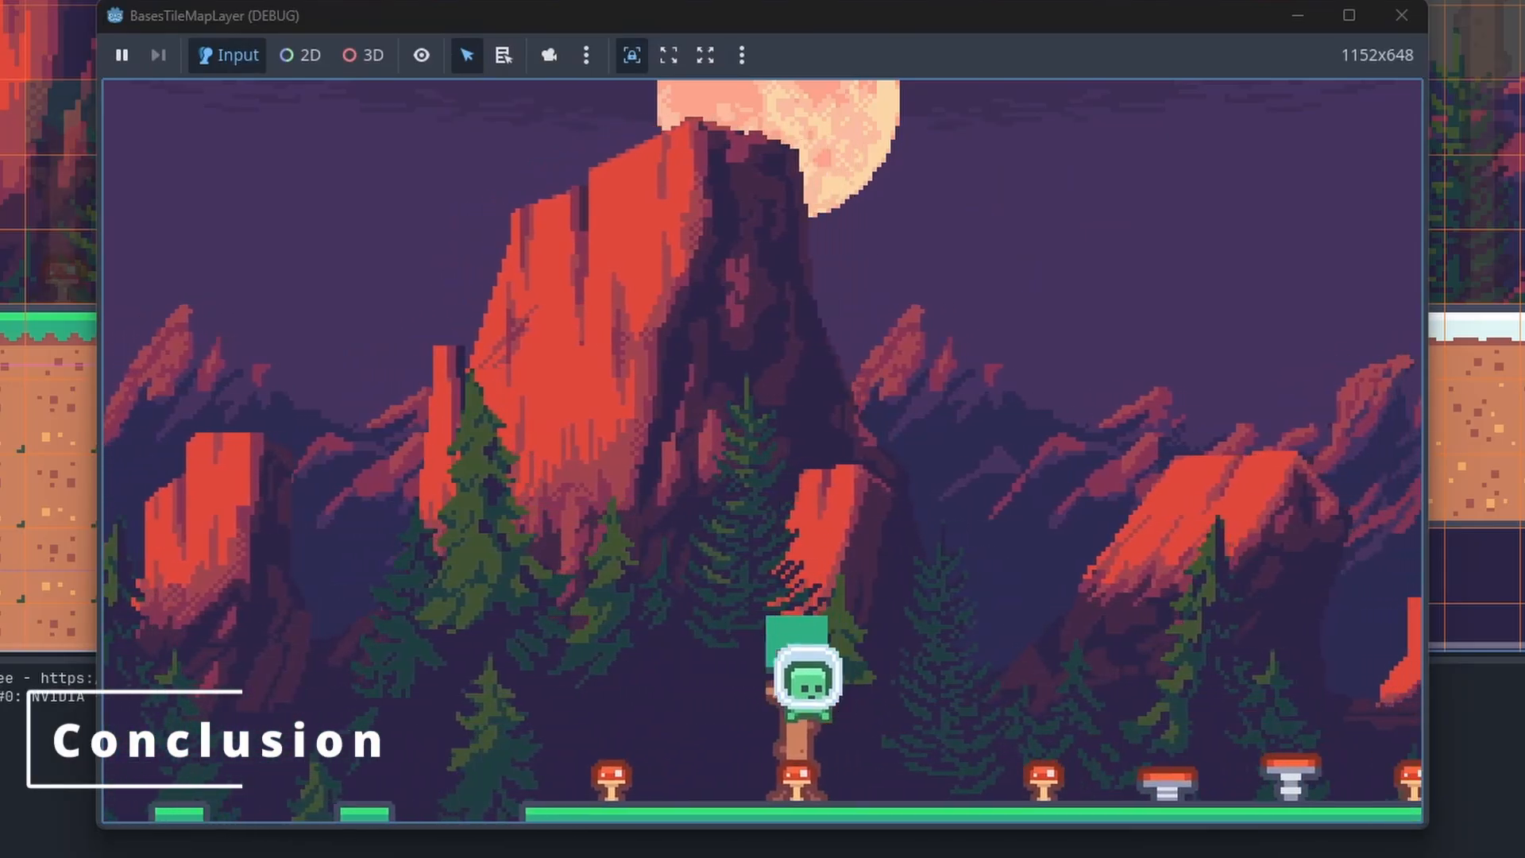
Jump the player past the springs and across the gap onto the snowy platform
{"action": "key", "text": "space"}
{"action": "key", "text": "space"}
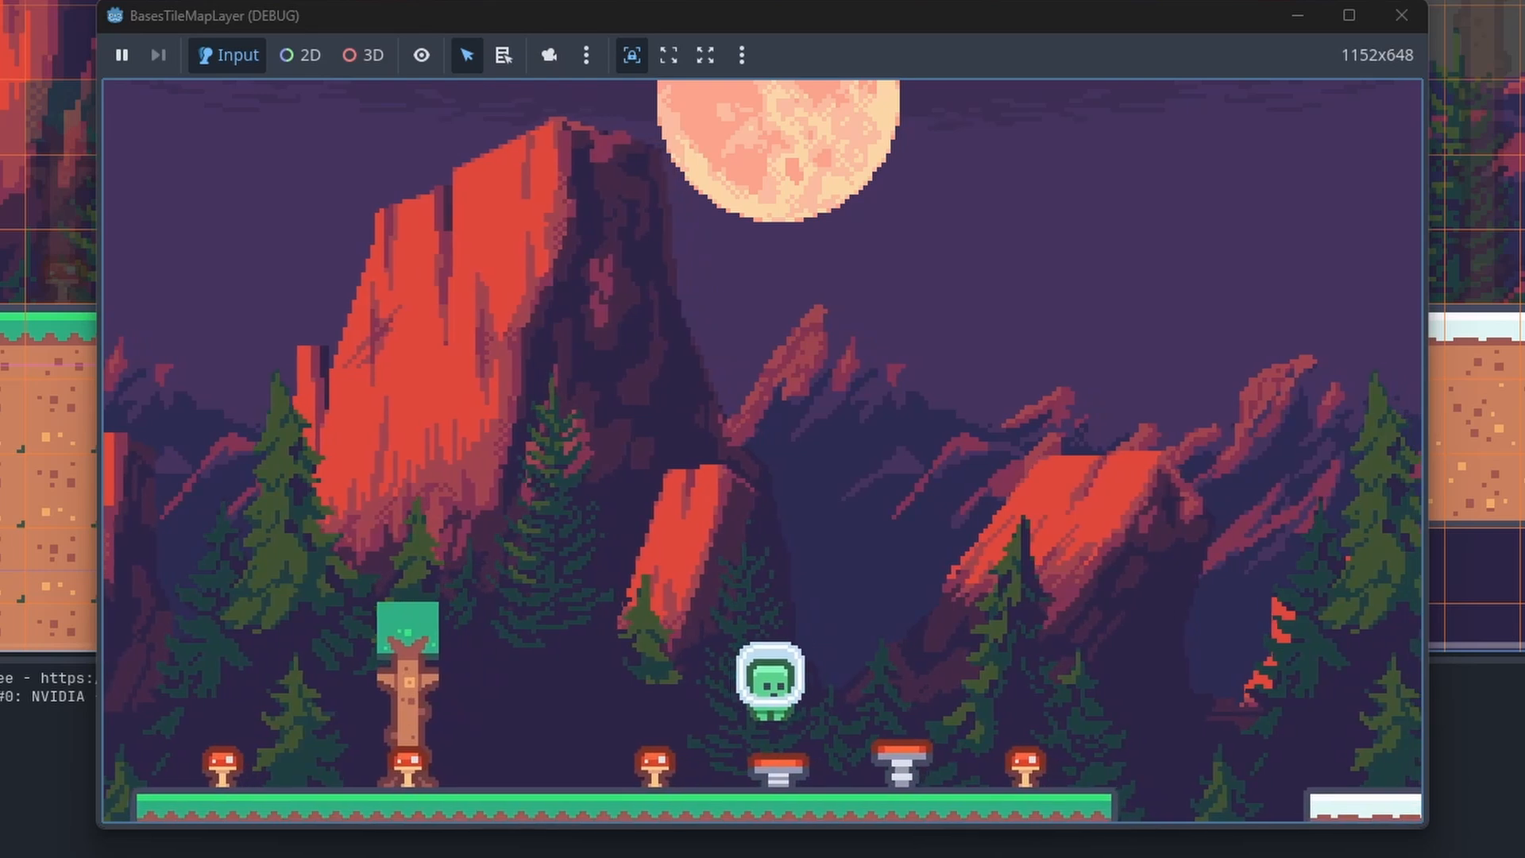
{"action": "key", "text": "Right"}
{"action": "key", "text": "Right"}
{"action": "key", "text": "space"}
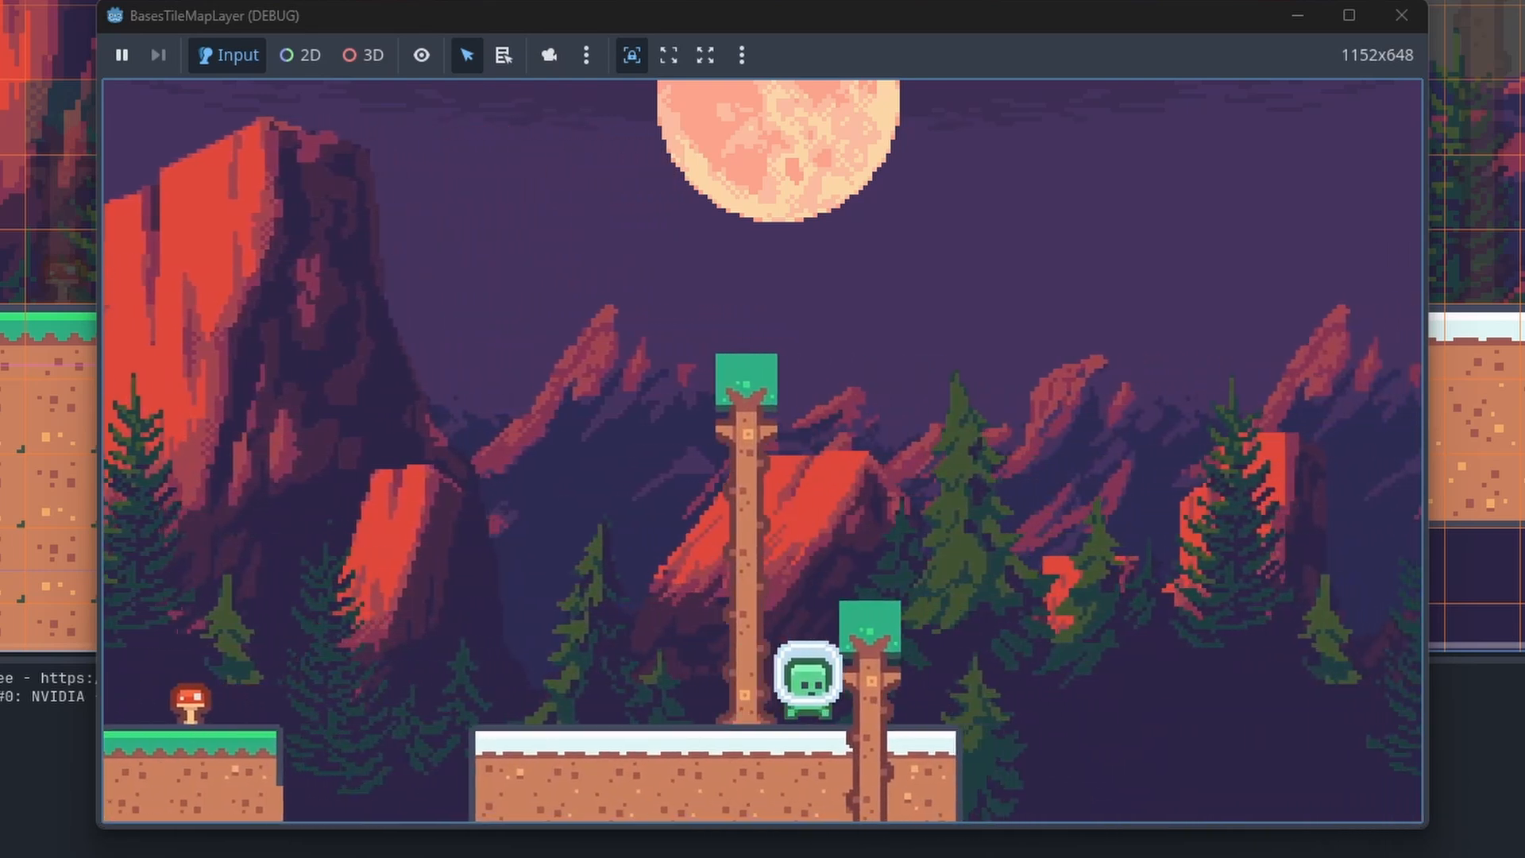
Walk and jump the player back and forth beside the tall tree on the snowy platform
{"action": "key", "text": "Left"}
{"action": "key", "text": "Right"}
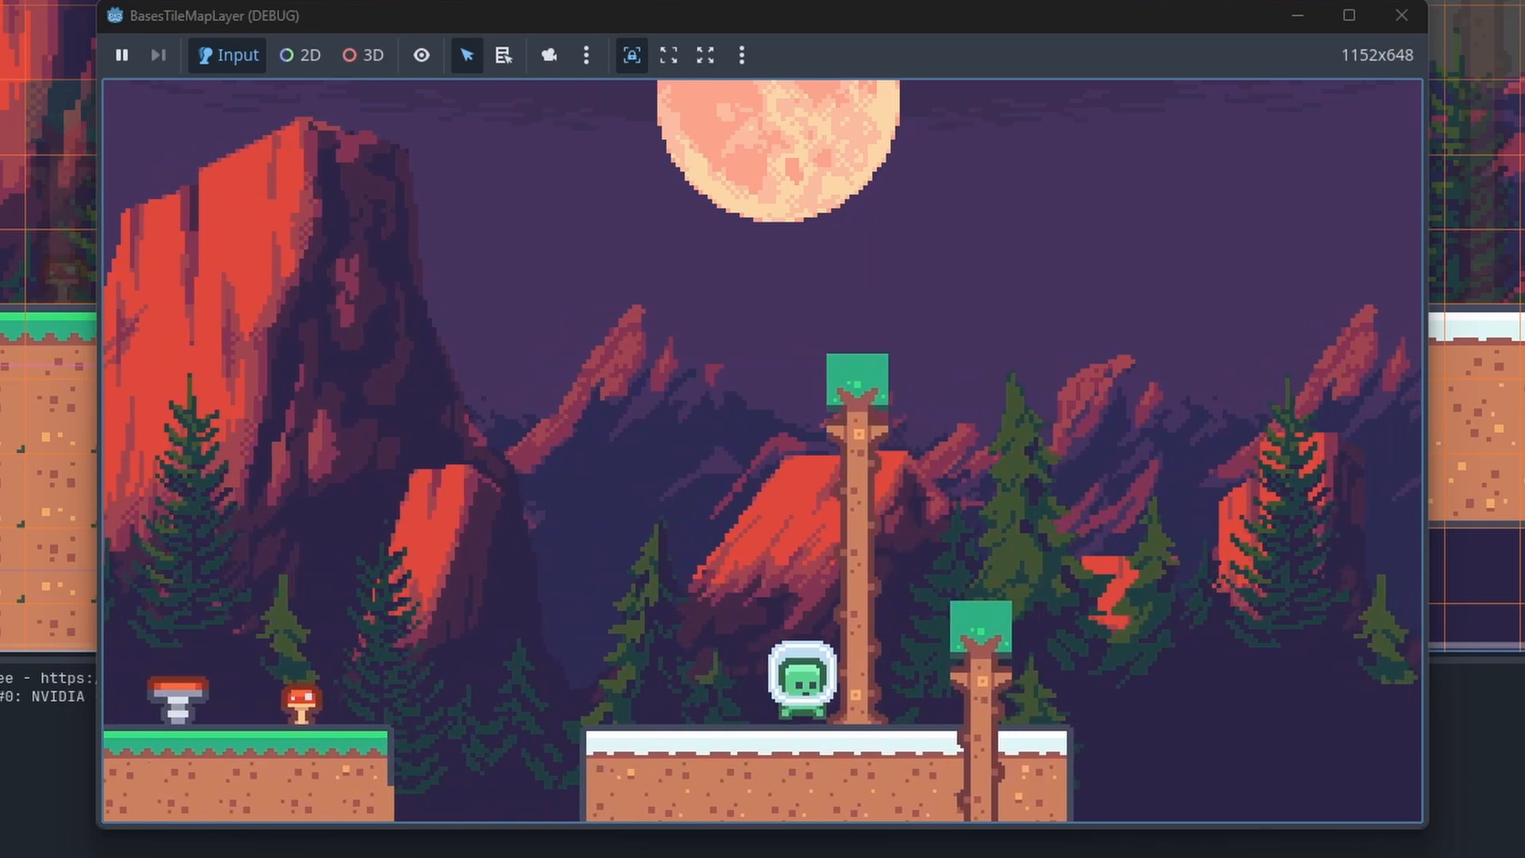
{"action": "key", "text": "Left"}
{"action": "key", "text": "space"}
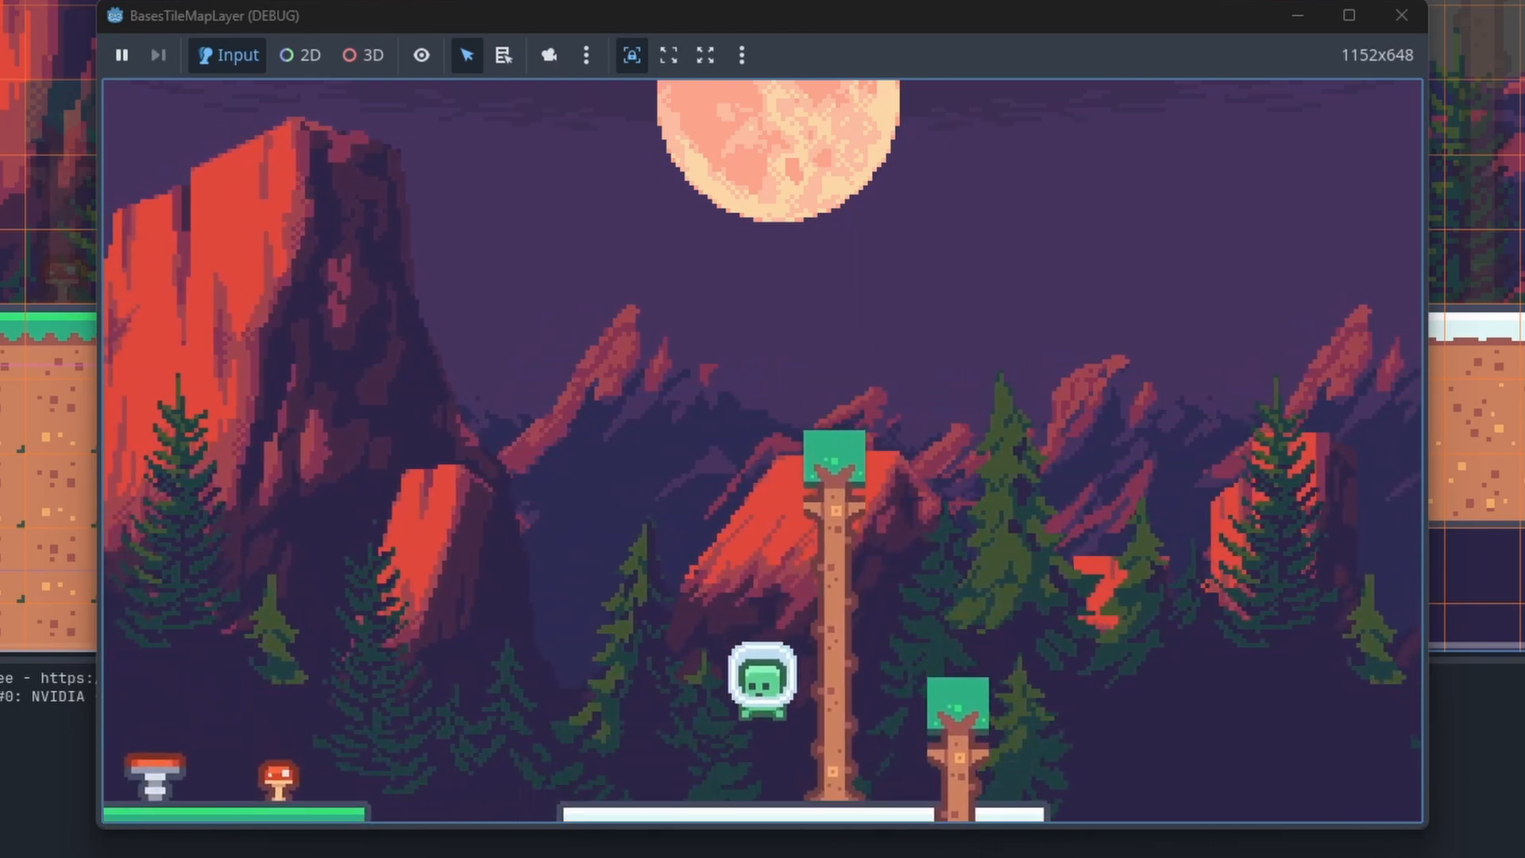
{"action": "key", "text": "Left"}
{"action": "key", "text": "Right"}
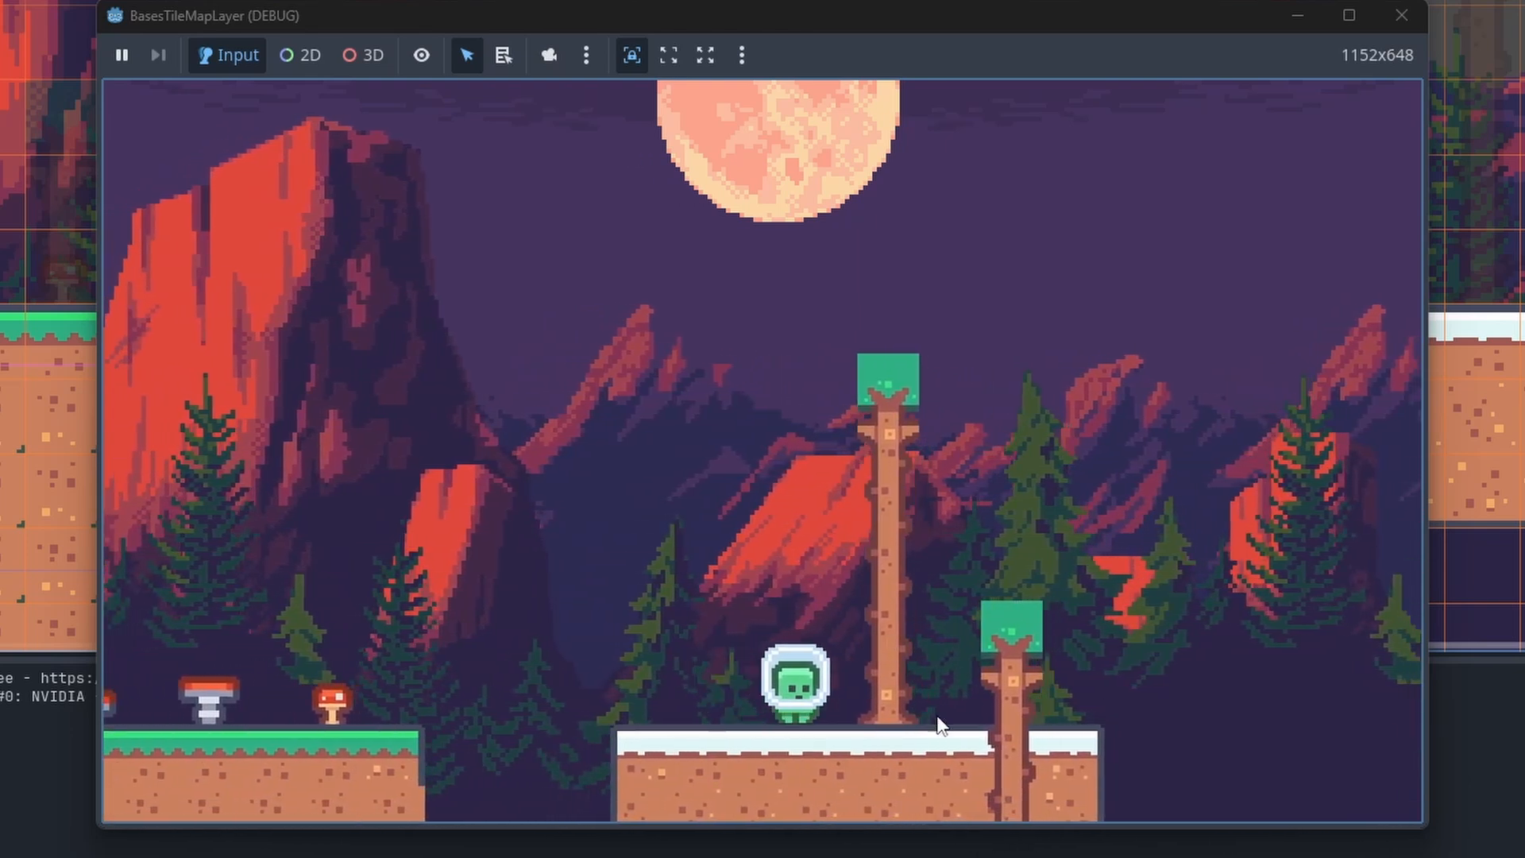
Jump the player from the snowy platform back to the edge of the grassy platform
{"action": "key", "text": "Left"}
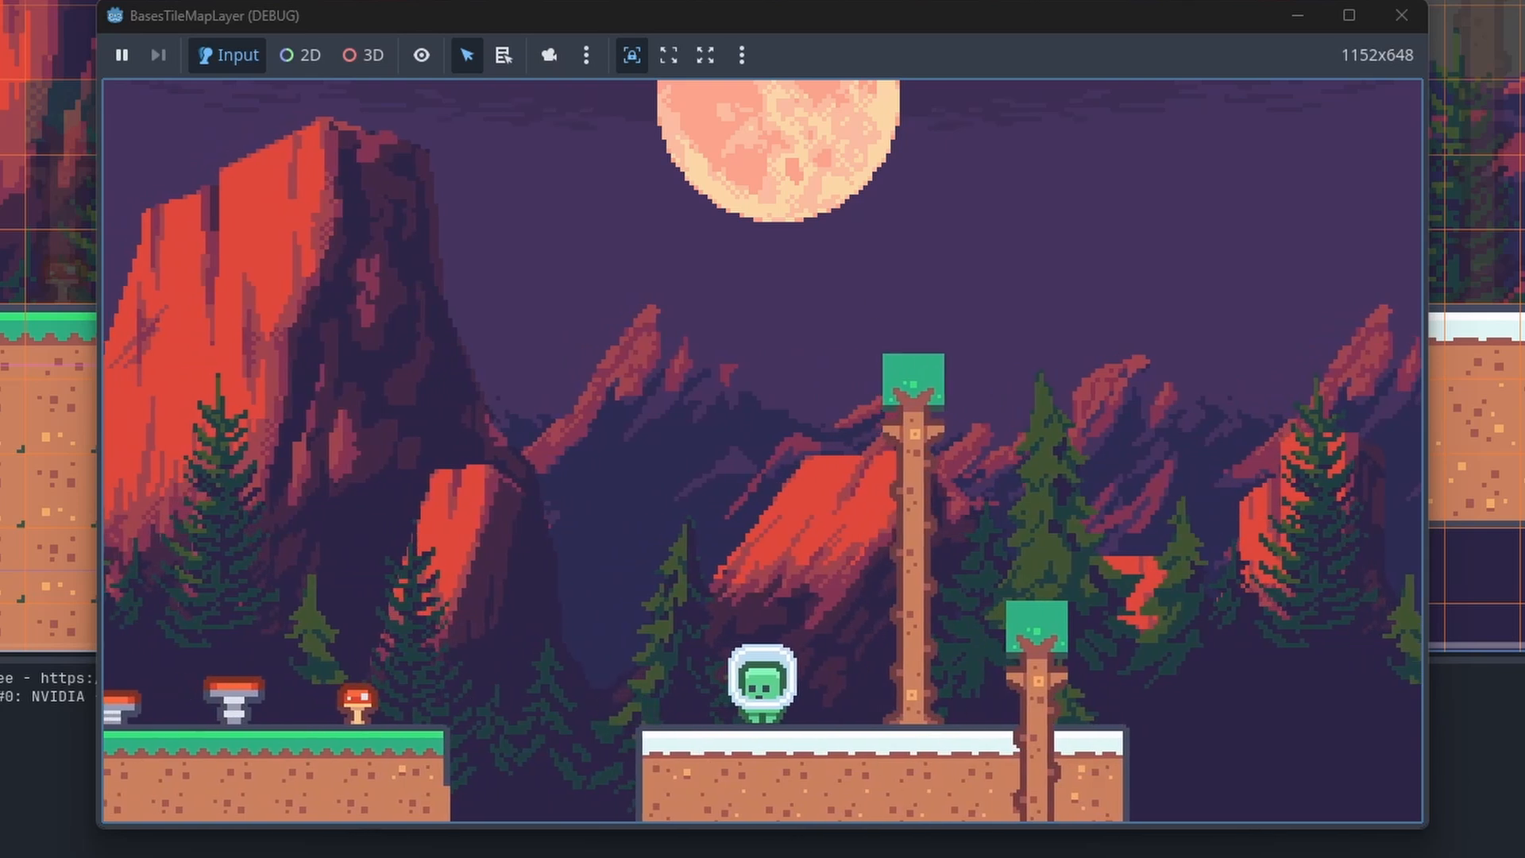
{"action": "key", "text": "Left"}
{"action": "key", "text": "space"}
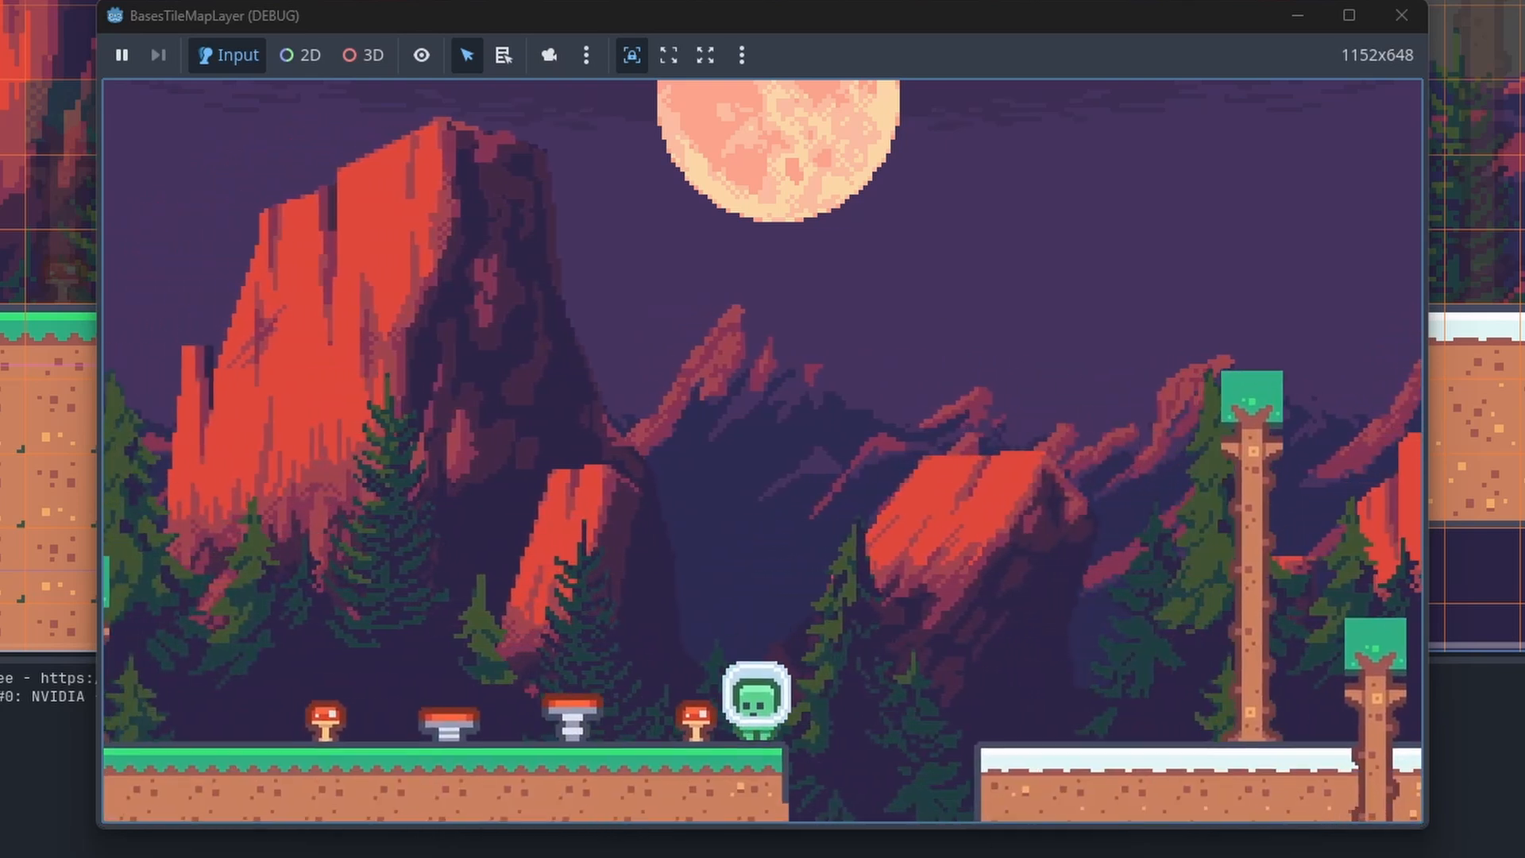